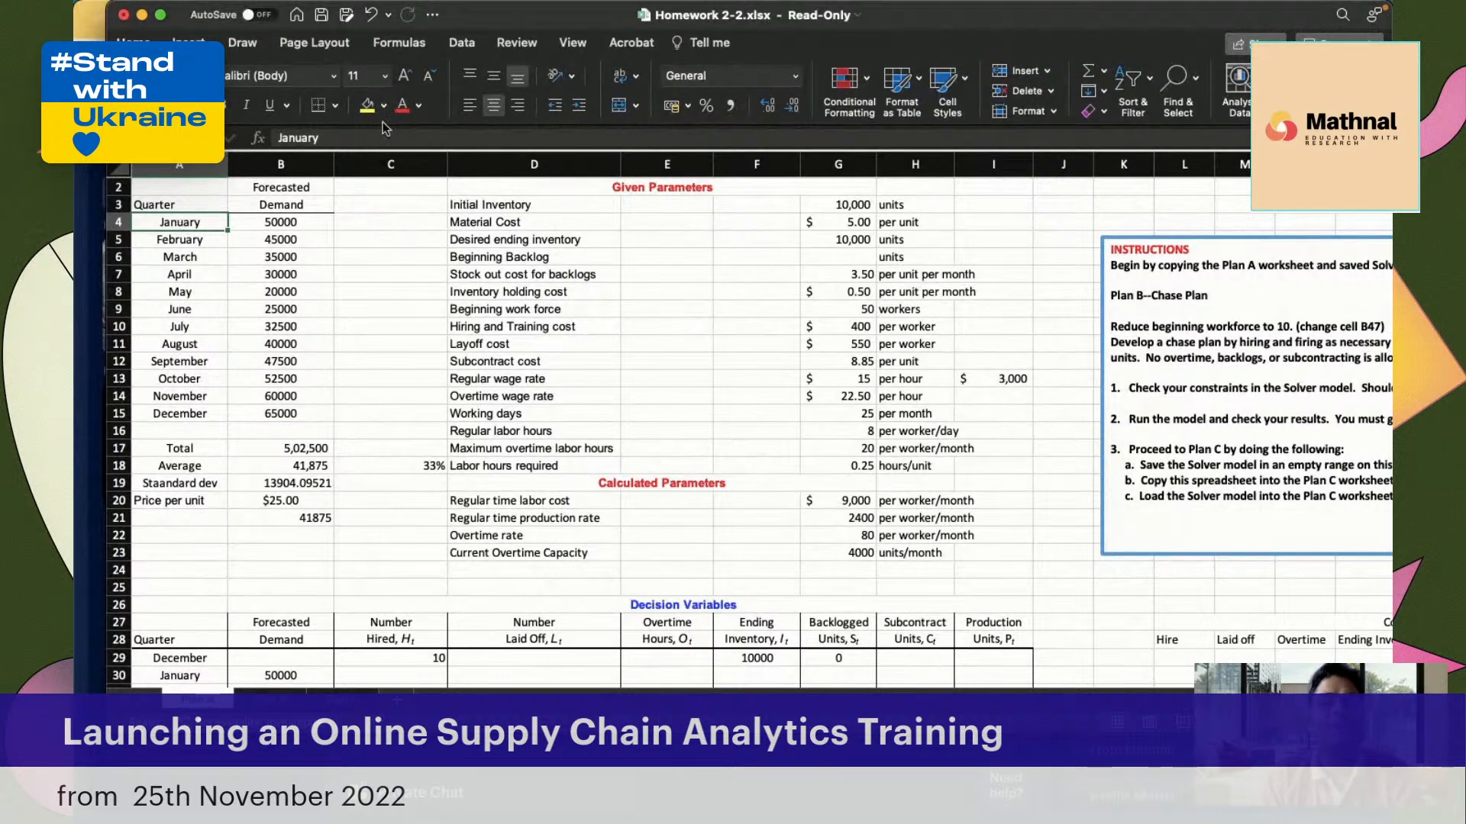
Review the initial inventory, material cost and desired ending inventory entries in the Given Parameters table
left_click(479, 206)
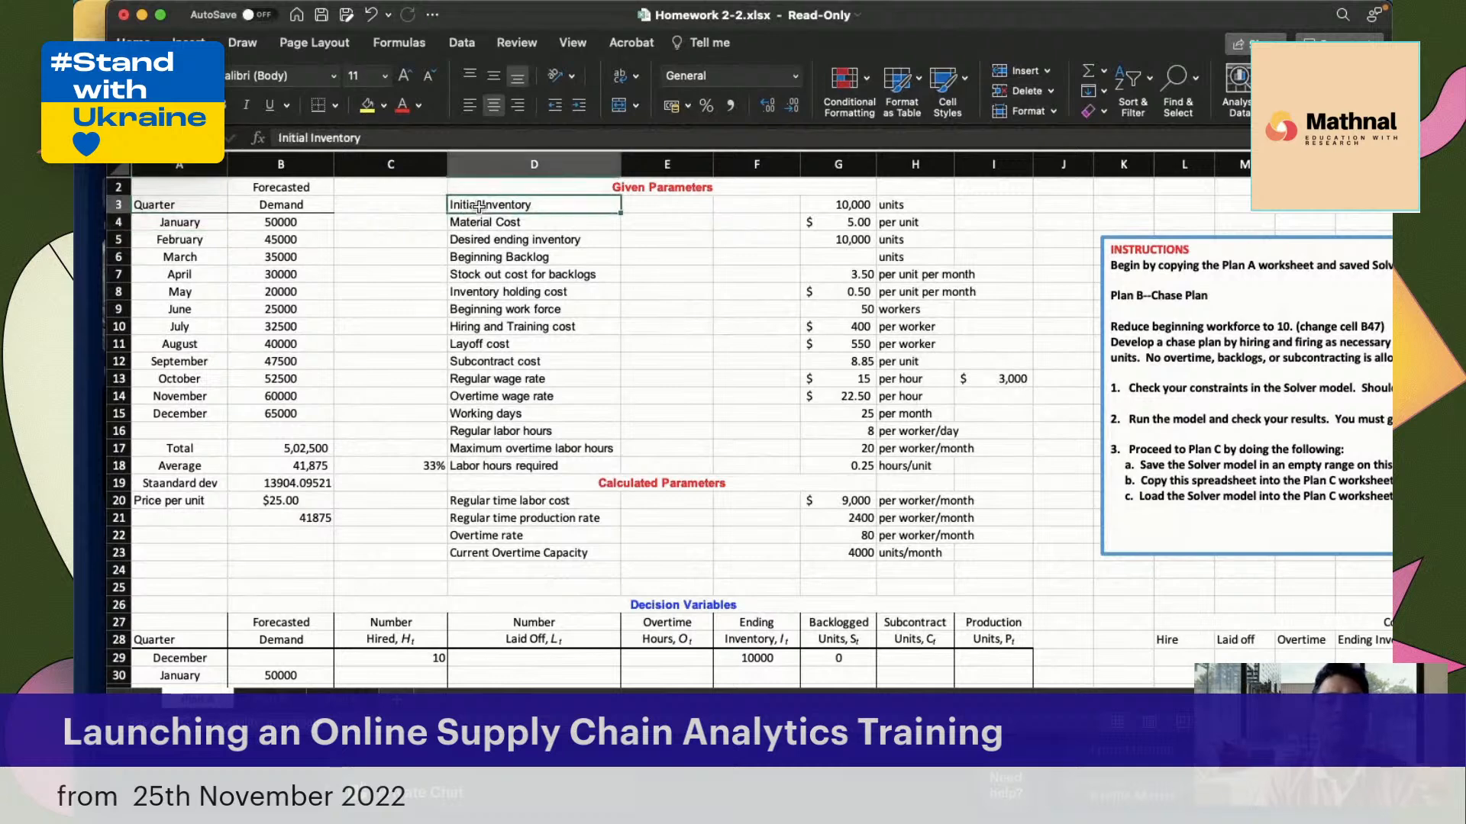
left_click(838, 209)
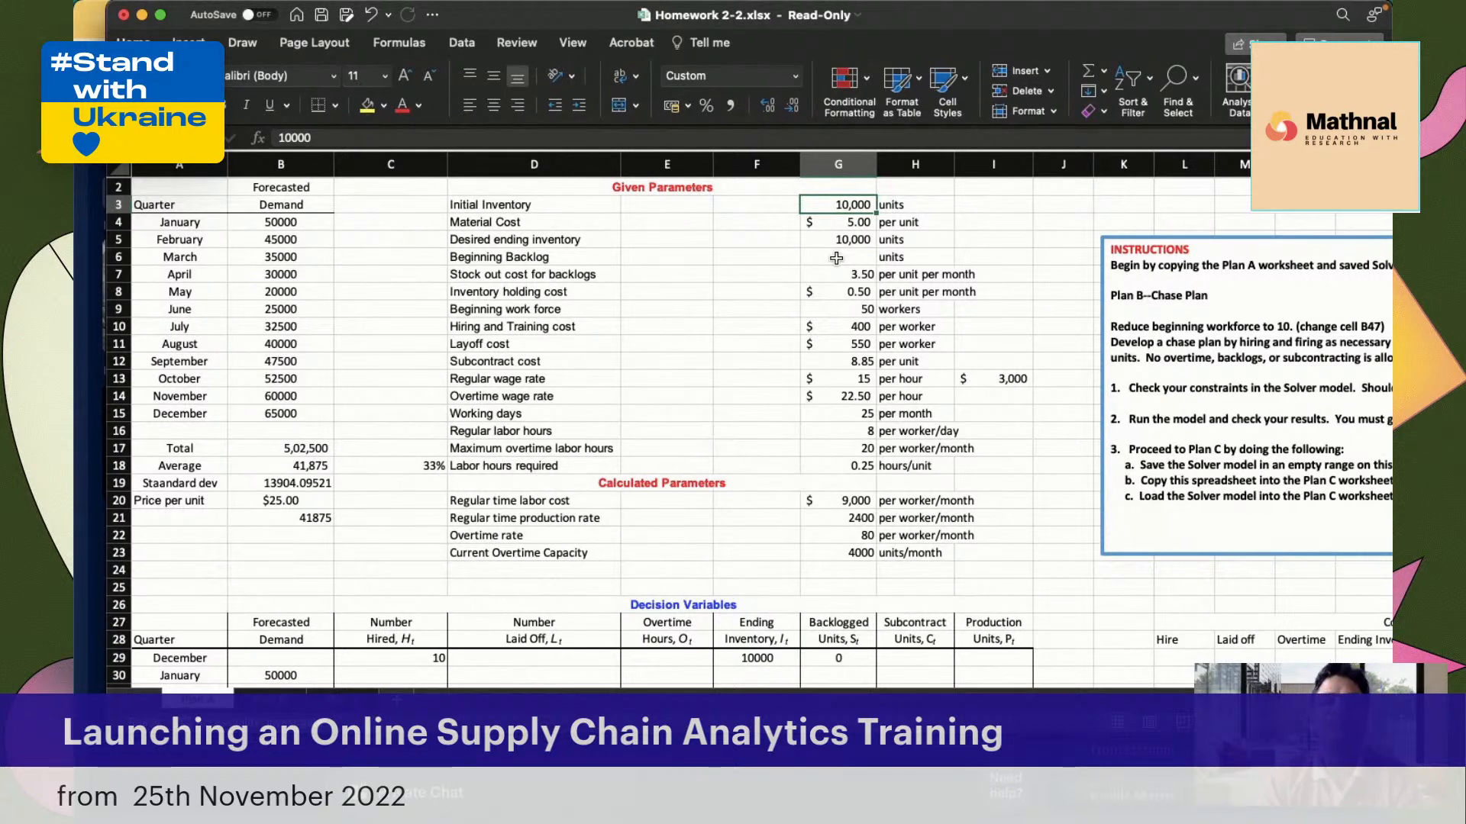
left_click(528, 221)
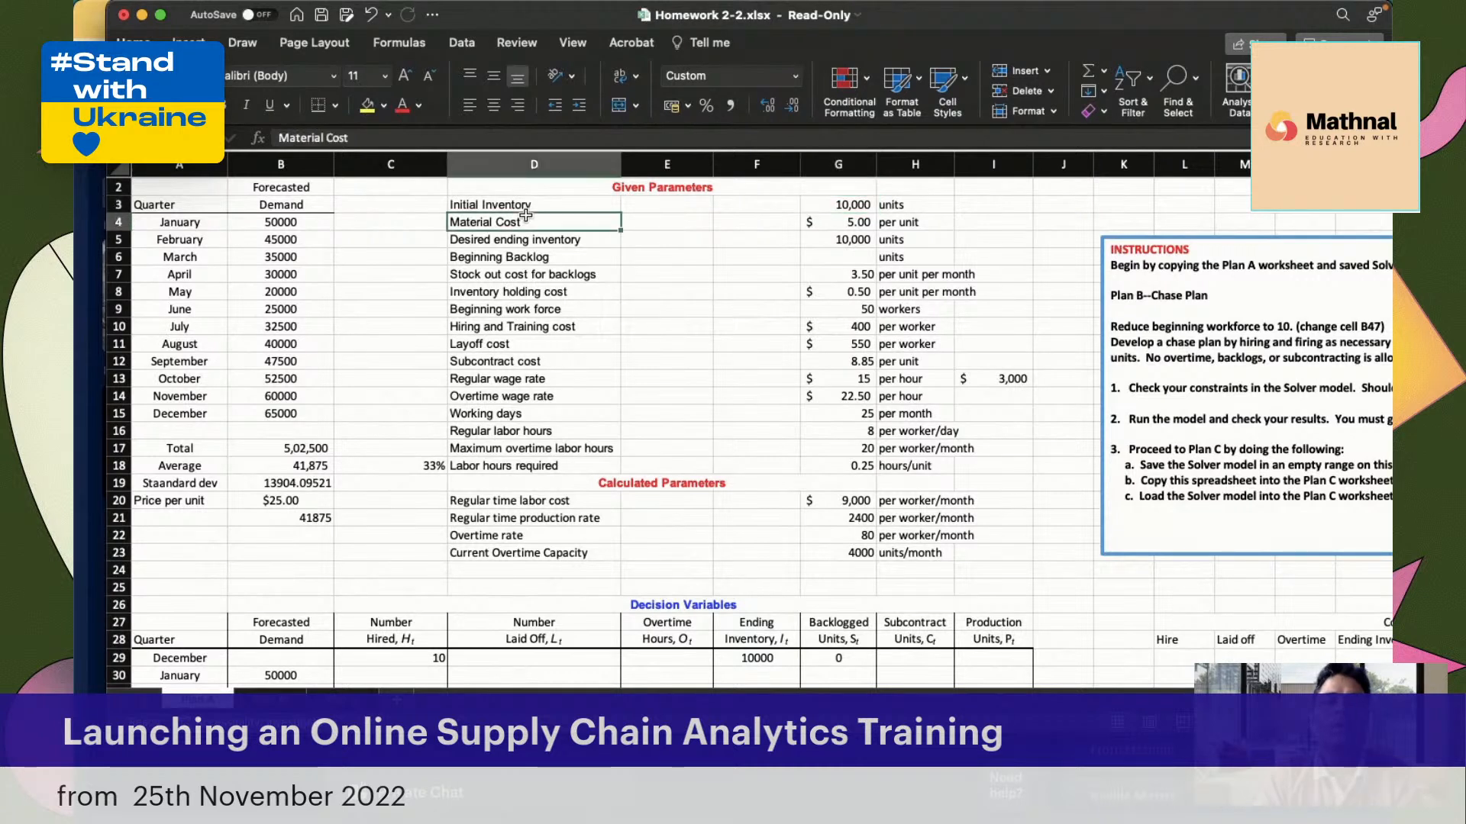
left_click(850, 221)
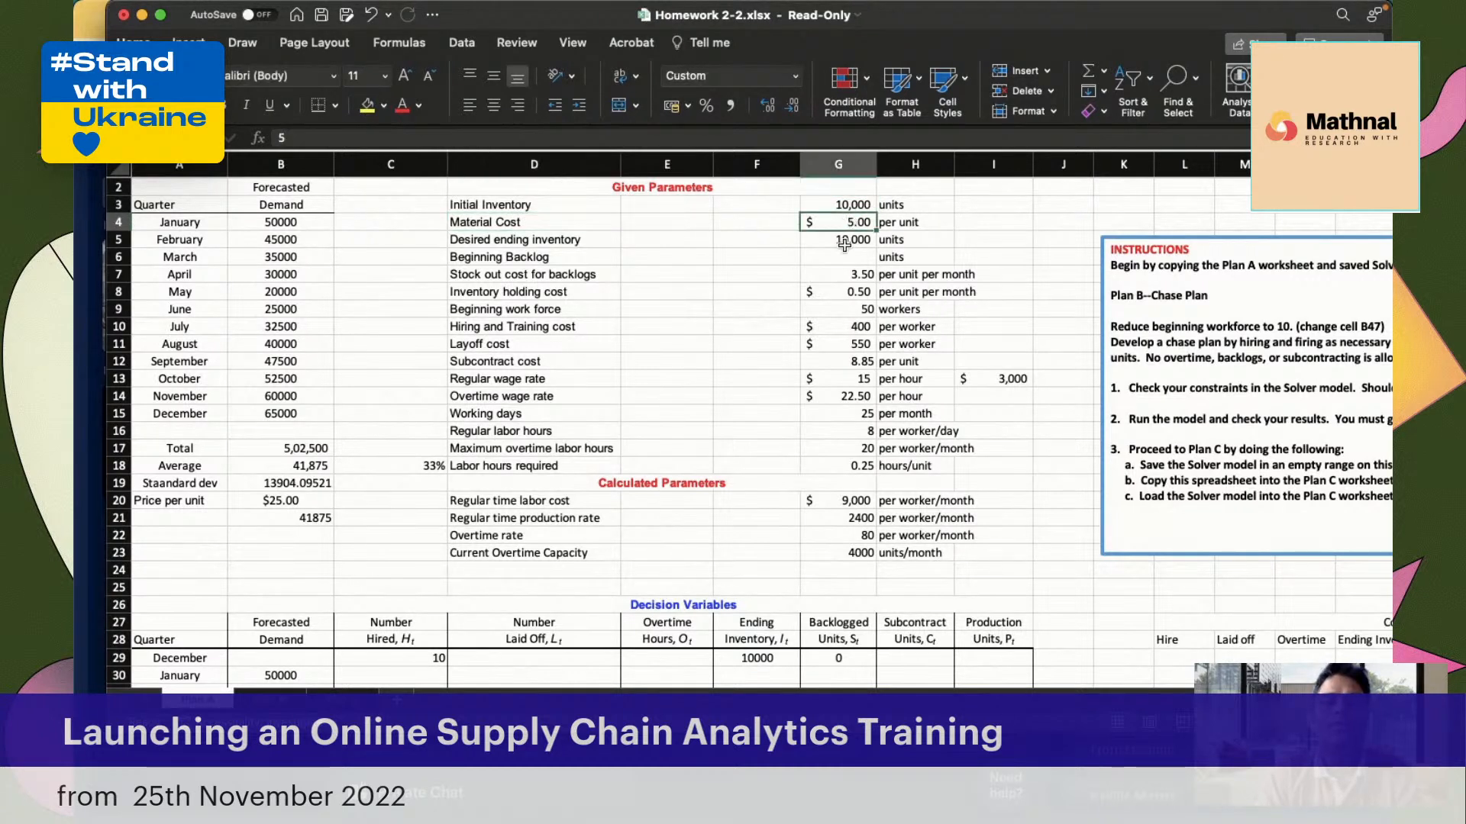
left_click(544, 239)
left_click(843, 242)
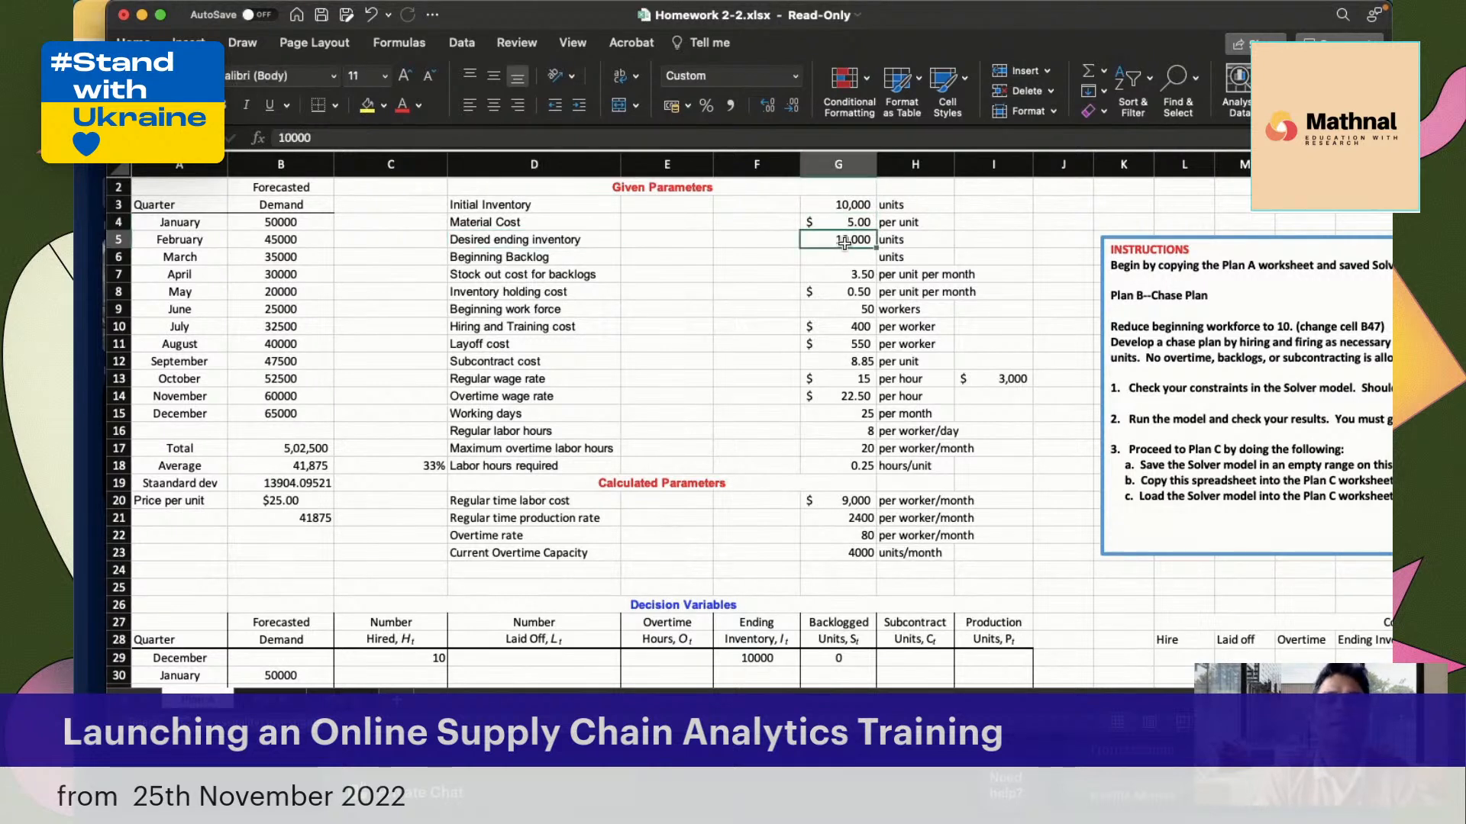
left_click(479, 236)
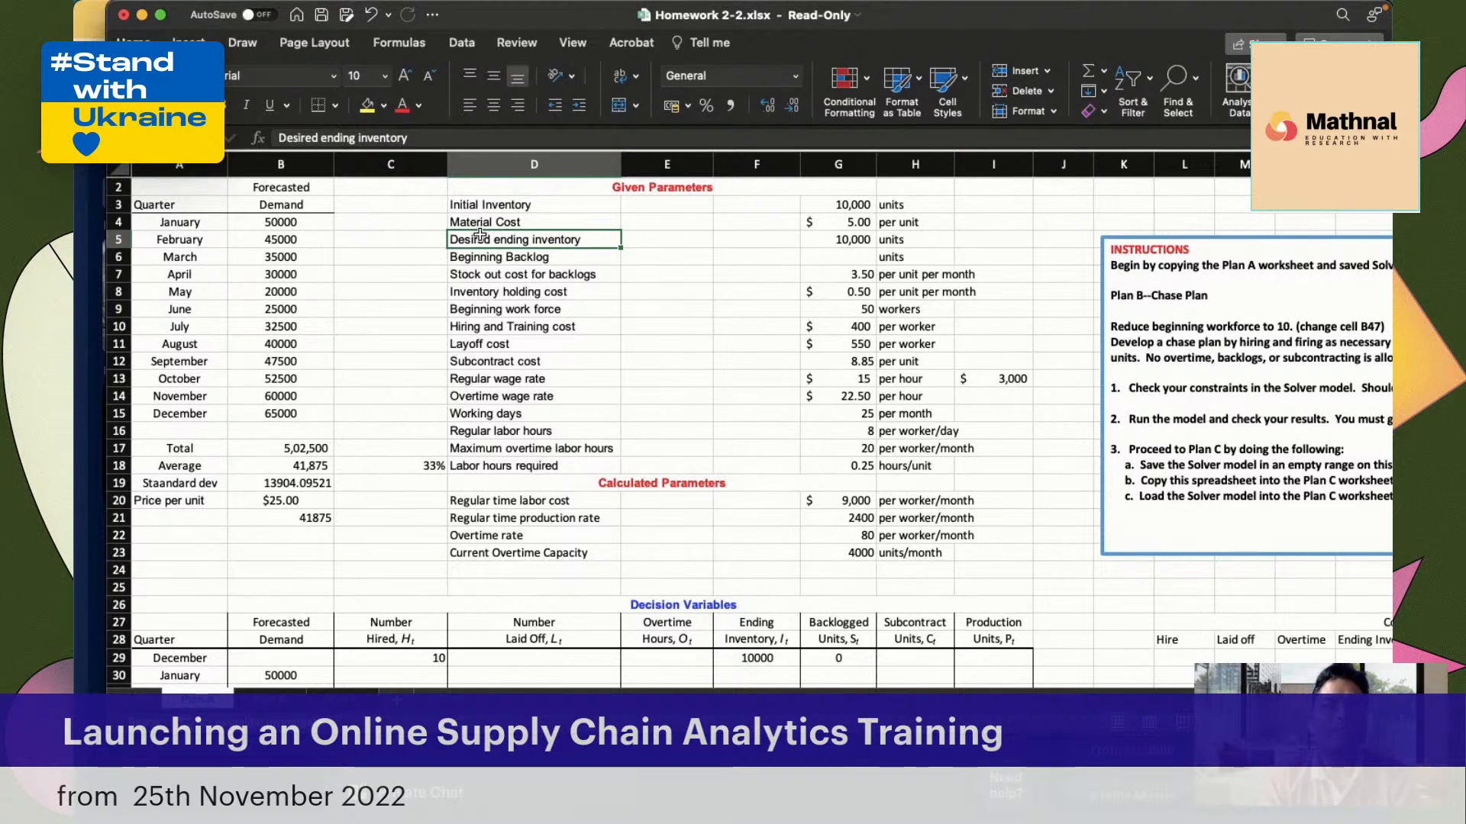
left_click(827, 240)
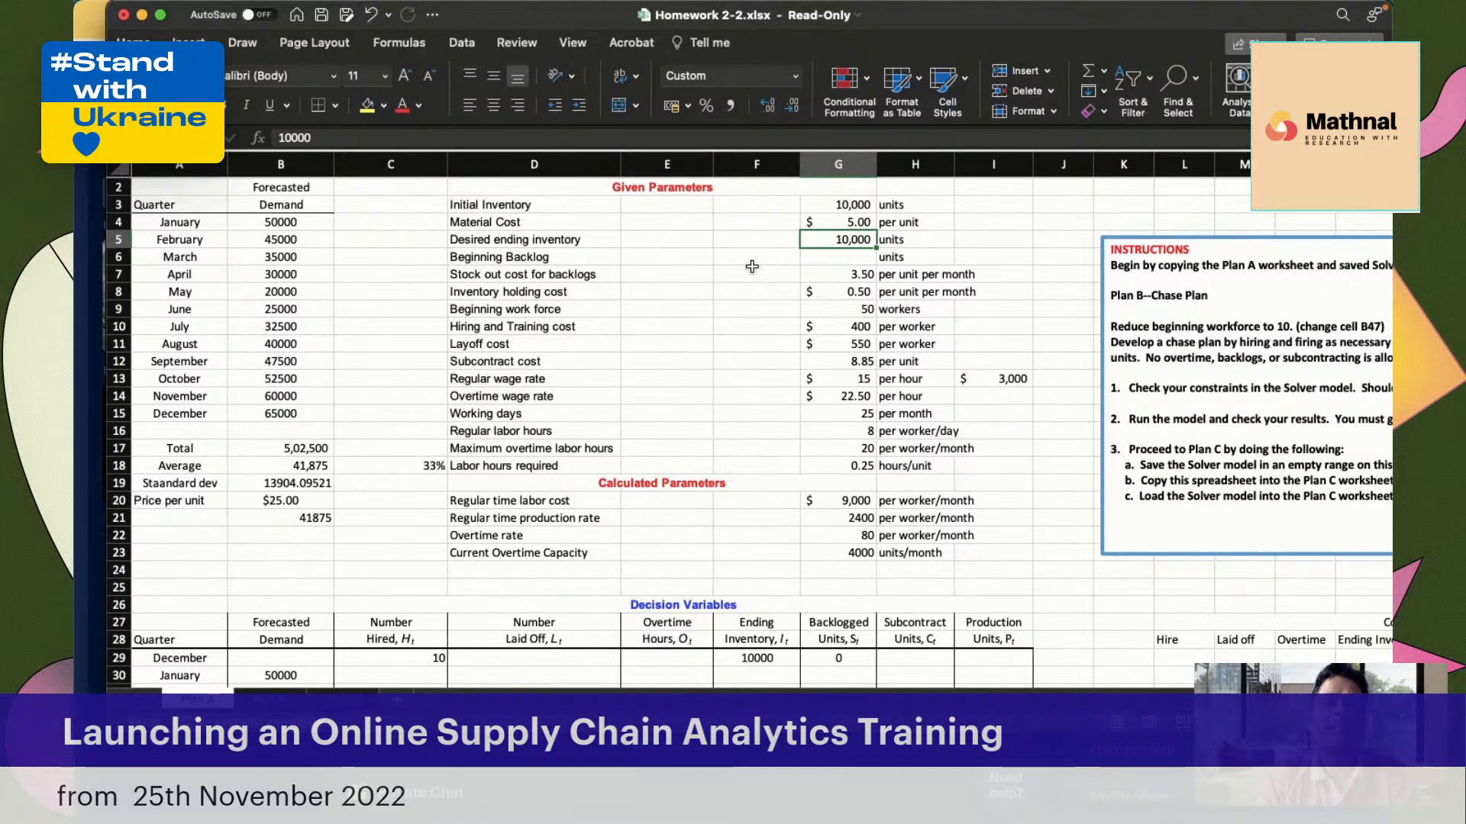
Set the Beginning Backlog parameter to 0 units in cell G6
left_click(536, 257)
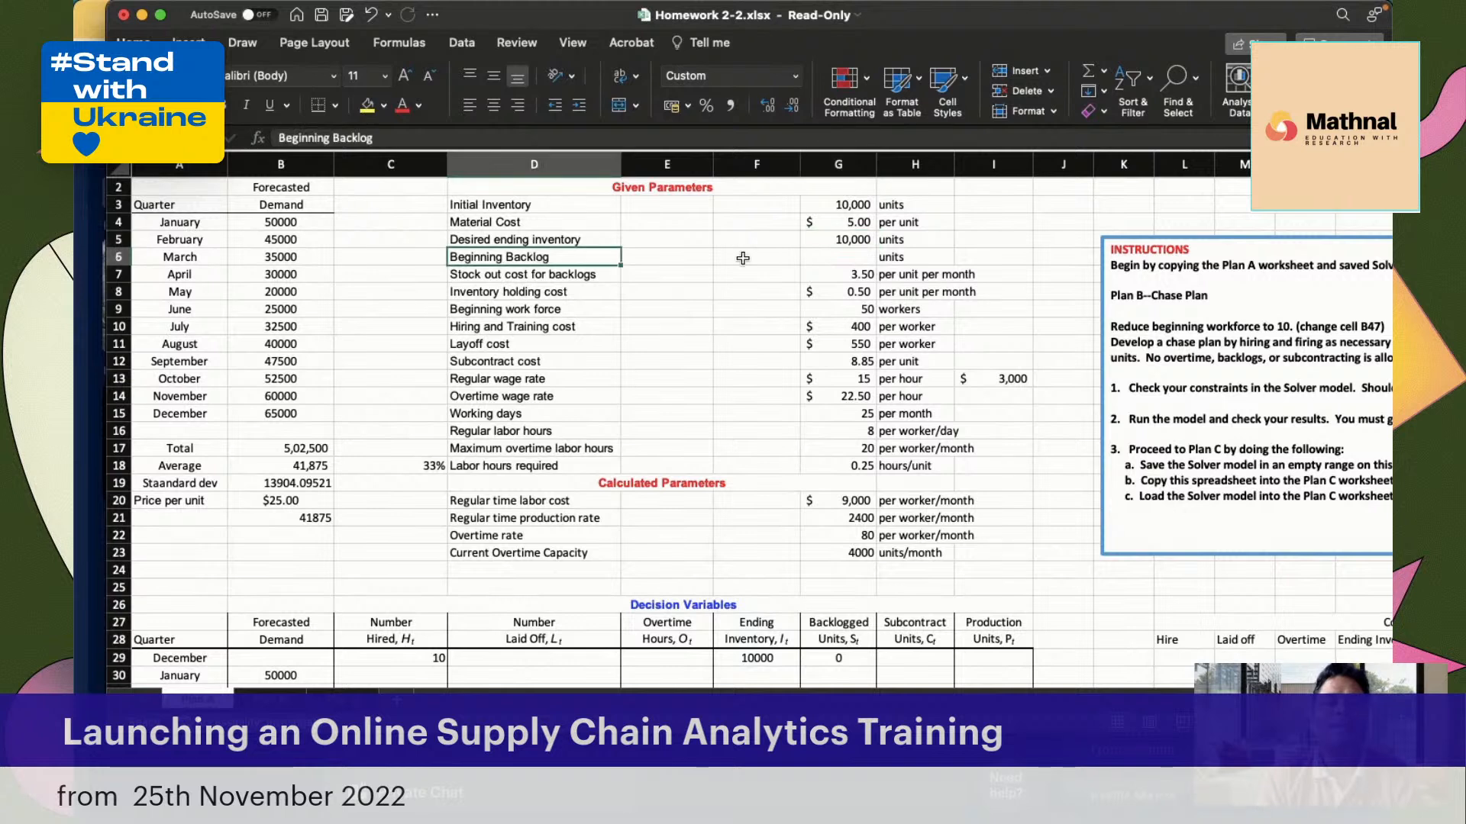
left_click(841, 256)
type("0")
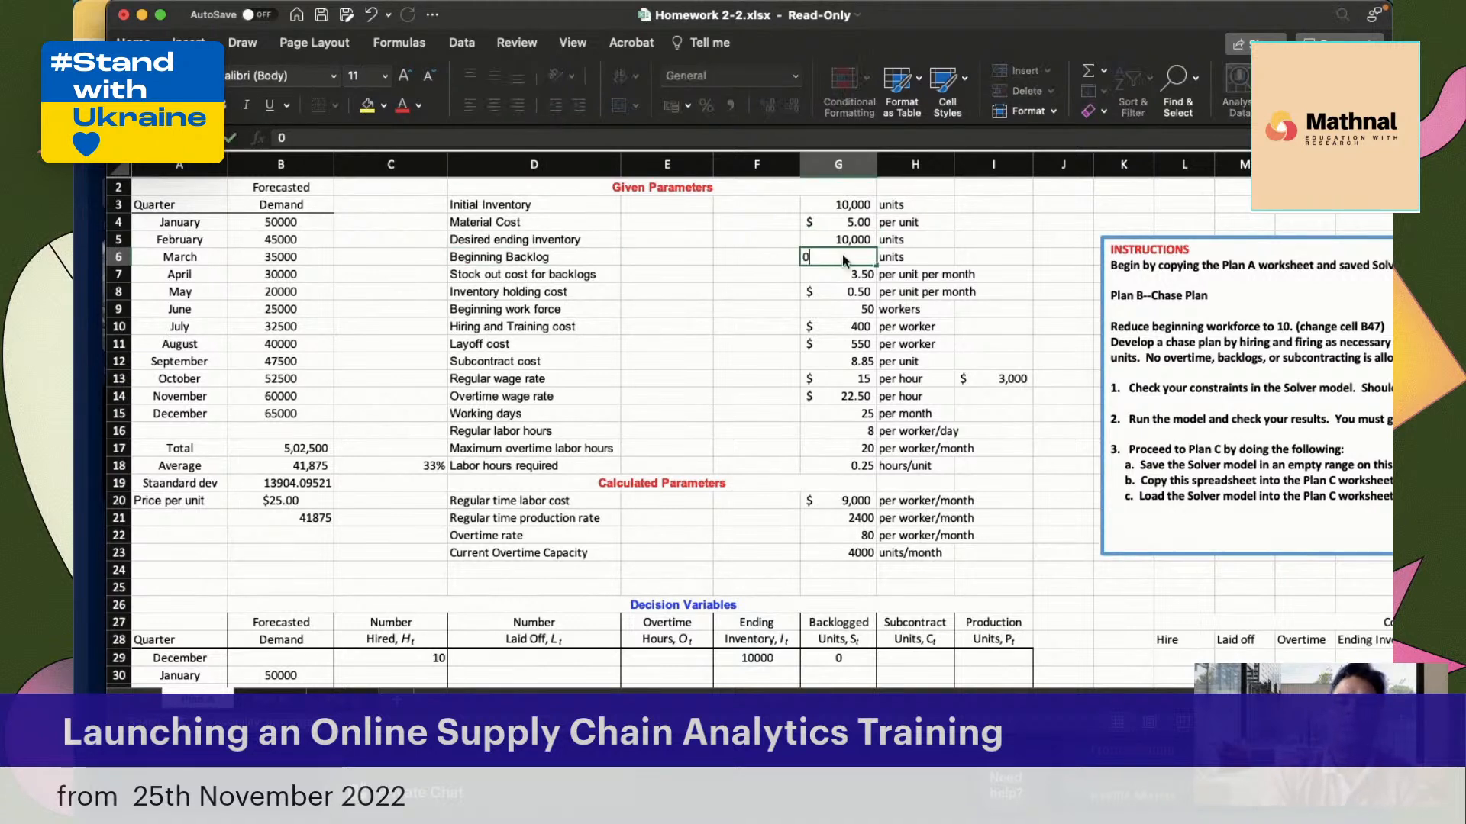
key("Return")
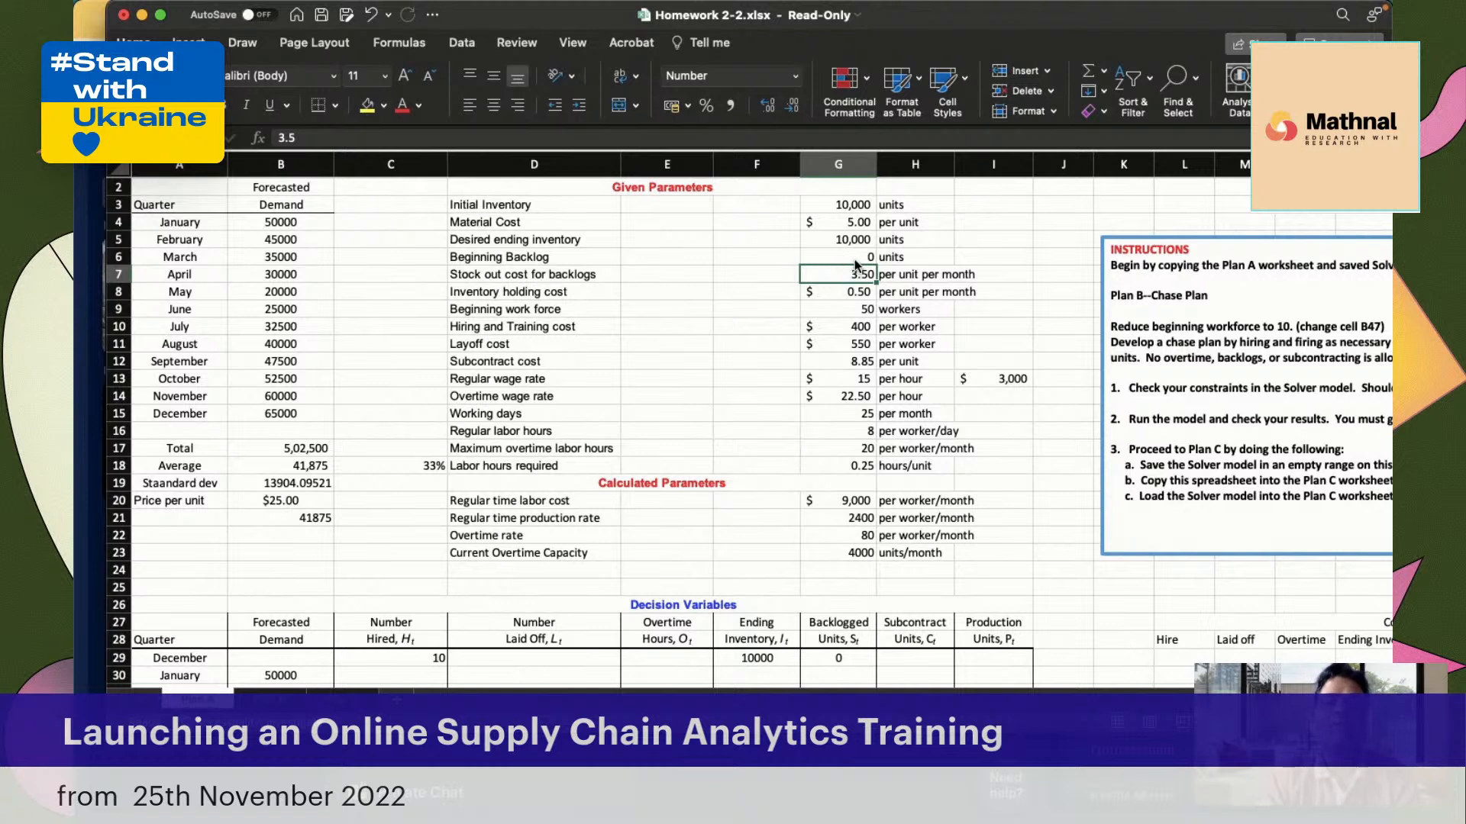
left_click(853, 258)
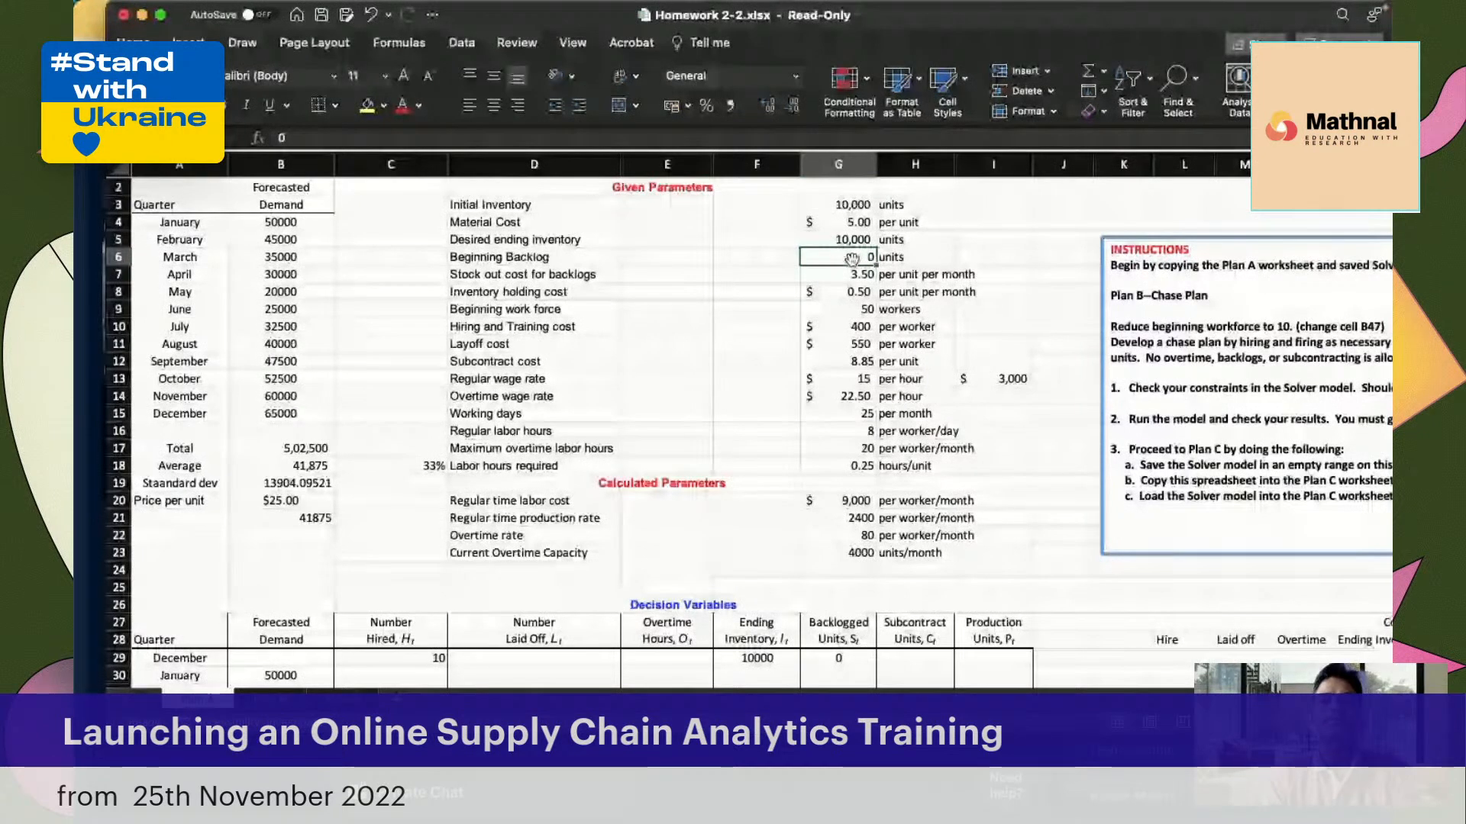
Check the stock out and inventory holding costs, and set the Beginning work force in cell G9 to 10 workers
left_click(526, 275)
left_click(849, 275)
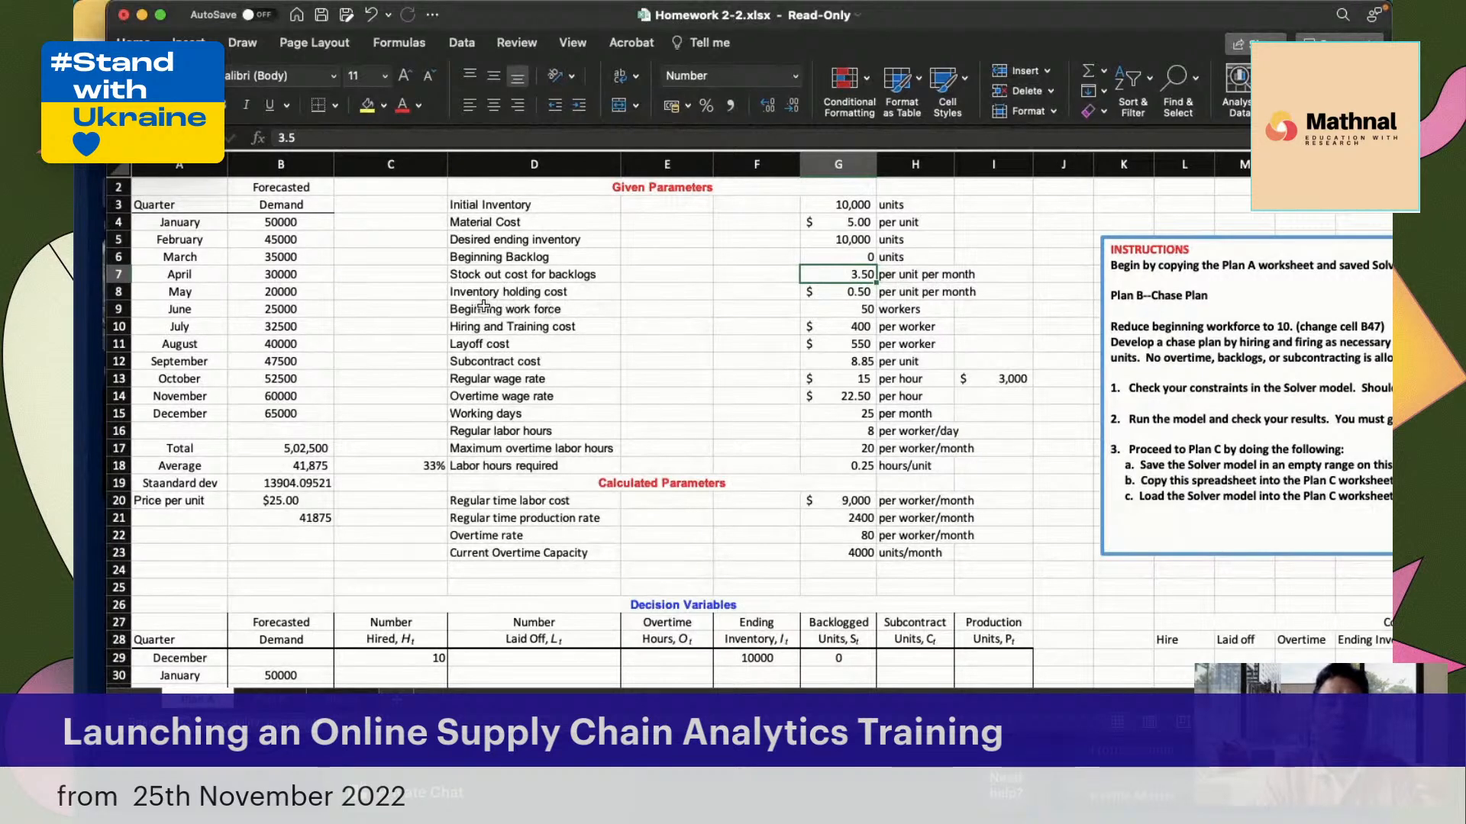
left_click(850, 296)
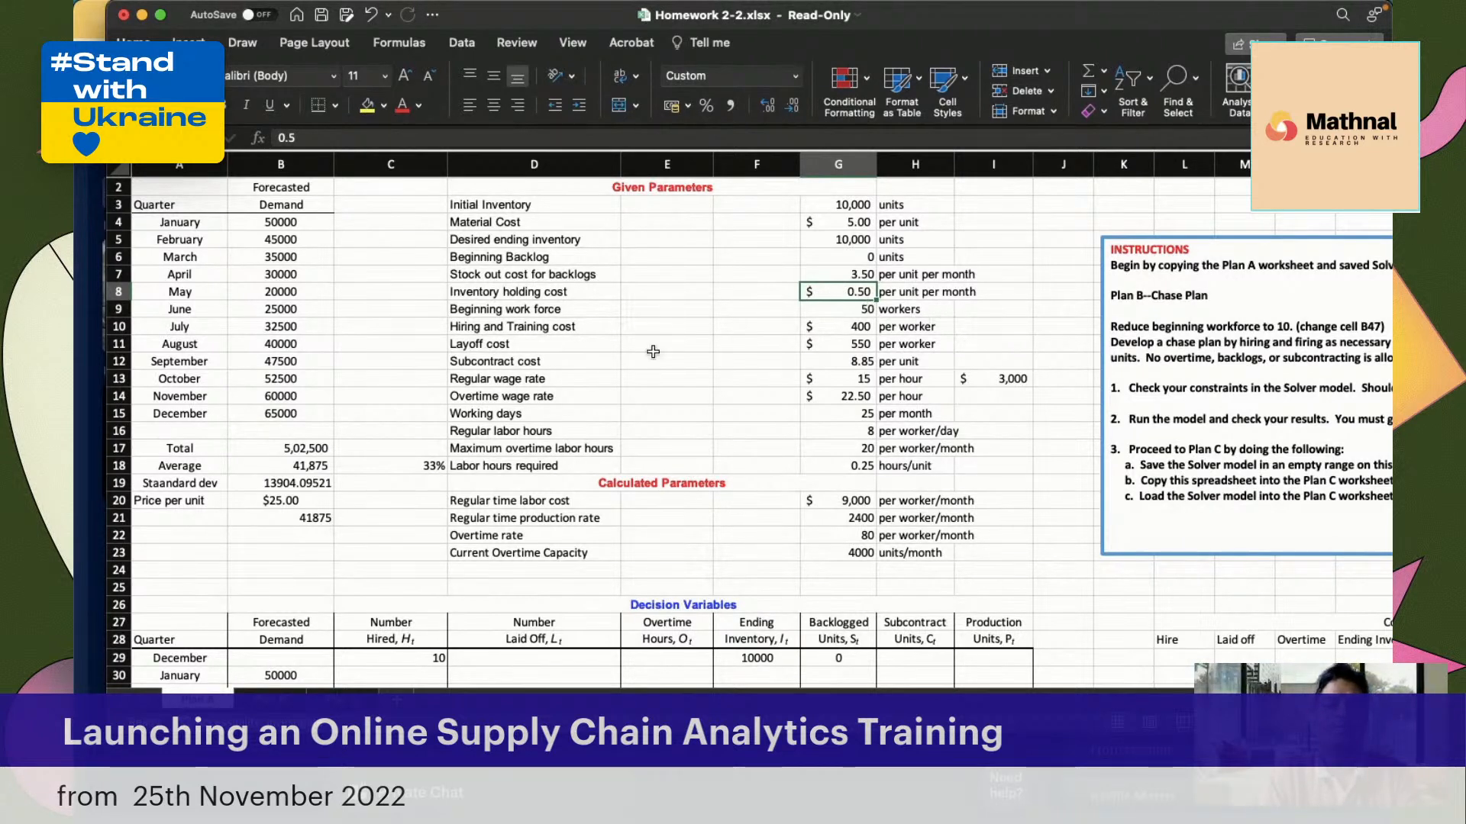
left_click(840, 311)
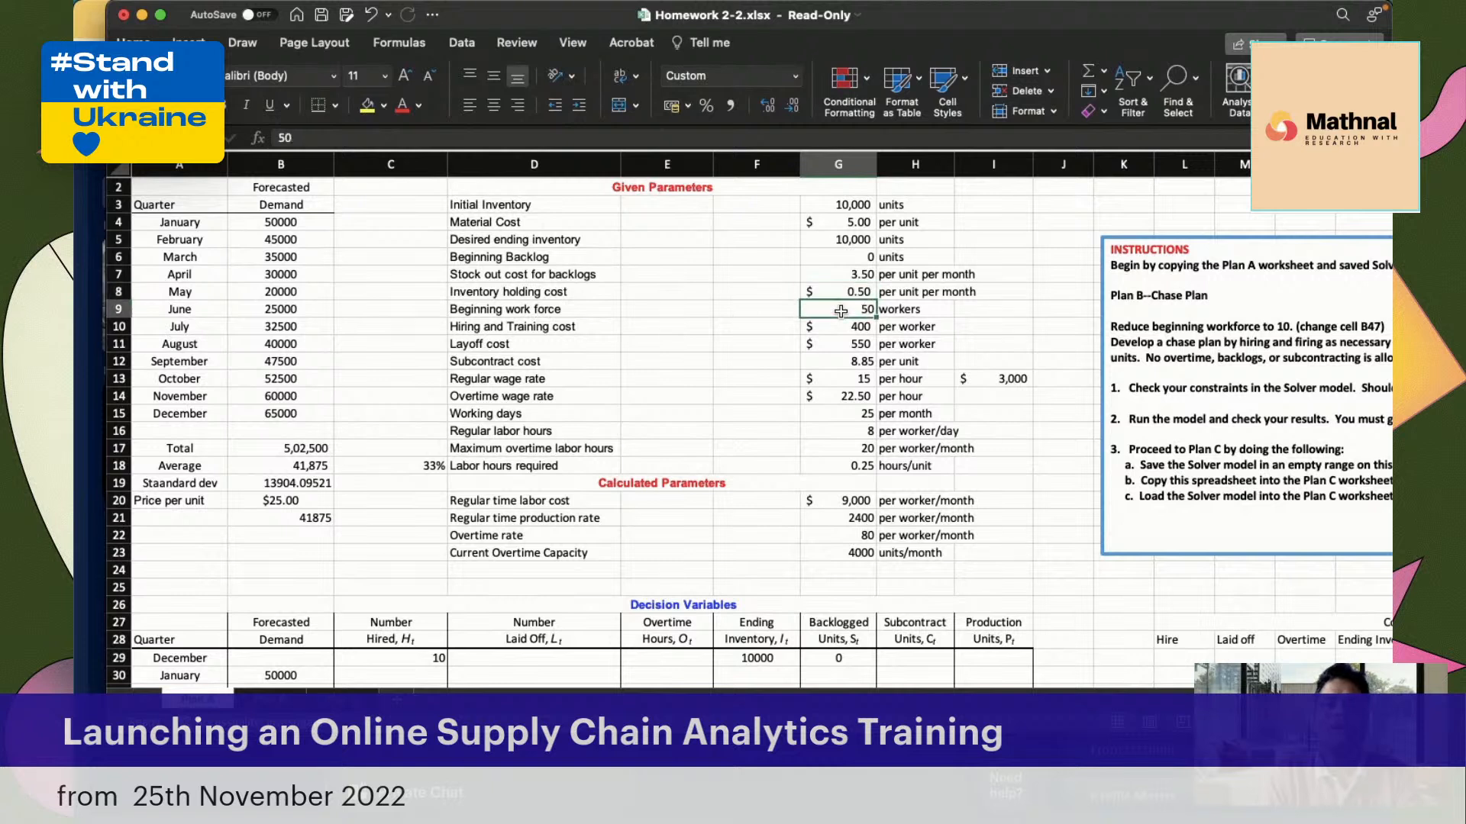
type("10")
key("Return")
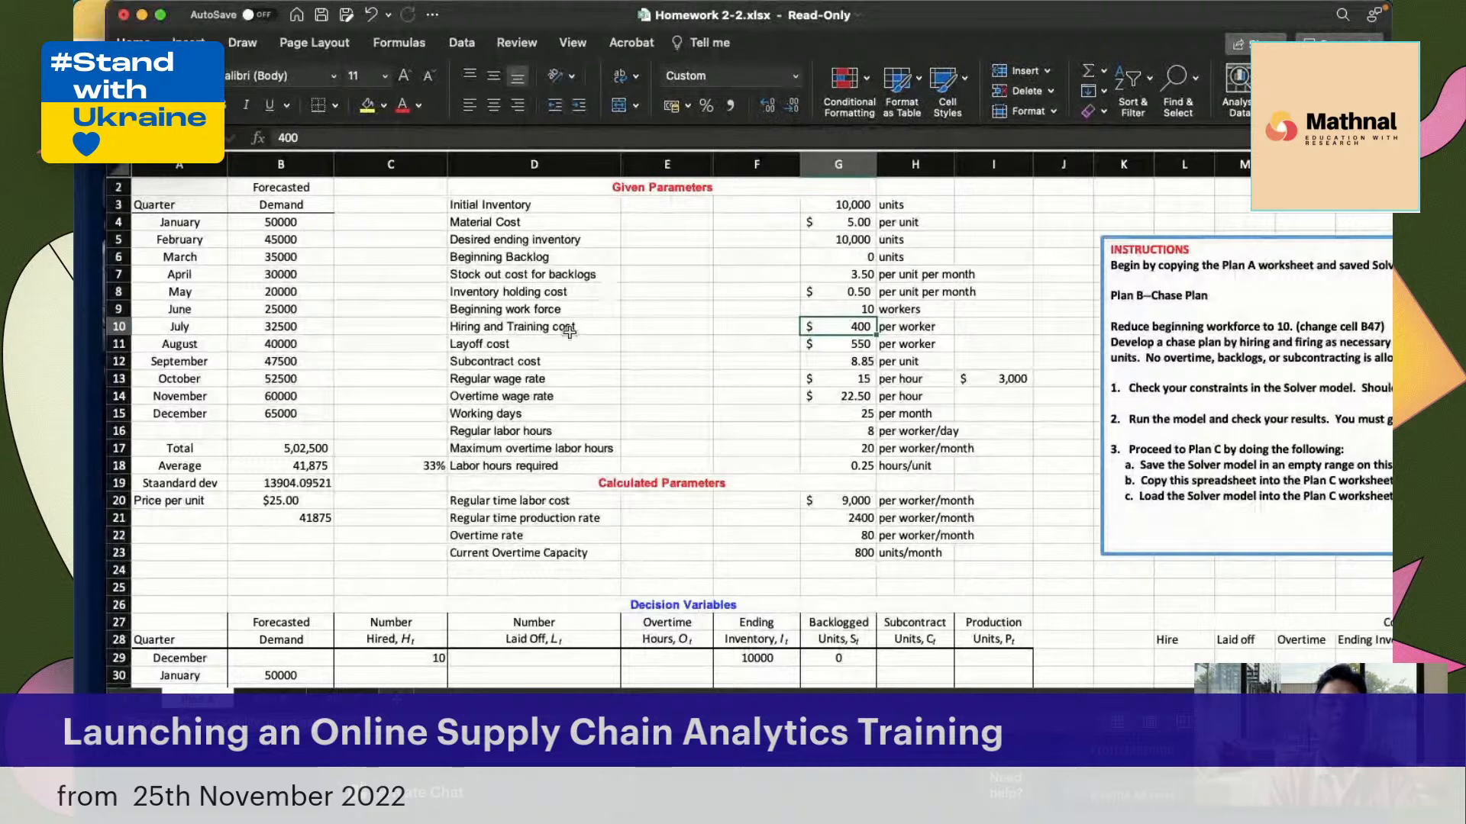
Review the hiring and training, layoff and subcontract costs and the regular and overtime wage rates in the Given Parameters
left_click(569, 330)
left_click(837, 326)
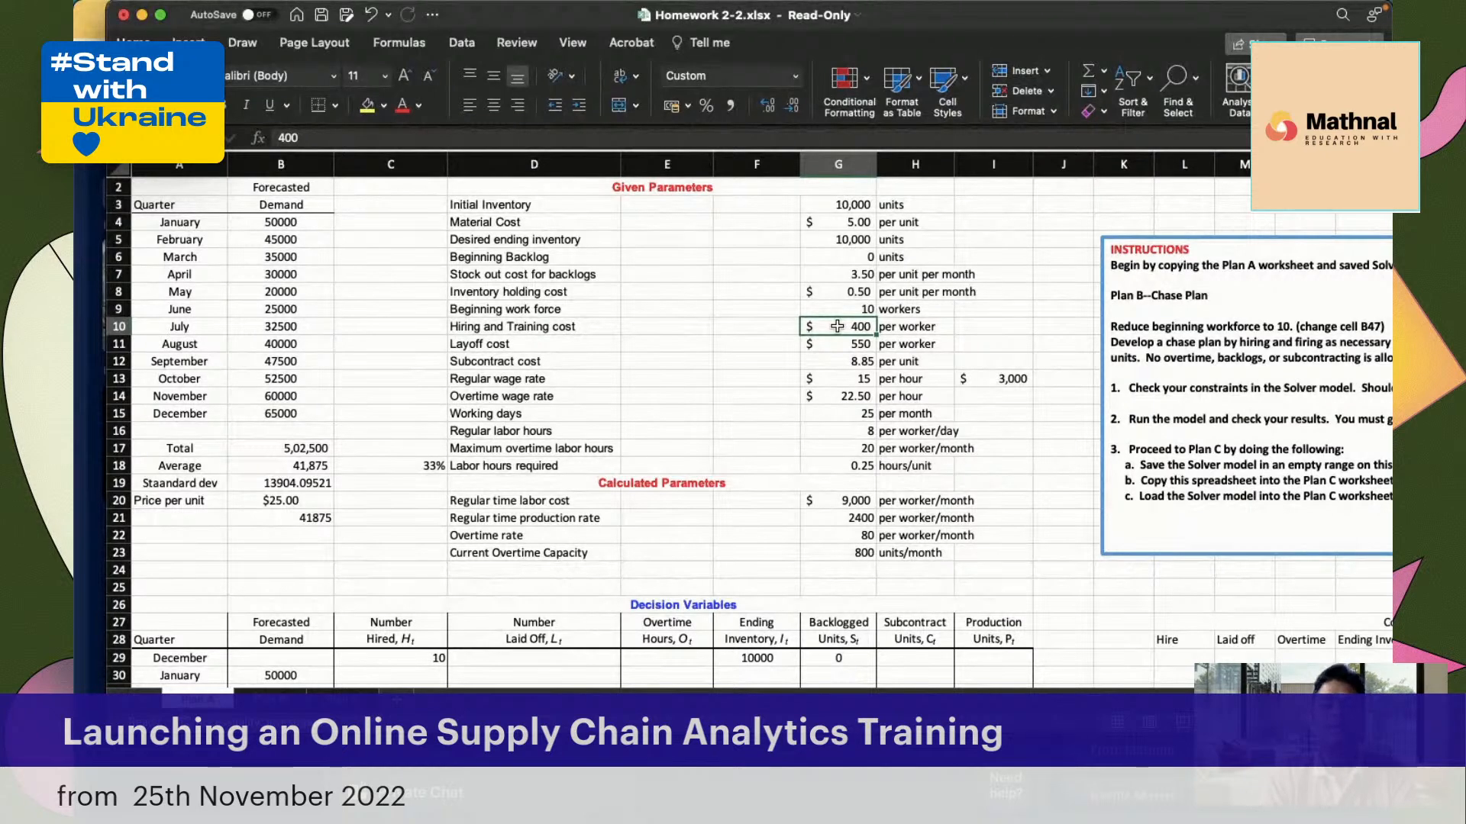
left_click(572, 346)
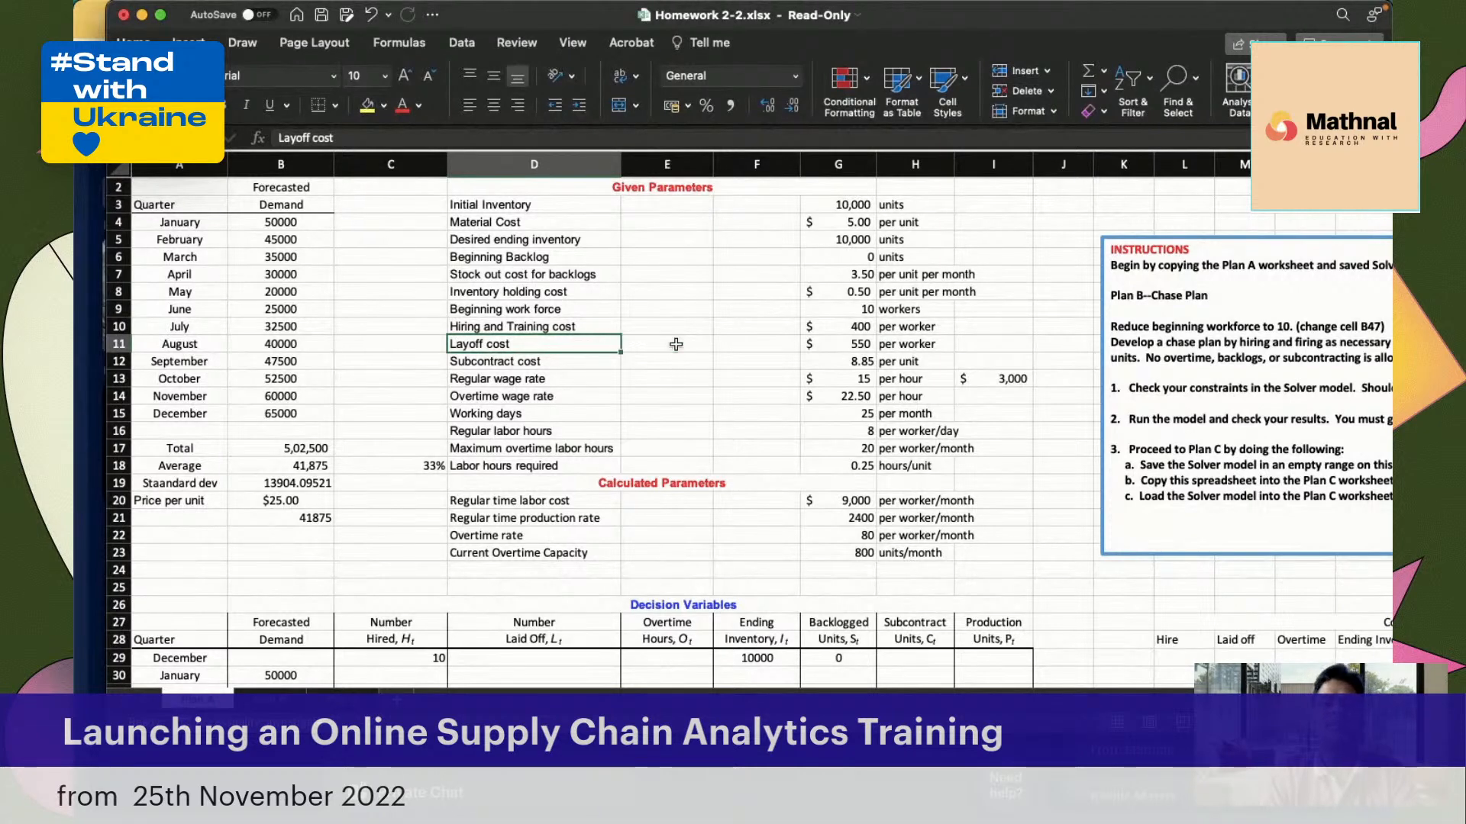
left_click(822, 345)
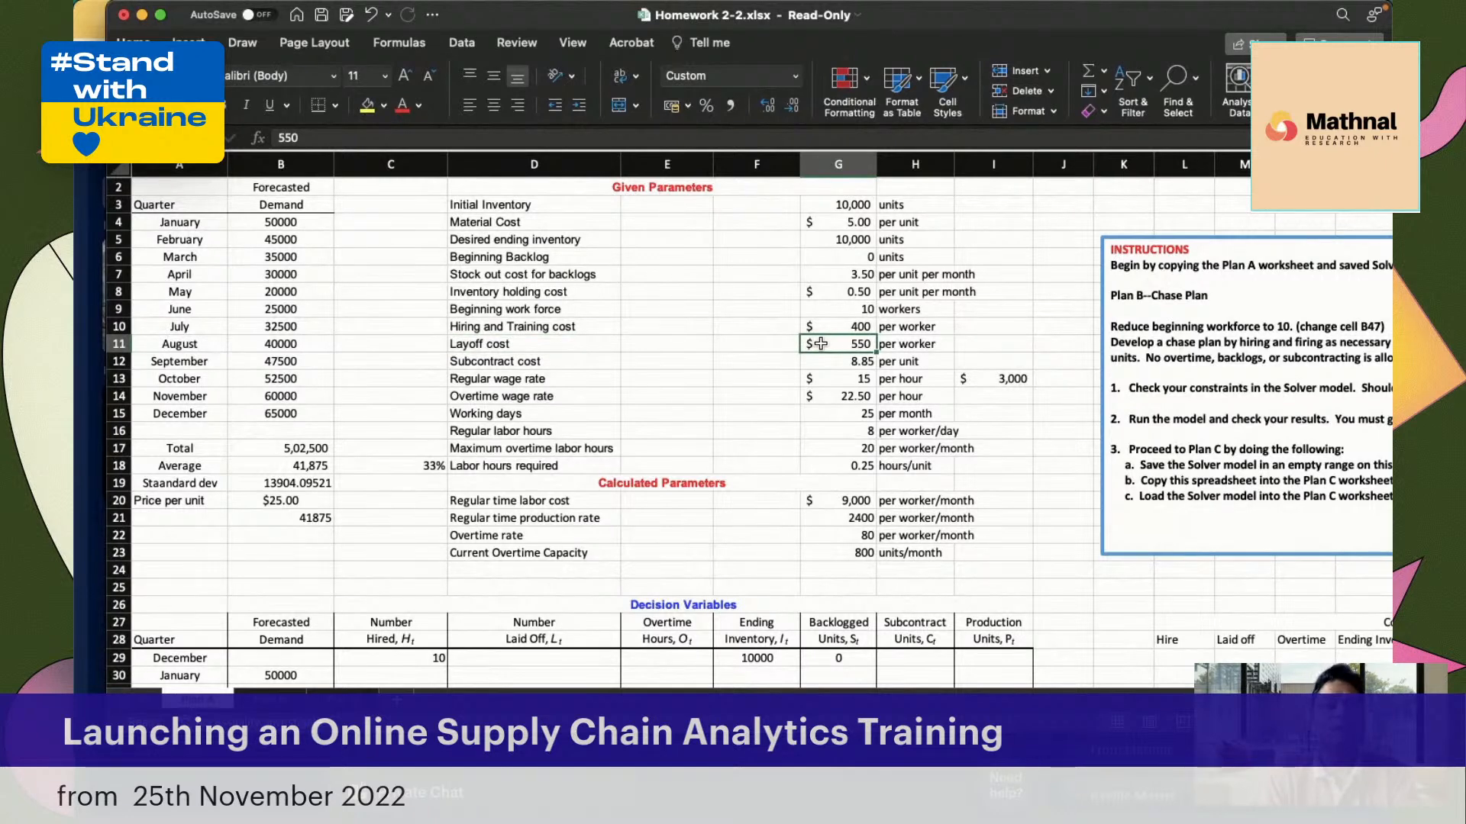
left_click(532, 369)
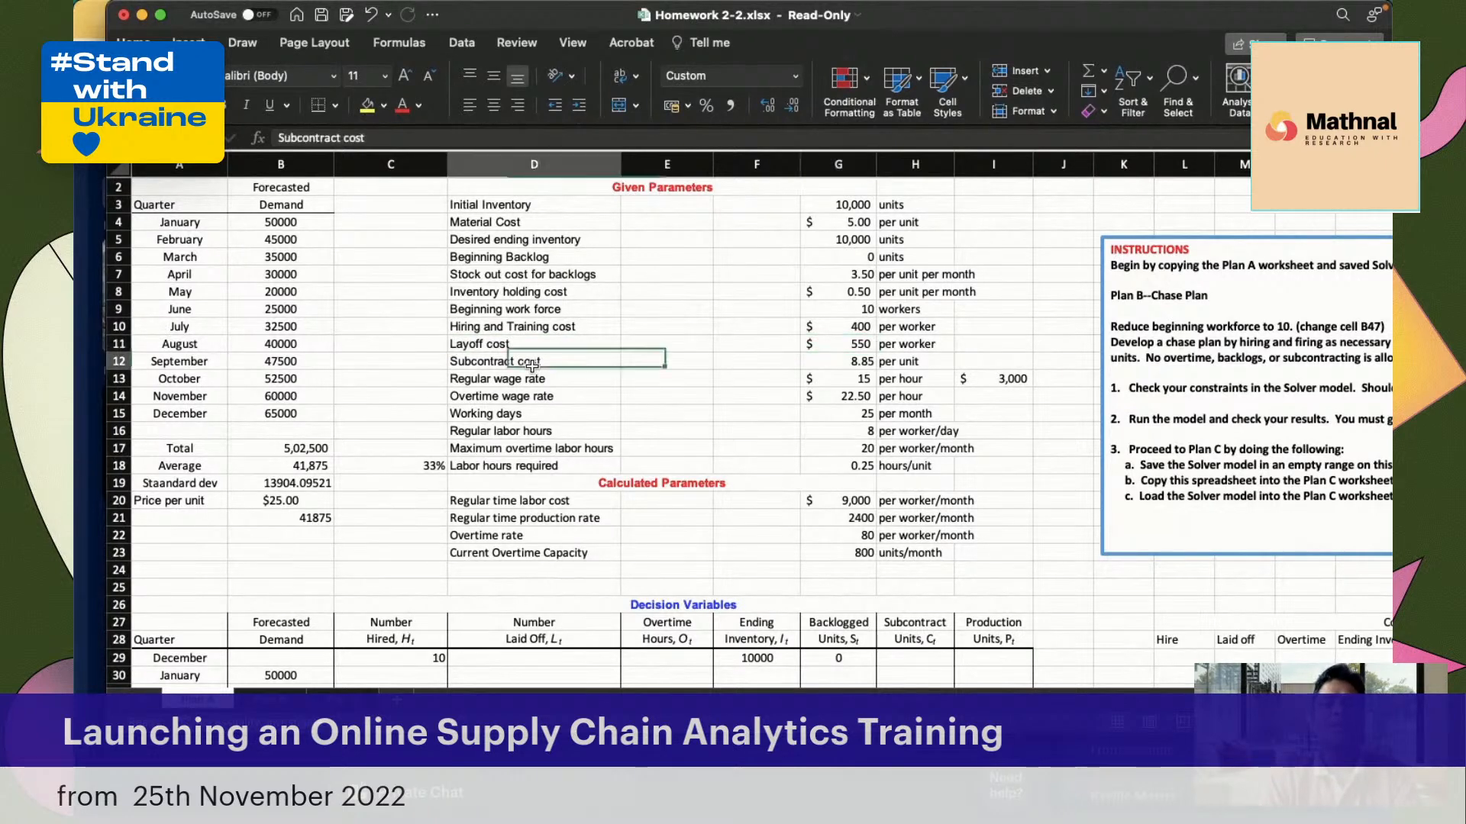
left_click(830, 365)
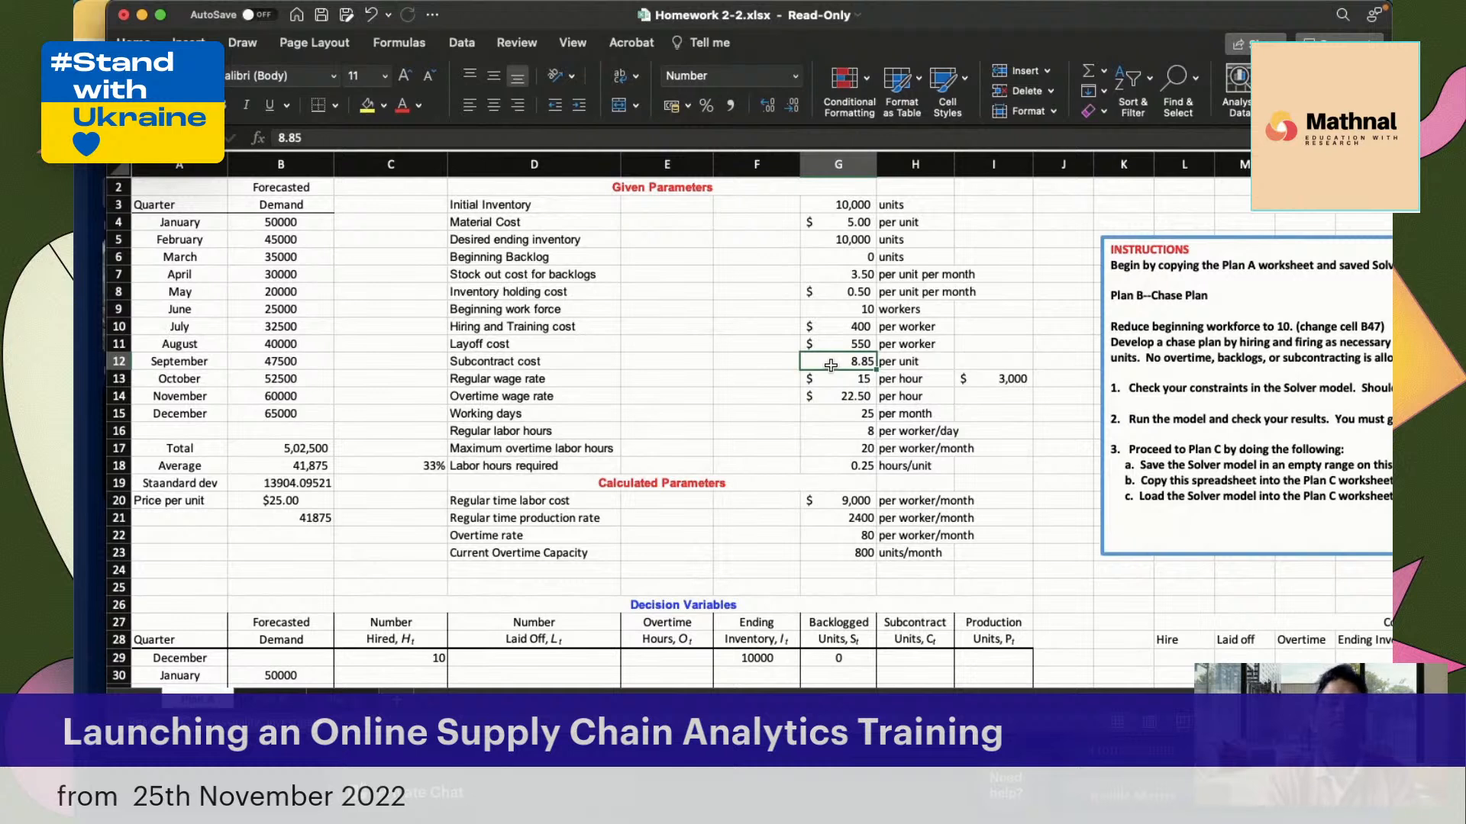
left_click(531, 384)
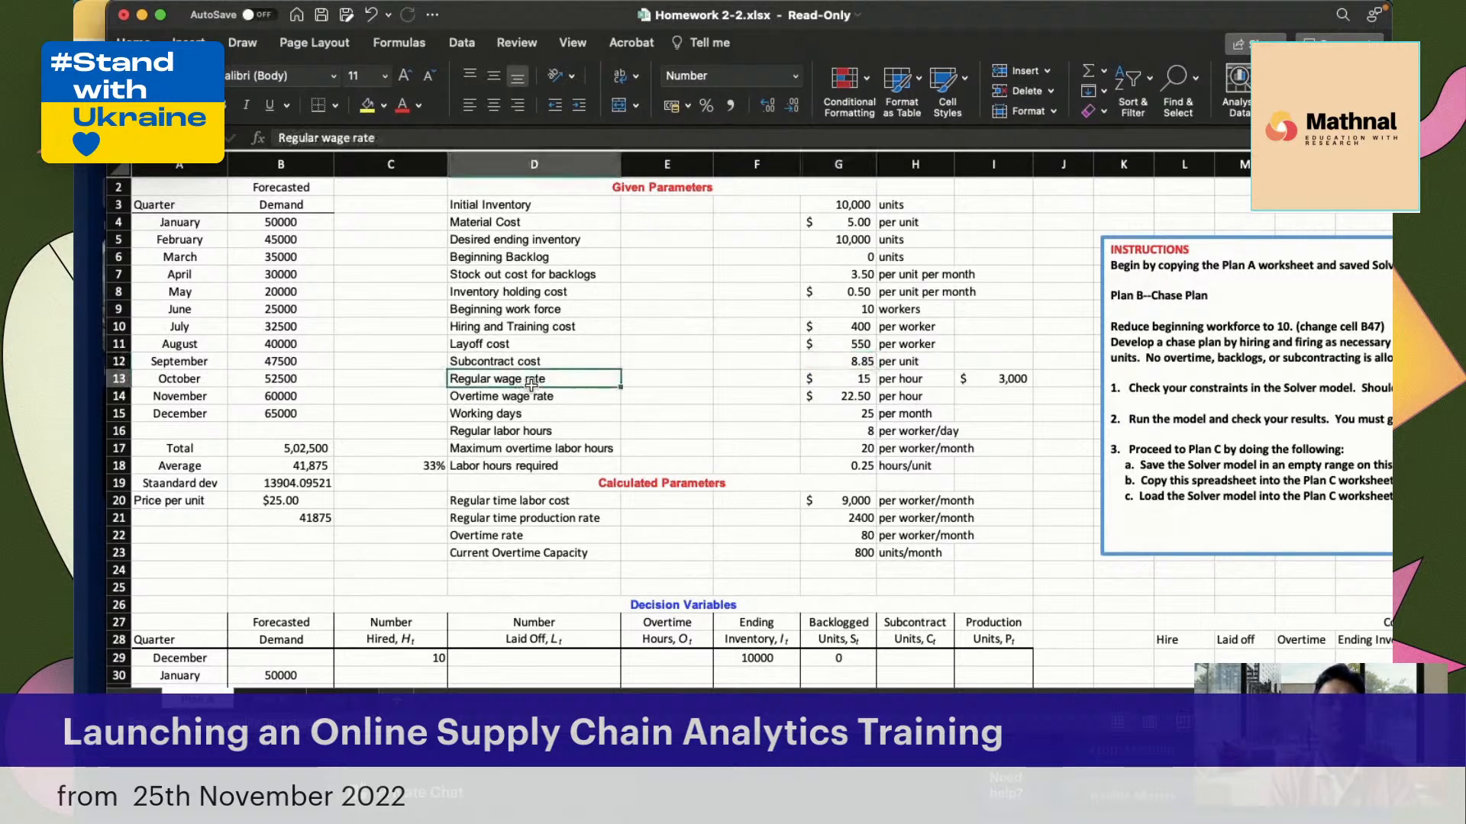
left_click(859, 380)
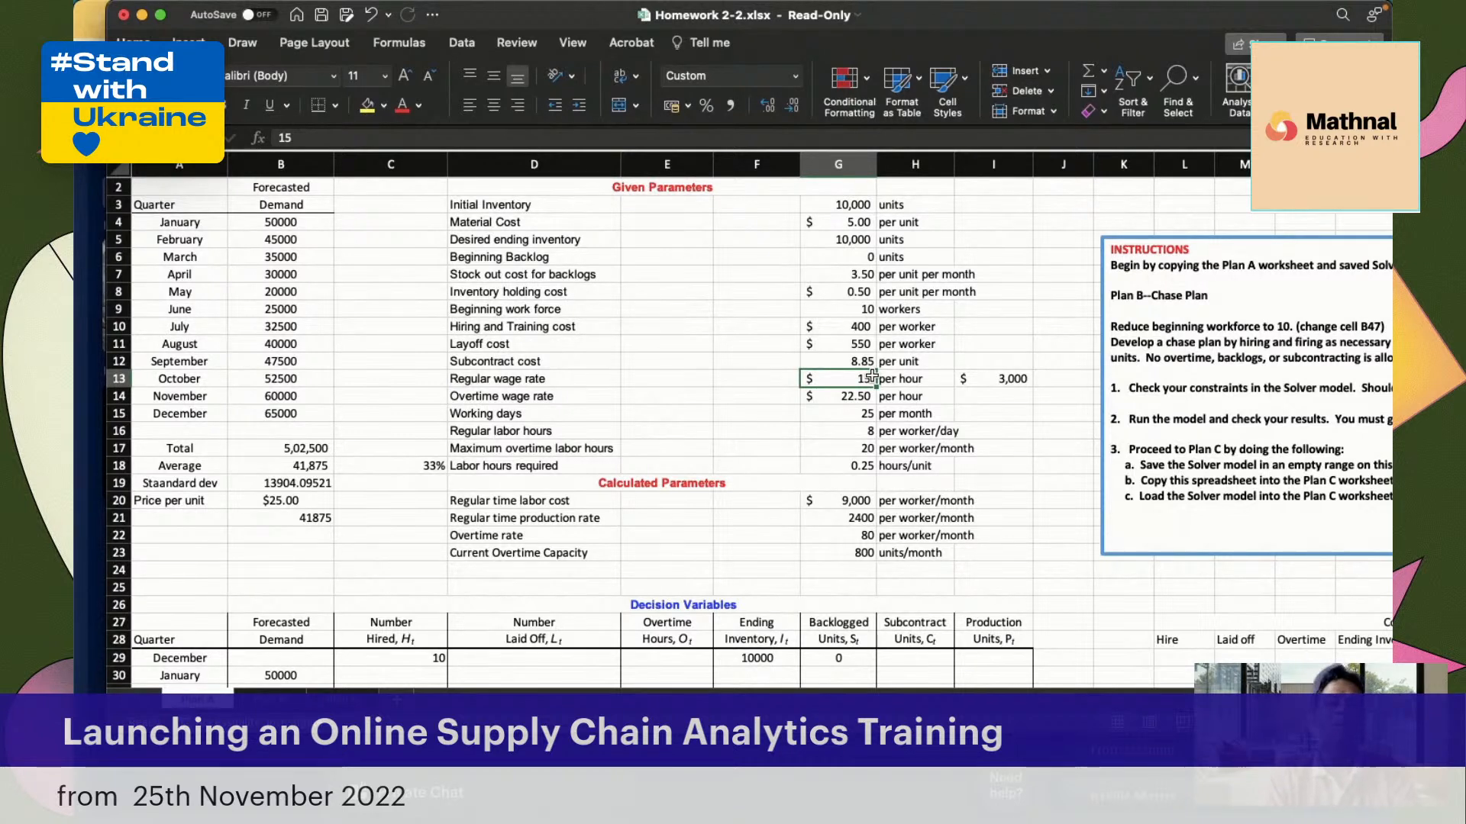
left_click(843, 399)
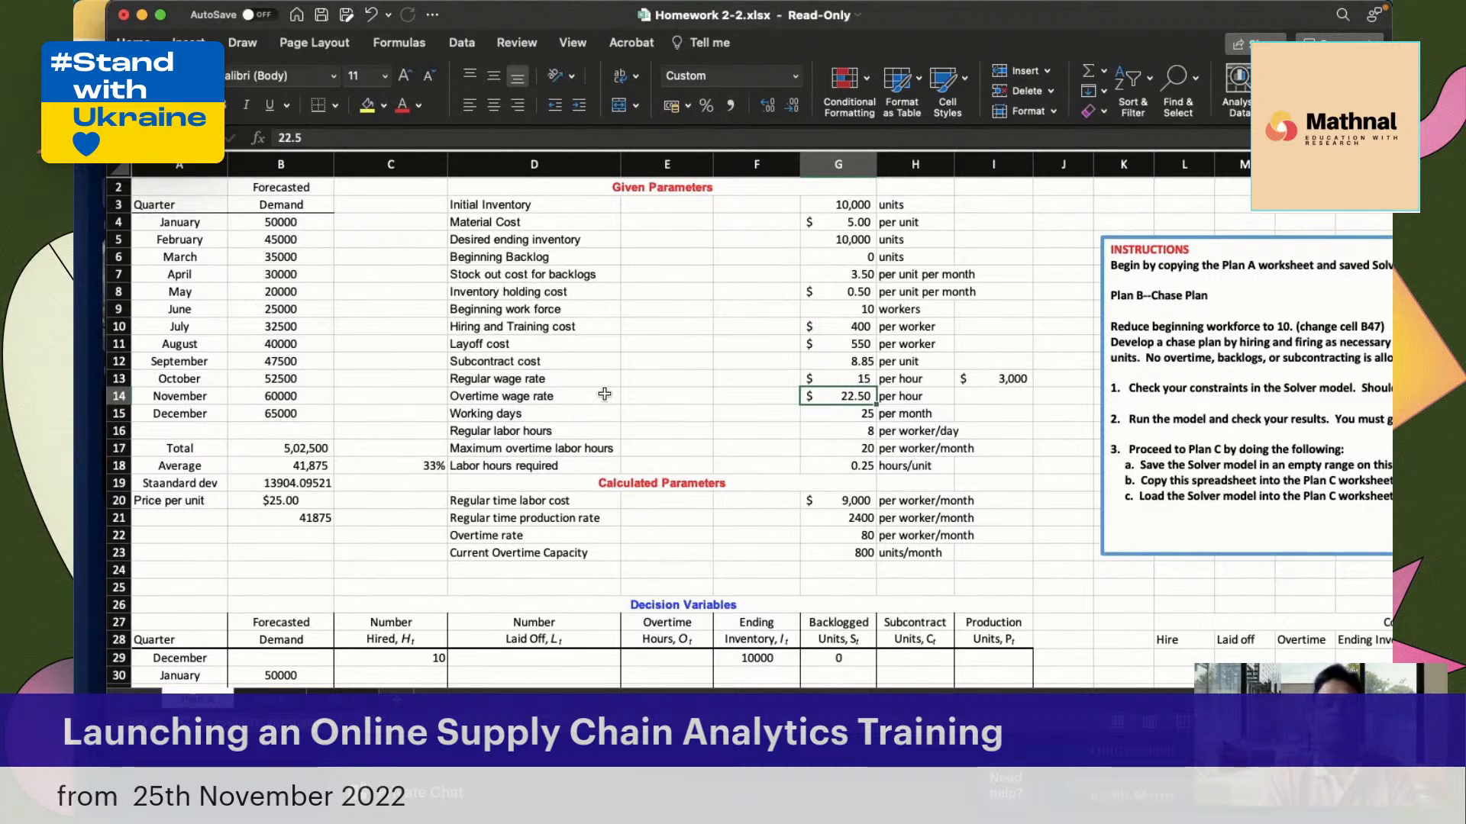
Examine the working days, regular and overtime labor hours, labor hours required per unit and the regular time production rate
left_click(571, 413)
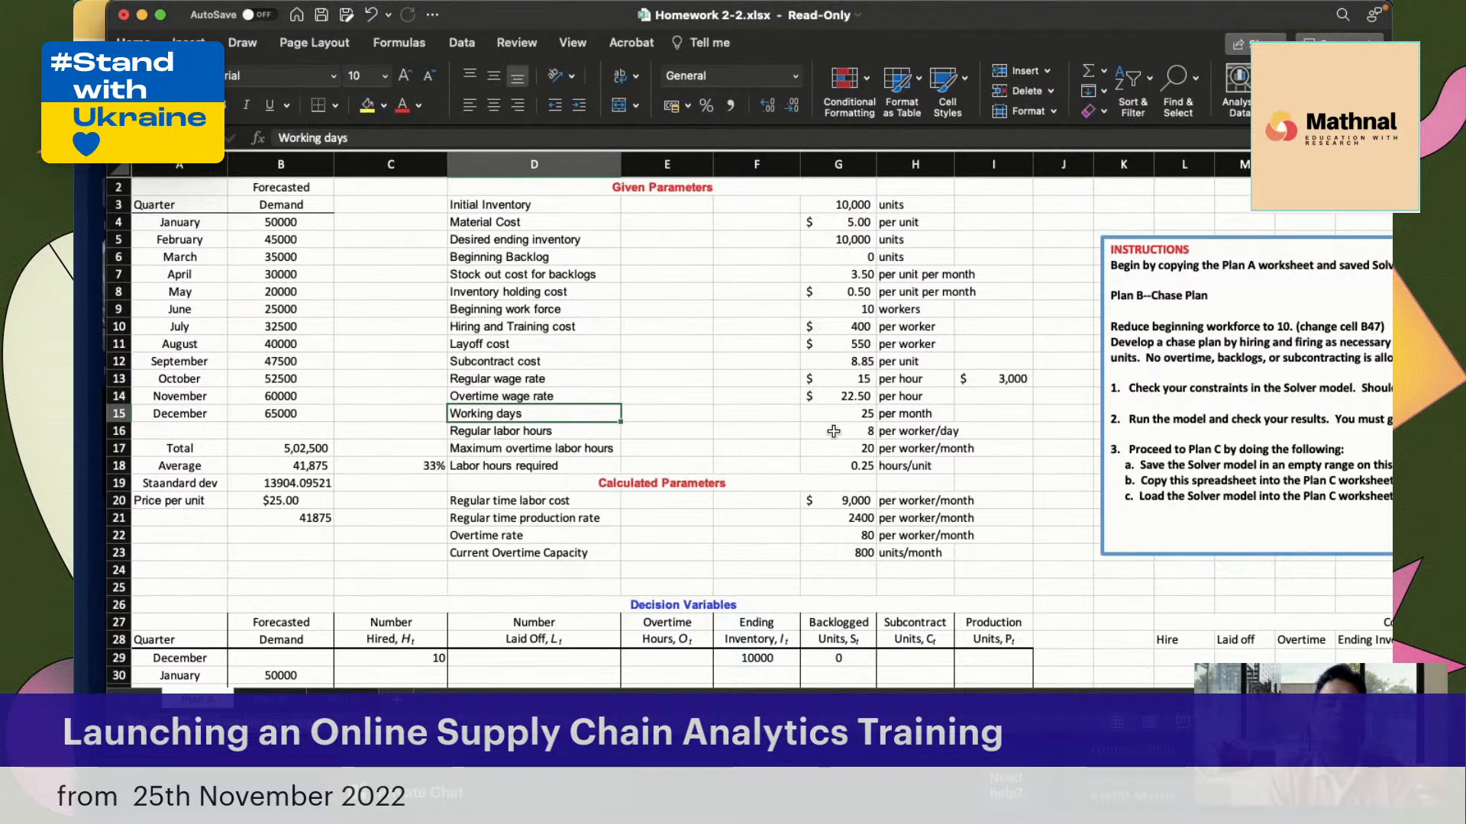
left_click(832, 436)
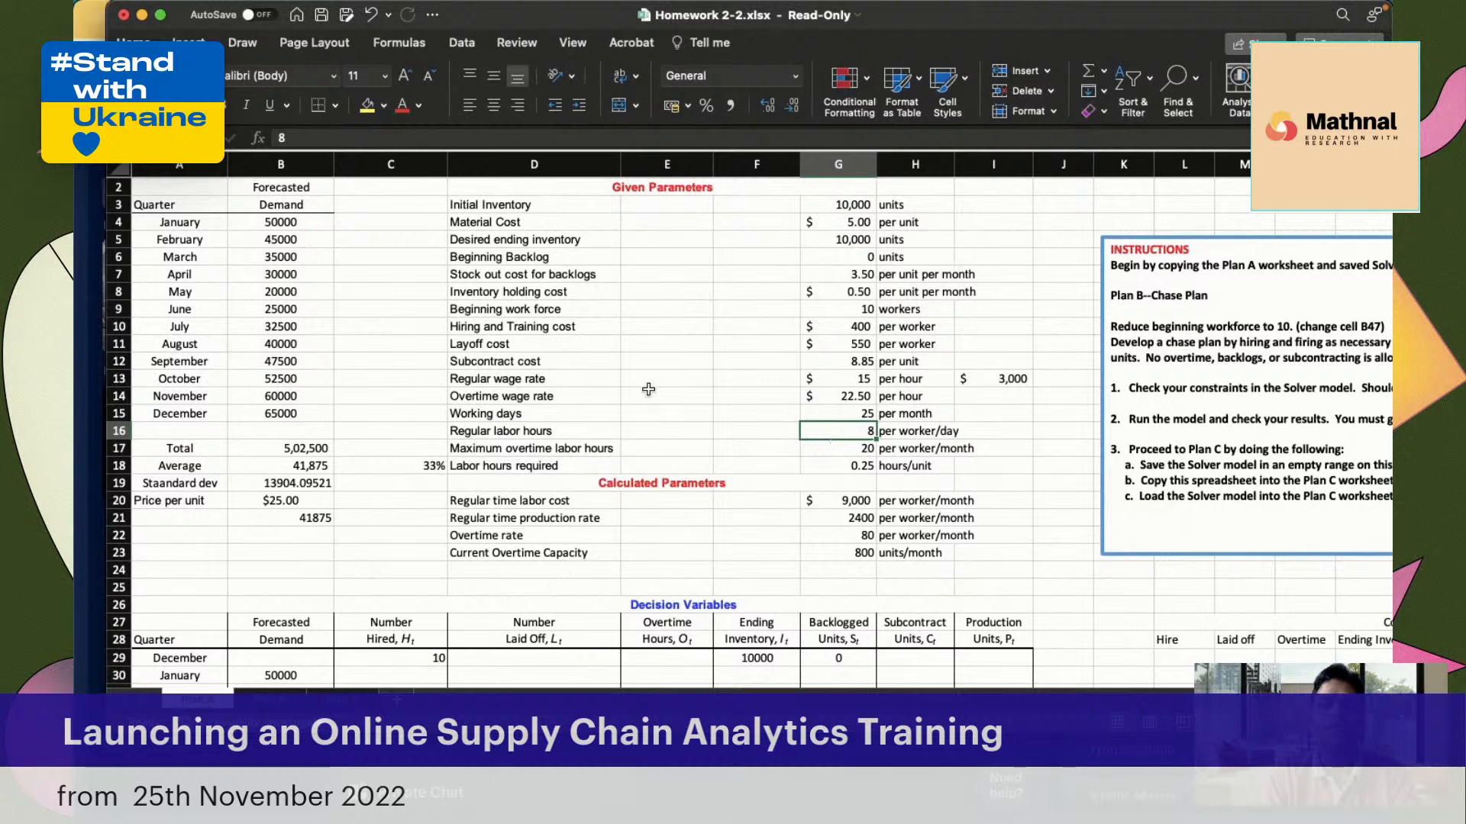
scroll(648, 390, "down", 4)
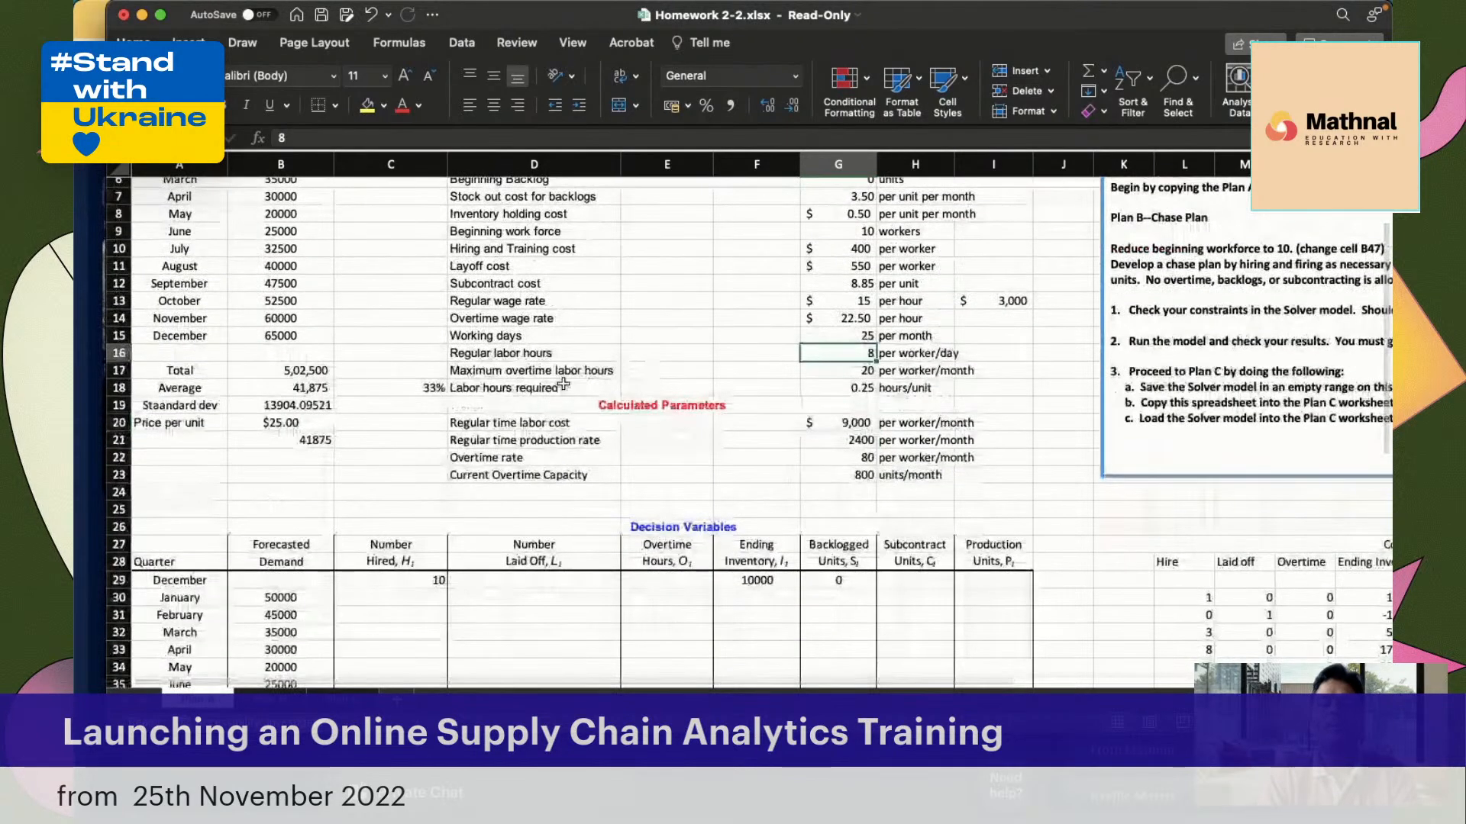
left_click(844, 370)
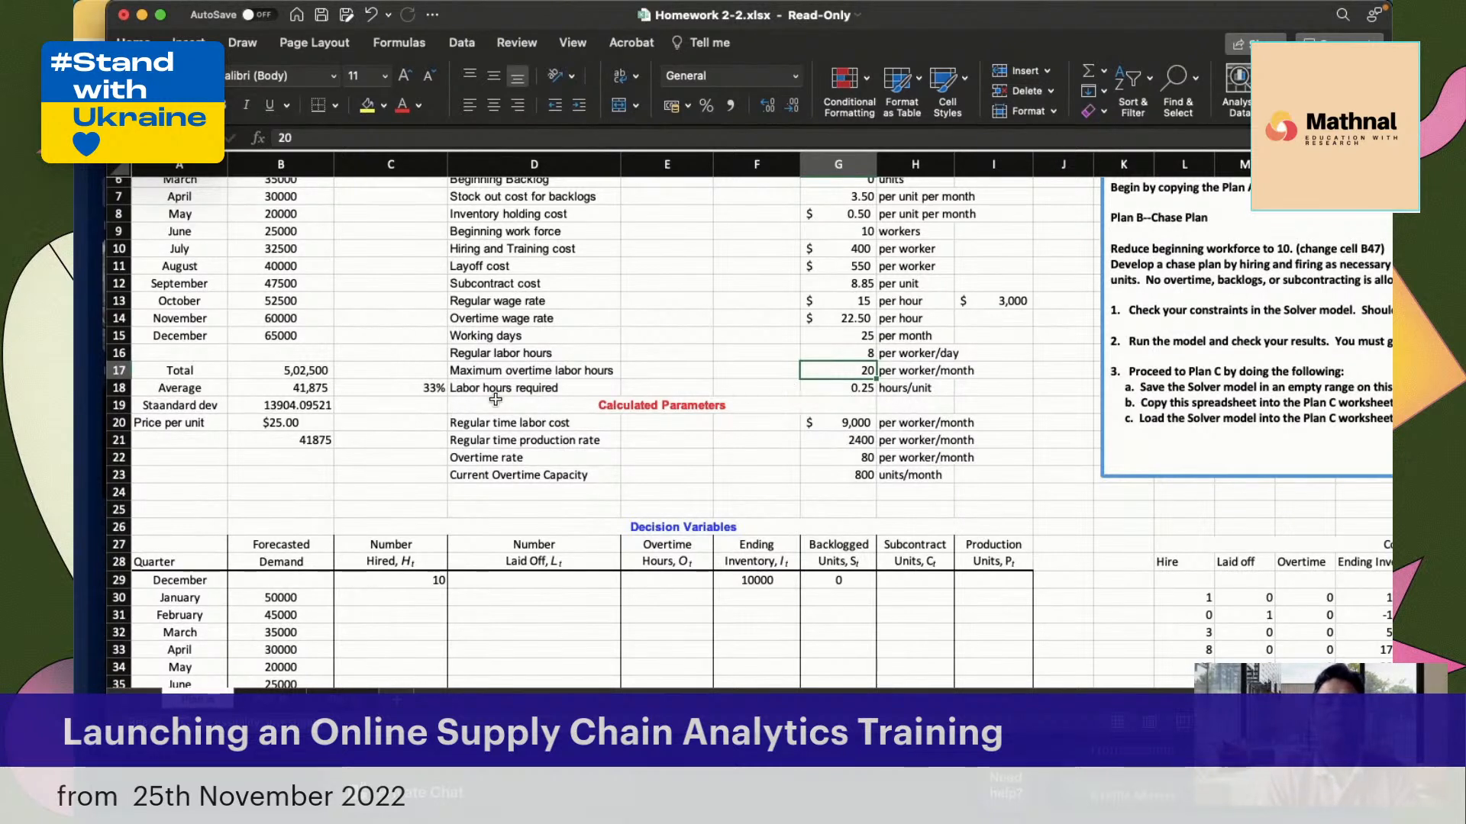
left_click(837, 394)
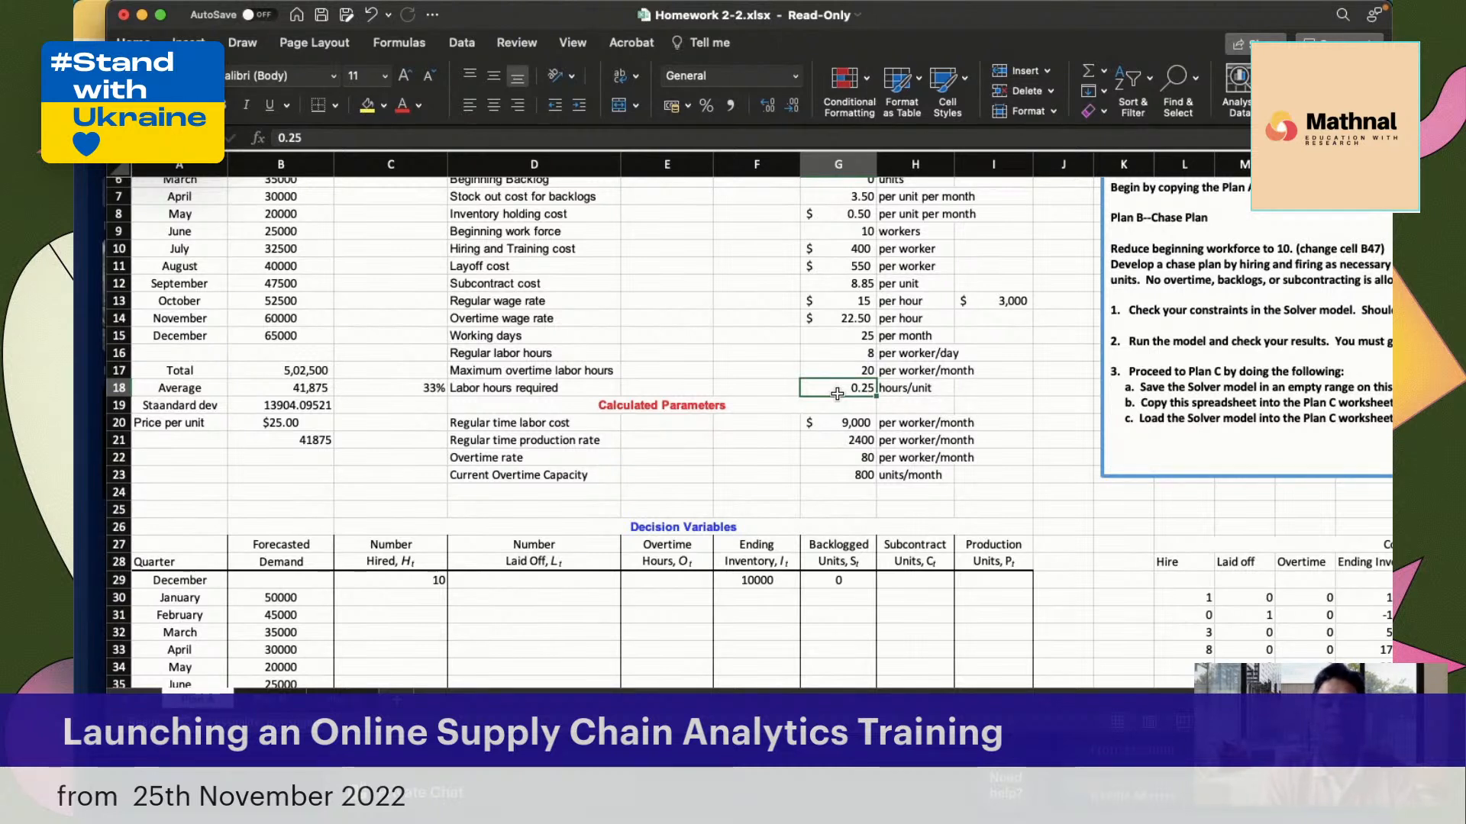
left_click(519, 448)
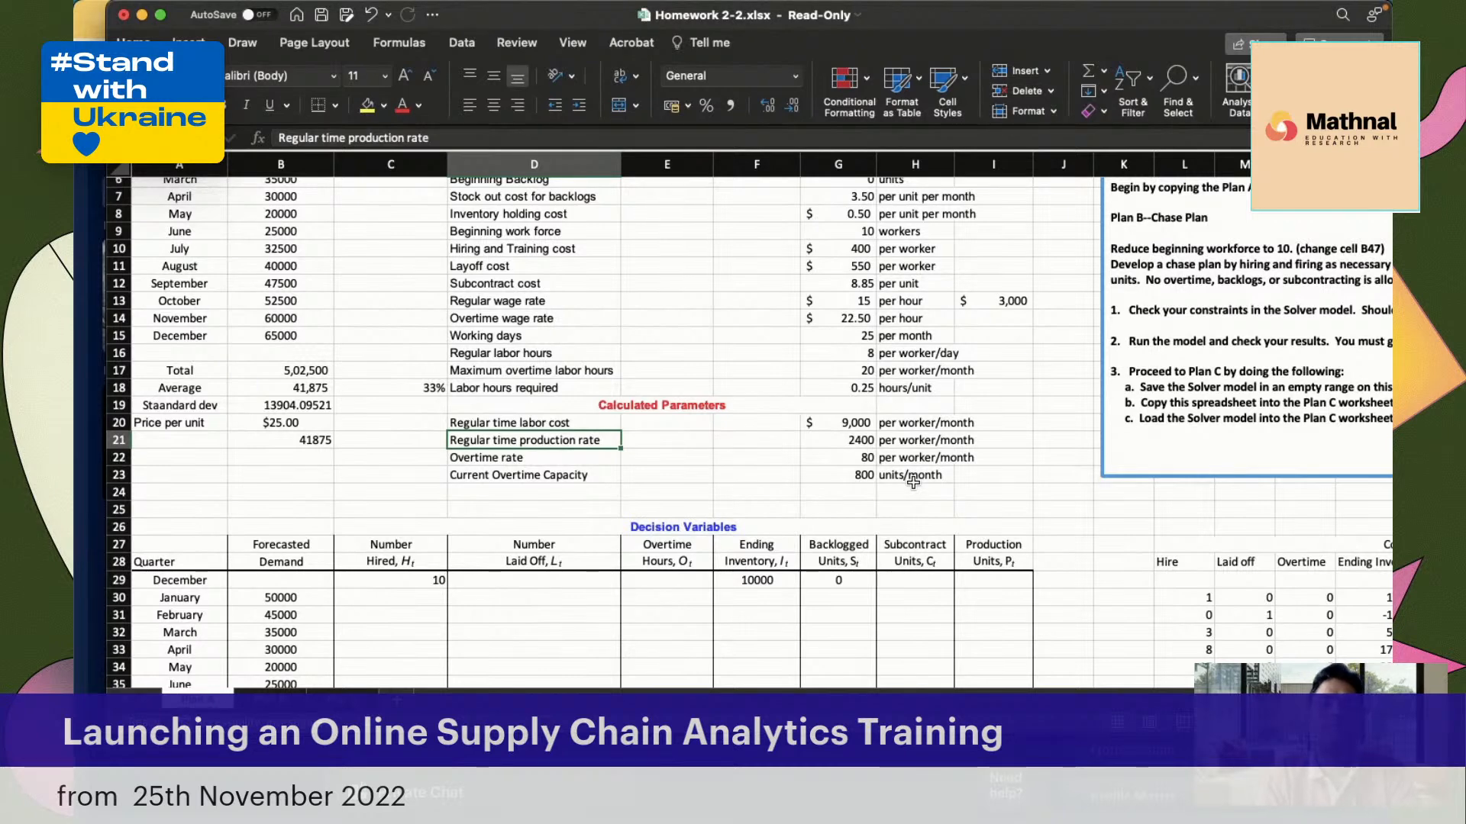
Look over the Calculated Parameters and the Decision Variables and Constraints tables below them
scroll(790, 405, "up", 1)
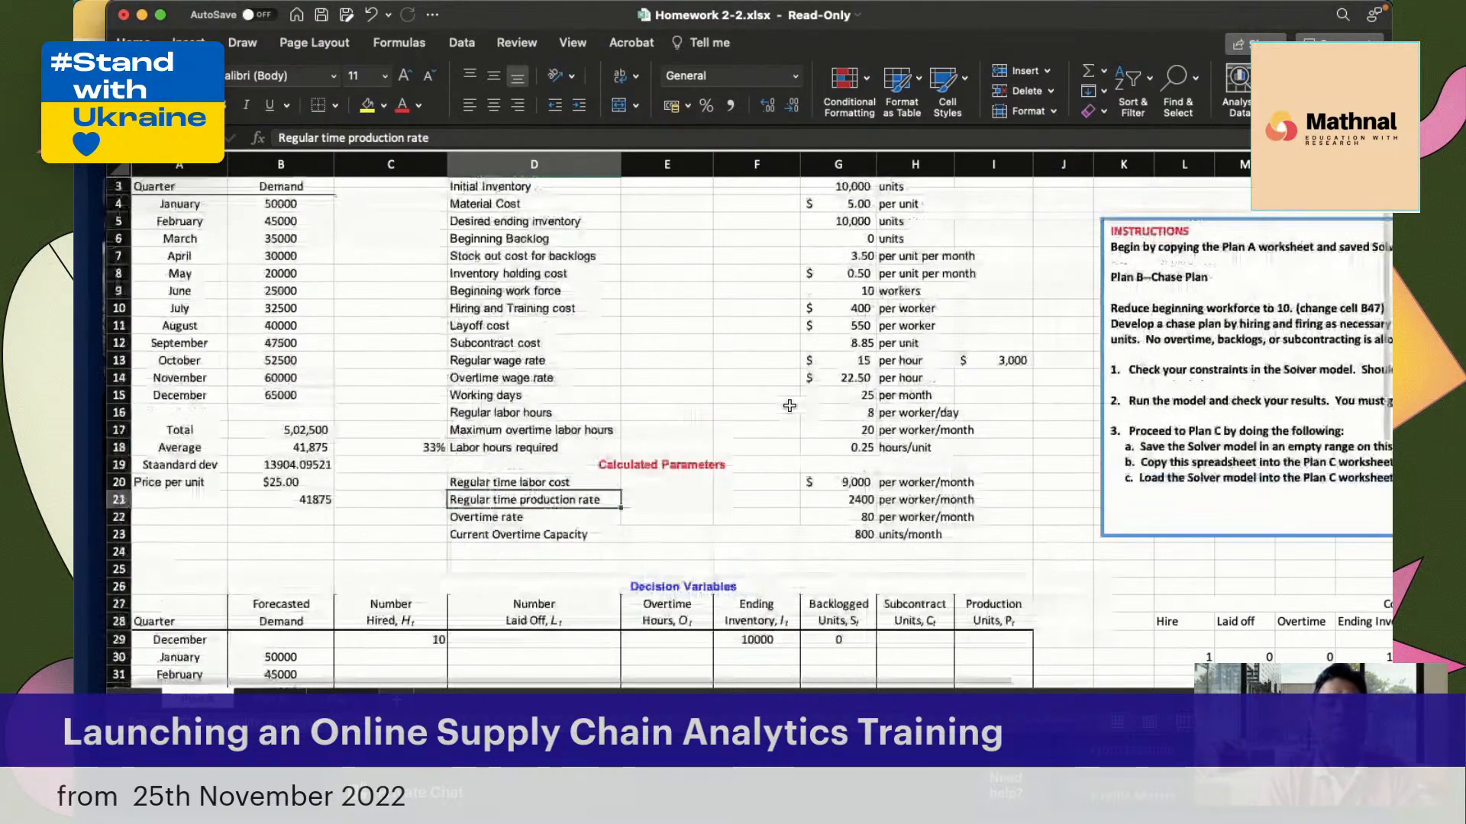
scroll(790, 406, "up", 1)
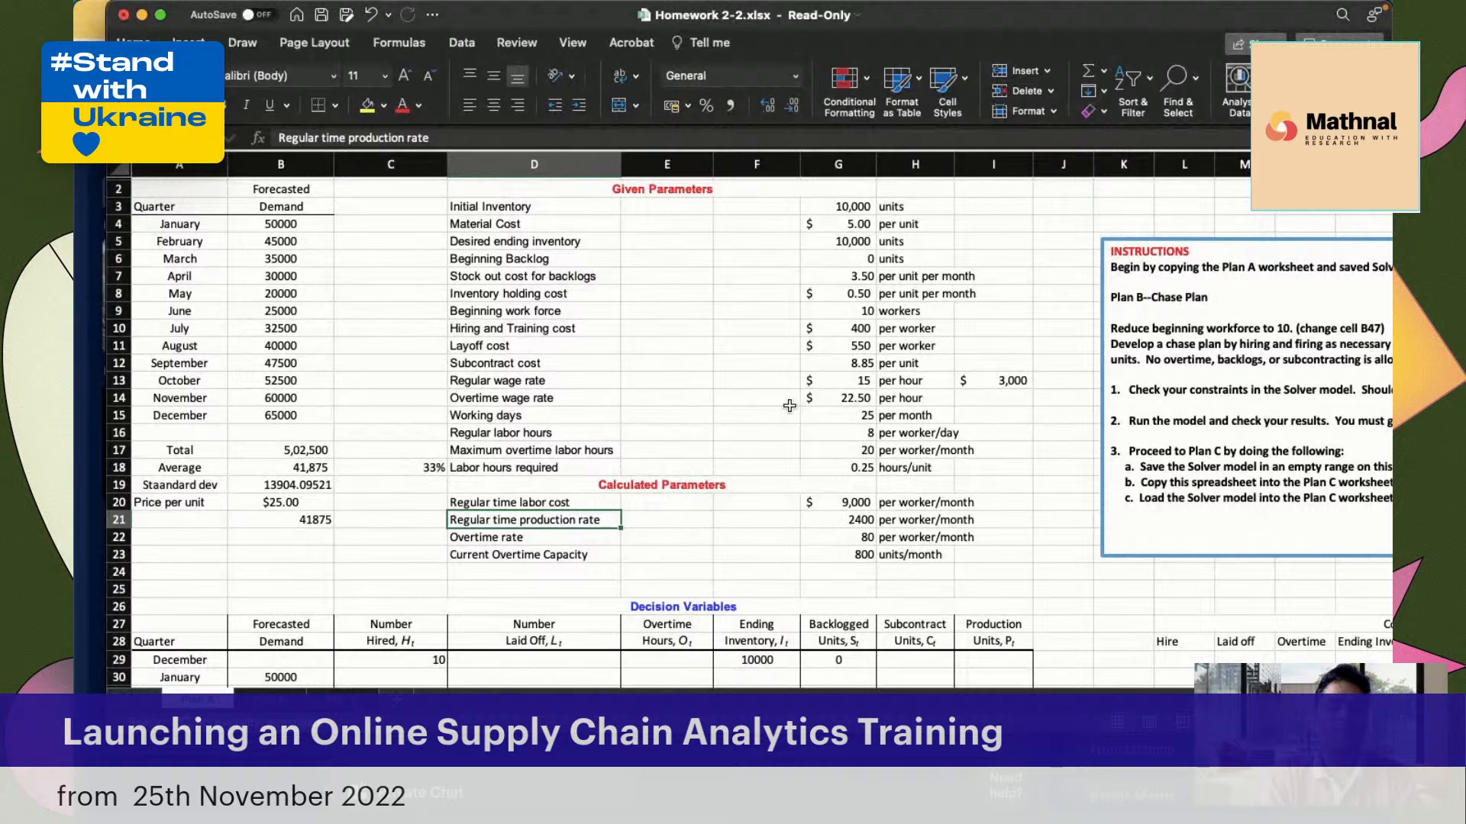
scroll(562, 547, "down", 1)
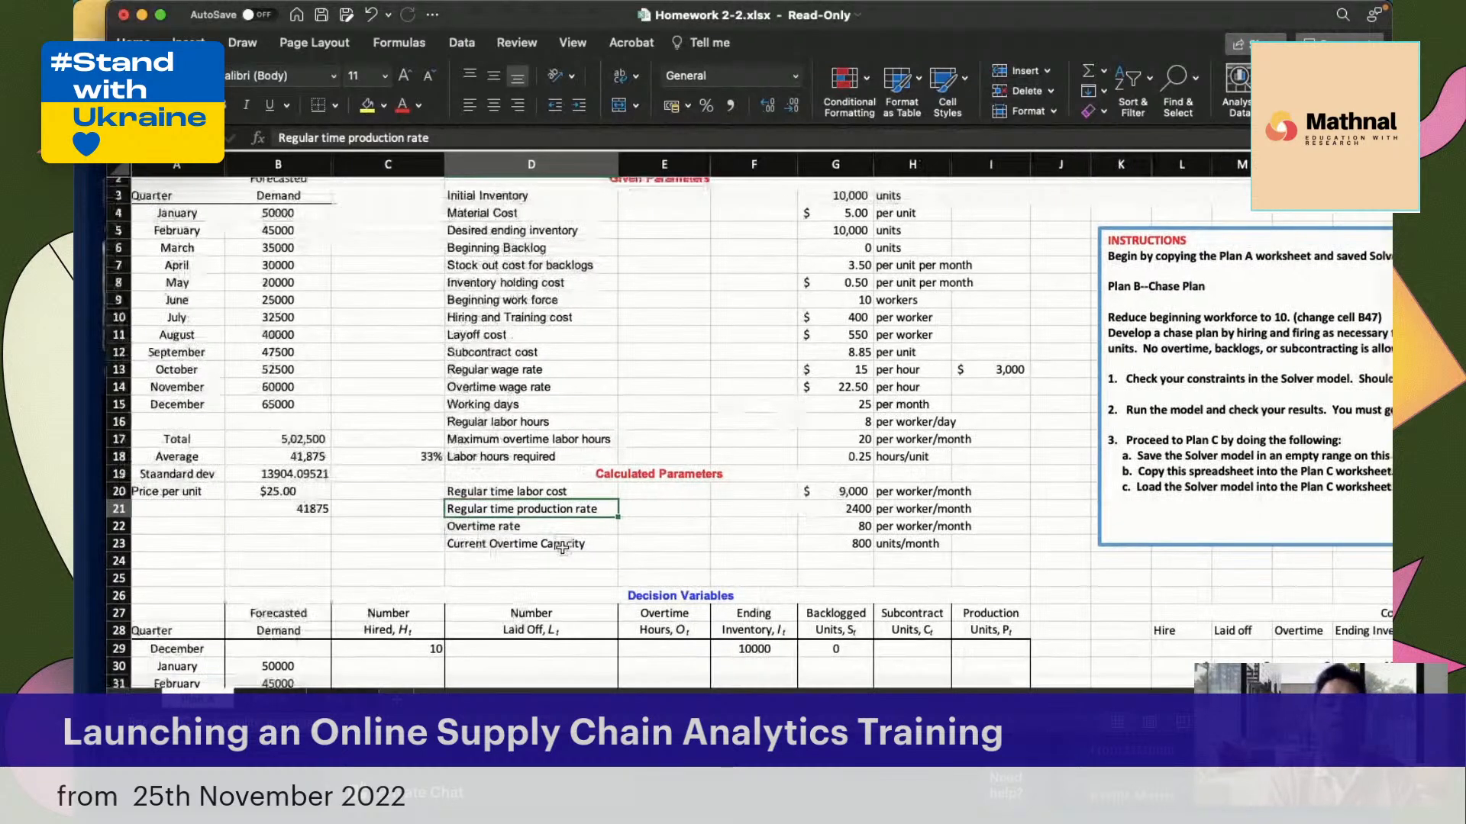
scroll(562, 548, "down", 5)
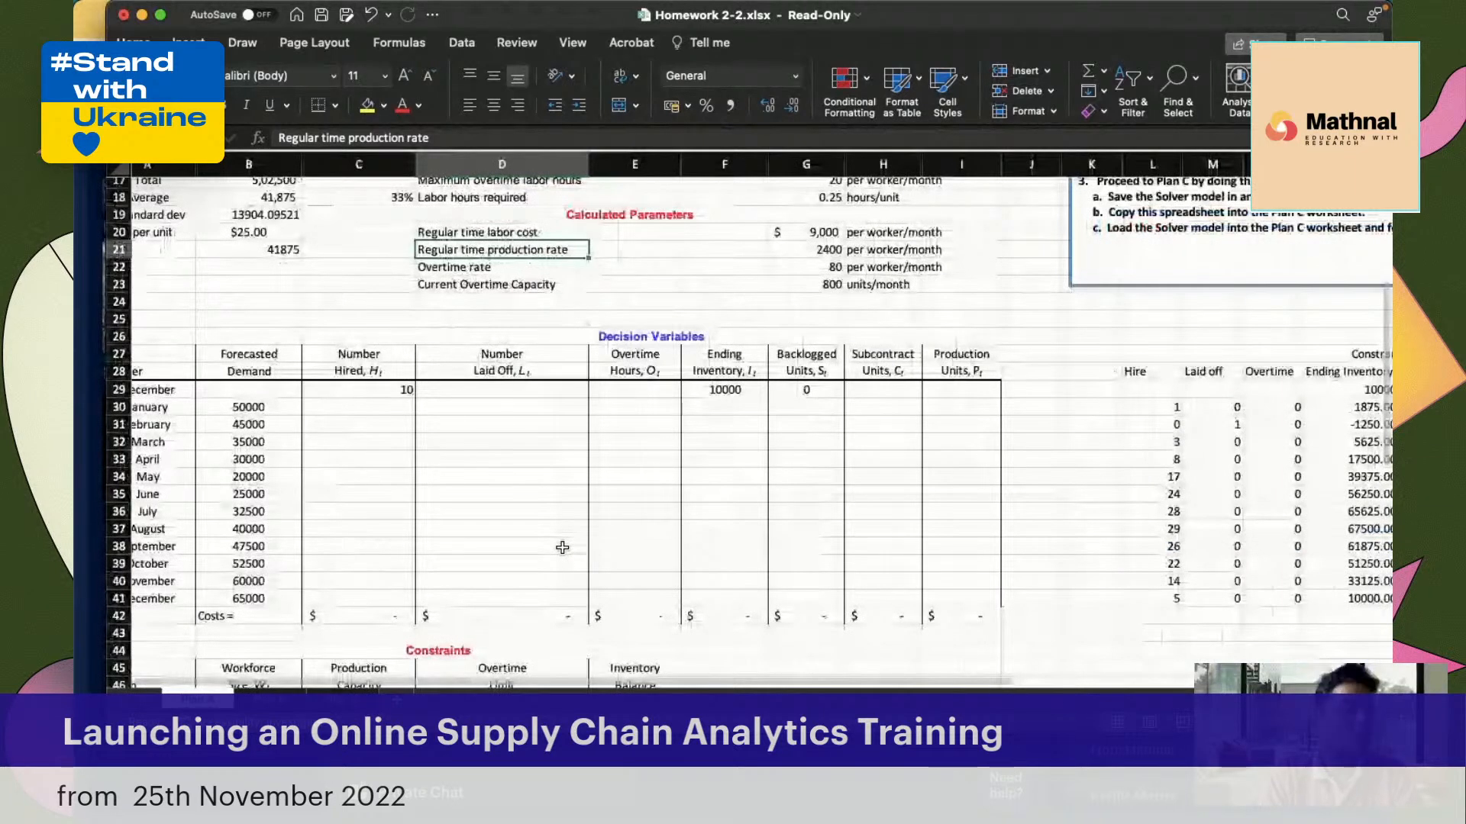
scroll(563, 548, "up", 4)
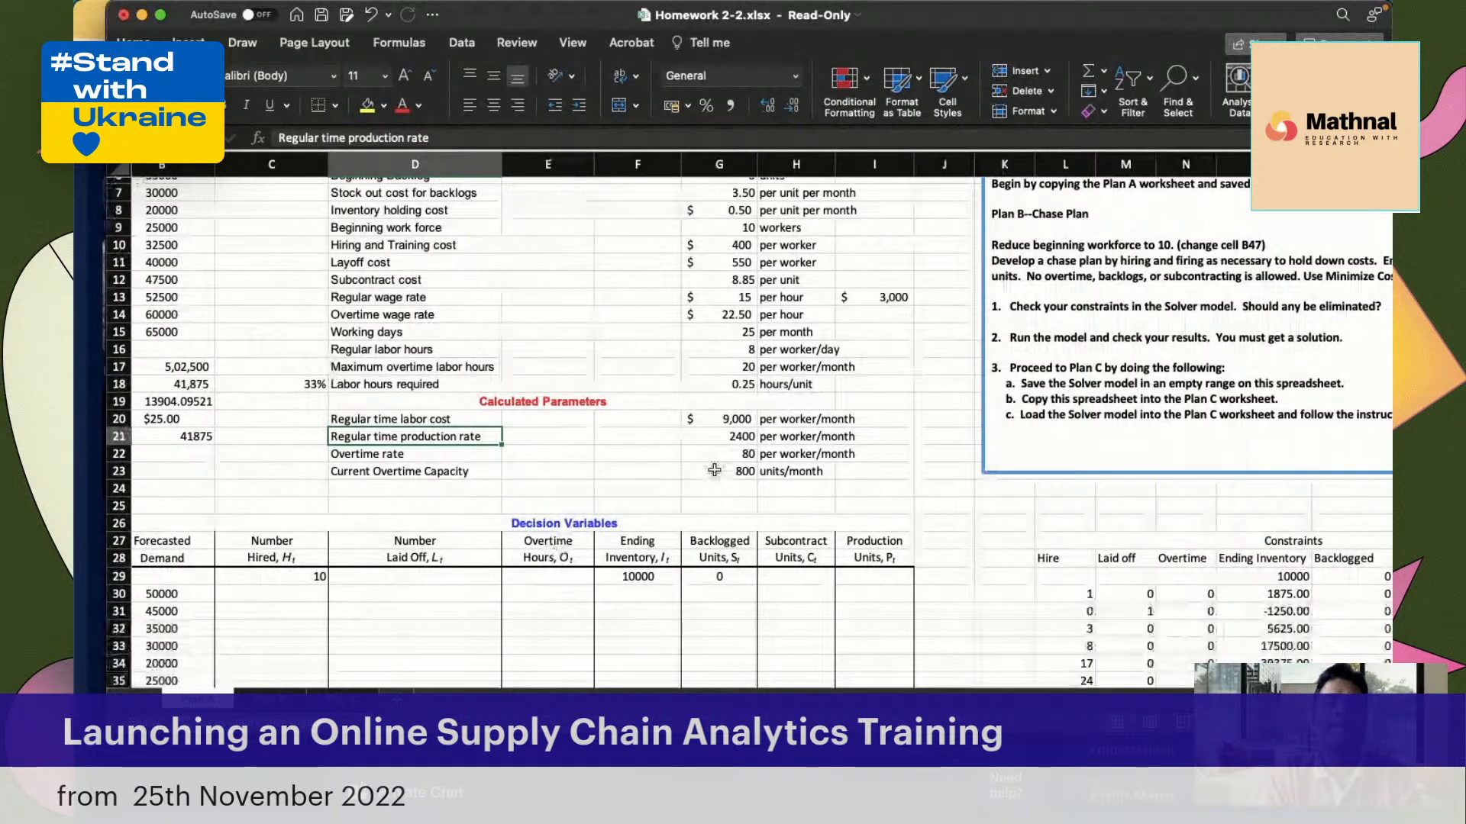
scroll(714, 469, "down", 10)
scroll(713, 469, "left", 2)
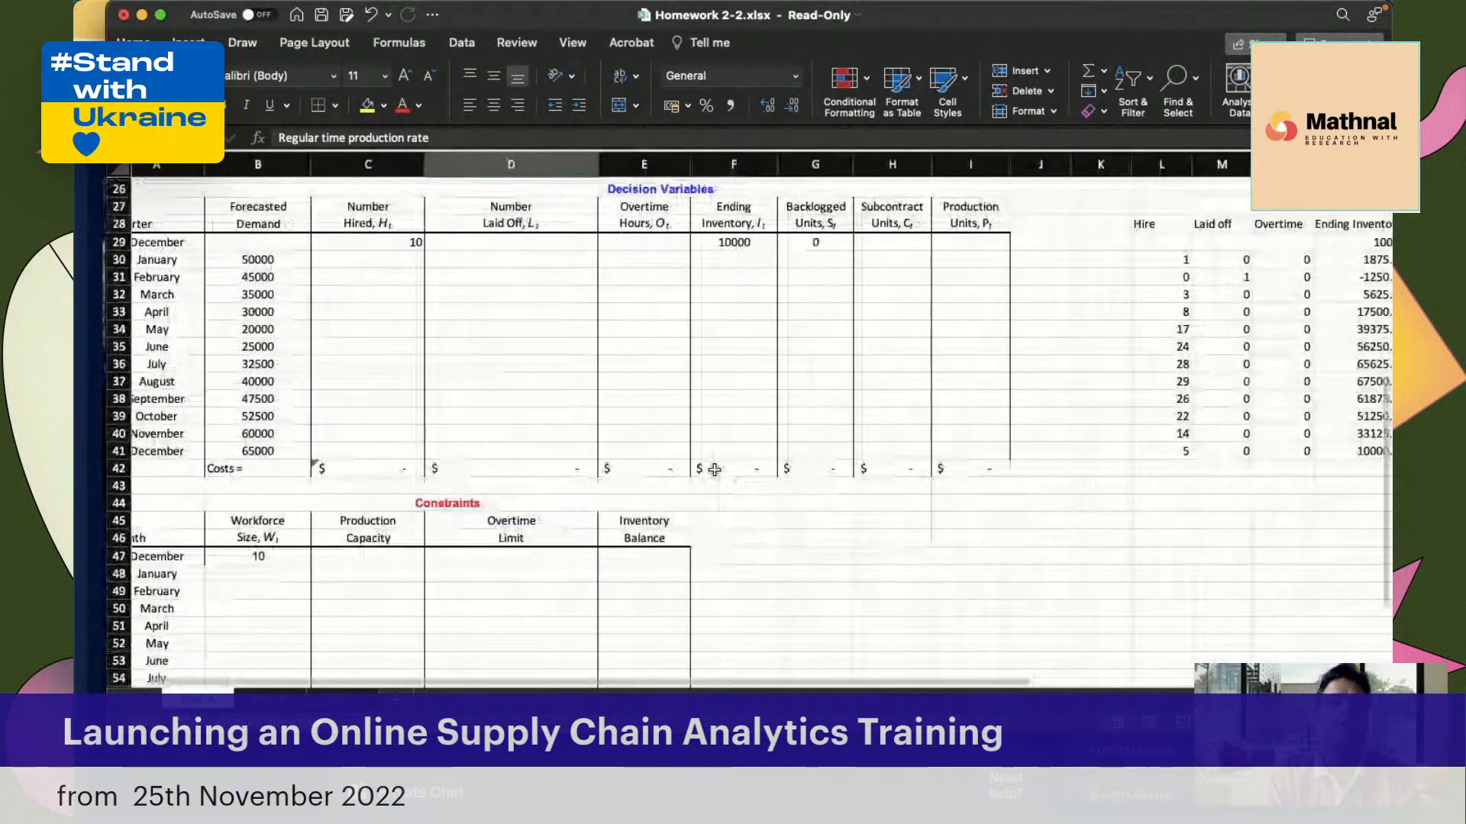
Review the Solver objective, changing variable cells, constraints and solving method, and close the Solver parameters without solving
scroll(713, 469, "left", 1)
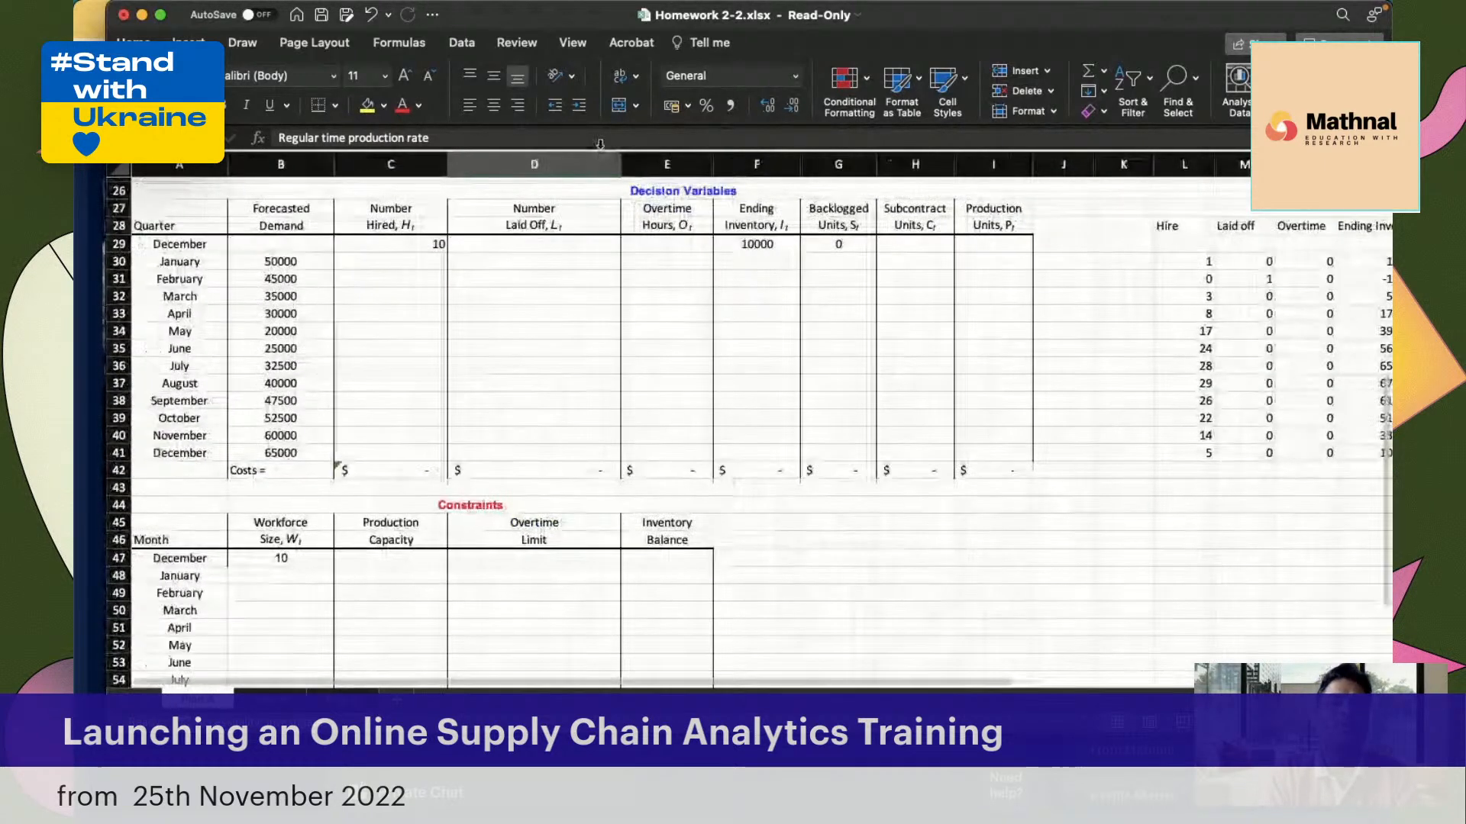
left_click(459, 50)
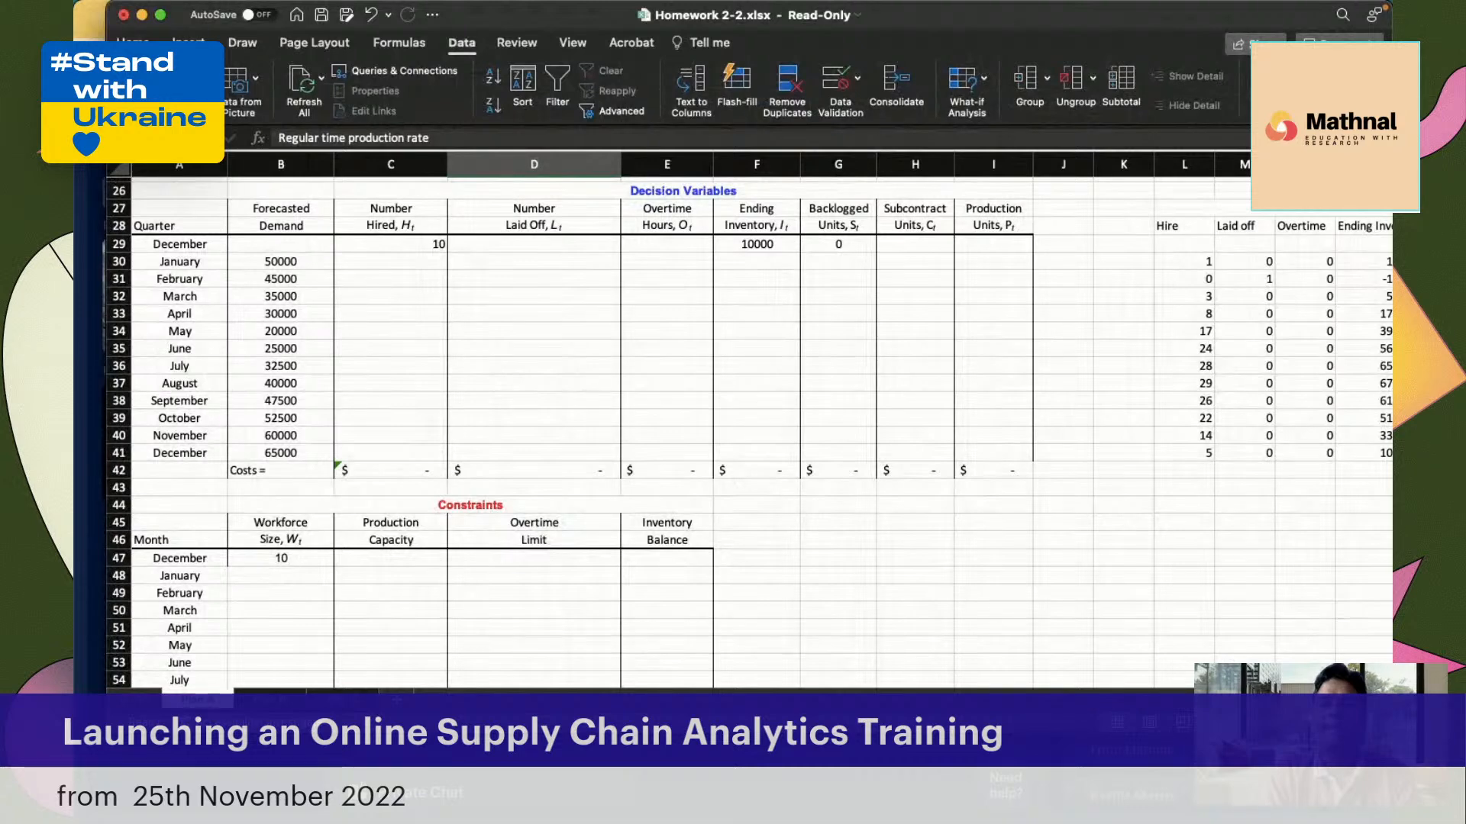
left_click(1287, 97)
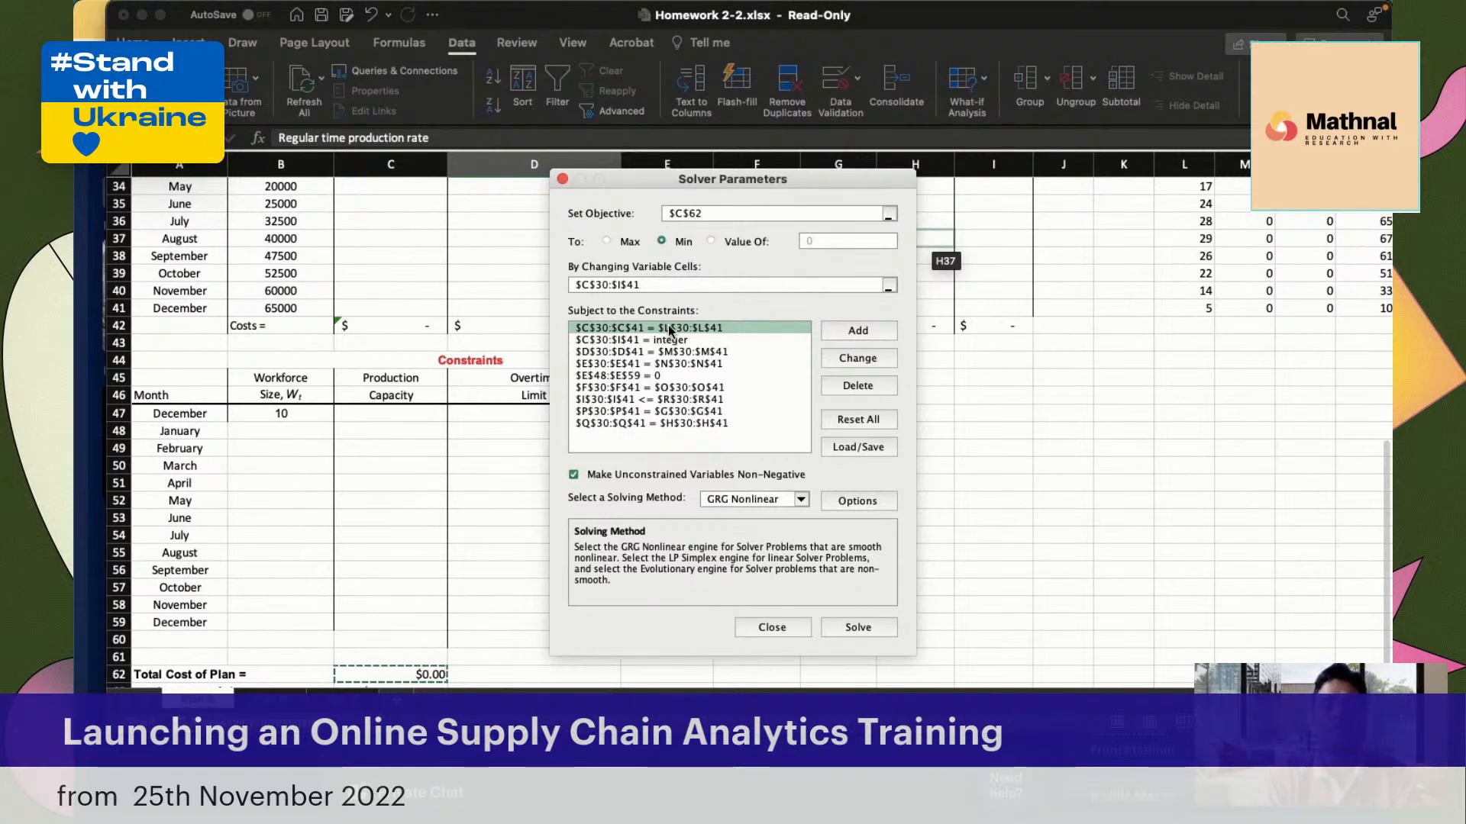
left_click(733, 501)
left_click(733, 500)
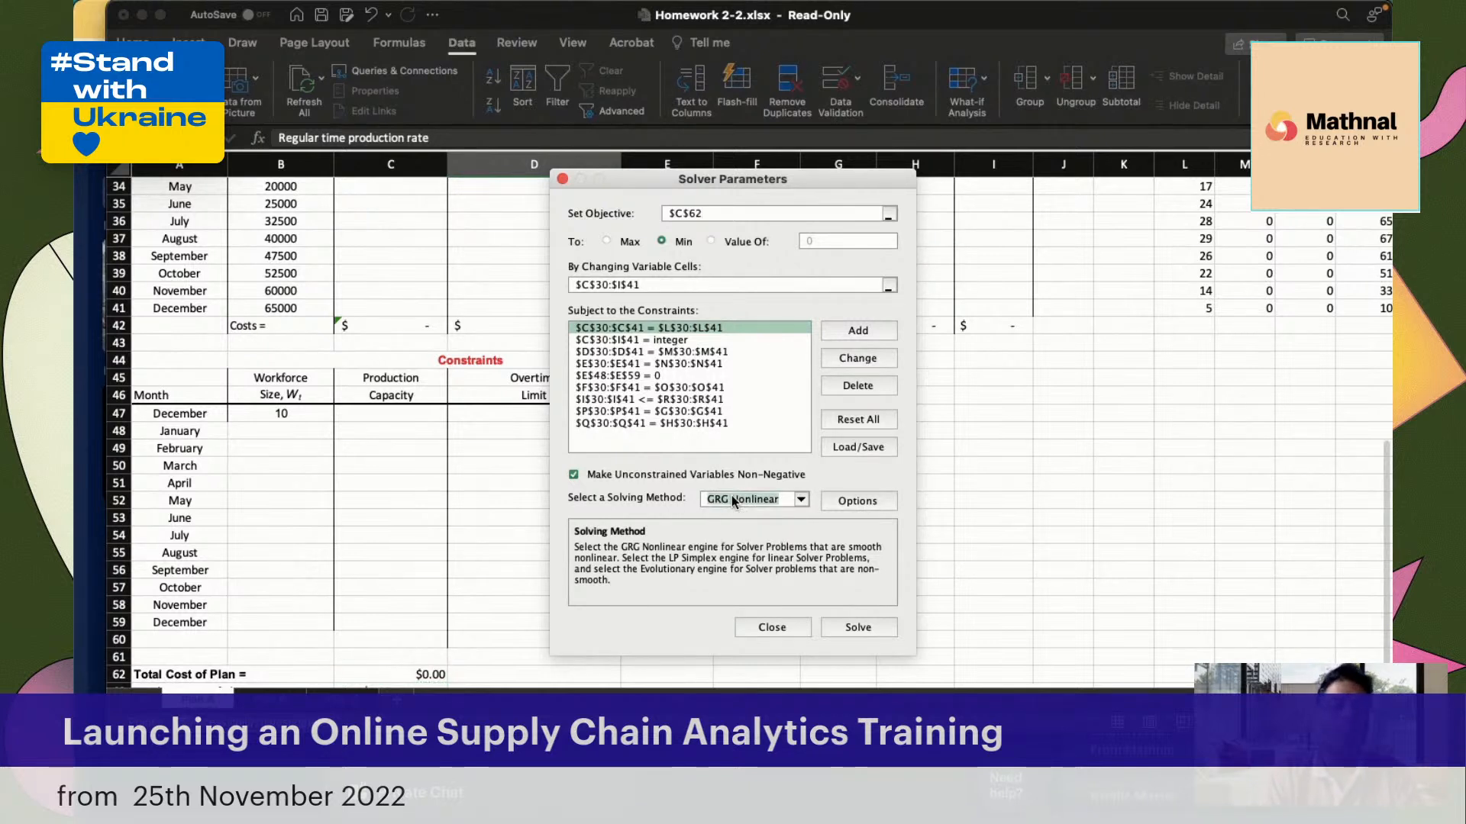
left_click(764, 628)
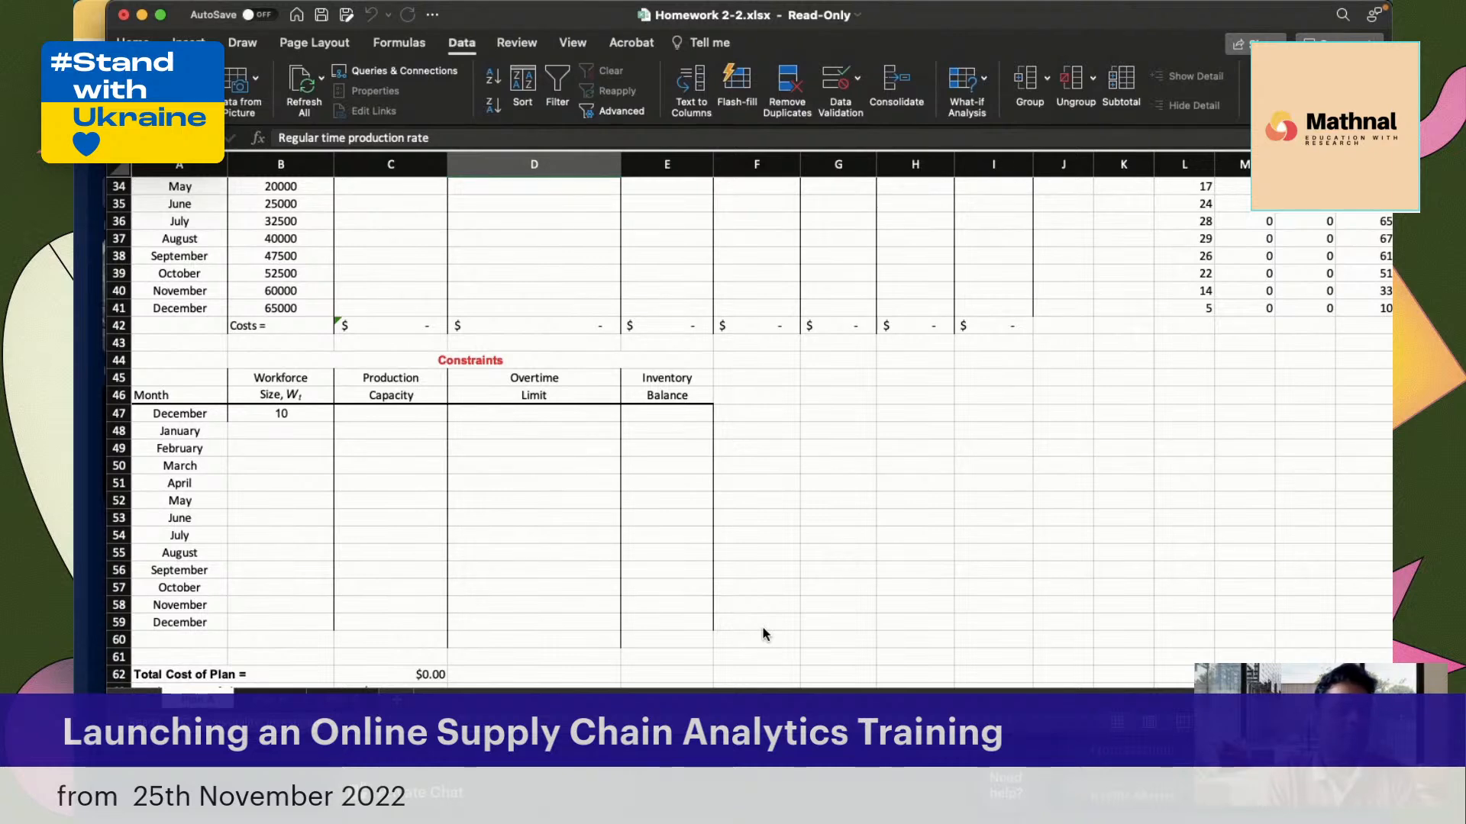
Examine the Decision Variables table, the January Inventory Balance cell and the side table of constraint values from Hire to Production
scroll(828, 481, "up", 5)
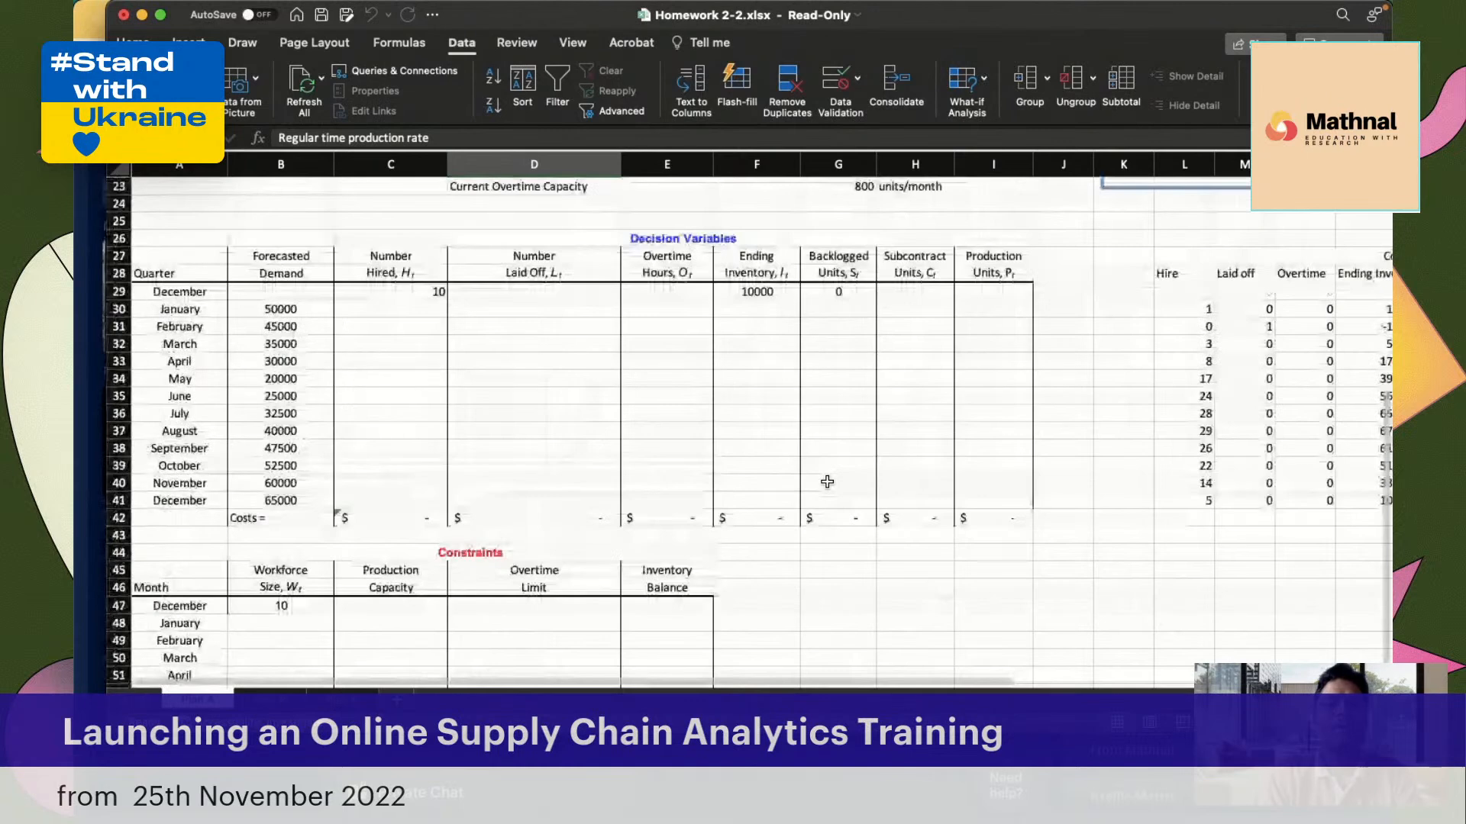
scroll(827, 481, "up", 2)
scroll(828, 481, "right", 5)
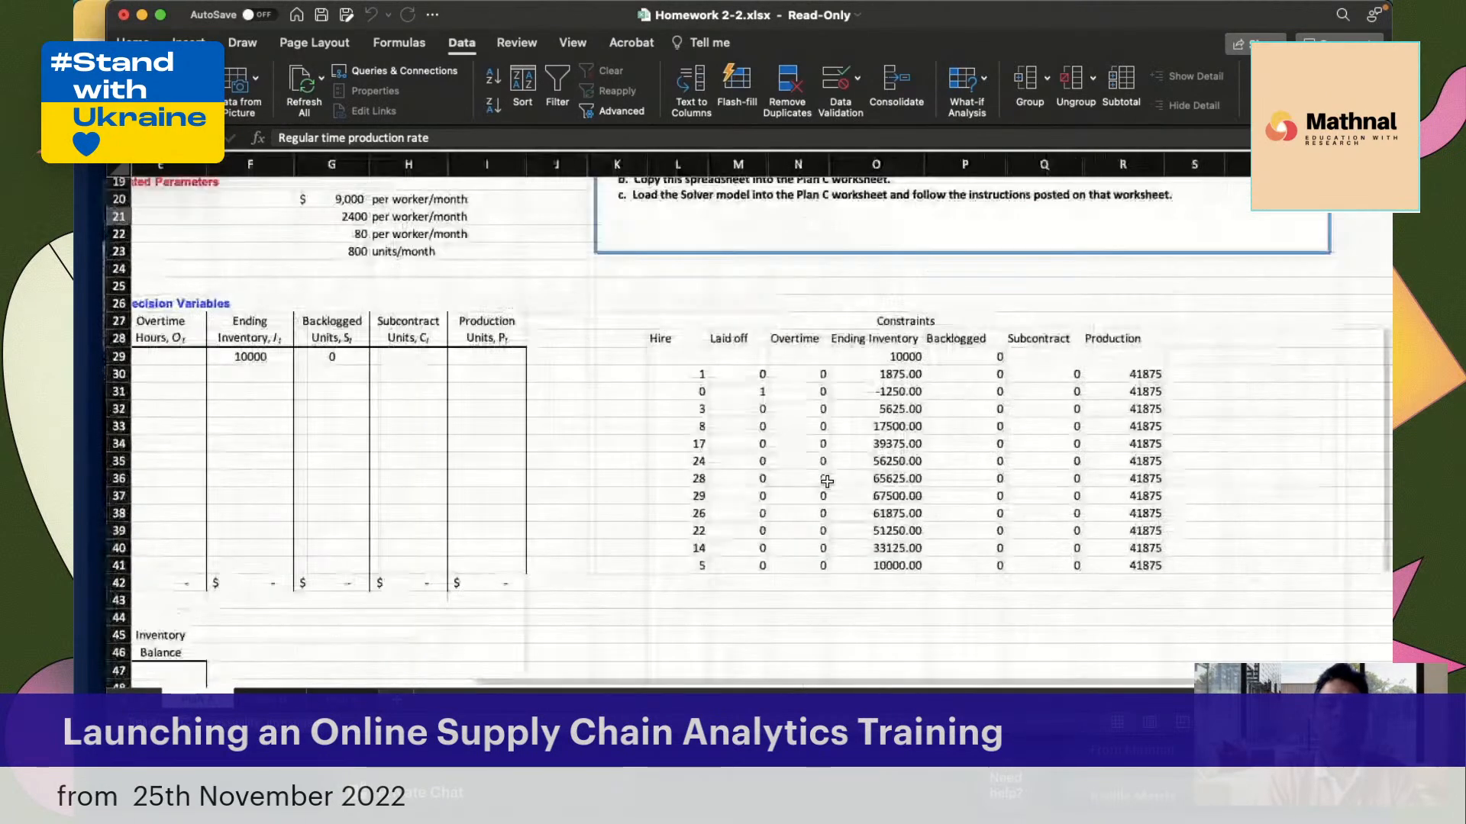
scroll(827, 480, "left", 4)
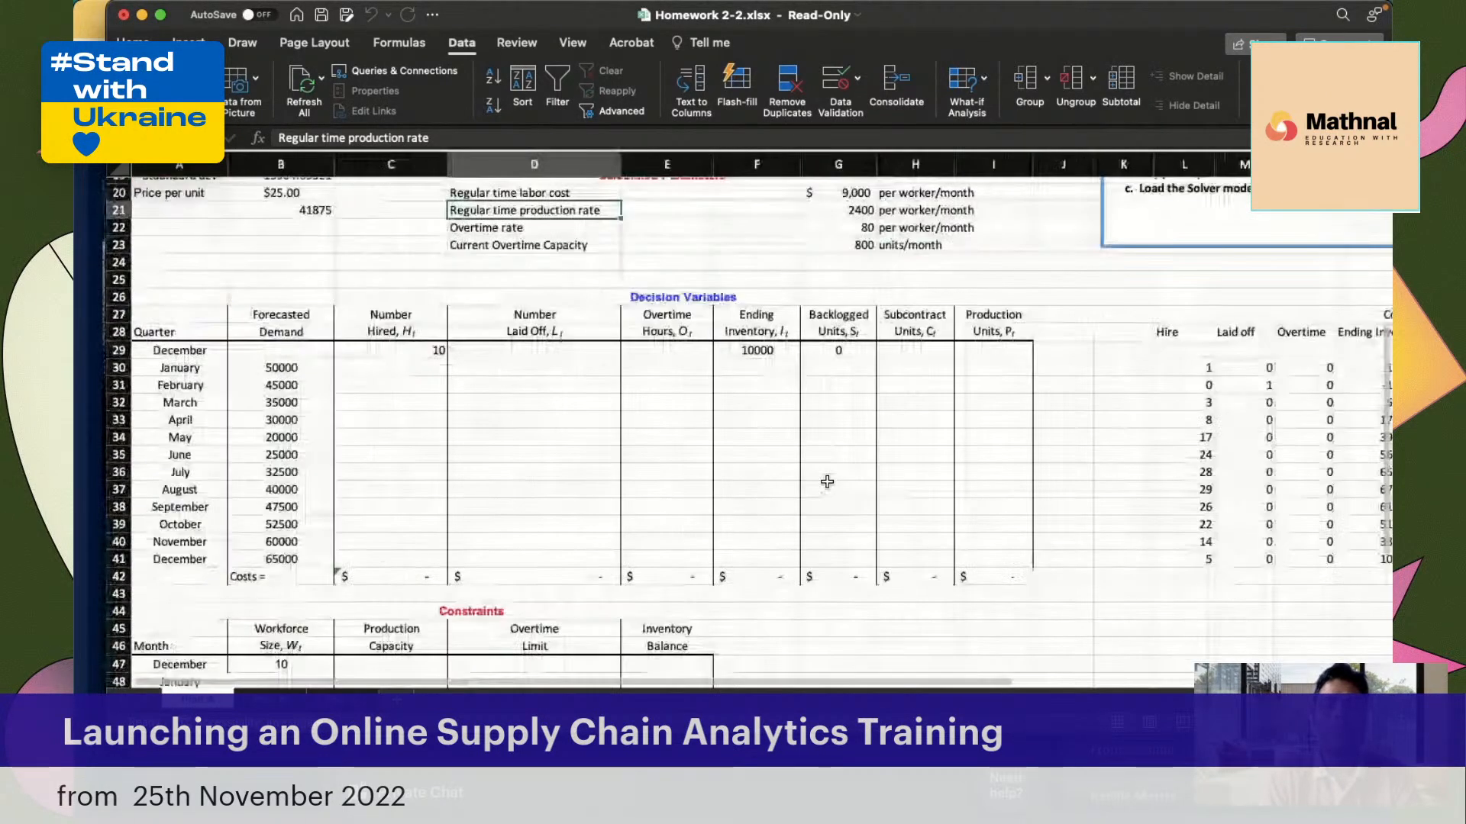
scroll(828, 481, "up", 8)
scroll(827, 481, "down", 15)
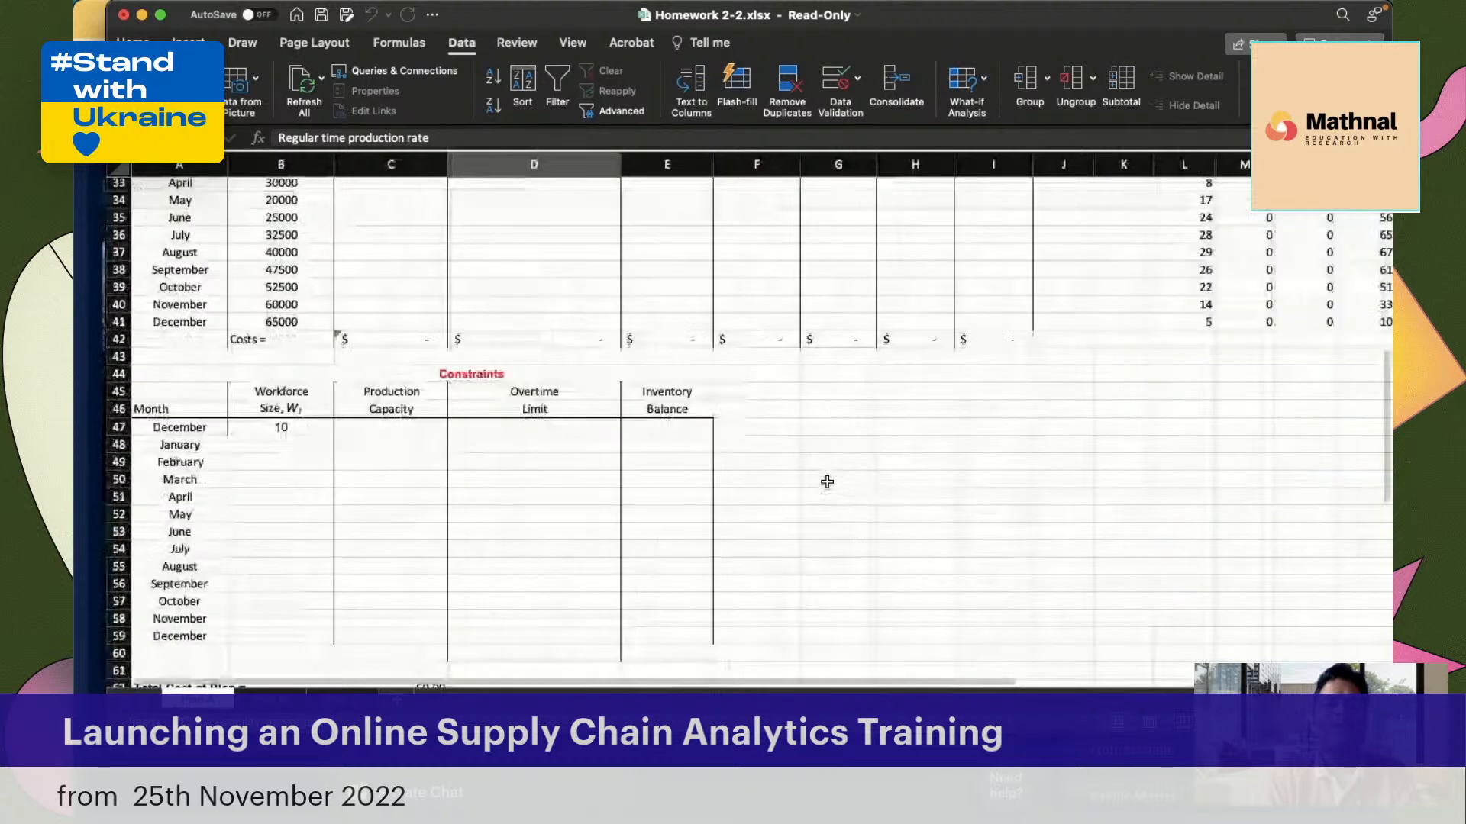
left_click(660, 441)
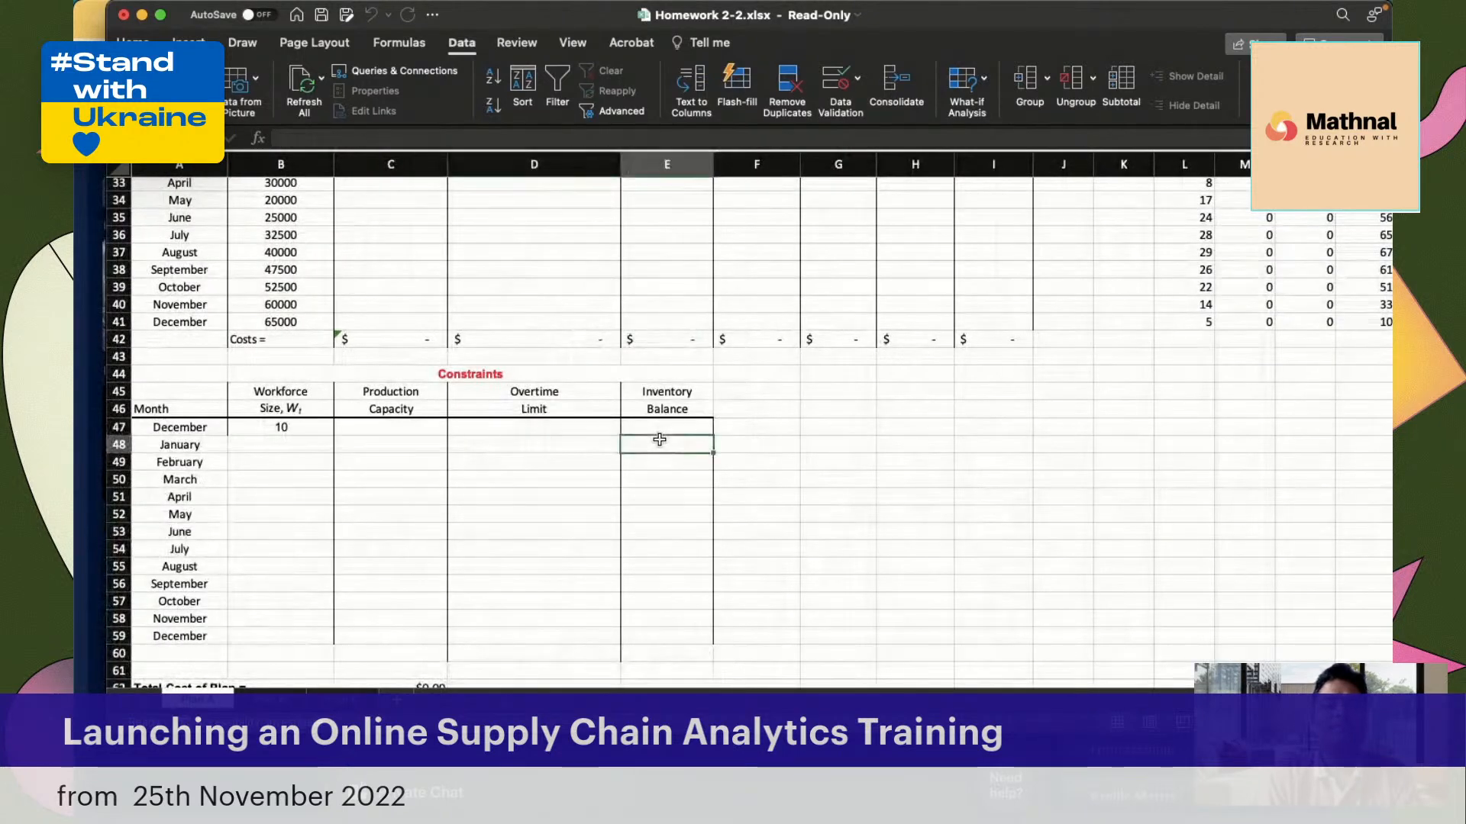
scroll(659, 440, "up", 4)
scroll(660, 440, "right", 1)
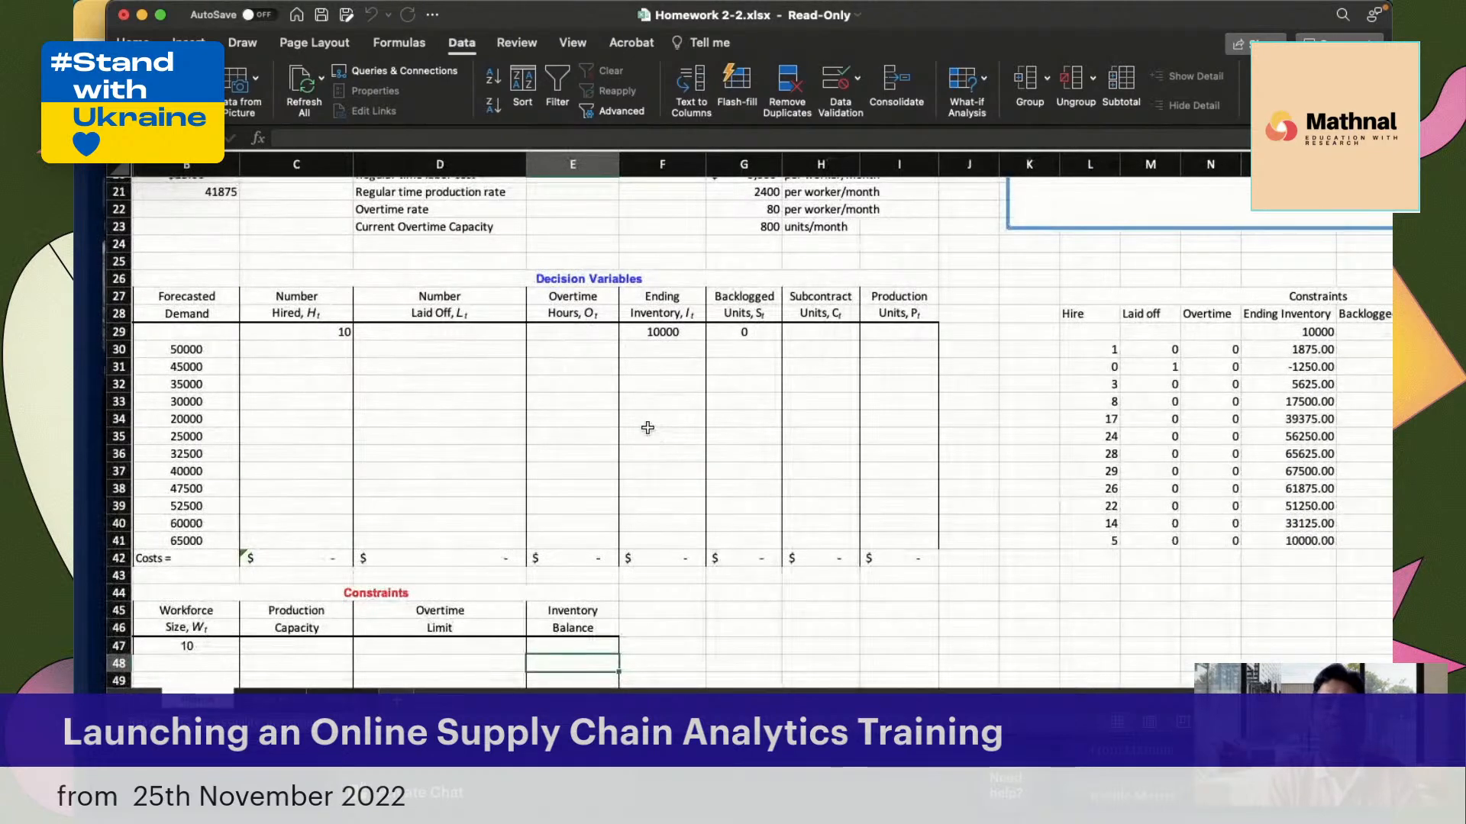
scroll(744, 409, "up", 2)
scroll(744, 408, "right", 2)
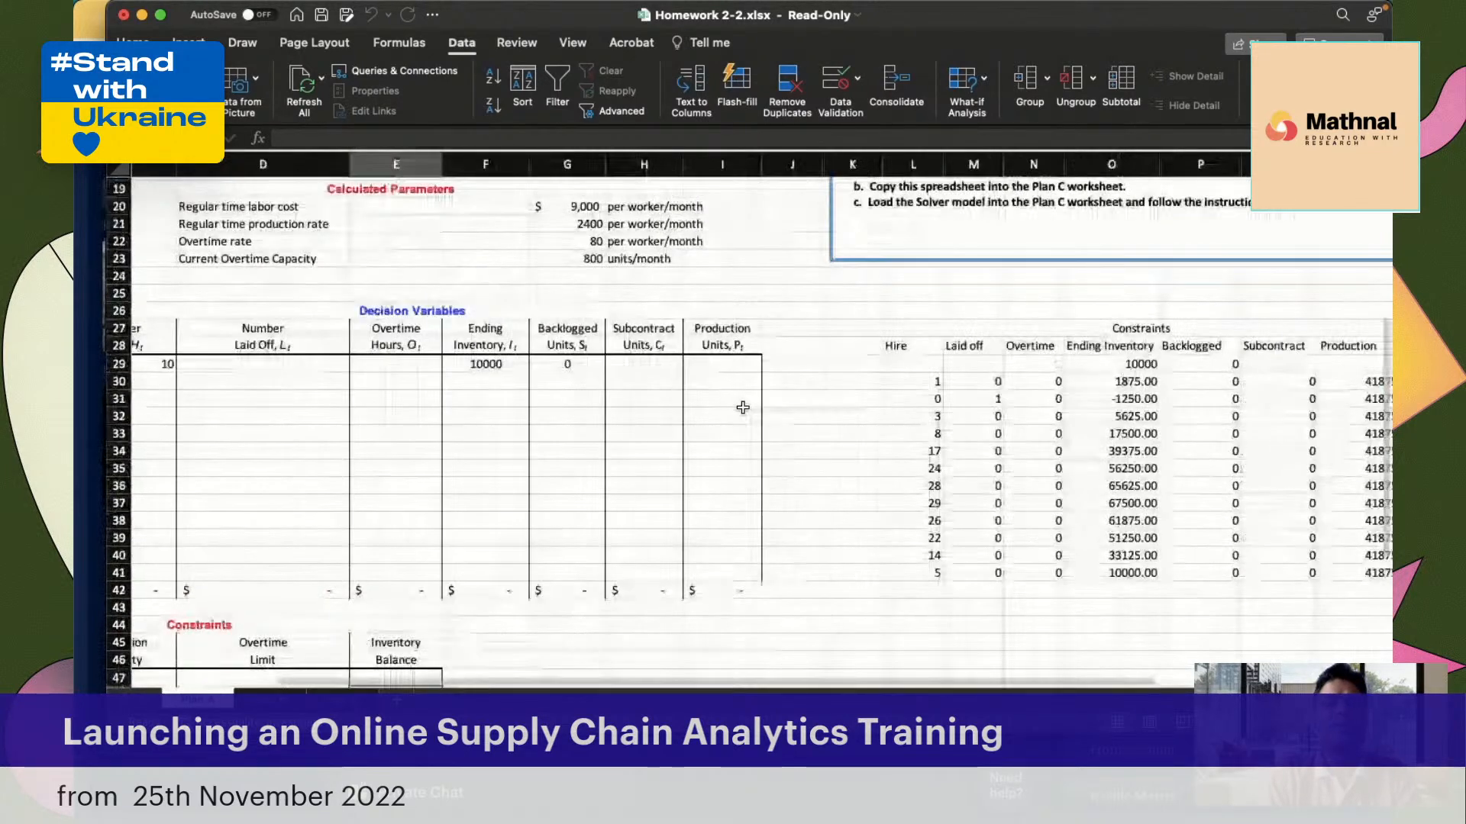
scroll(743, 407, "left", 3)
scroll(519, 331, "right", 1)
scroll(519, 331, "up", 1)
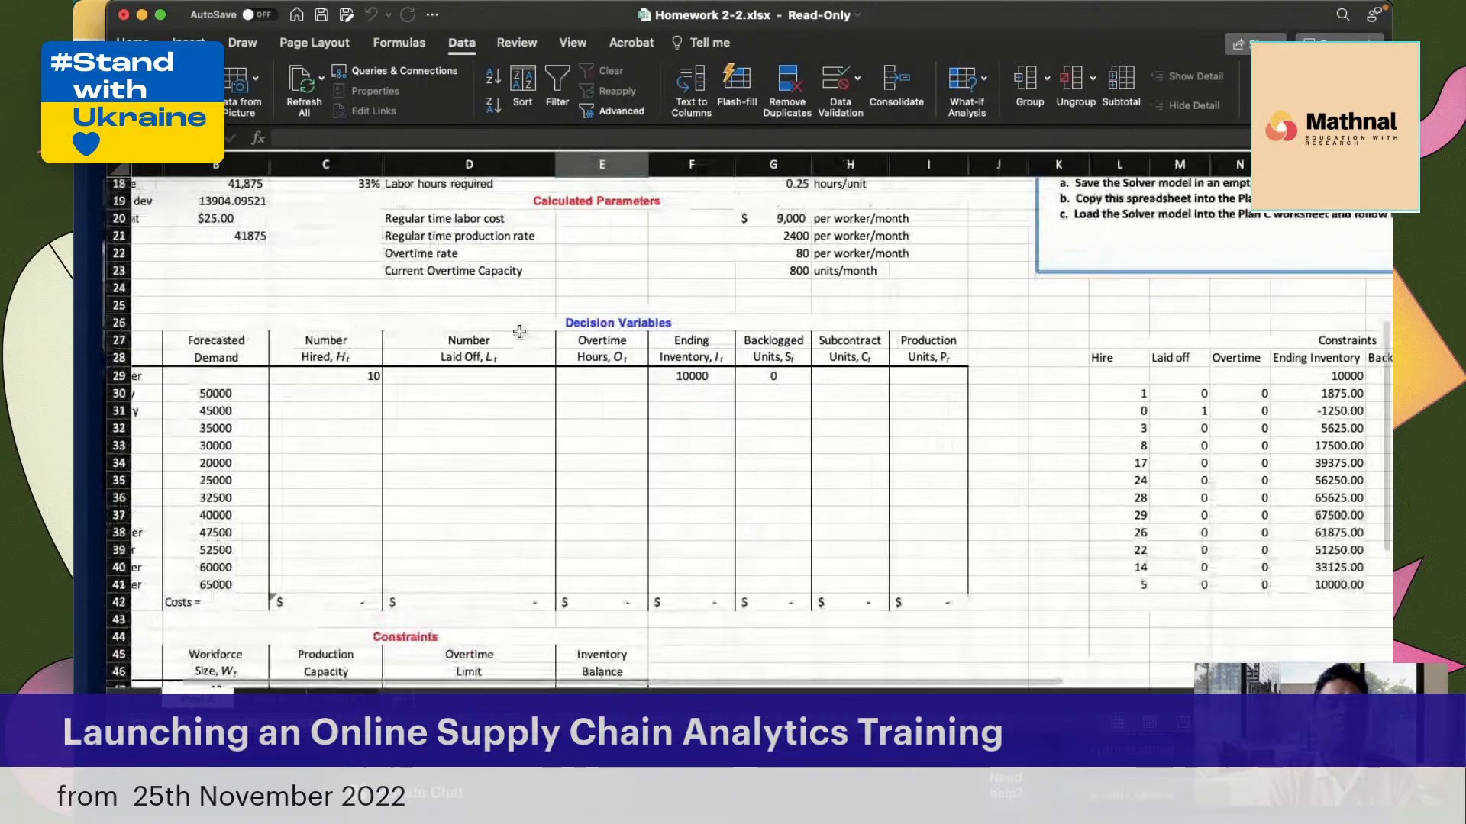
Go through the January cells of the decision variables, from Number Hired in C30 across to Production Units in I30
left_click(306, 397)
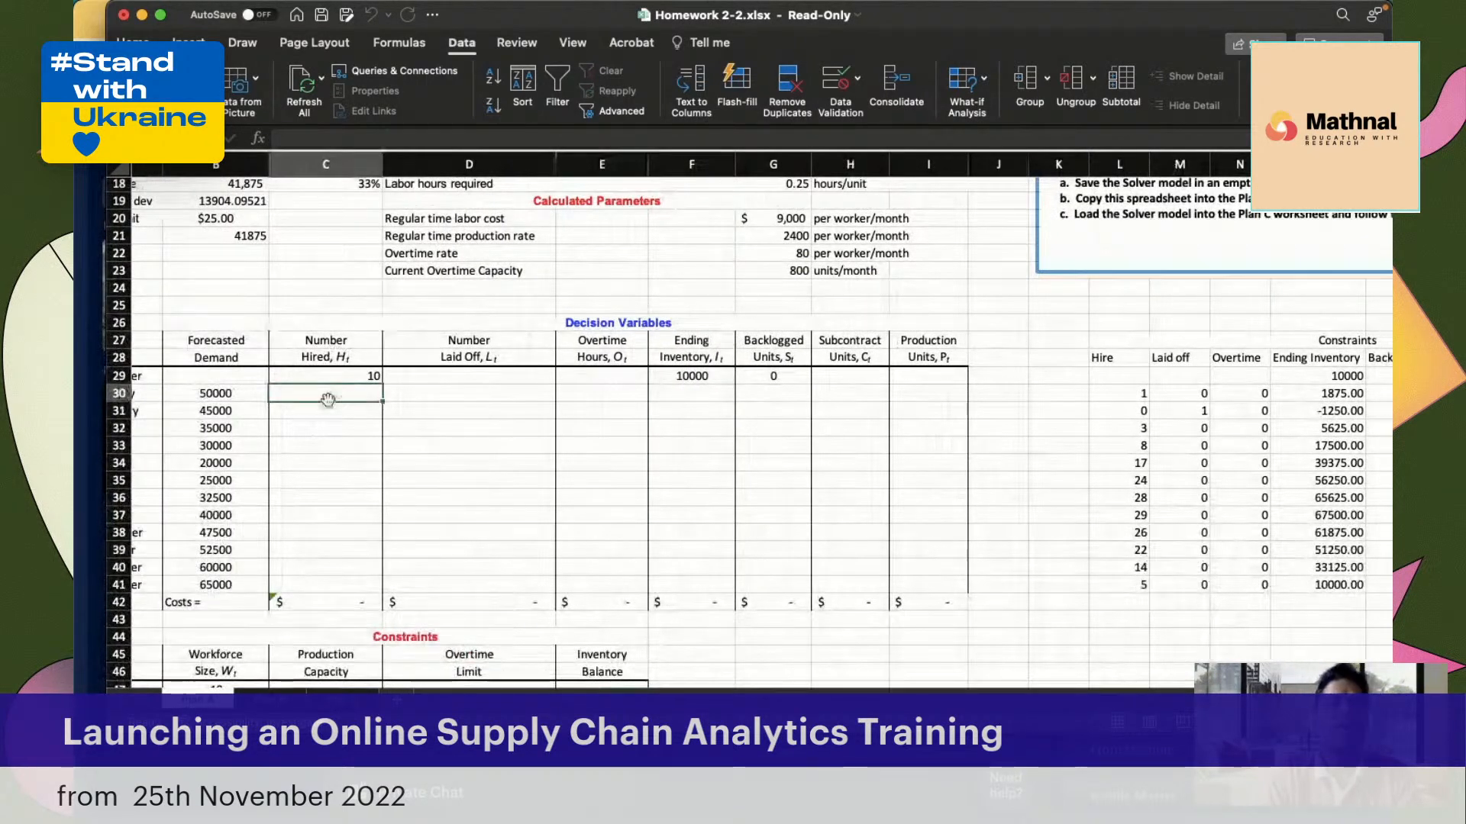
scroll(321, 413, "left", 1)
scroll(316, 423, "left", 1)
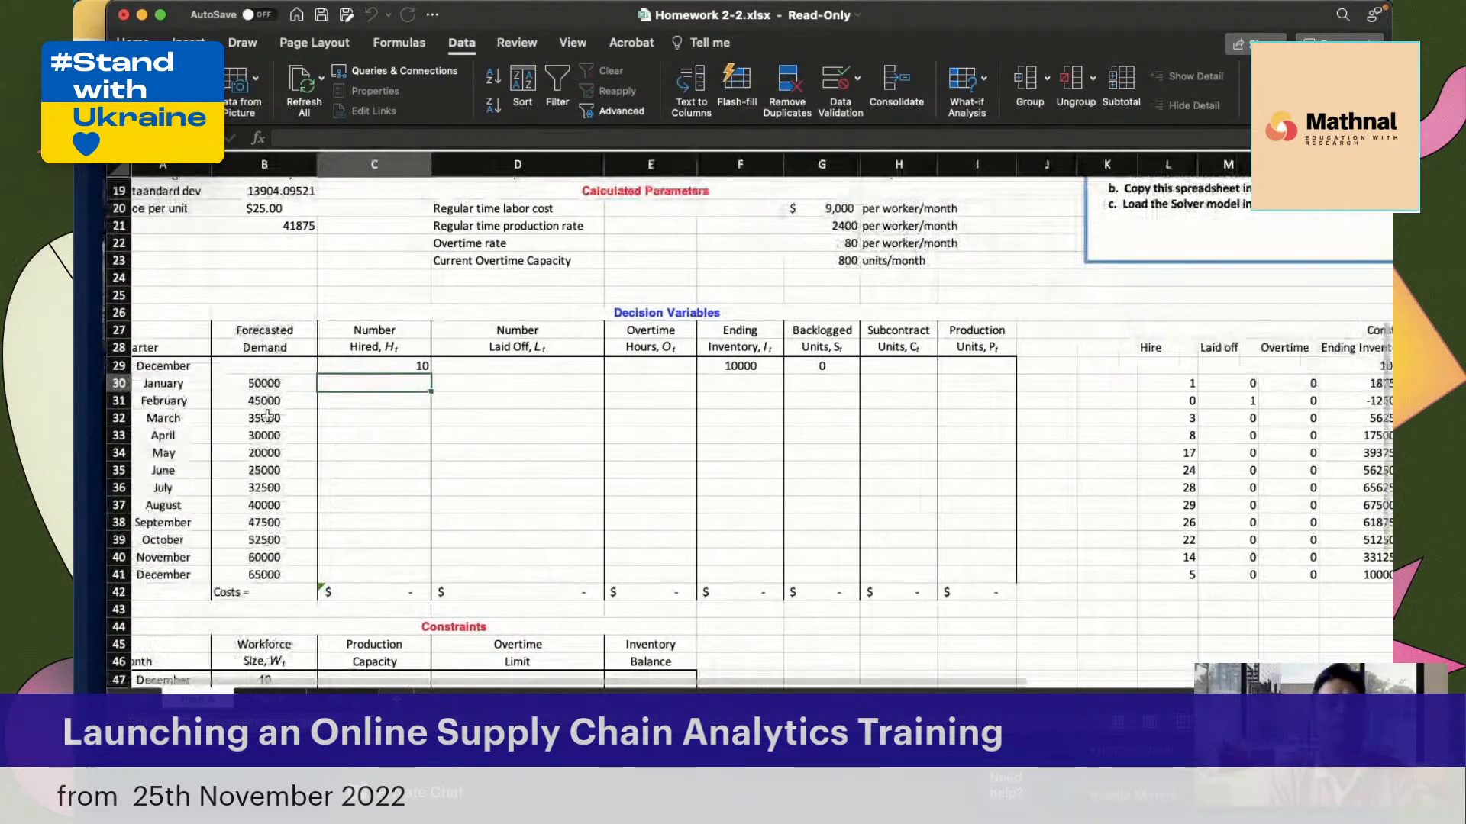
left_click(497, 382)
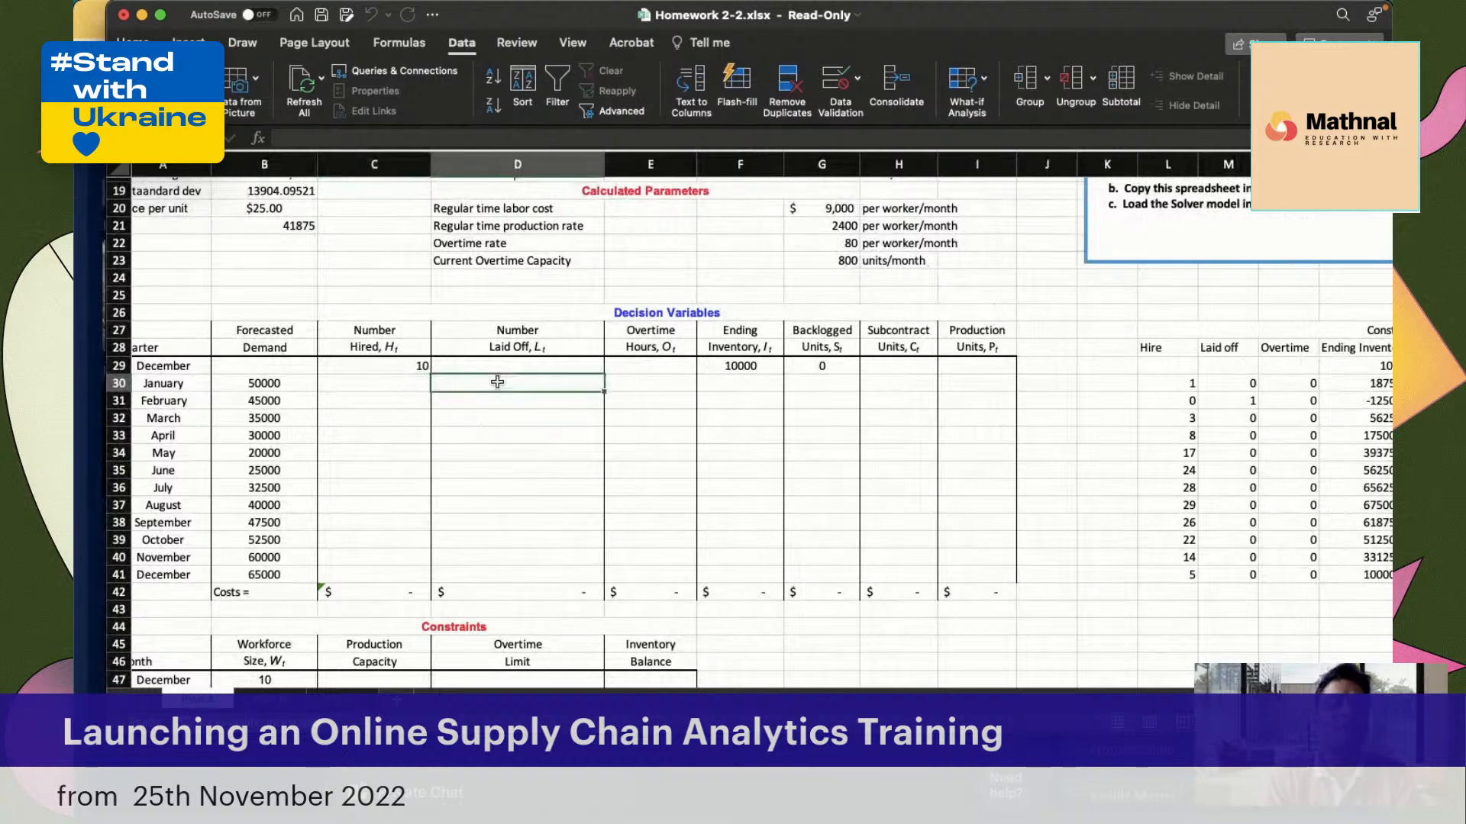
left_click(644, 383)
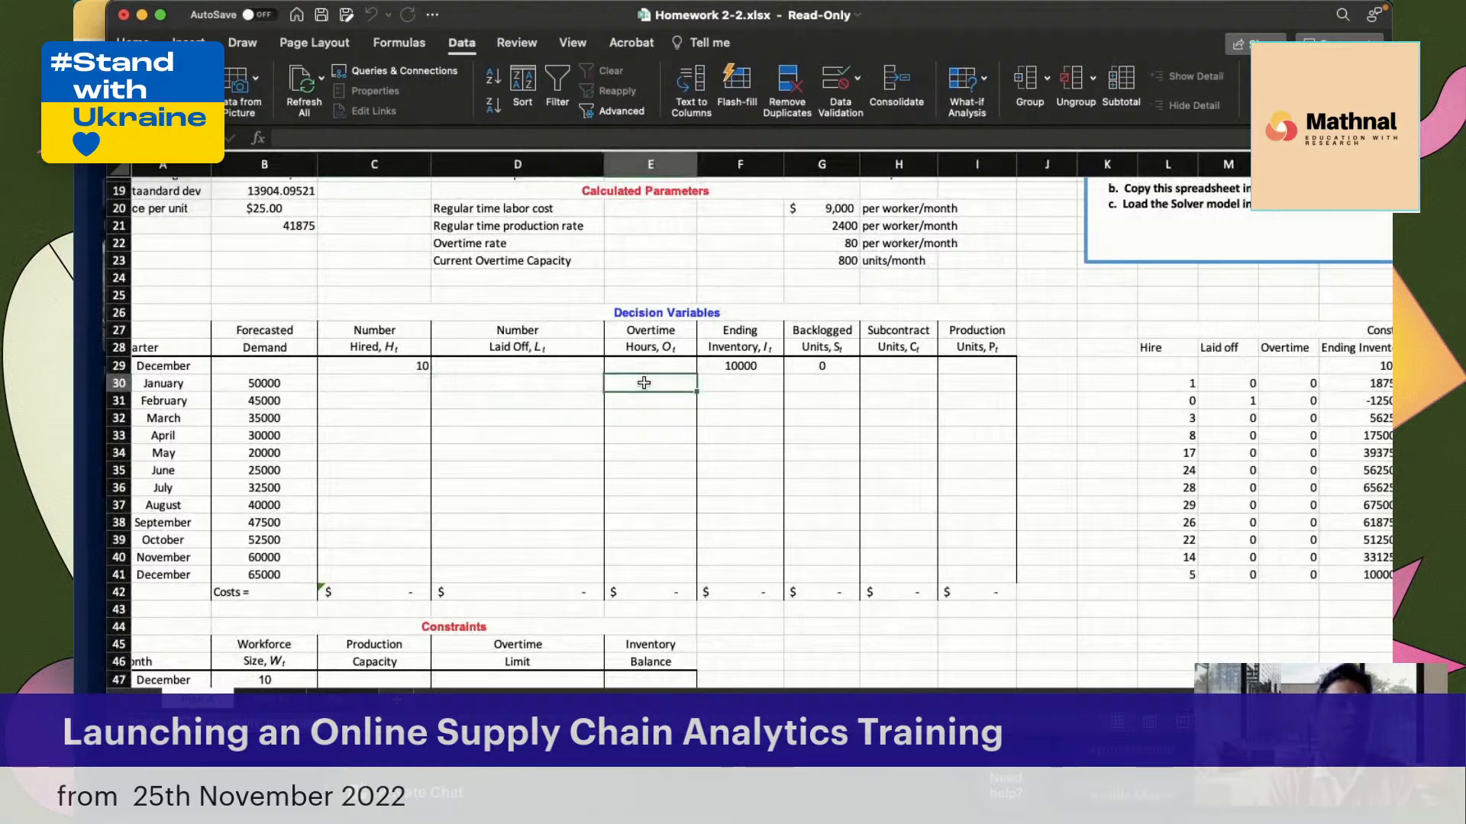
left_click(736, 384)
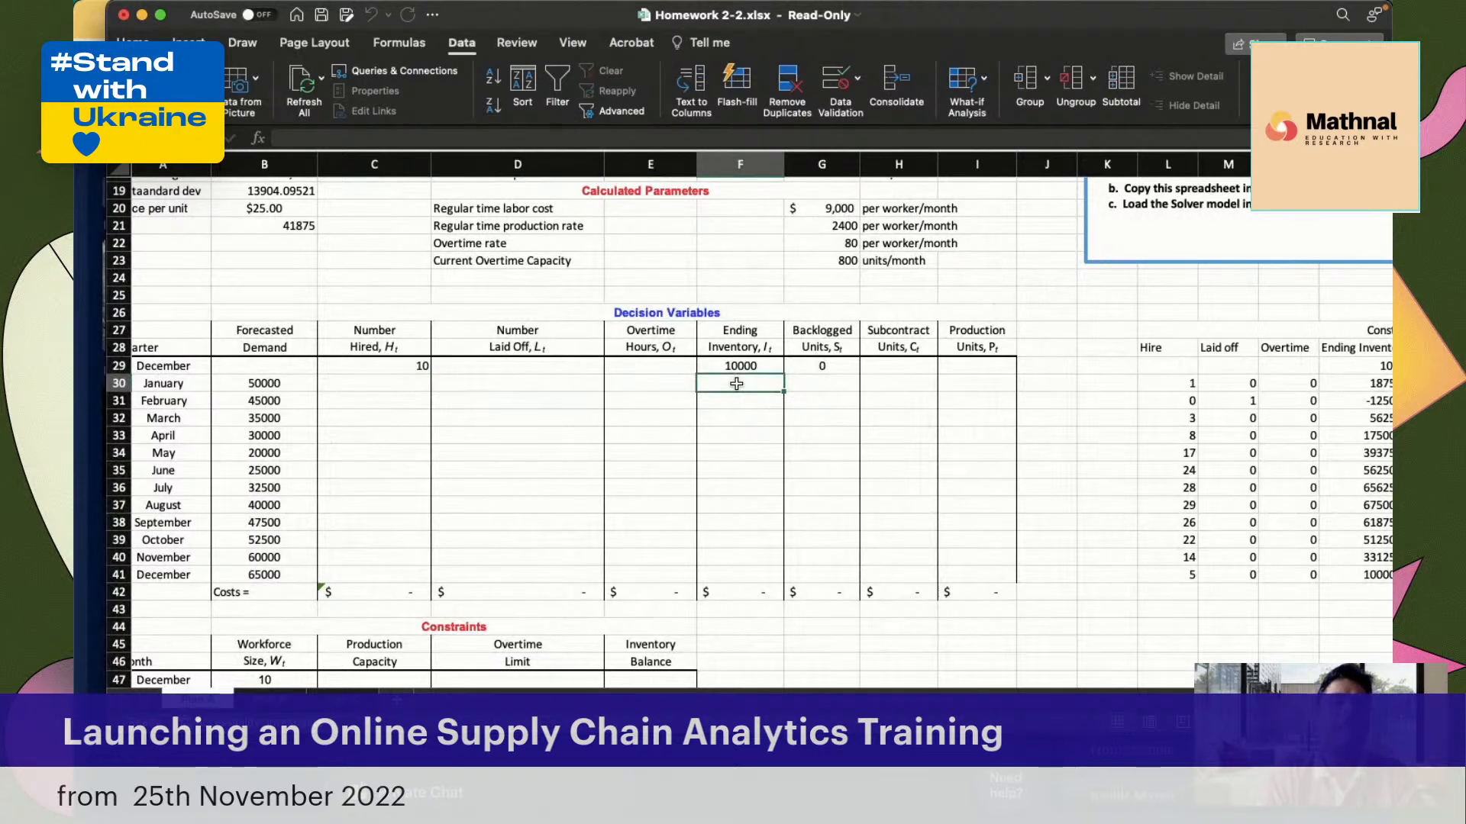
left_click(829, 380)
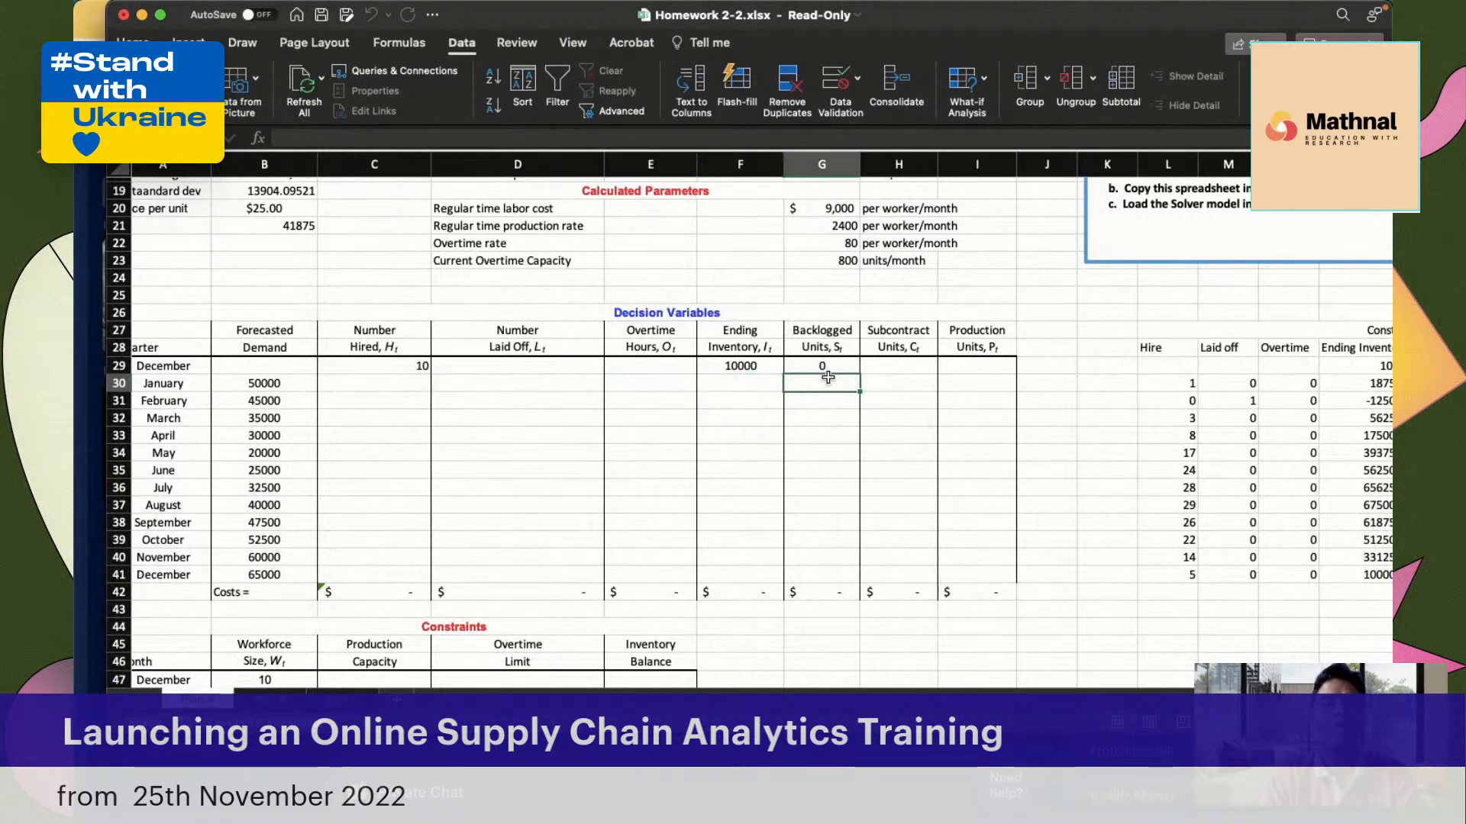
left_click(898, 381)
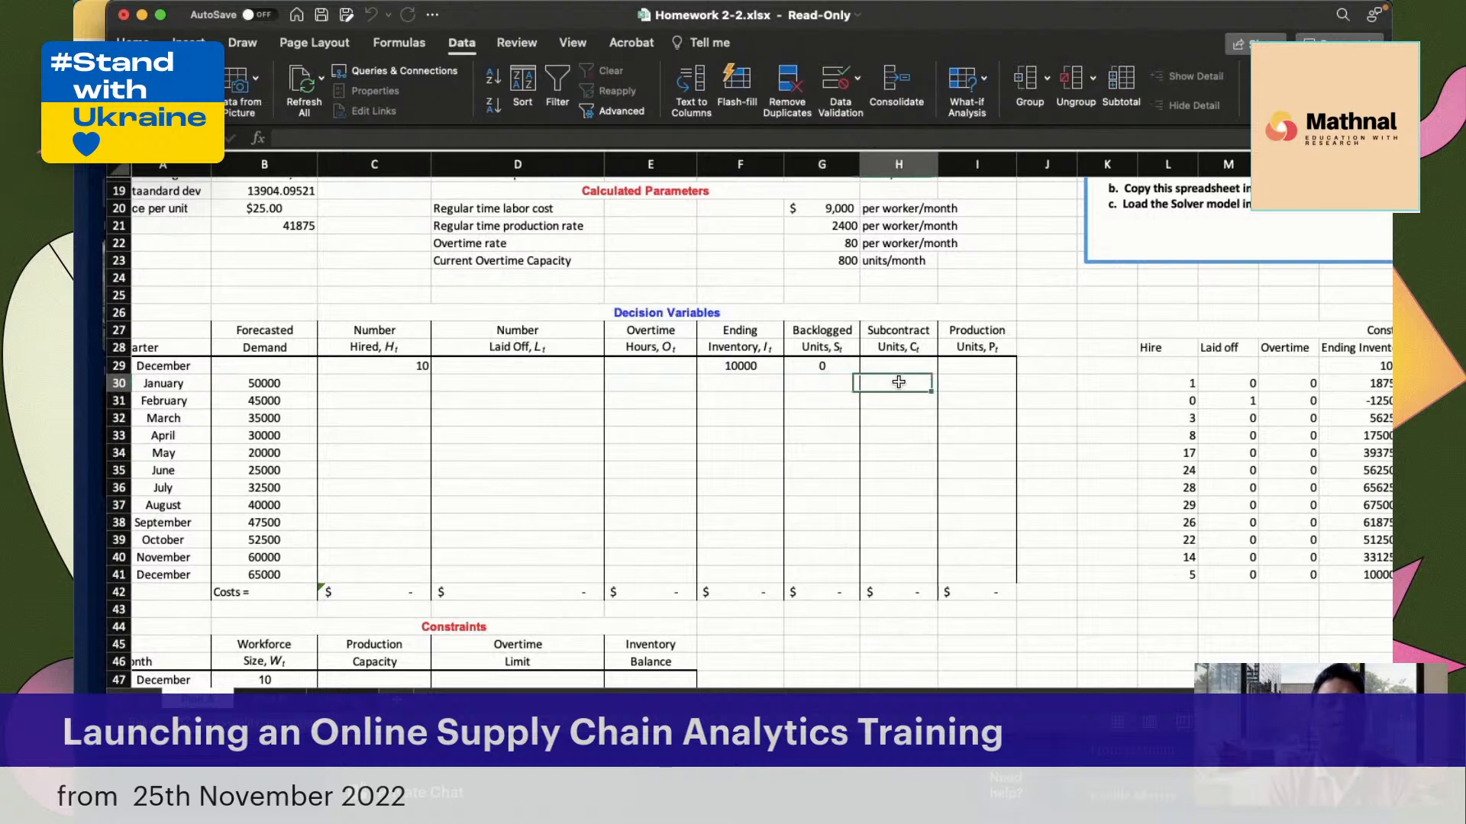
left_click(963, 384)
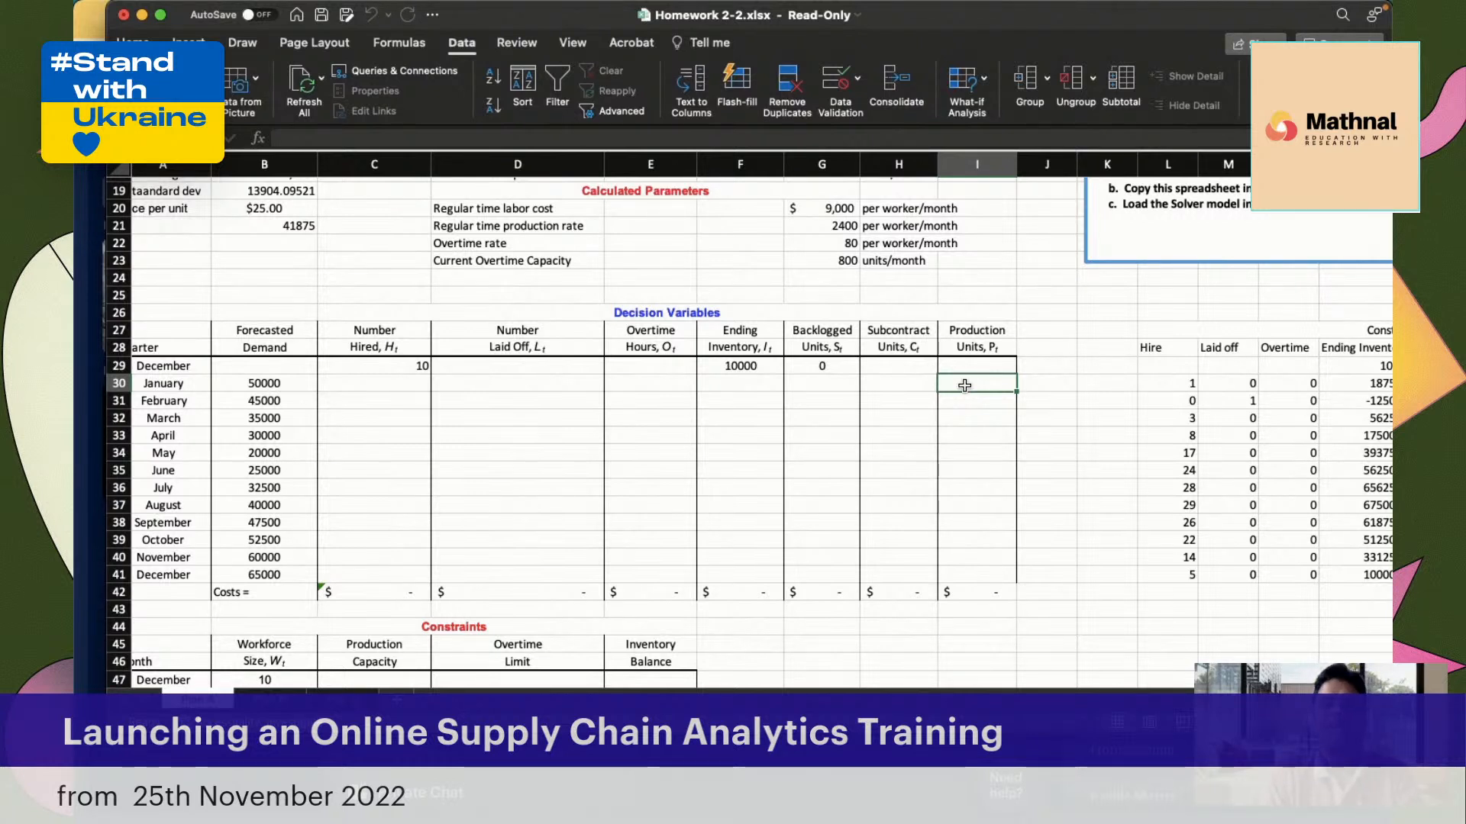
Review the parameters and constraints tables, and check the January forecasted demand in B30 against the Production Units cell I30
scroll(964, 385, "right", 5)
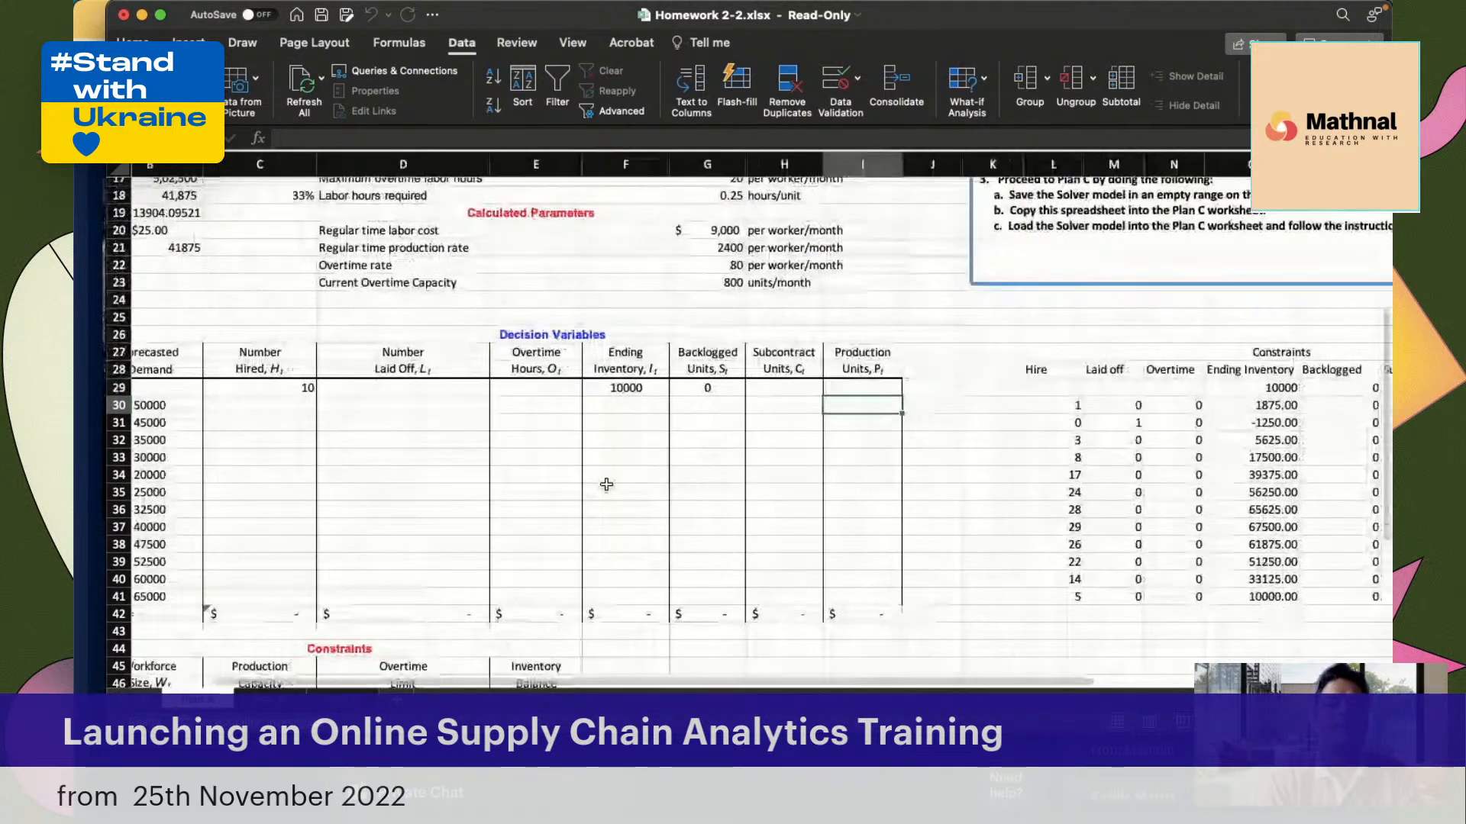
scroll(606, 484, "right", 5)
scroll(606, 484, "left", 8)
scroll(606, 484, "up", 3)
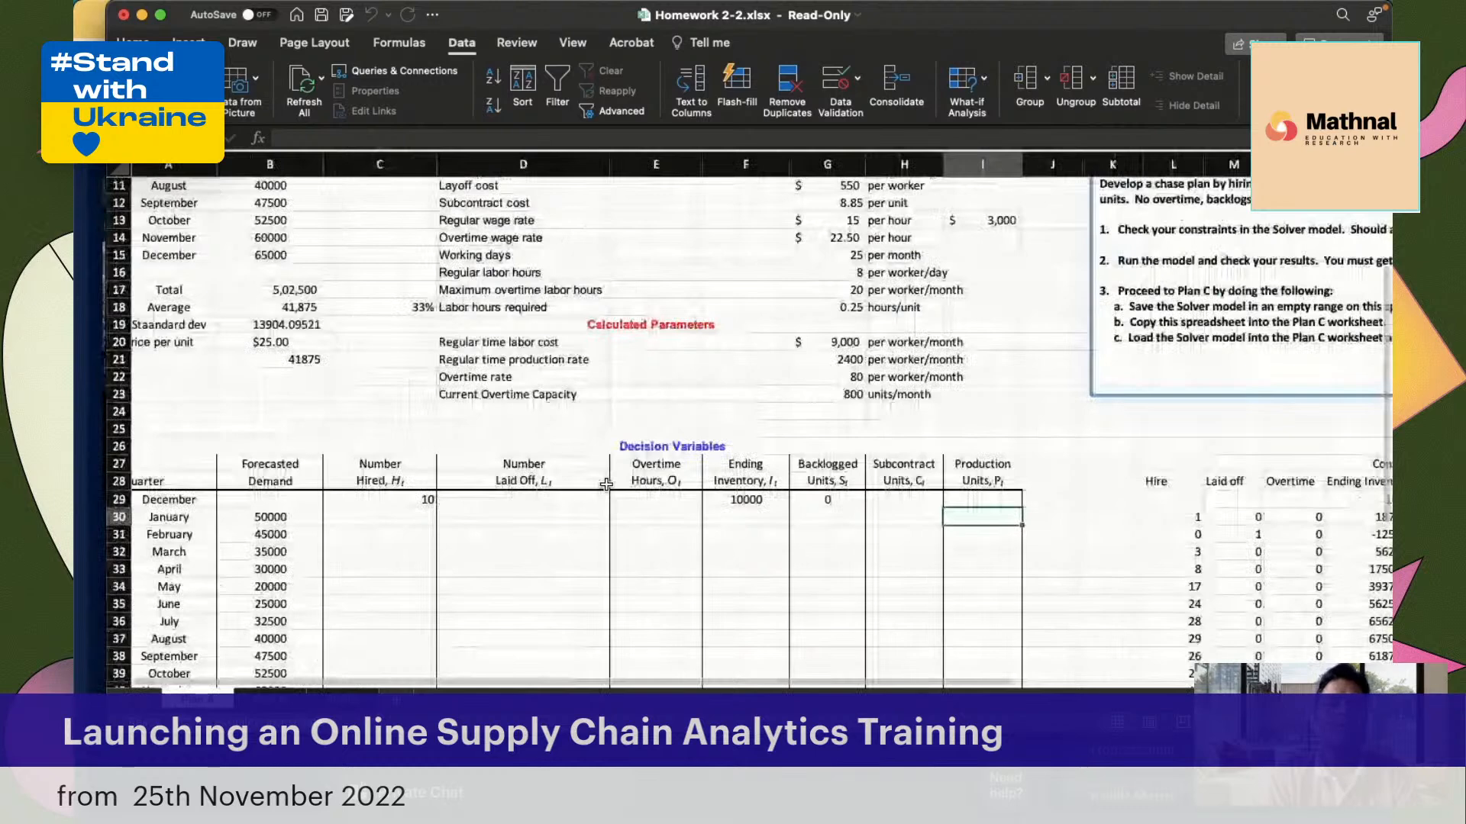
scroll(606, 483, "down", 5)
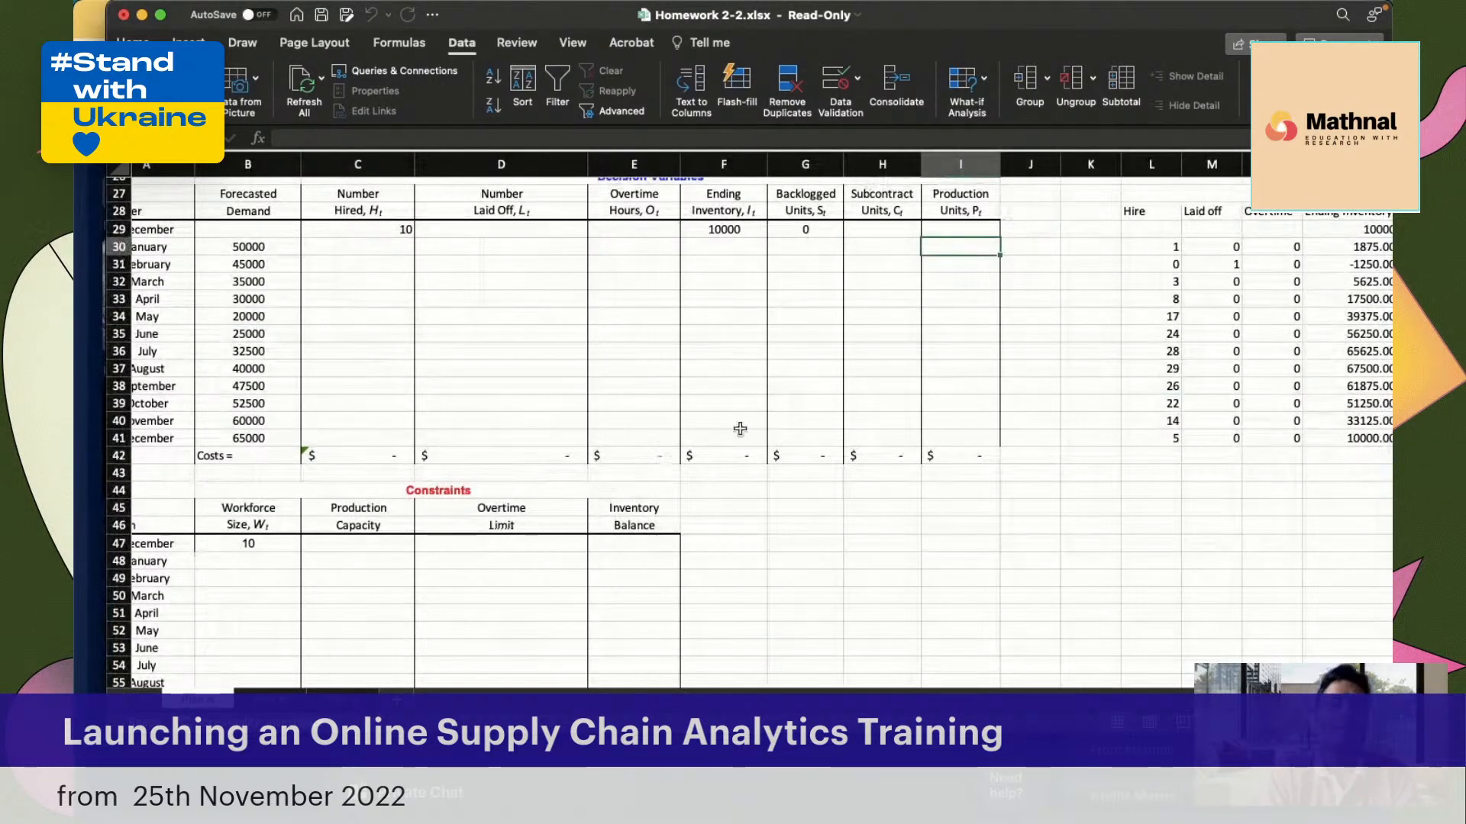
scroll(746, 426, "up", 1)
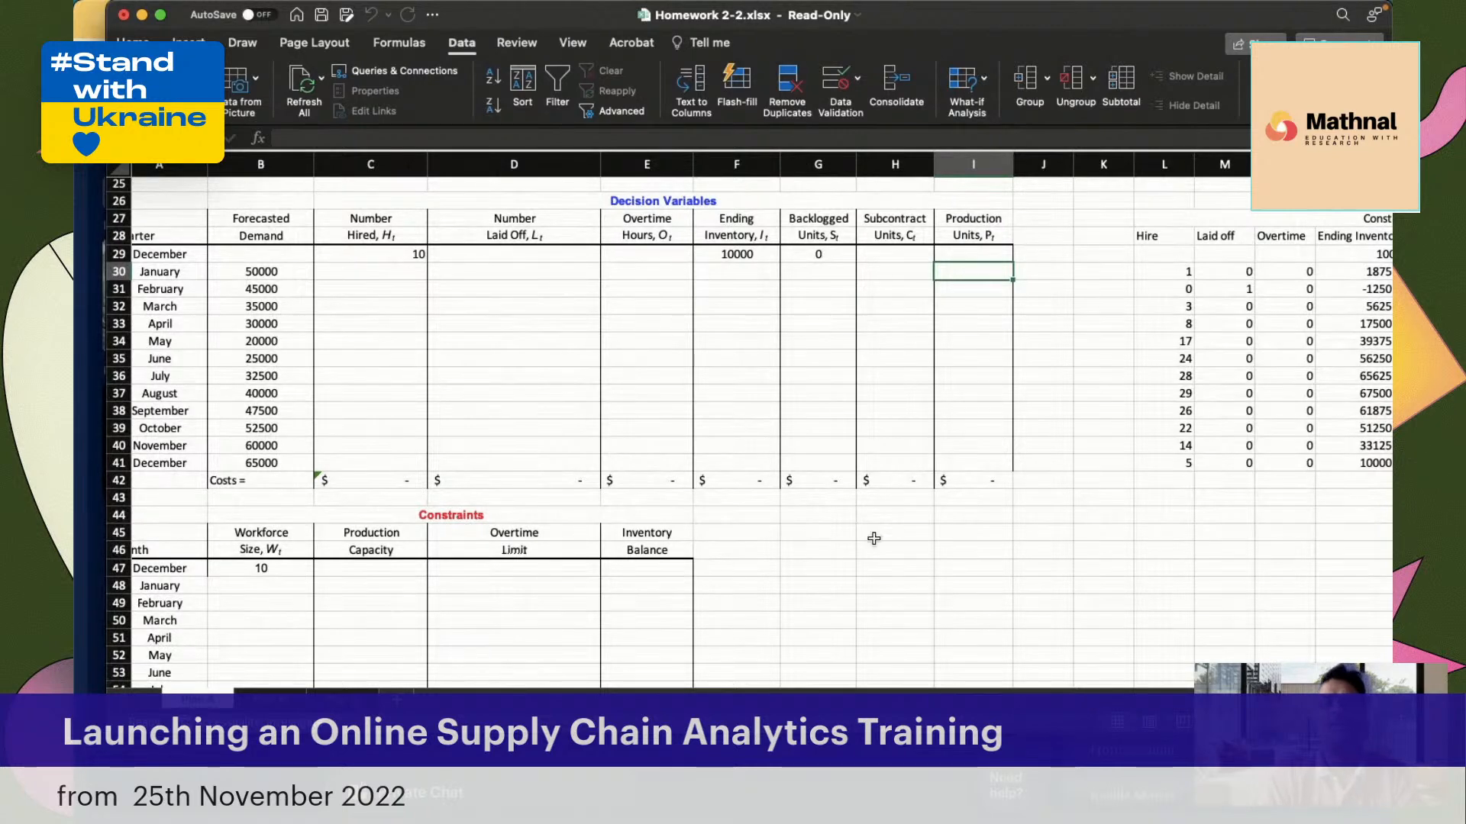
left_click(285, 275)
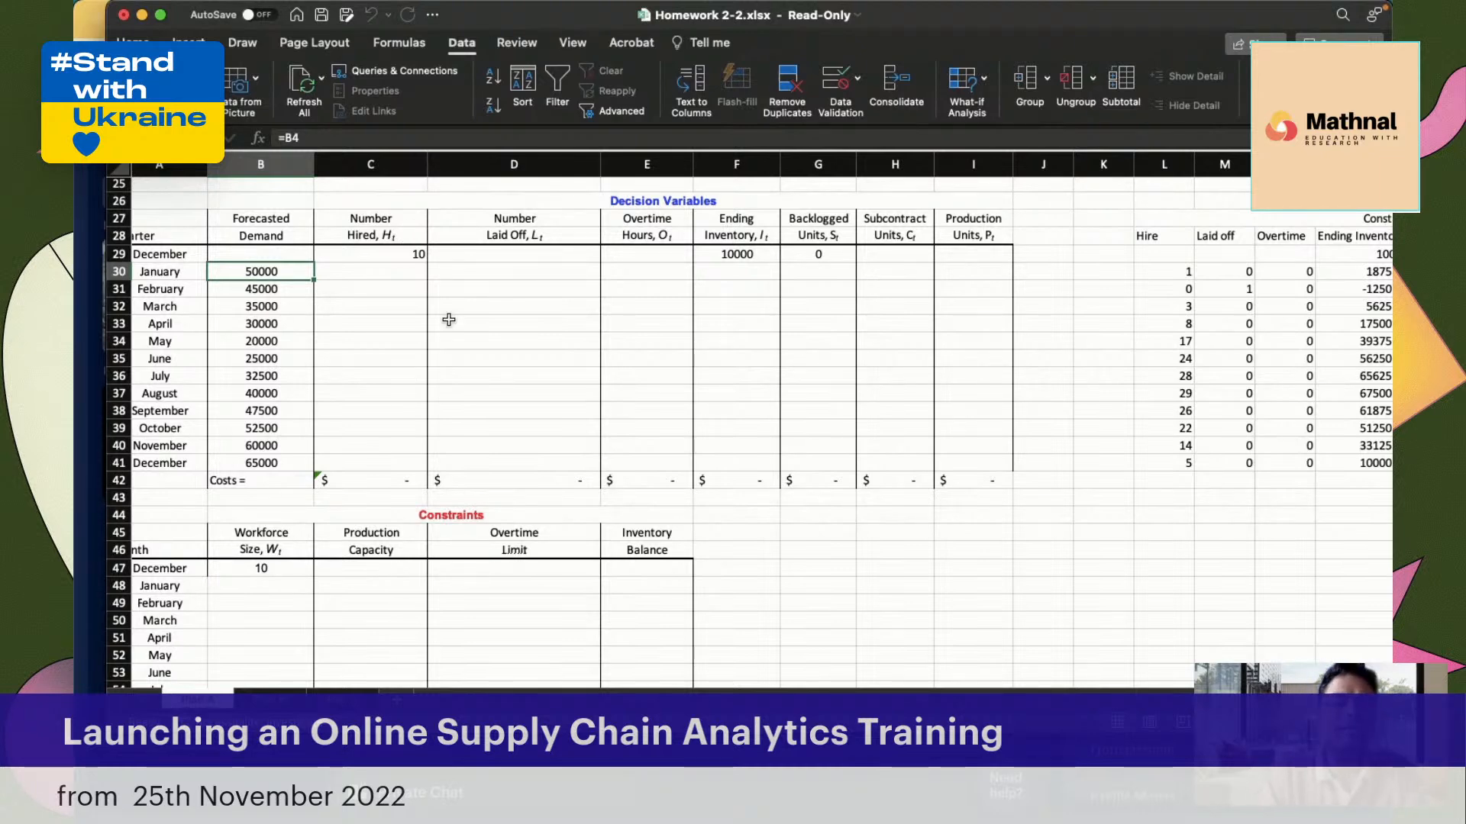
scroll(449, 319, "up", 2)
scroll(449, 319, "left", 1)
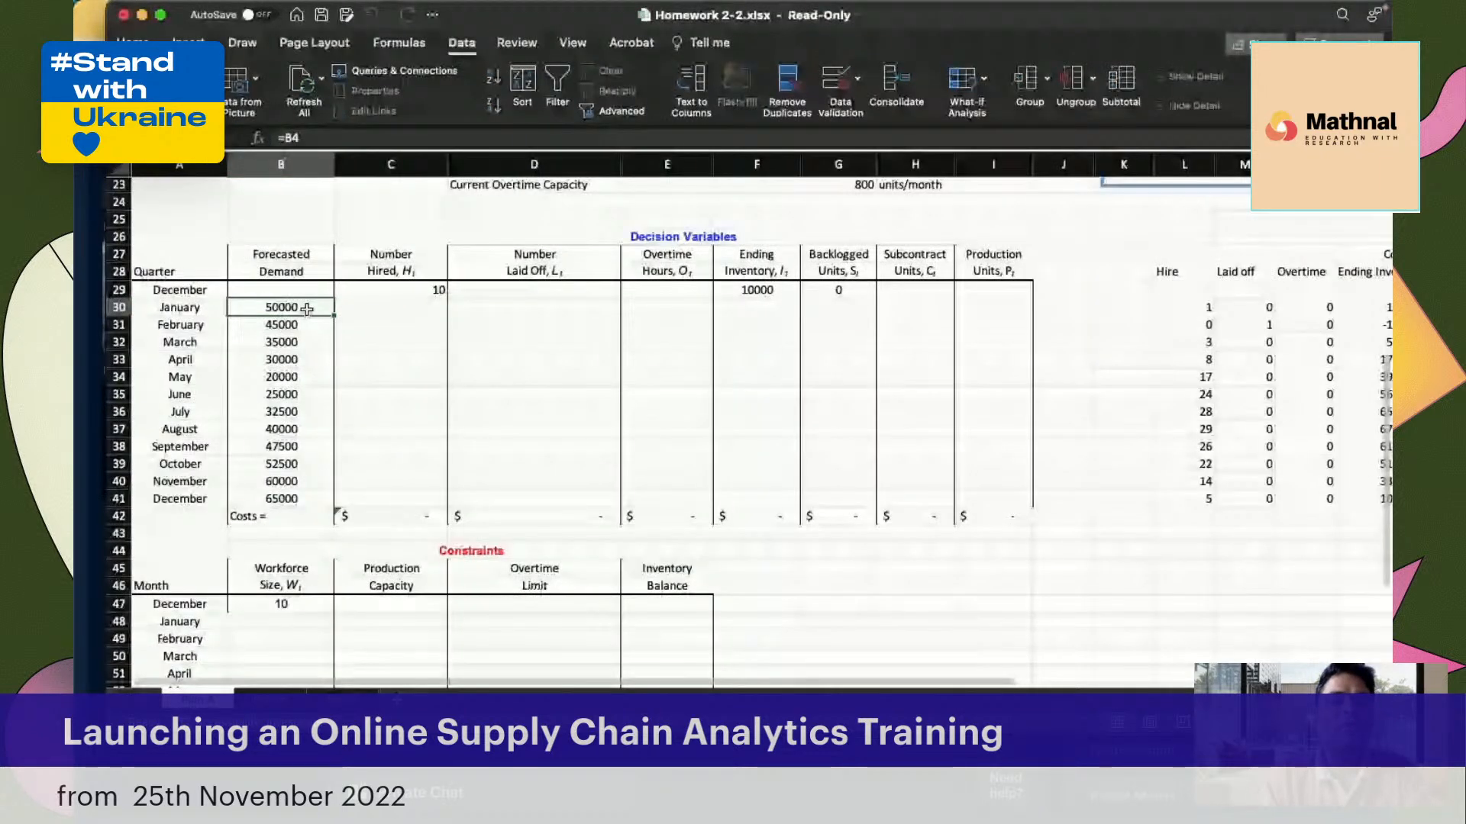
left_click(992, 307)
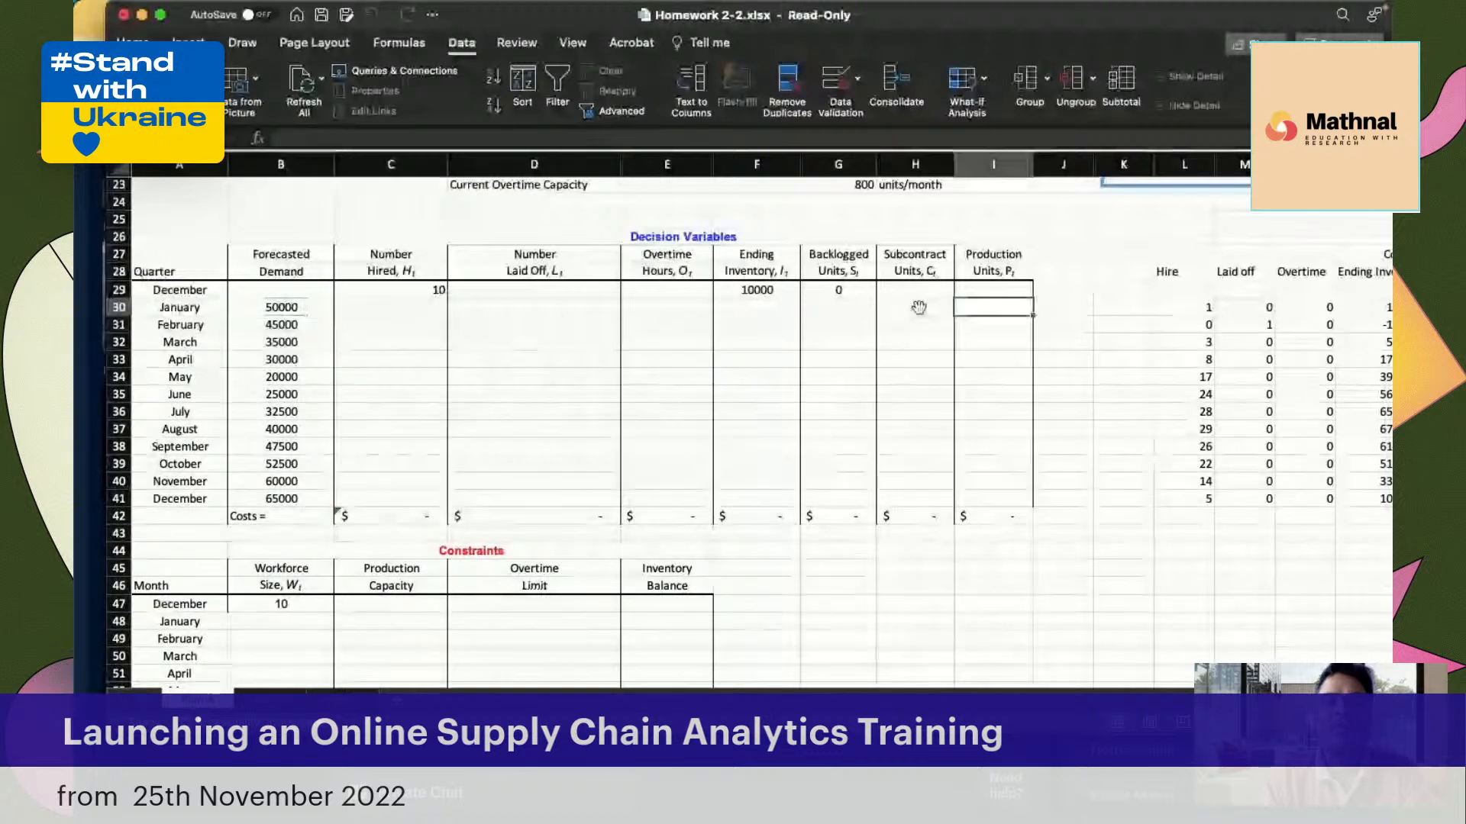
left_click(275, 309)
Set the January Production value in R30 of the side constraints table to the forecasted demand with the formula =B30
scroll(654, 466, "right", 10)
scroll(654, 465, "up", 1)
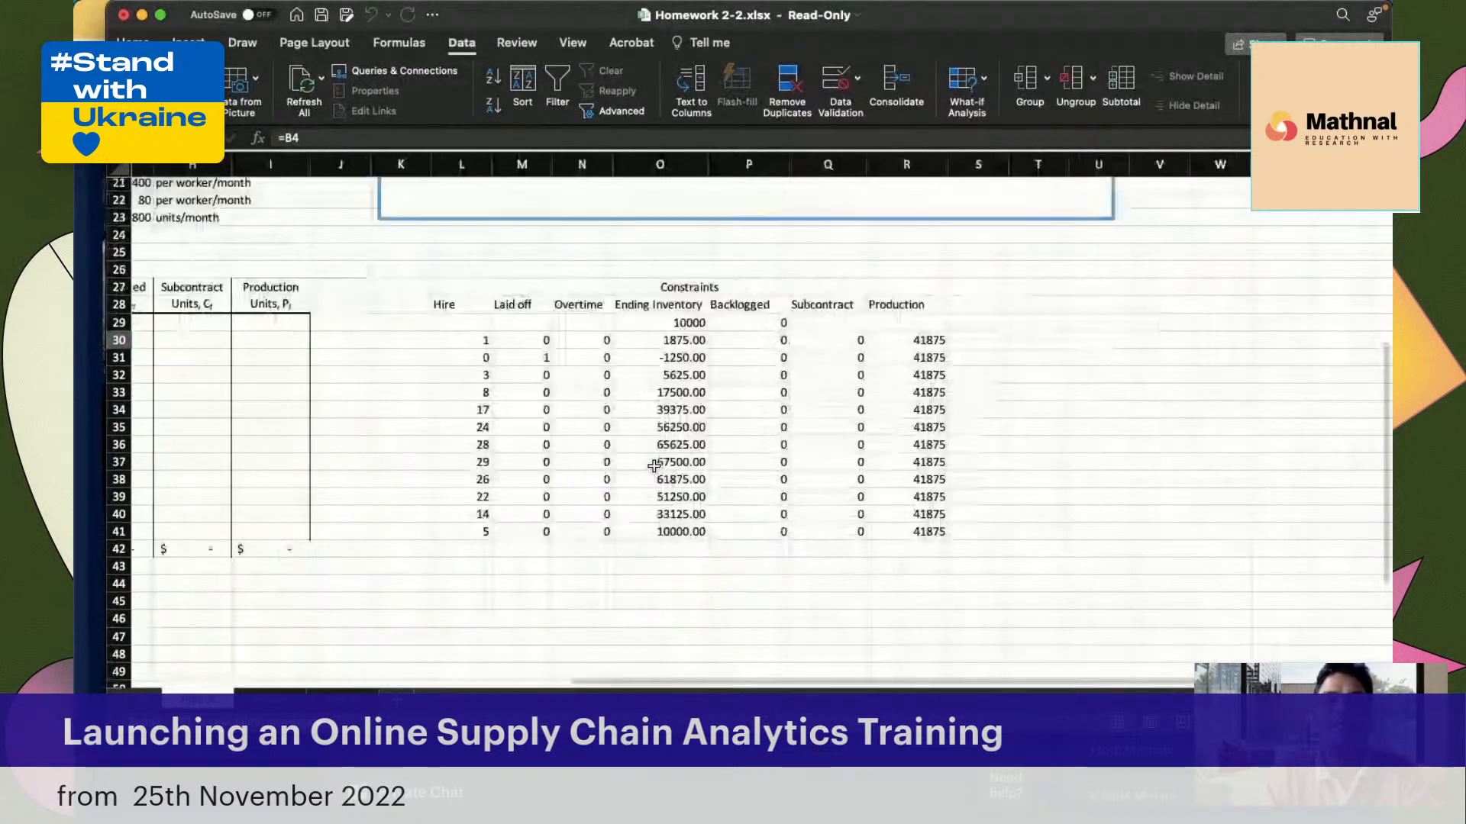
left_click(915, 339)
type("=")
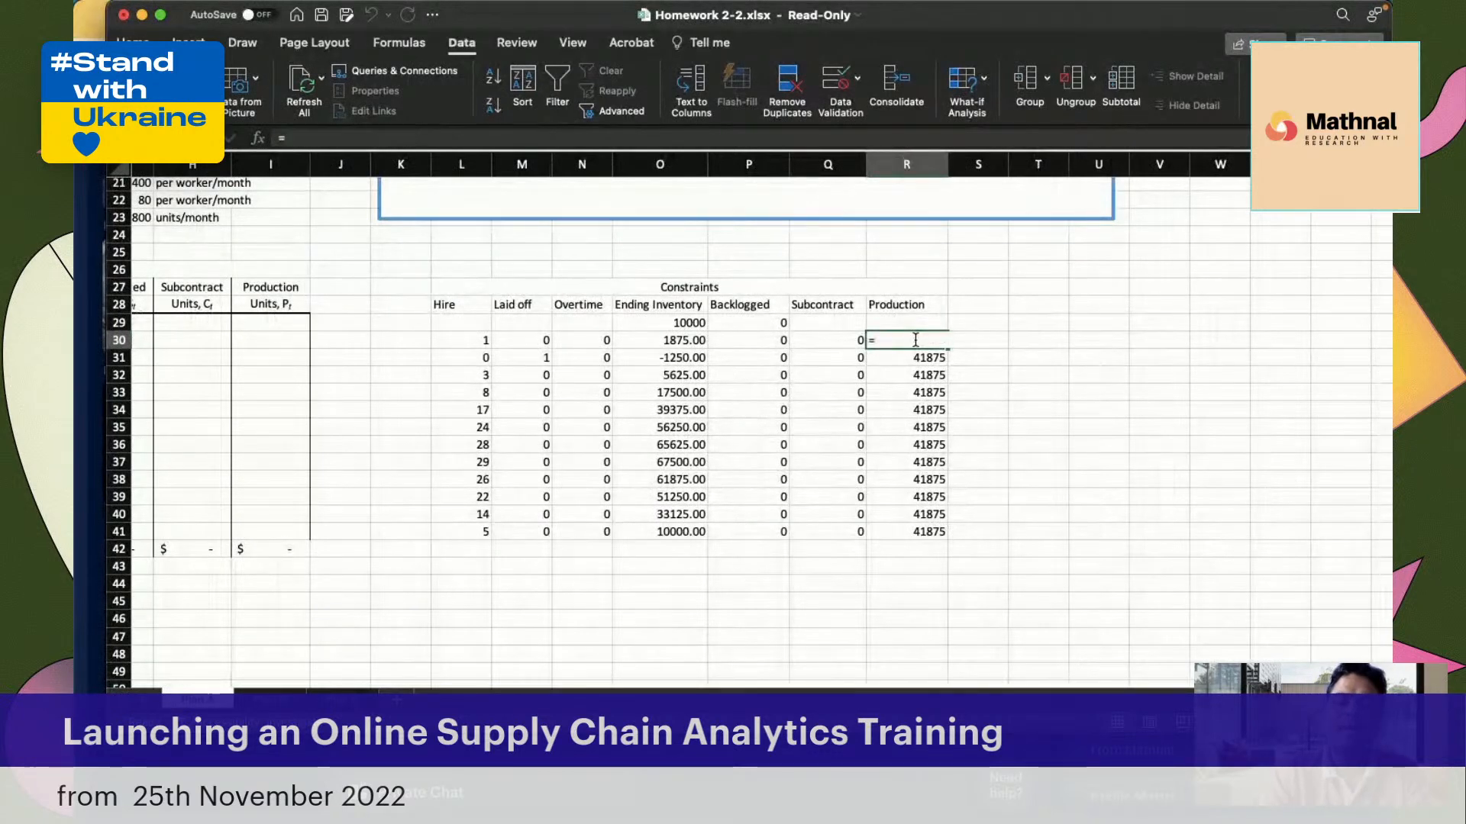
scroll(518, 422, "left", 6)
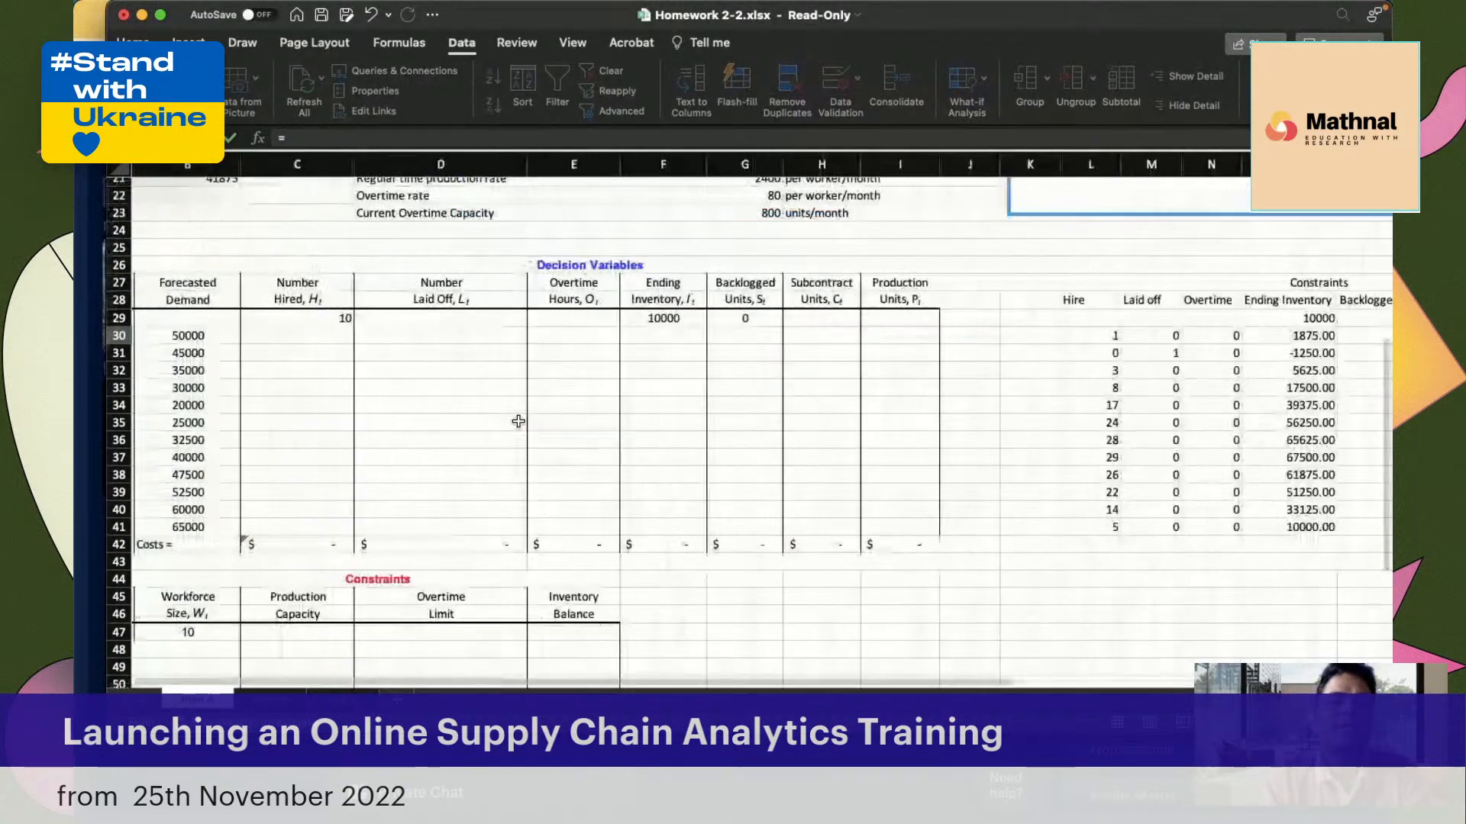
scroll(518, 421, "left", 2)
scroll(620, 428, "down", 1)
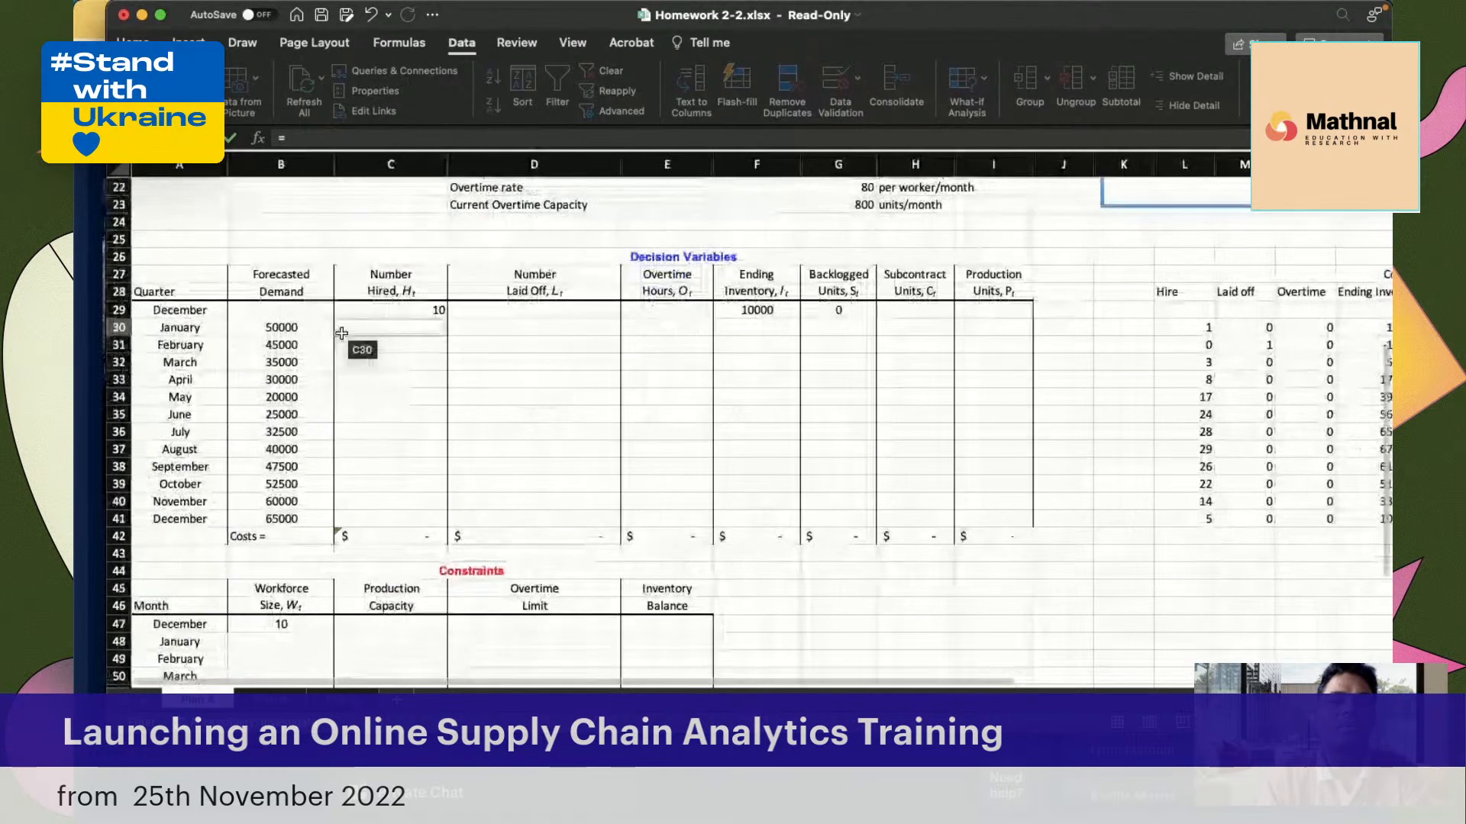
left_click(307, 331)
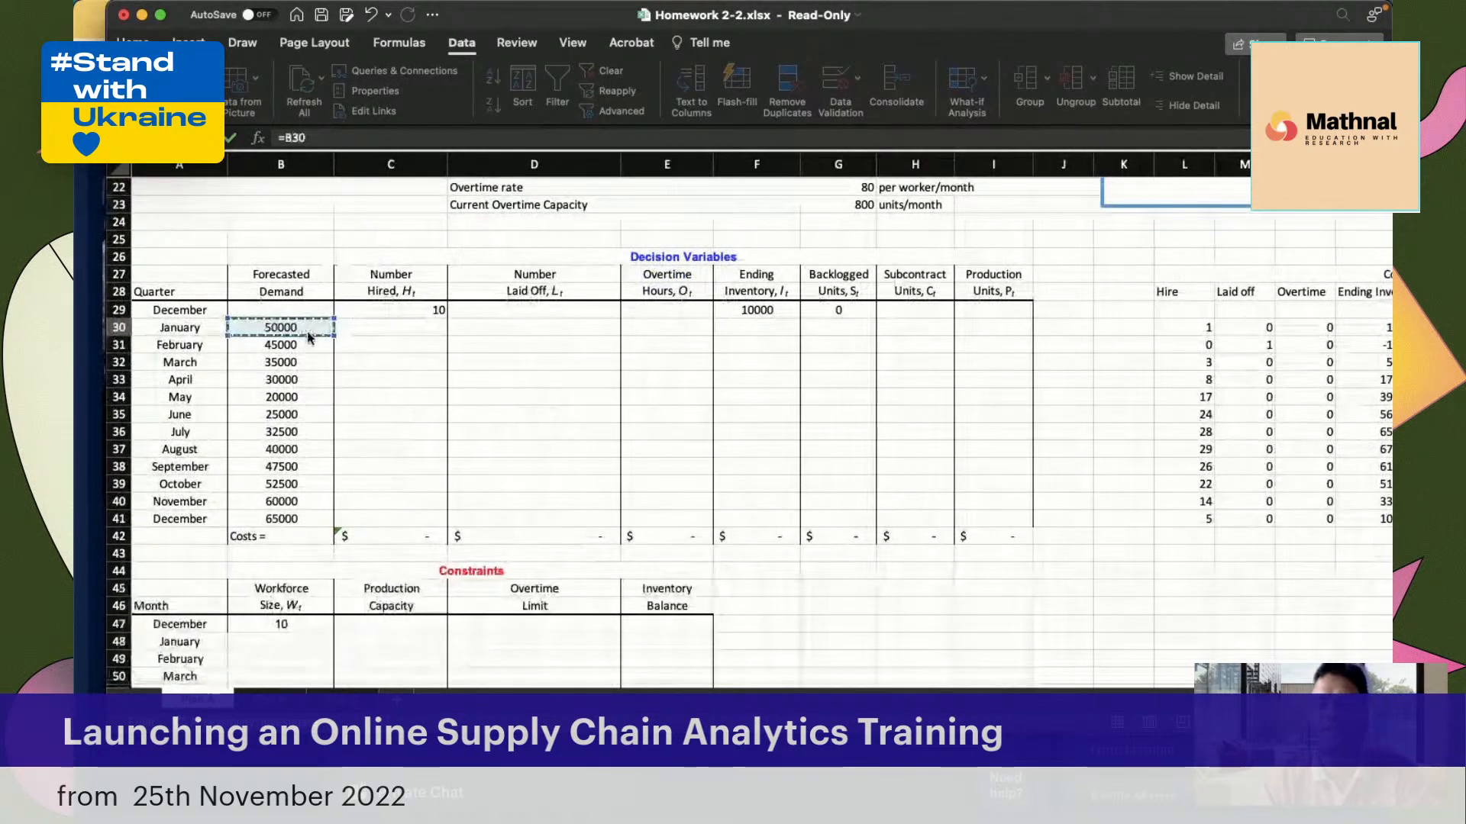
key("Return")
scroll(747, 379, "right", 3)
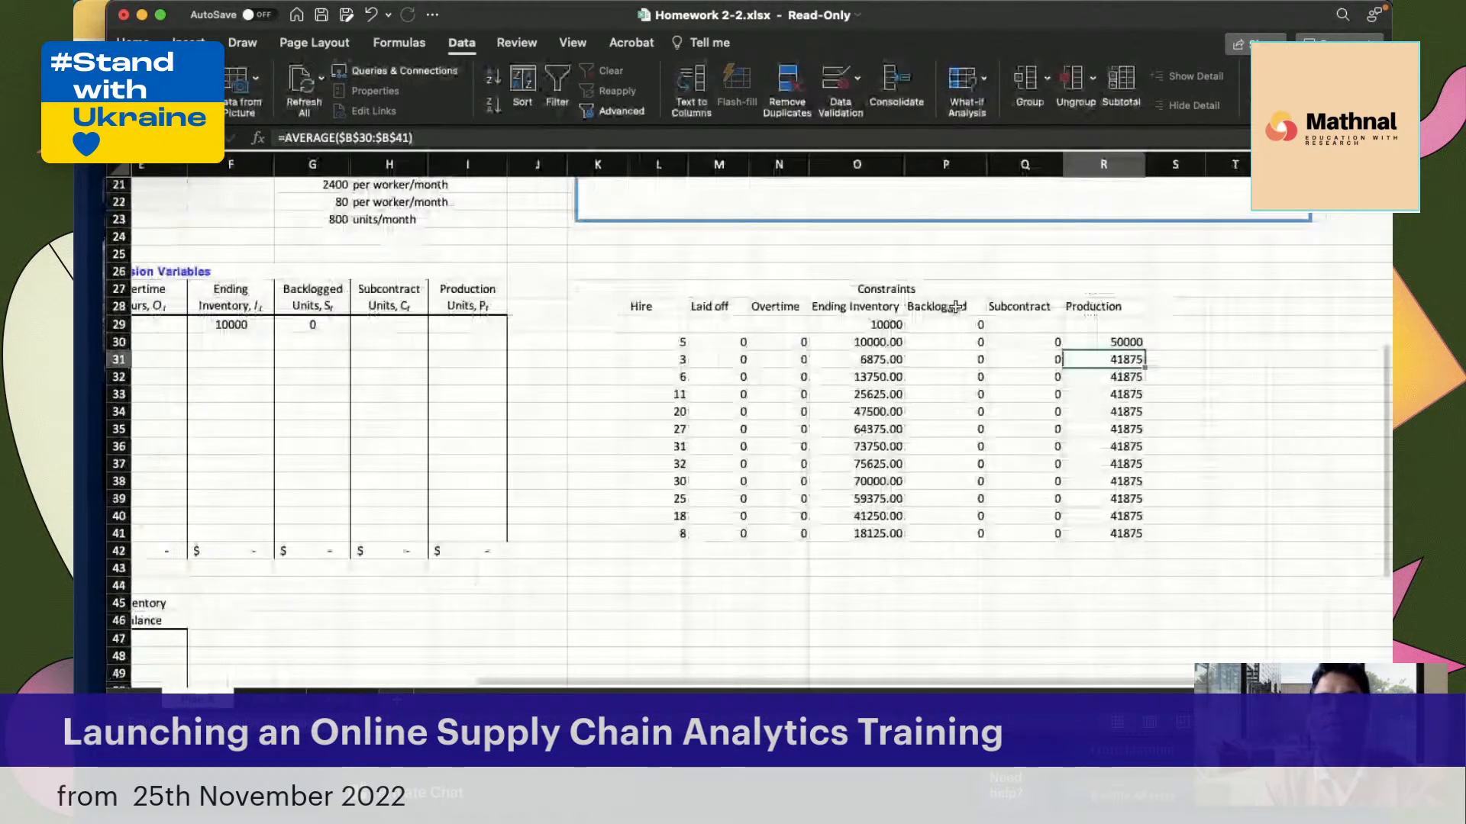
left_click(1119, 341)
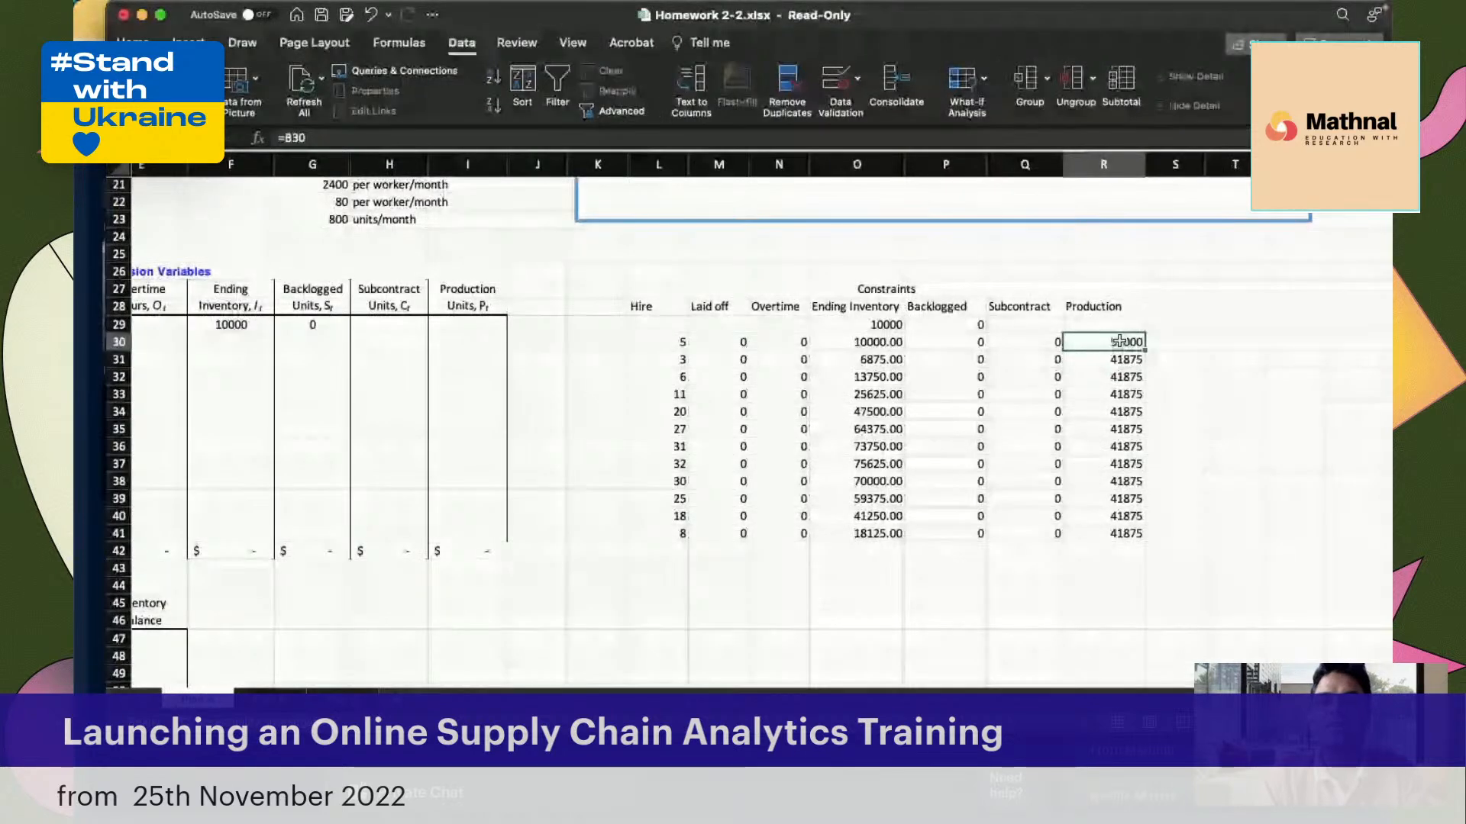
Copy the January Production formula in R30 down through December in R41 of the side constraints table
left_click_drag(1144, 350, 1126, 535)
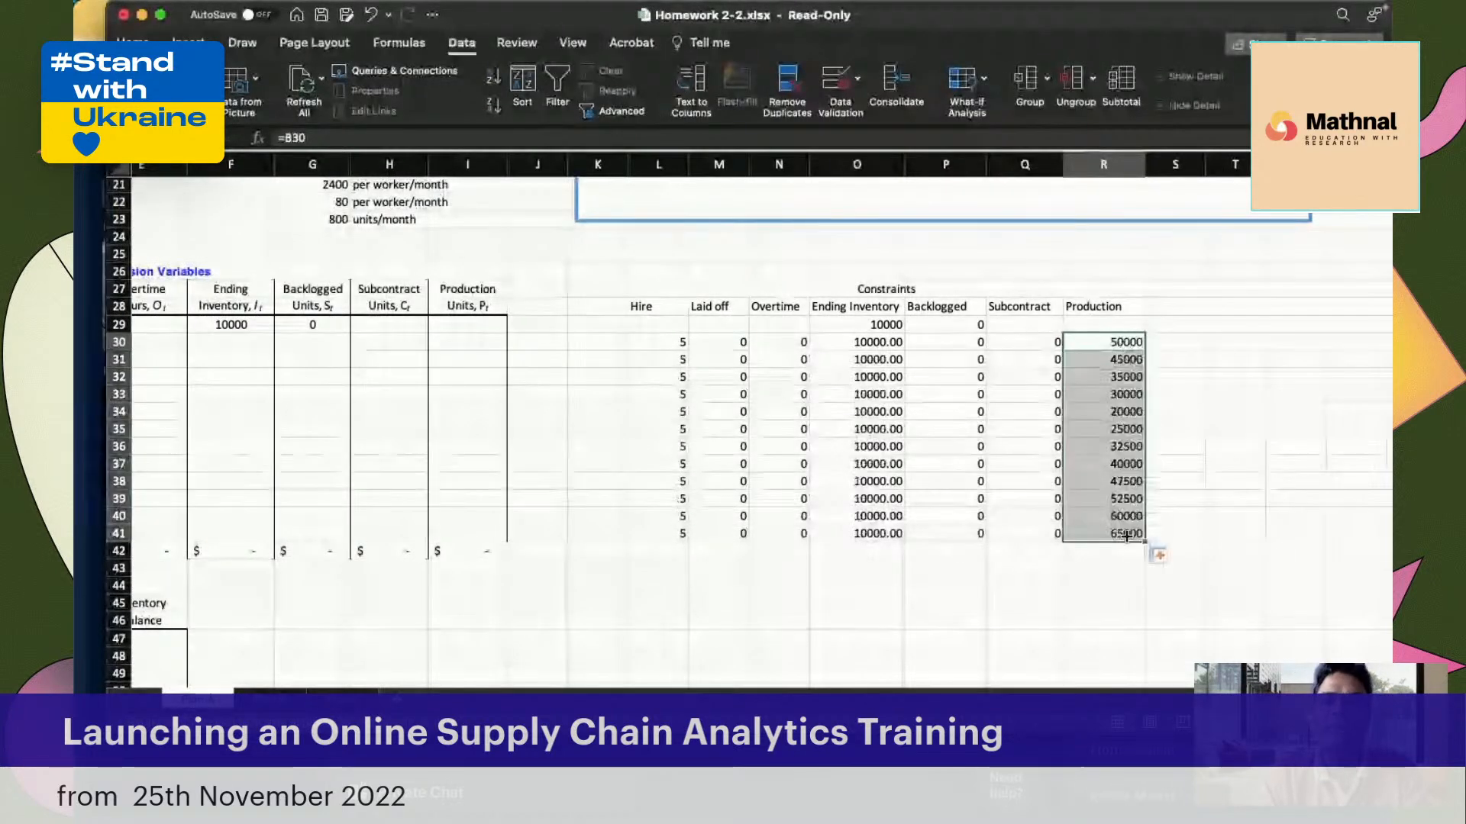
left_click(1096, 345)
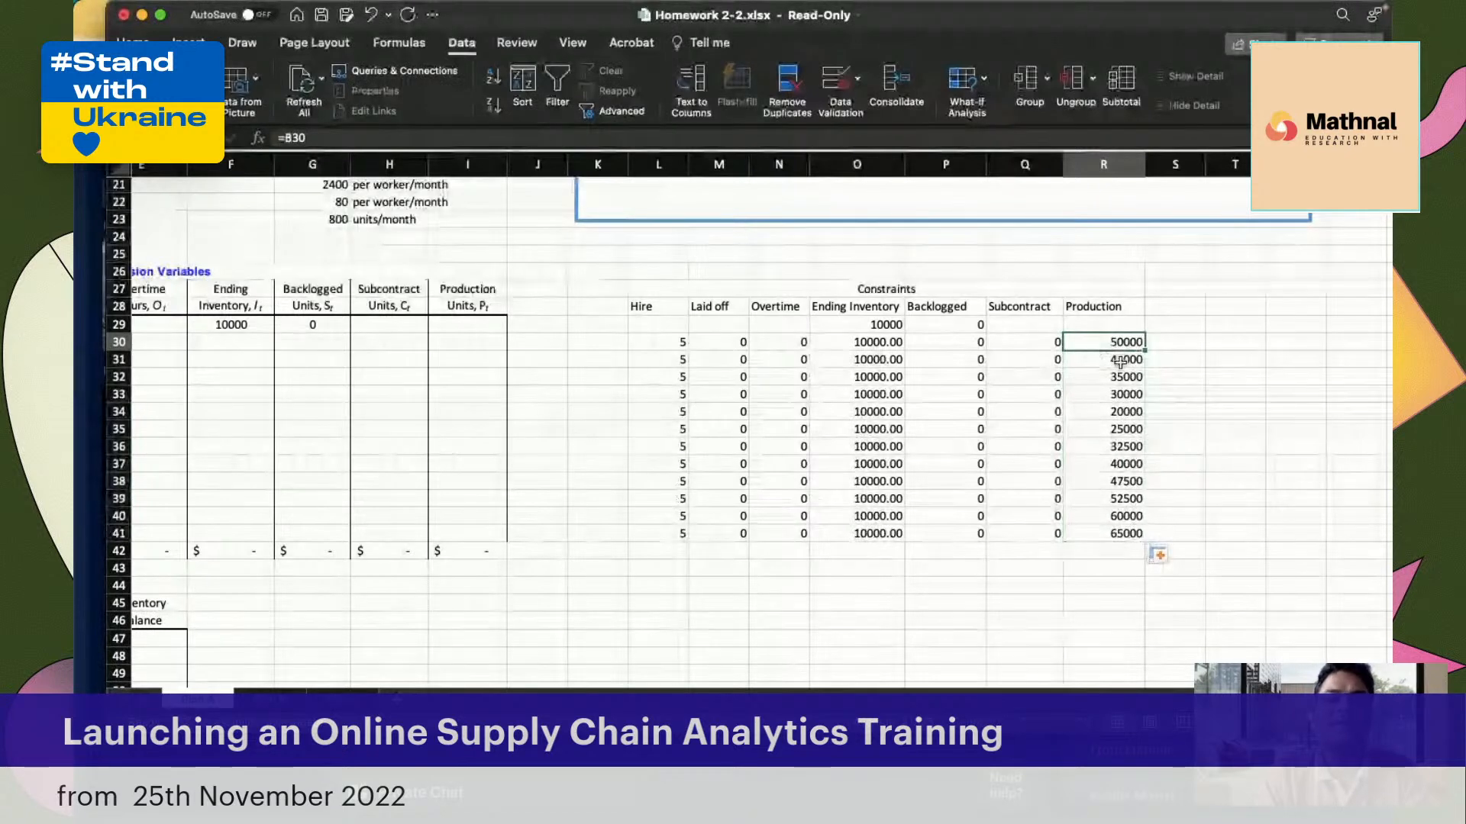
Compare the January and February Production values in R30 and R31 with the forecasted demand in column B
scroll(1119, 362, "left", 5)
scroll(1120, 363, "right", 1)
left_click(256, 341)
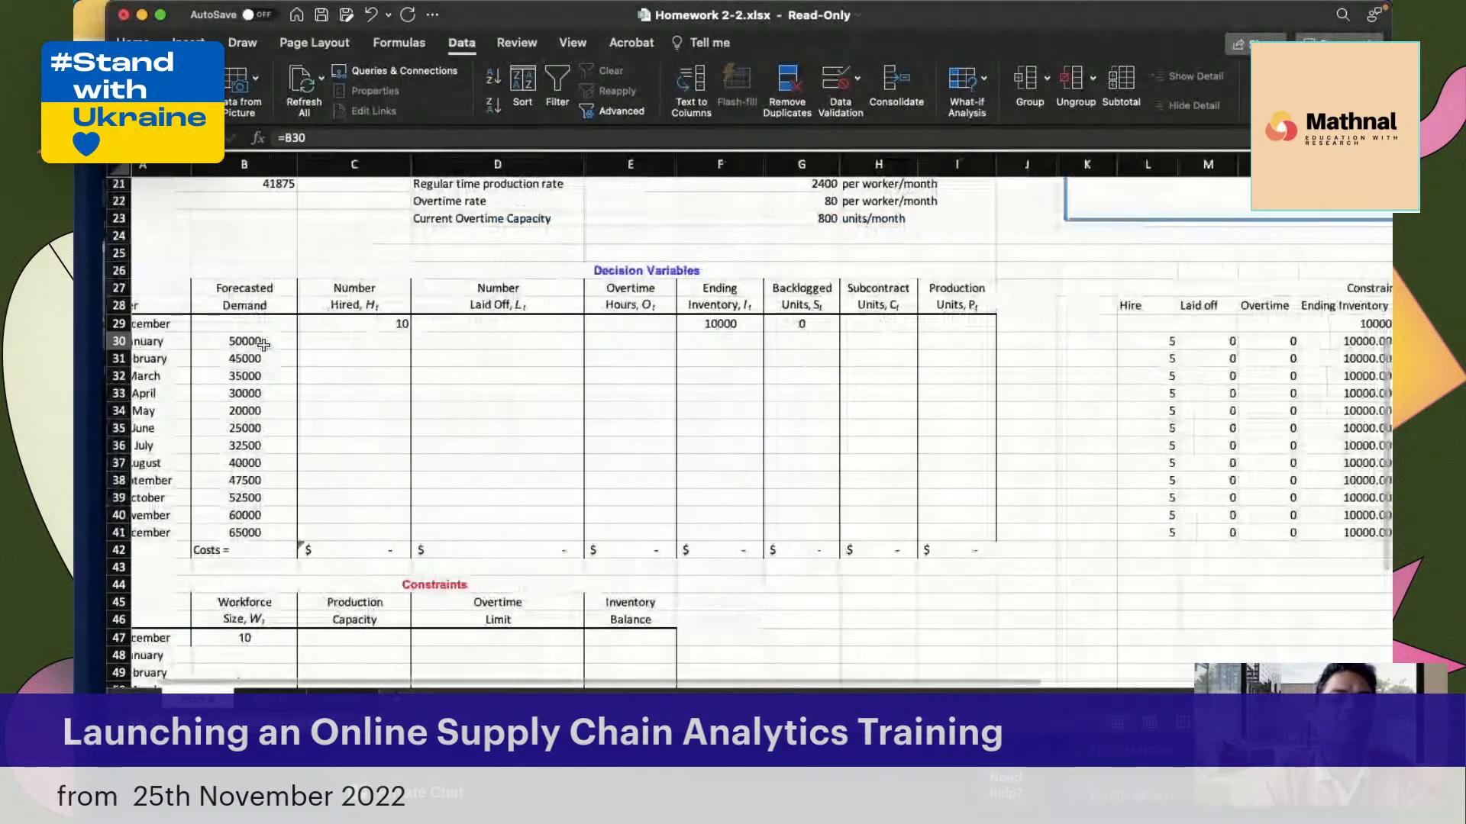
scroll(256, 341, "right", 8)
scroll(256, 341, "up", 2)
left_click(956, 390)
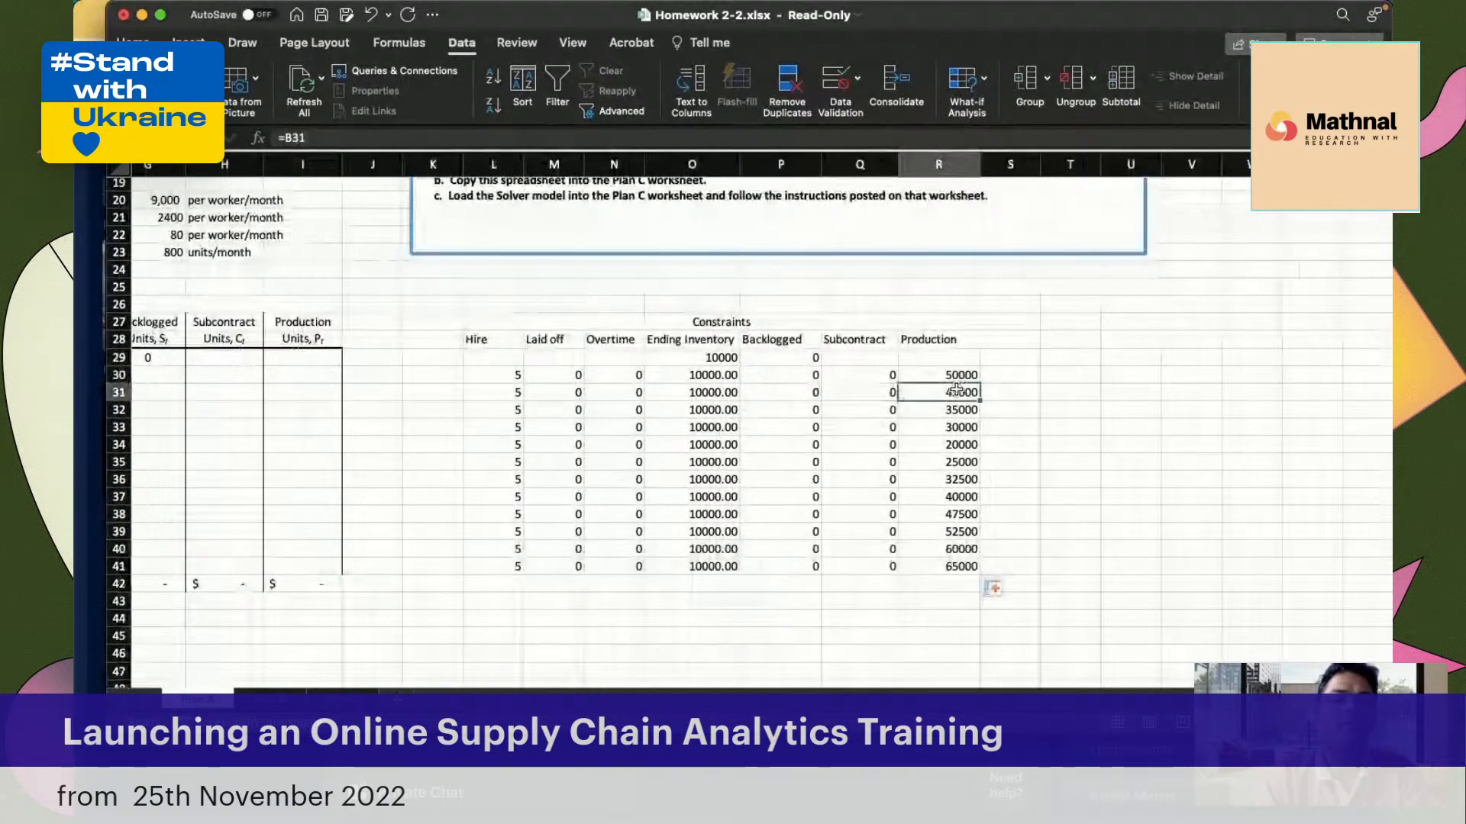
scroll(868, 425, "left", 1)
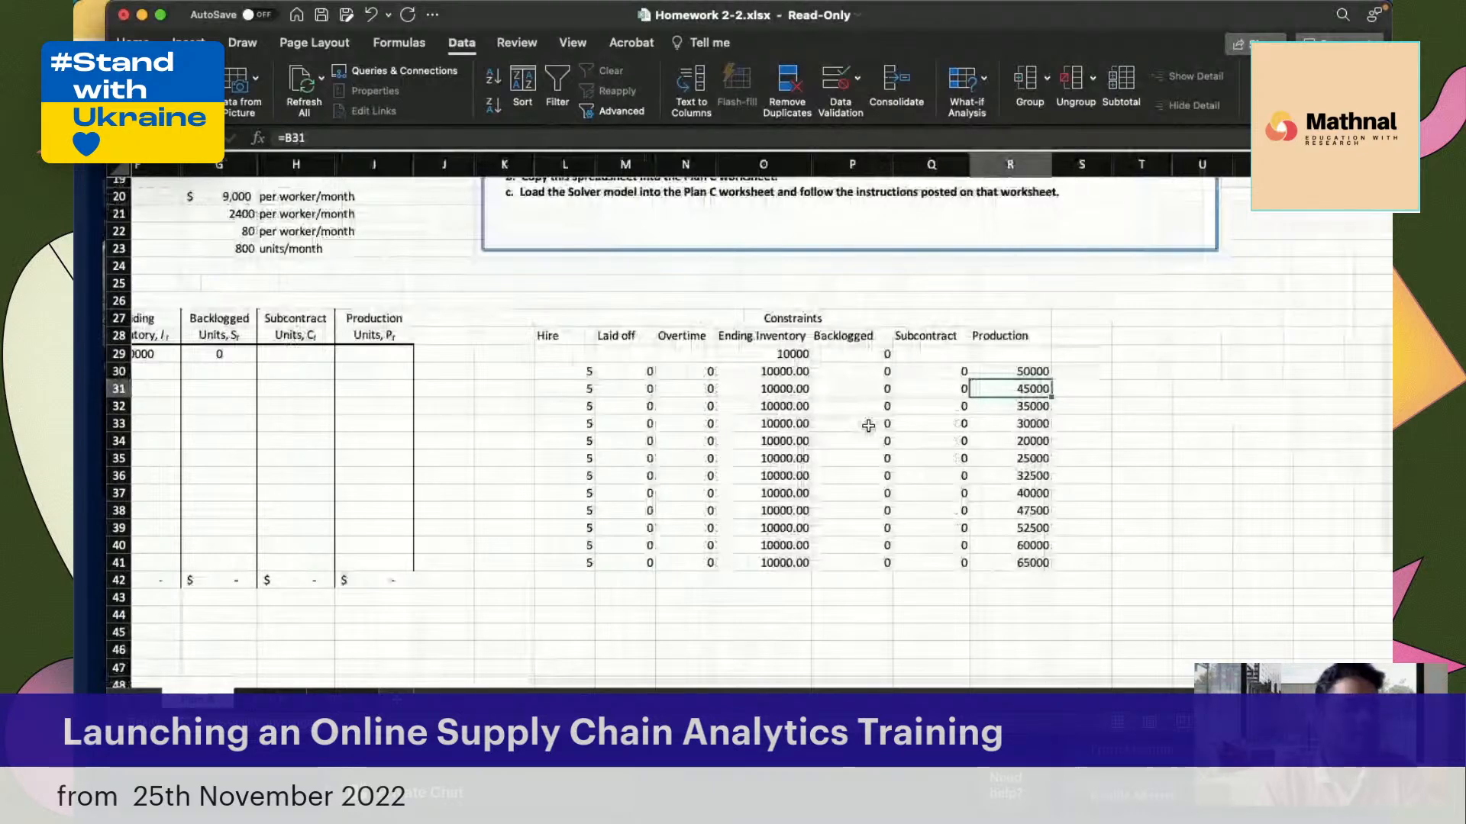
scroll(868, 425, "left", 8)
left_click(310, 387)
scroll(843, 377, "right", 6)
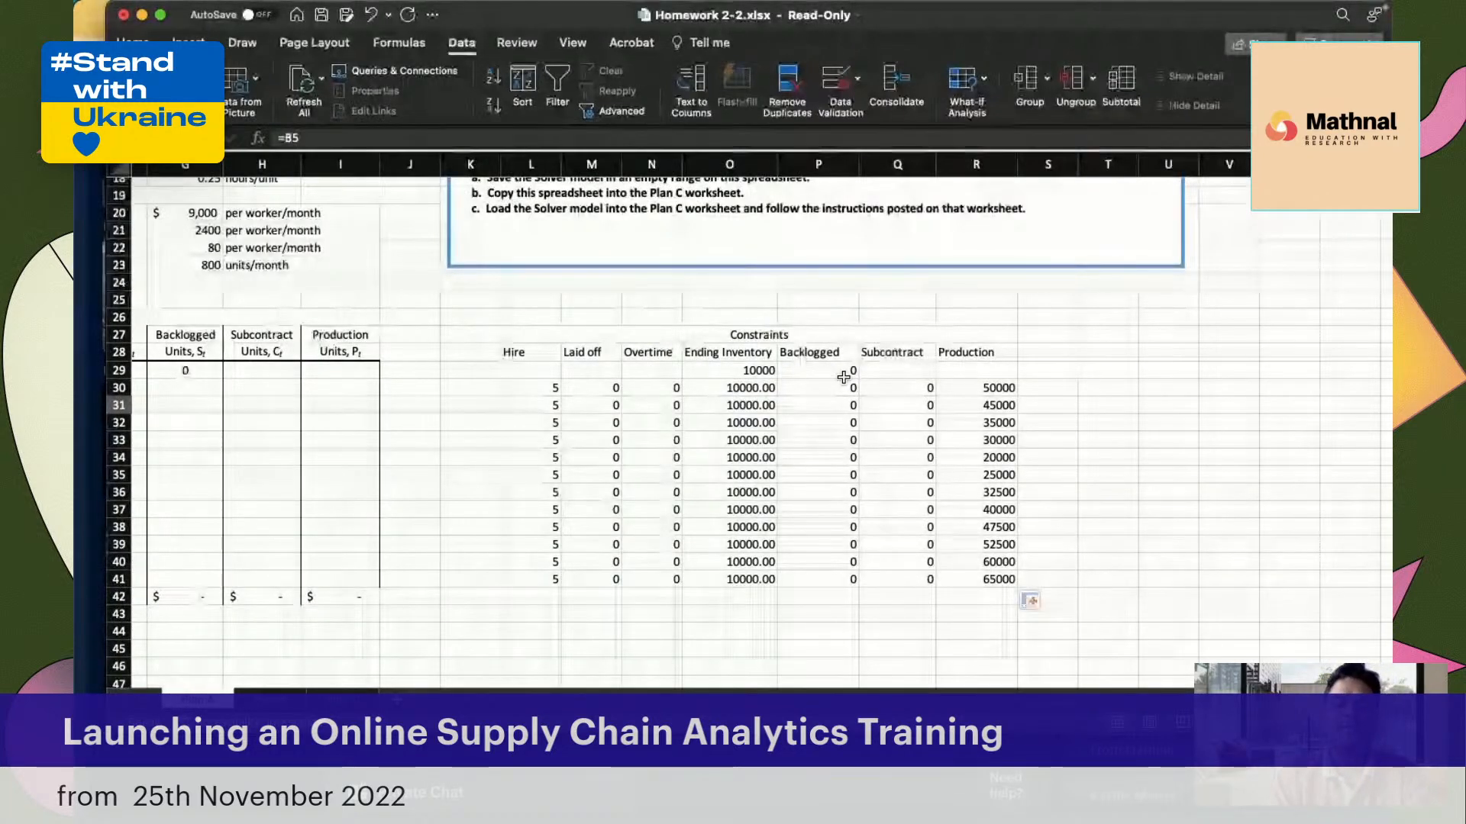
Review the January constraint values from Production in R30 back to Overtime in N30, plus several months of the Subcontract column
left_click(1000, 390)
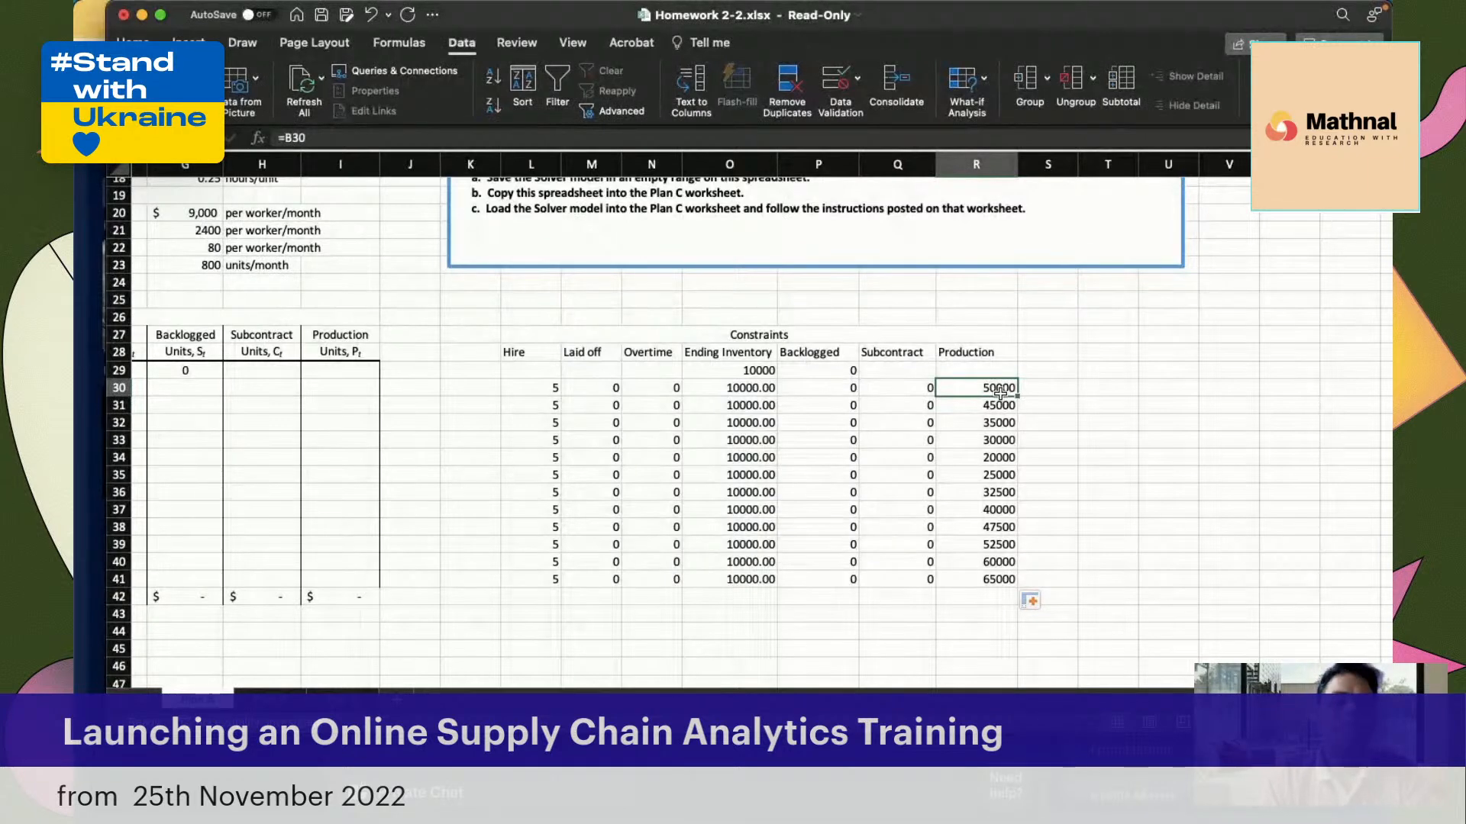
left_click(895, 387)
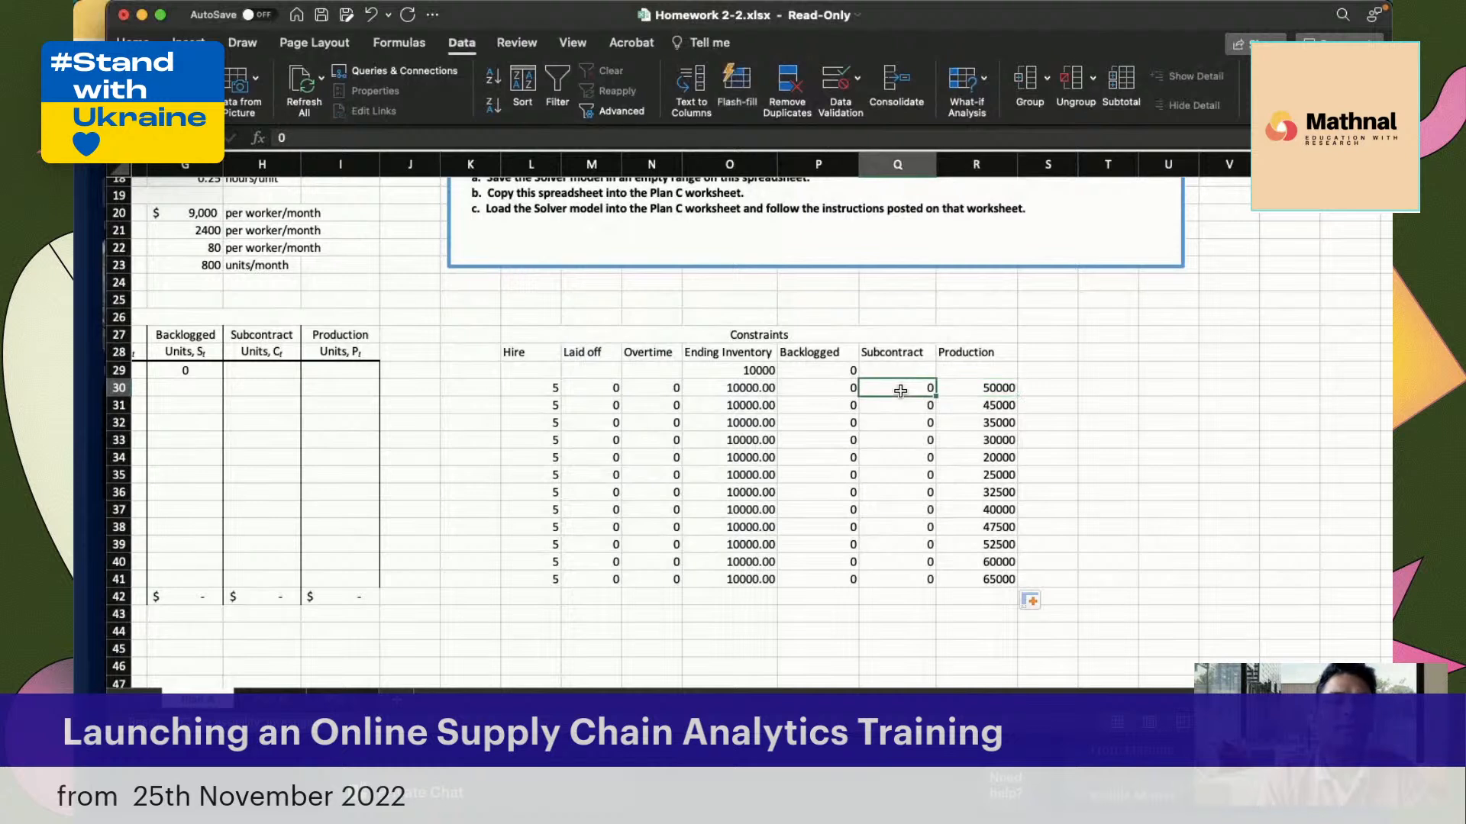
left_click(811, 384)
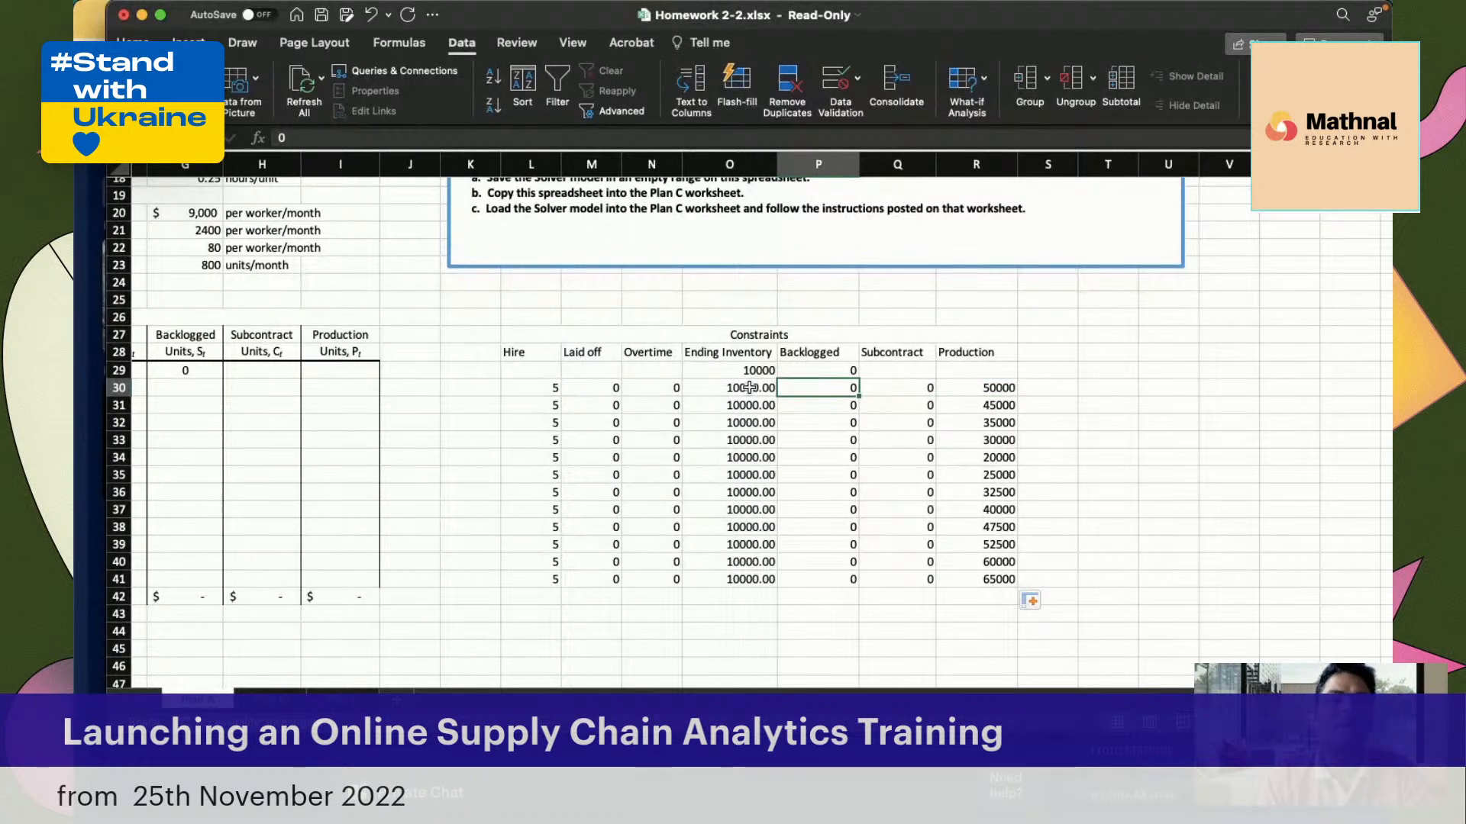
left_click(645, 393)
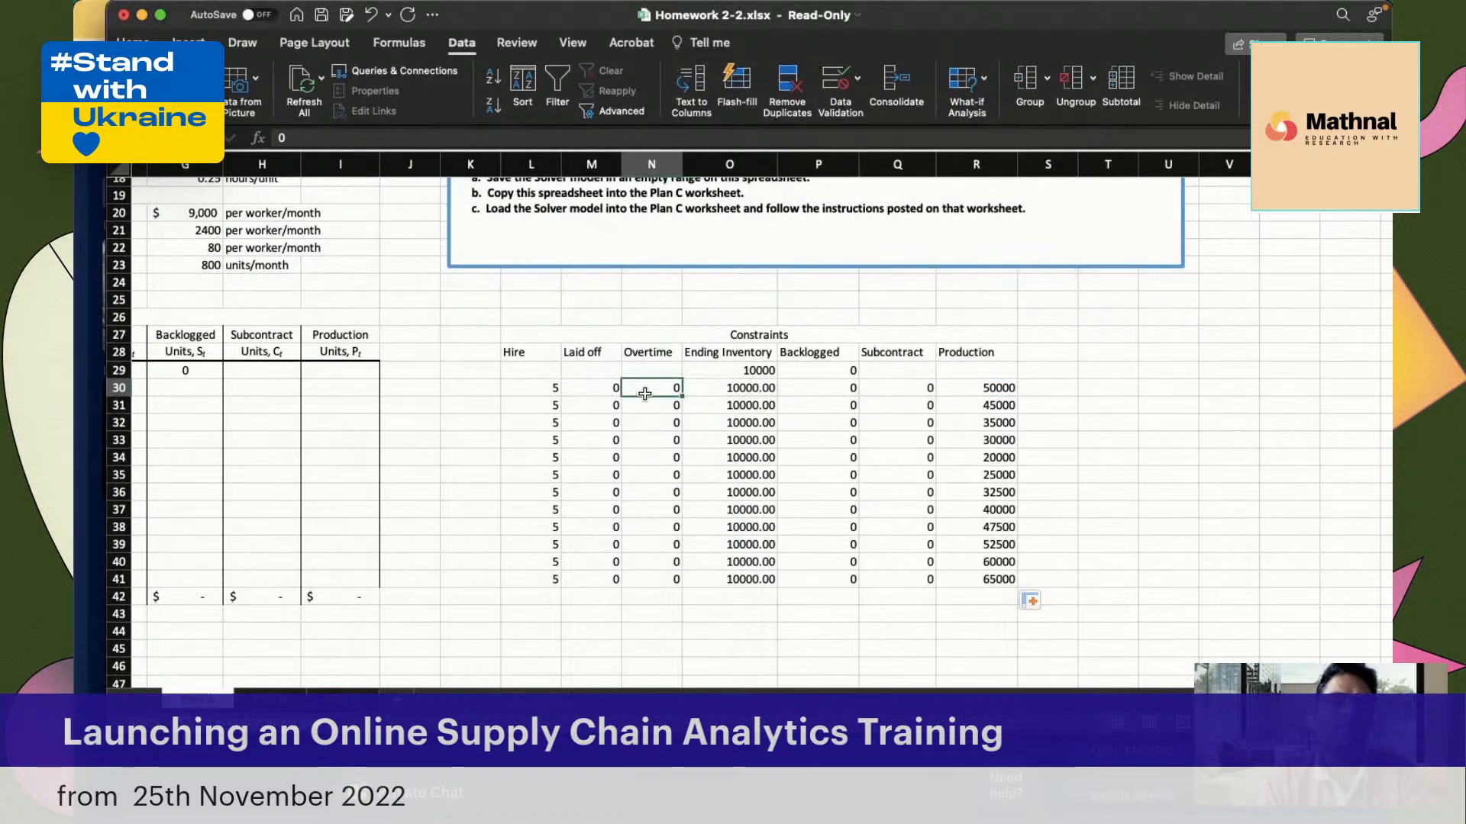
left_click(648, 460)
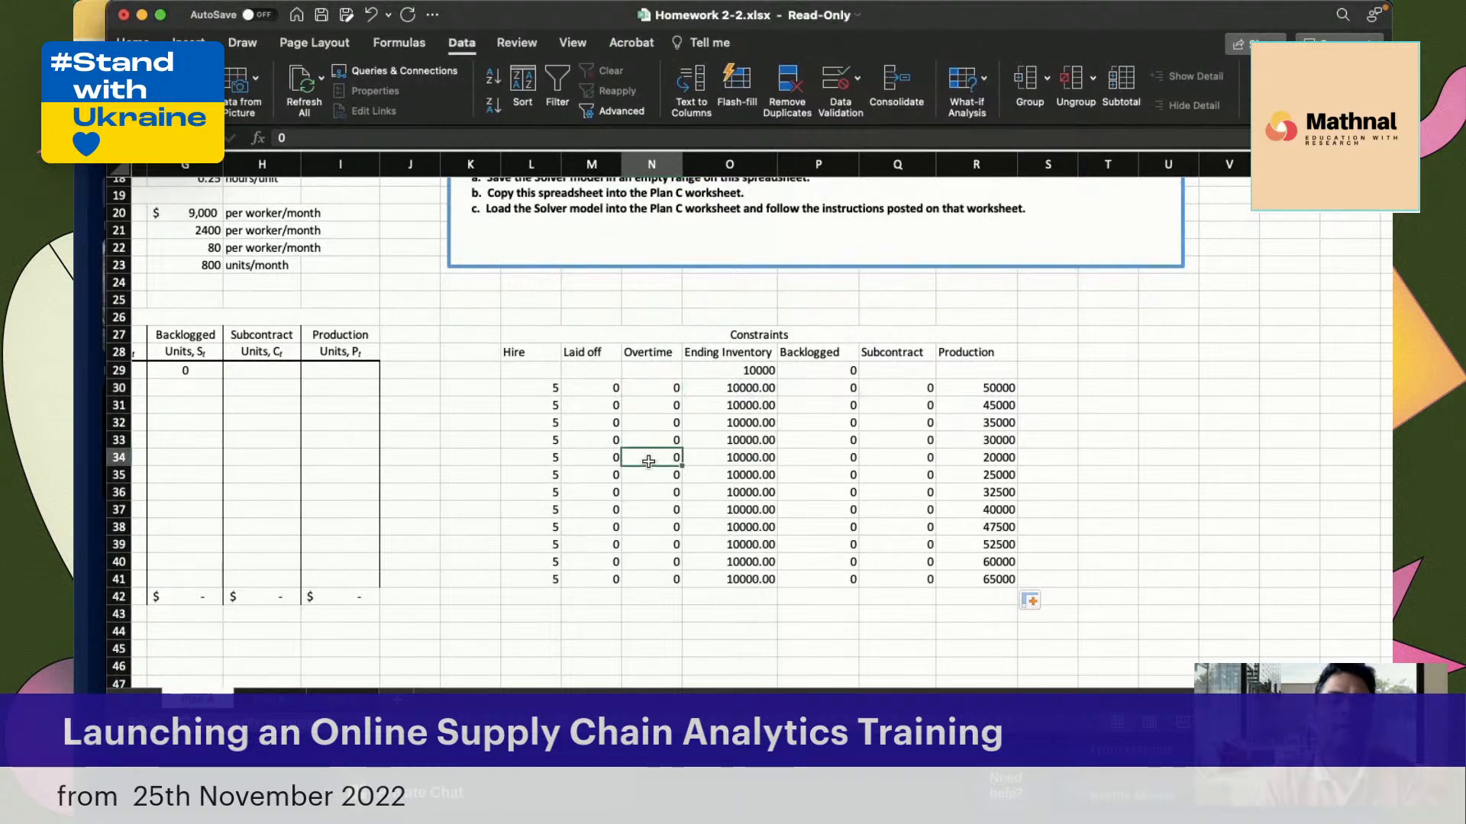
left_click(904, 390)
scroll(1132, 370, "right", 2)
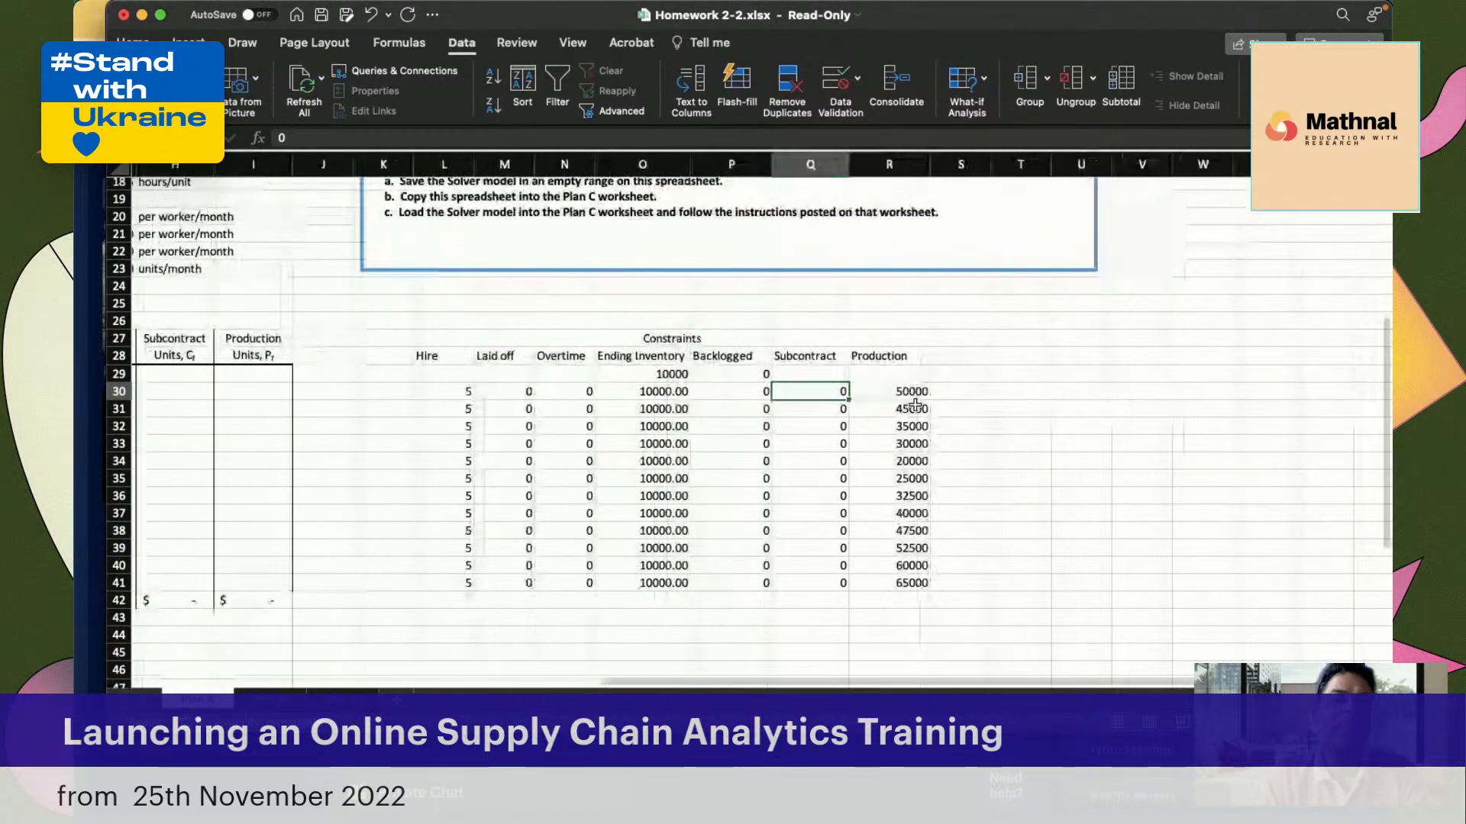
left_click(800, 421)
left_click(802, 511)
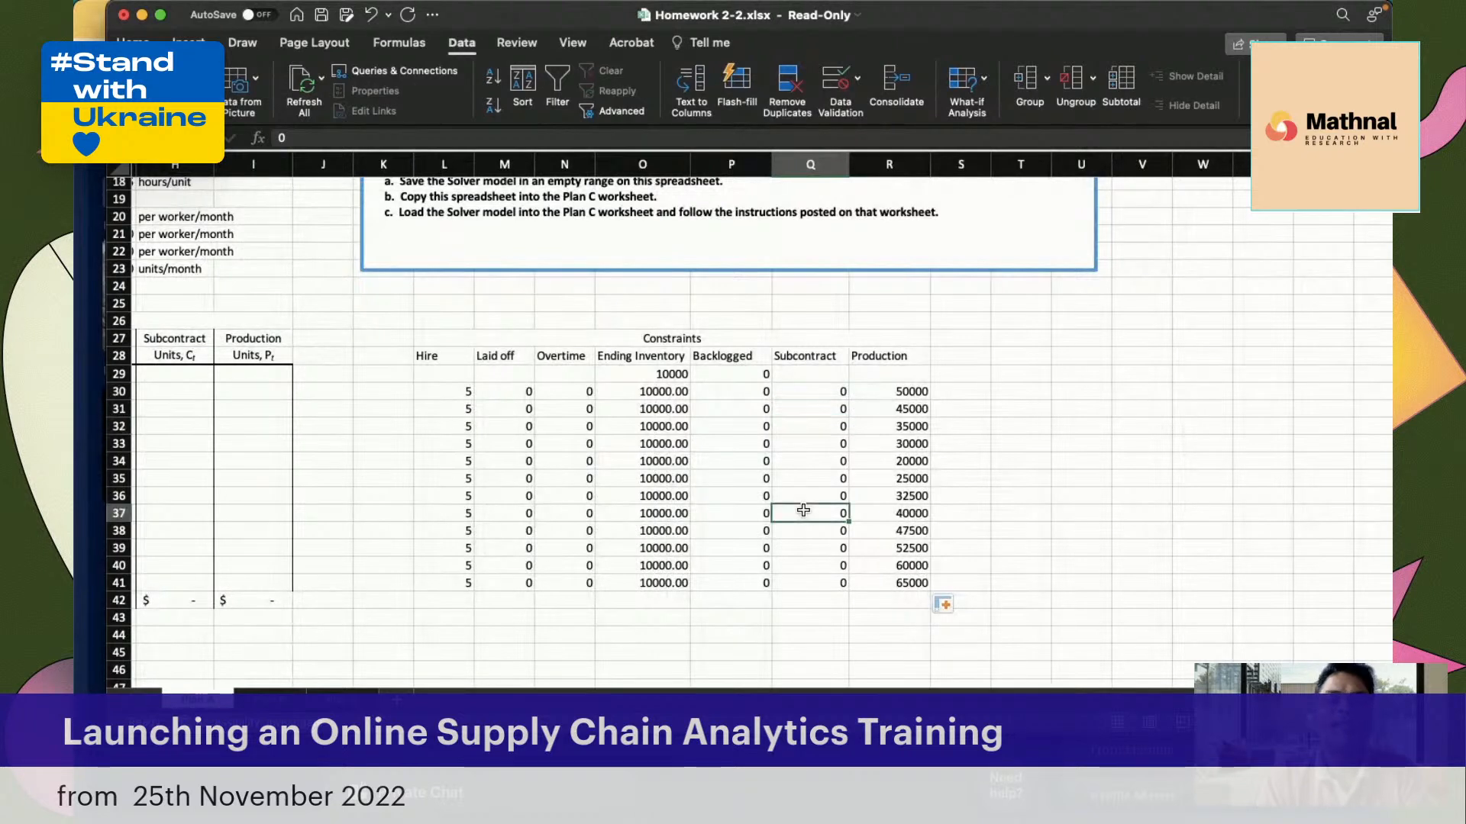
left_click(809, 390)
left_click(798, 460)
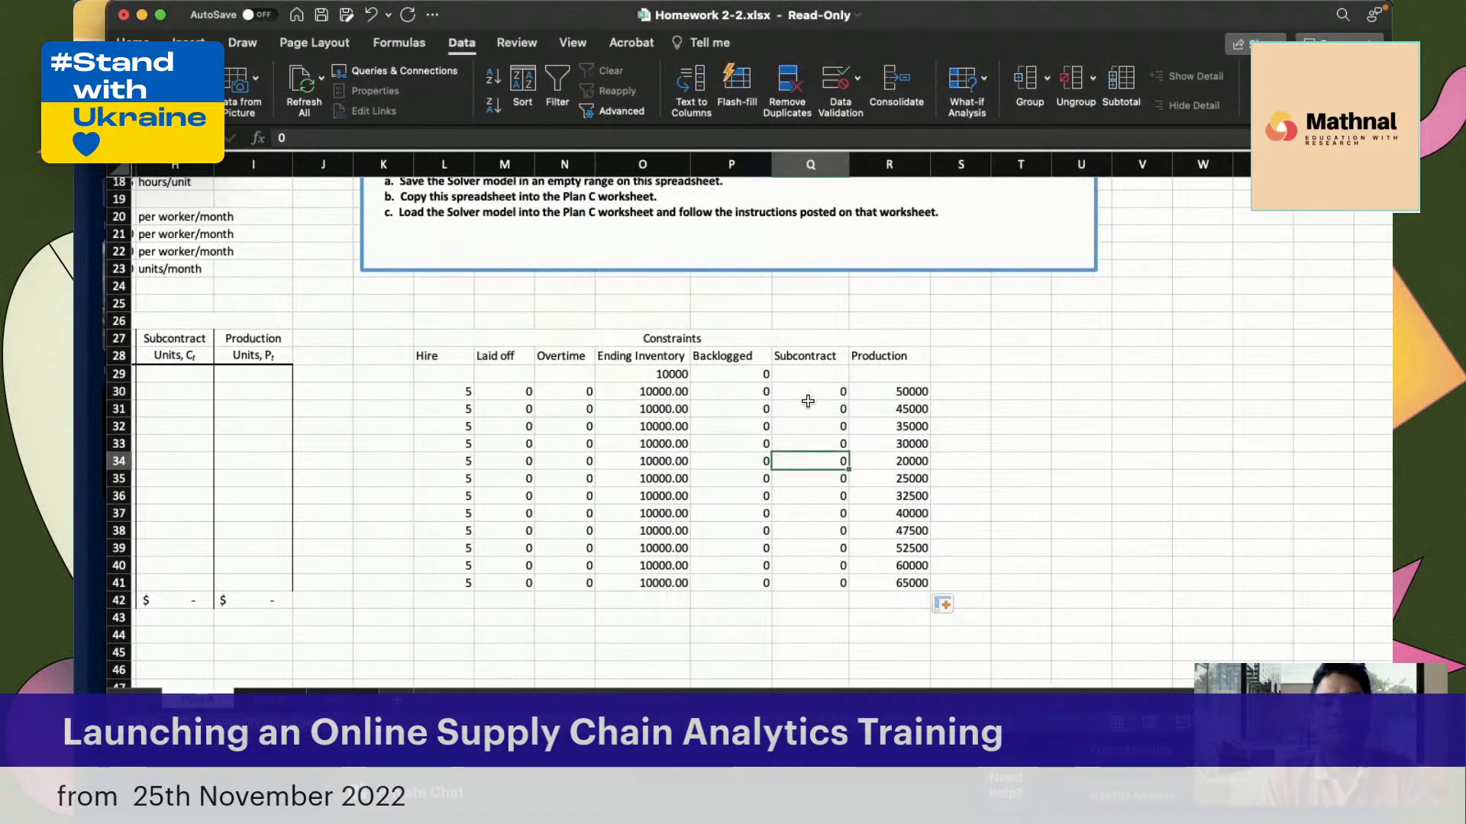
left_click(808, 393)
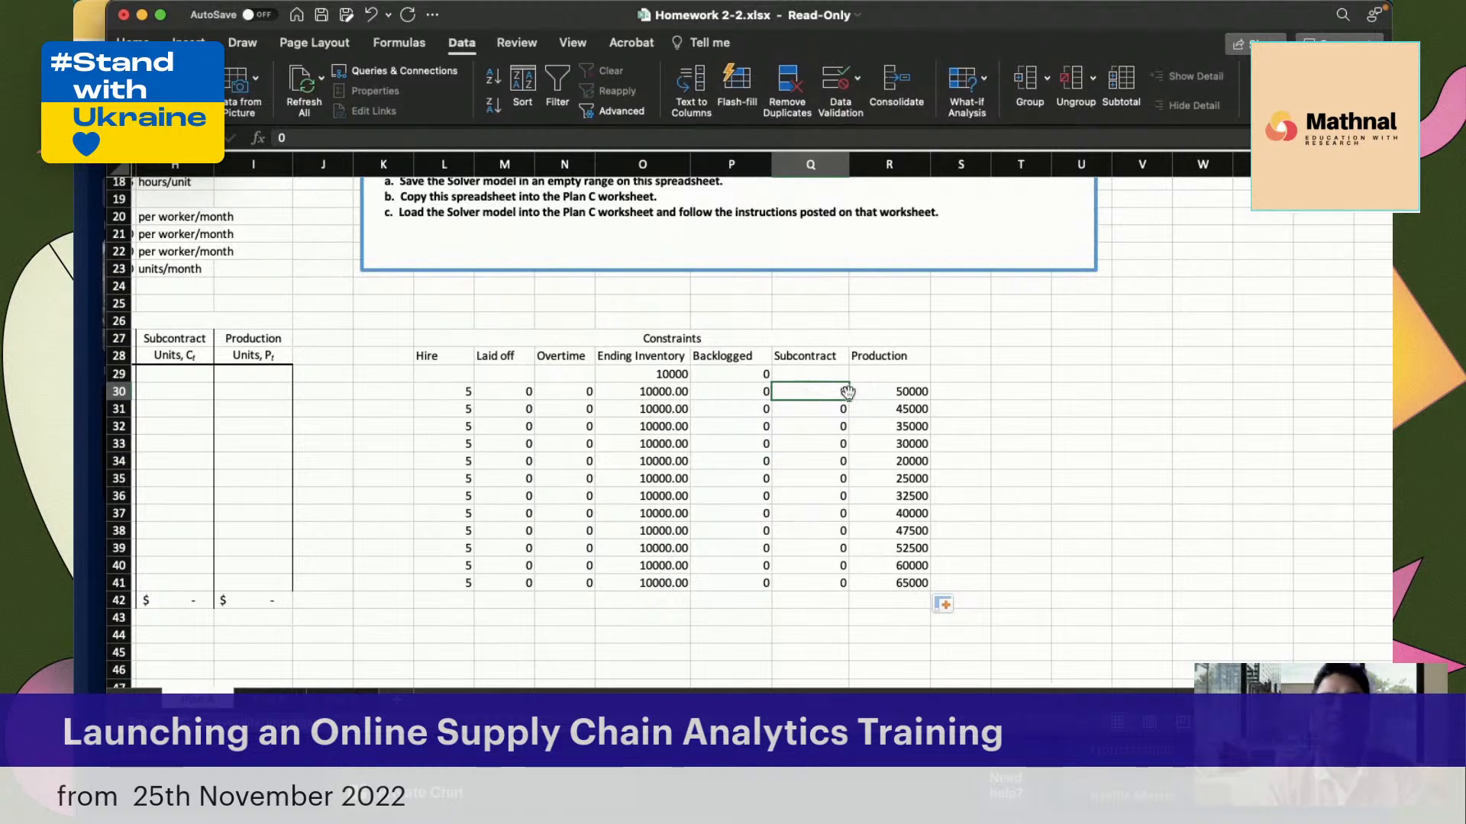
left_click(1087, 393)
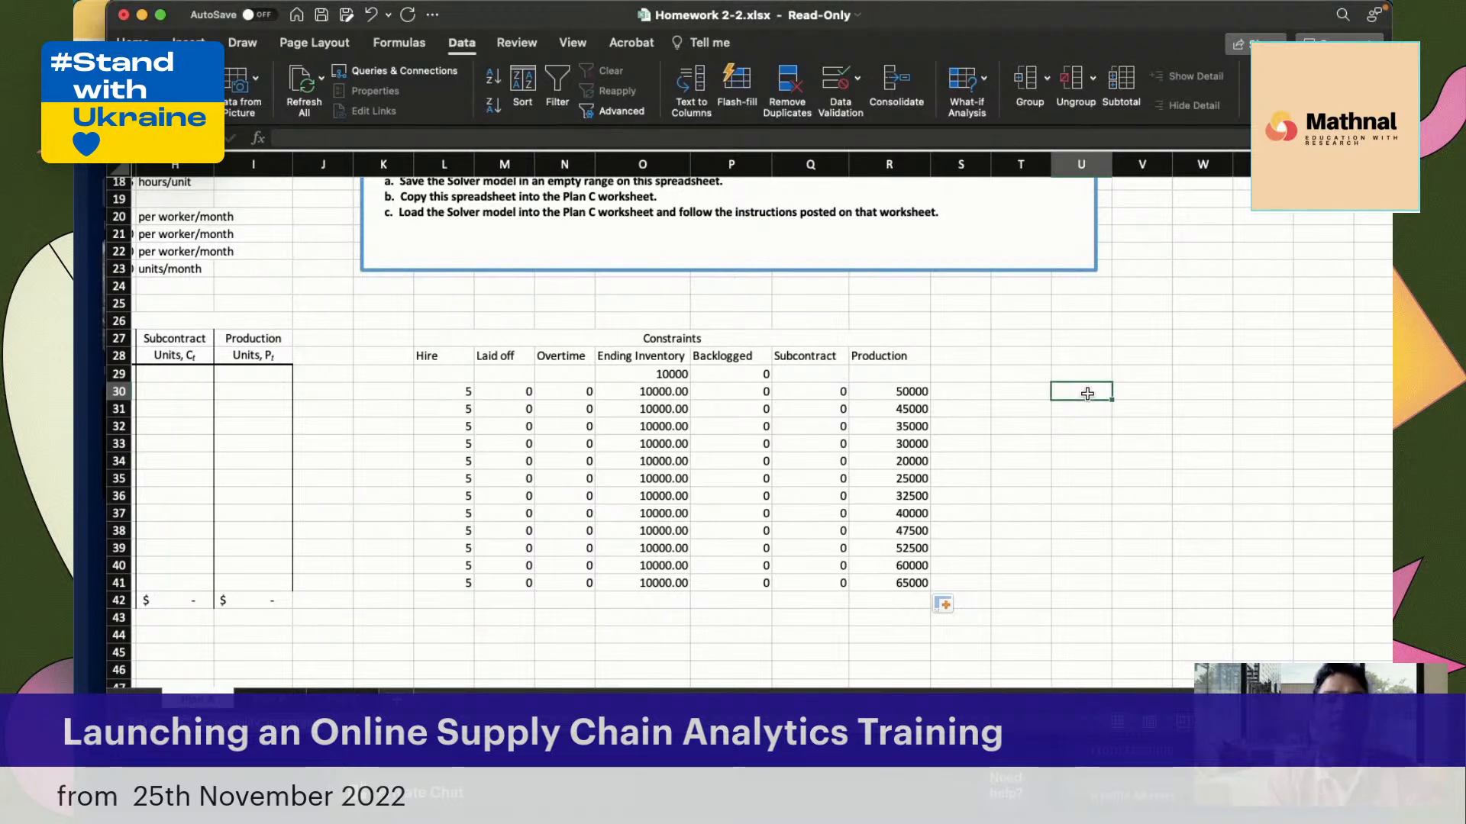
Set the January Subcontract constraint in Q30 to demand minus production with =B30-R30, and copy it down through Q41
left_click(815, 387)
type("=")
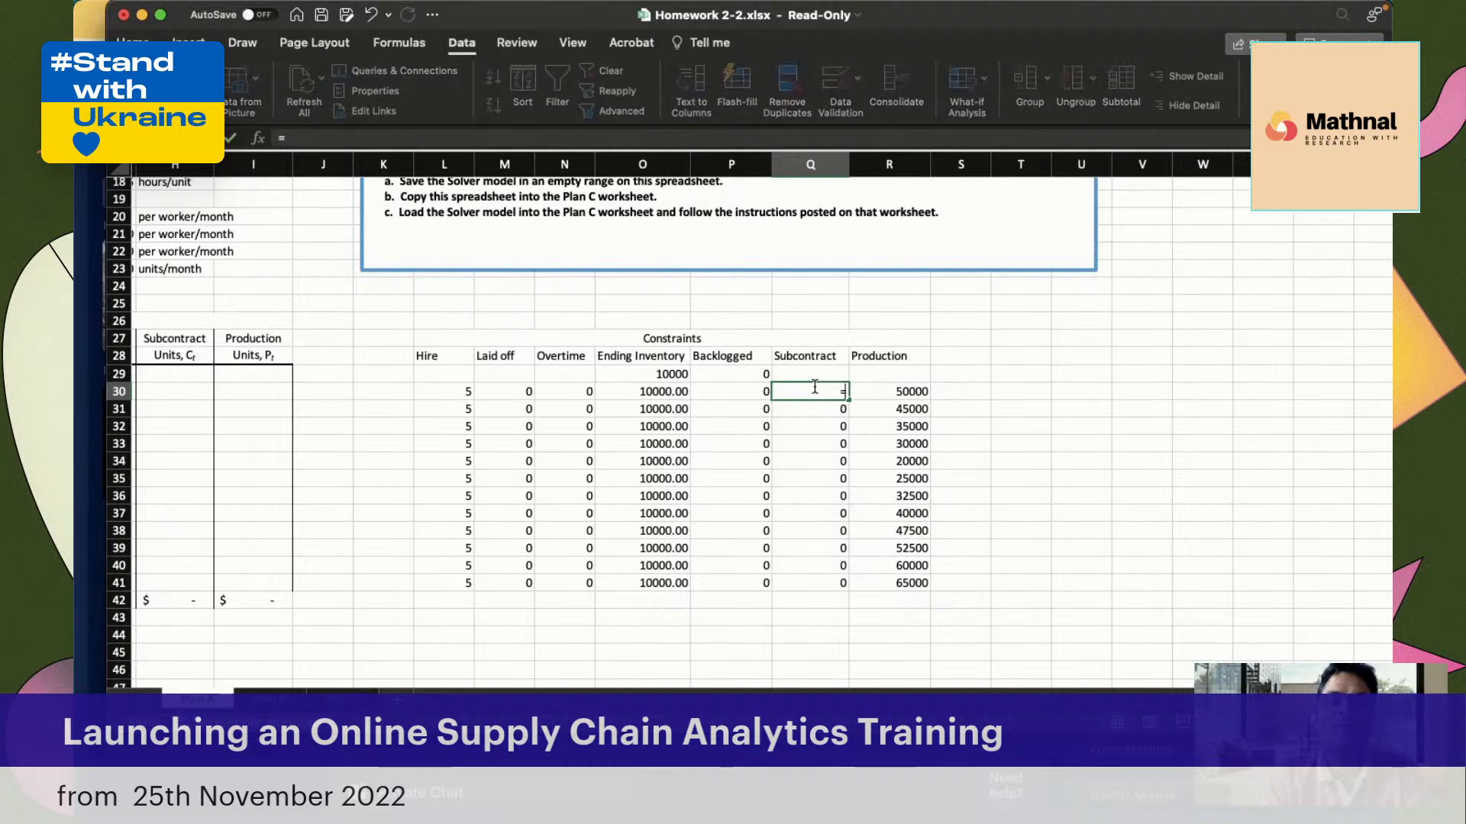
scroll(633, 428, "left", 6)
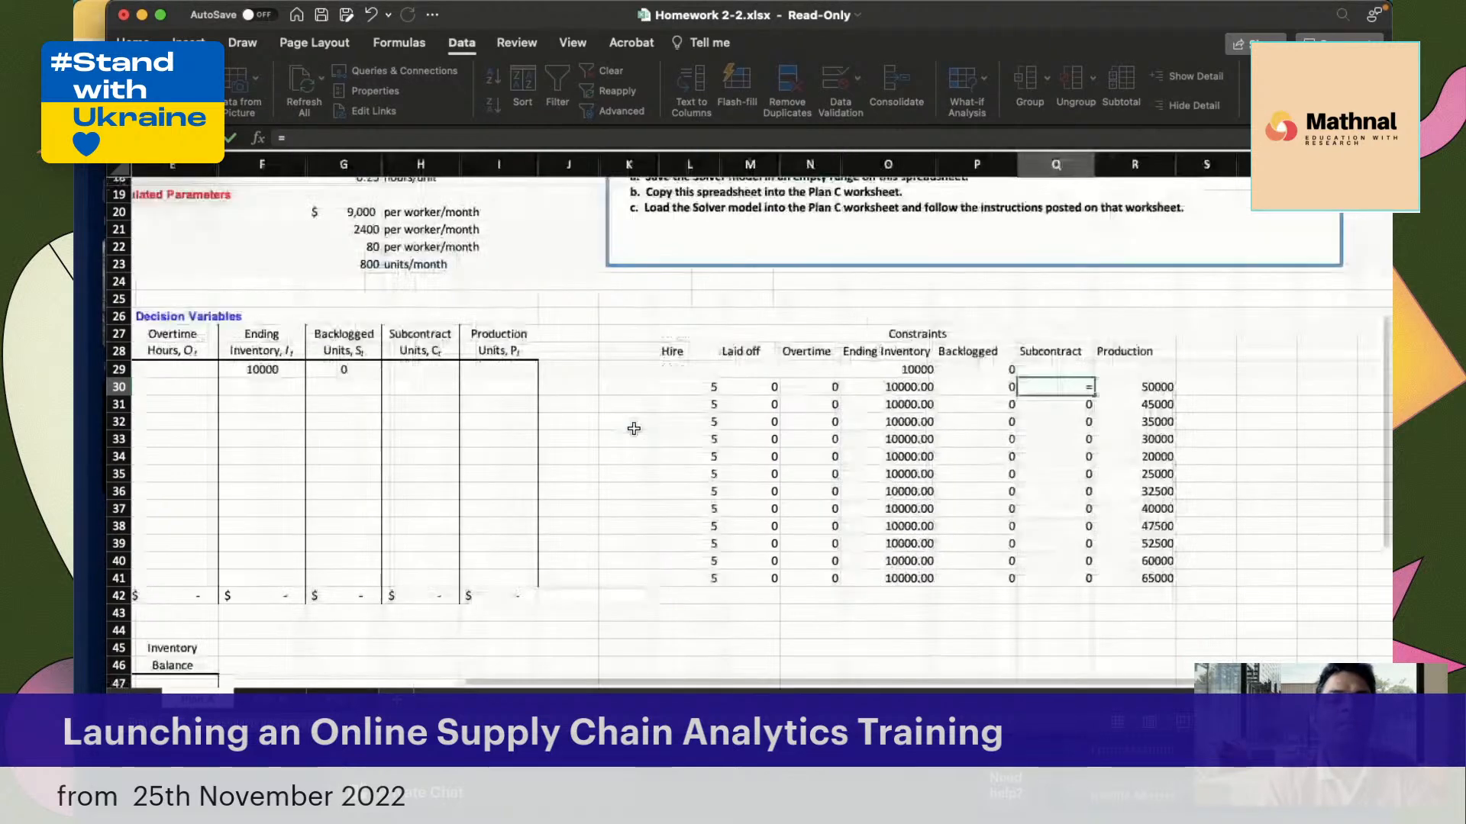
scroll(388, 436, "left", 3)
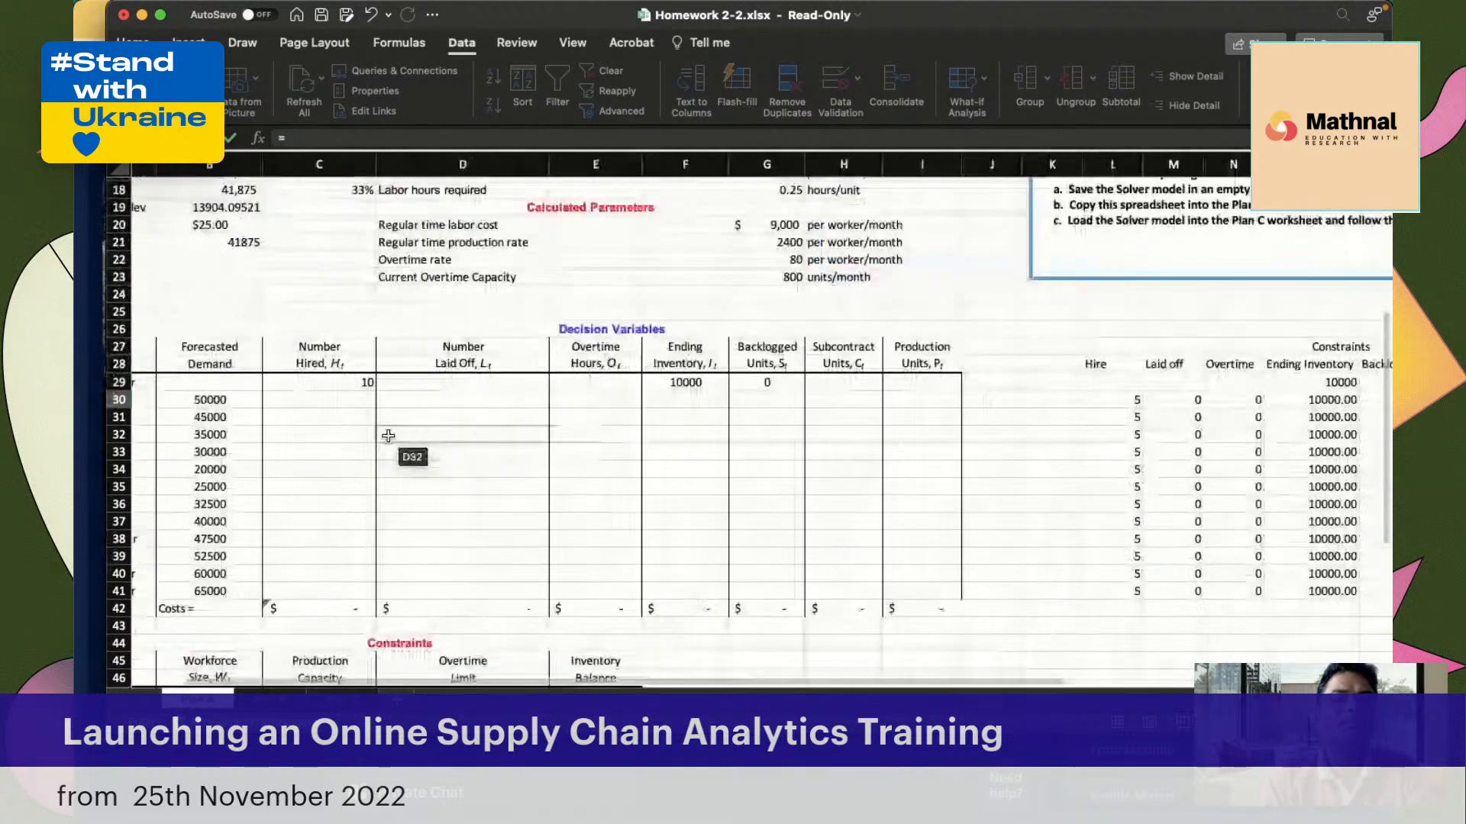
left_click(236, 401)
type("-")
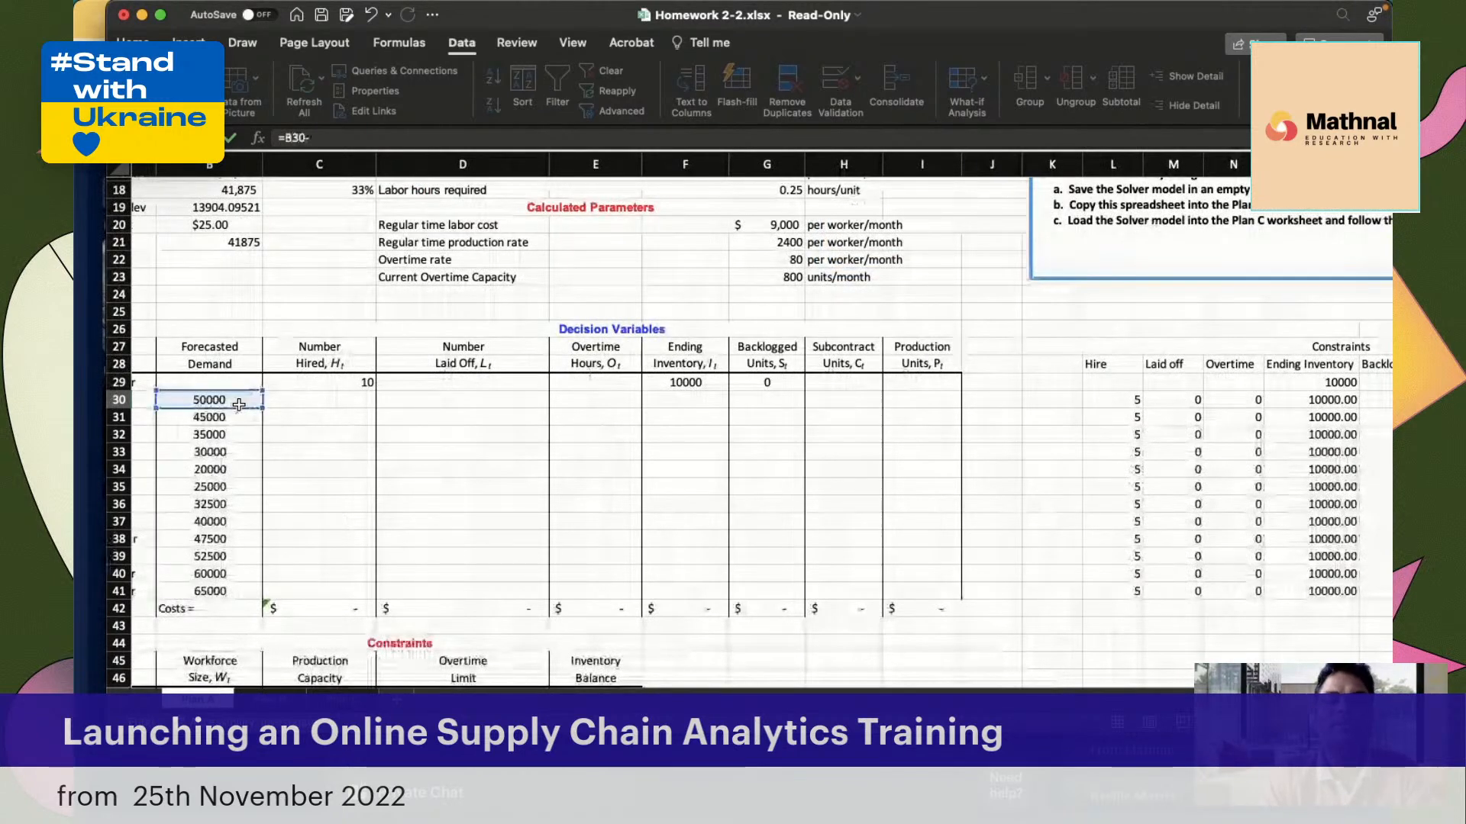
left_click(901, 406)
key("Return")
left_click(831, 407)
left_click_drag(839, 415, 823, 597)
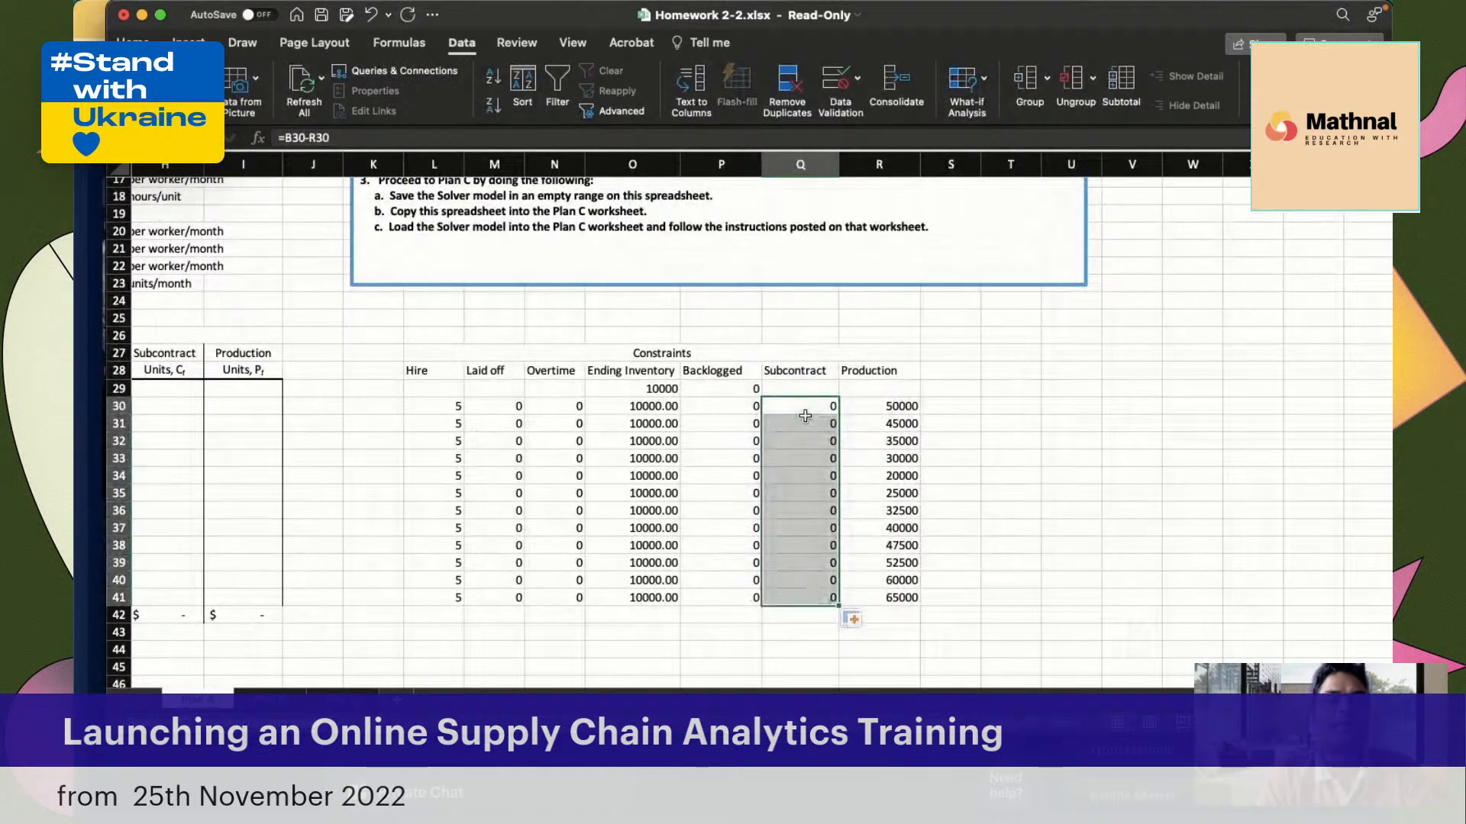
left_click(809, 412)
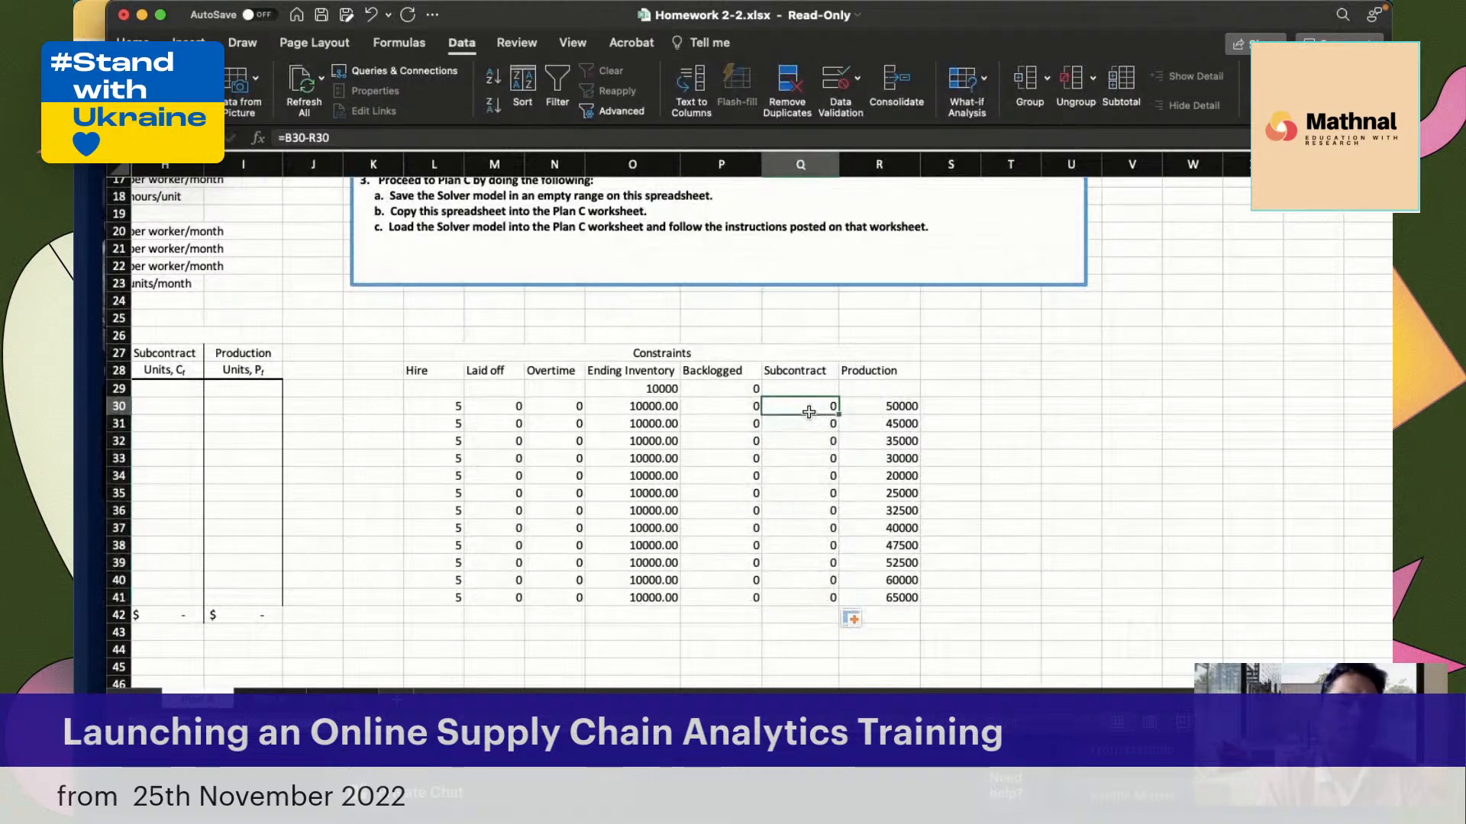
Enter a side example beside the constraints table, with 40000 in U30 and 50000 above it in U29
left_click(1087, 412)
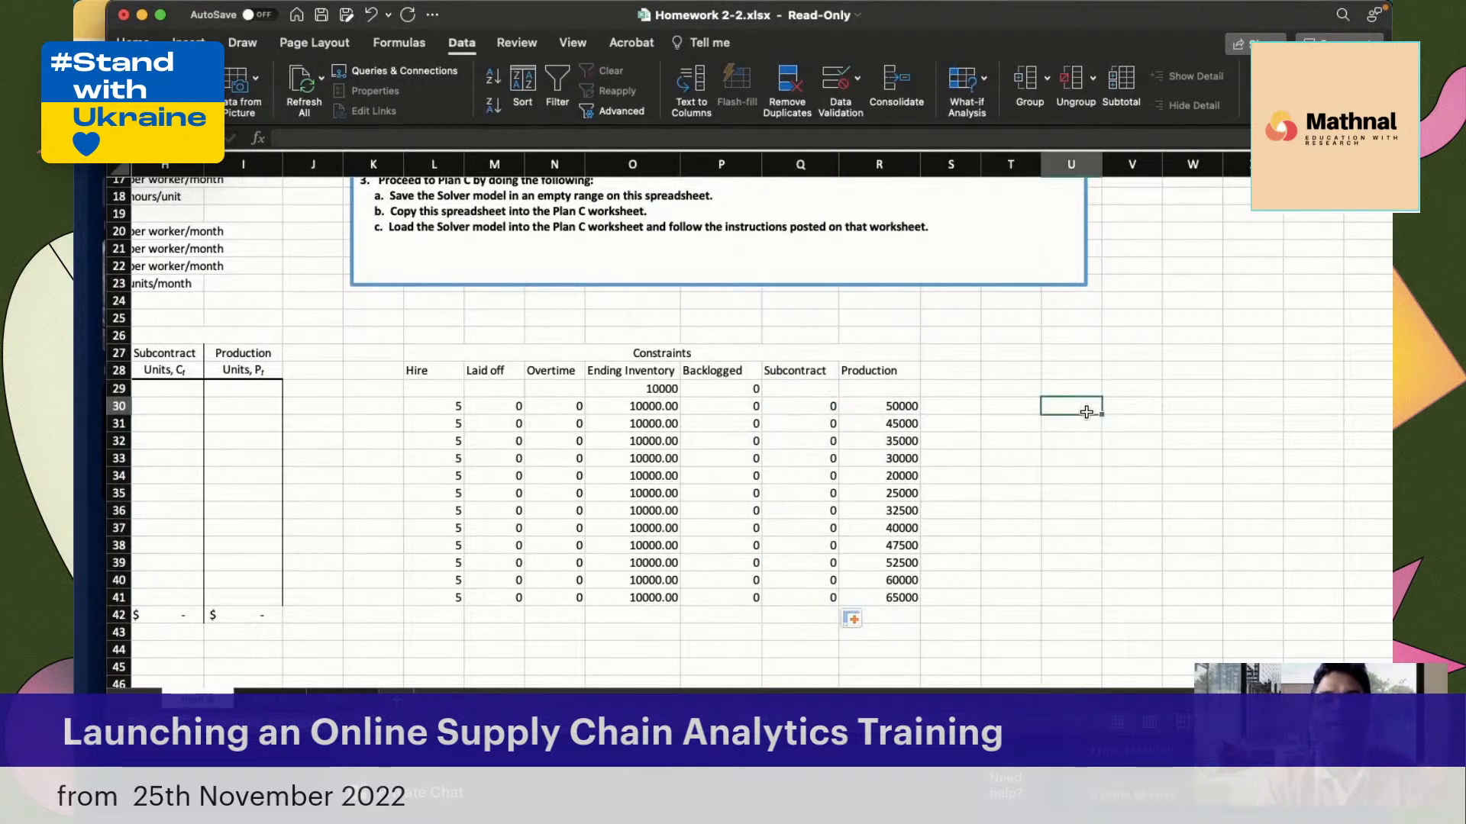
type("40000")
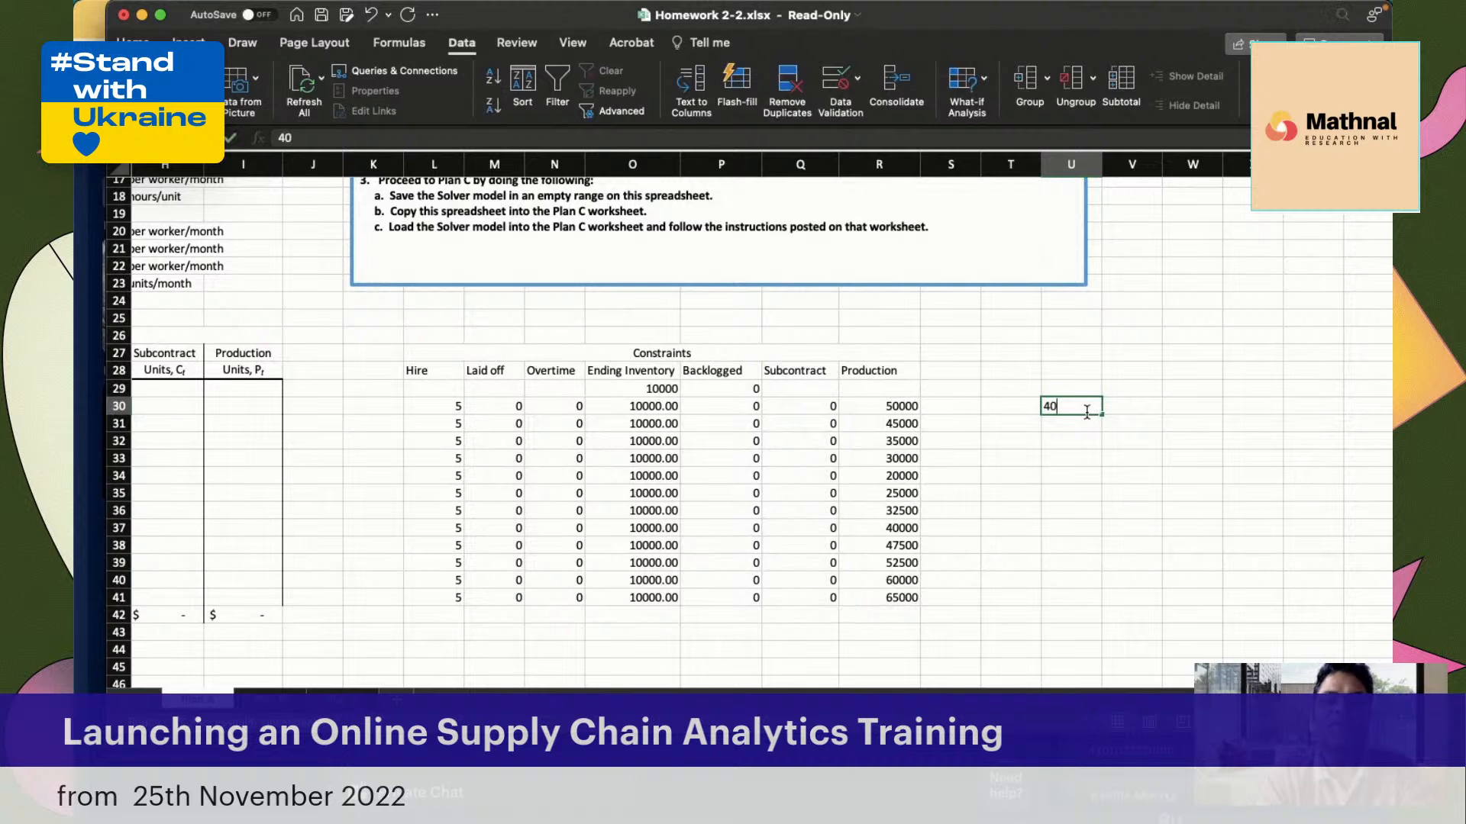
key("Return")
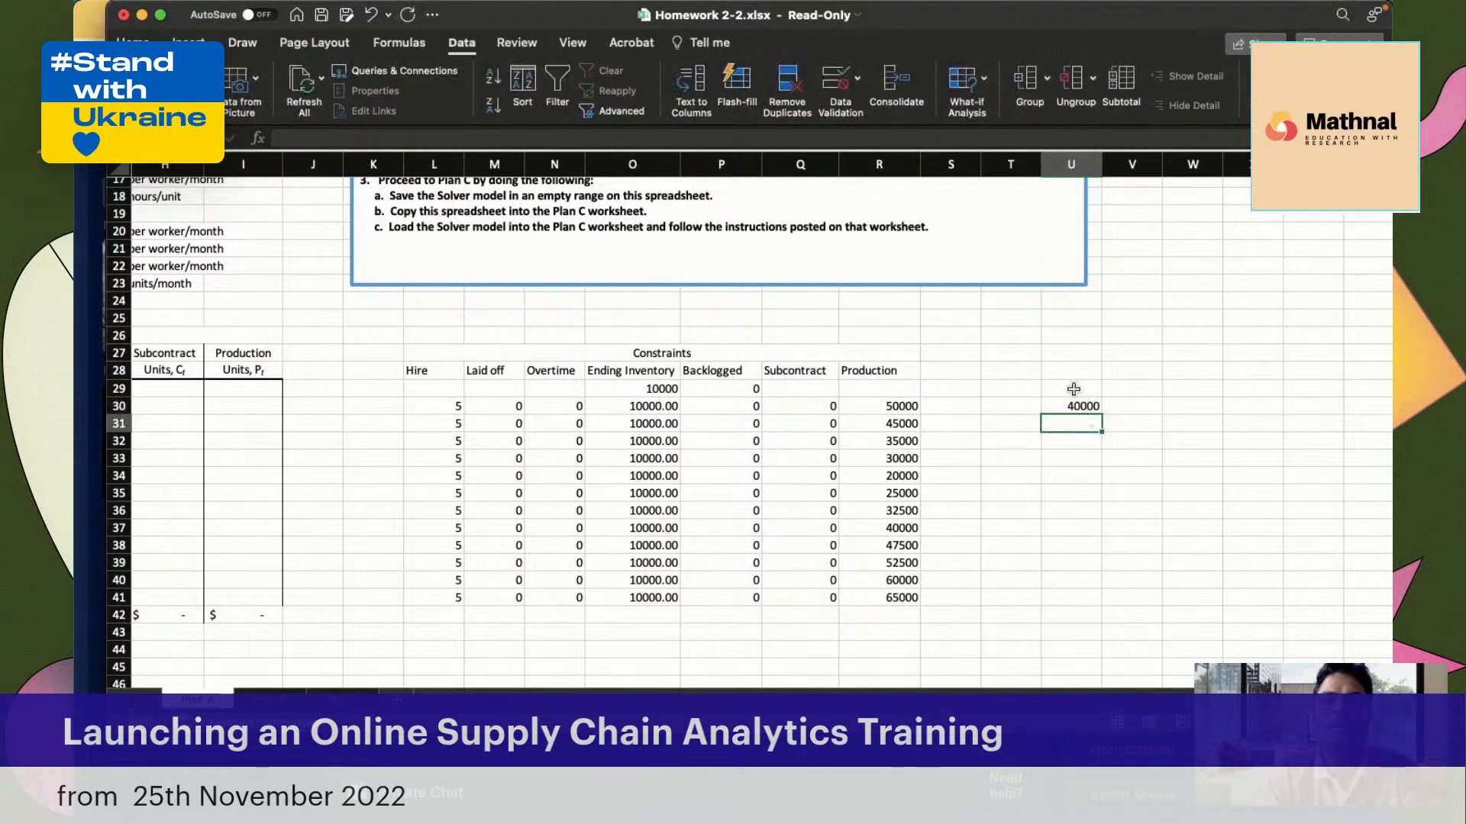
left_click(1072, 389)
type("50000")
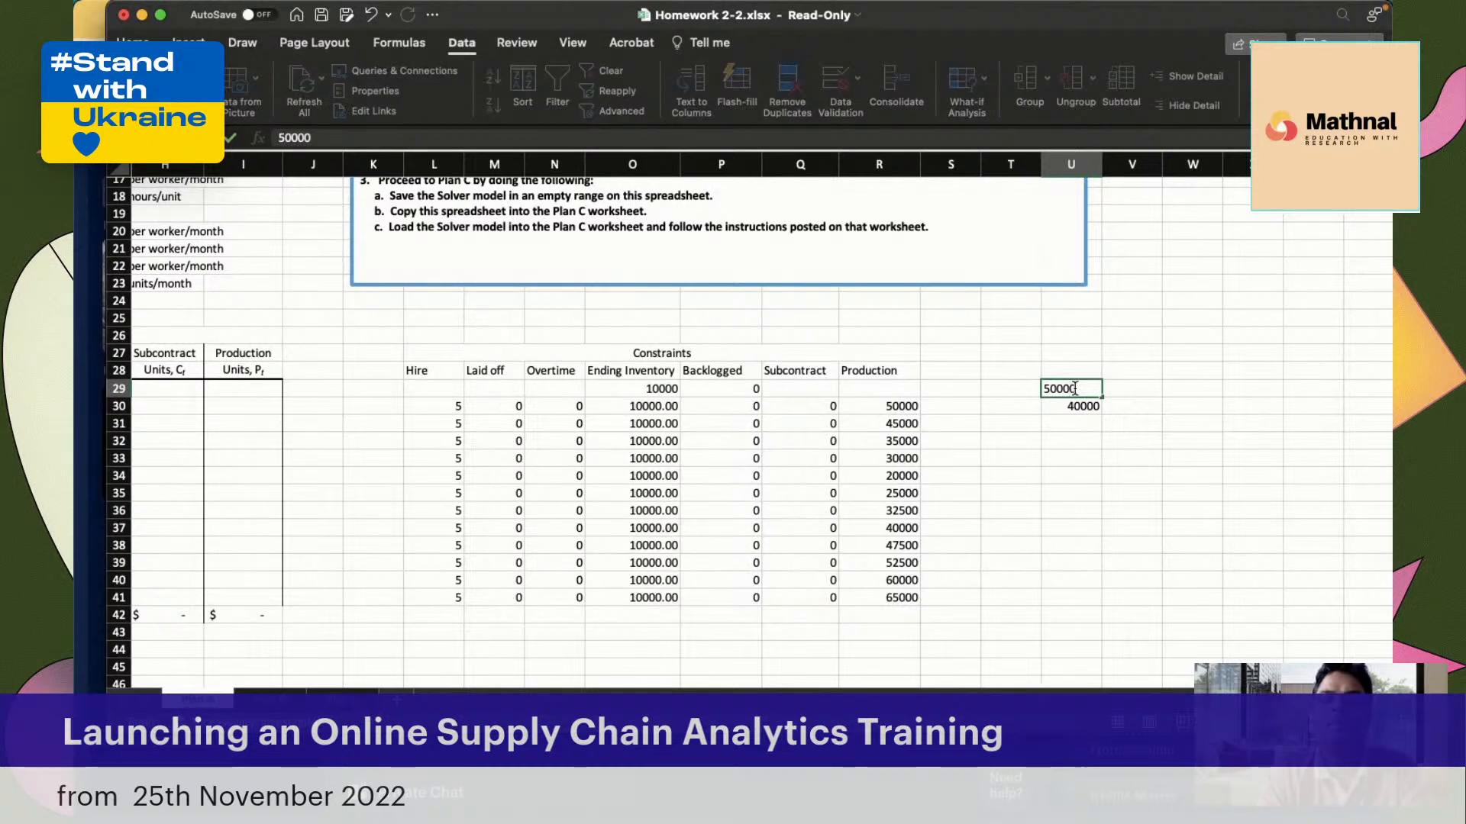
key("Return")
Calculate the difference between the two example values in U32 with the formula =U29-U30
left_click(1069, 441)
type("=")
left_click(1082, 389)
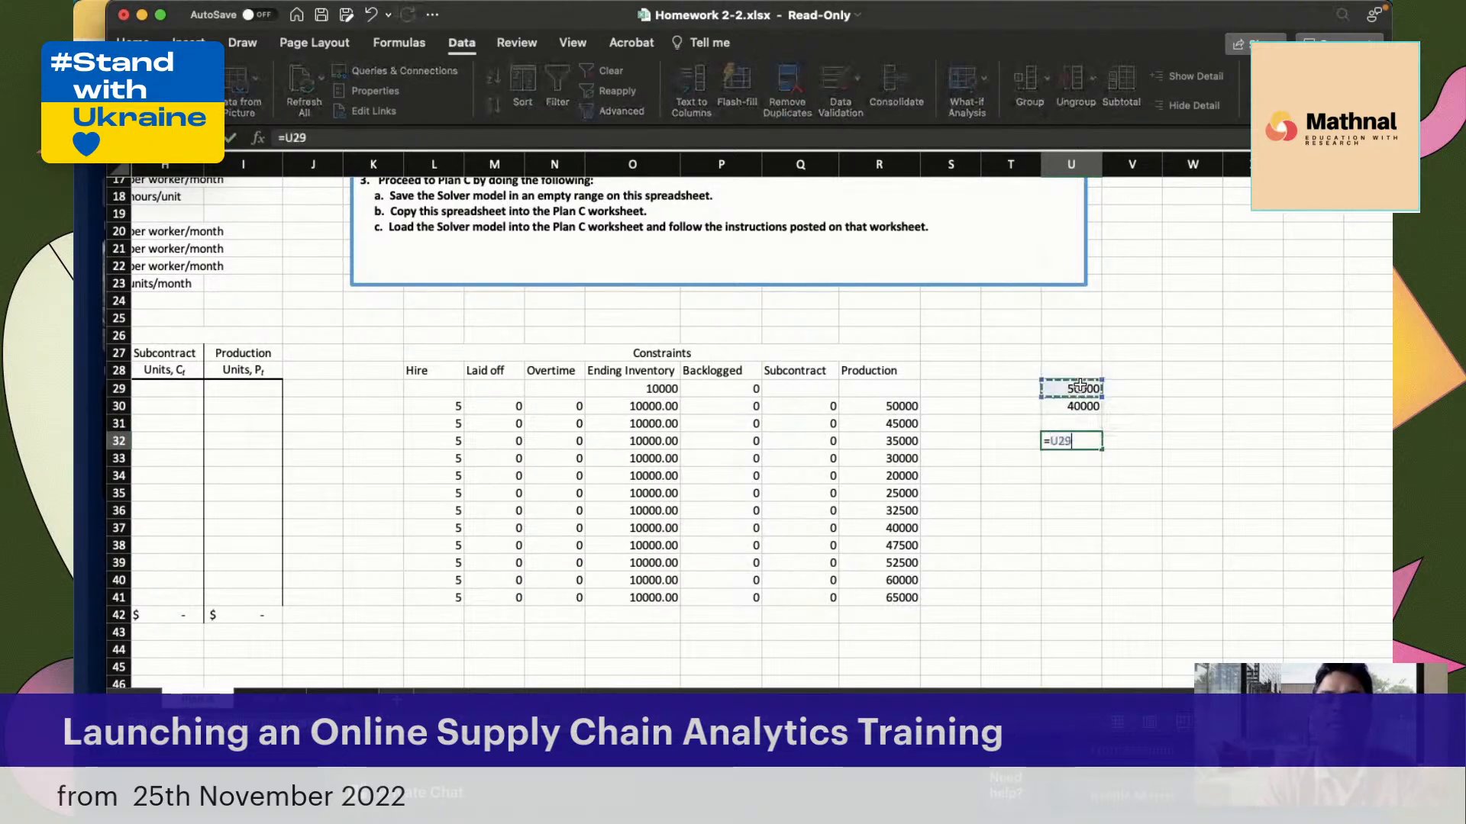
type("-")
left_click(1070, 406)
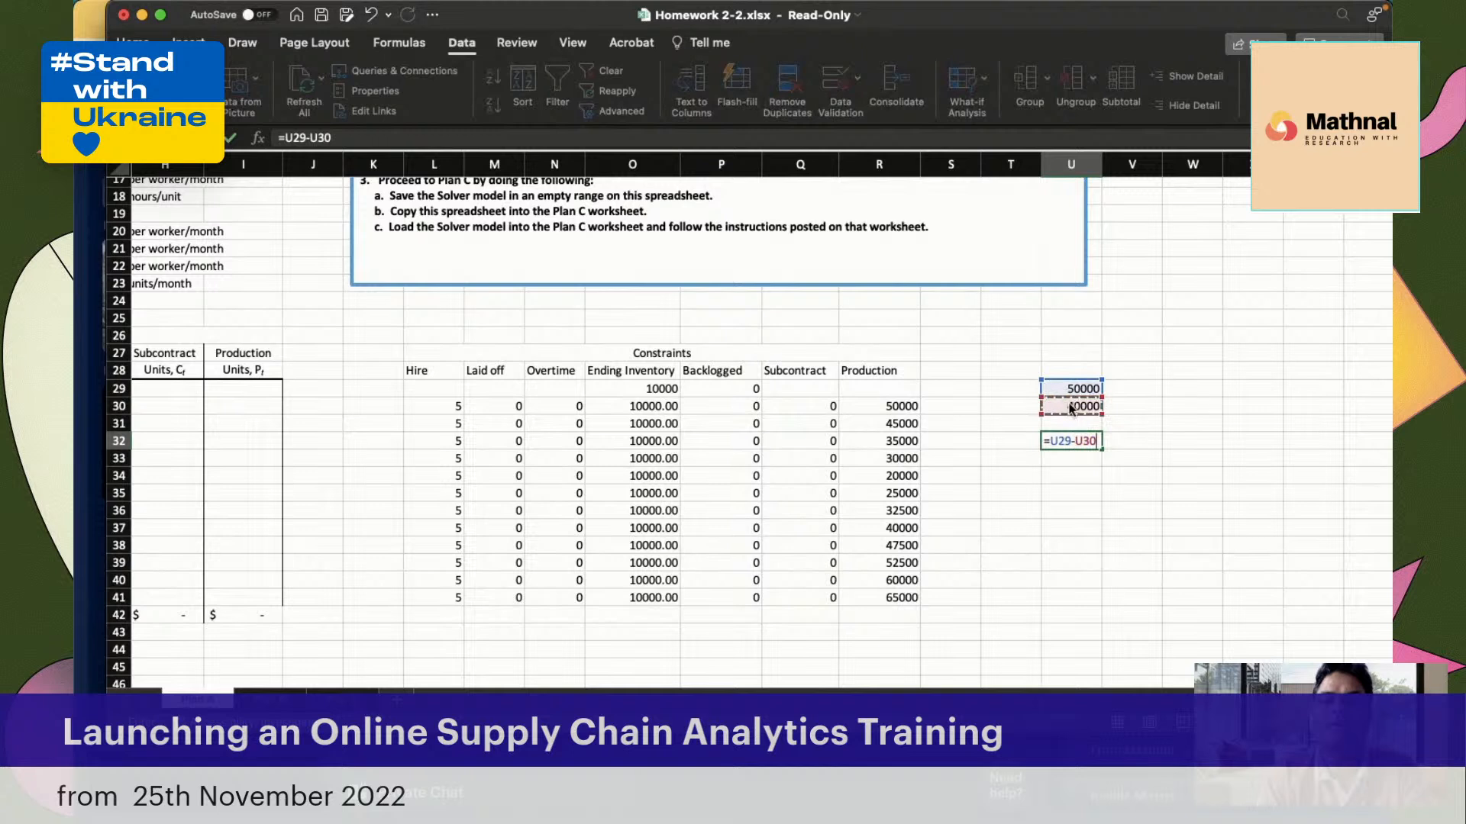
key("Return")
left_click(1070, 441)
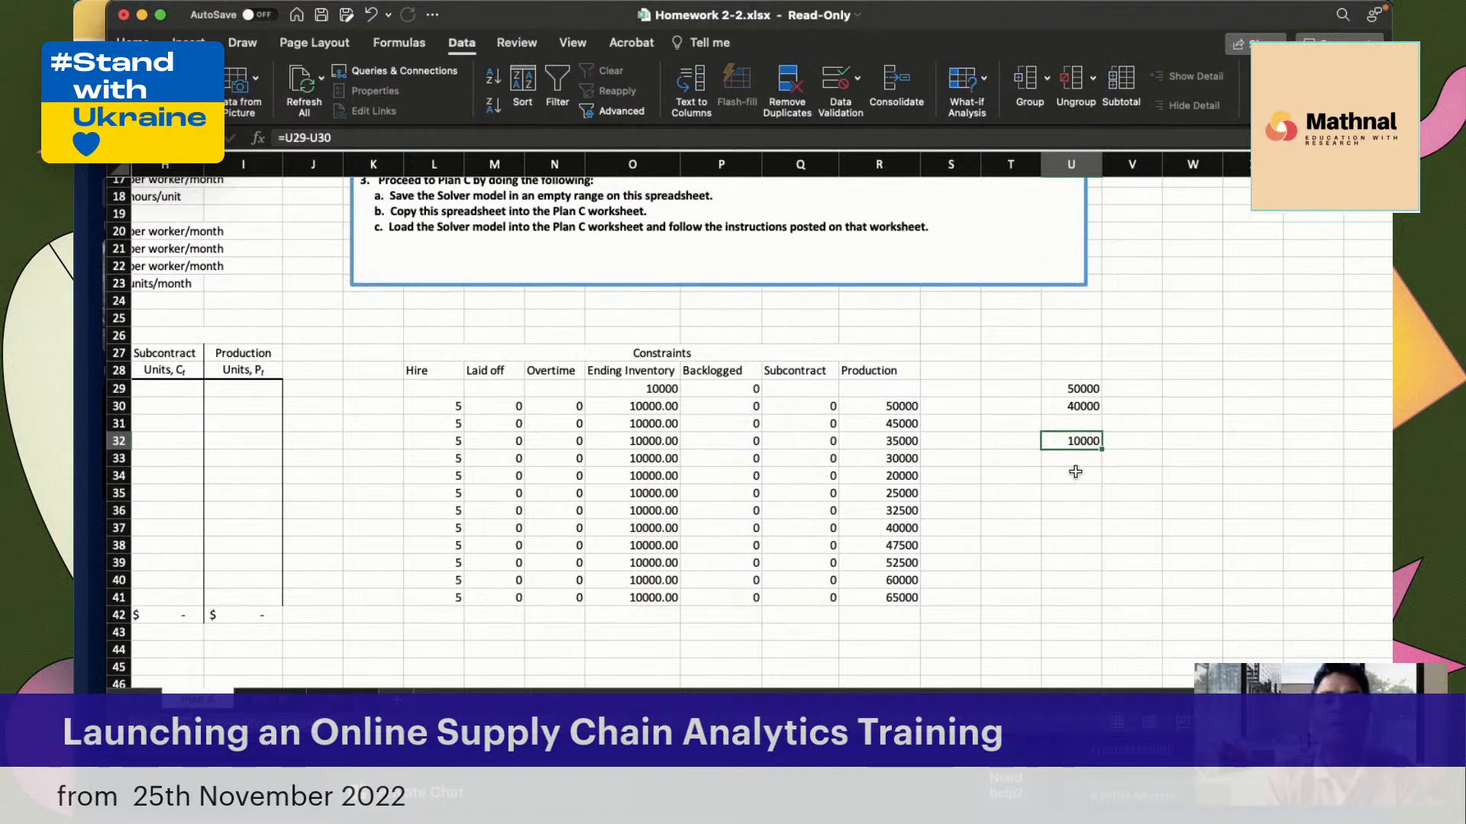
left_click(1075, 473)
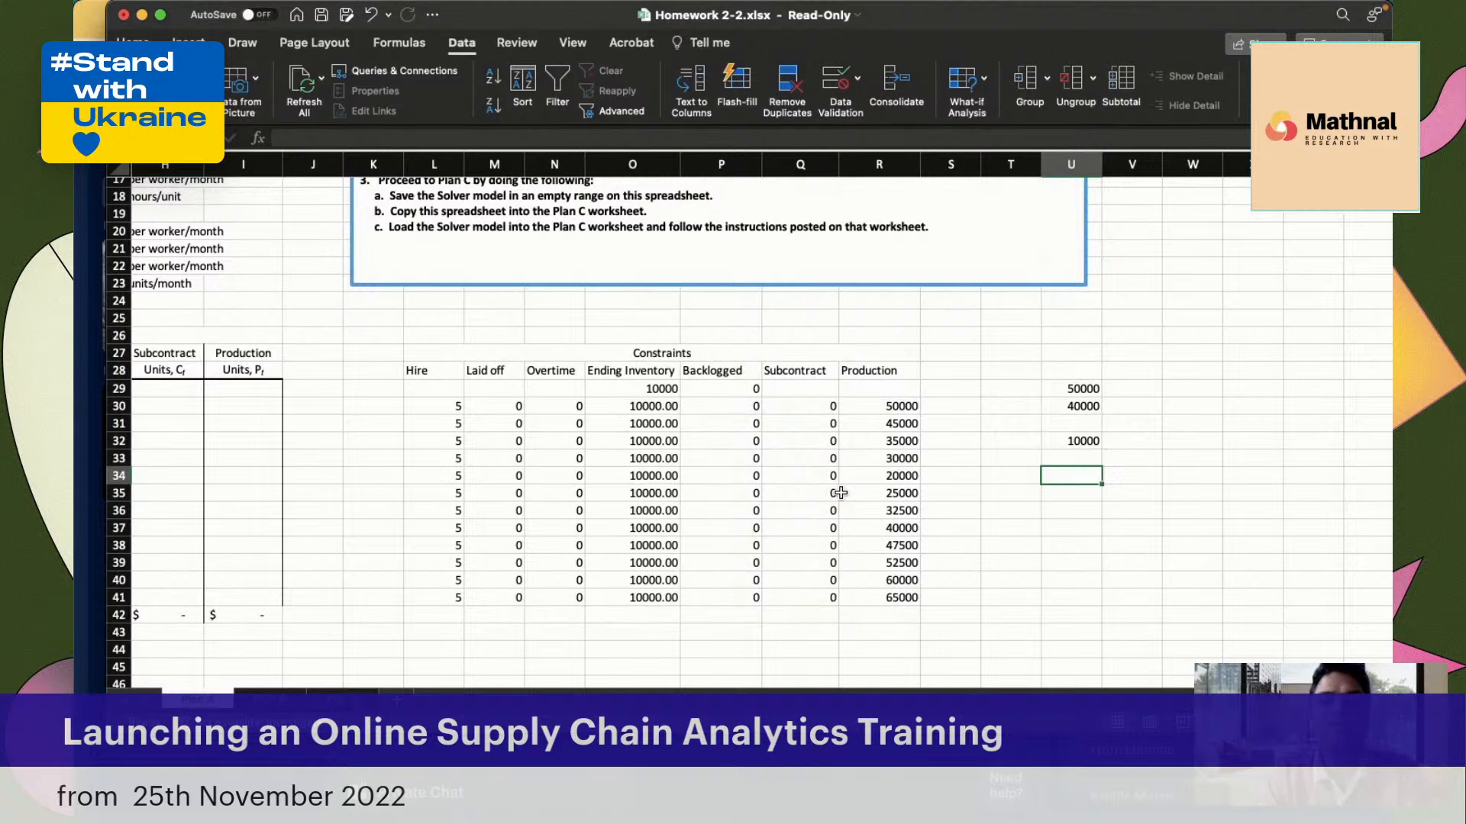
Set the January Overtime constraint in N30 to forecasted demand minus production with the formula =B30-R30
left_click(804, 406)
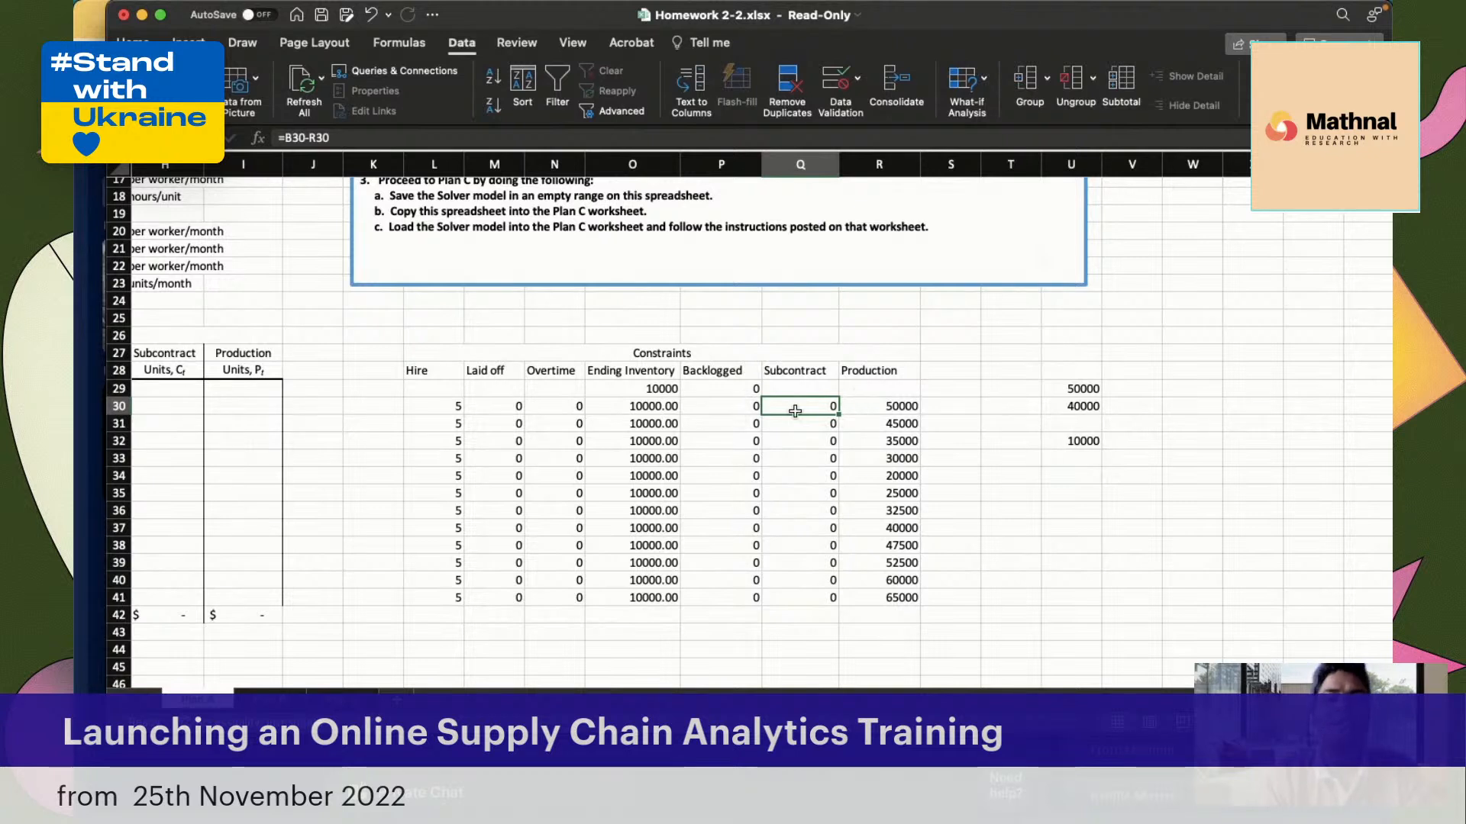
left_click(559, 404)
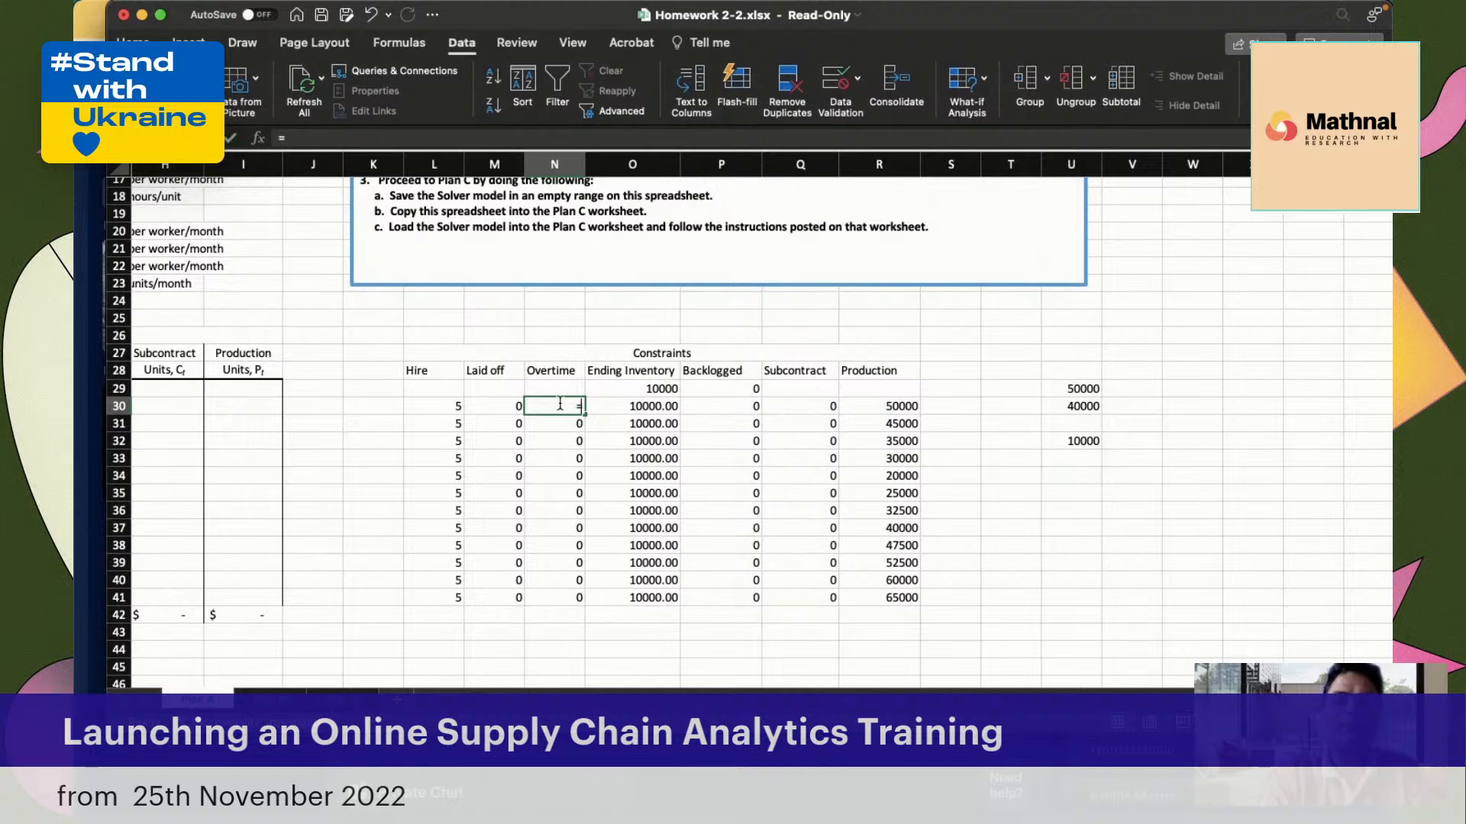
type("=")
scroll(457, 469, "left", 10)
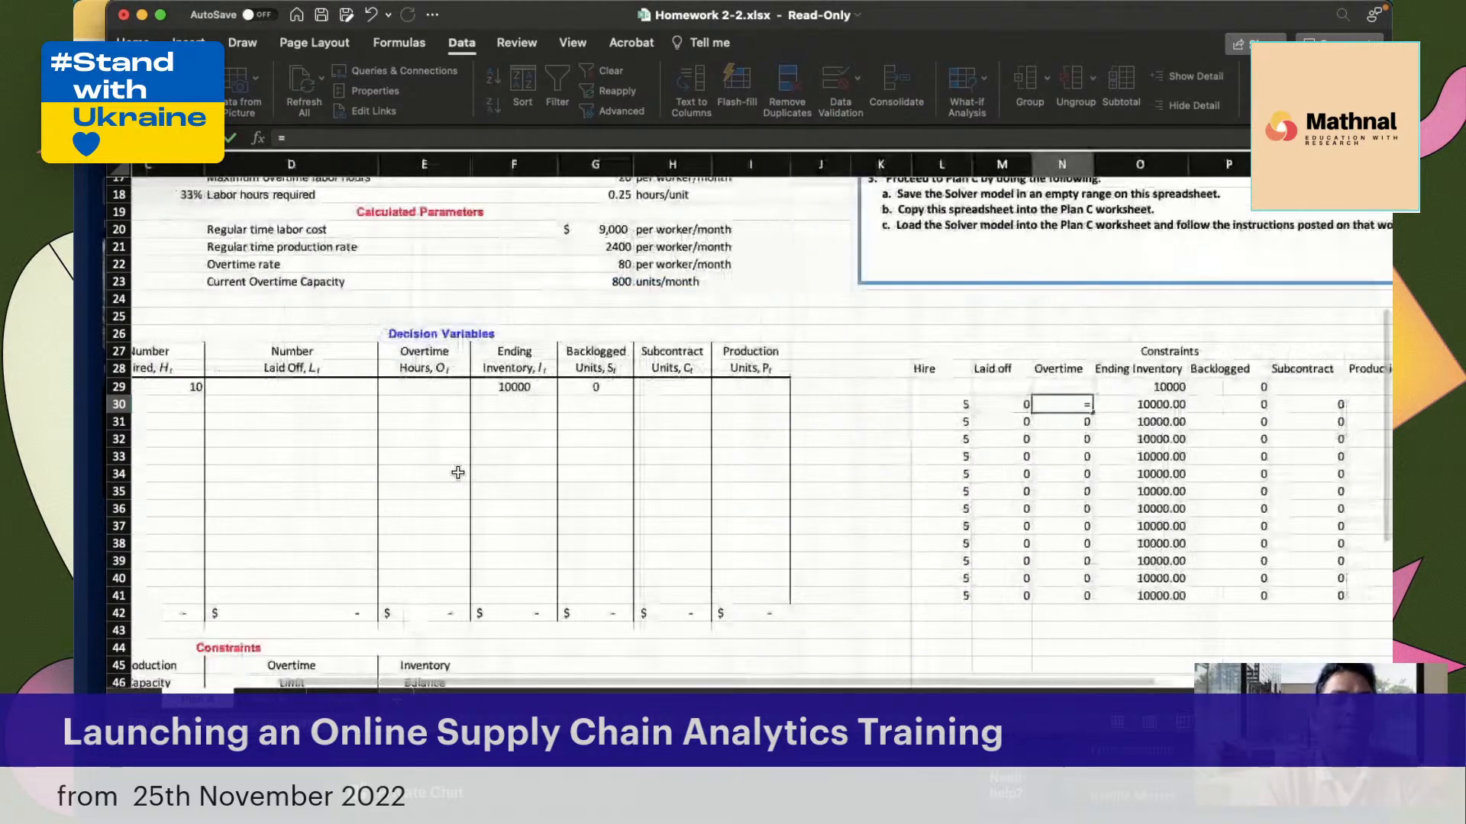
left_click(287, 405)
type("-")
scroll(925, 441, "right", 6)
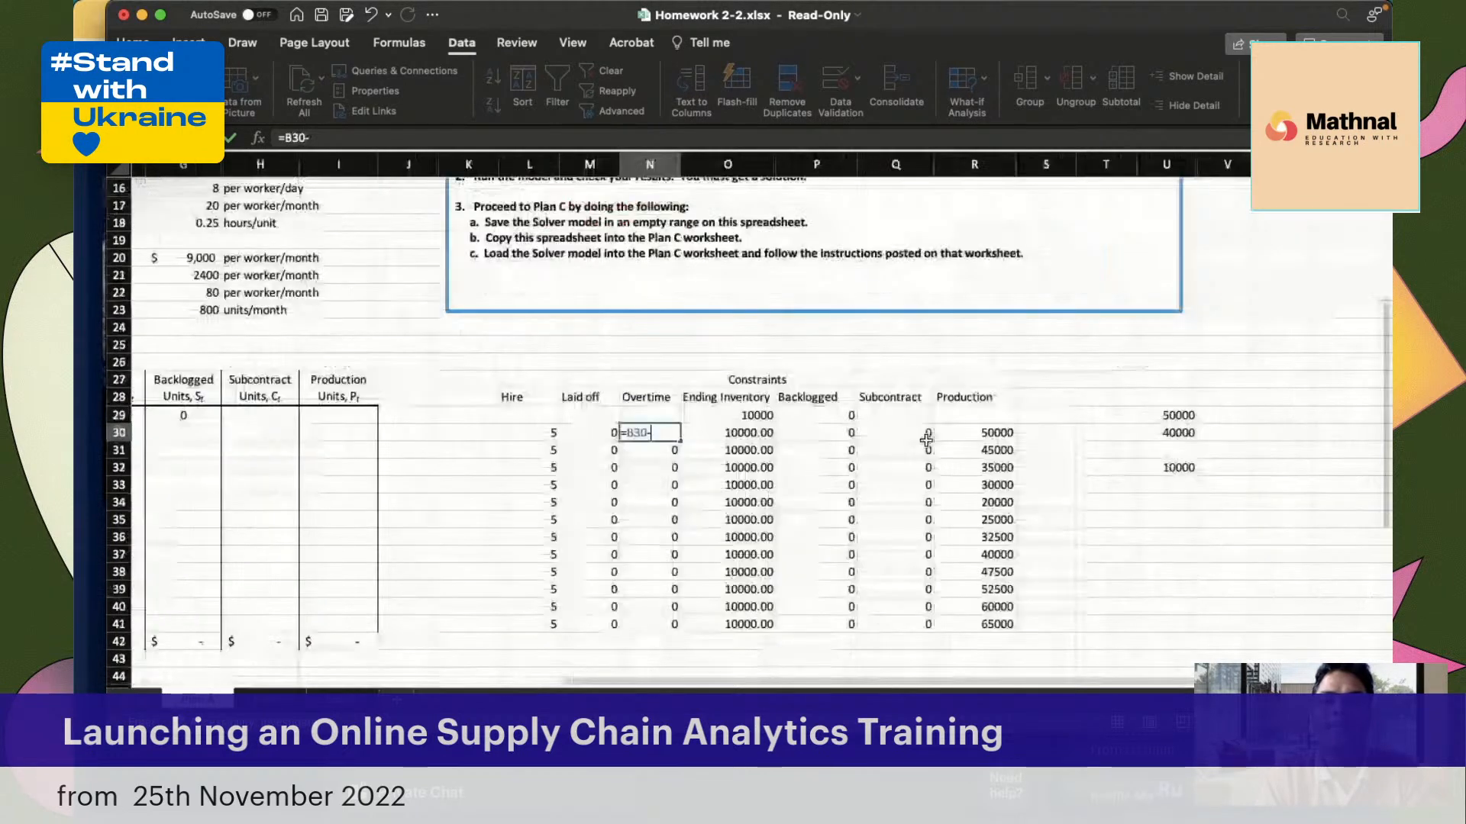
left_click(926, 437)
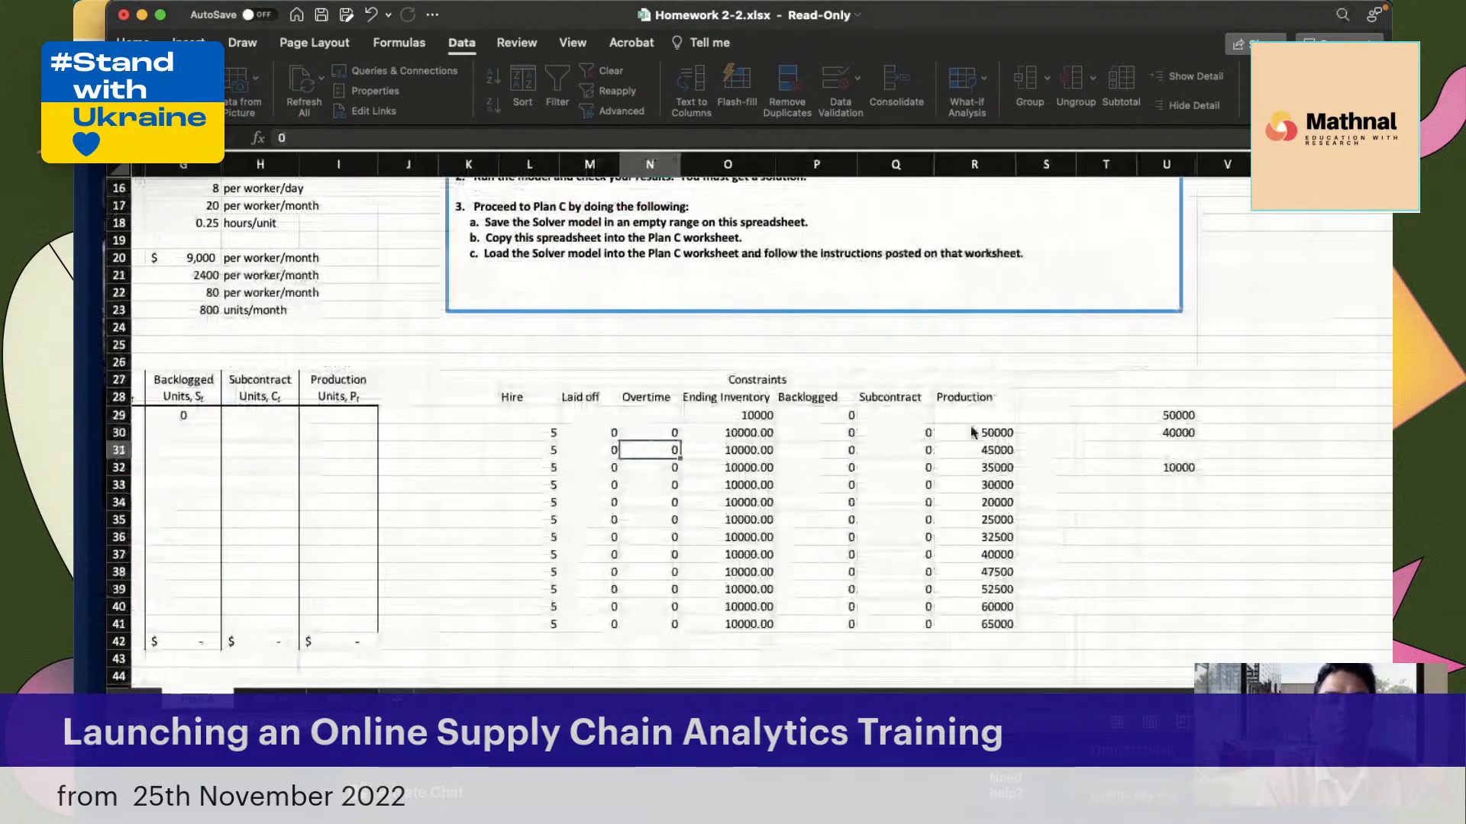
Confirm the January Overtime constraint formula and copy it from N30 down through the December row, N41
key("Return")
left_click(668, 432)
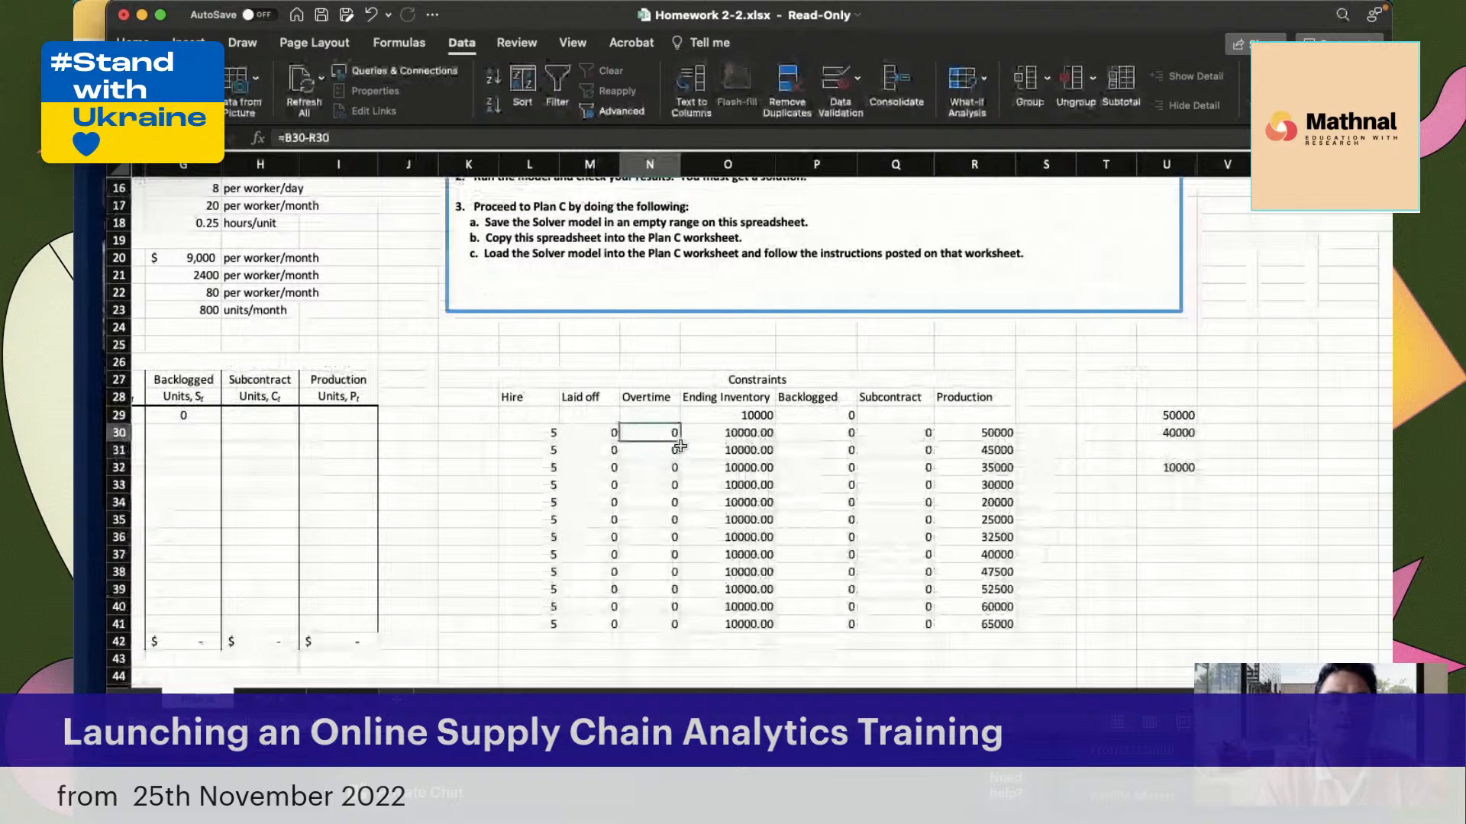
left_click_drag(679, 447, 679, 631)
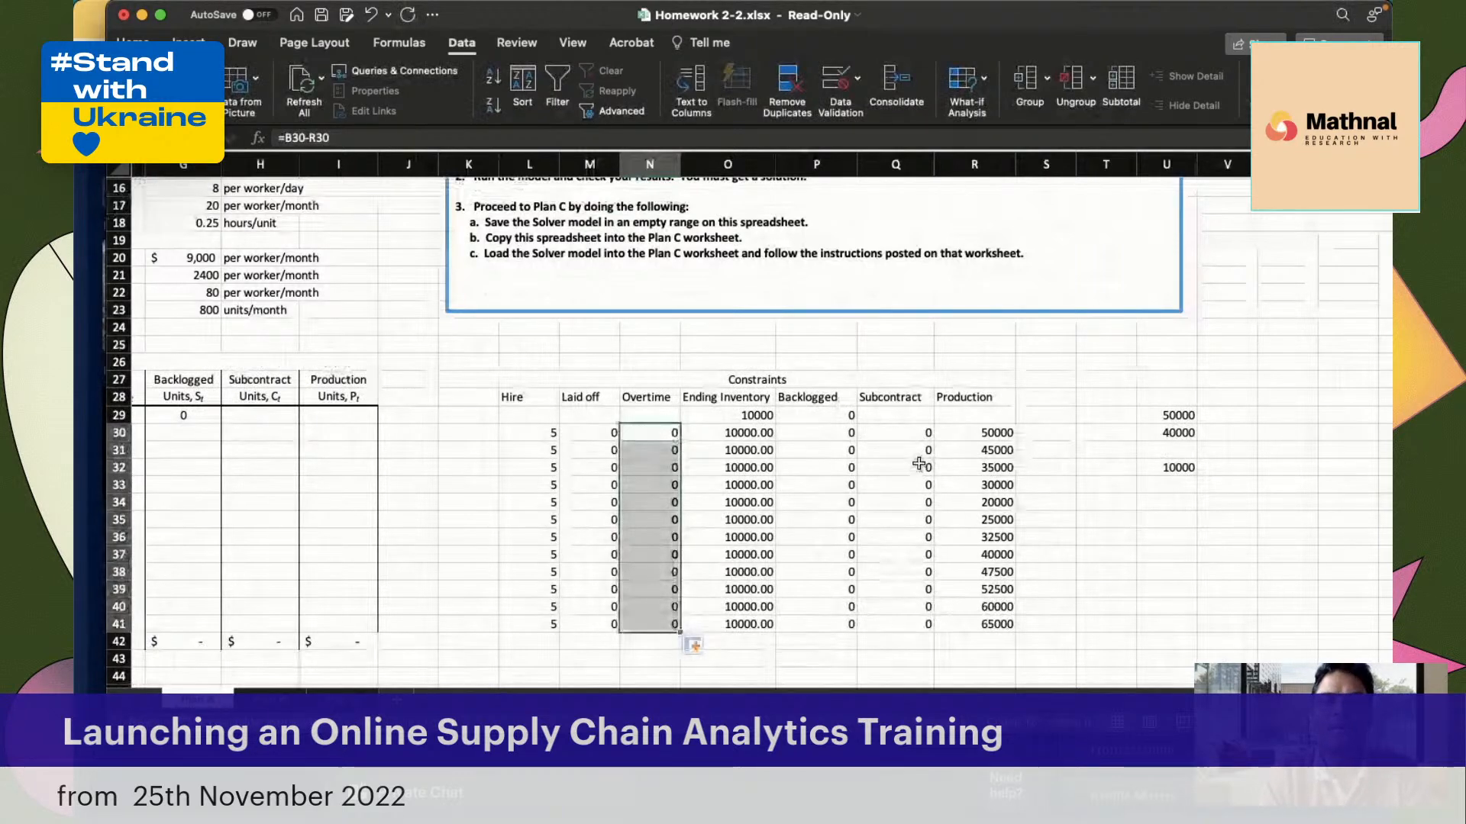
Examine the constraints table's formulas and values for Overtime, Backlogged, Production, Subcontract and Laid off
left_click(660, 433)
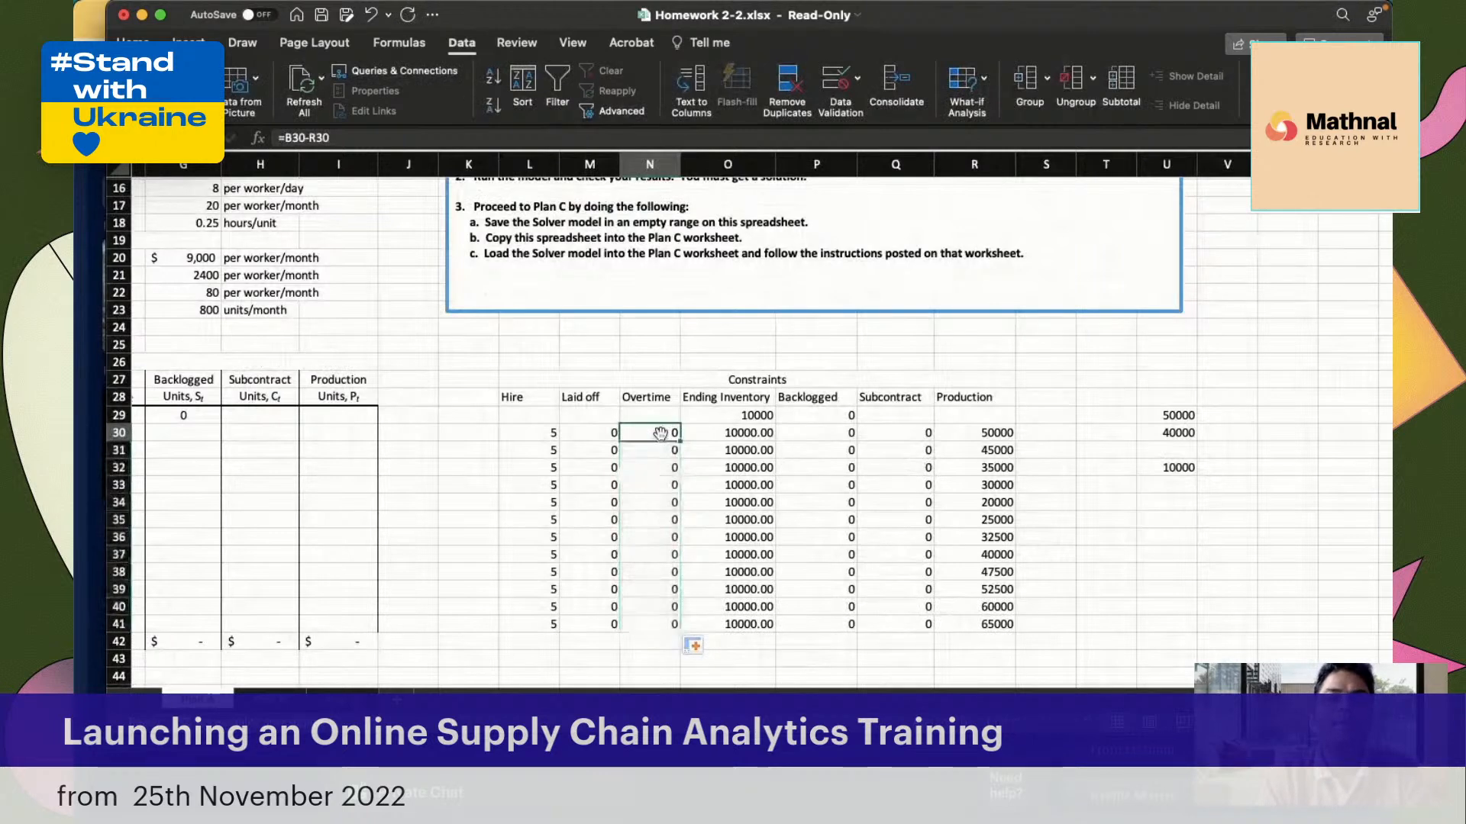
left_click(835, 418)
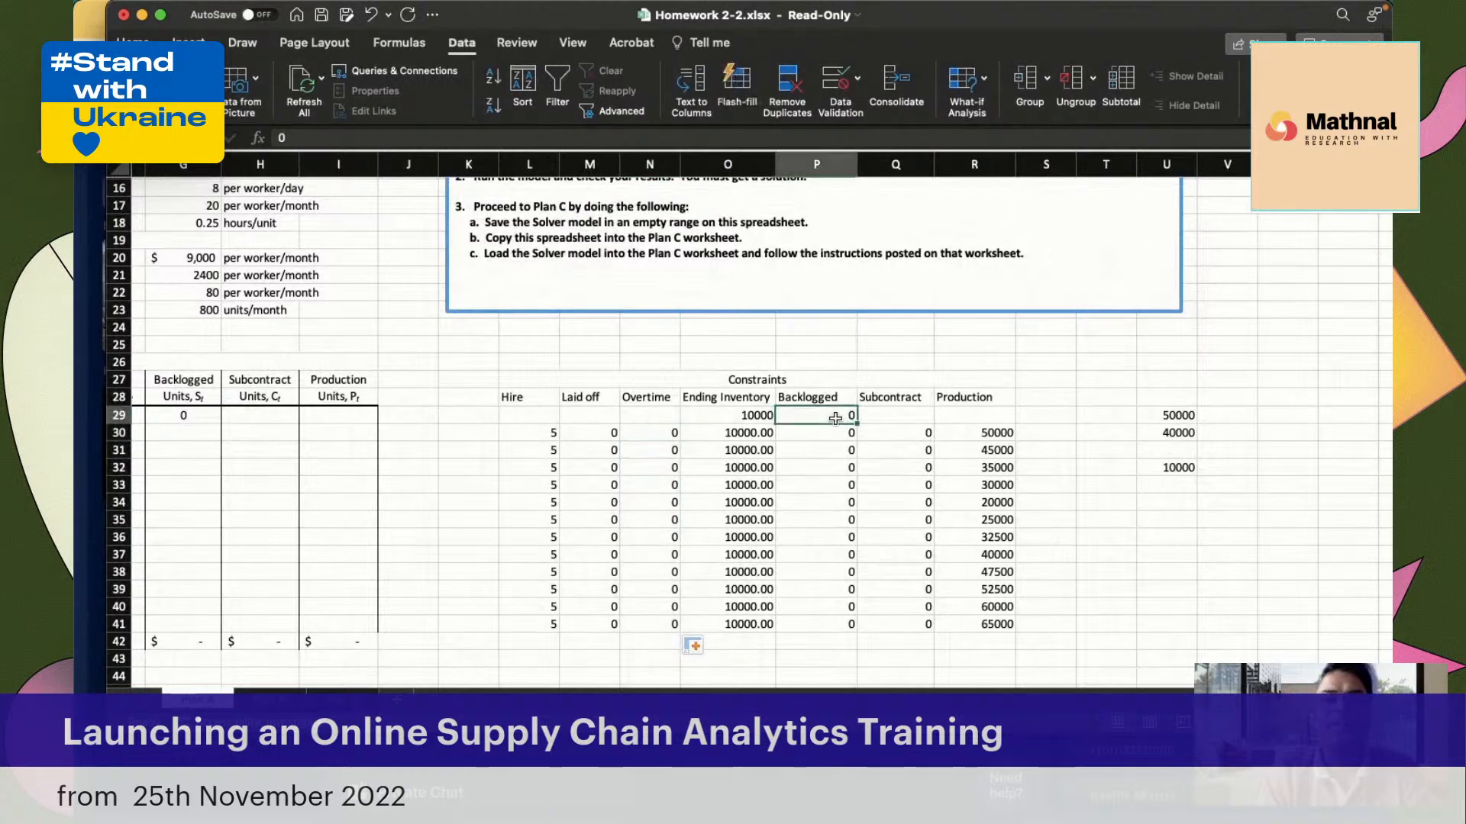
left_click(832, 440)
left_click(832, 467)
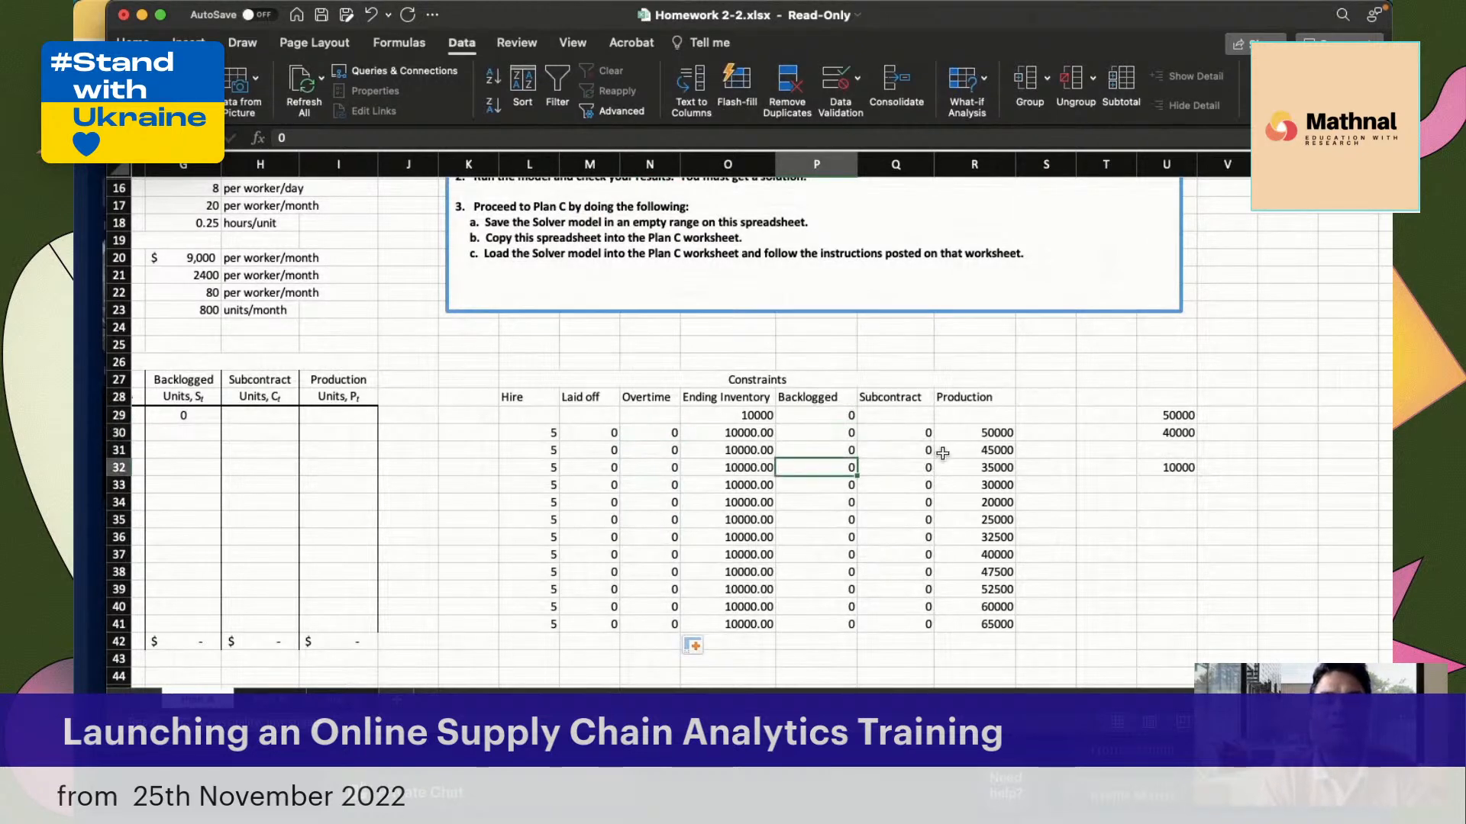
left_click(989, 433)
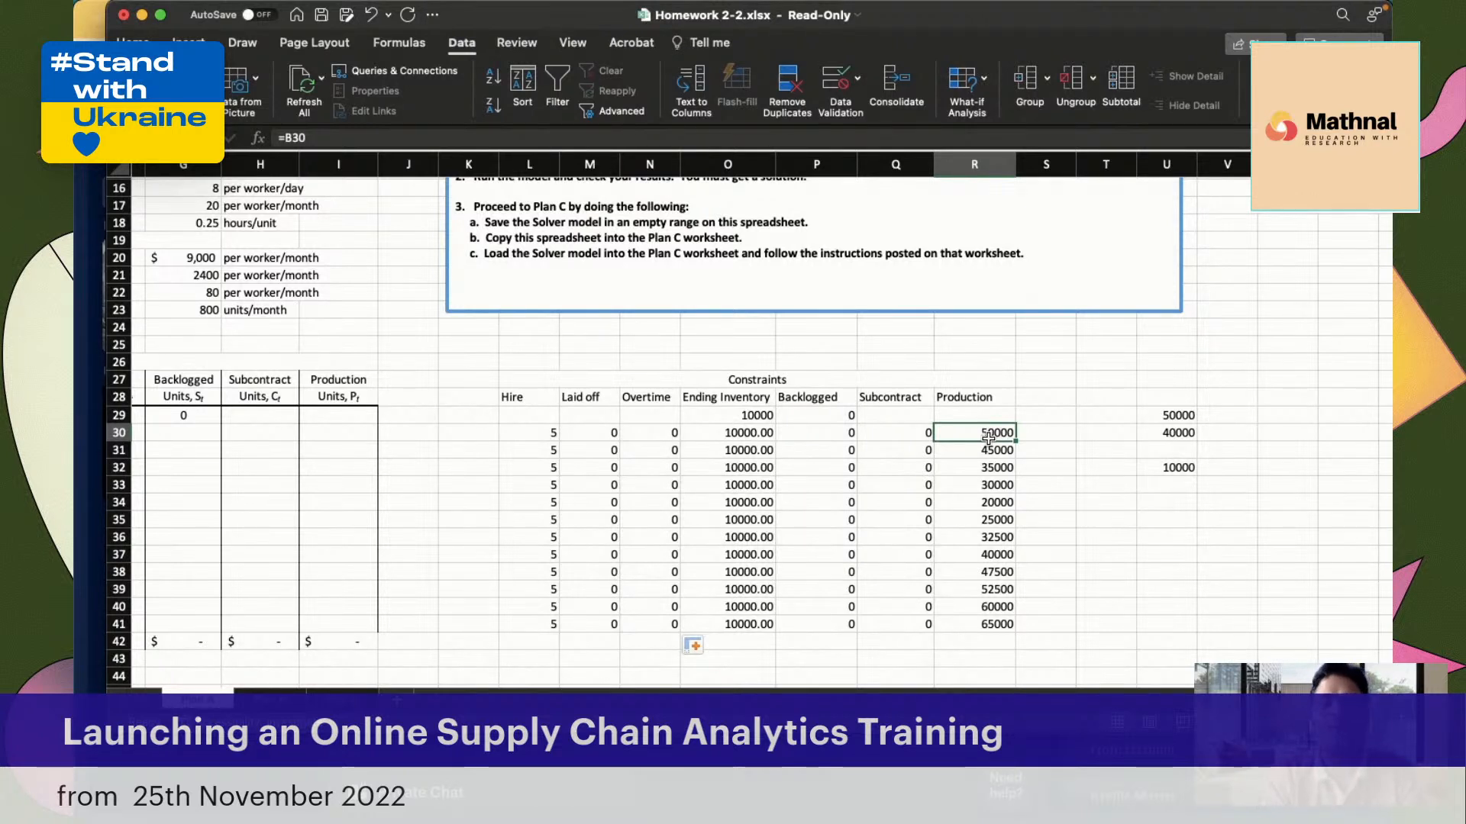
left_click(807, 448)
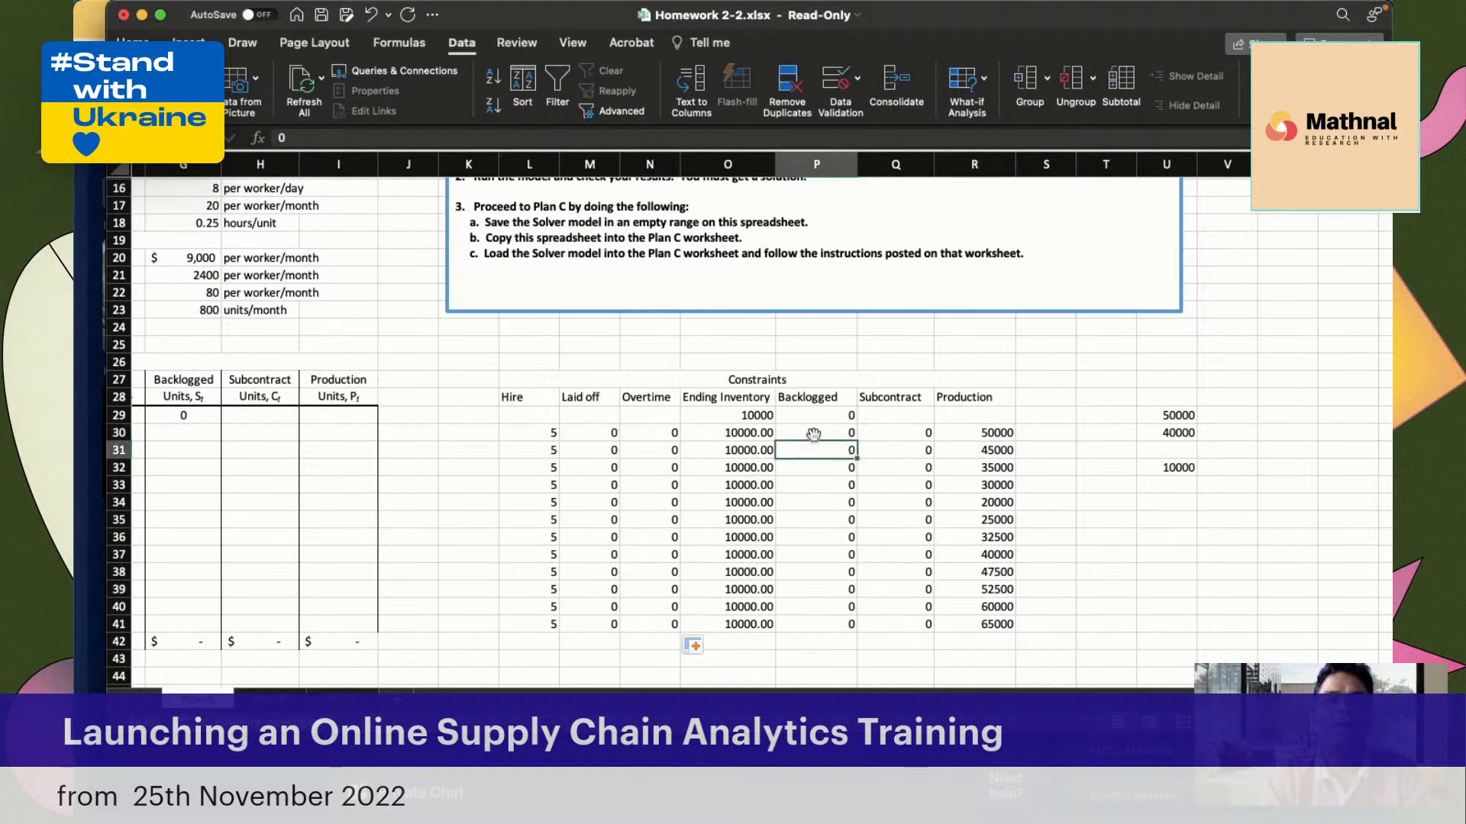
left_click(819, 468)
left_click(821, 513)
left_click(822, 554)
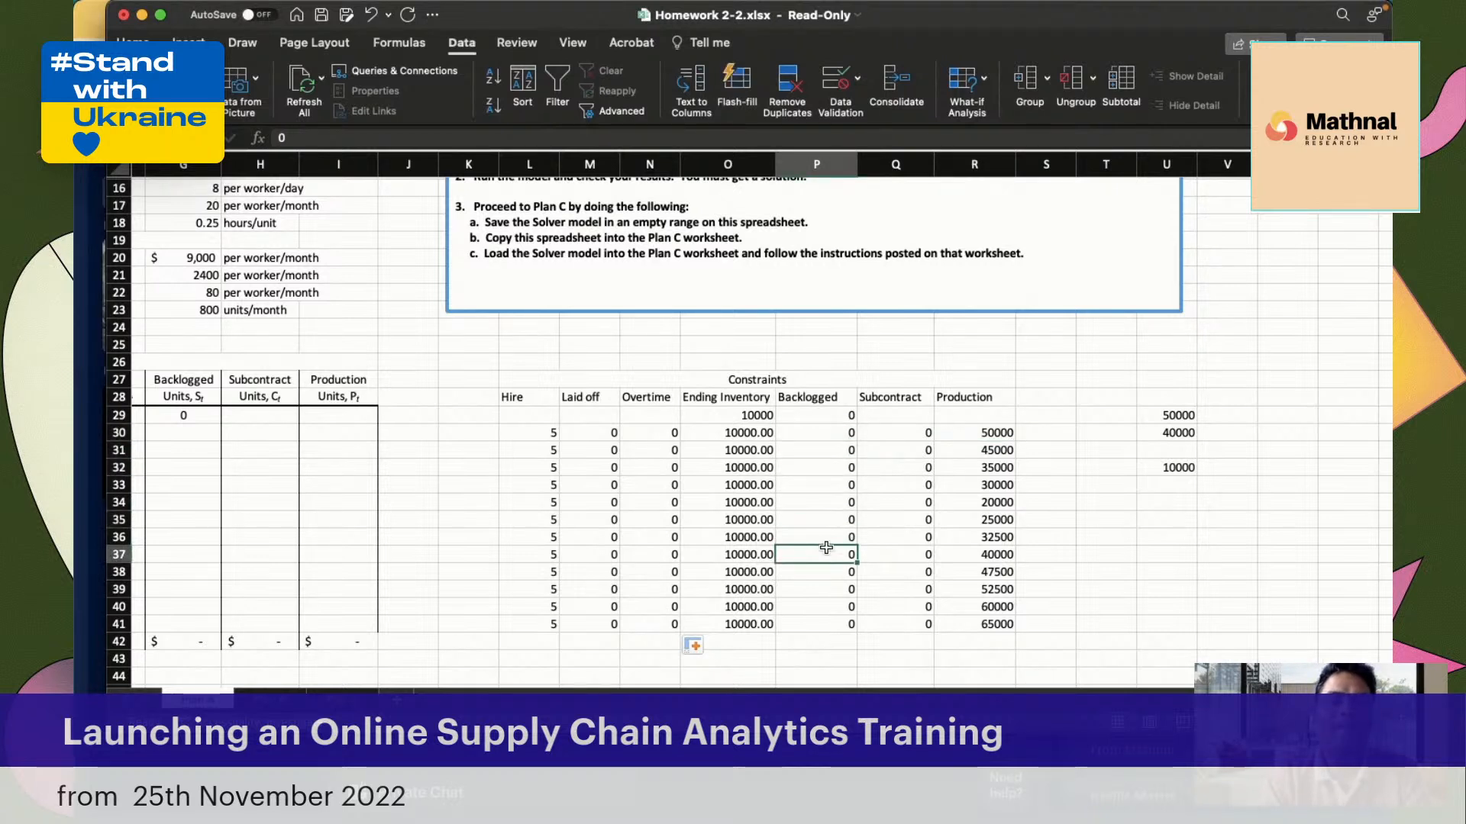
left_click(906, 429)
left_click(656, 431)
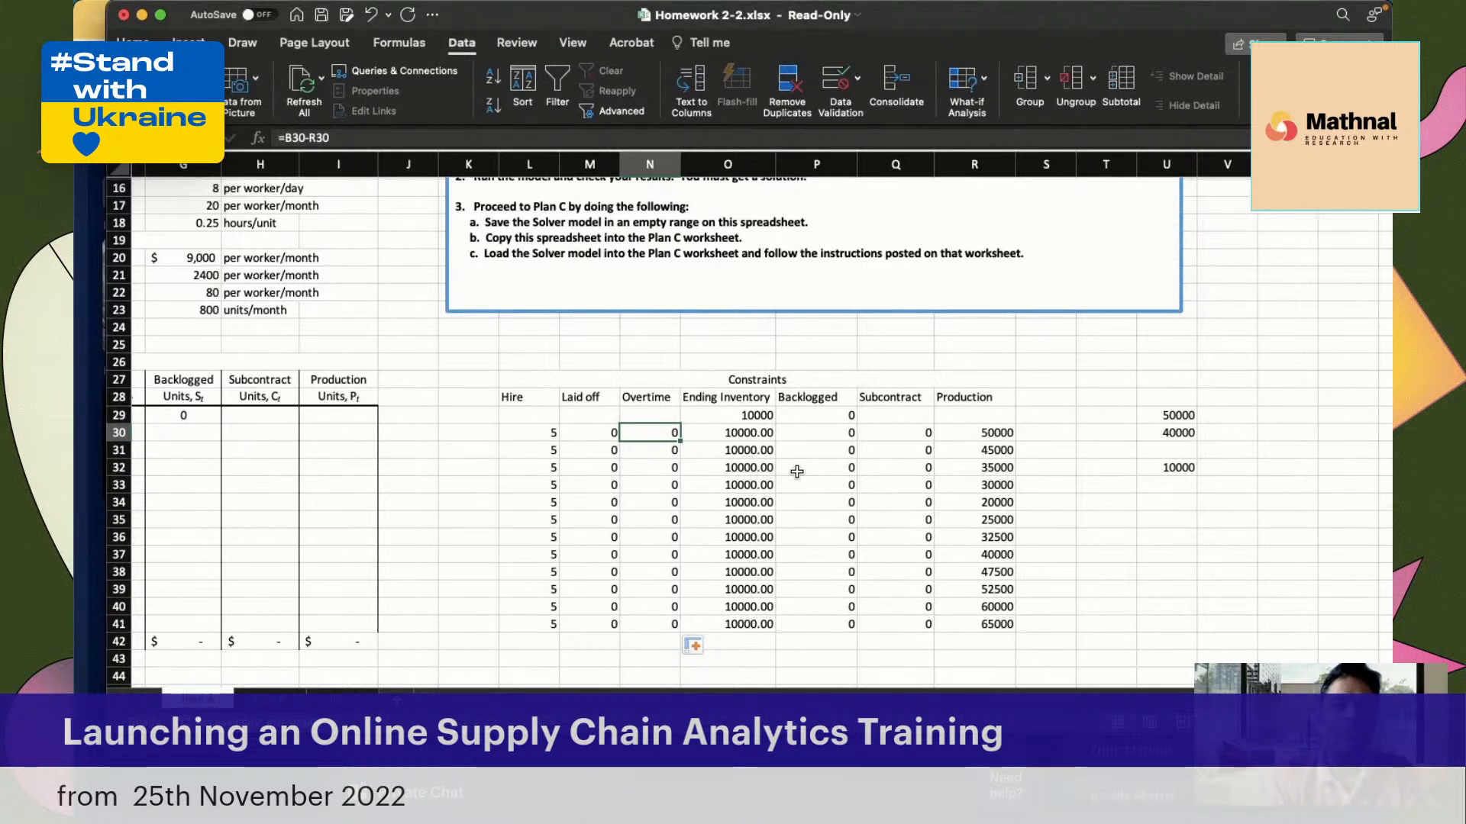
left_click(600, 435)
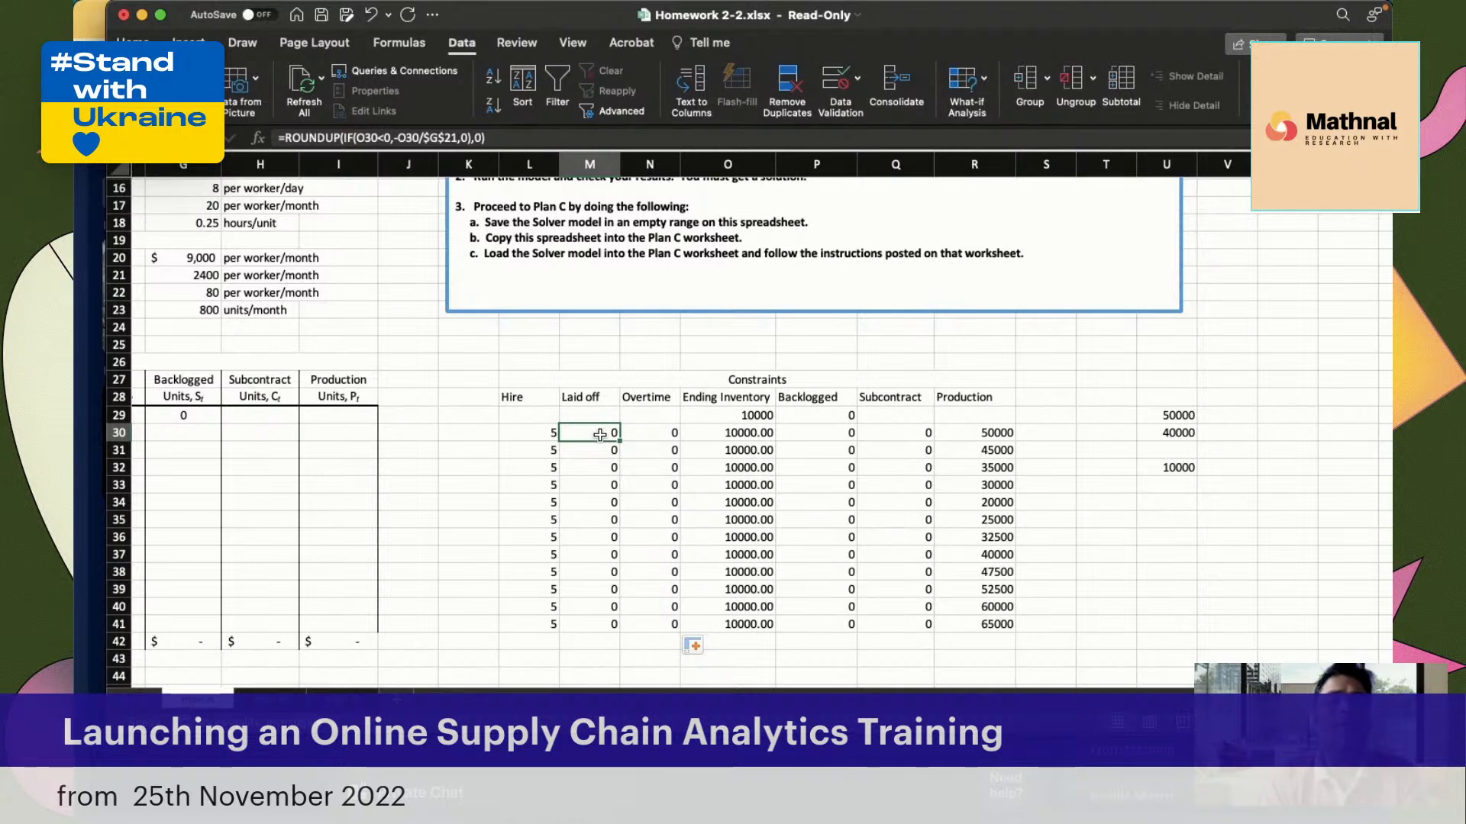
Try the January Ending Inventory constraint in O30 as production plus subcontract minus prior backlog and demand, with =R30+Q30+-P29-B30
left_click(738, 433)
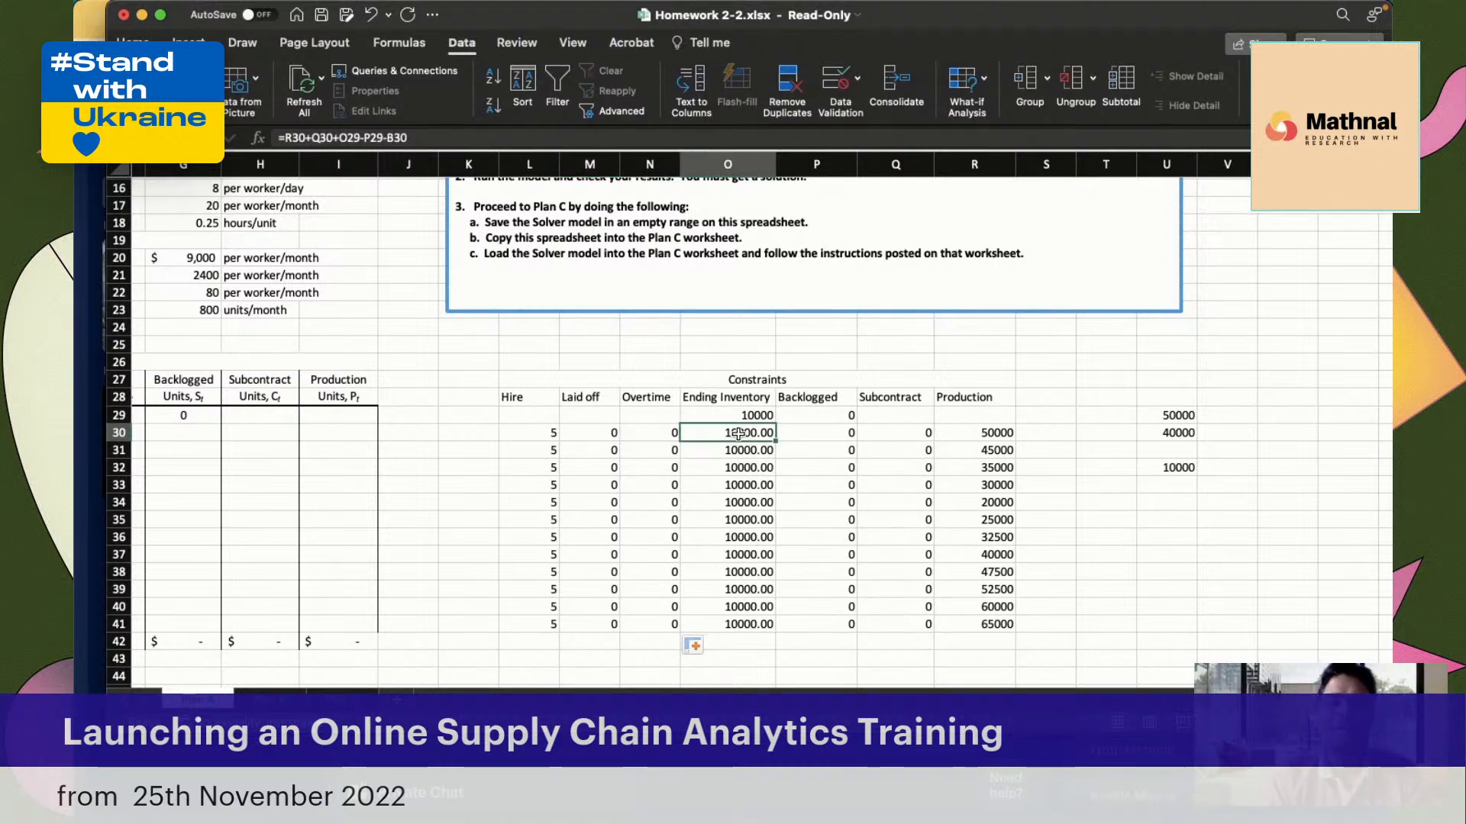
type("=")
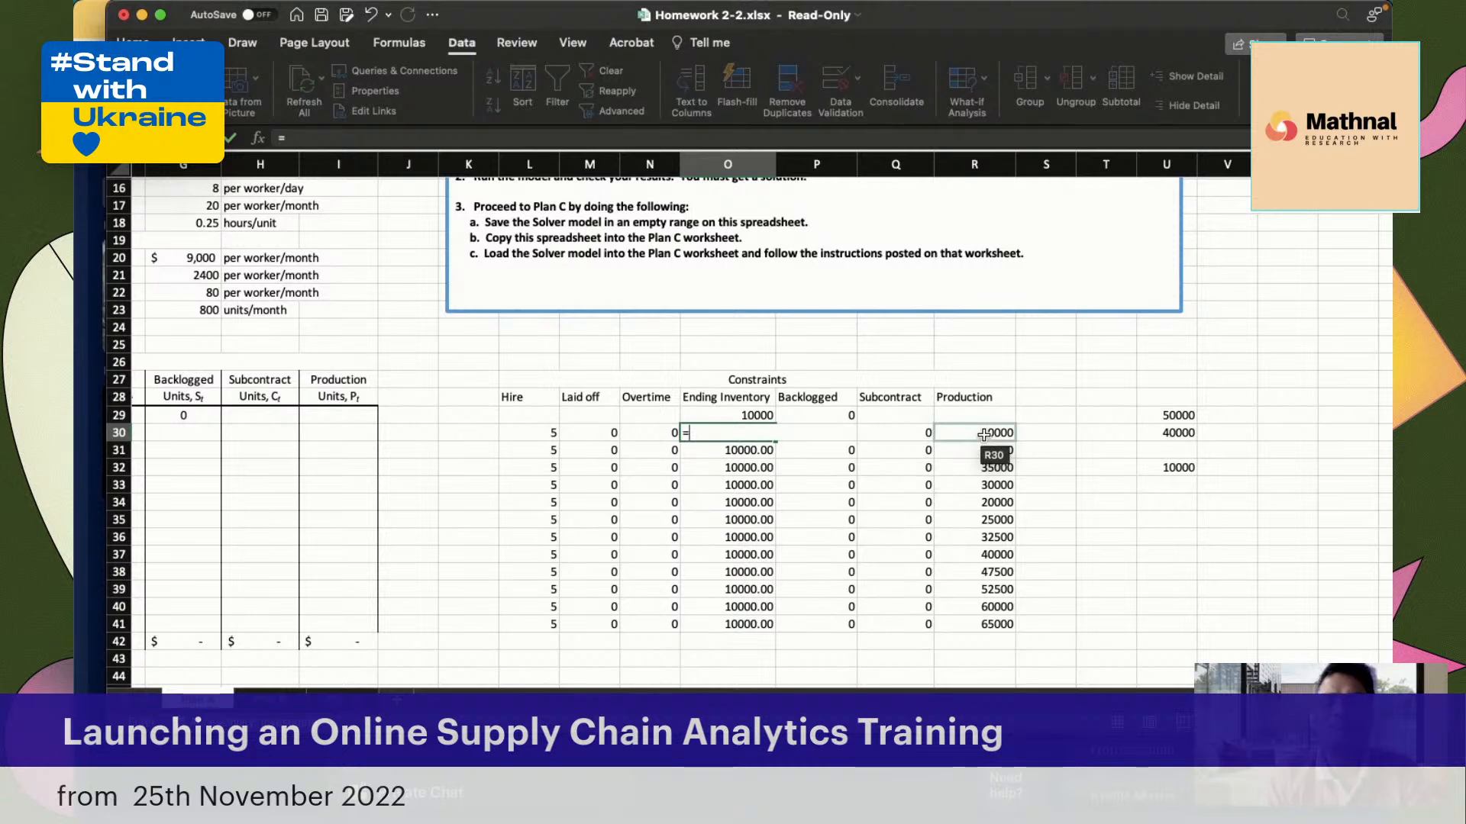
left_click(984, 434)
type("+")
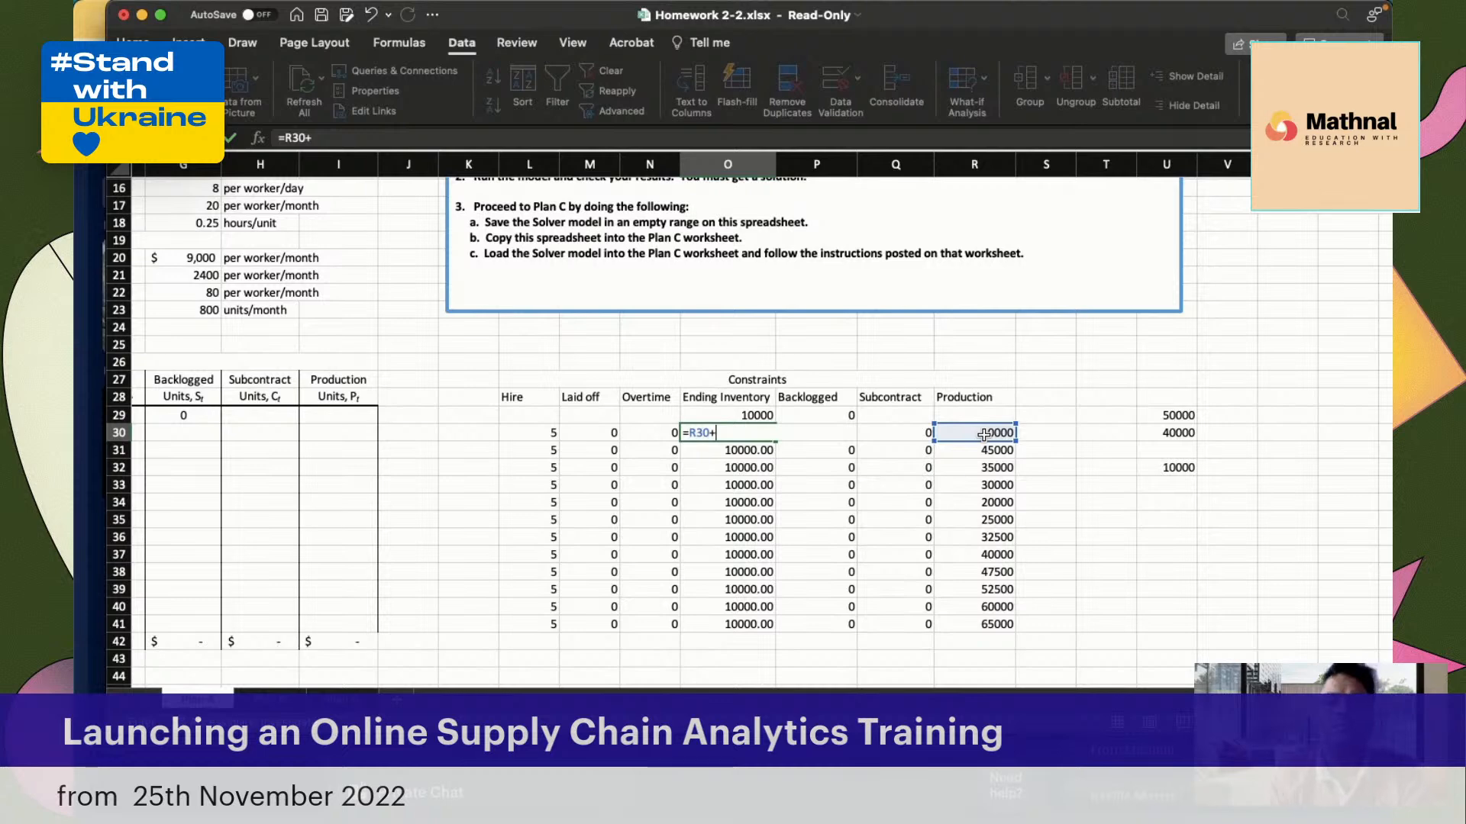
left_click(904, 432)
type("+")
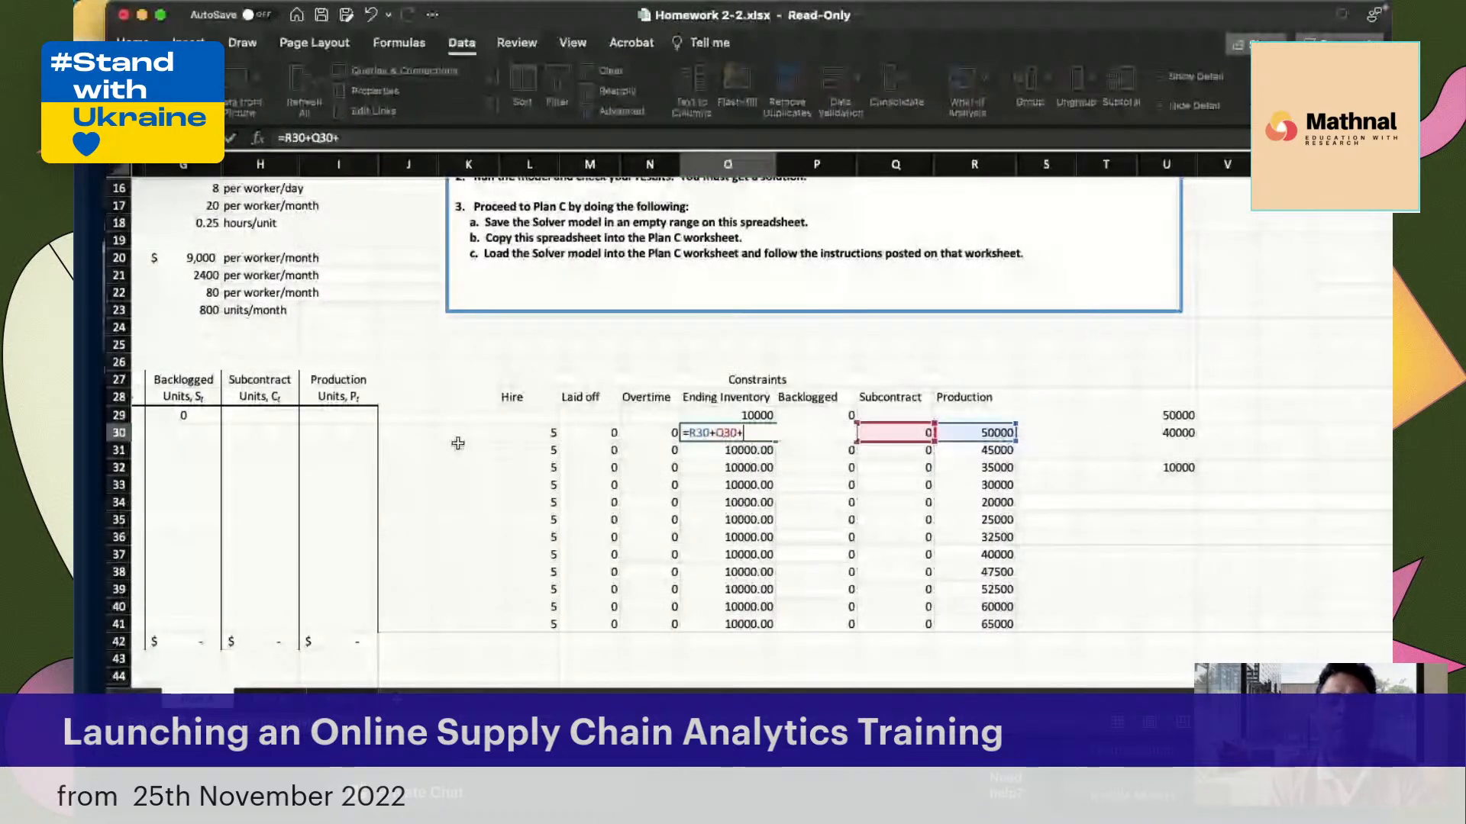
scroll(458, 443, "left", 4)
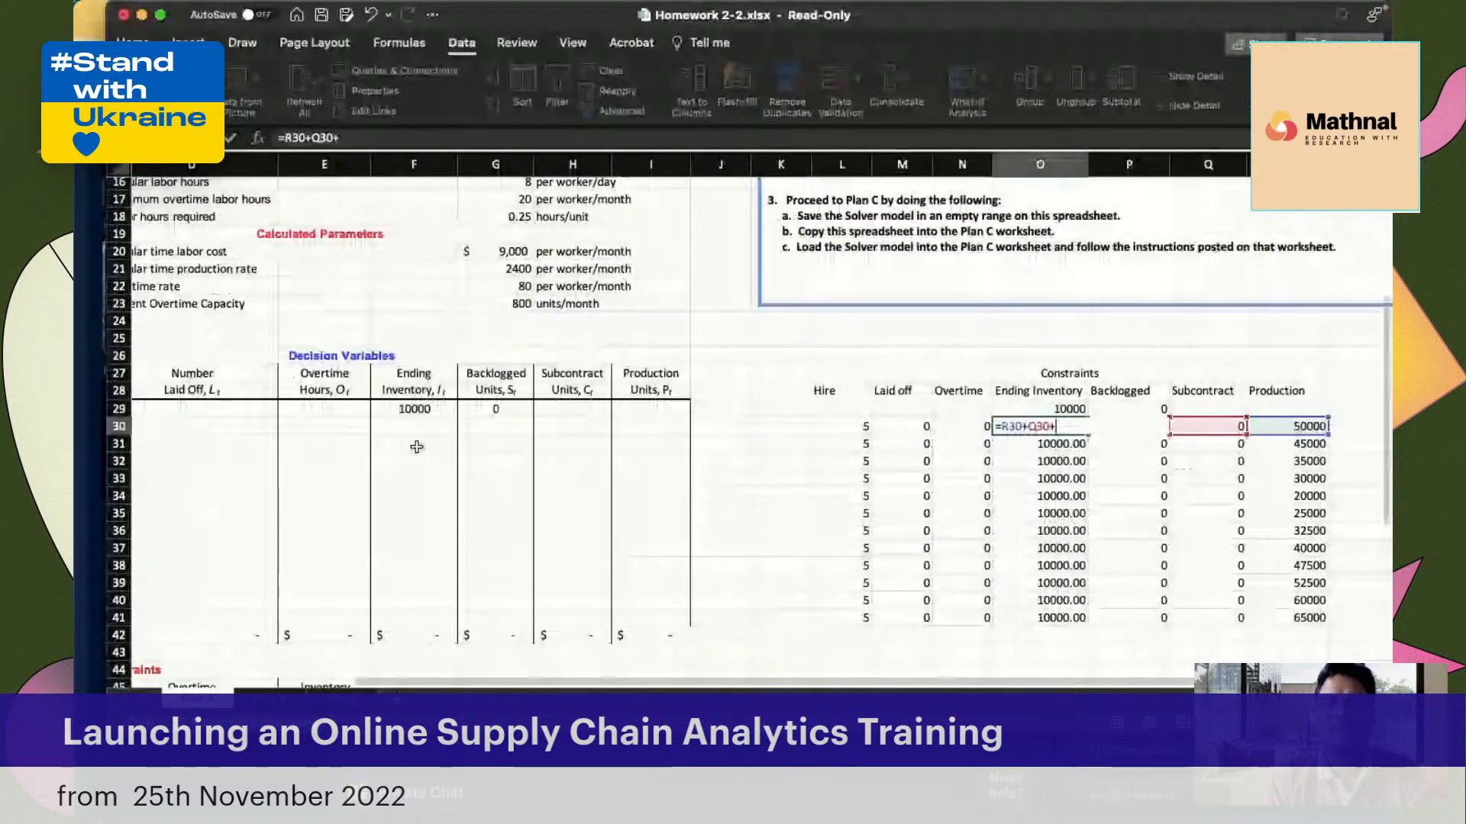
scroll(416, 446, "right", 4)
scroll(416, 446, "up", 1)
type("-")
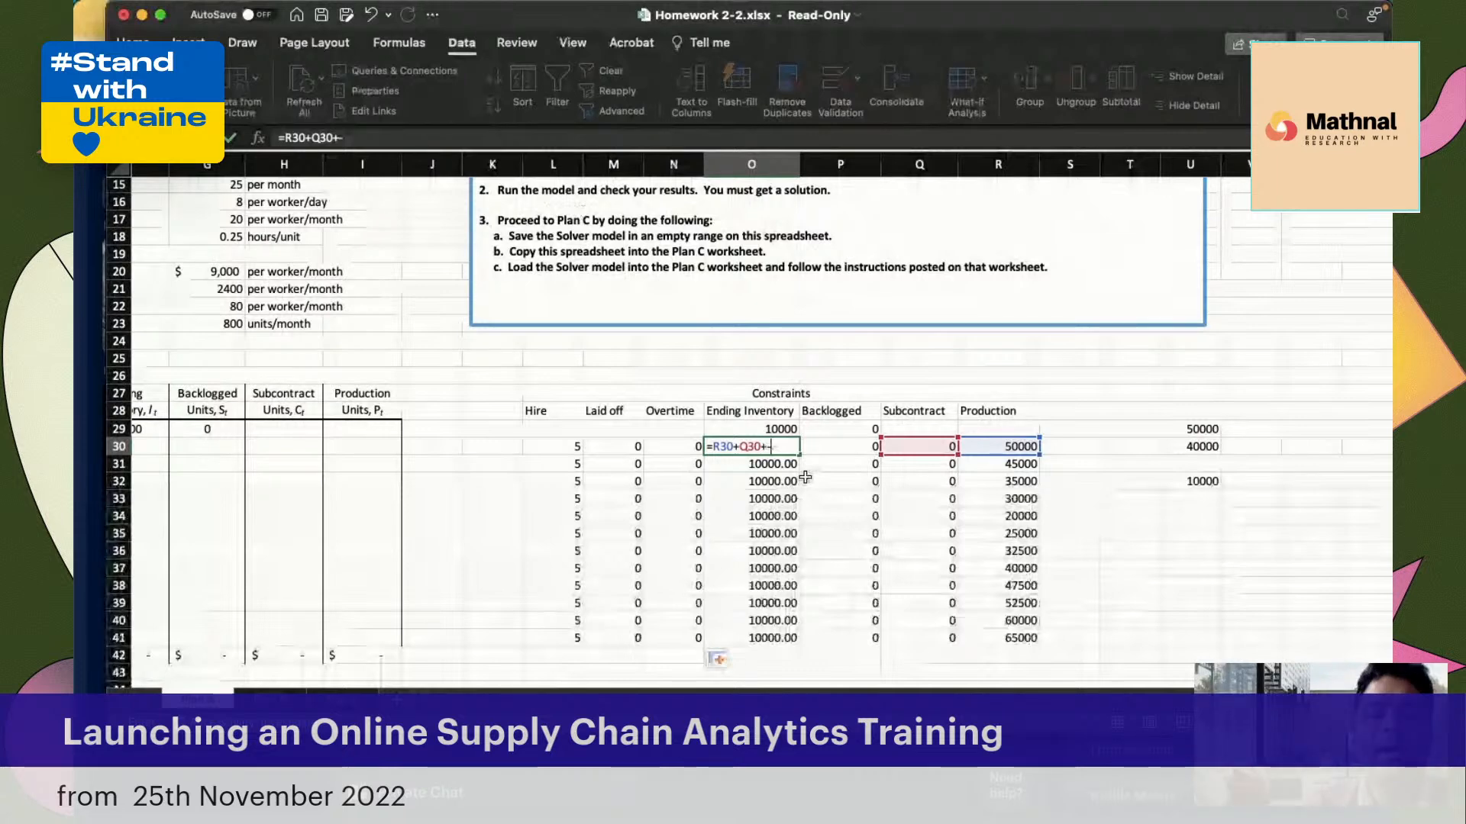
left_click(849, 431)
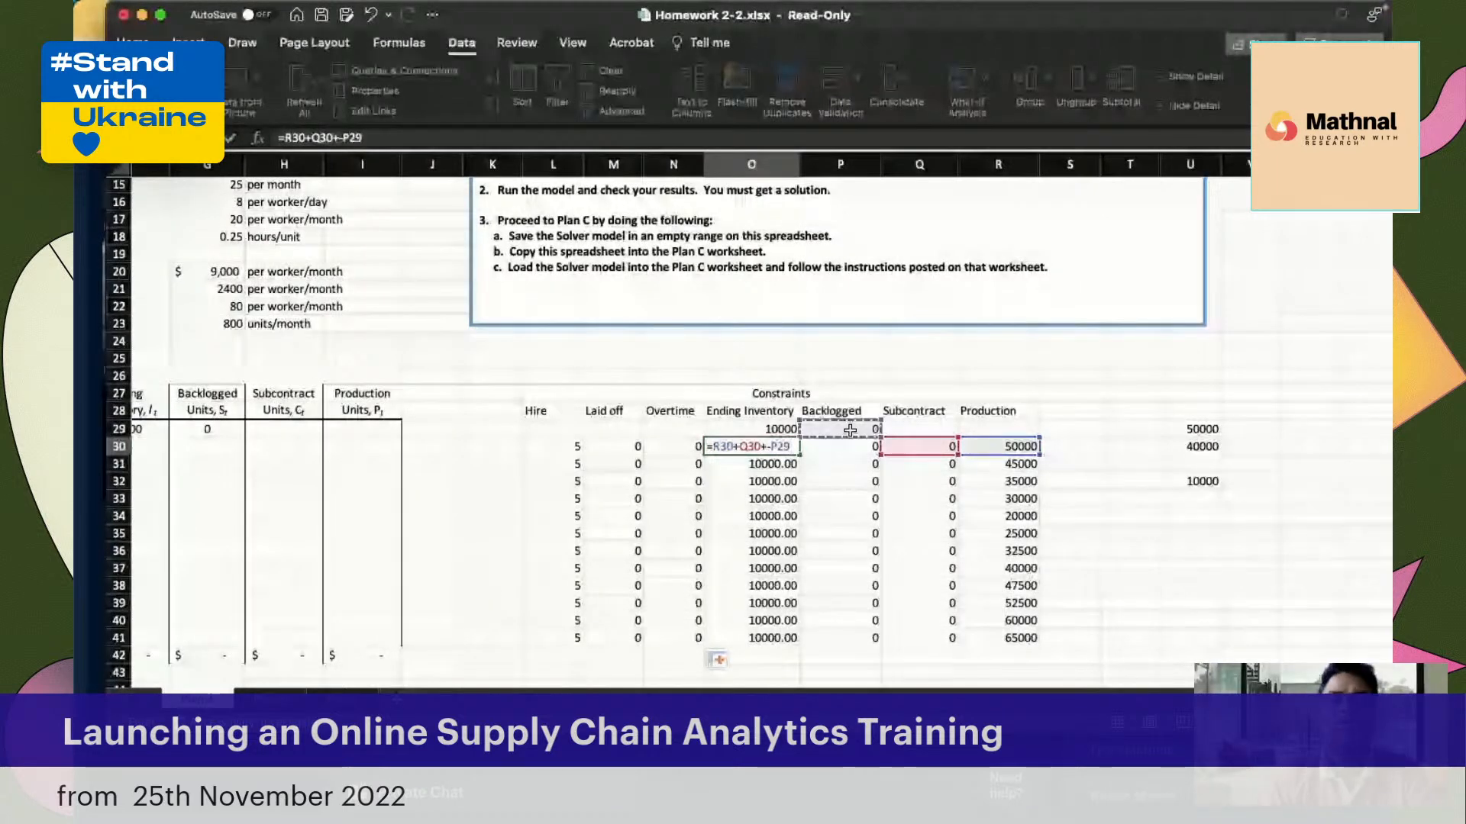
scroll(637, 451, "left", 3)
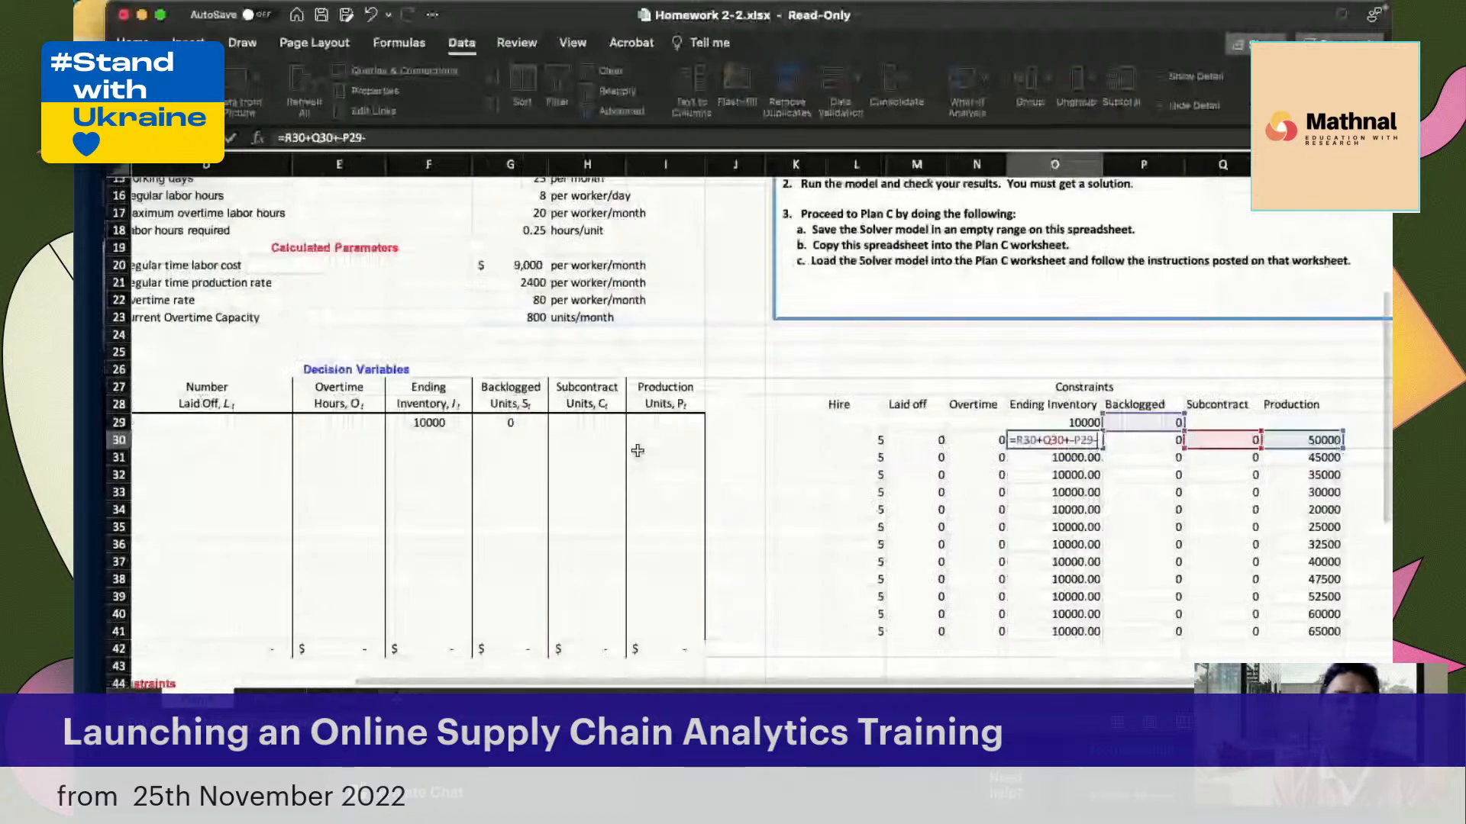
type("-")
scroll(637, 452, "left", 5)
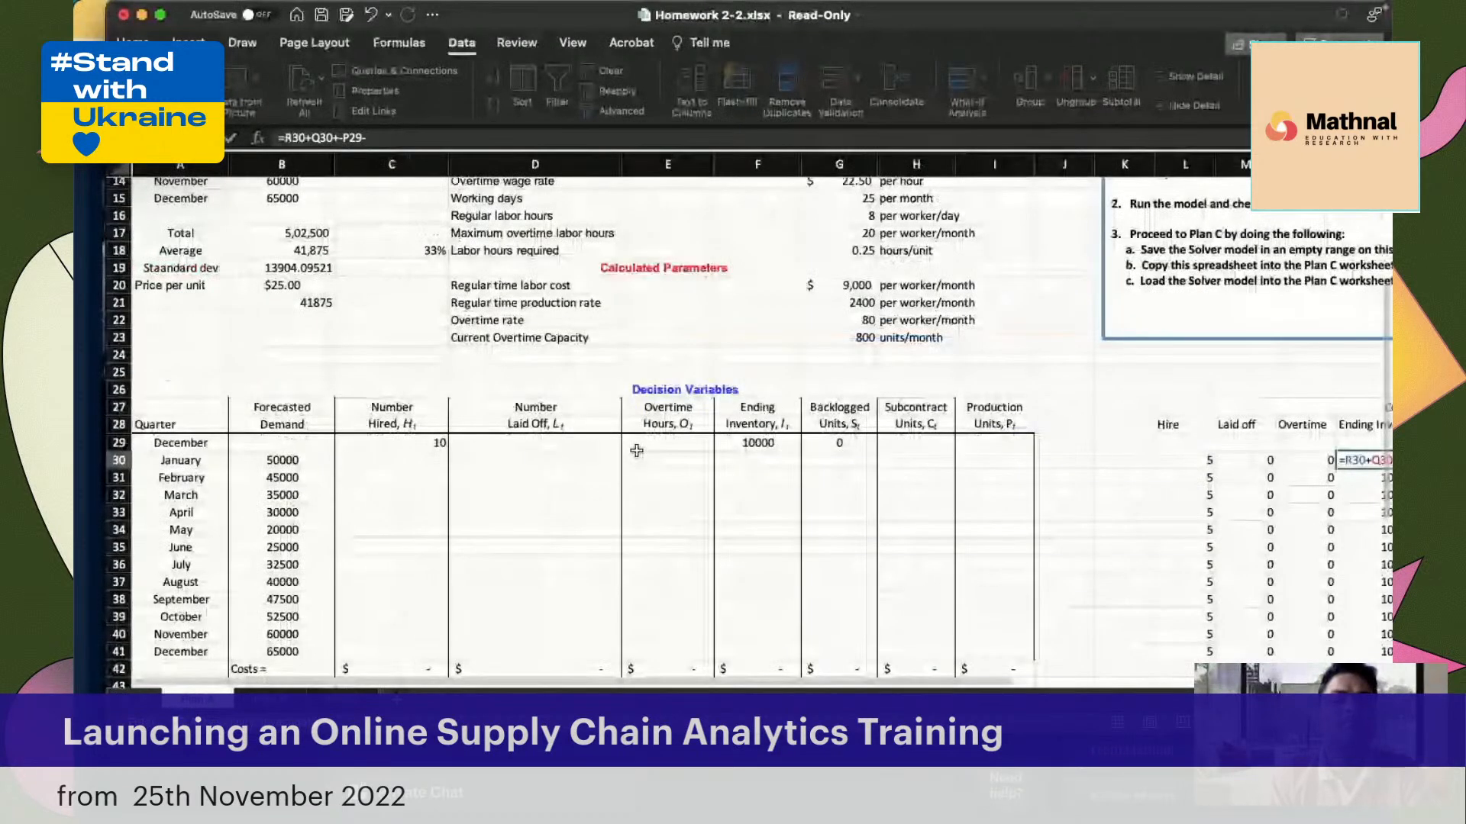
scroll(238, 460, "right", 1)
left_click(238, 460)
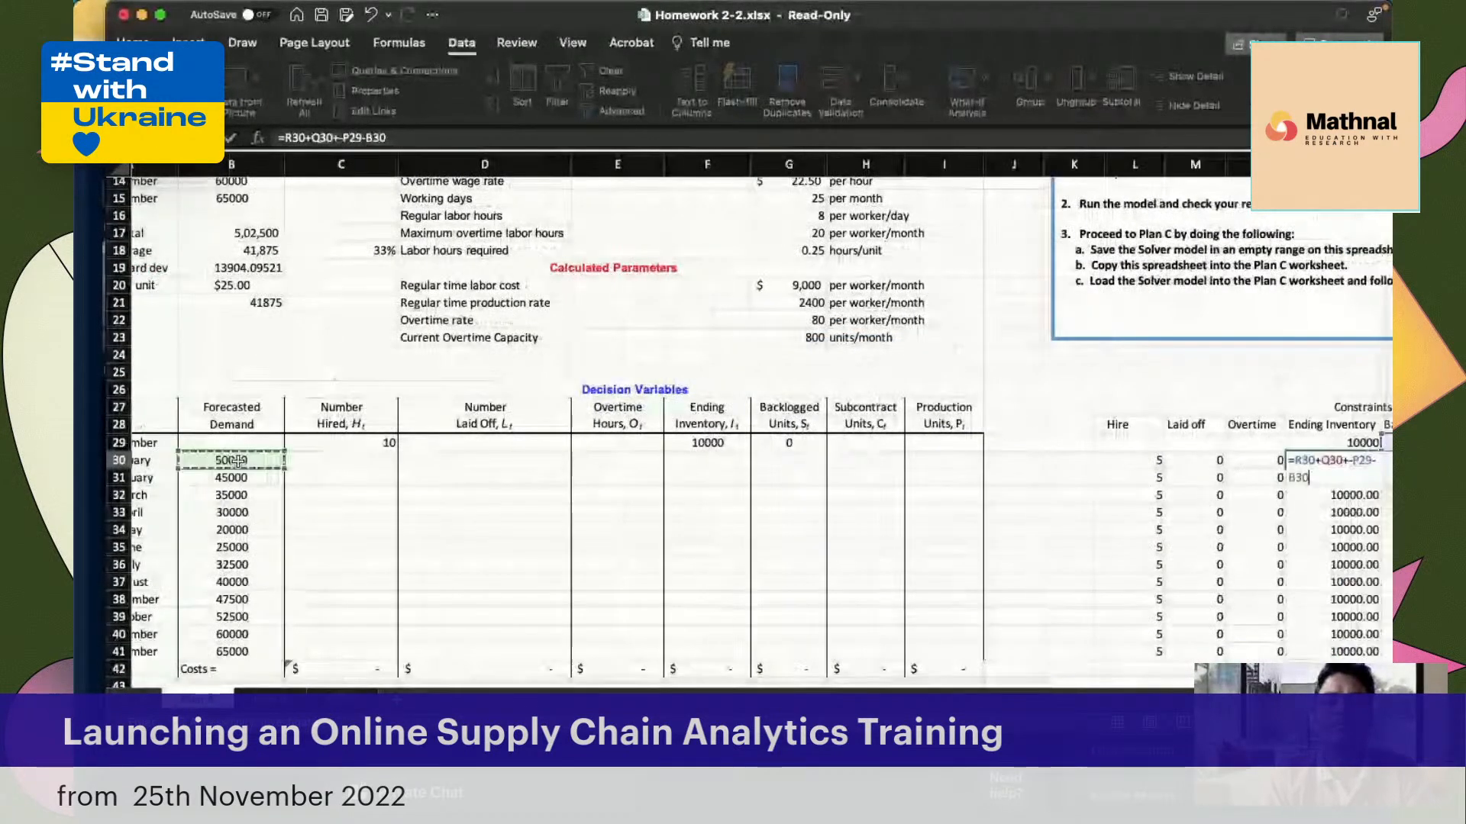
key("Return")
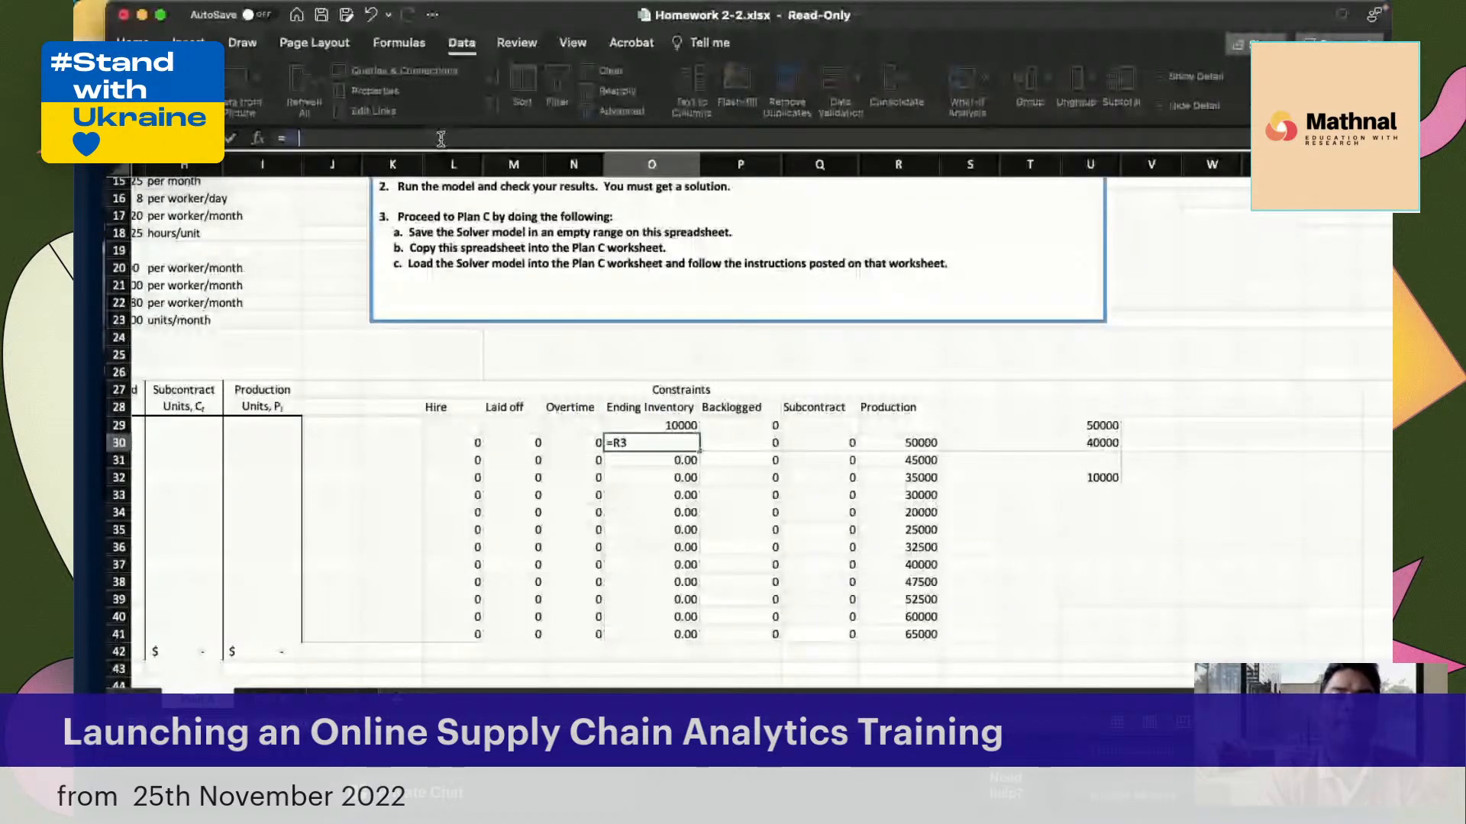
Replace the January Ending Inventory formula in O30 with =R30+Q30+O29-P29-B30, including the previous month's inventory
key("BackSpace")
key("BackSpace")
key("BackSpace")
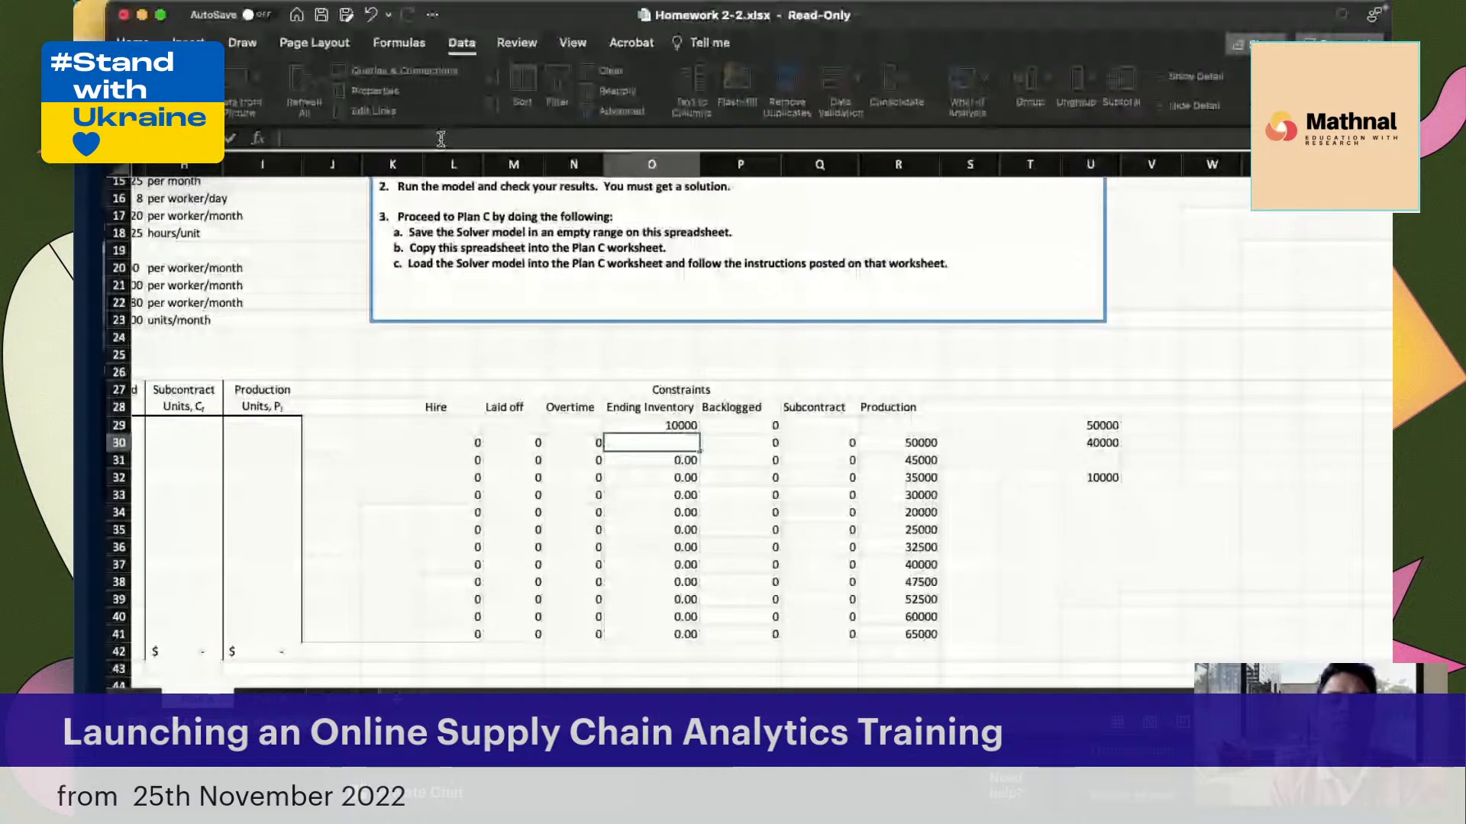
type("=")
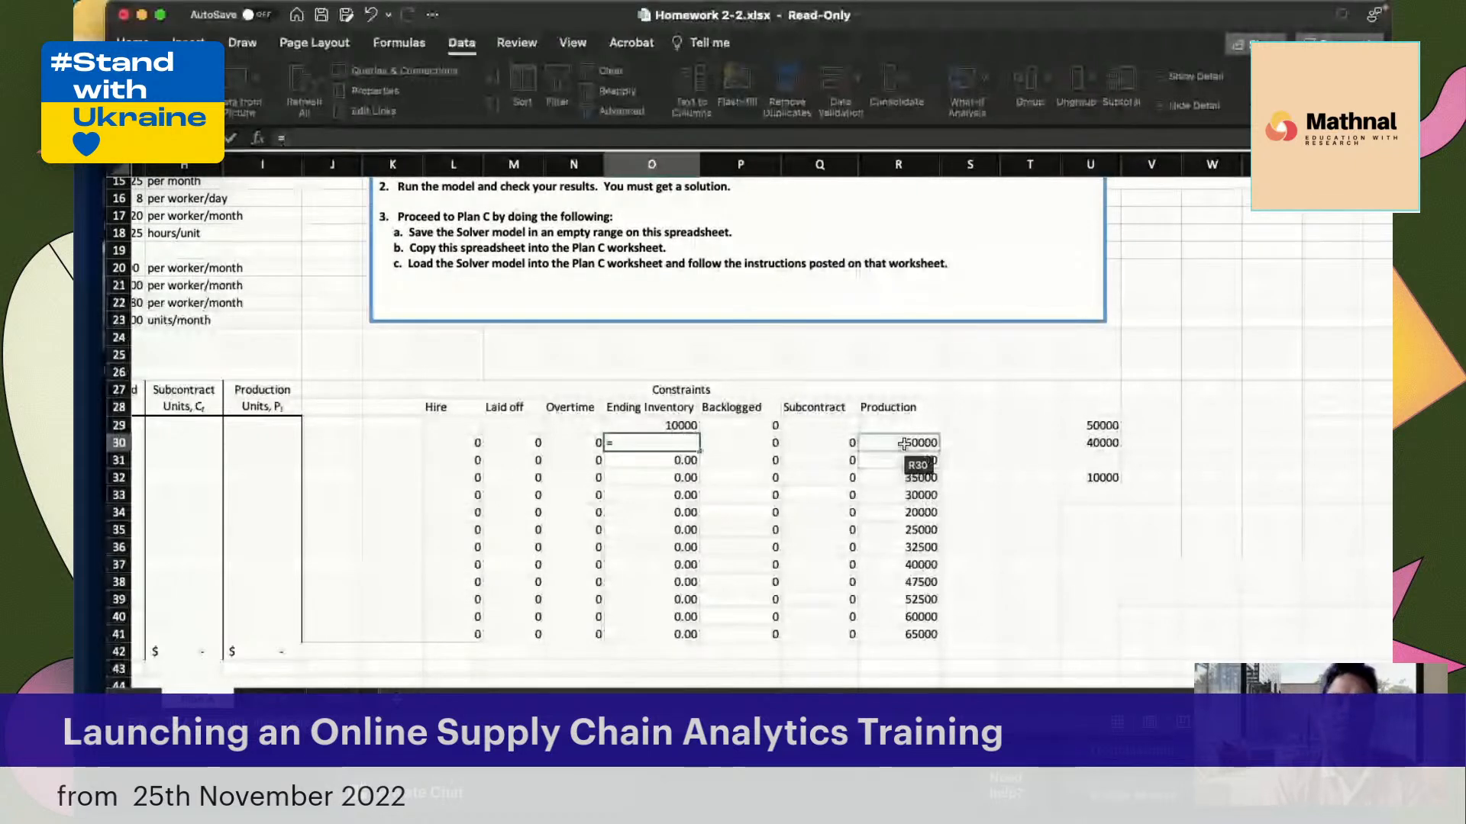
left_click(904, 444)
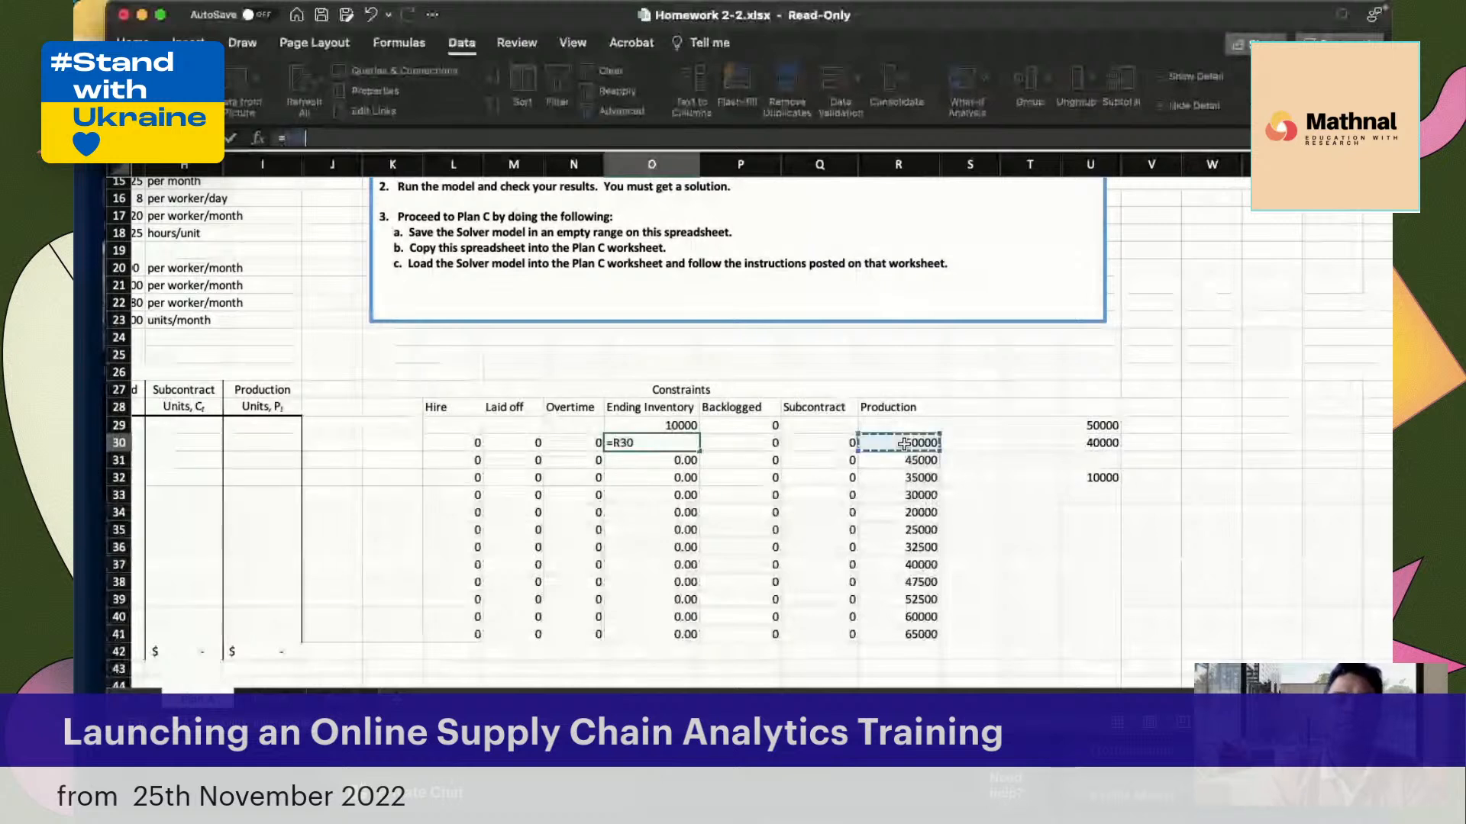
type("+")
left_click(832, 445)
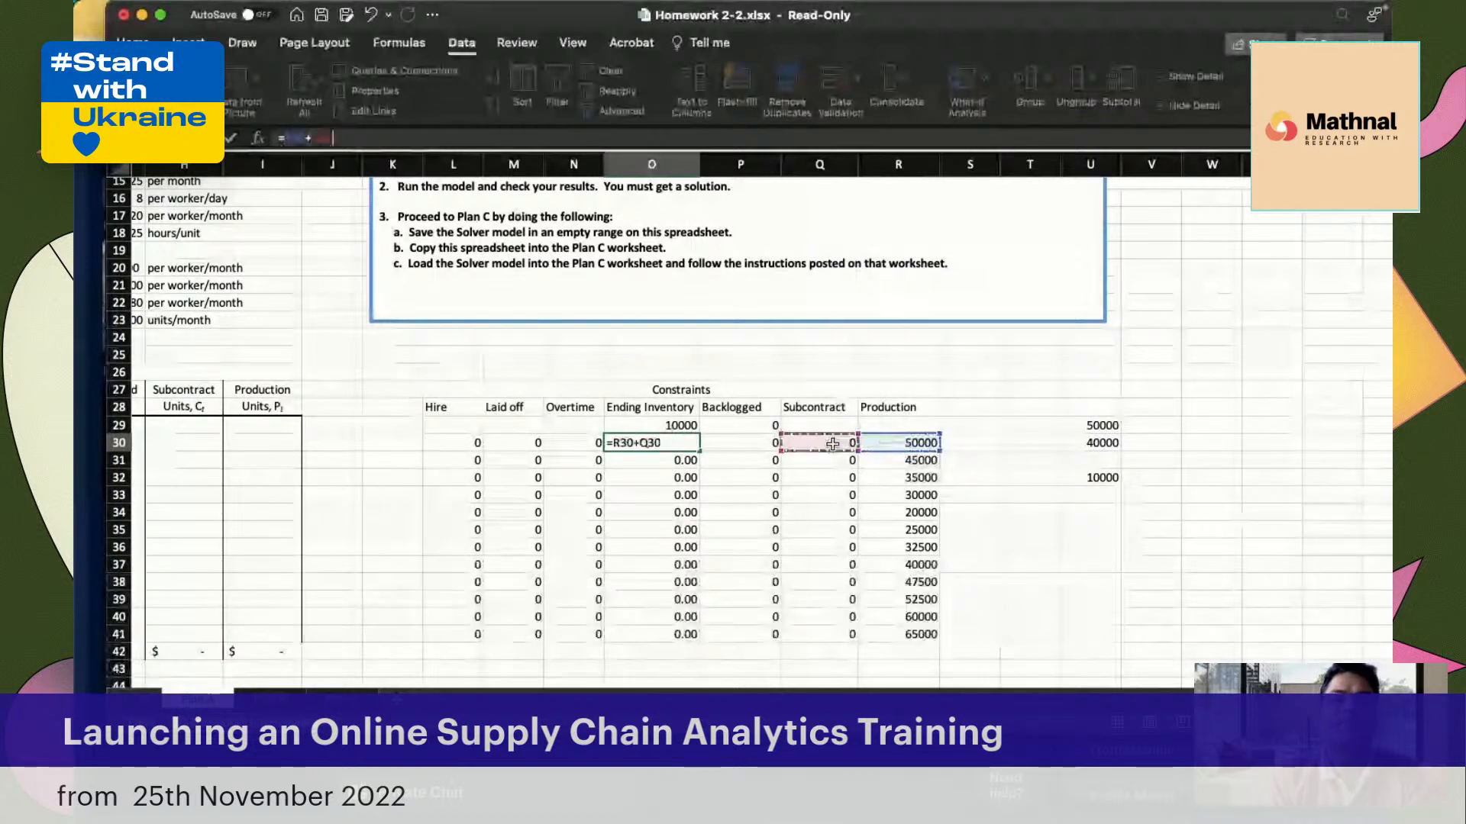
type("+")
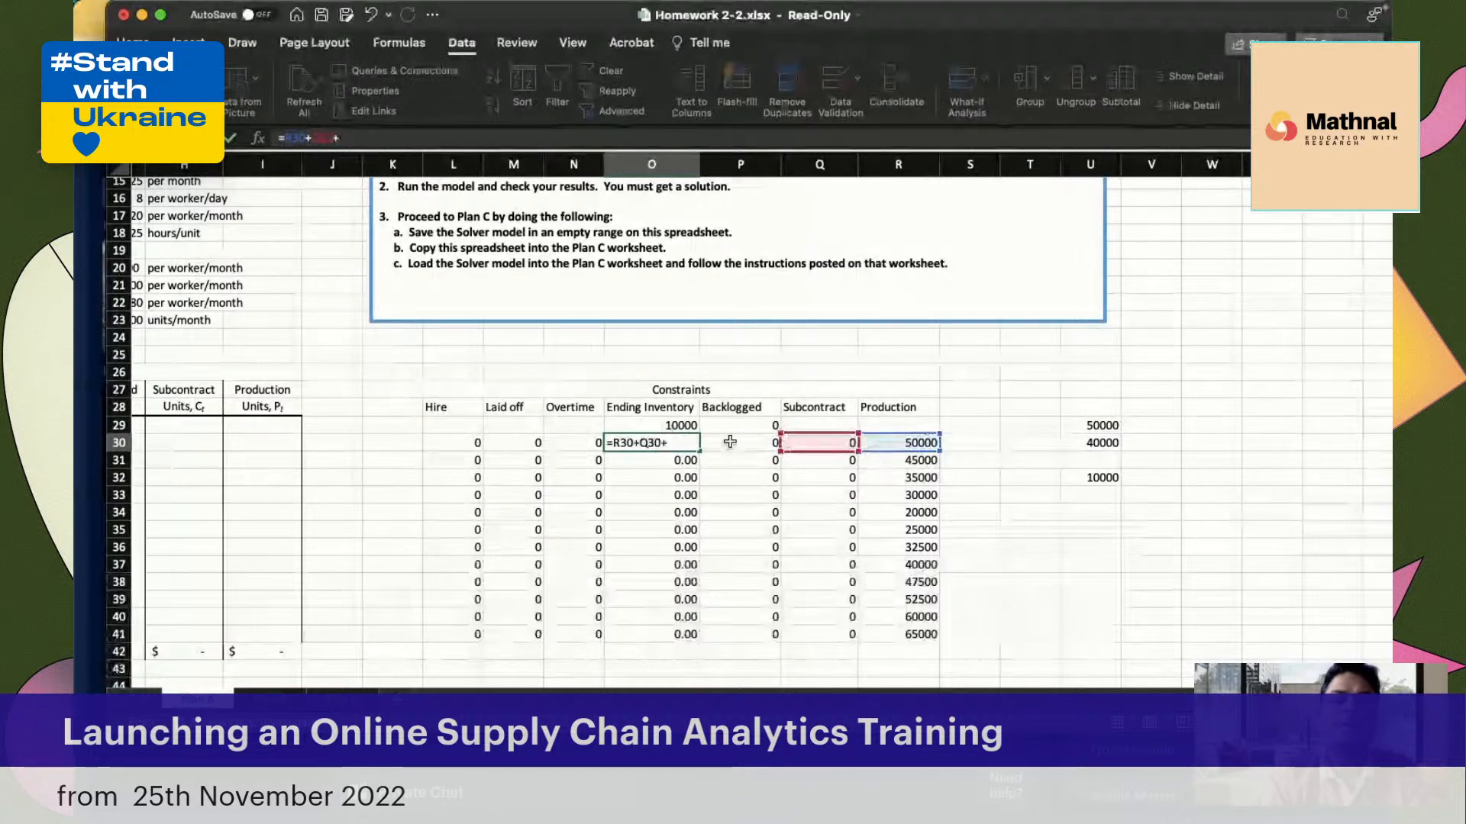
left_click(664, 424)
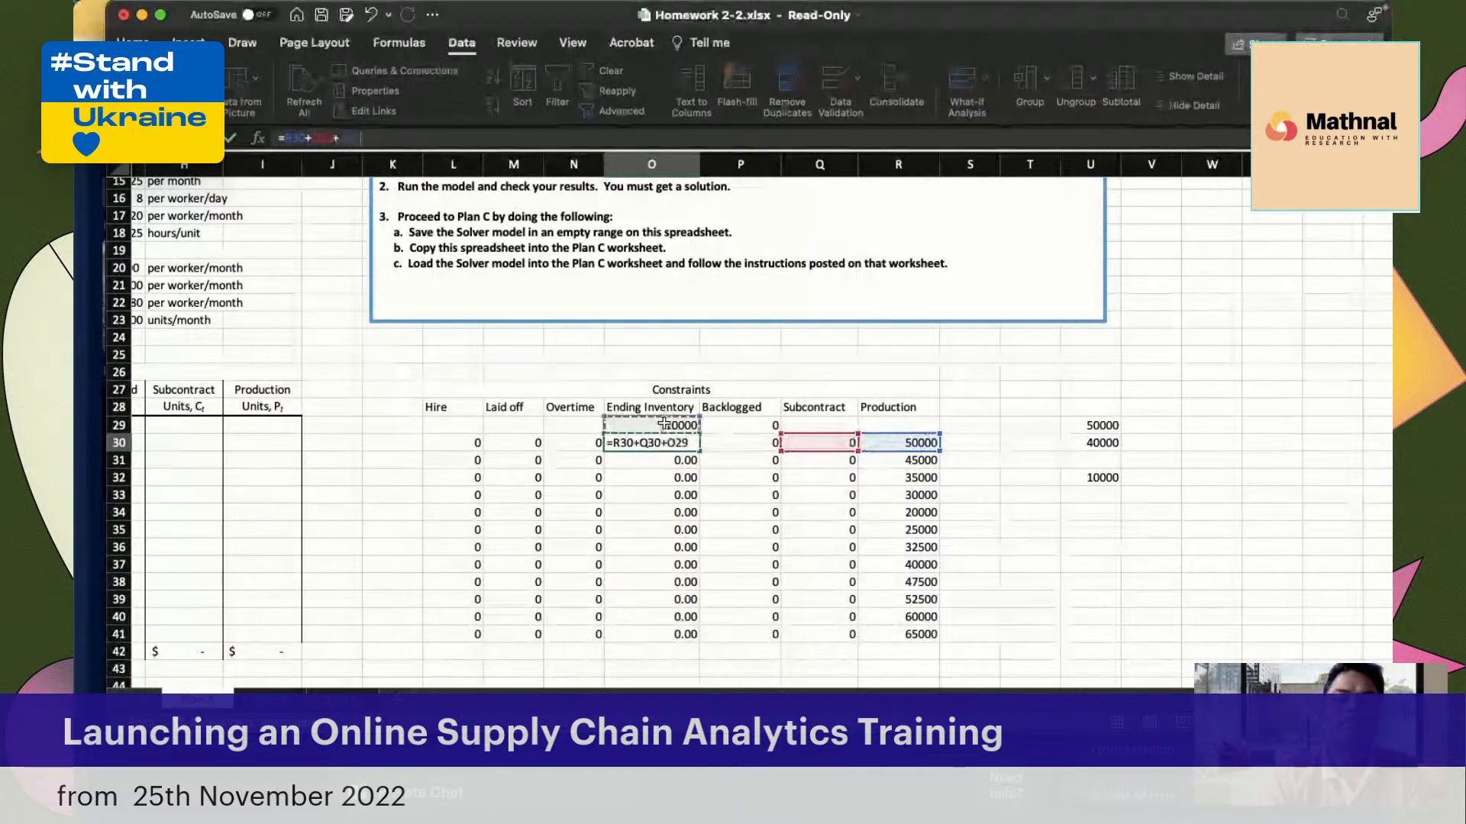
type("-")
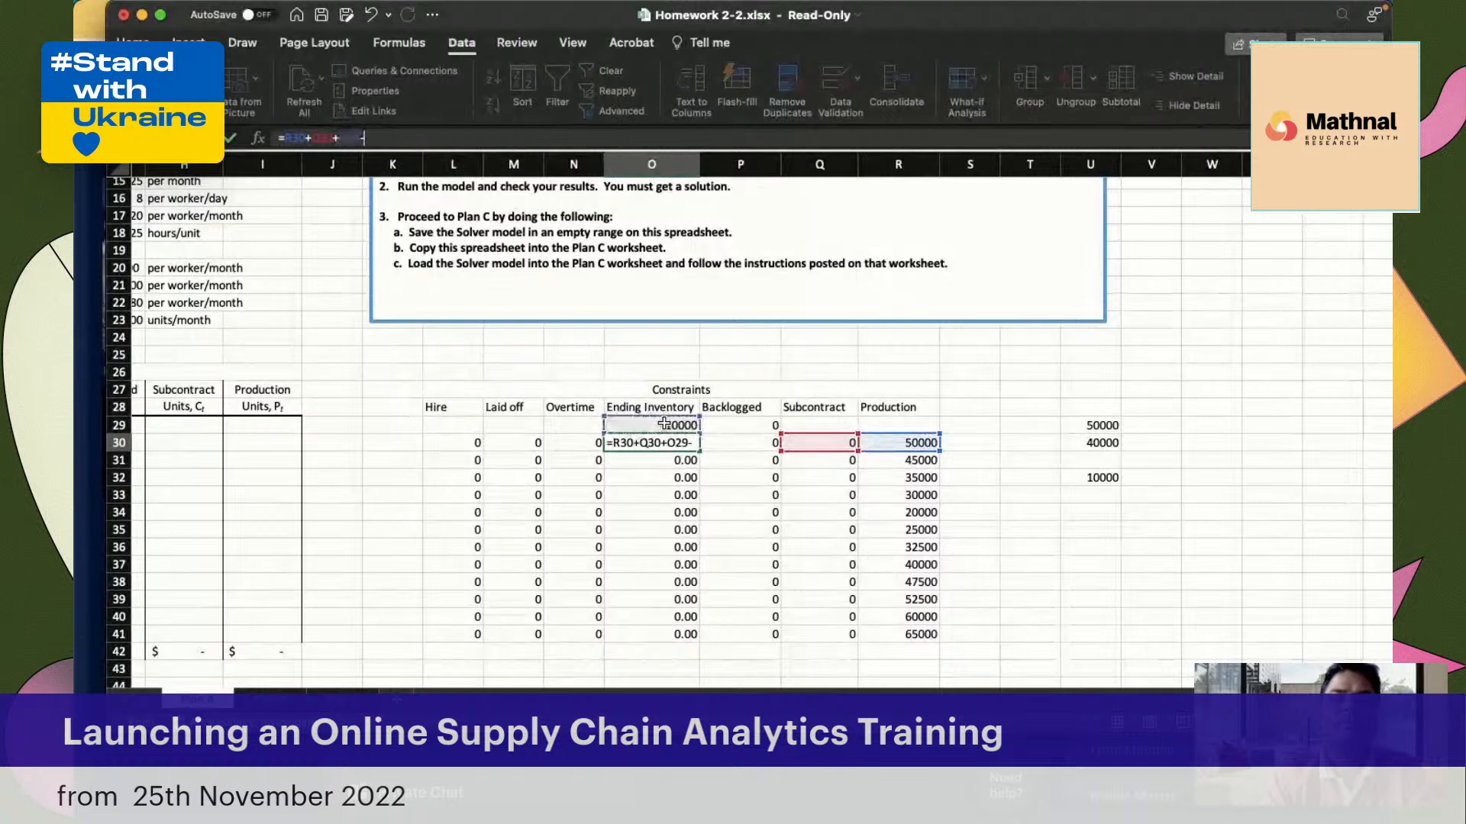
left_click(756, 426)
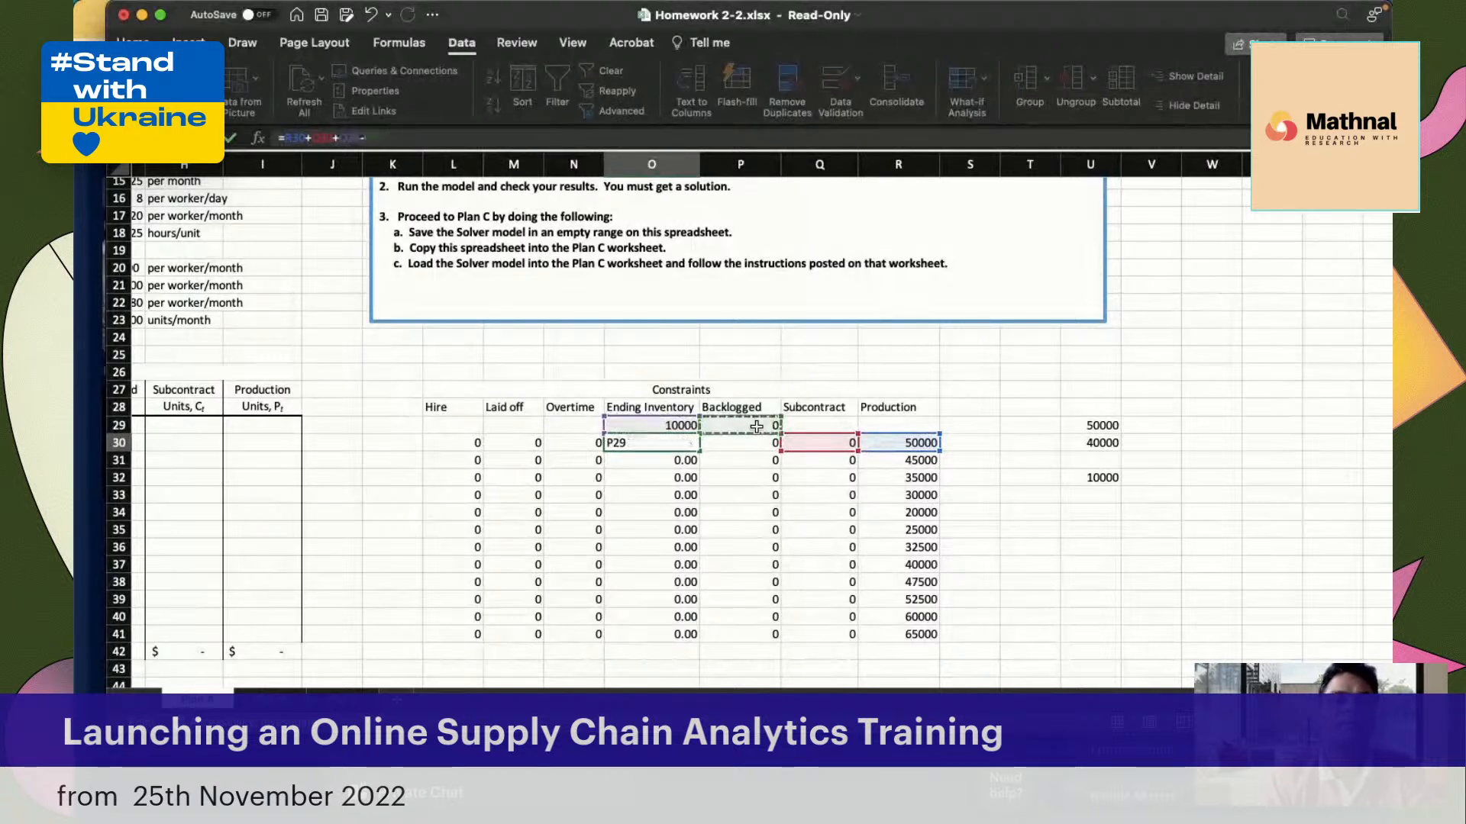
type("-")
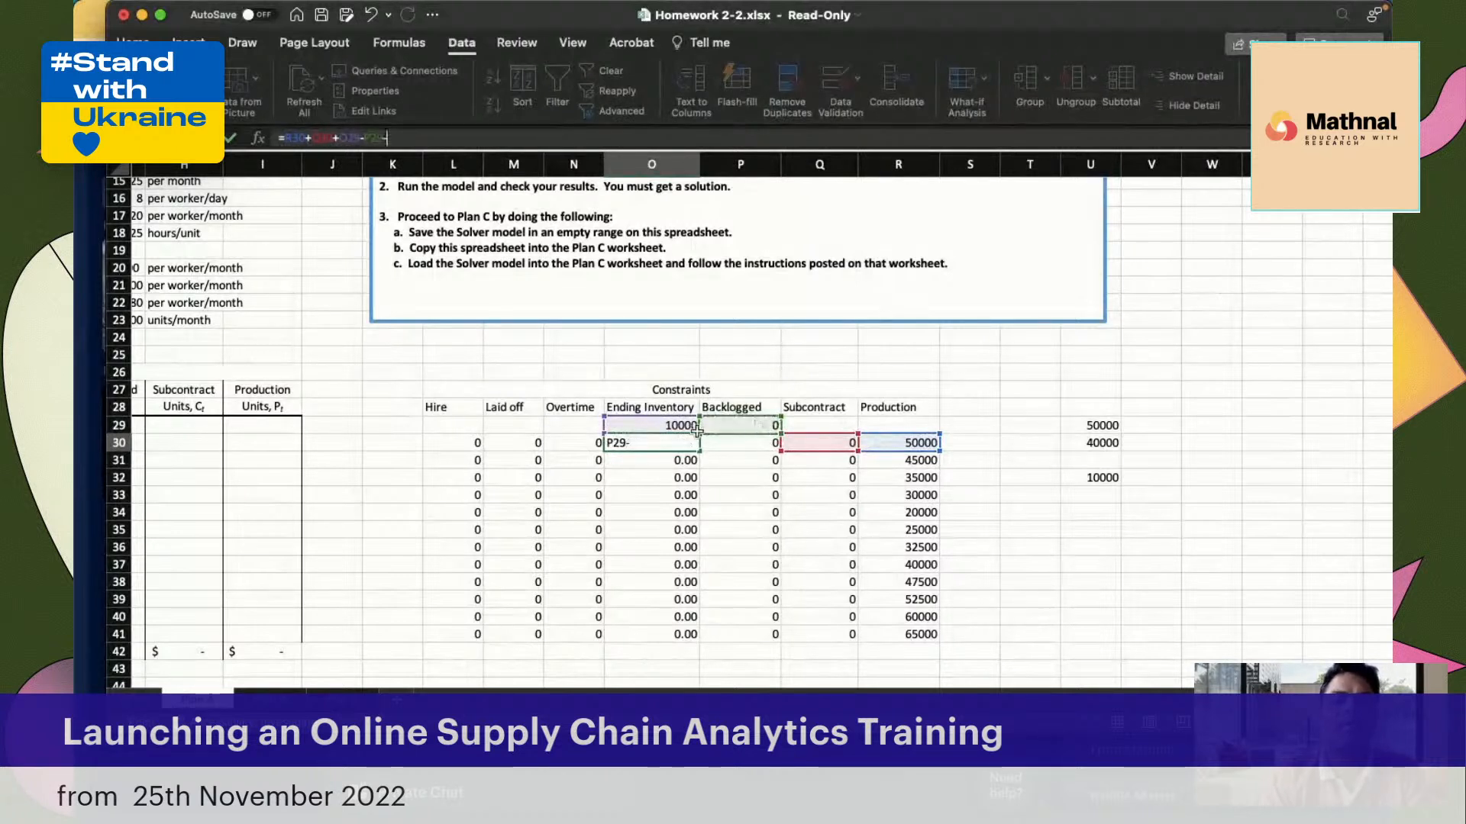
scroll(492, 505, "left", 3)
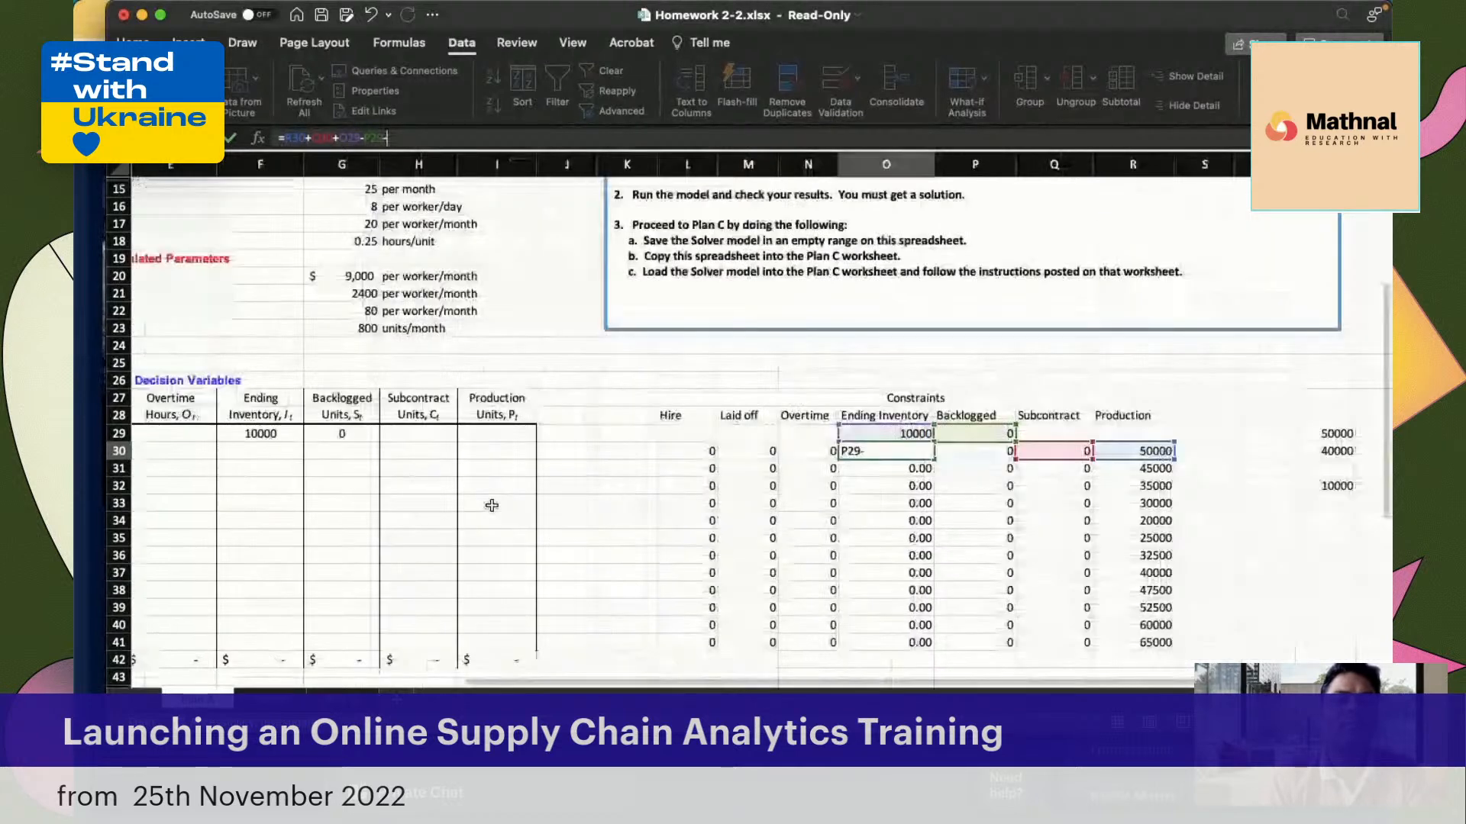
scroll(492, 505, "left", 3)
left_click(217, 443)
key("Return")
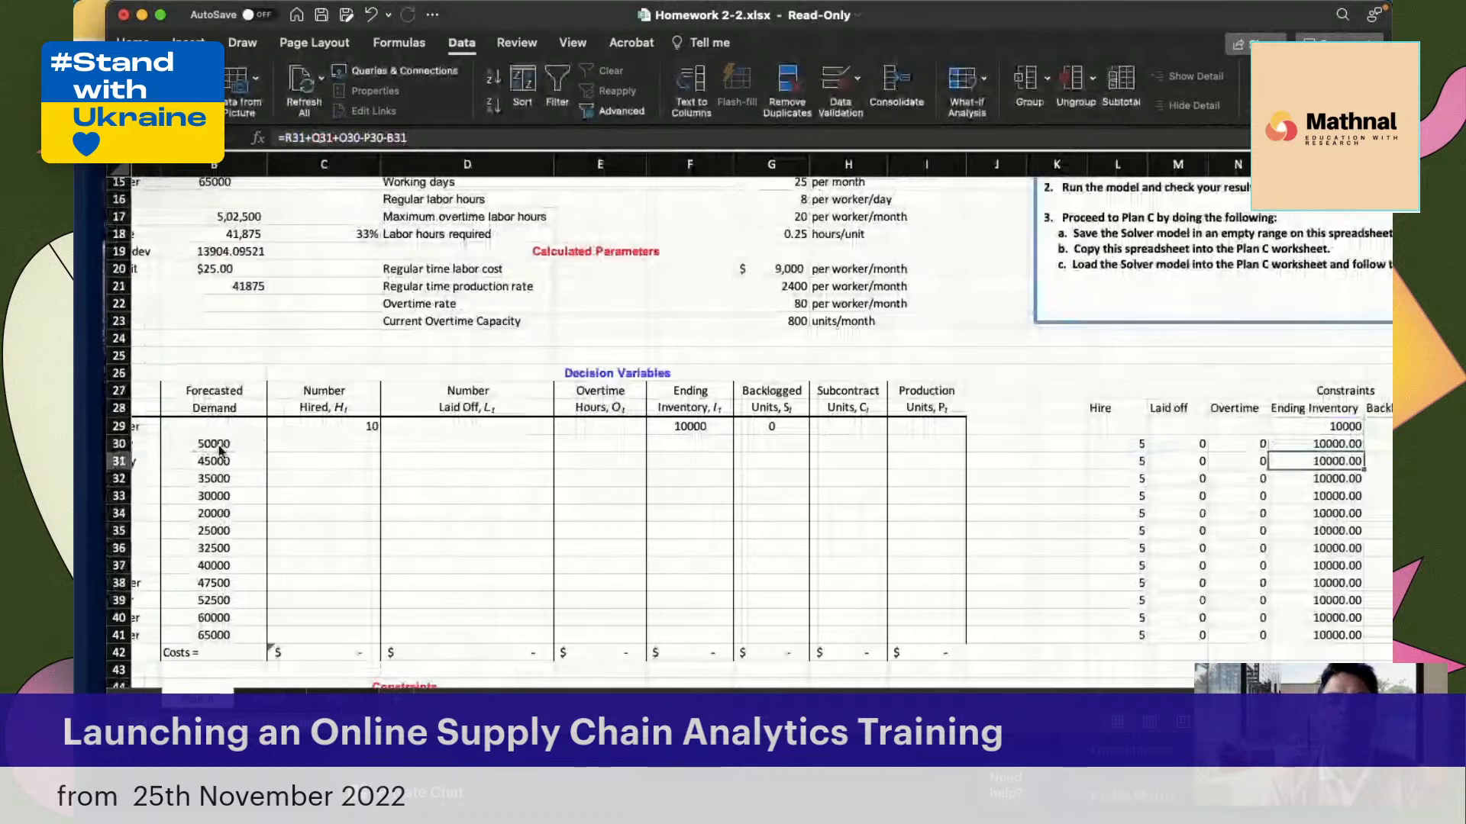
scroll(219, 450, "right", 3)
left_click(873, 450)
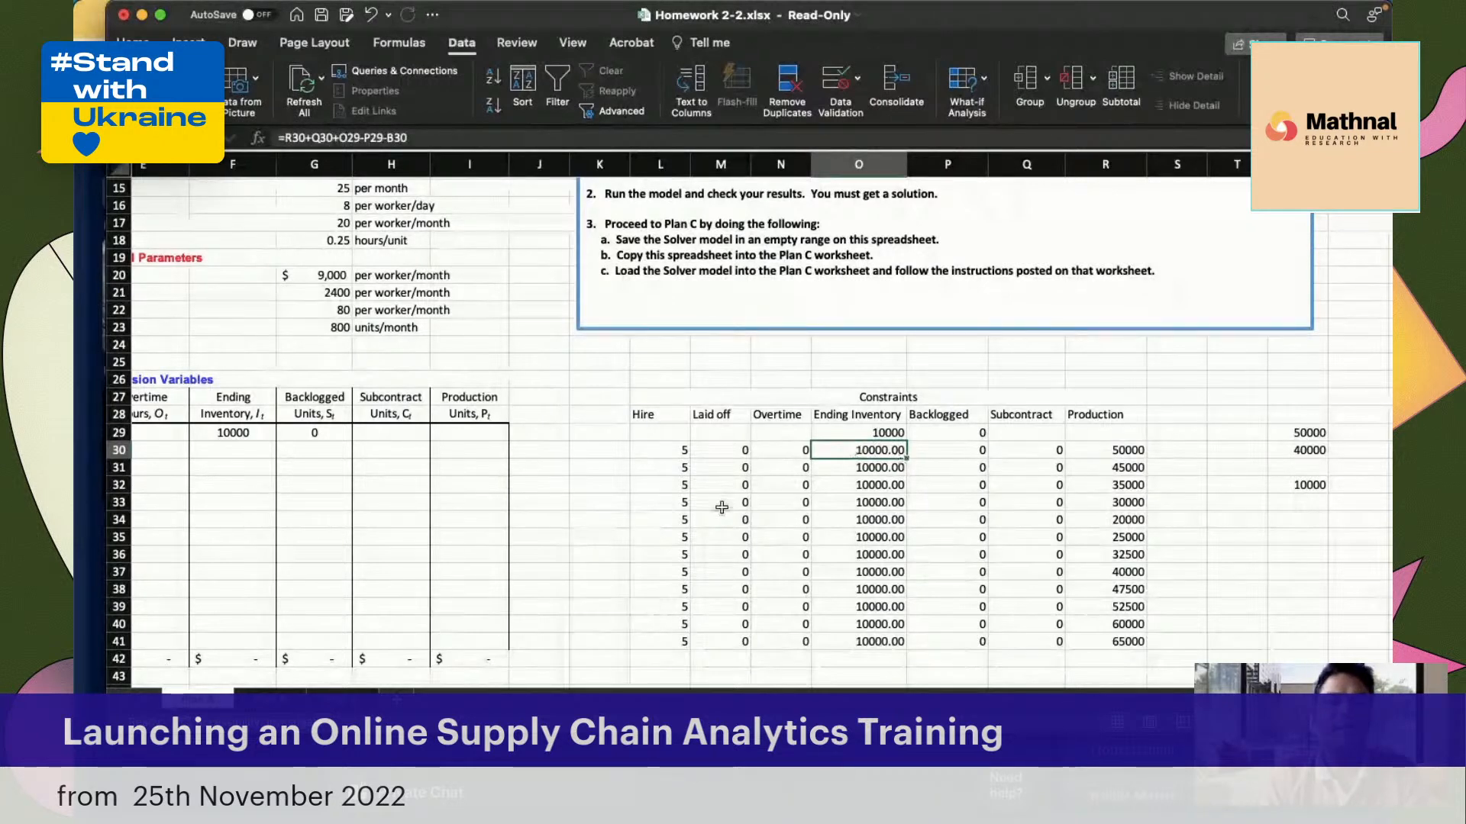
scroll(721, 508, "down", 1)
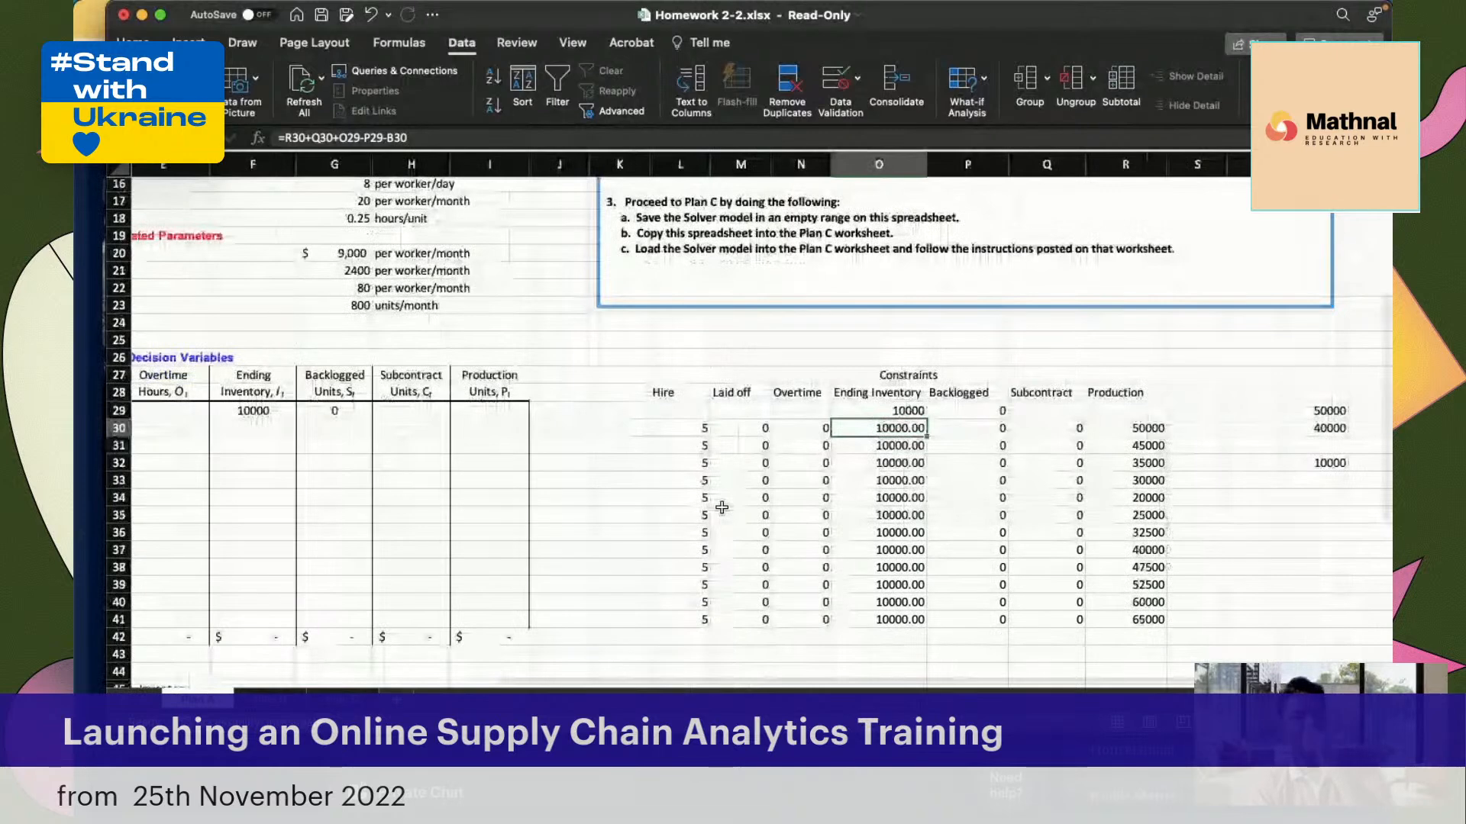
scroll(721, 508, "down", 1)
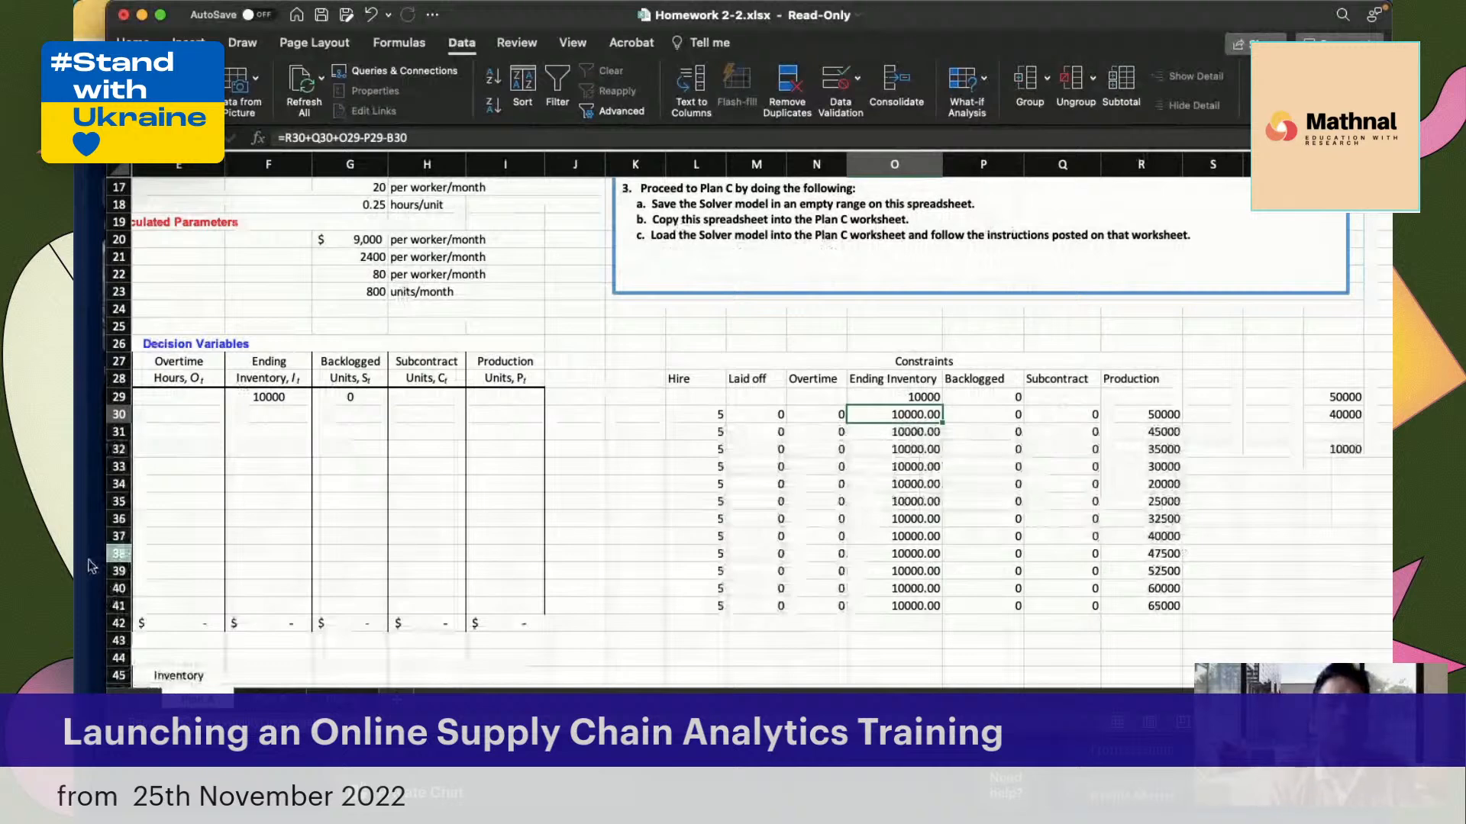
Enter the January Workforce Size constraint in B48 as prior workforce plus hired minus laid off, with =B47+C30-D30
scroll(242, 491, "down", 2)
scroll(242, 491, "left", 2)
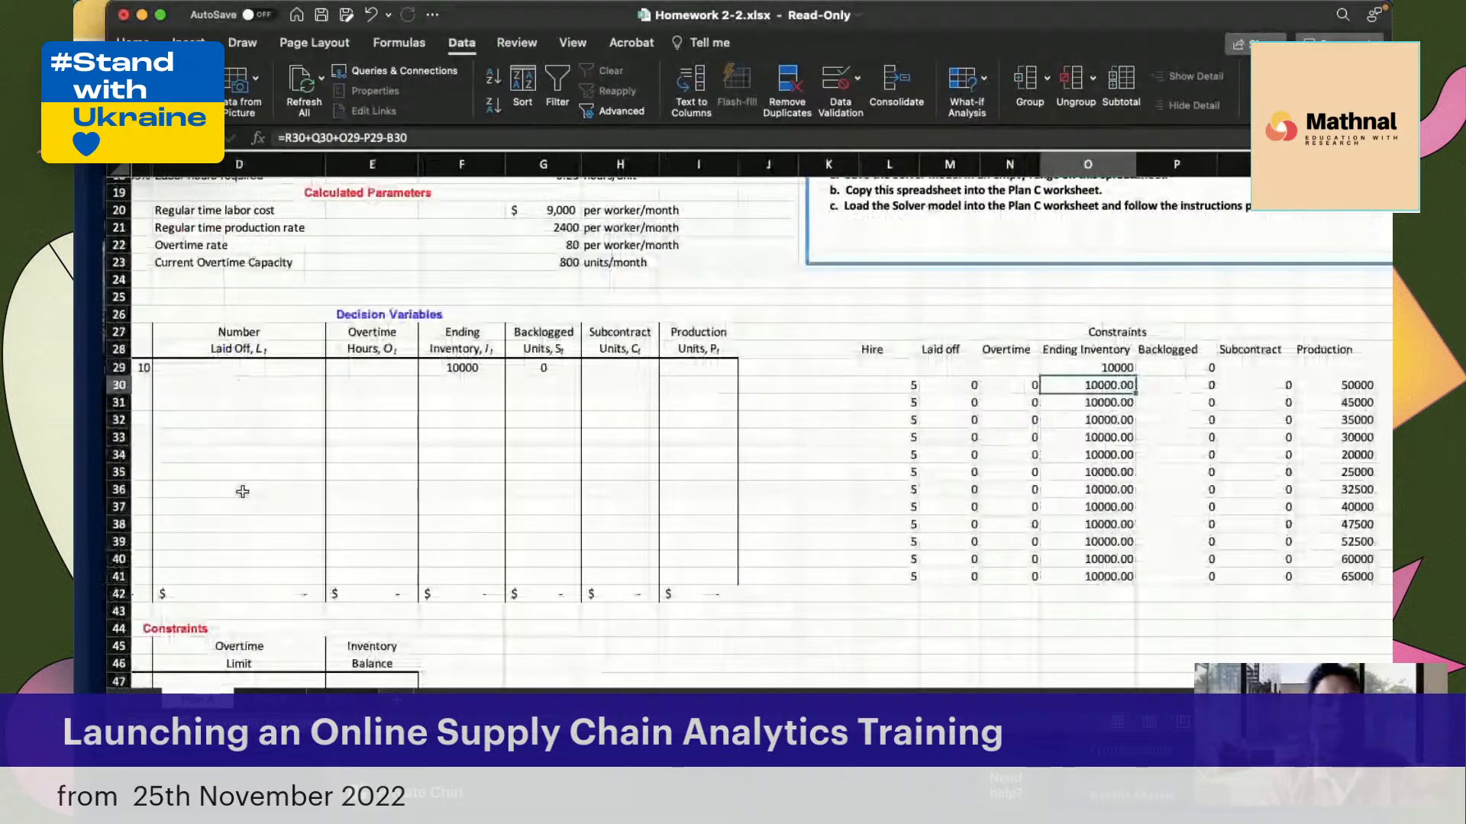
scroll(242, 491, "down", 5)
scroll(242, 491, "left", 2)
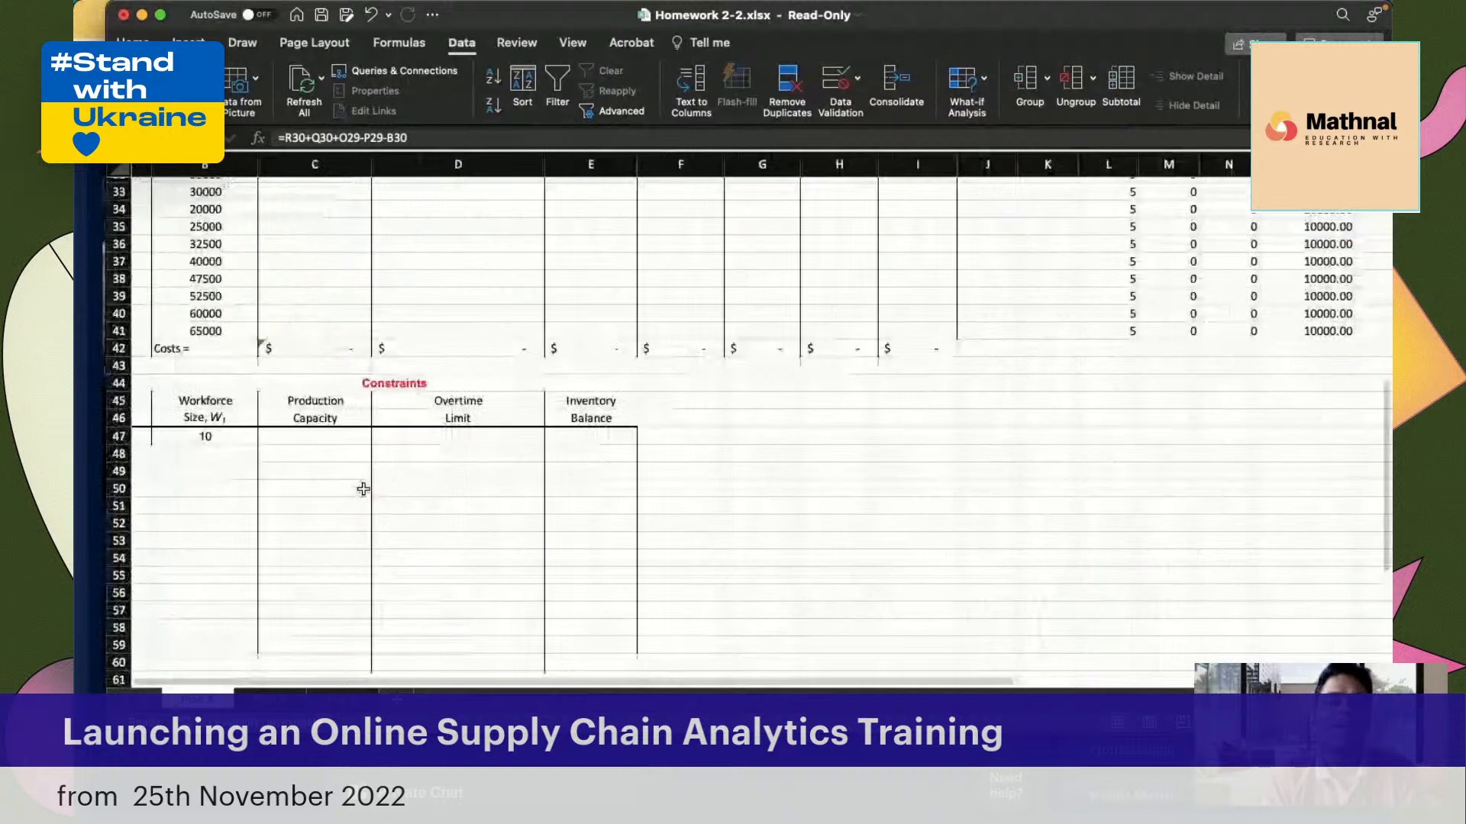
scroll(363, 490, "down", 1)
scroll(362, 489, "left", 1)
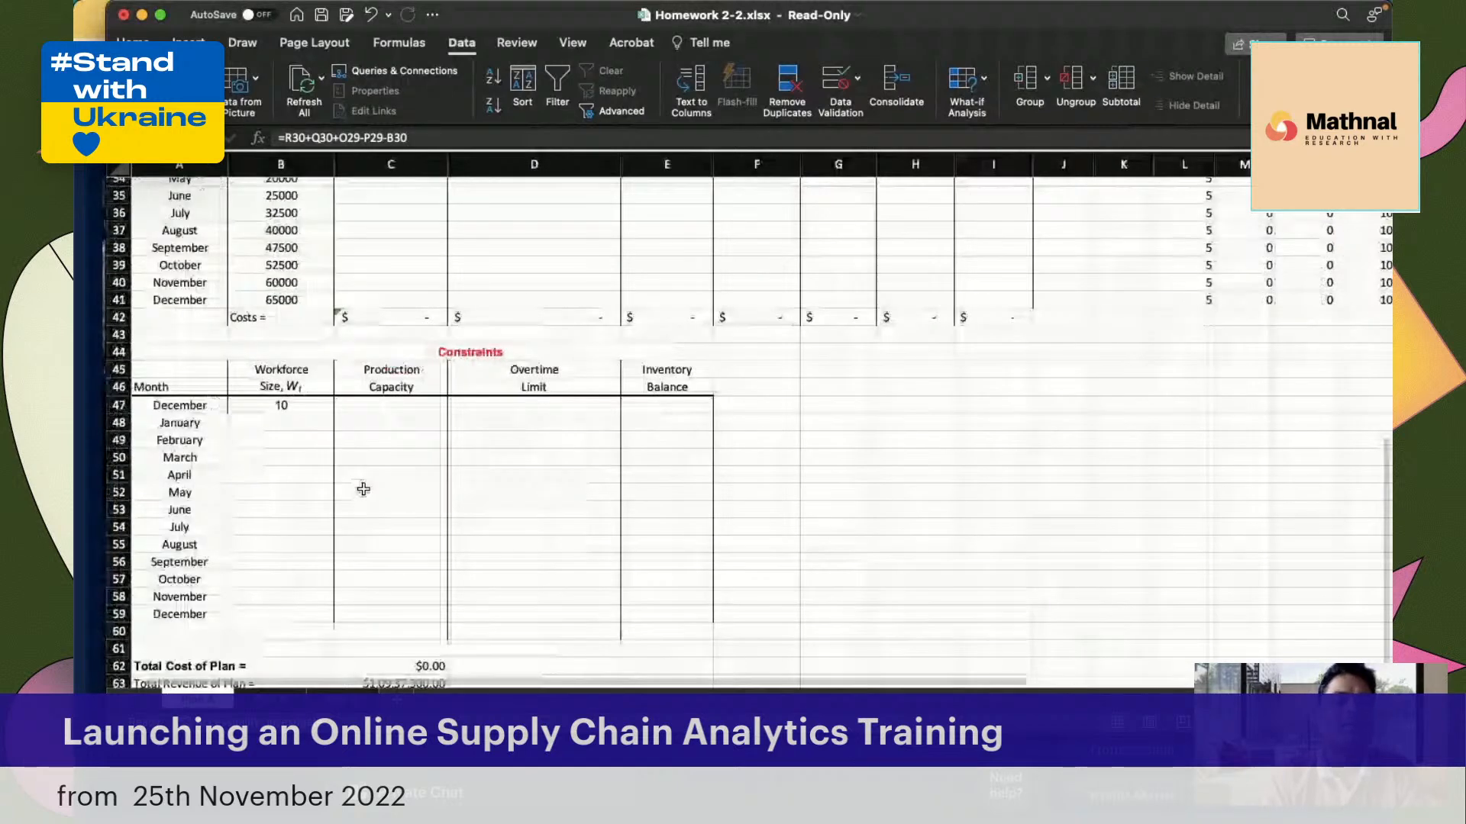
left_click(279, 424)
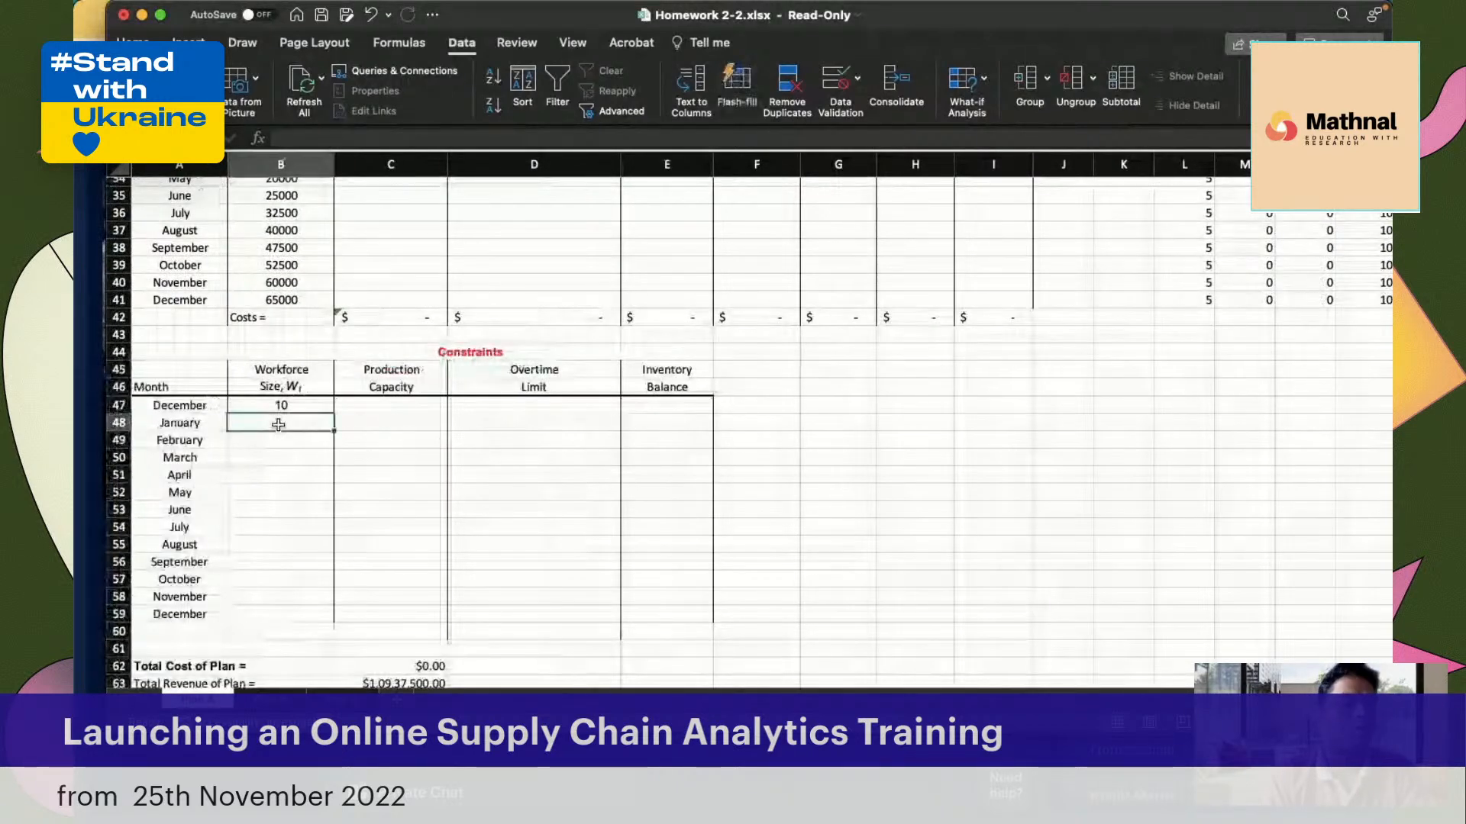
type("=")
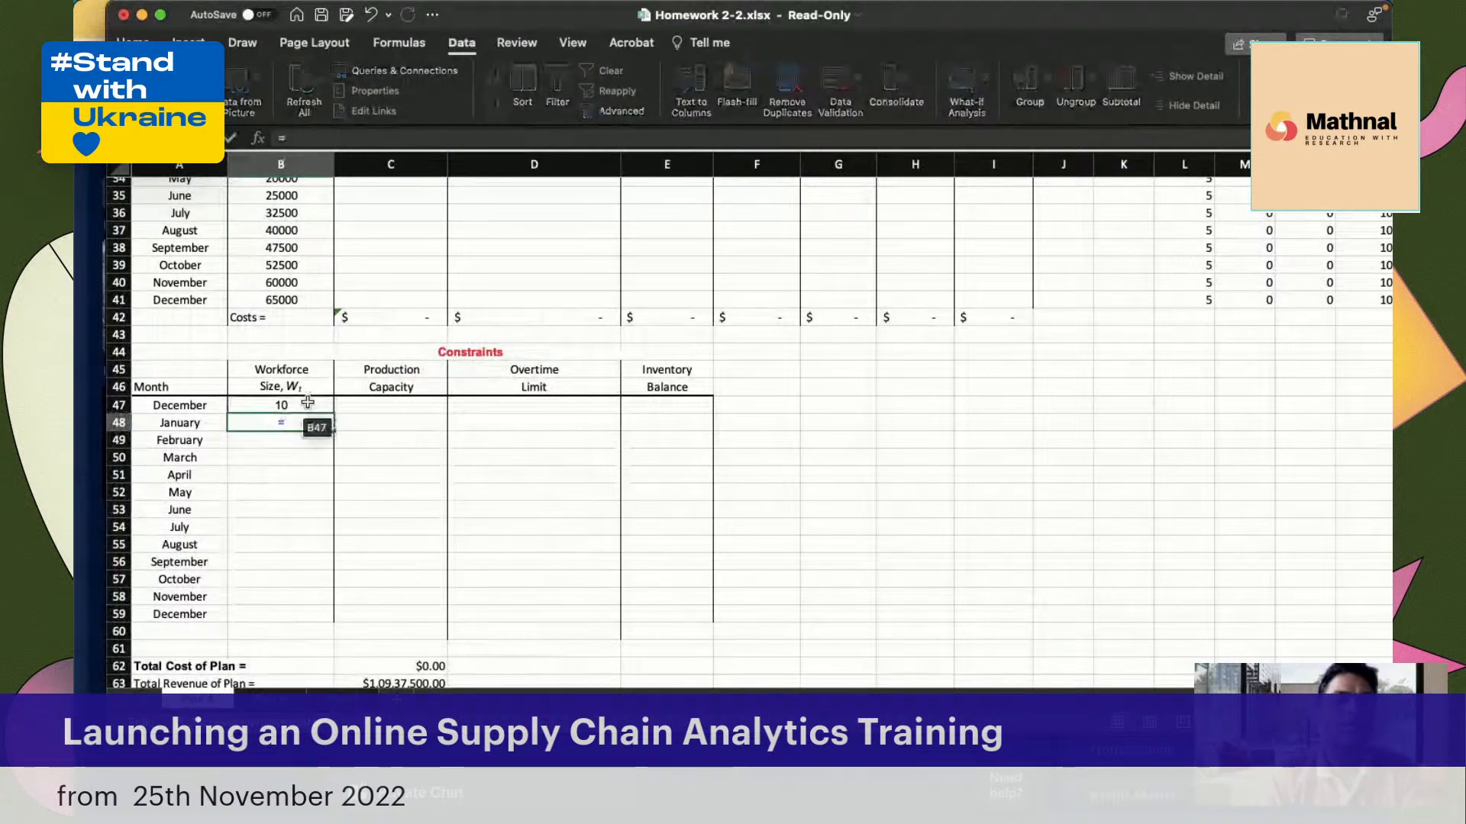
left_click(307, 403)
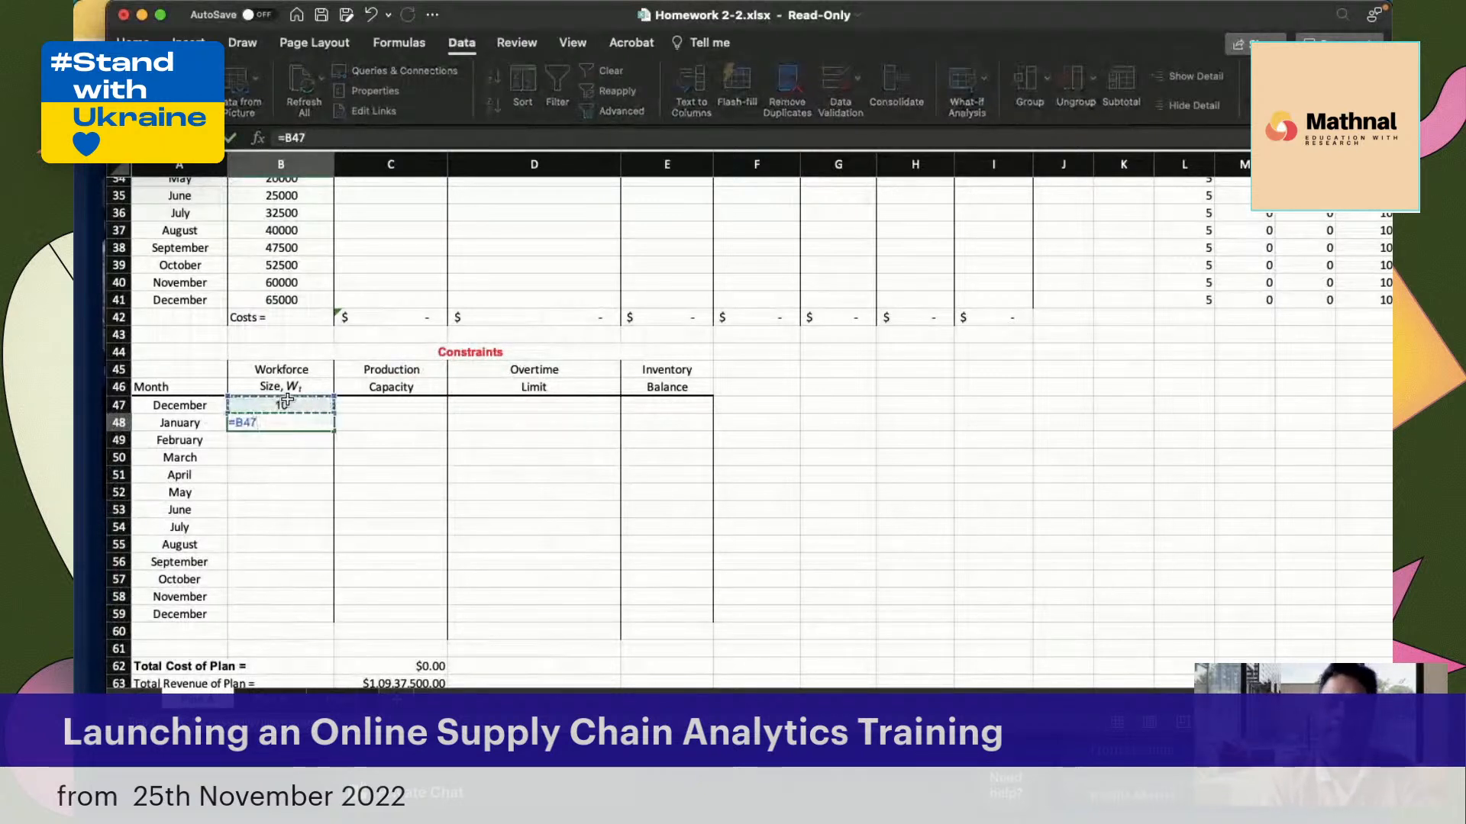
type("+")
scroll(433, 364, "up", 5)
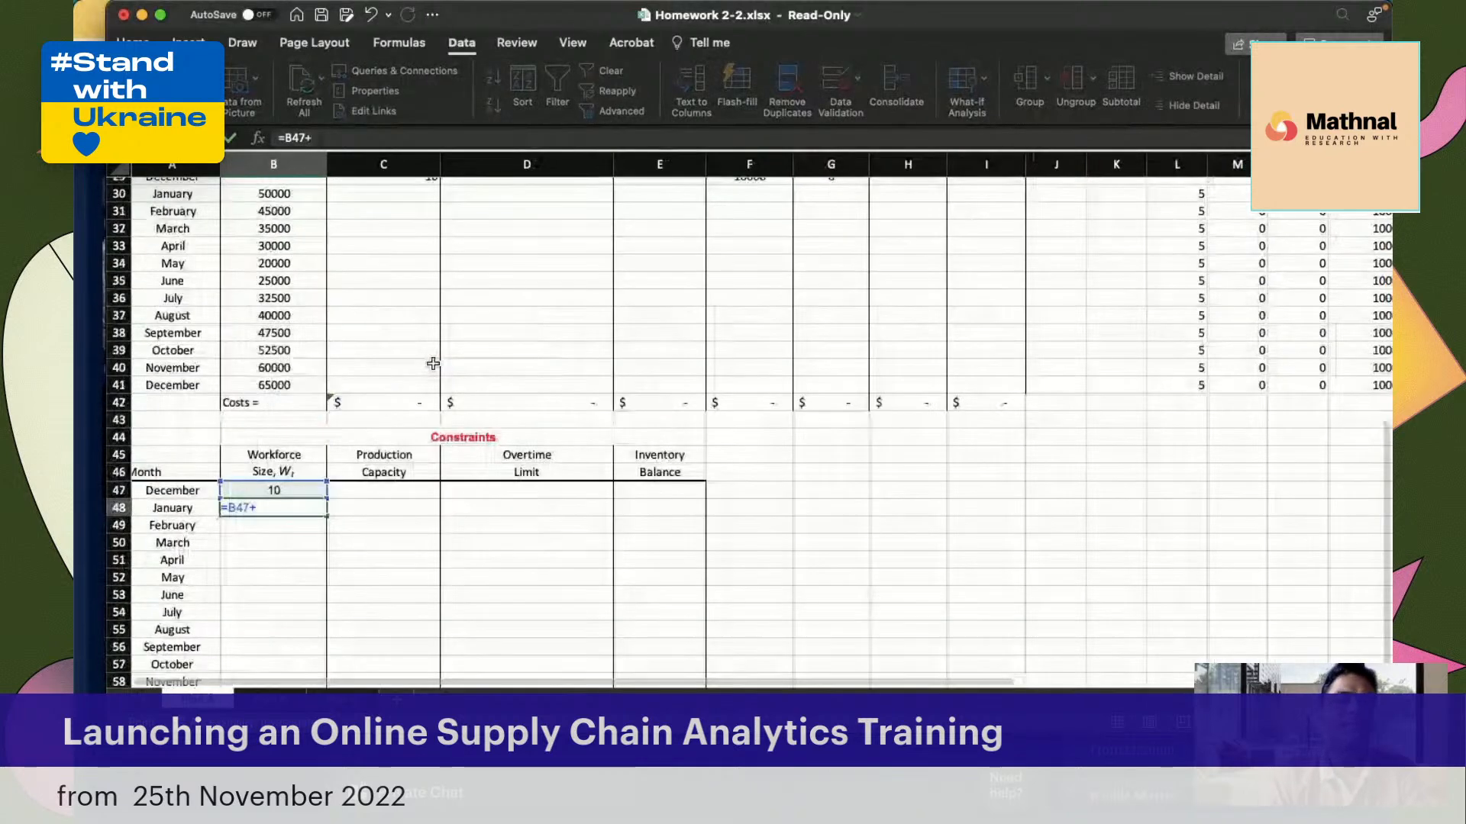
scroll(386, 309, "up", 6)
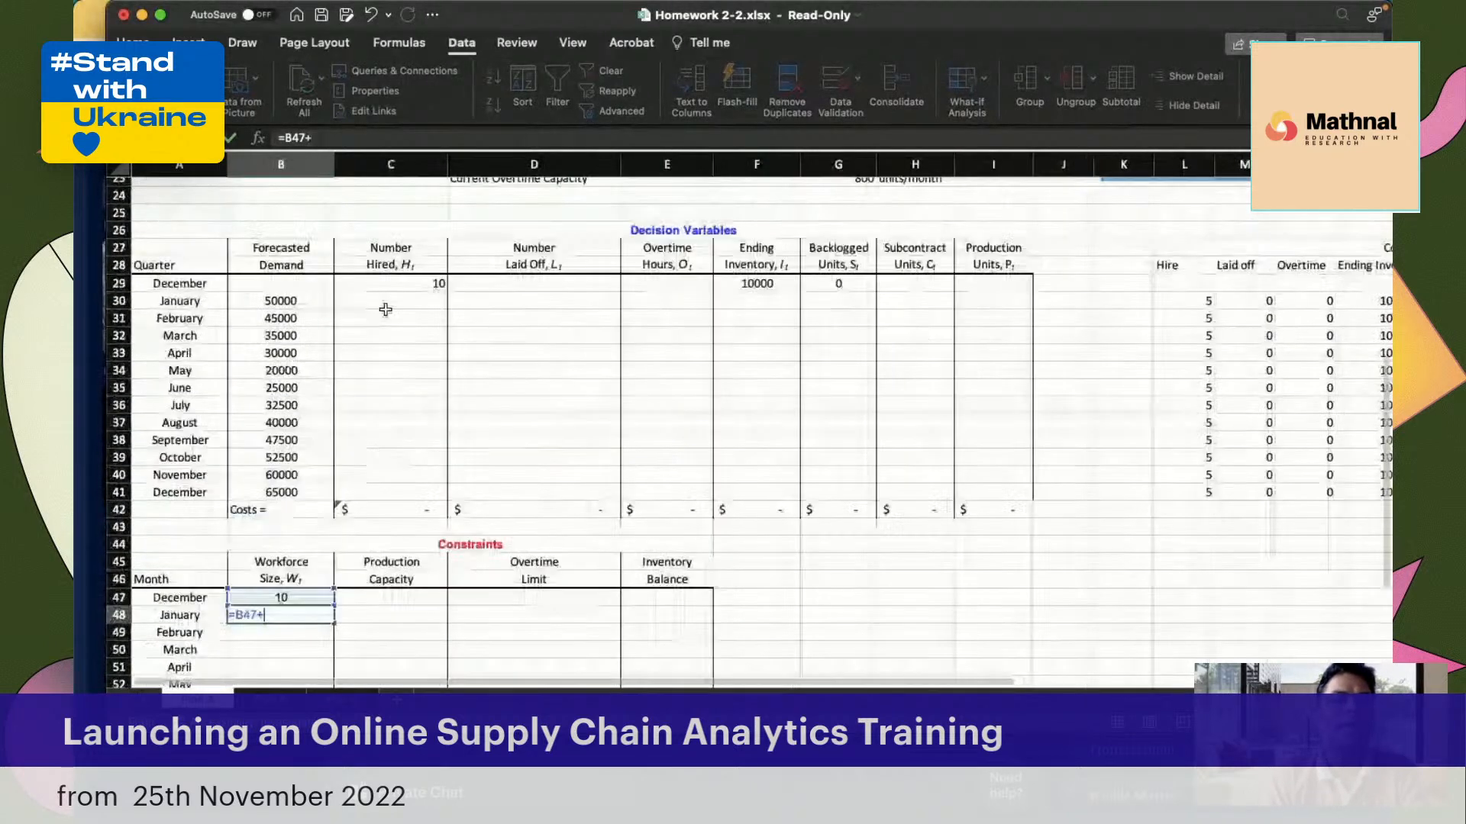
left_click(391, 302)
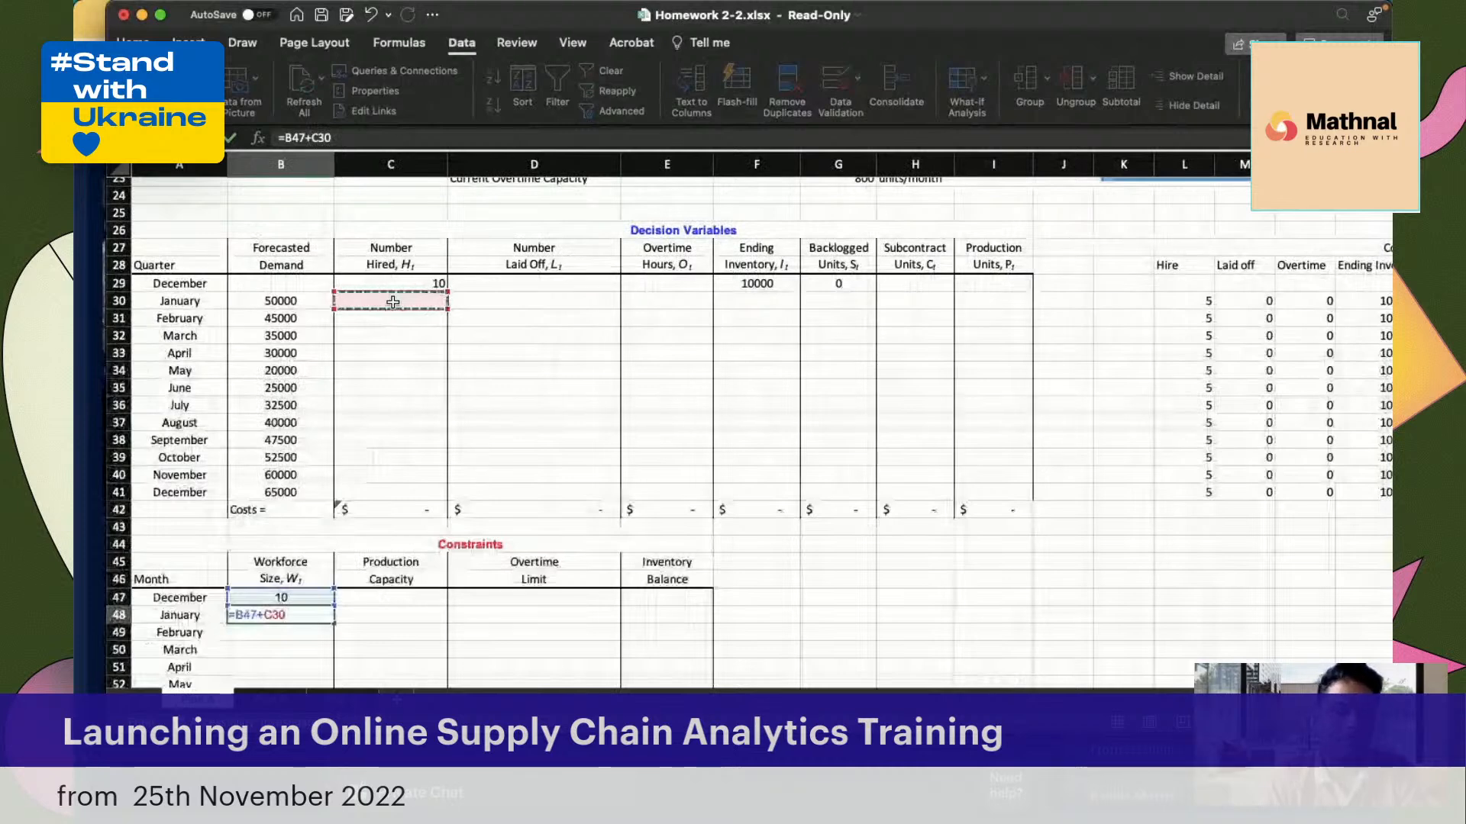
type("-")
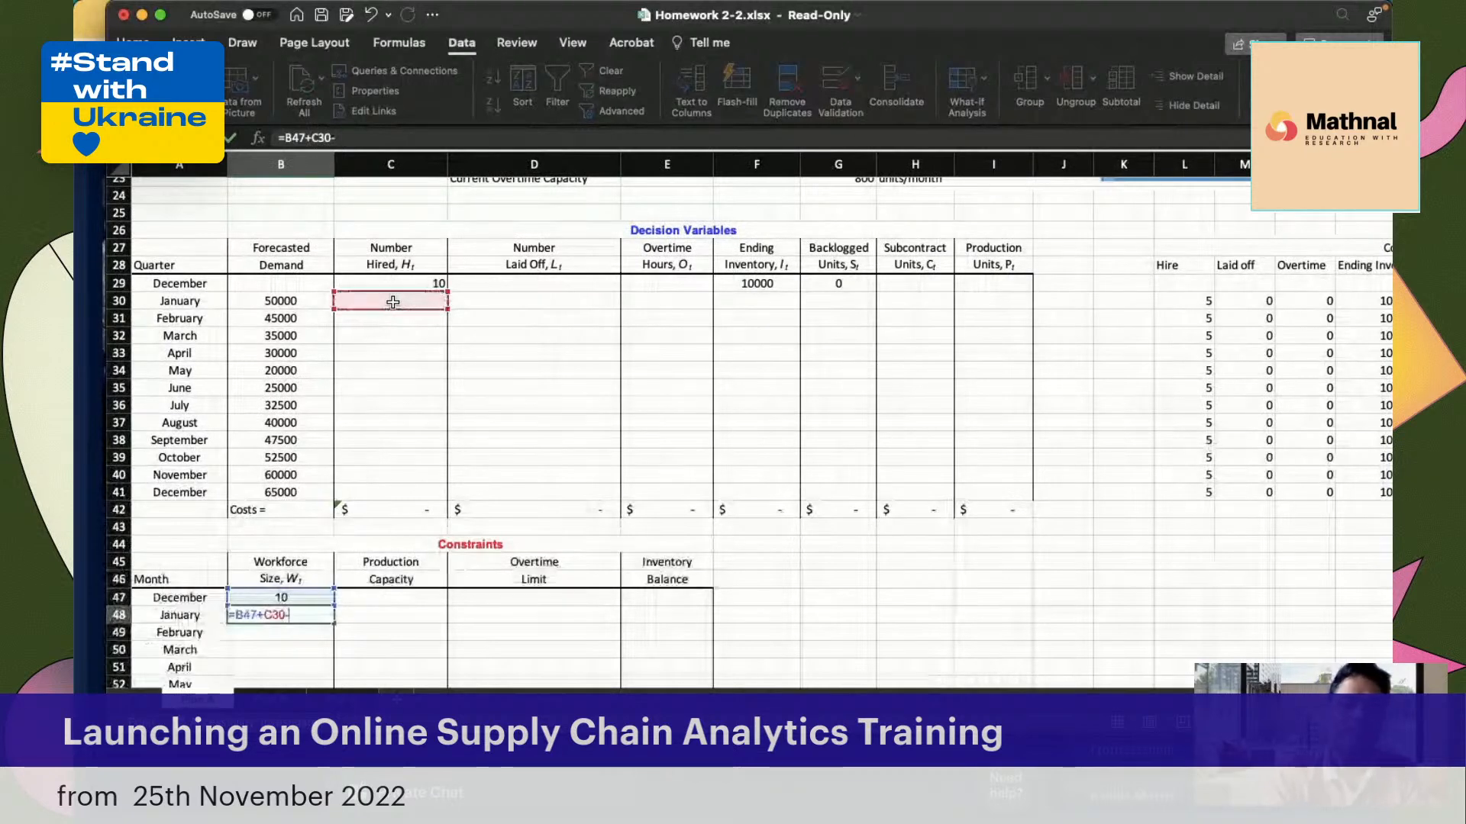
left_click(500, 297)
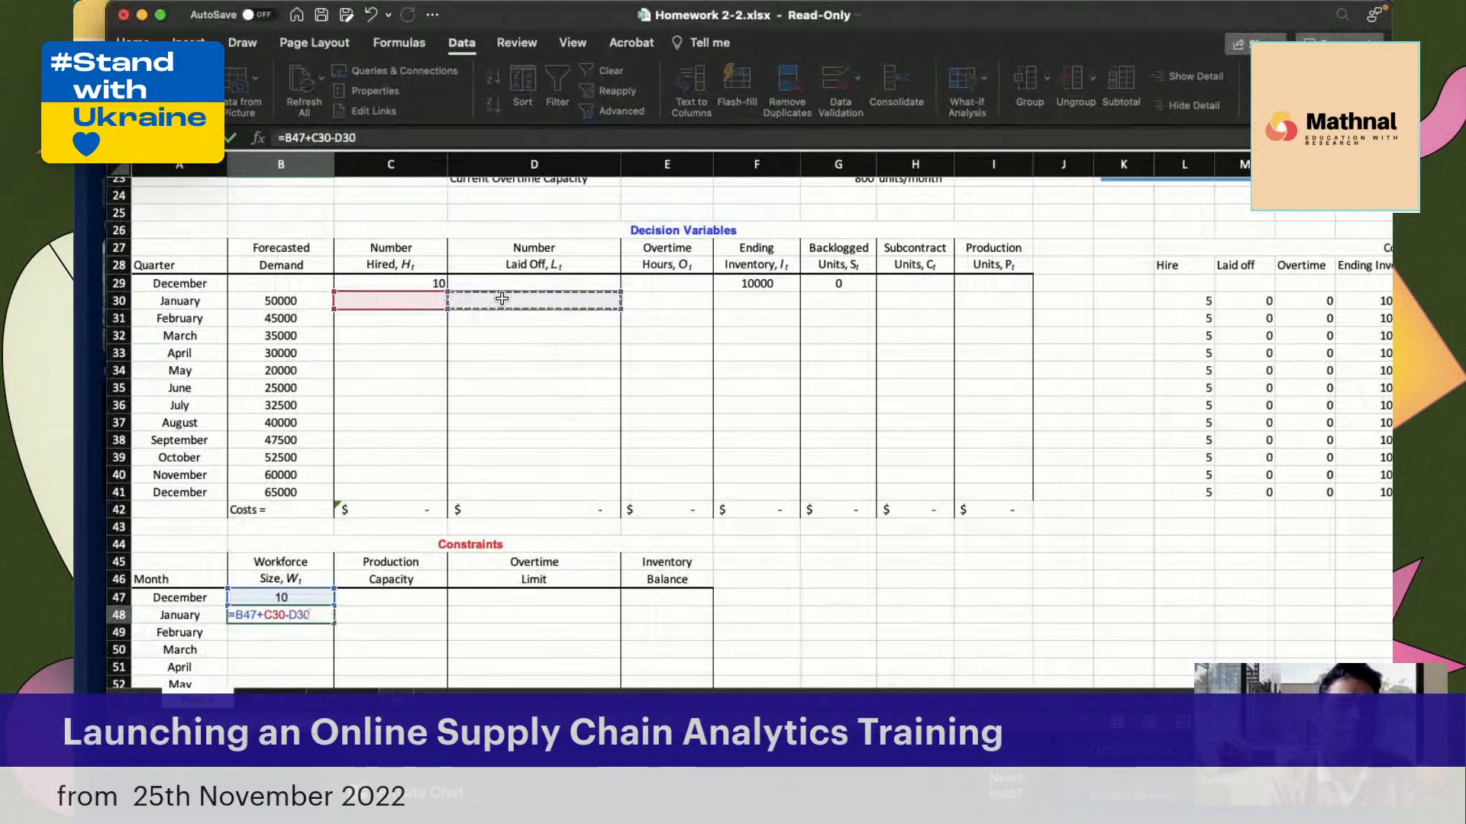
key("Return")
Copy the January Workforce Size formula from B48 down through the December row, B59
scroll(453, 437, "down", 1)
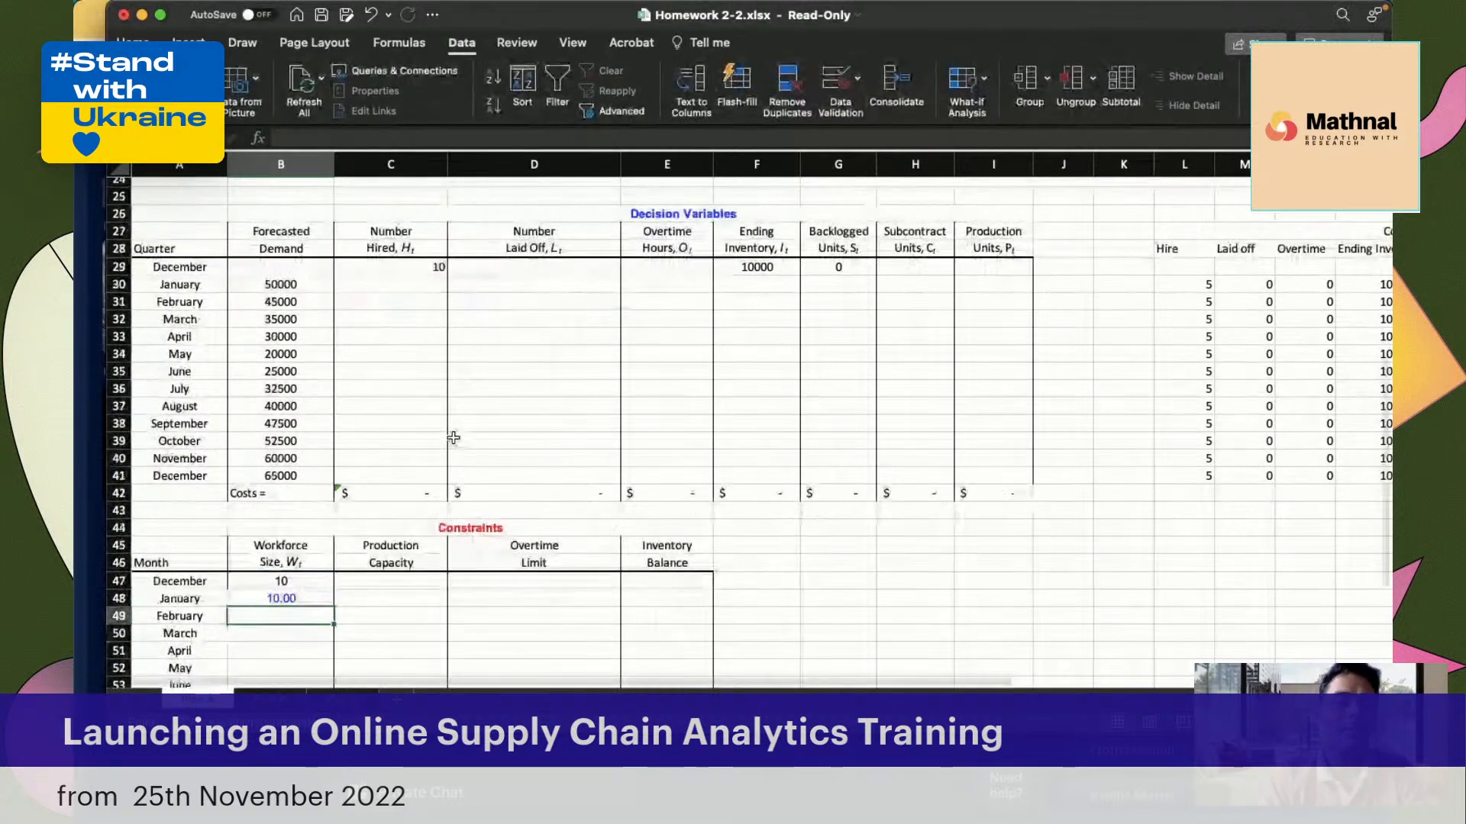
scroll(448, 436, "down", 5)
left_click(321, 465)
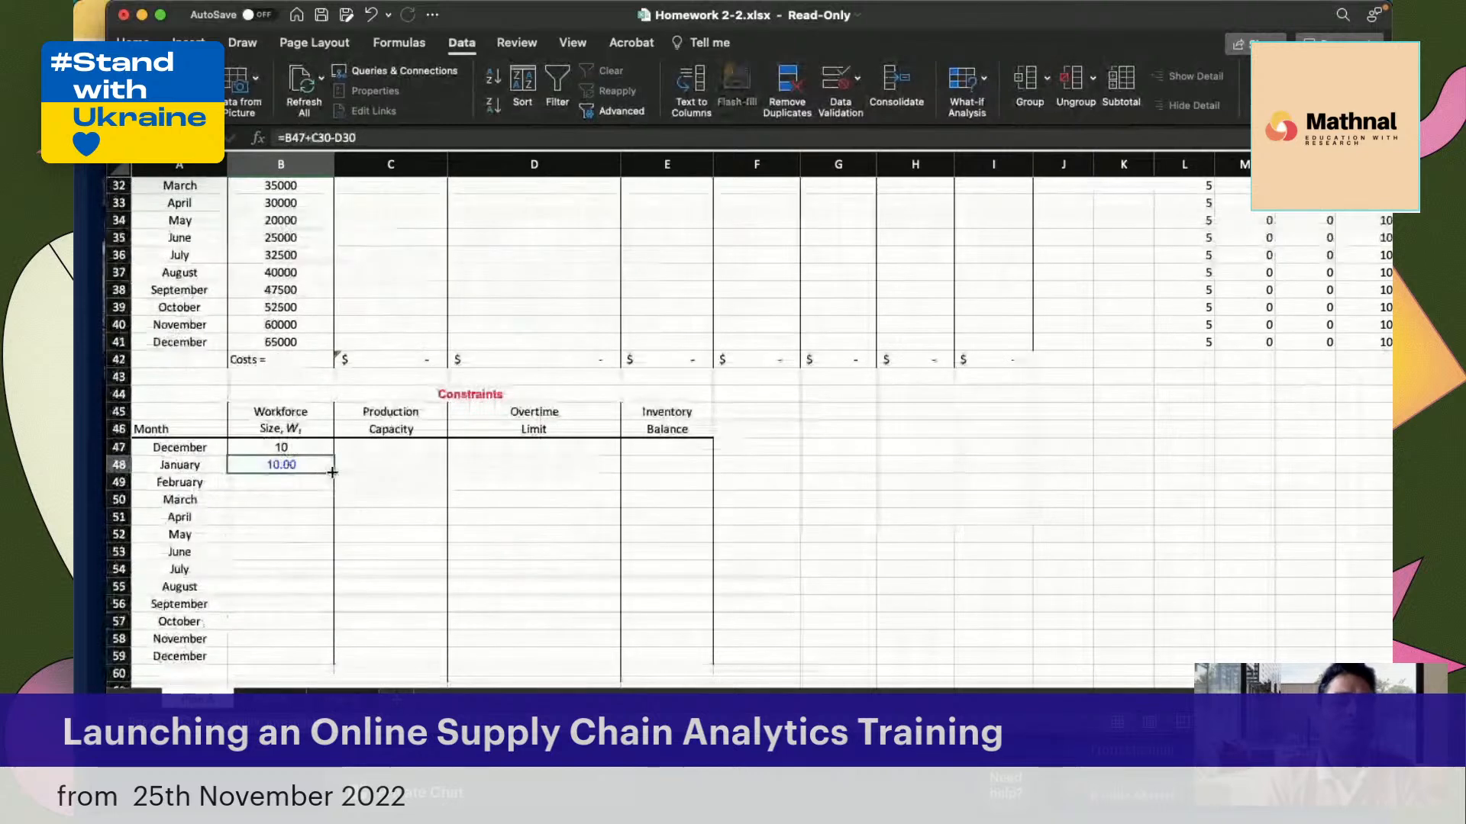
left_click_drag(332, 472, 327, 661)
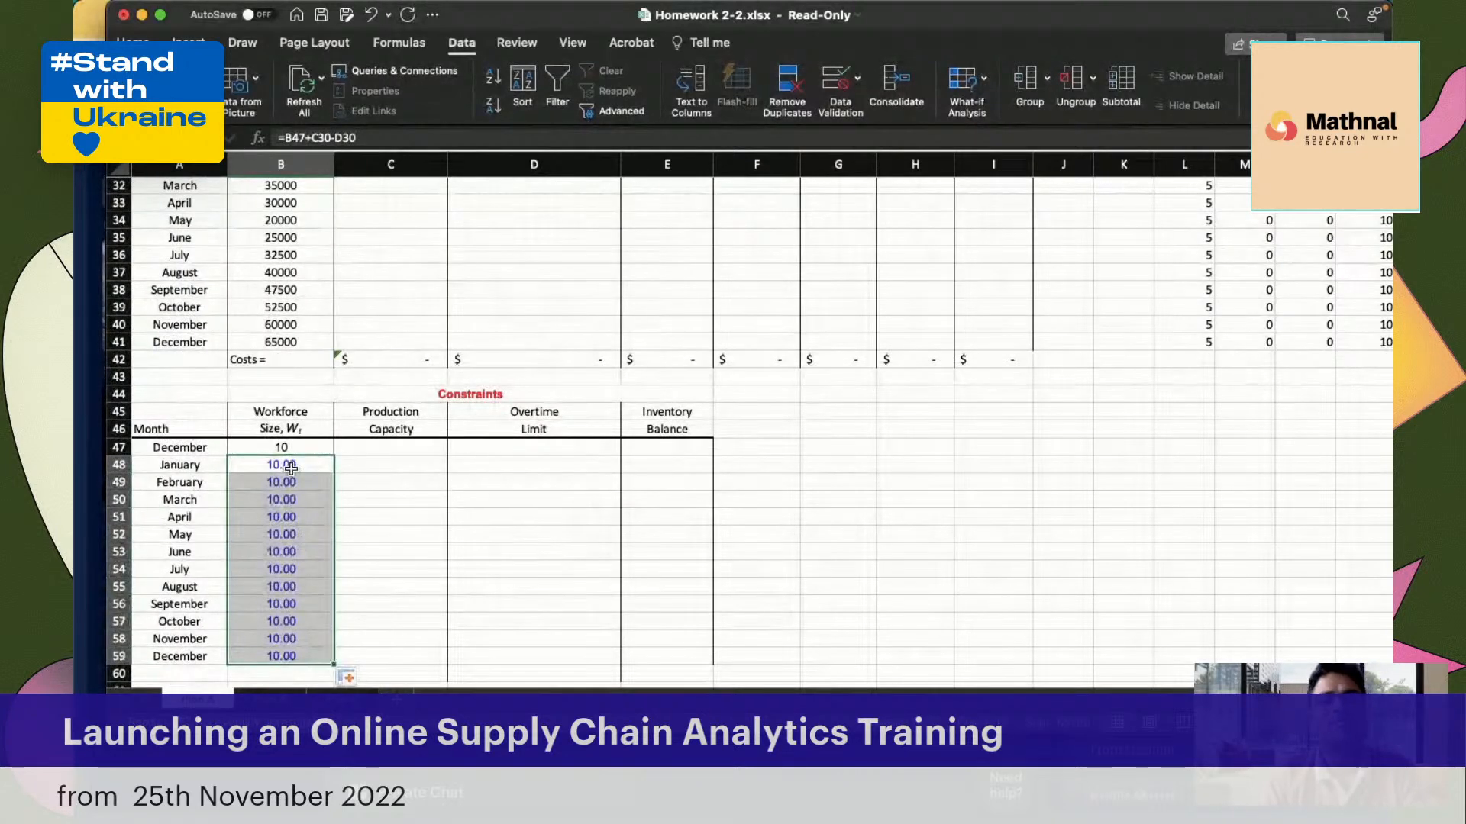
Check the copied February Workforce Size formula in B49 against the decision variable cells it references
scroll(297, 534, "down", 1)
scroll(294, 523, "down", 3)
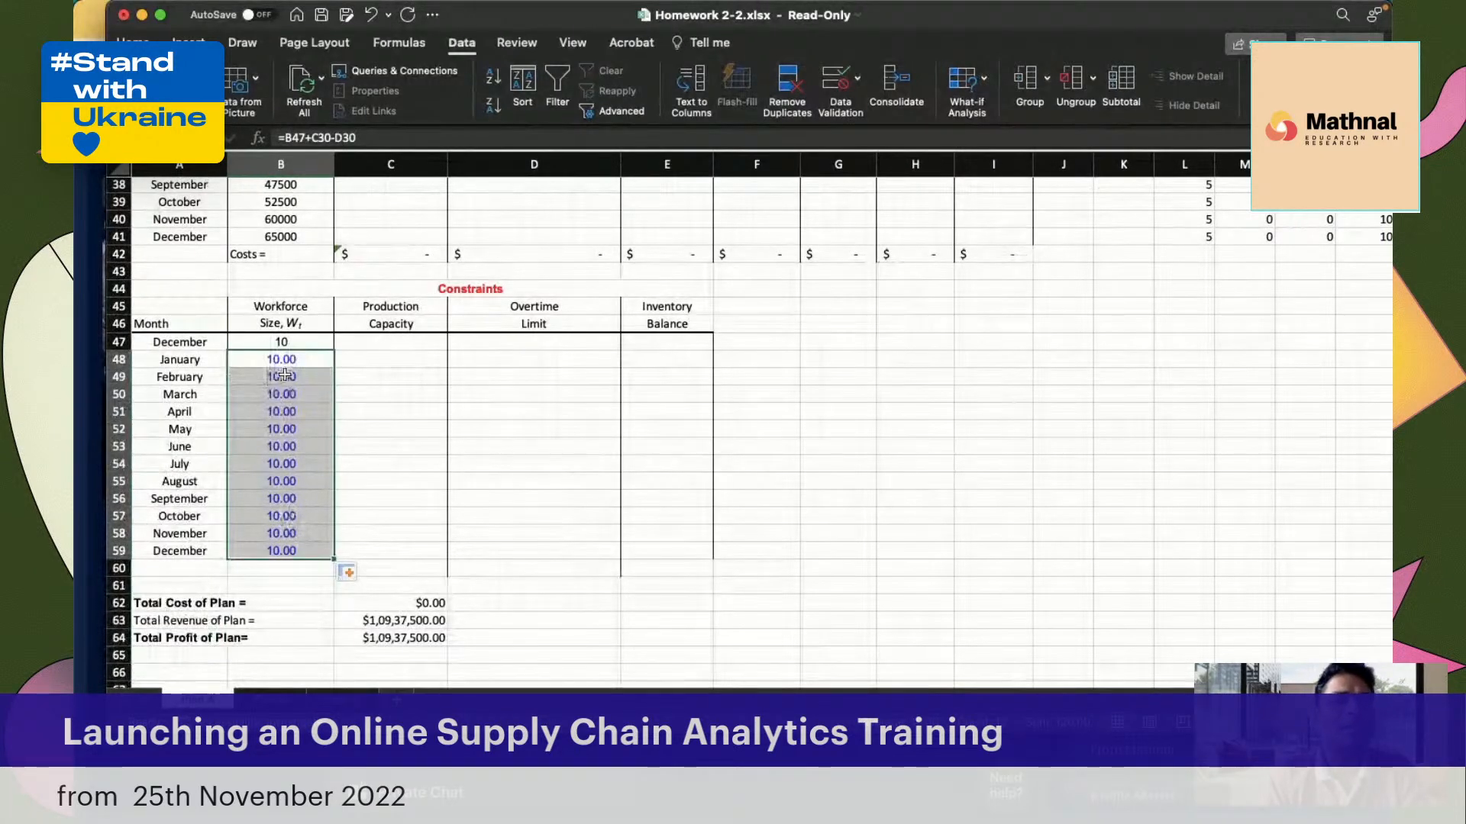
double_click(285, 377)
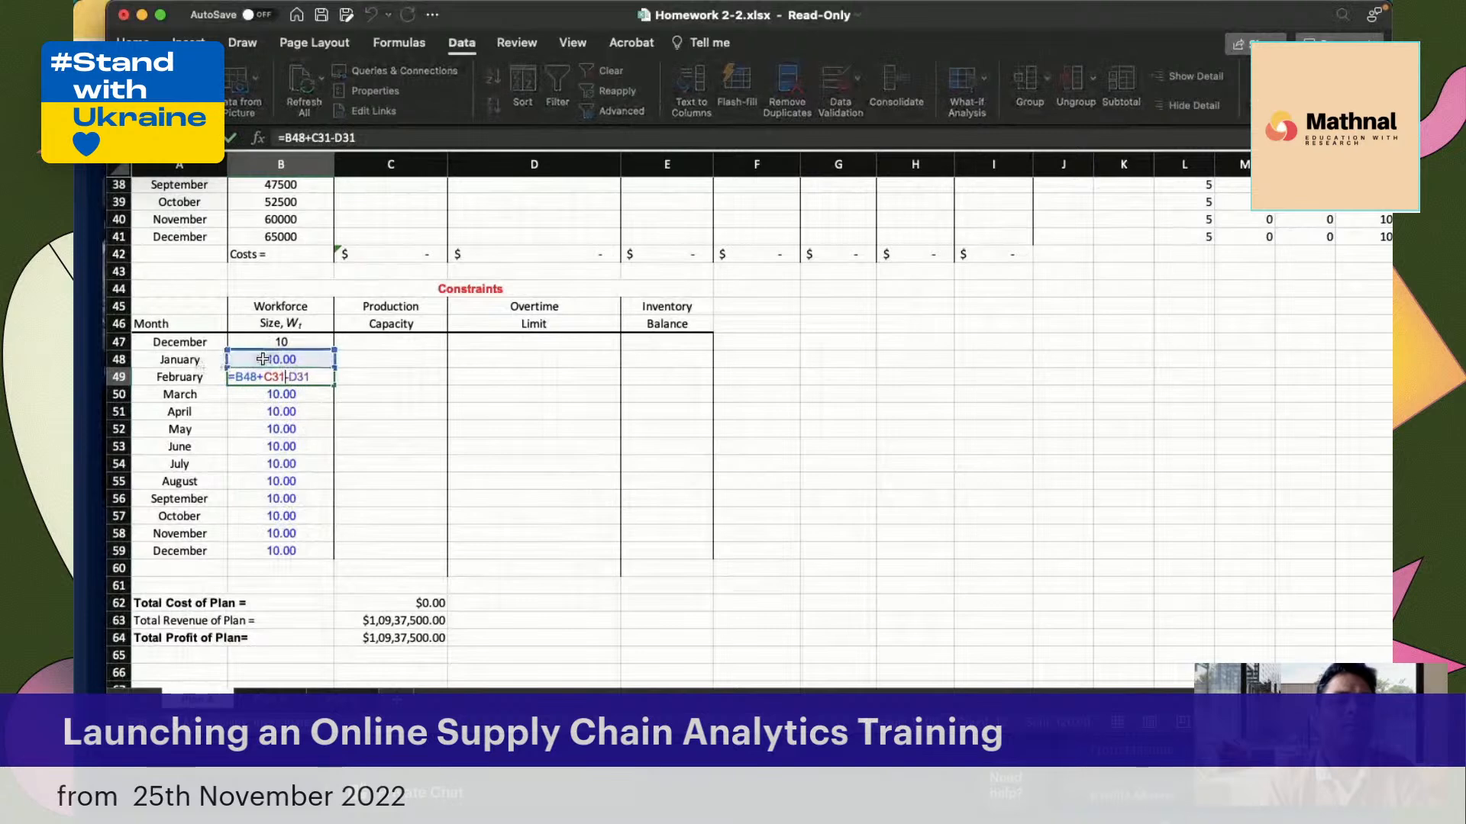
scroll(290, 431, "up", 8)
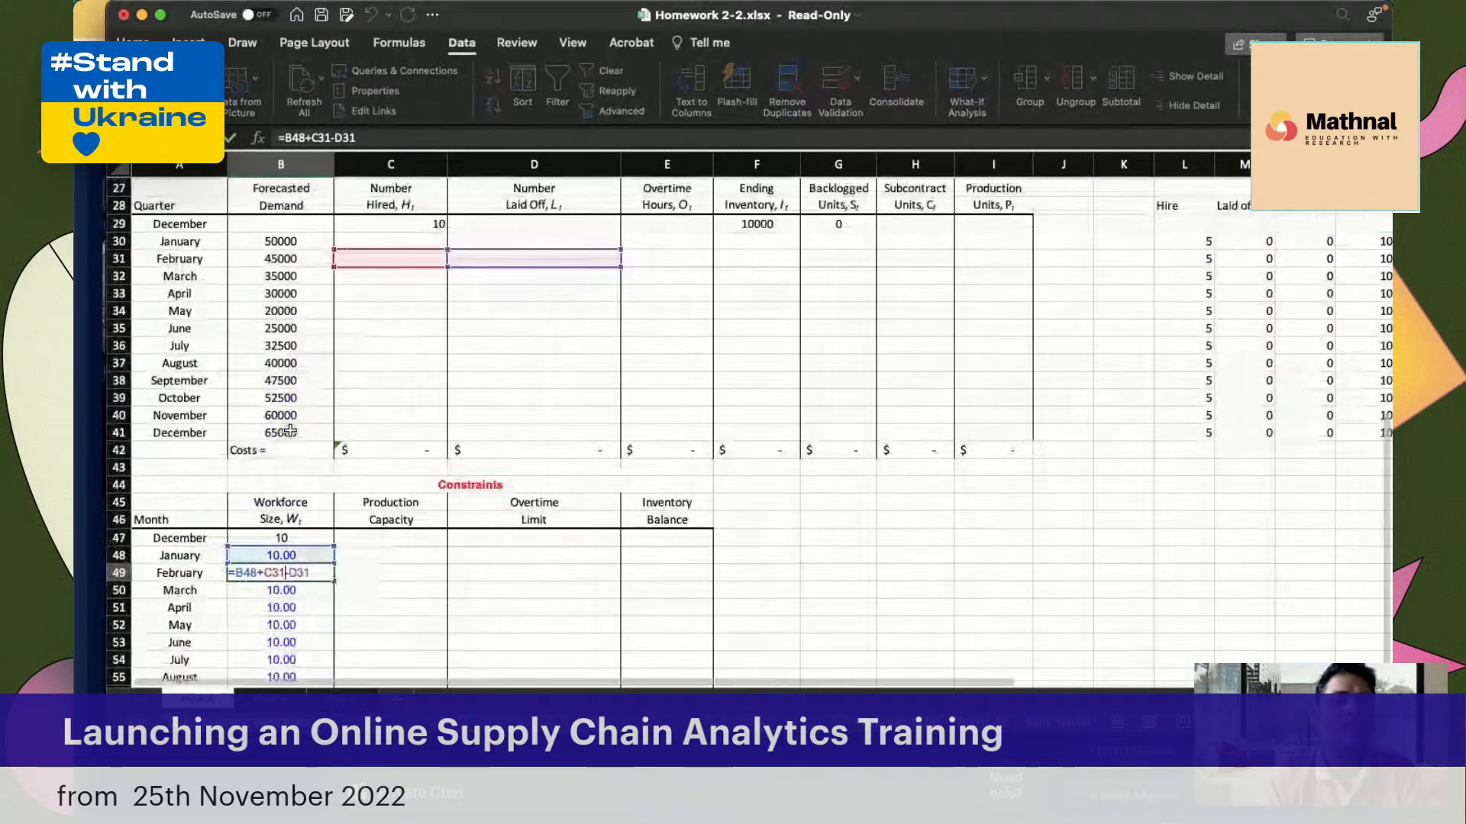
scroll(290, 431, "up", 1)
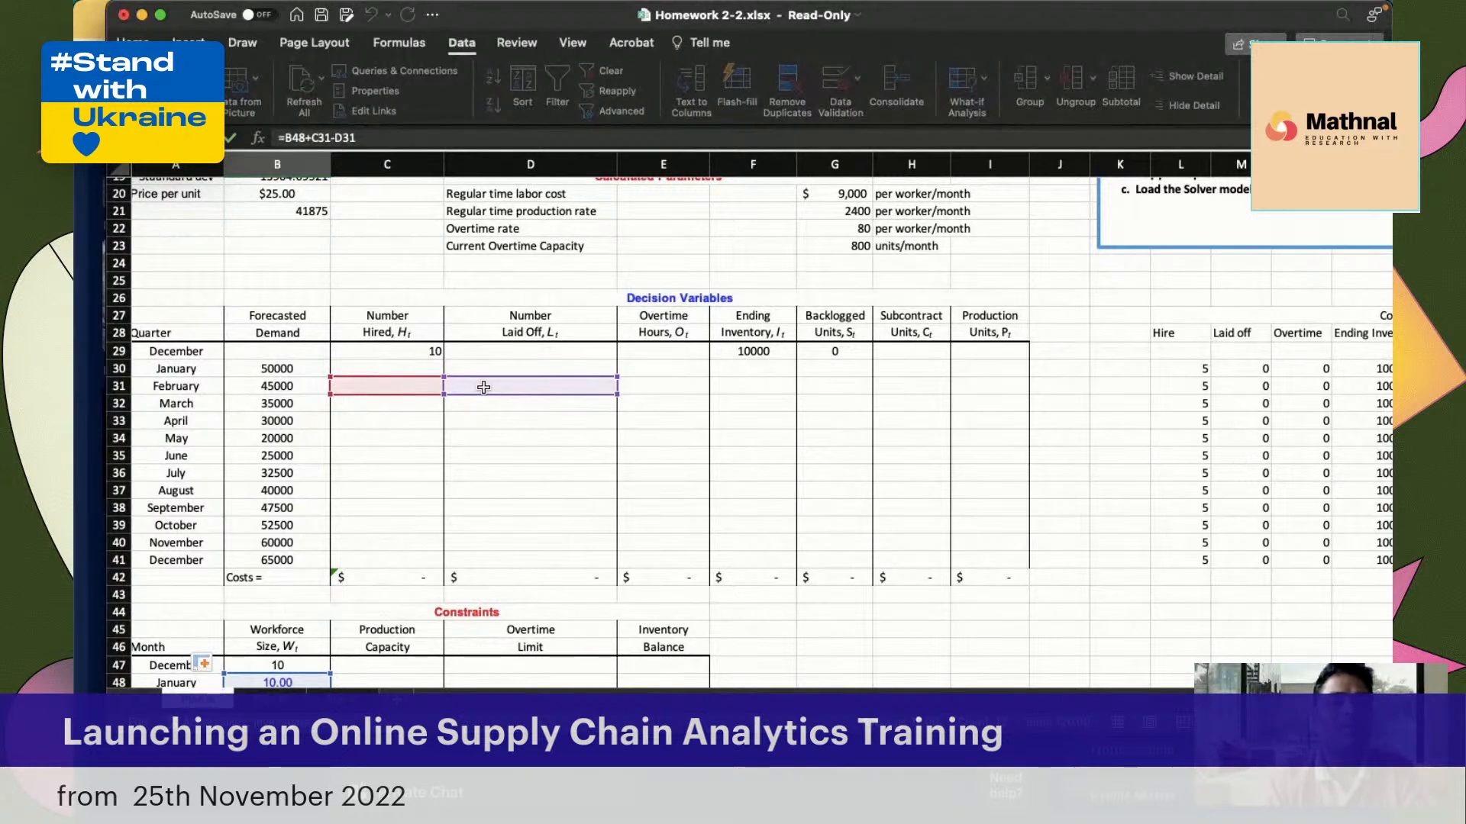
key("Return")
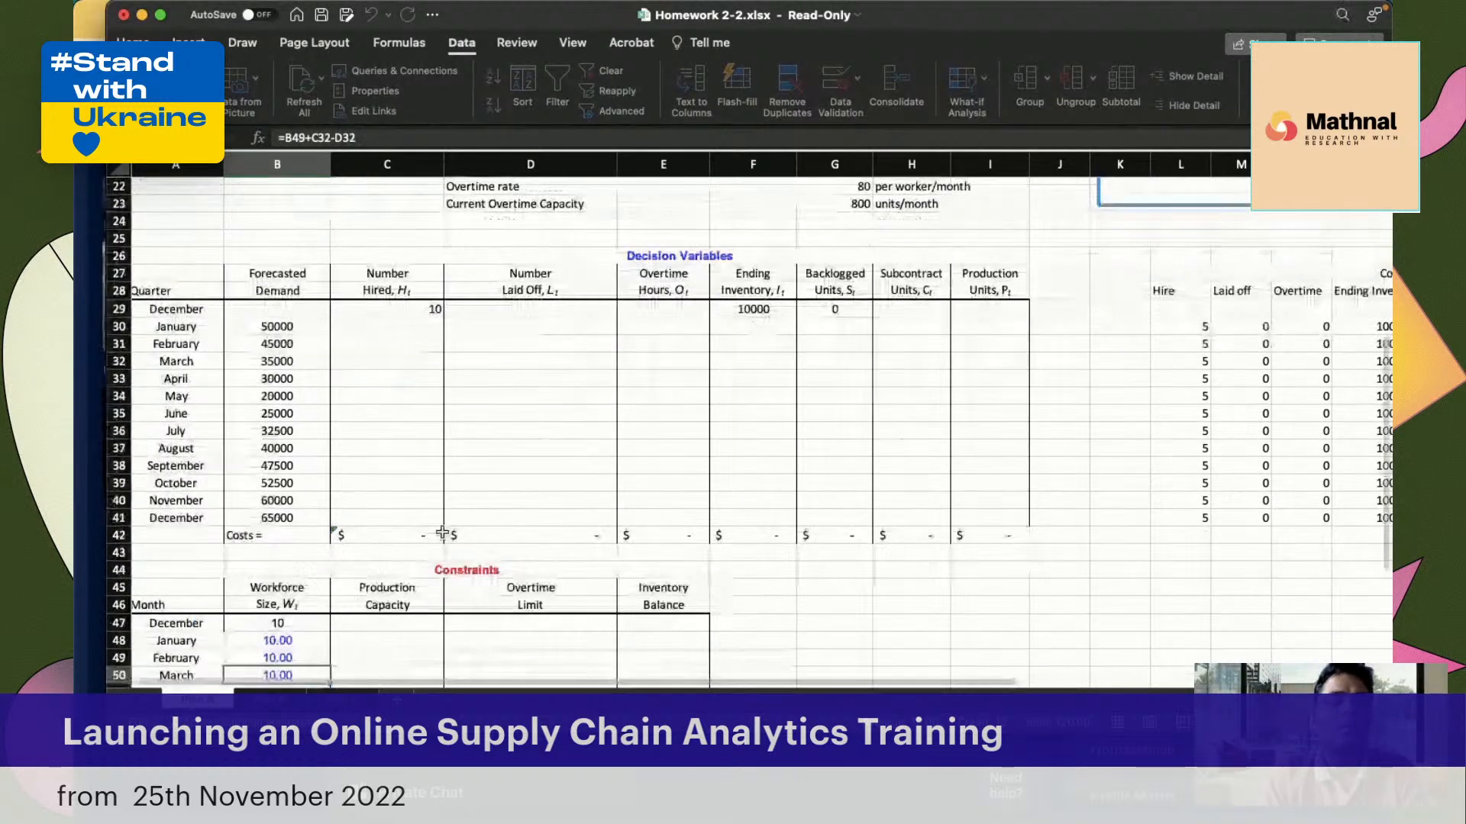
scroll(442, 533, "down", 2)
left_click(300, 578)
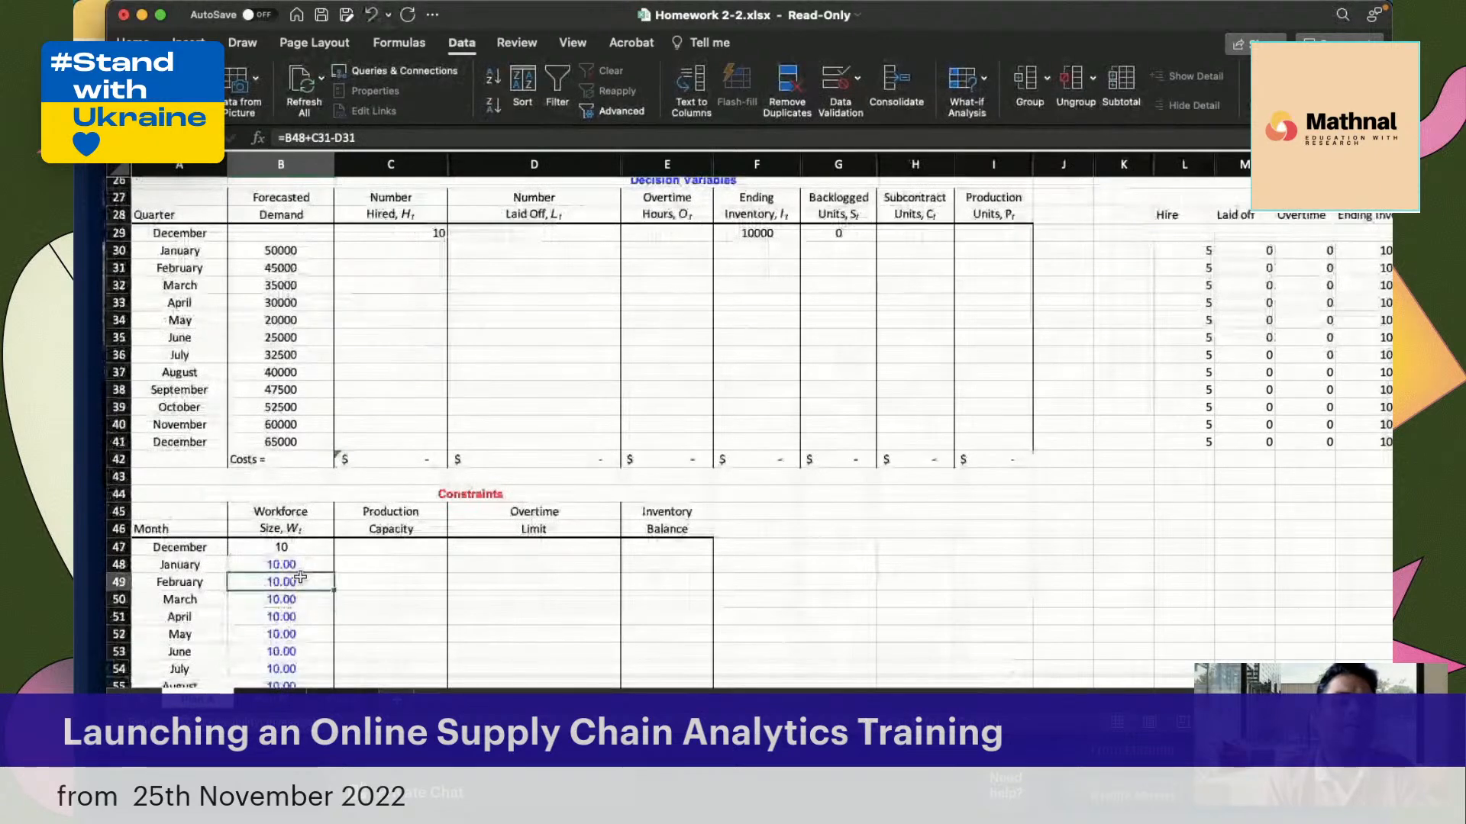
Start the January Production Capacity formula in C48 as workforce size times the fixed regular time production rate, =B48*$G$21
left_click(397, 562)
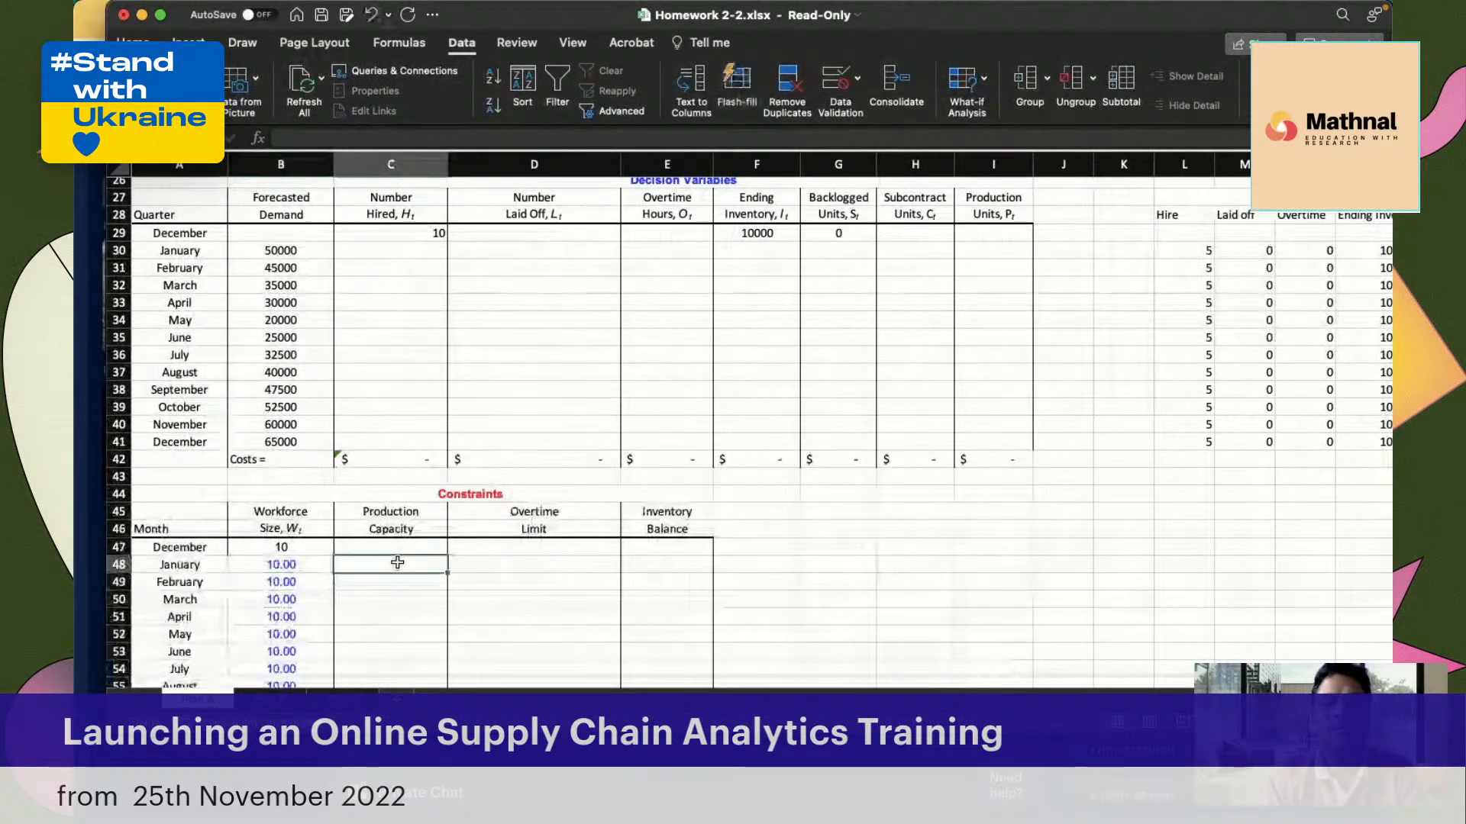
double_click(397, 563)
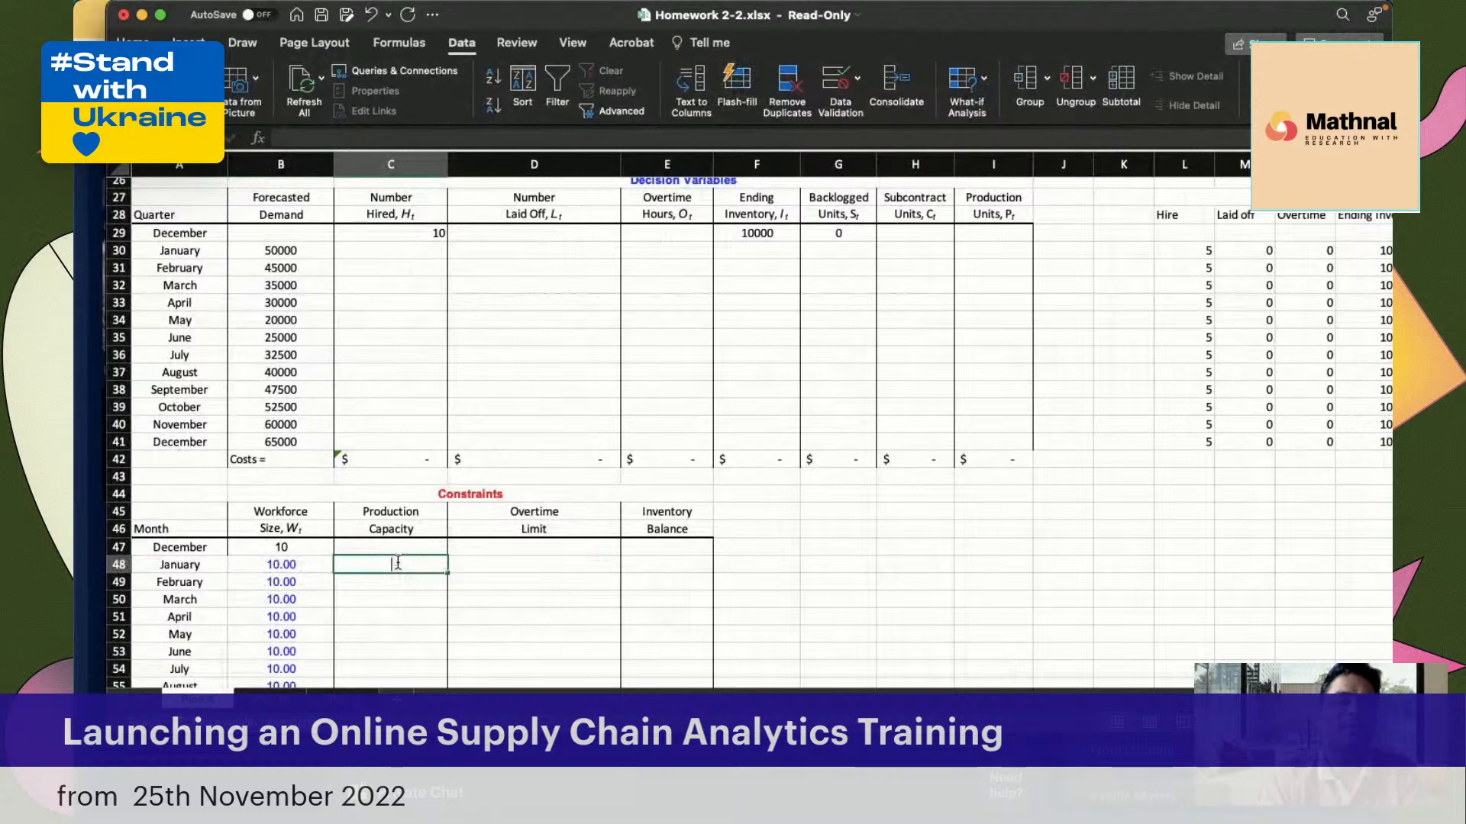
type("=")
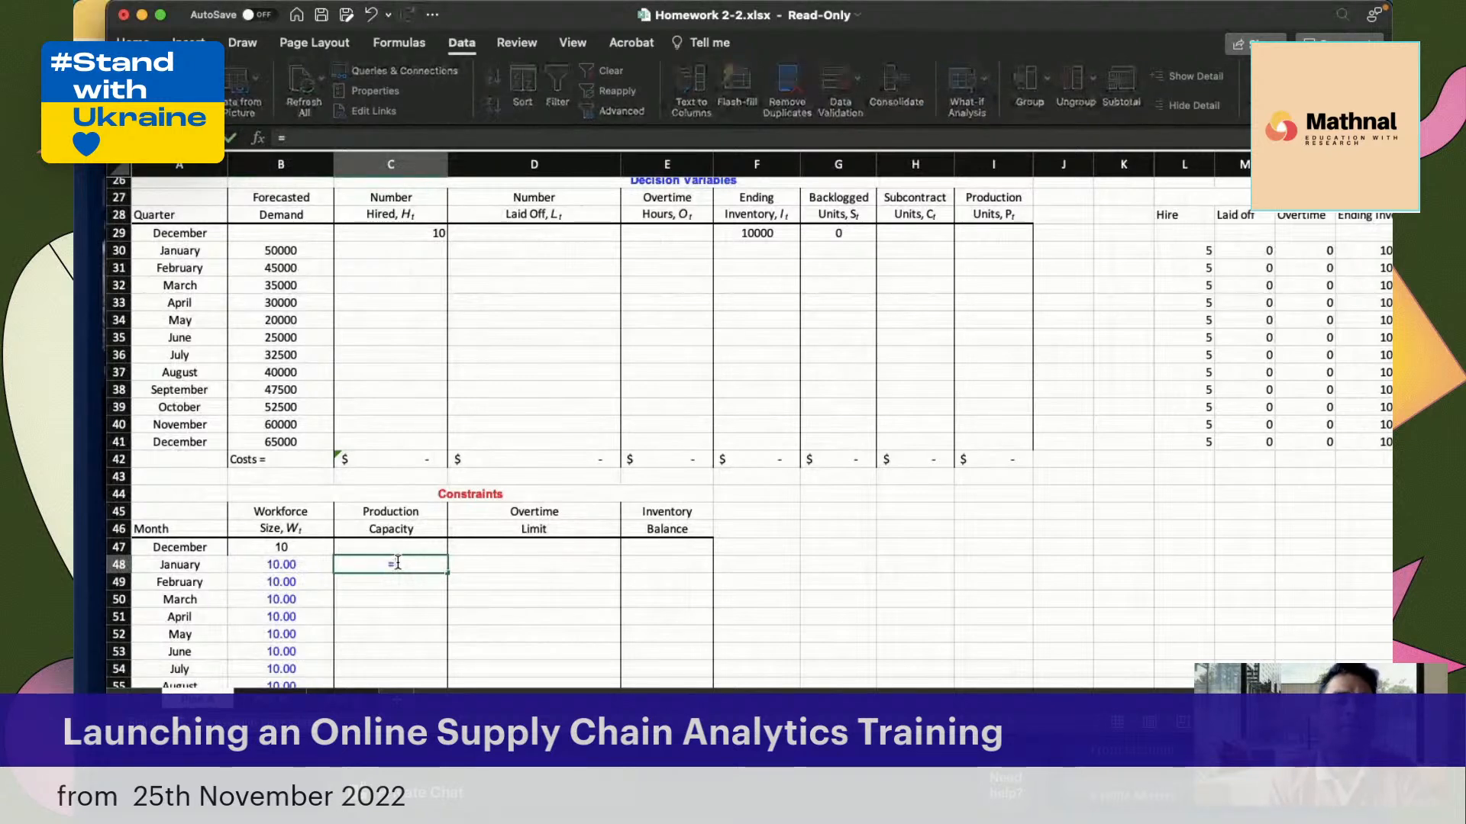
left_click(294, 563)
type("*")
scroll(609, 430, "up", 1)
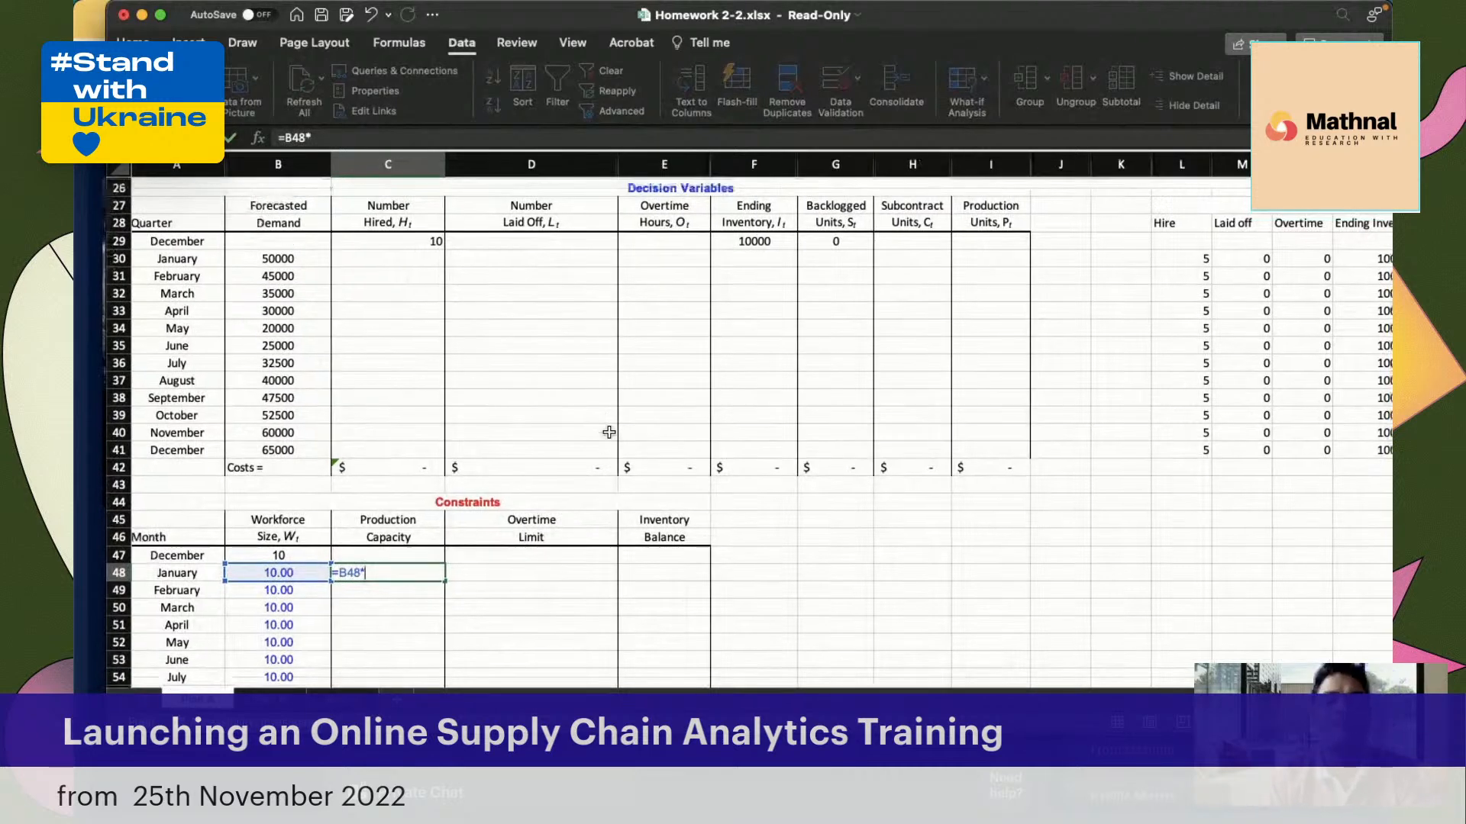
scroll(608, 432, "up", 5)
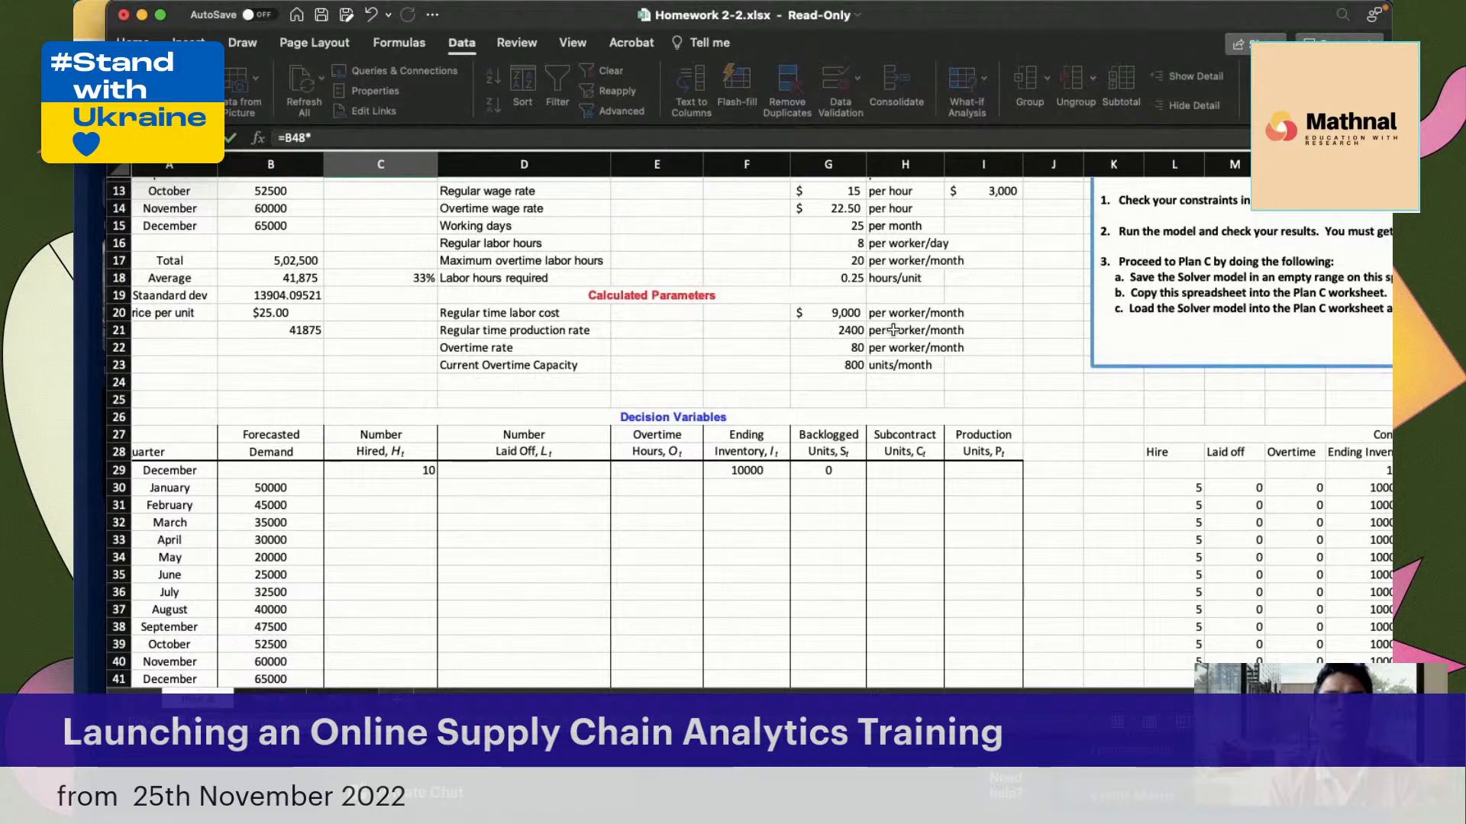
left_click(833, 329)
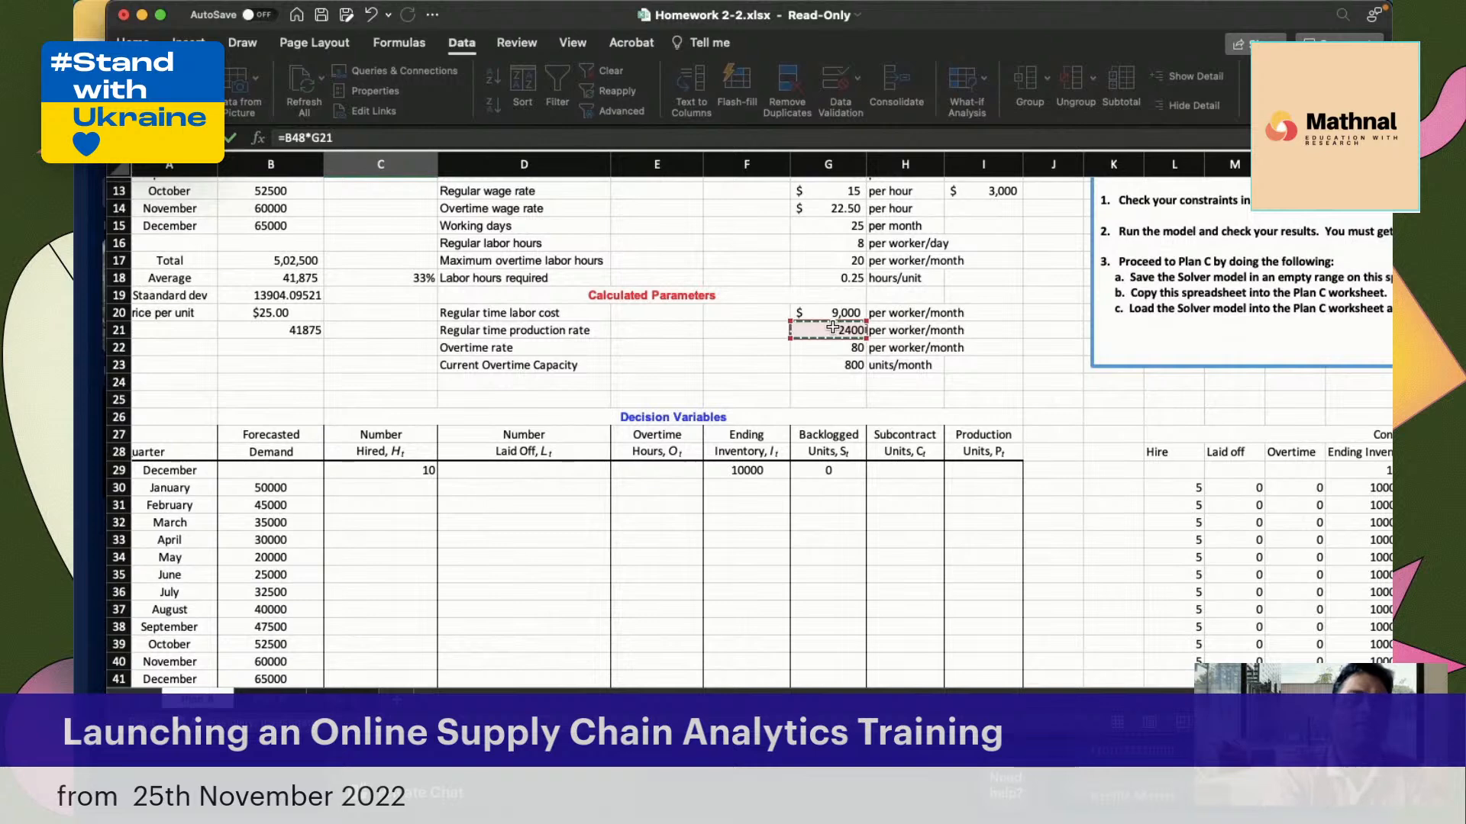
key("F4")
Complete the C48 Production Capacity formula by adding January overtime hours divided by the fixed labor hours required, +E30/$G$18
type("+")
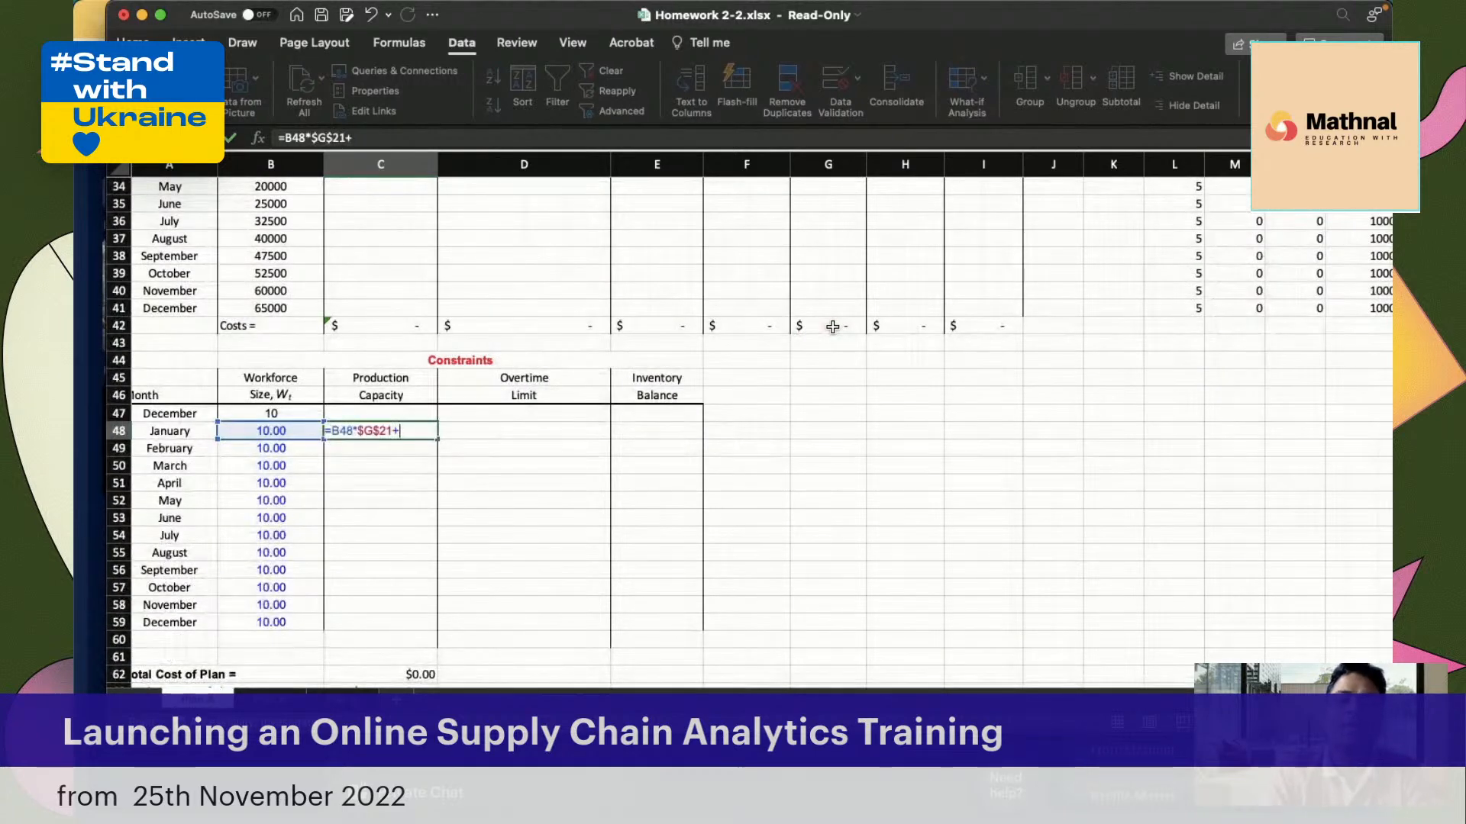
scroll(748, 489, "up", 3)
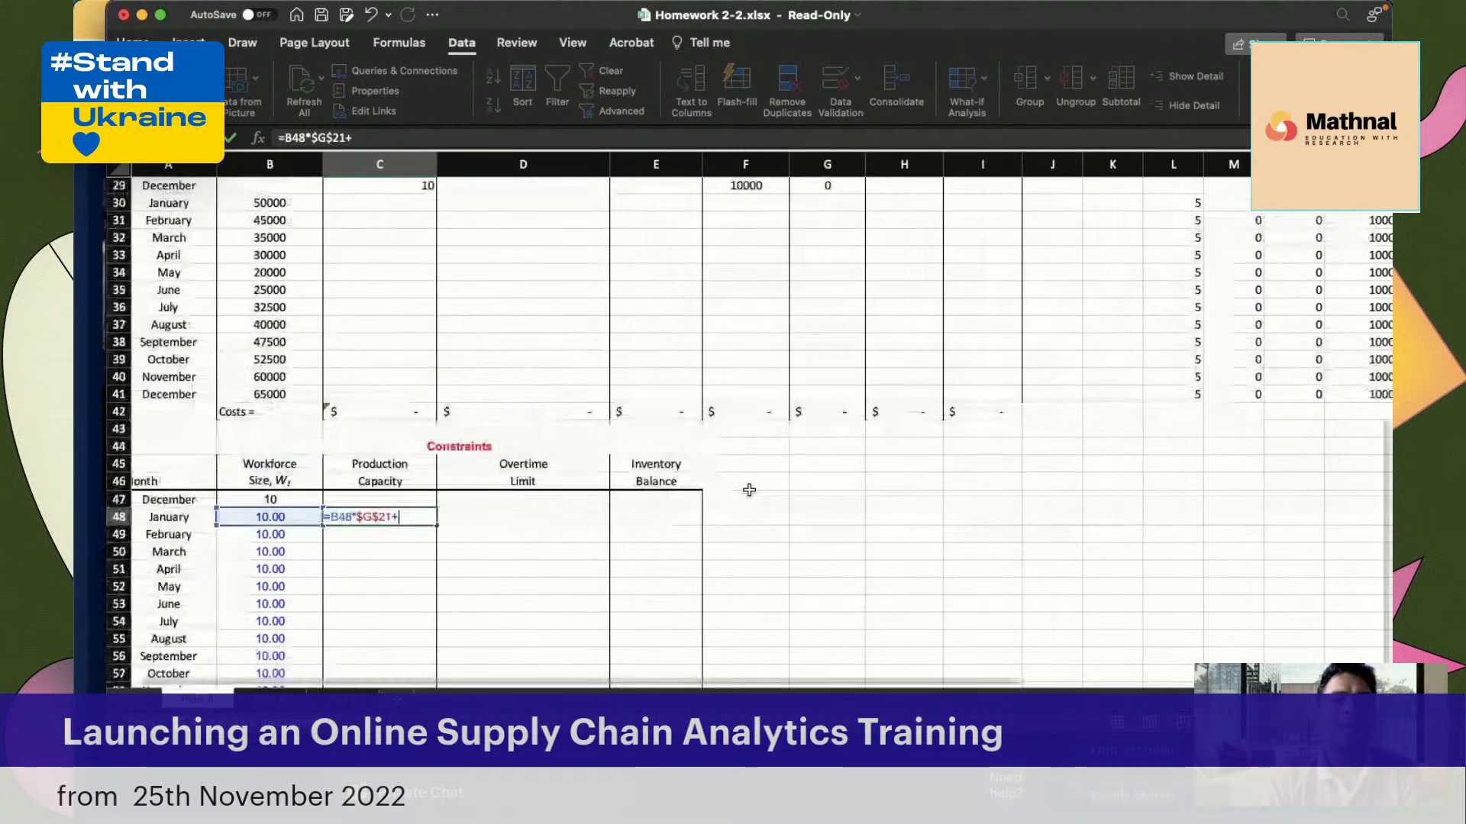
scroll(749, 489, "up", 5)
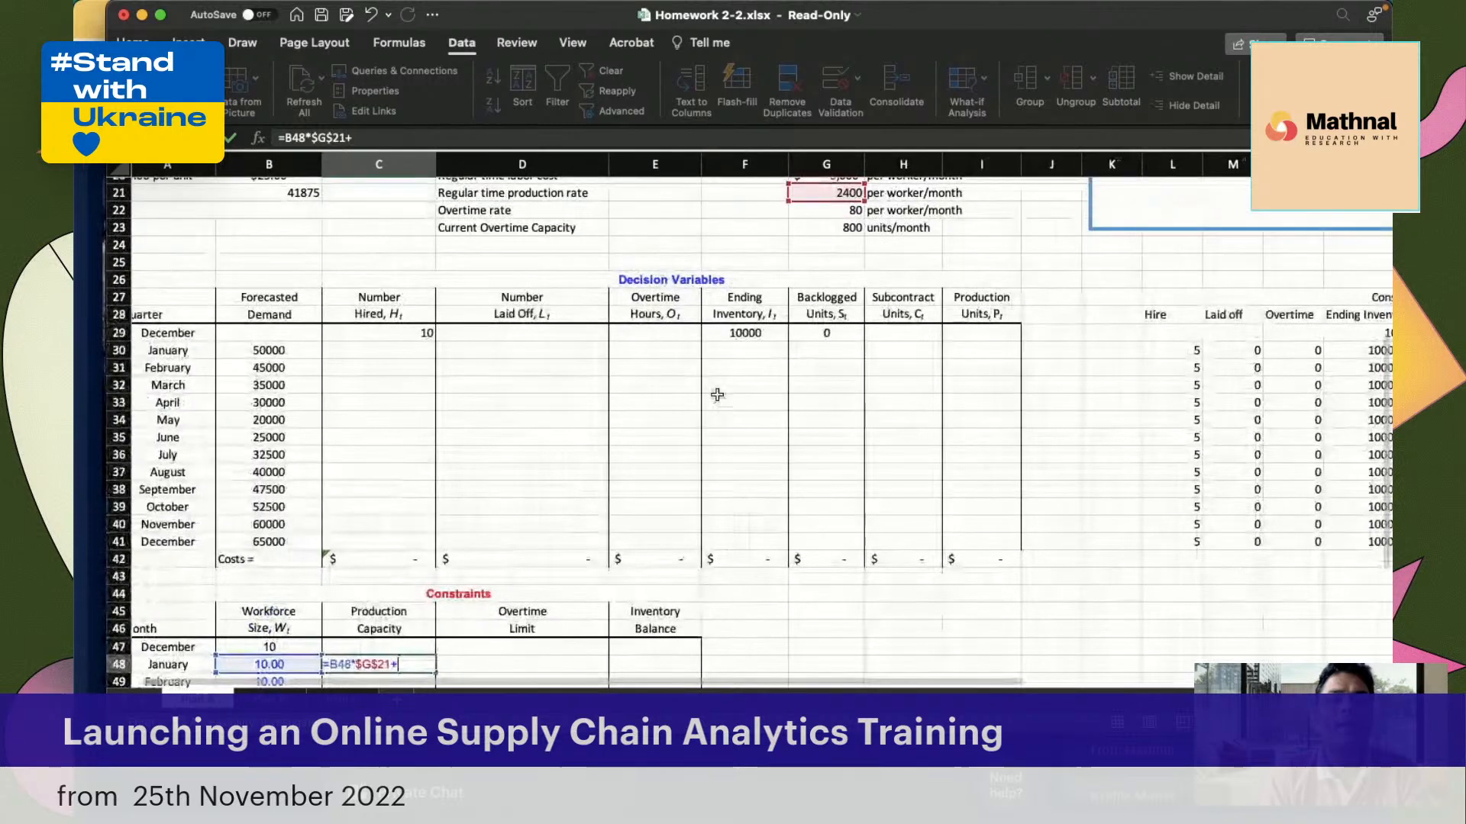
left_click(655, 349)
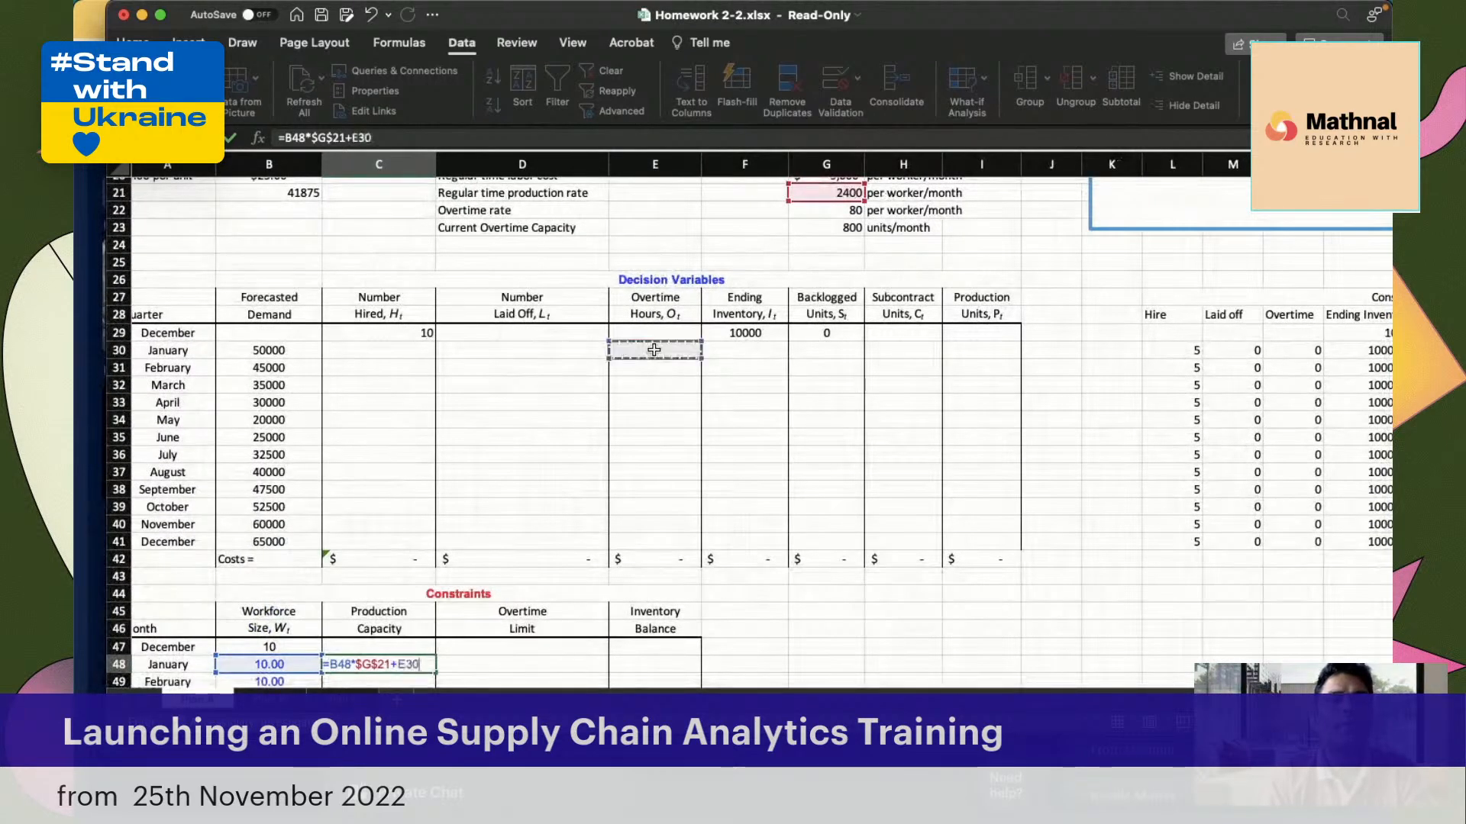
type("/")
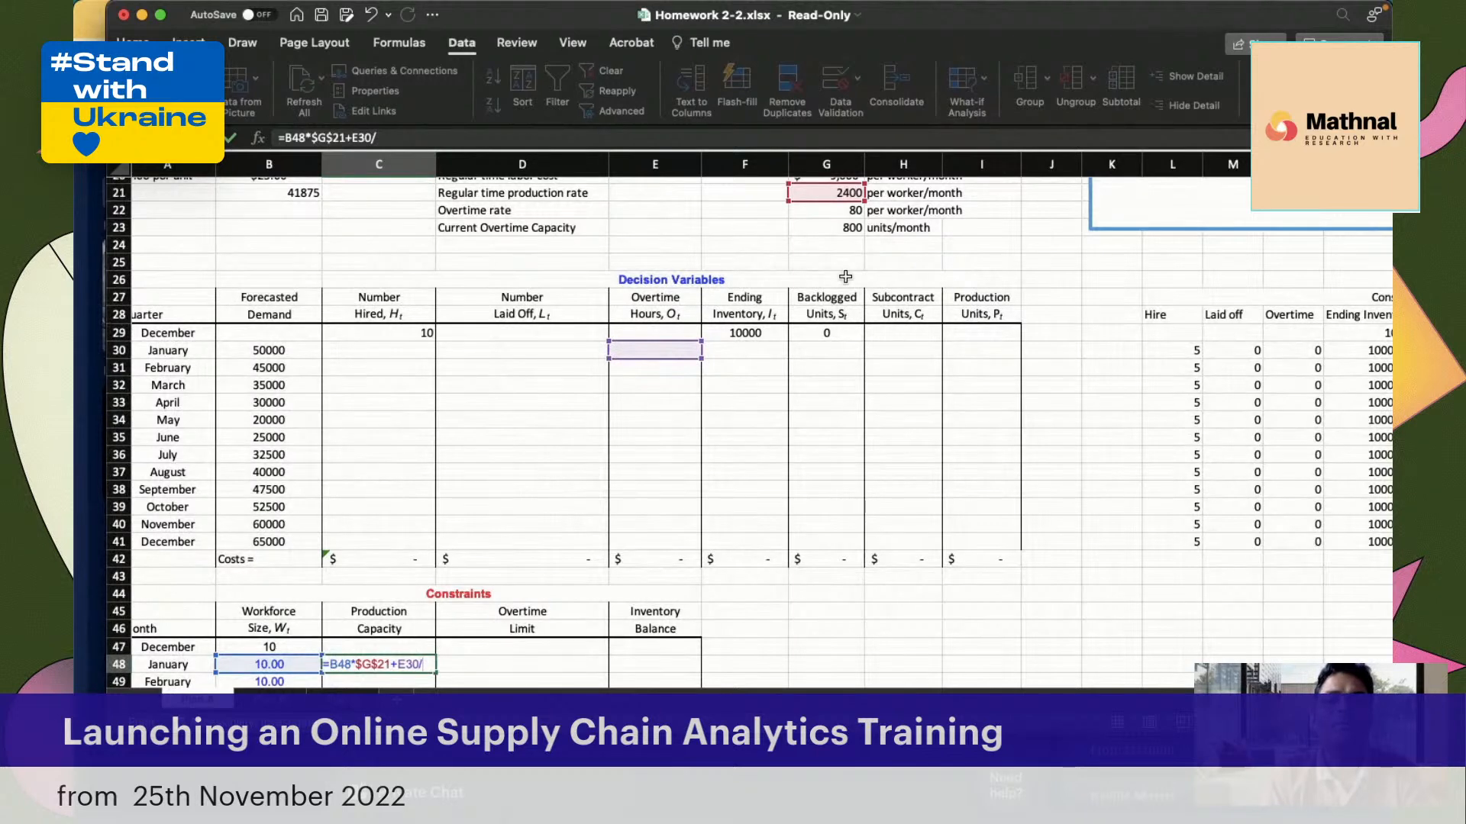
scroll(845, 276, "up", 3)
left_click(816, 225)
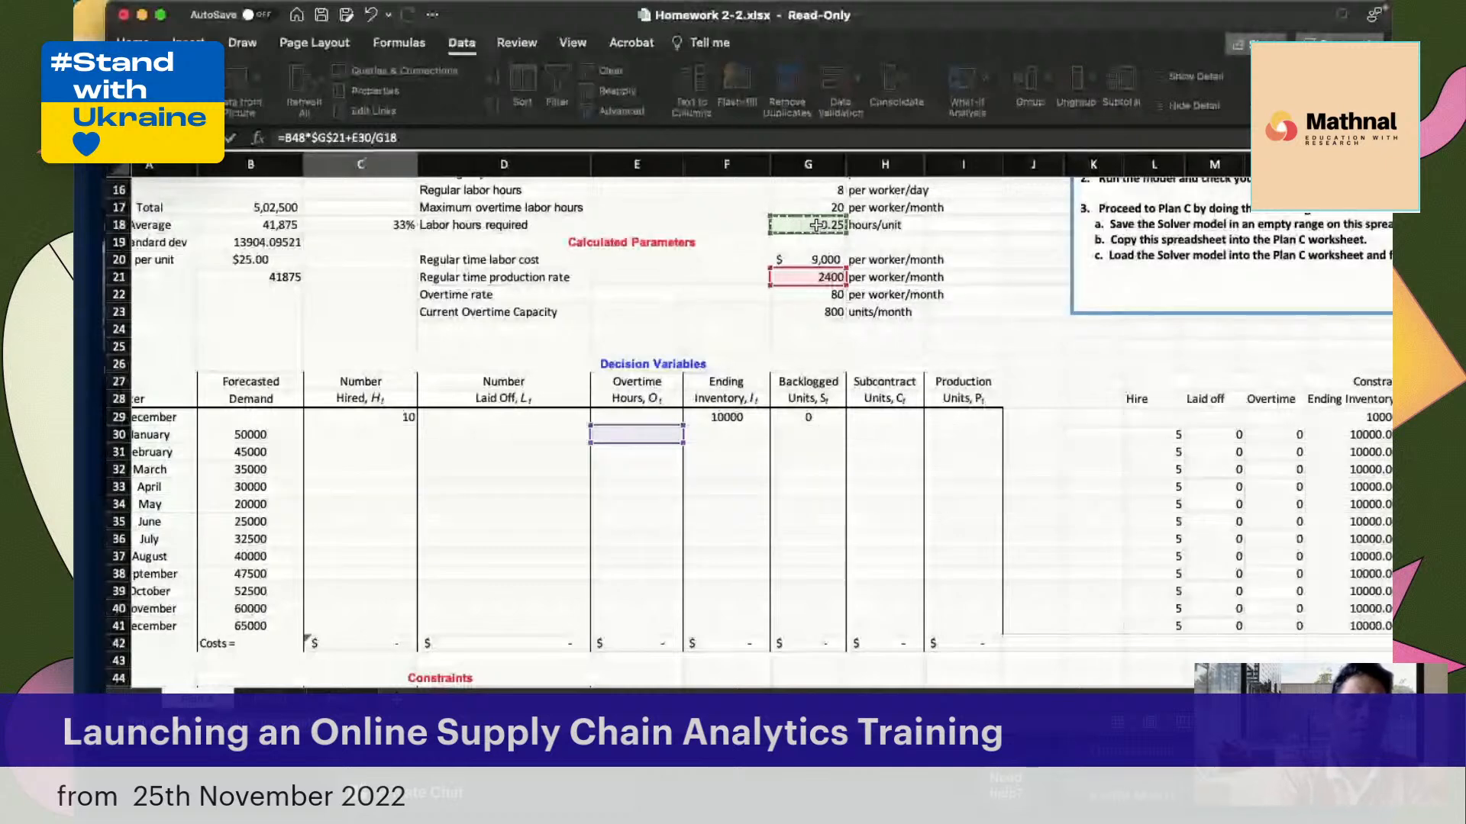
key("Return")
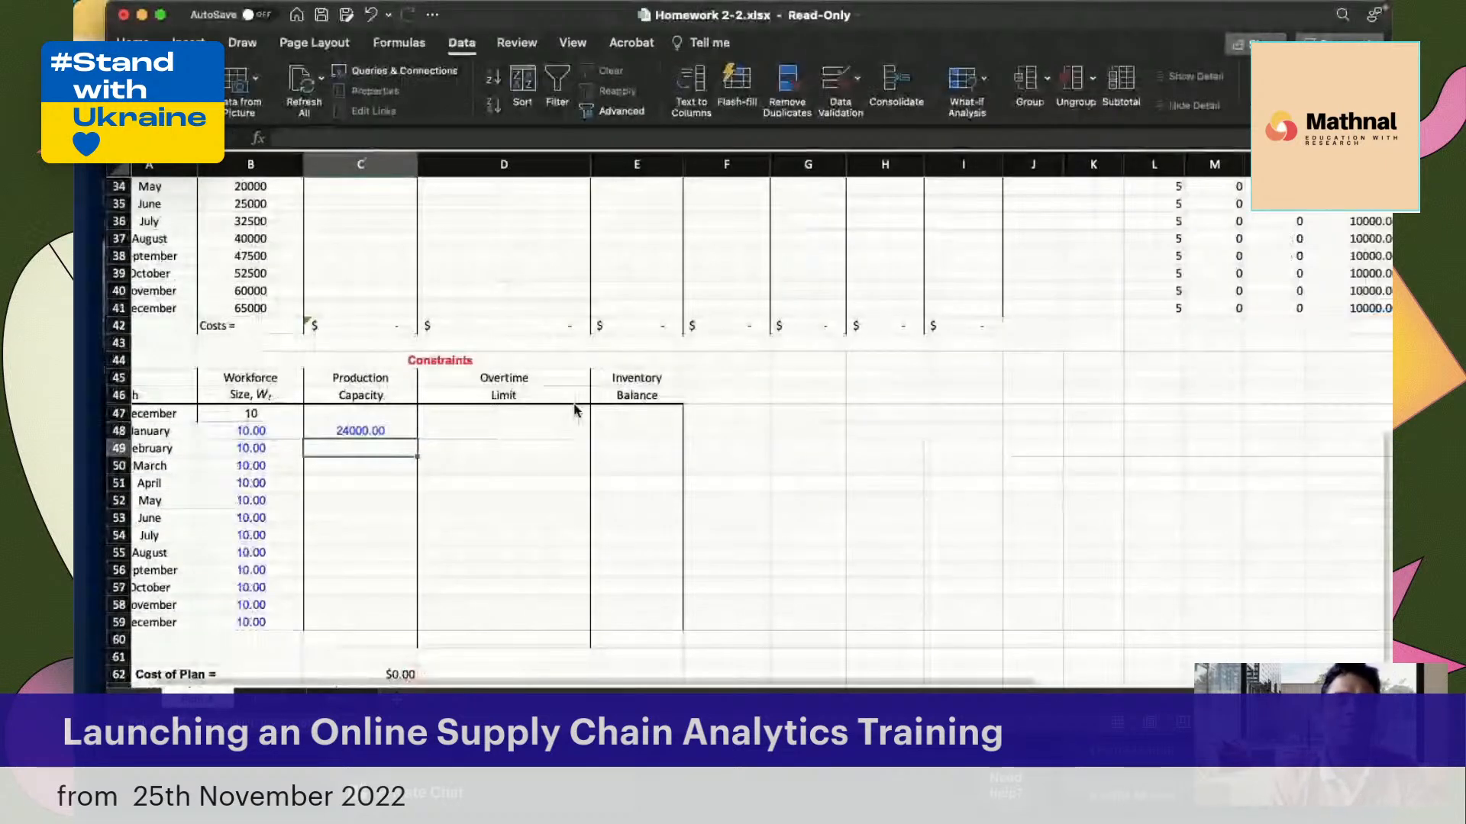
Copy the January Production Capacity formula from C48 down through the December row, C59
left_click(374, 433)
left_click_drag(417, 438, 396, 621)
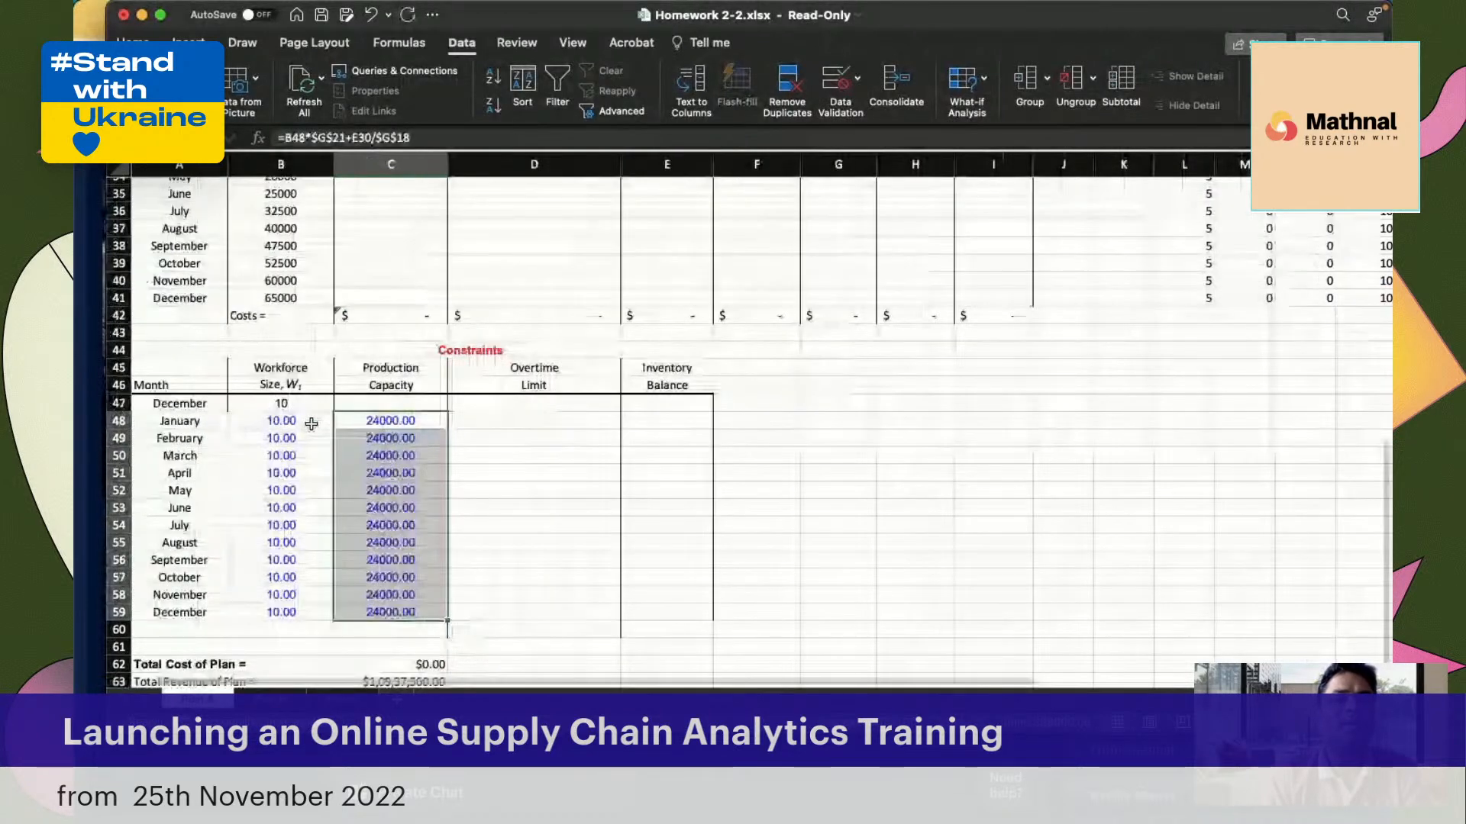
scroll(311, 424, "up", 4)
scroll(355, 429, "up", 2)
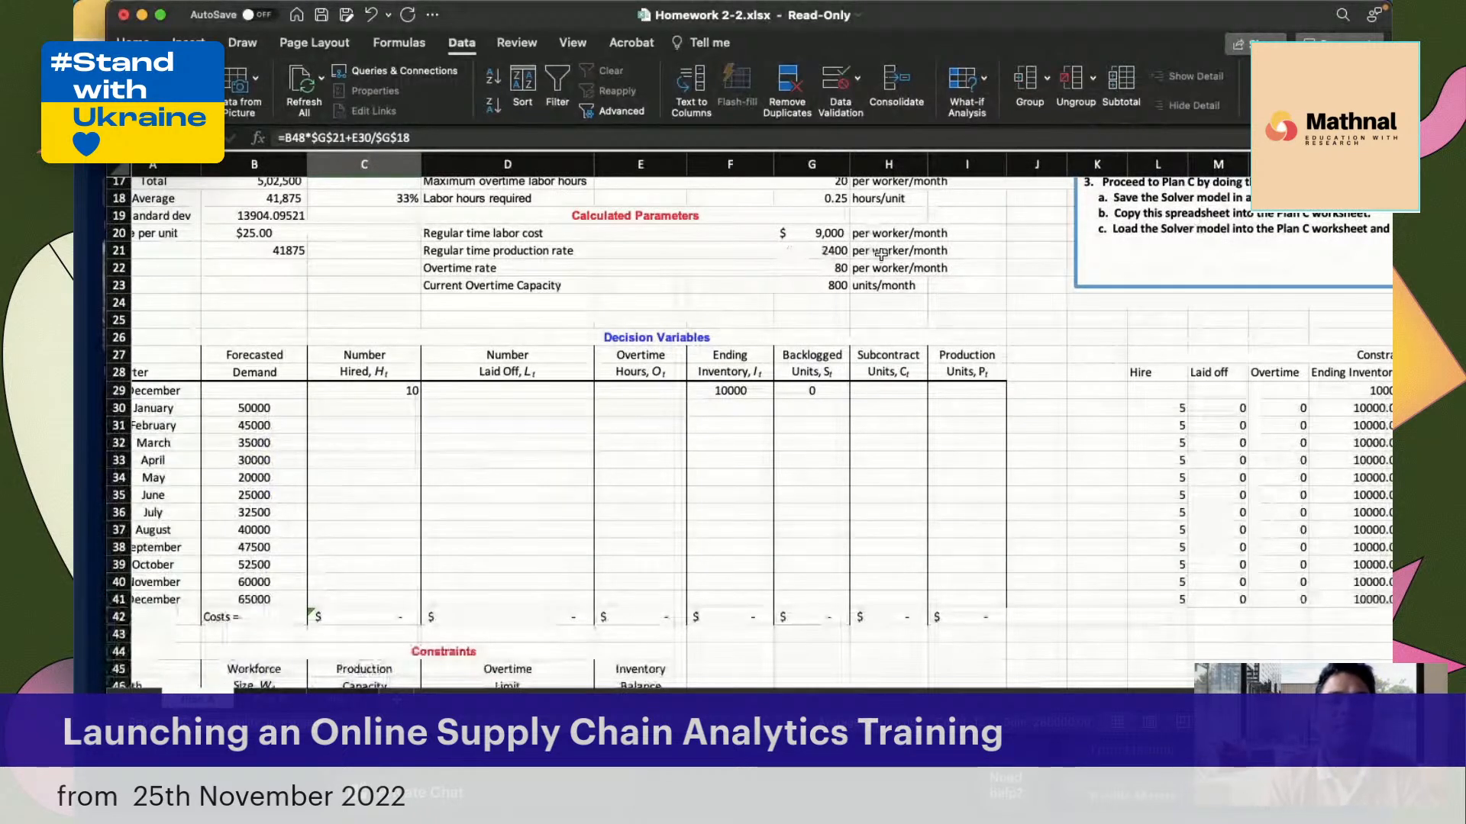
Examine the labor and cost parameters and the calculated production rates that feed the Production Capacity formula
scroll(532, 528, "down", 2)
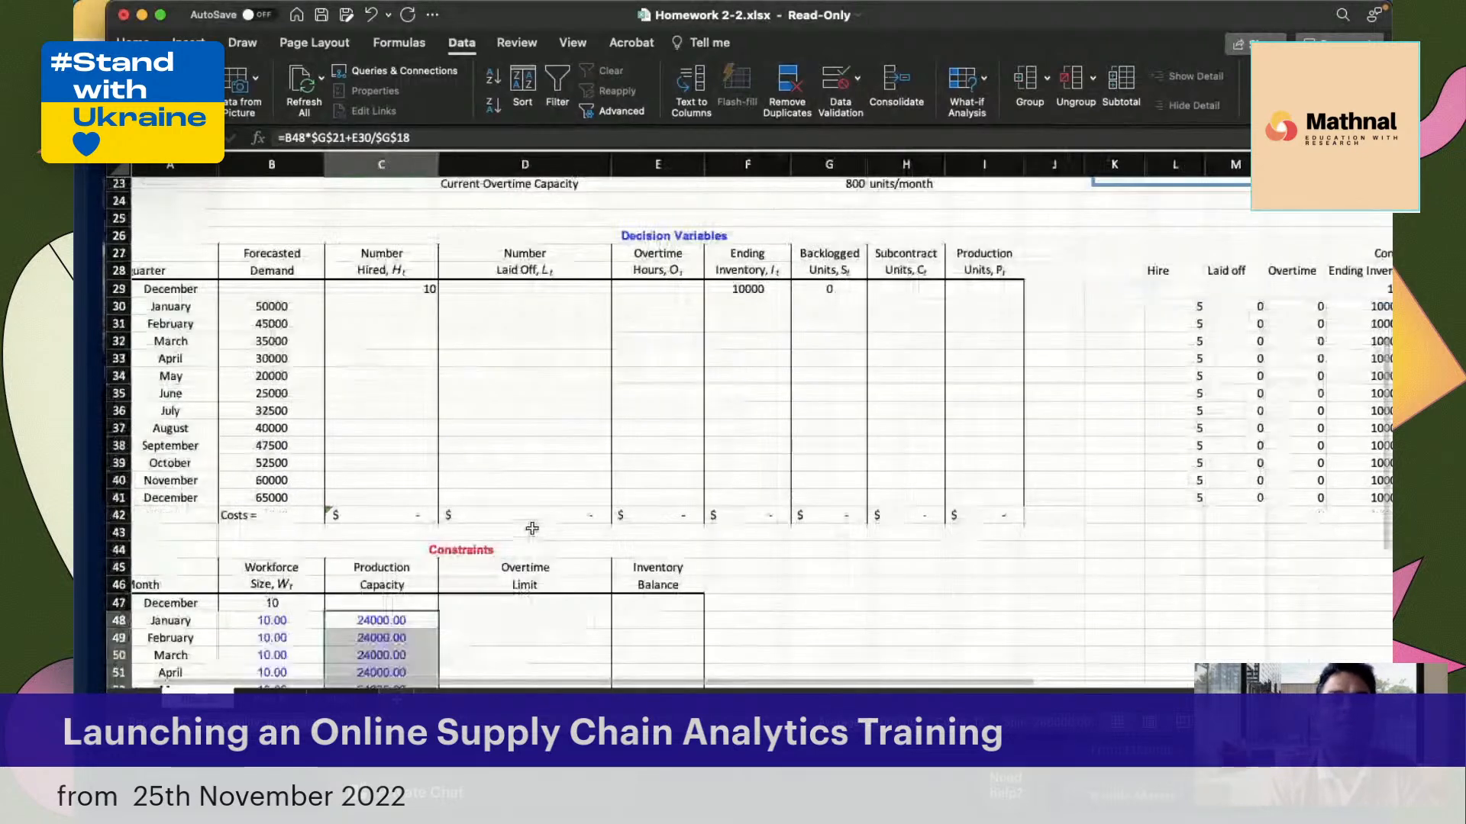
scroll(532, 528, "up", 3)
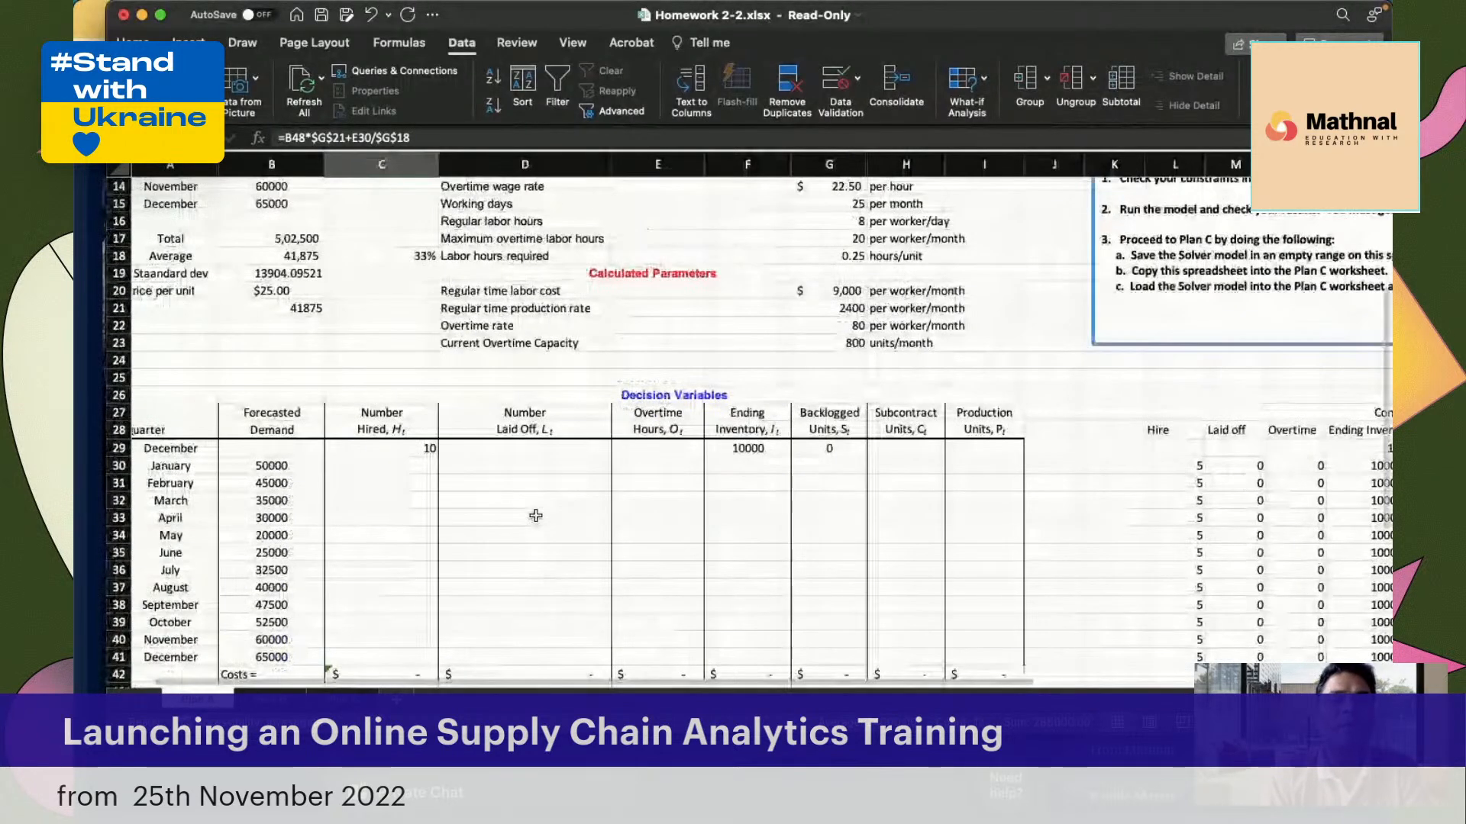
scroll(717, 382, "up", 1)
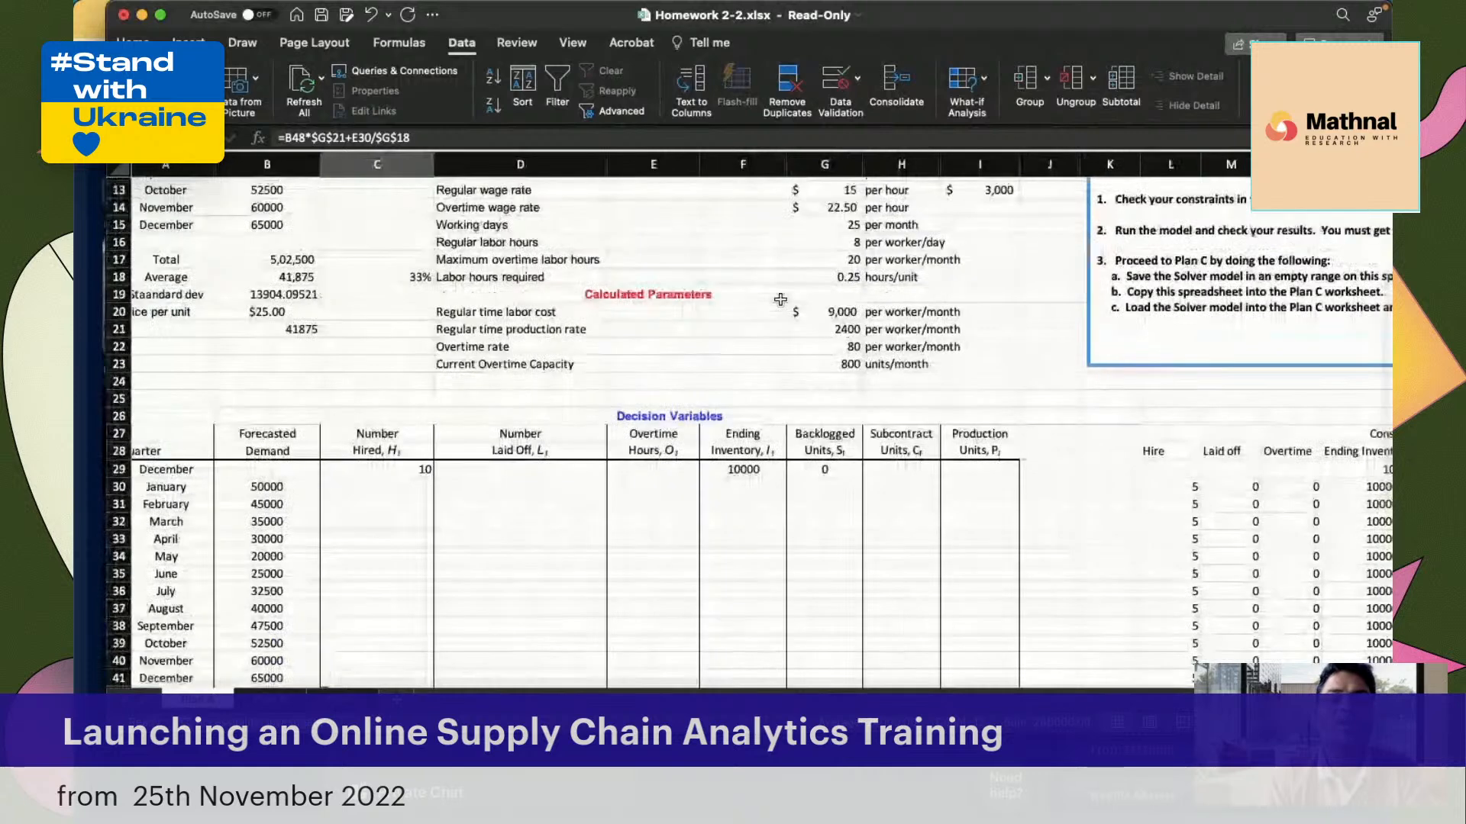
scroll(780, 299, "up", 1)
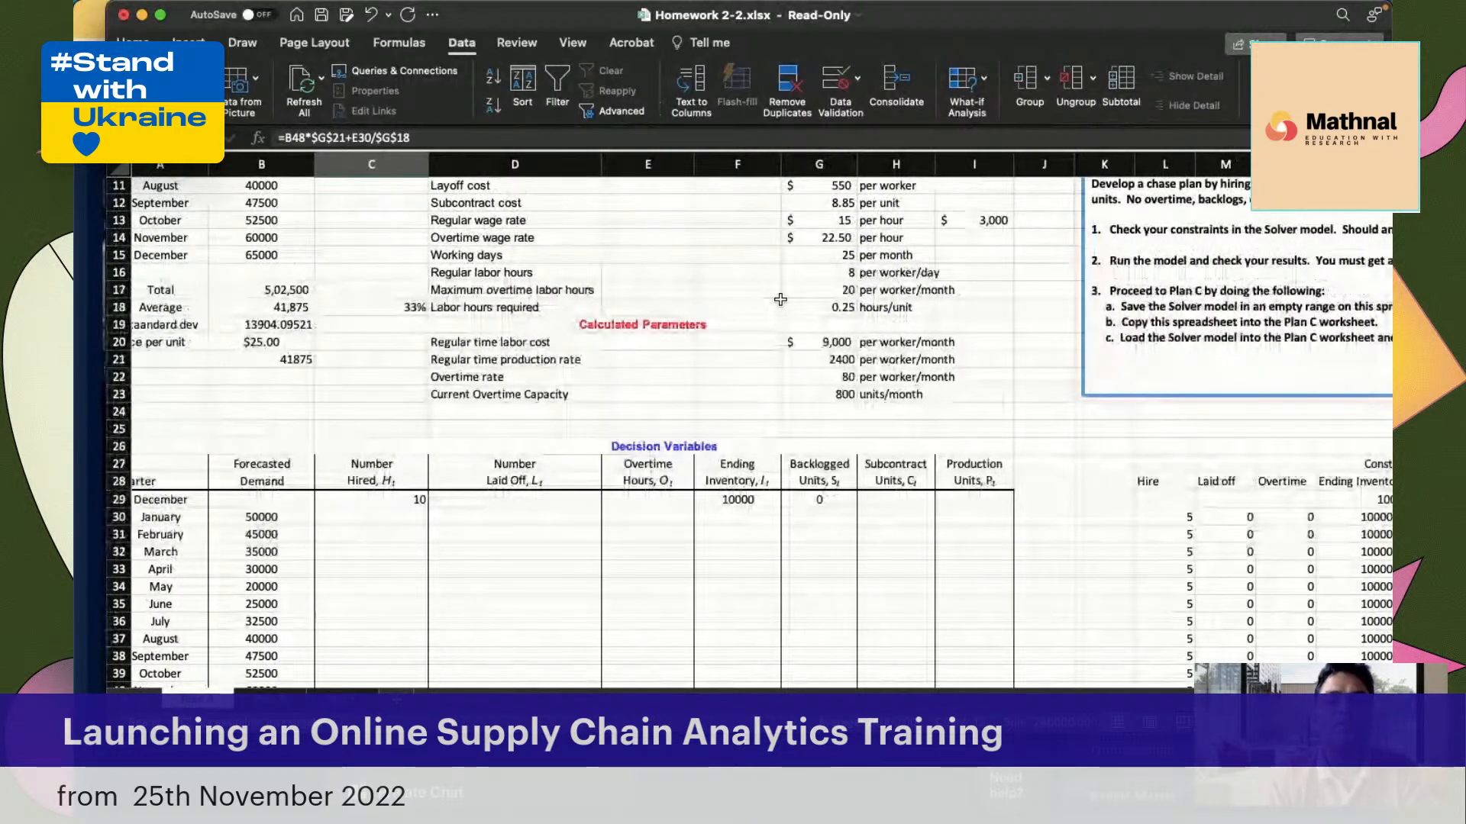
scroll(779, 299, "up", 3)
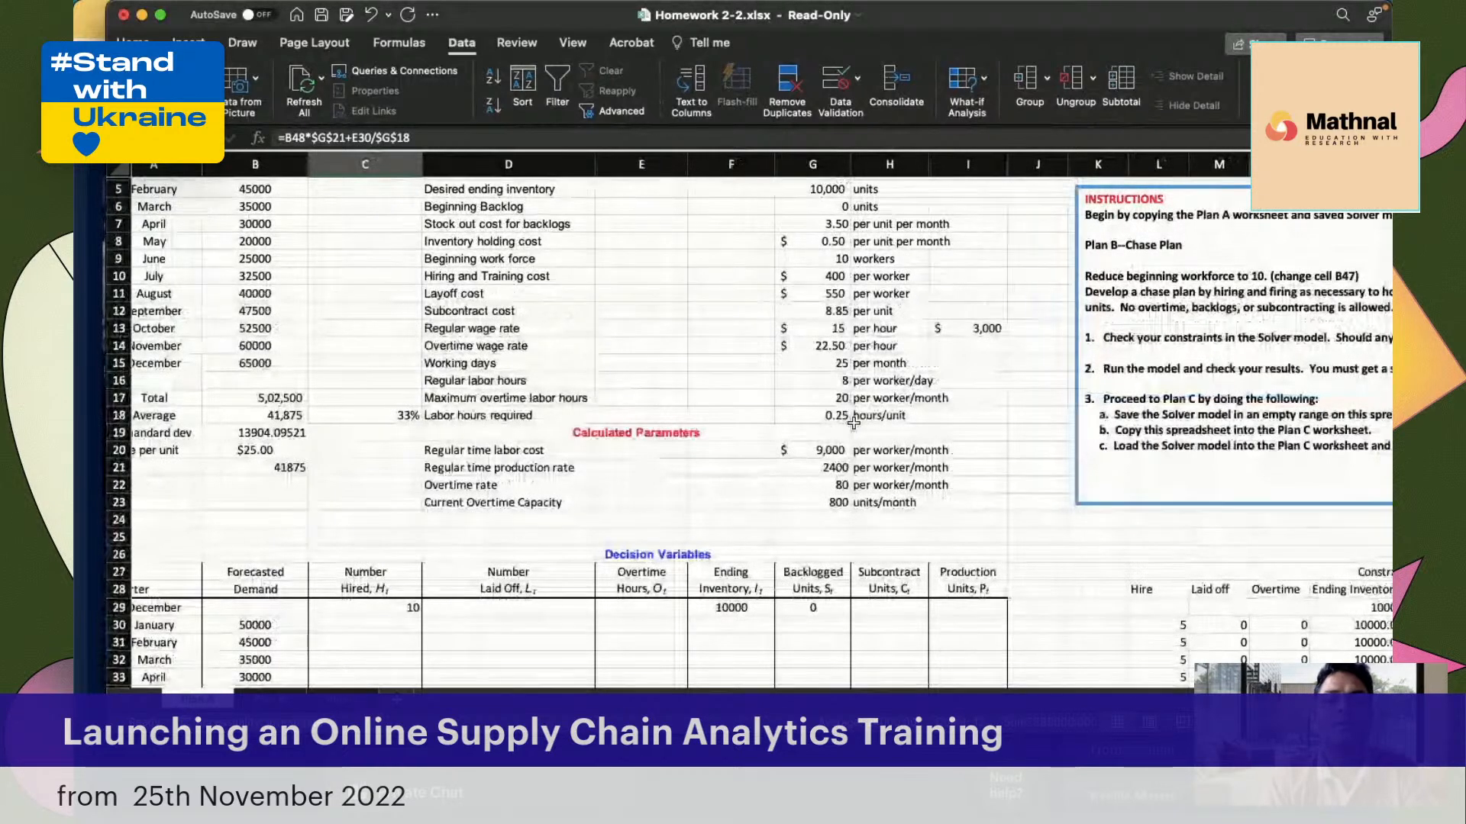
scroll(716, 482, "down", 1)
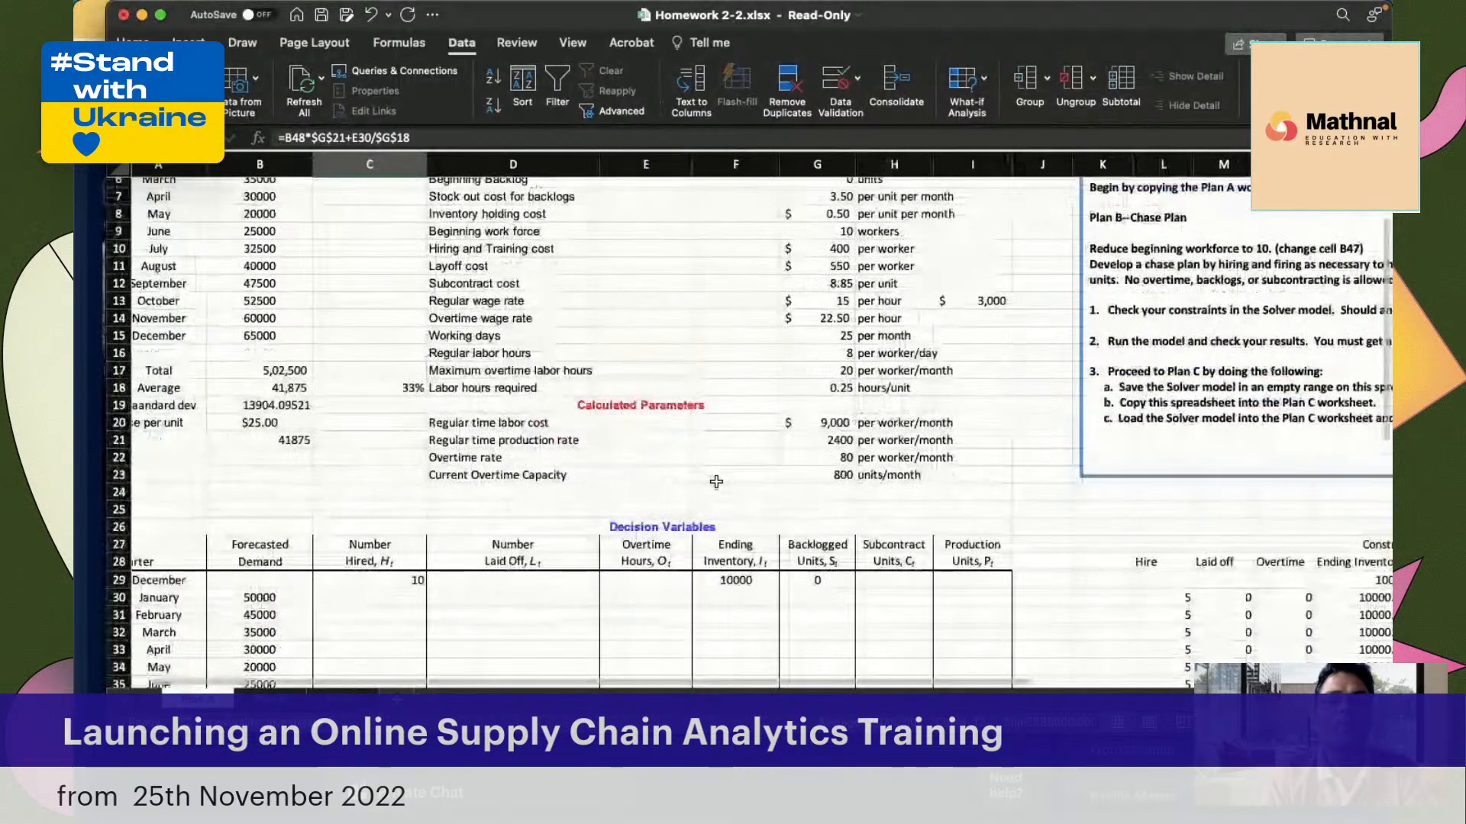
scroll(716, 482, "down", 2)
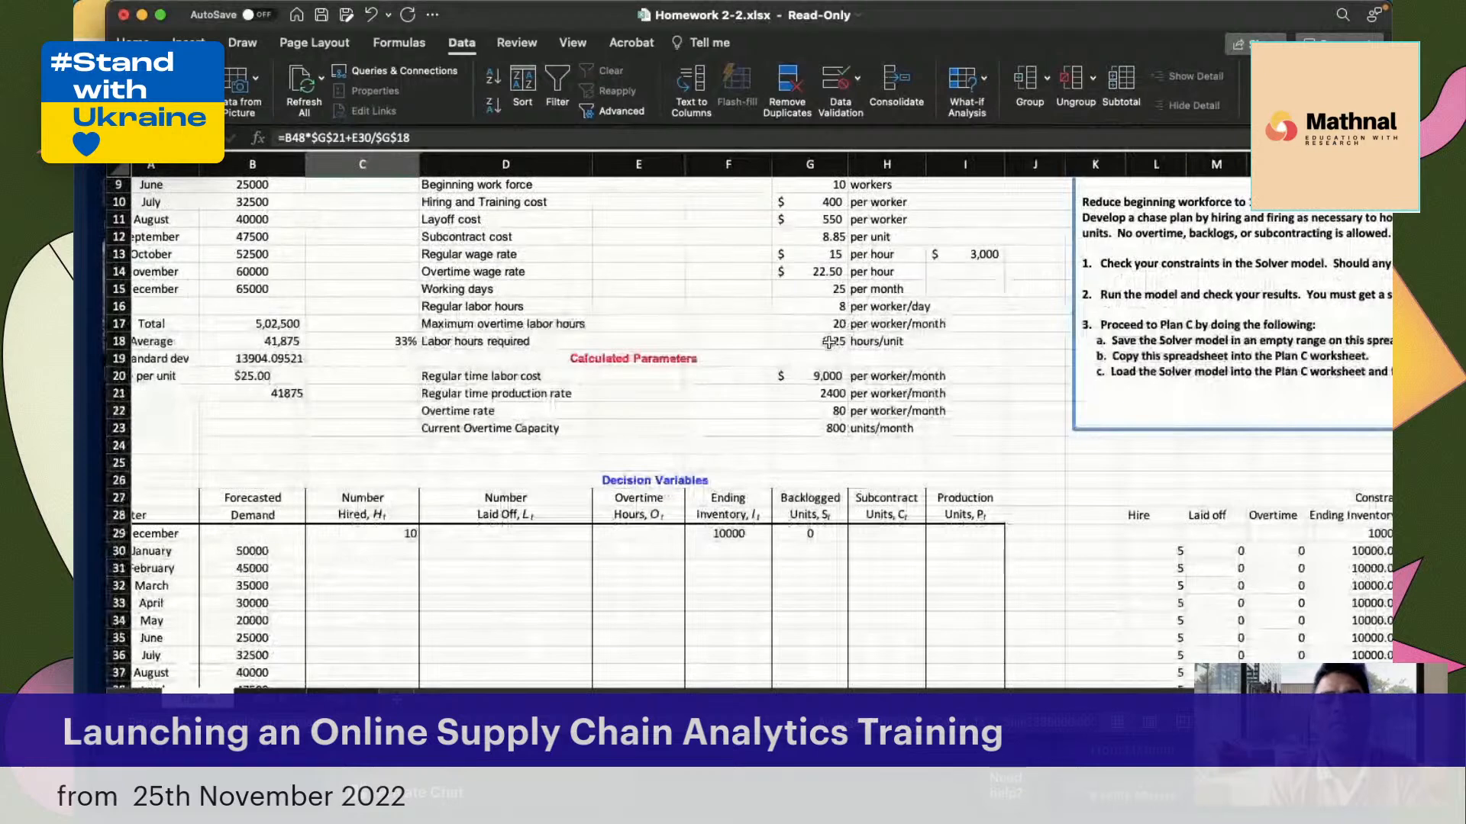
scroll(787, 371, "down", 3)
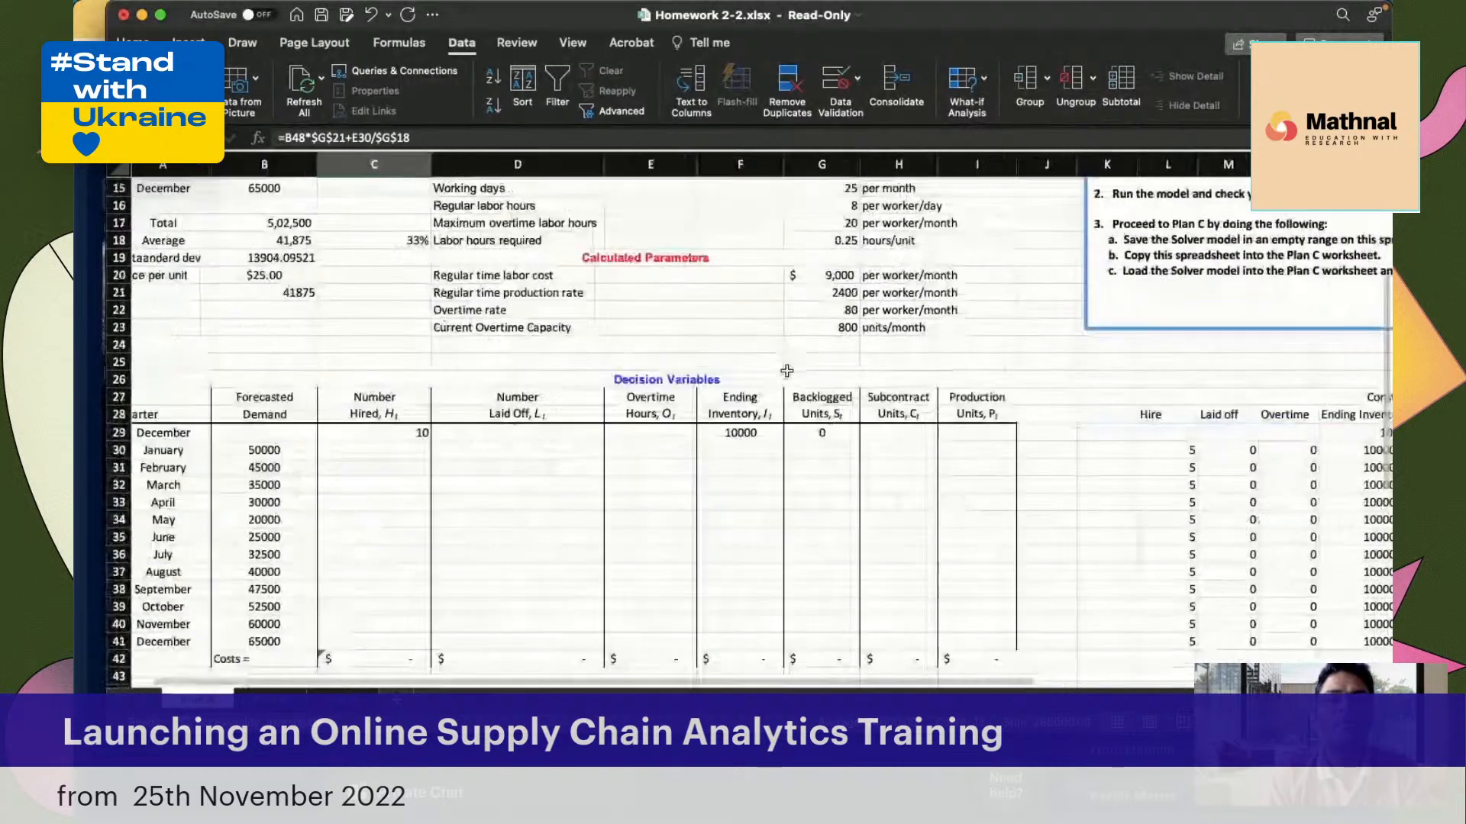
scroll(647, 539, "down", 1)
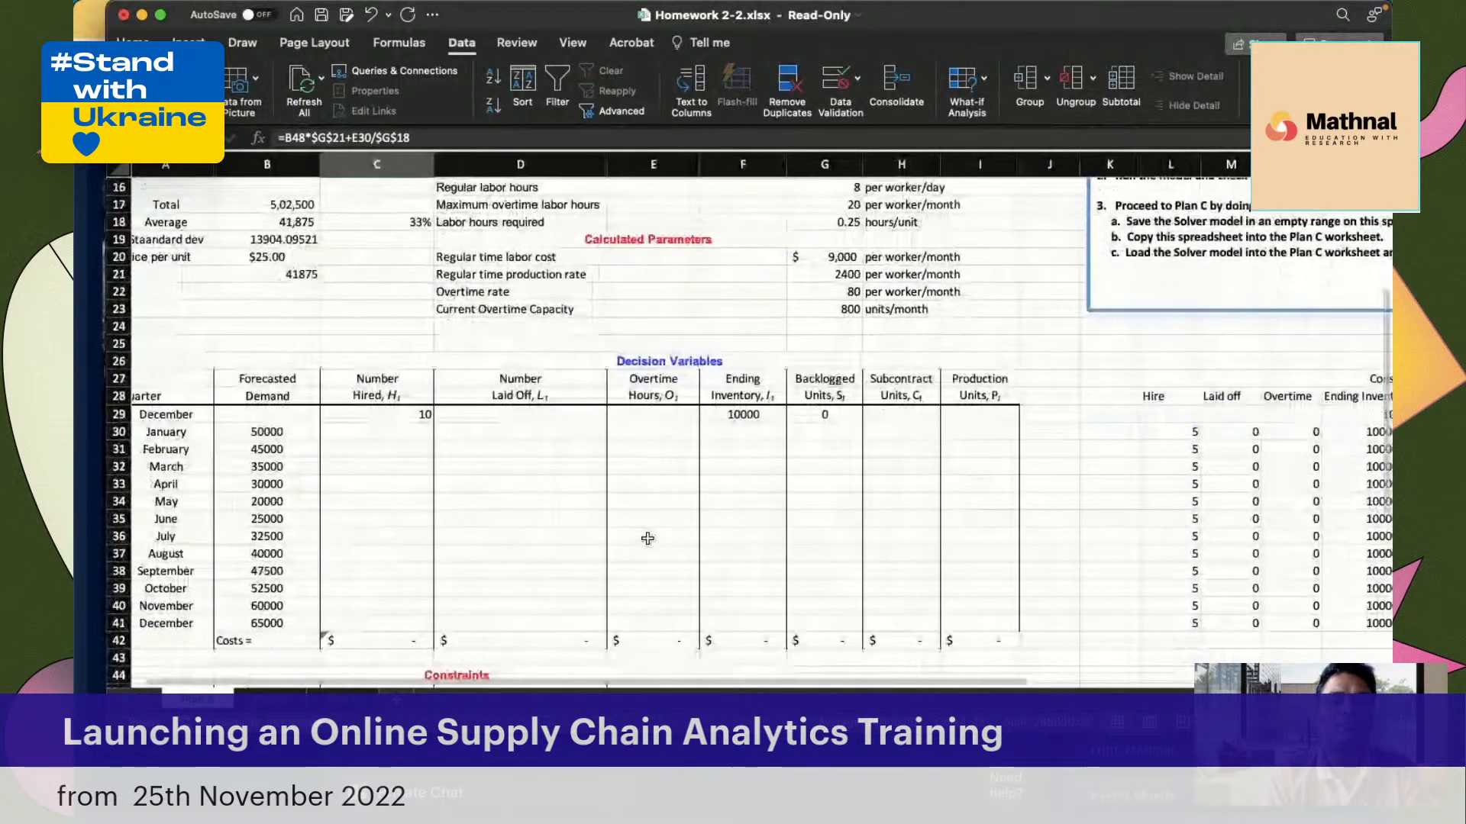
scroll(648, 539, "down", 6)
Check the January Production Capacity formula in C48 against the decision variables table
left_click(399, 523)
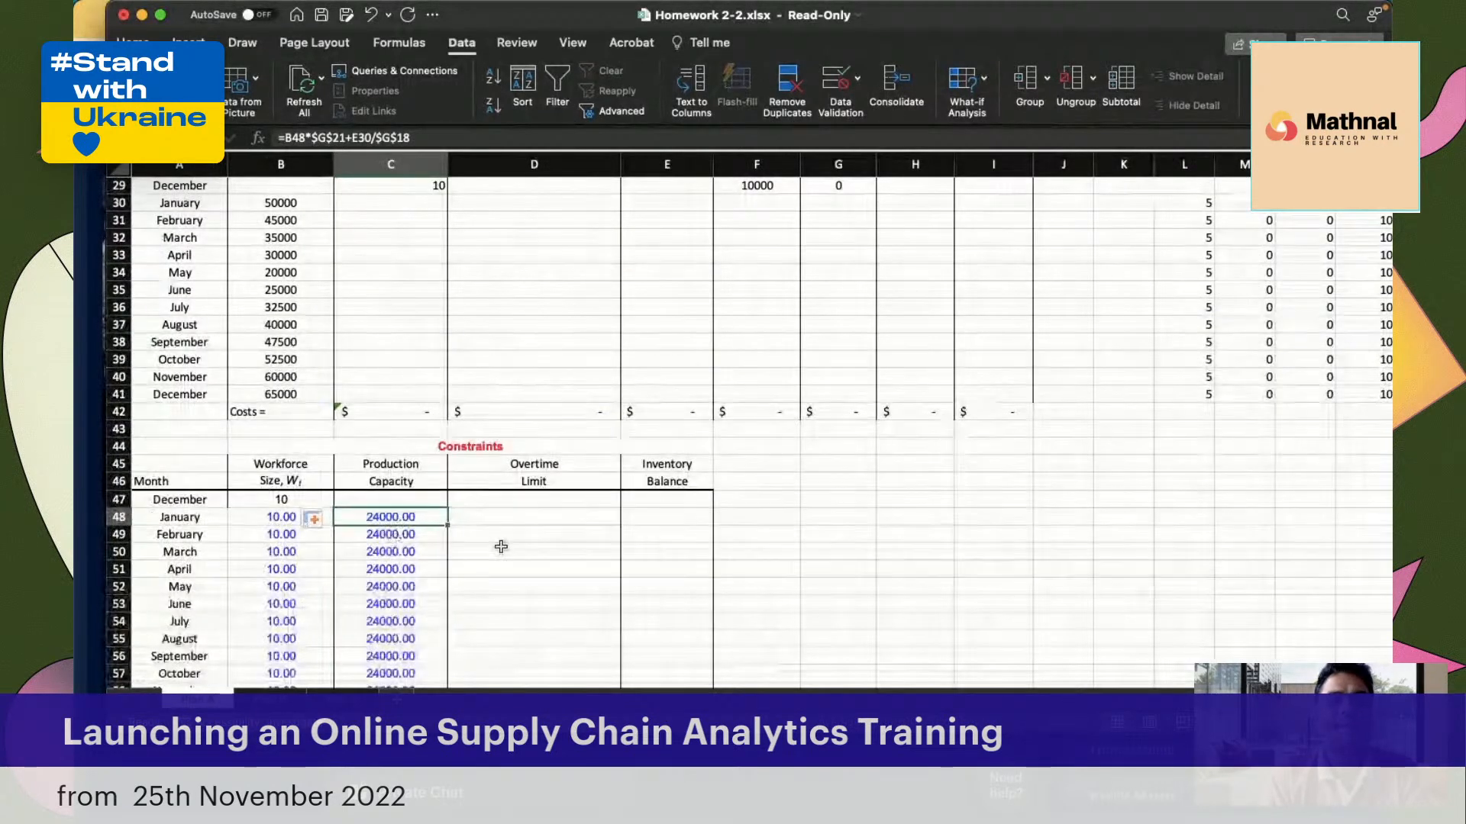
scroll(501, 546, "up", 3)
scroll(500, 547, "right", 1)
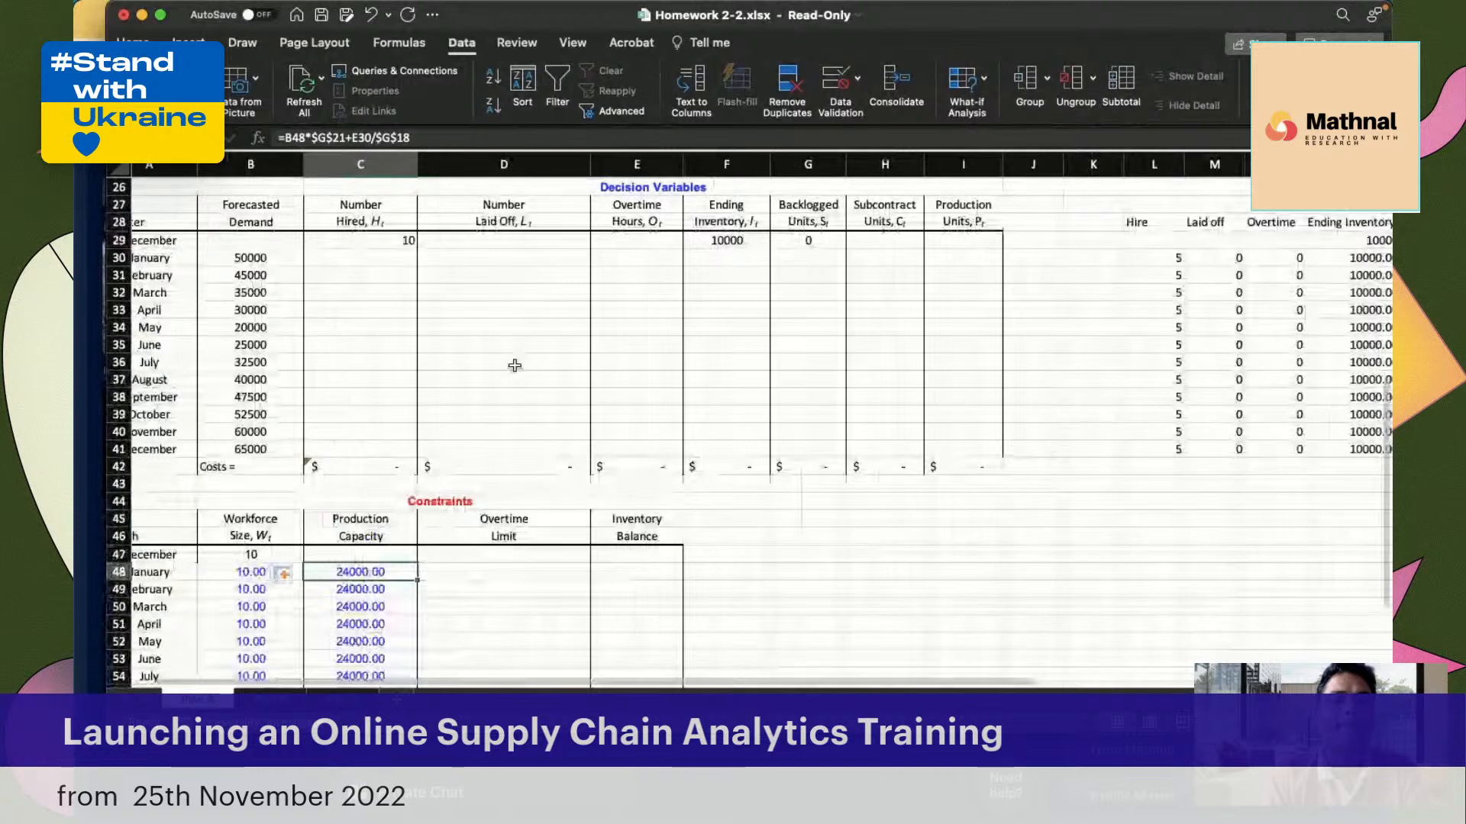
scroll(515, 366, "up", 3)
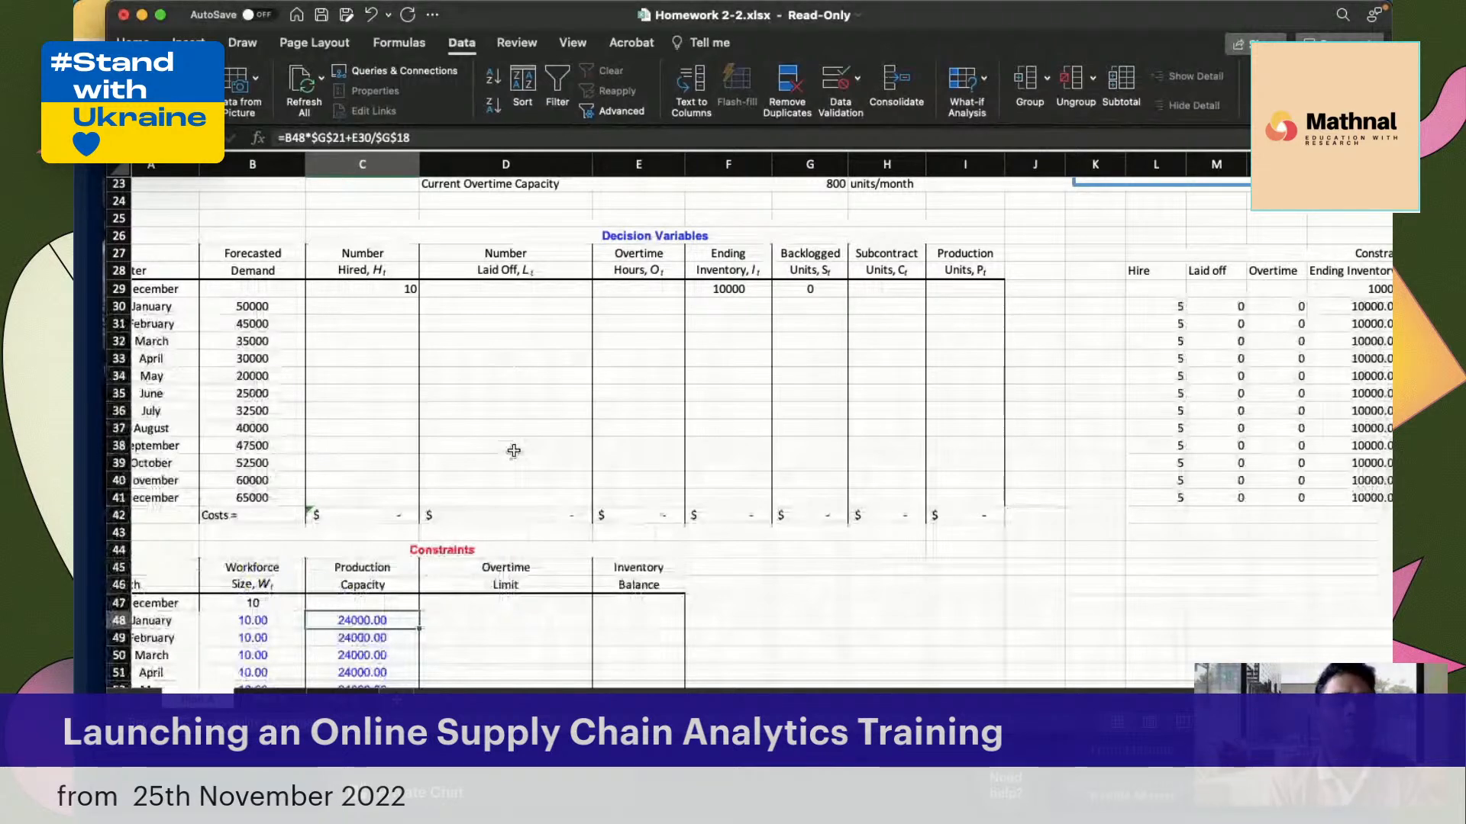
scroll(514, 451, "down", 3)
scroll(513, 451, "right", 1)
Look up the January Overtime Limit formula in D48 of the completed plan worksheet, then return to the working sheet
left_click(469, 504)
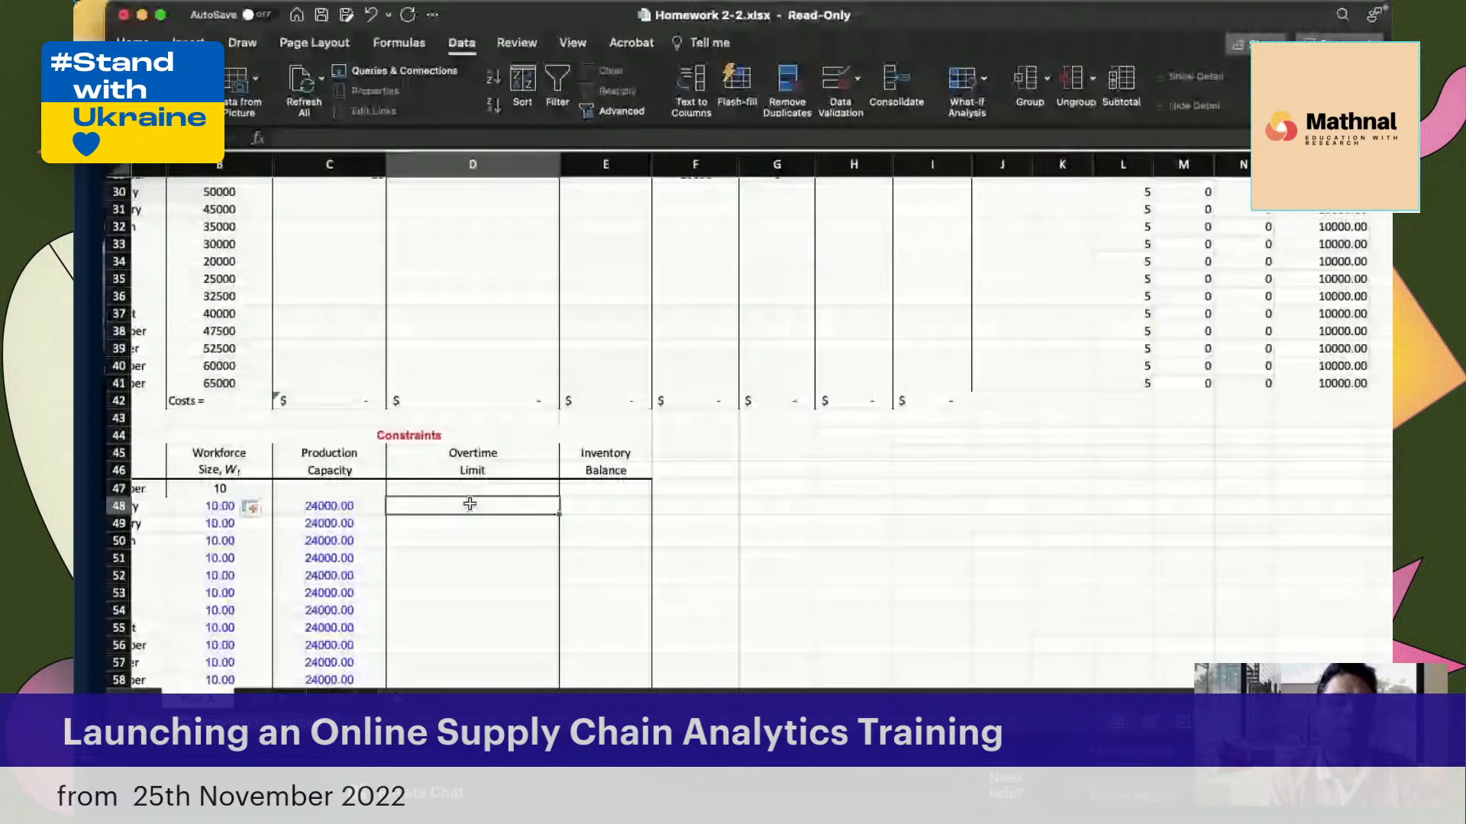
left_click(596, 507)
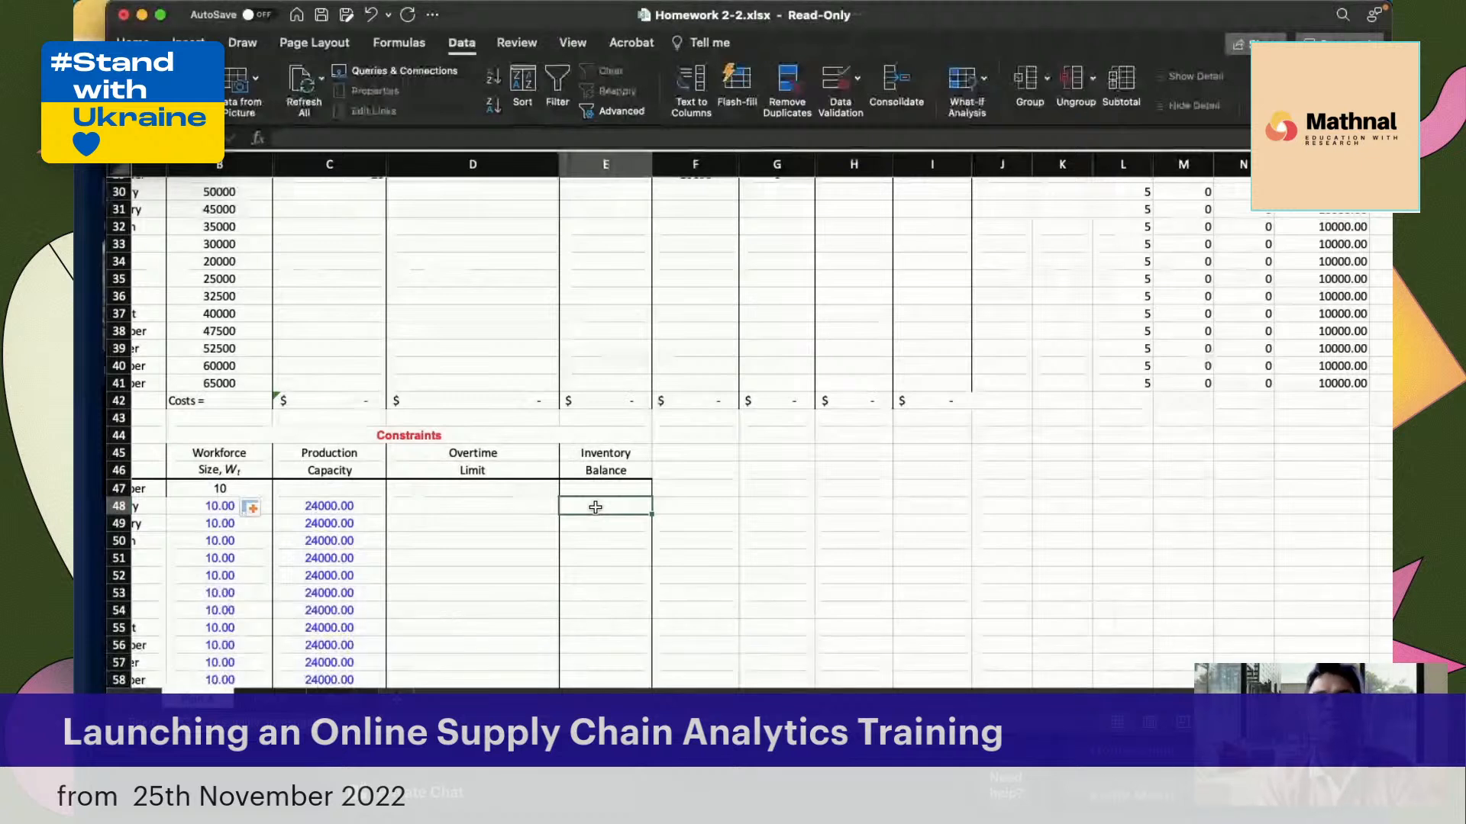
left_click(278, 700)
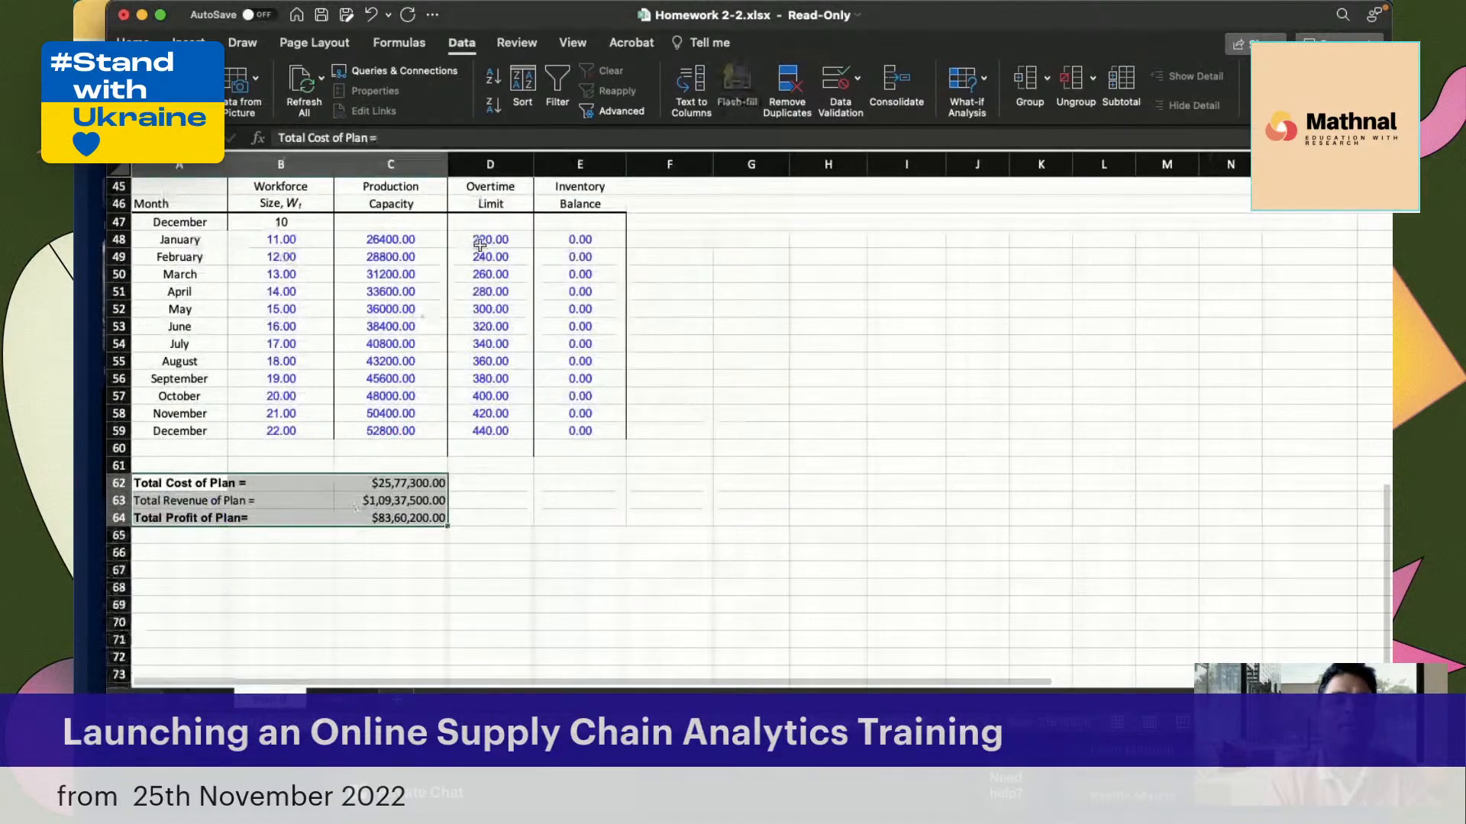
left_click(494, 239)
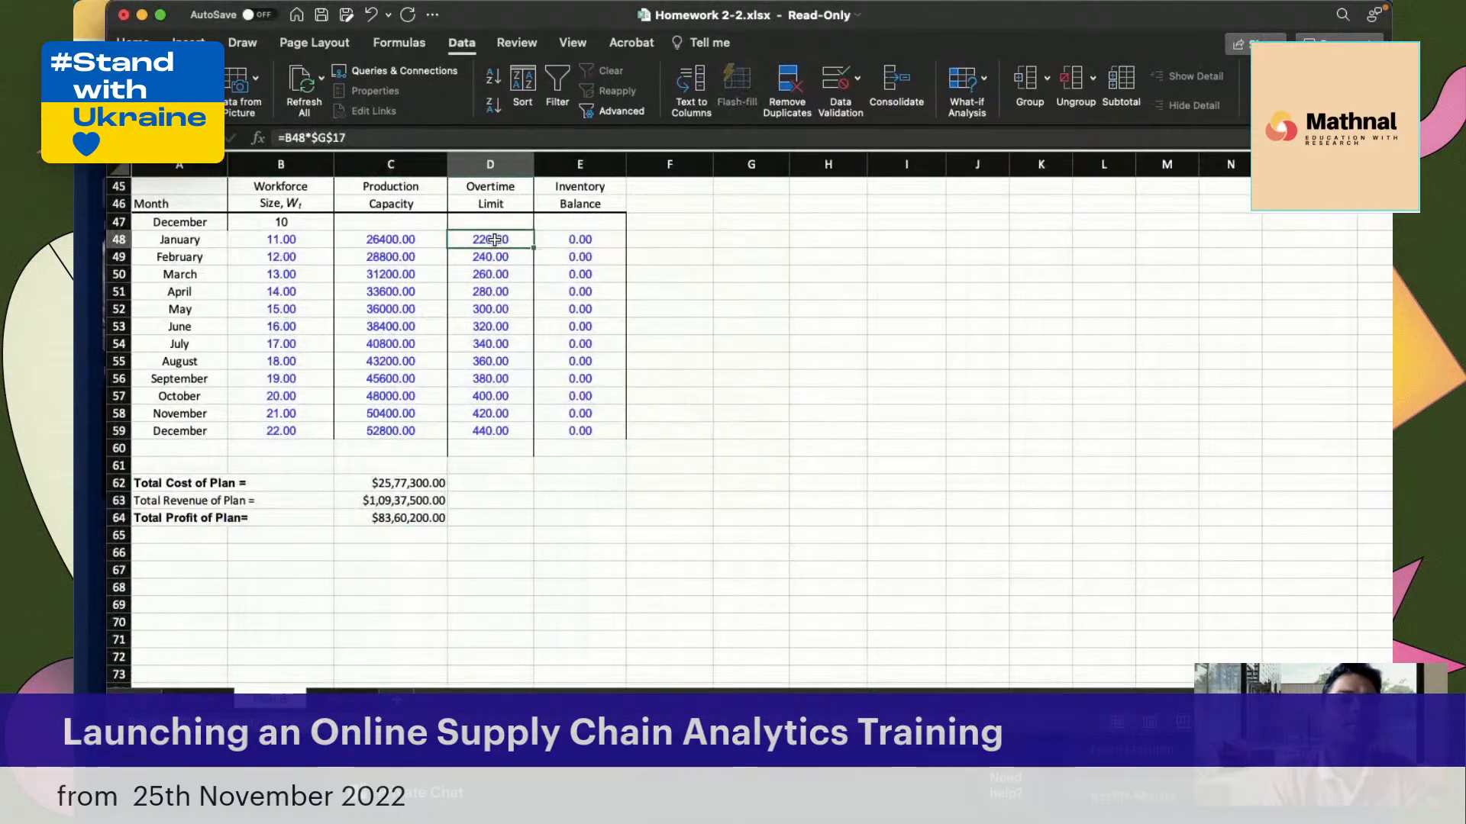
left_click(342, 700)
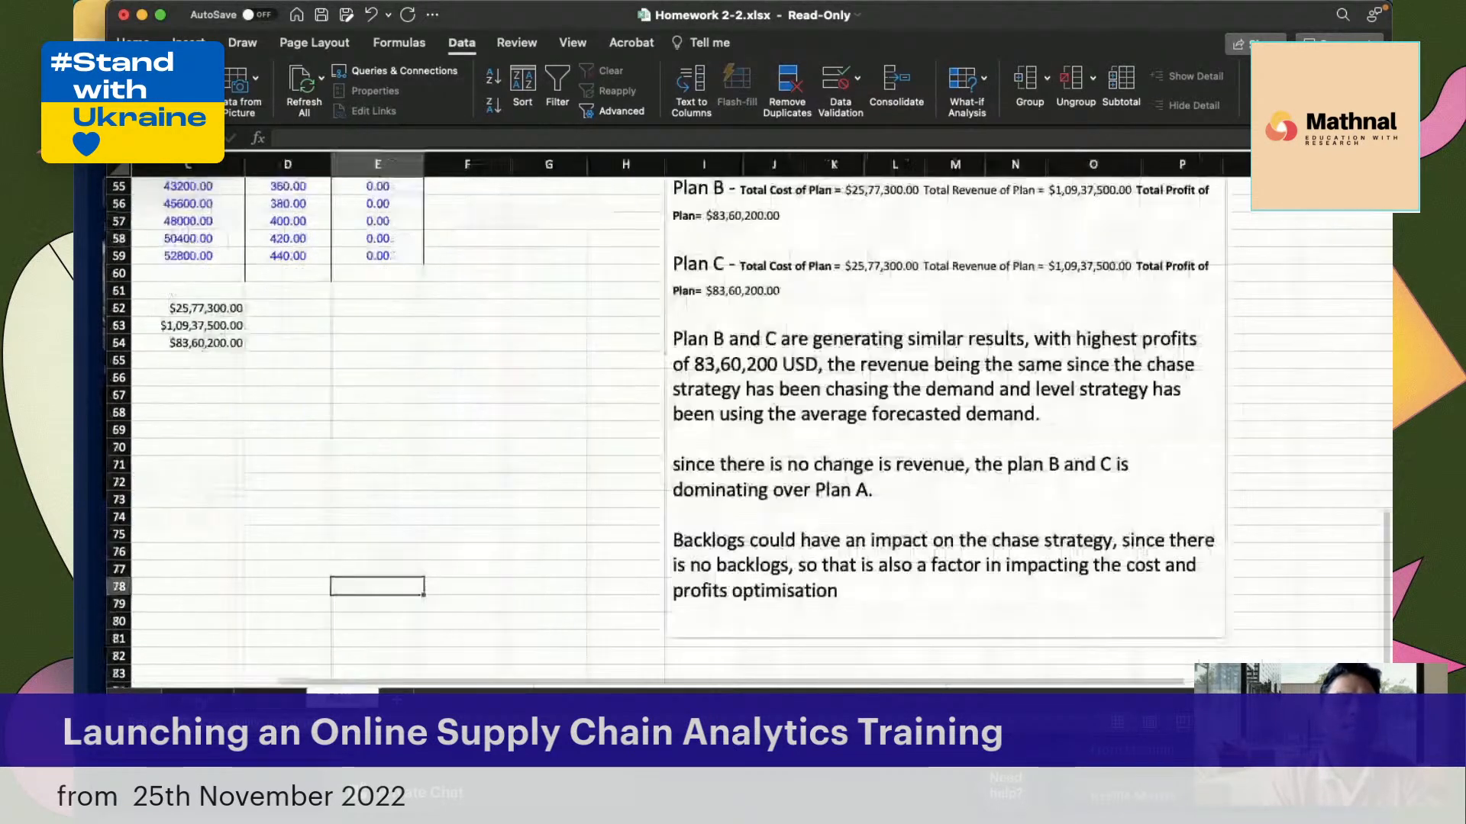
left_click(198, 700)
Examine the overtime parameters, calculated parameters and decision variables table above the empty Overtime Limit and Inventory Balance columns
scroll(570, 548, "up", 1)
scroll(570, 548, "up", 2)
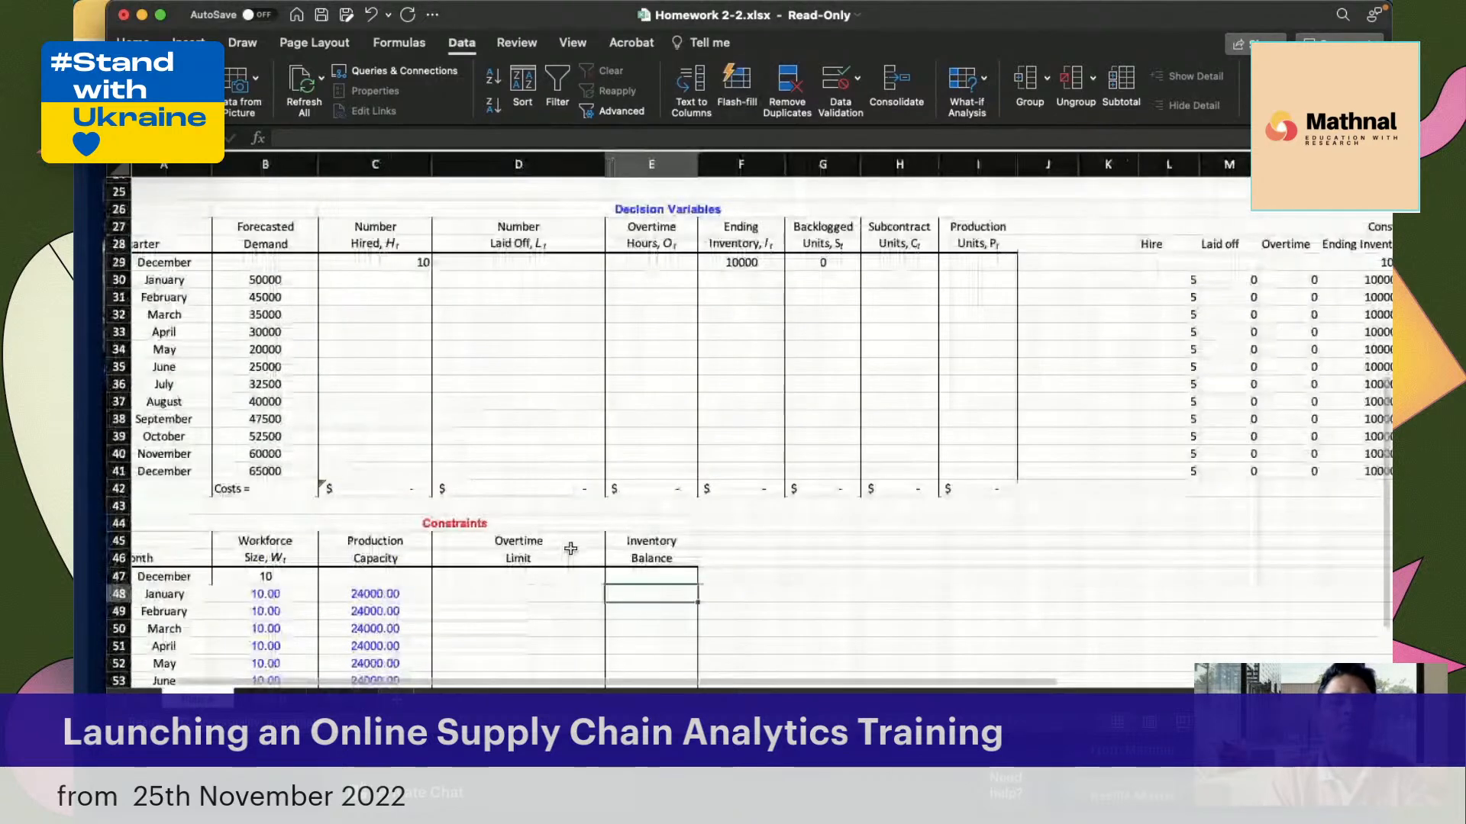
scroll(570, 548, "left", 2)
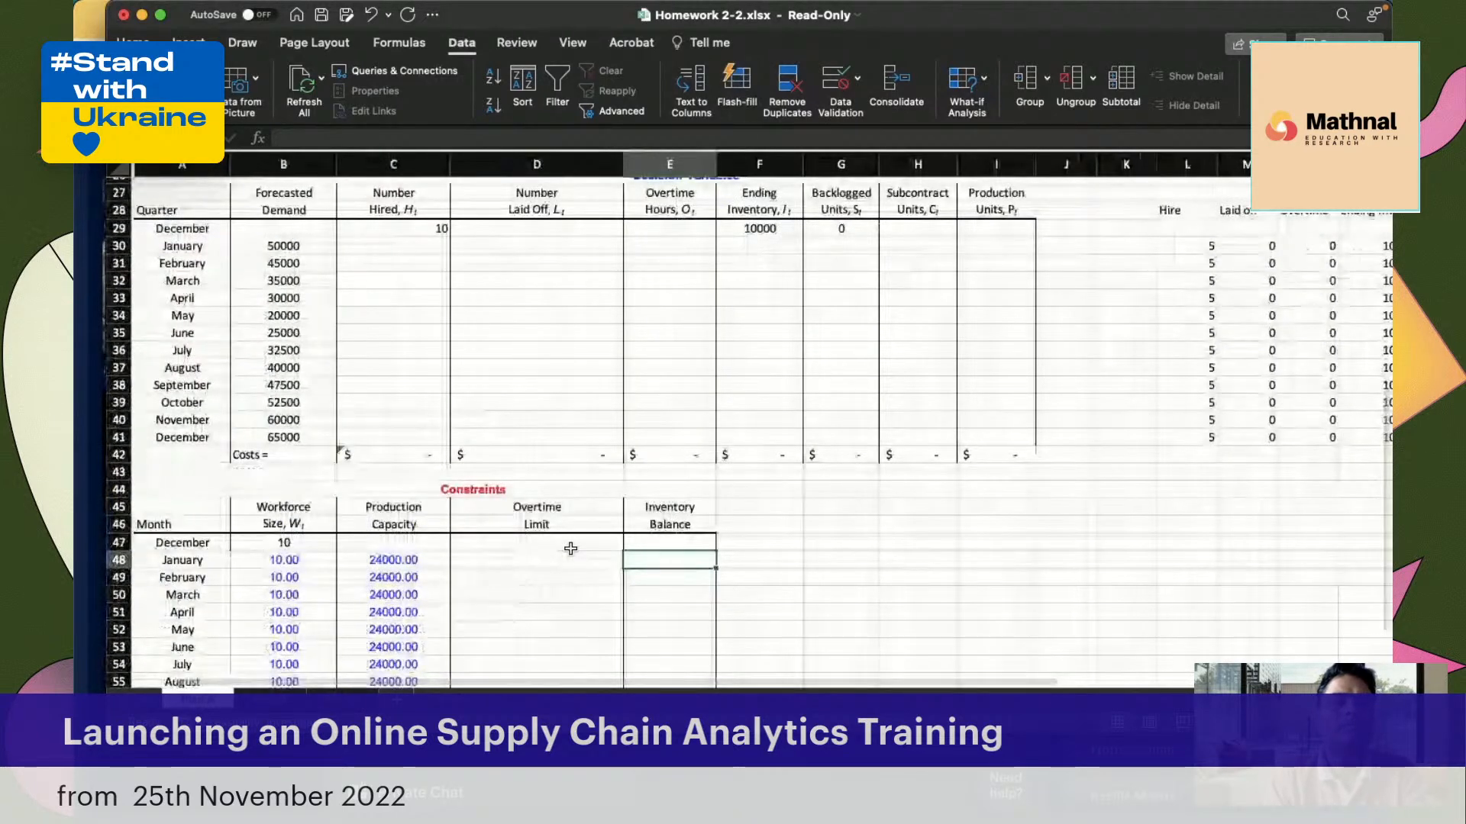
scroll(571, 548, "right", 1)
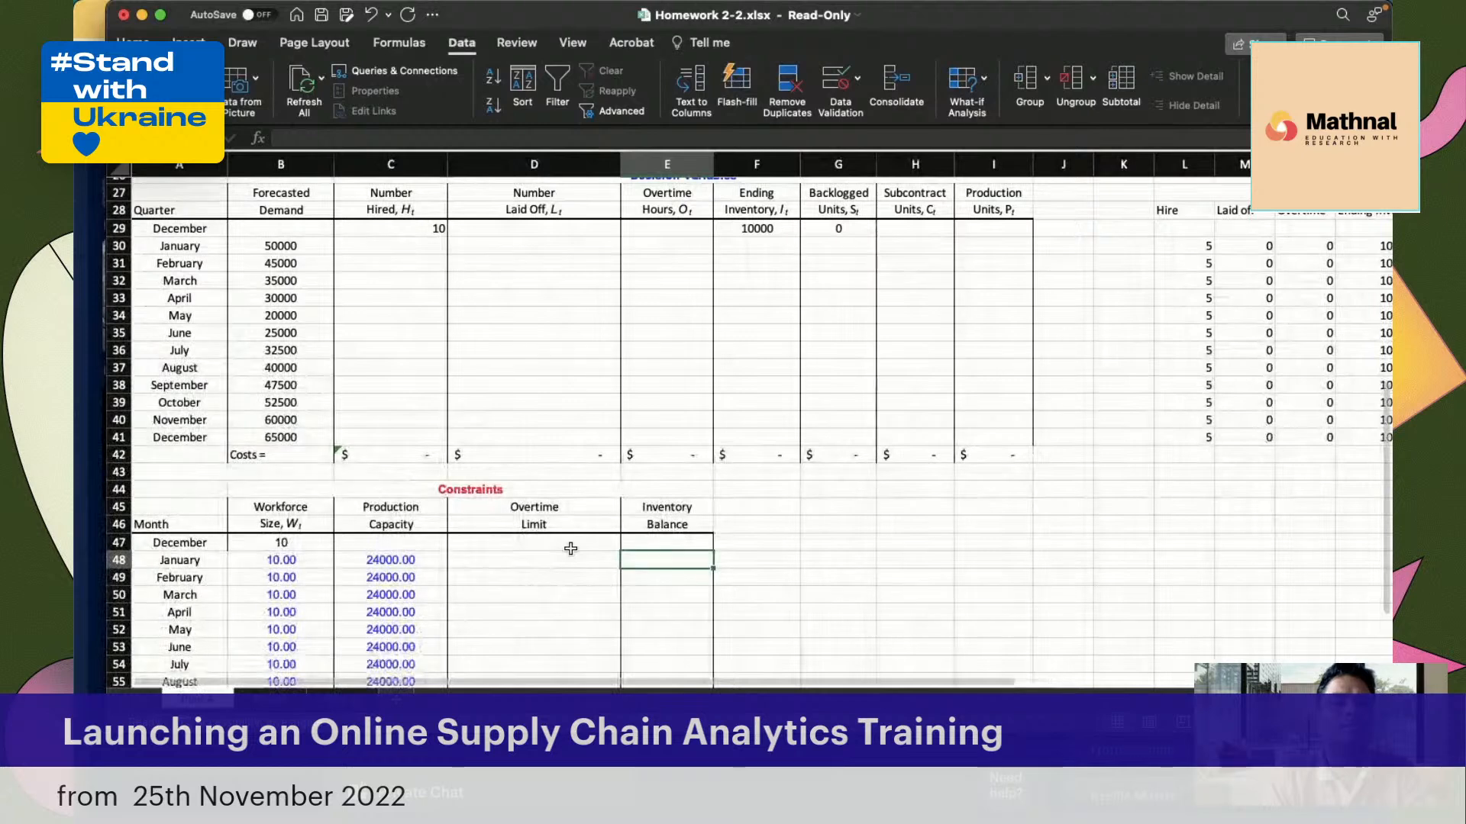
scroll(570, 548, "up", 4)
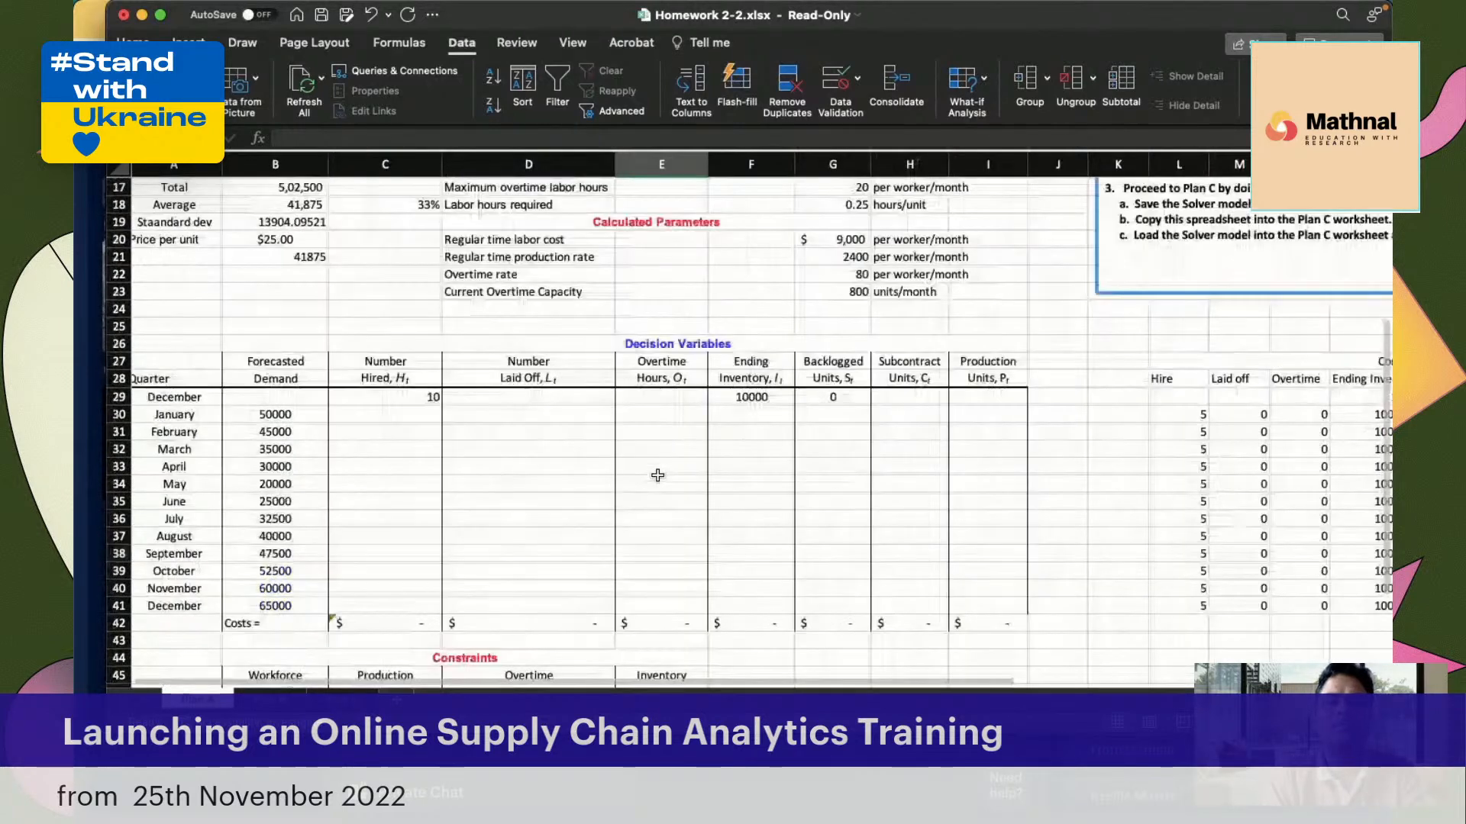
scroll(657, 476, "up", 2)
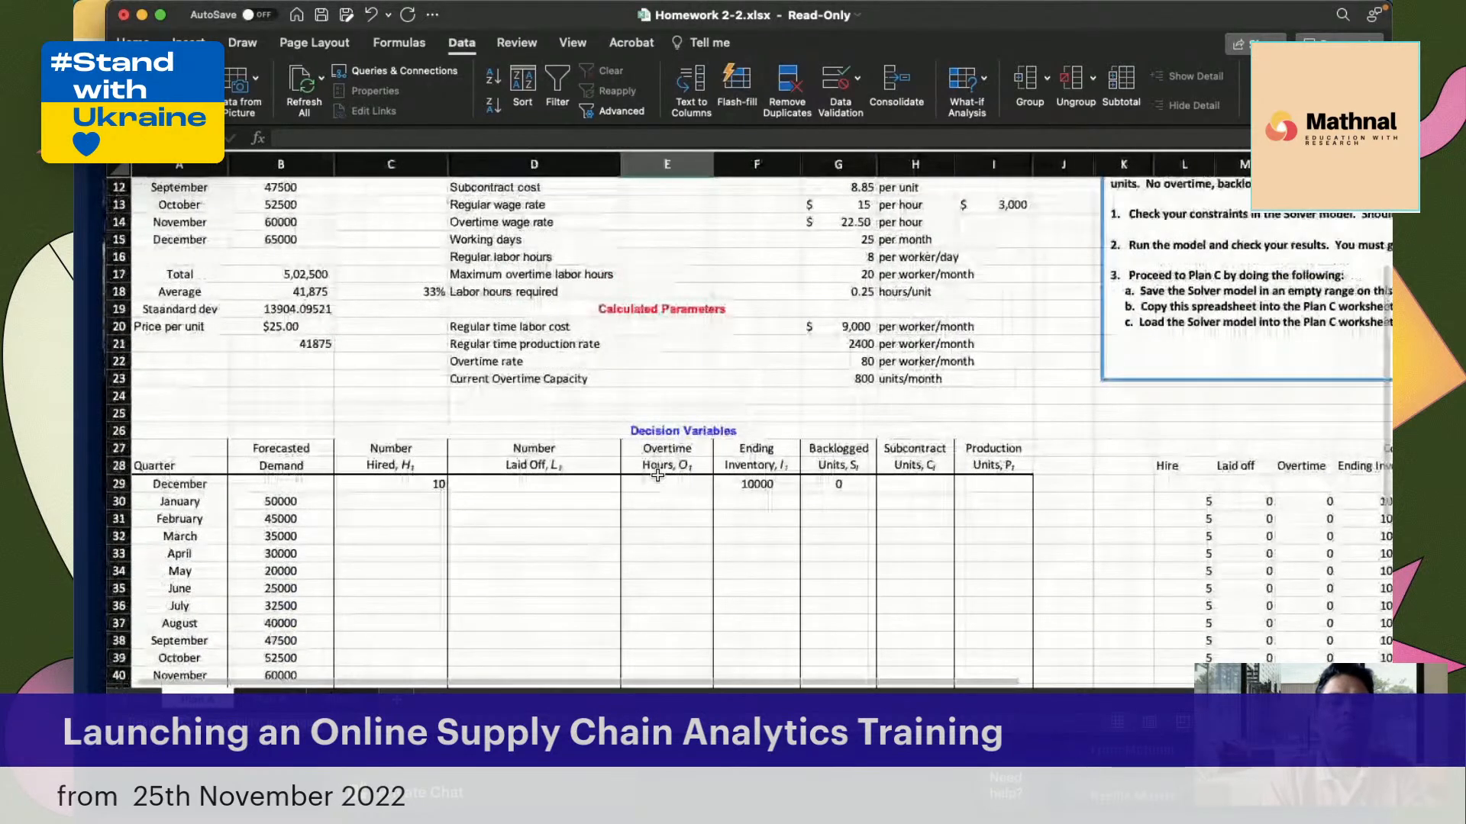
scroll(658, 476, "down", 1)
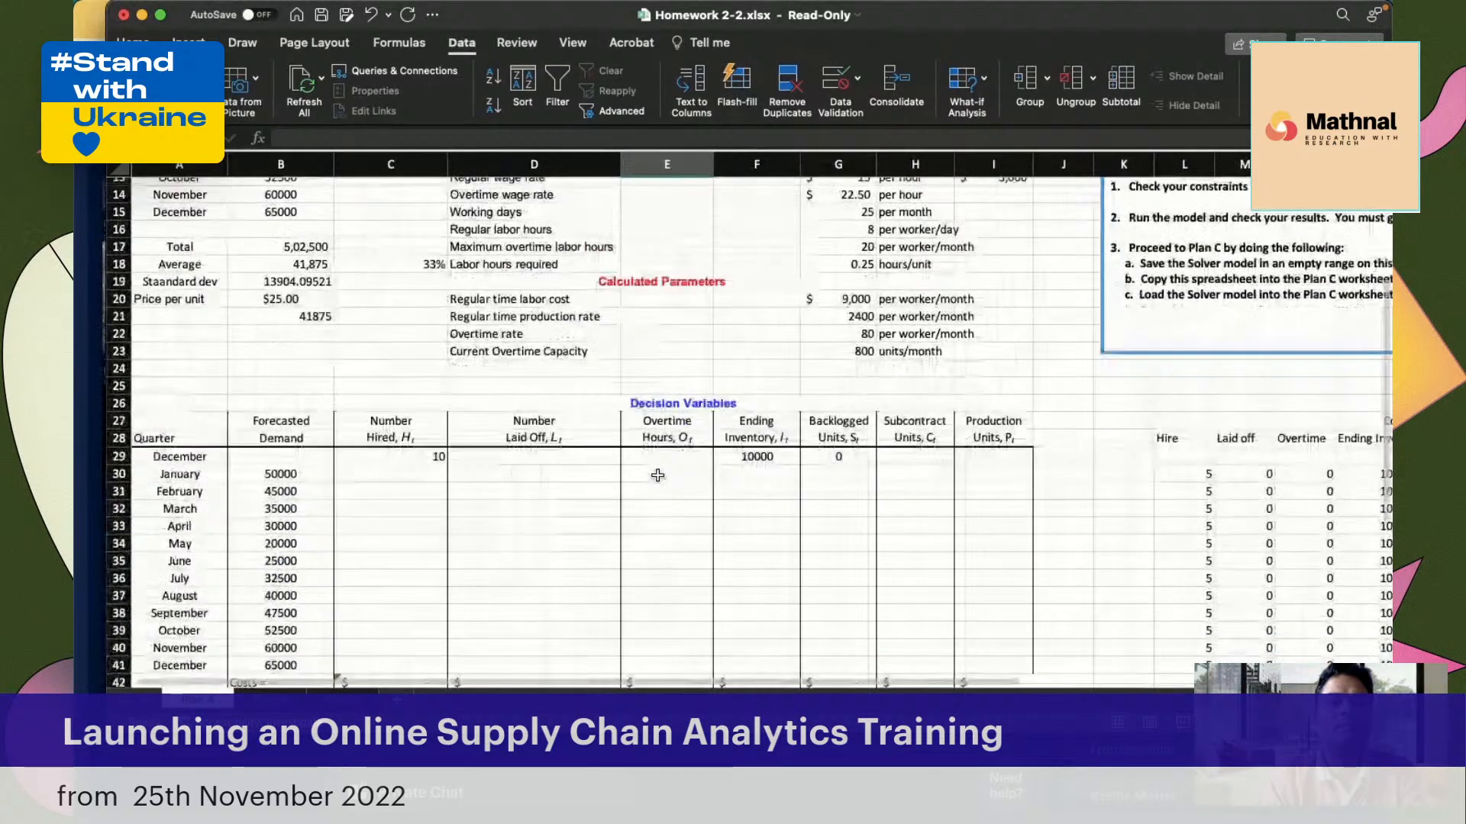
scroll(657, 476, "down", 2)
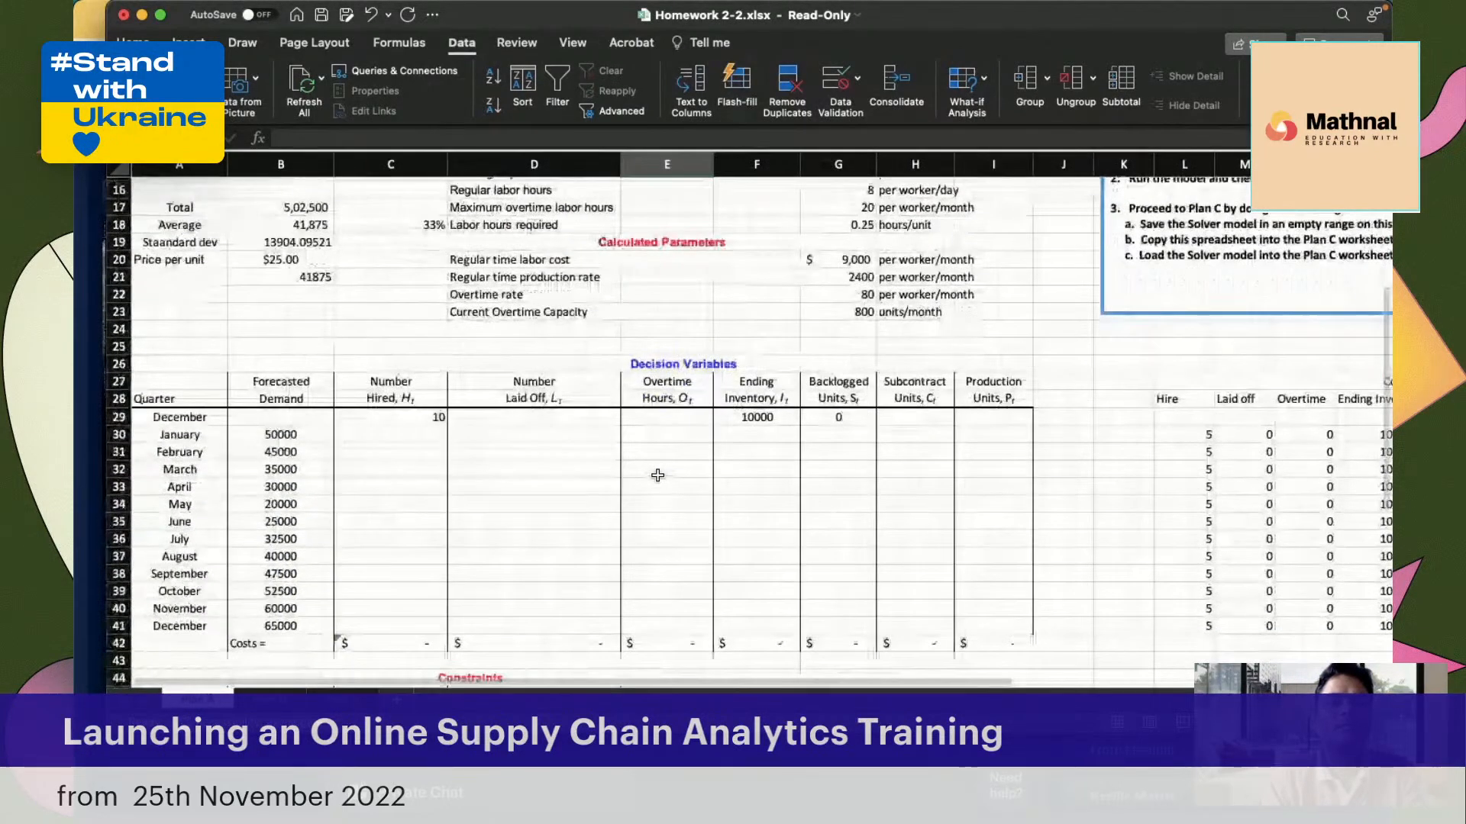
scroll(657, 476, "up", 2)
scroll(524, 468, "up", 1)
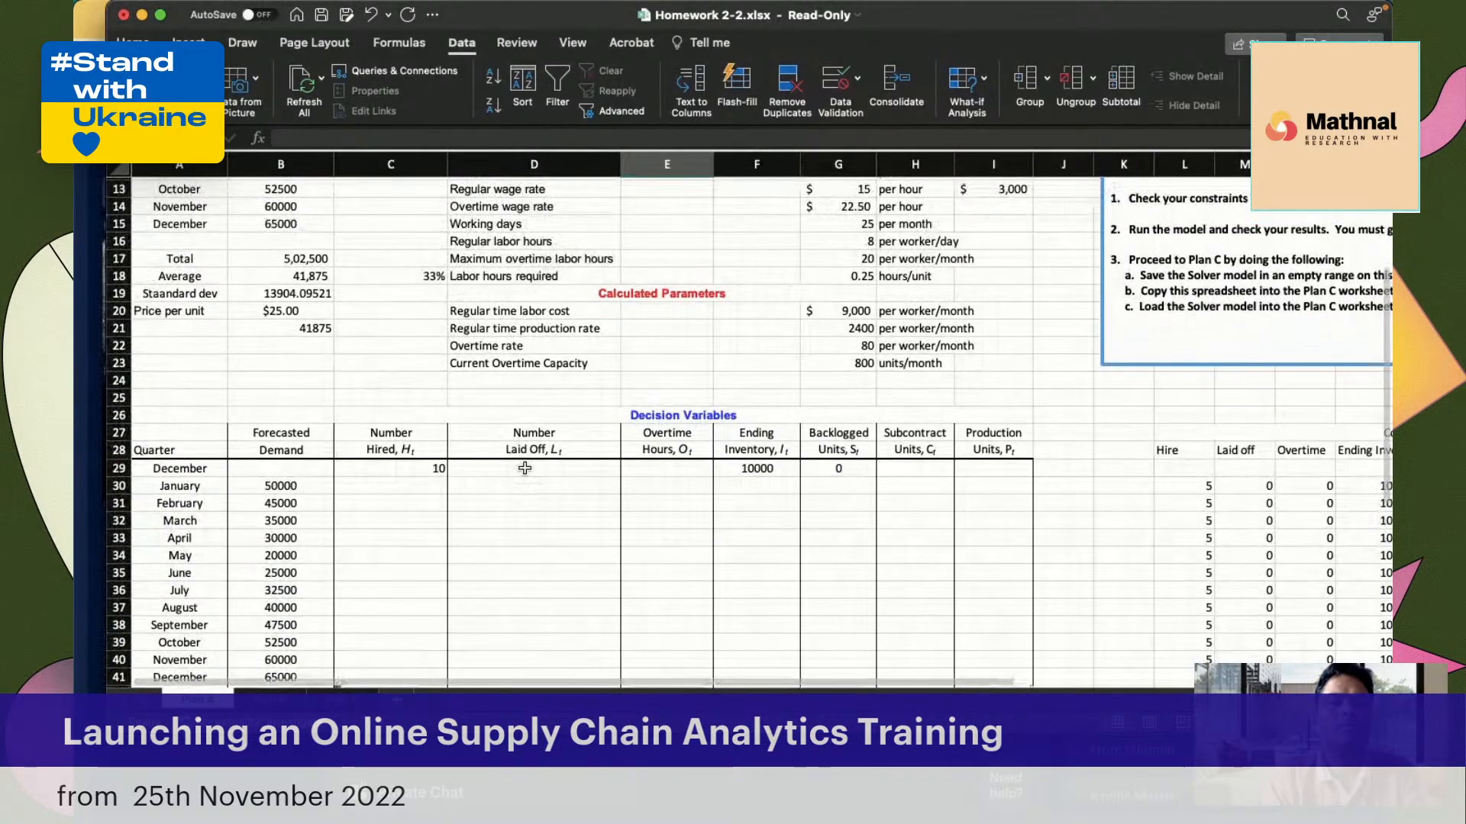
scroll(524, 468, "up", 3)
scroll(524, 468, "down", 5)
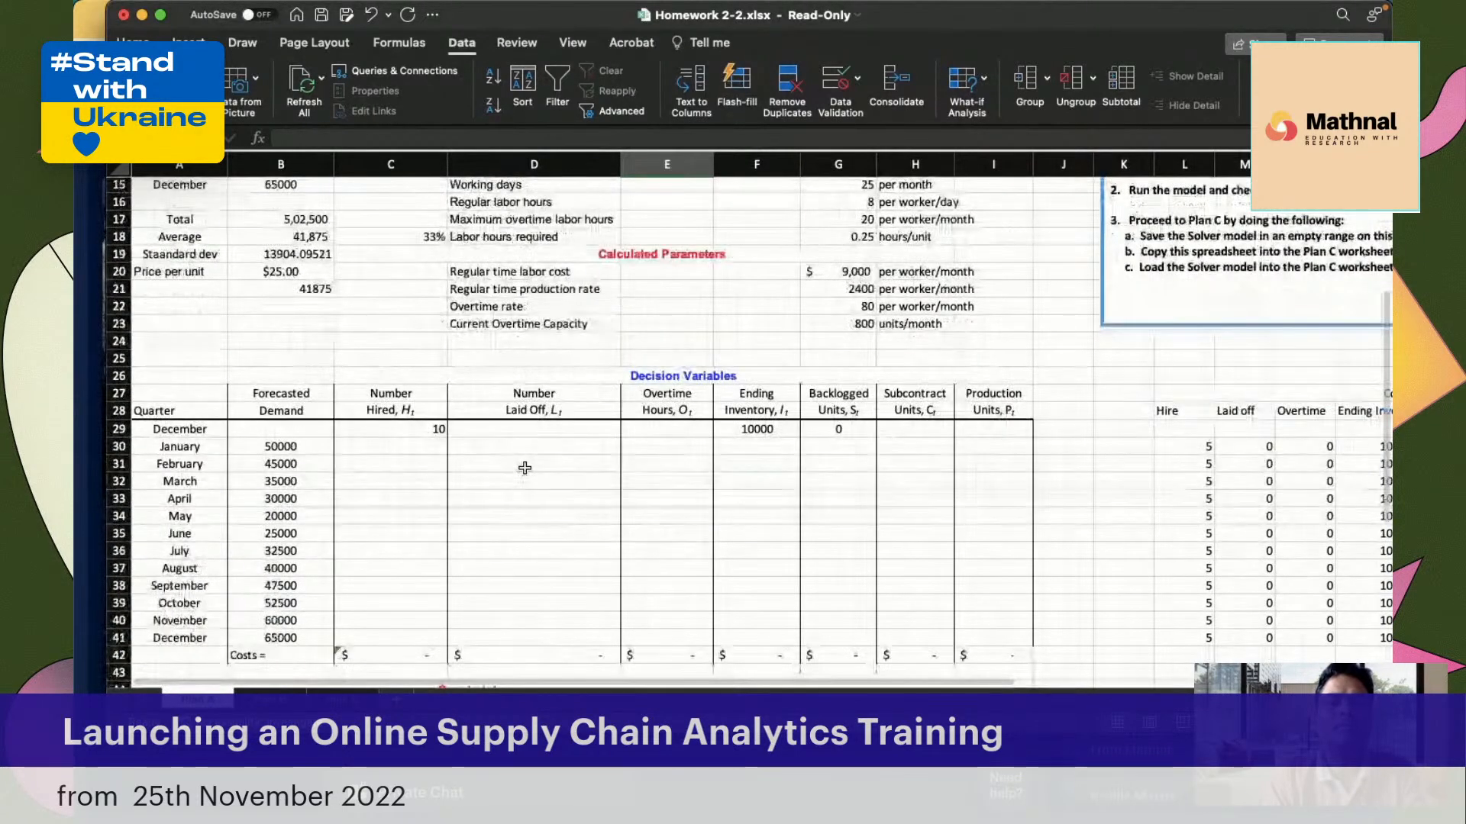
scroll(665, 465, "down", 2)
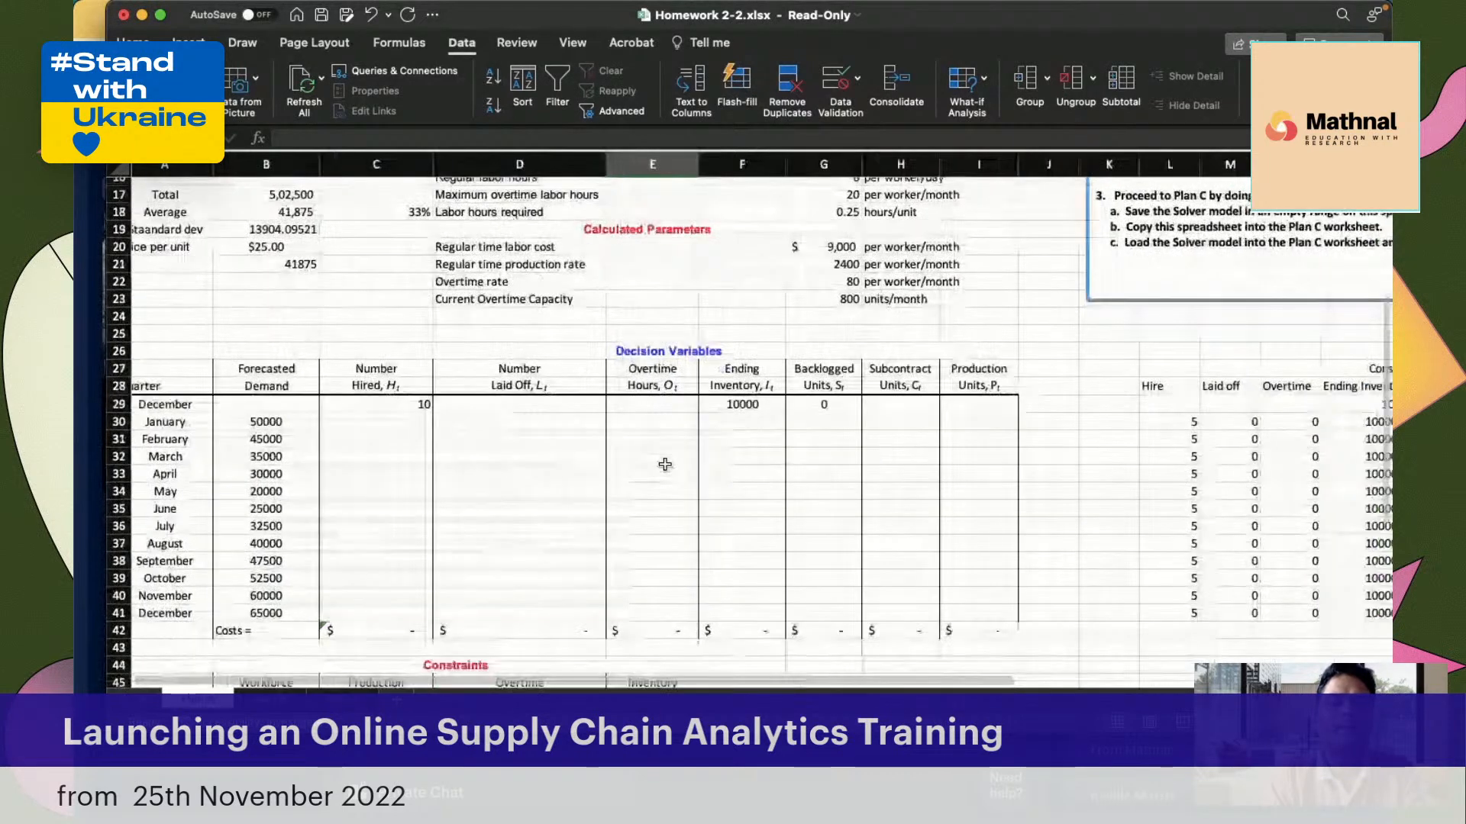
Start the January Inventory Balance formula in E48 as production plus subcontract plus December ending inventory, =R30+Q30+O29
scroll(664, 465, "down", 10)
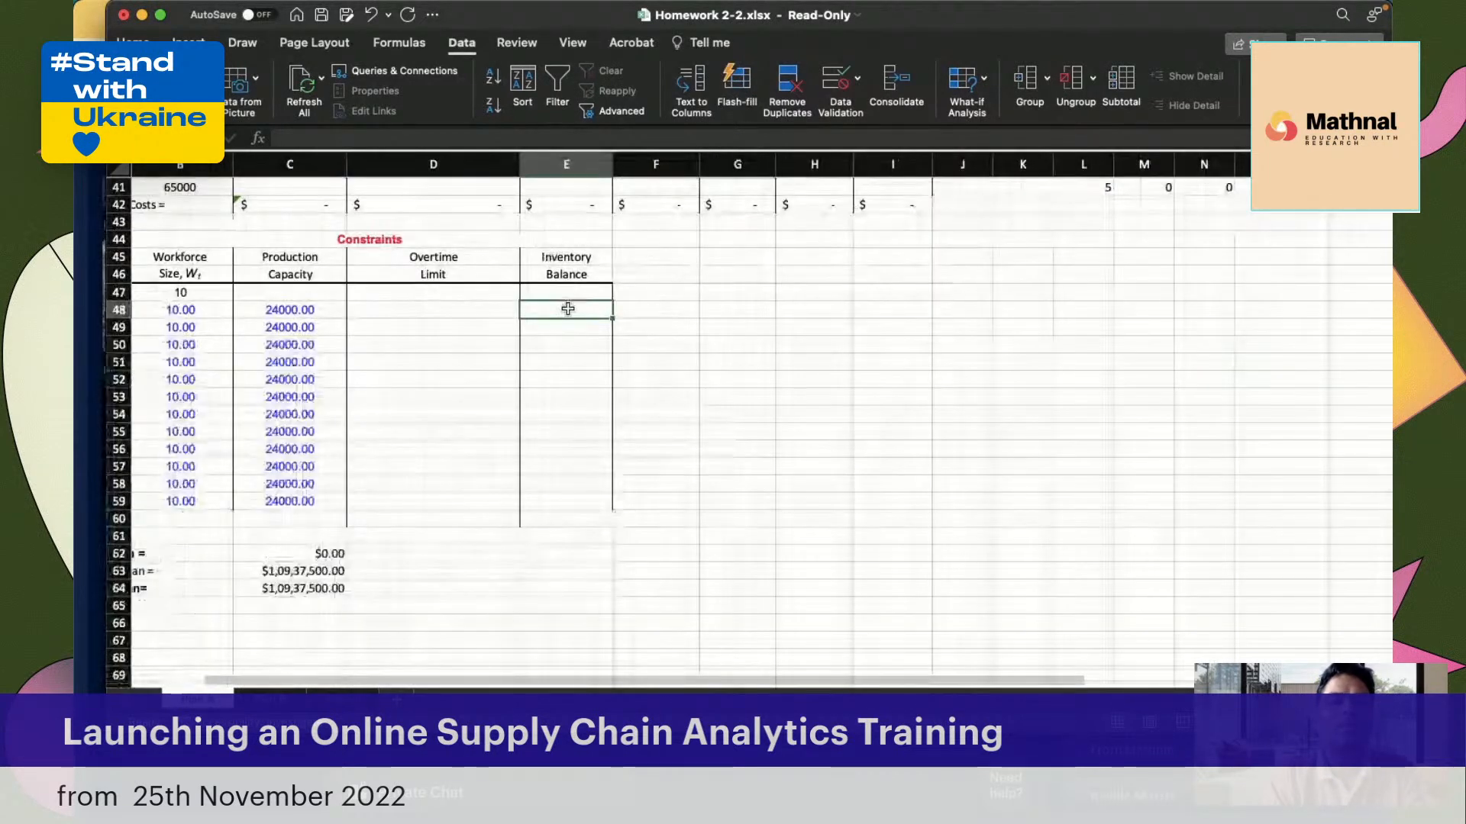
type("=")
scroll(724, 300, "up", 10)
scroll(725, 300, "right", 3)
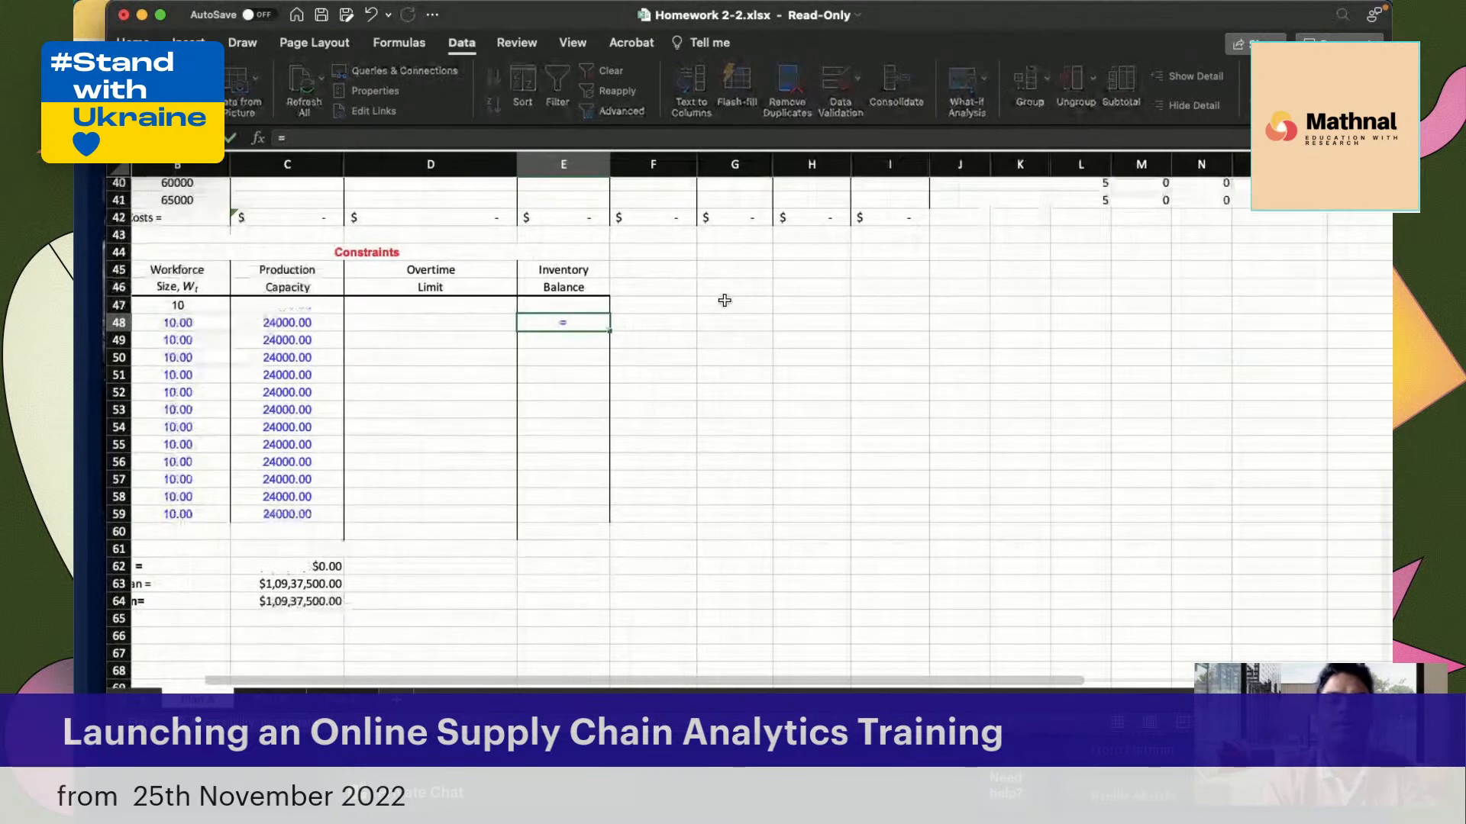
scroll(725, 300, "right", 4)
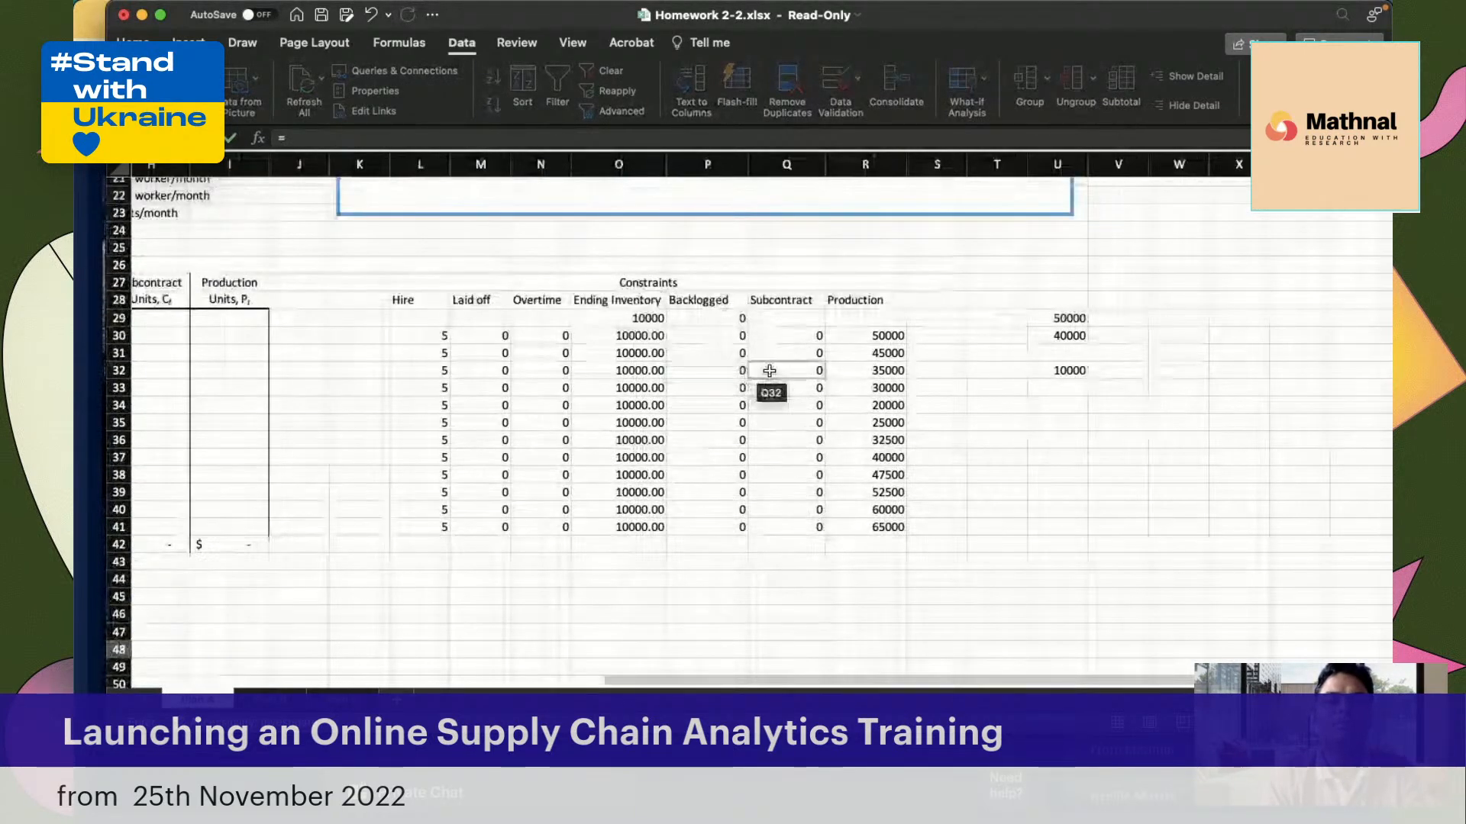
left_click(883, 340)
type("+")
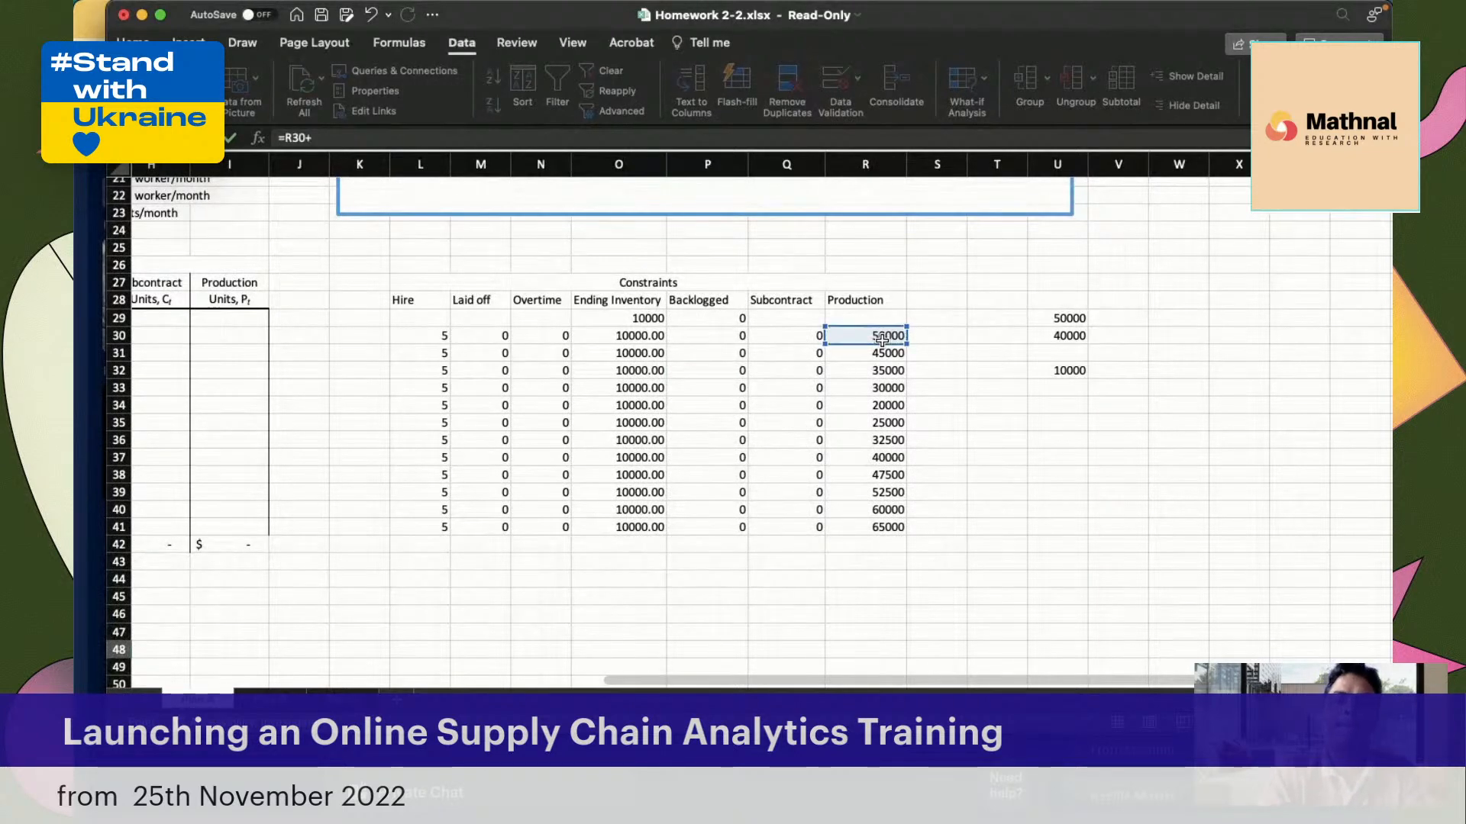
left_click(801, 336)
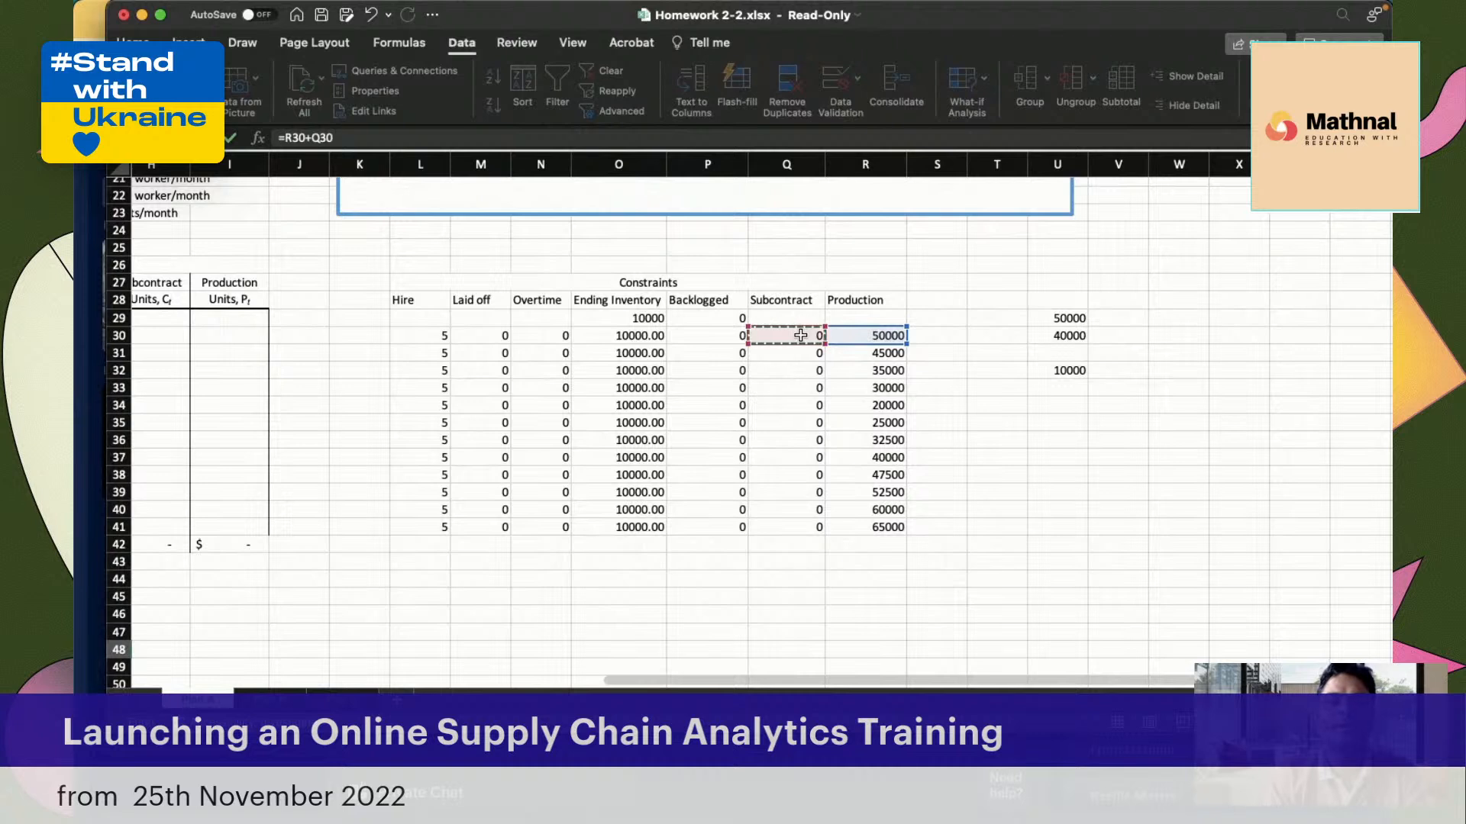
type("+")
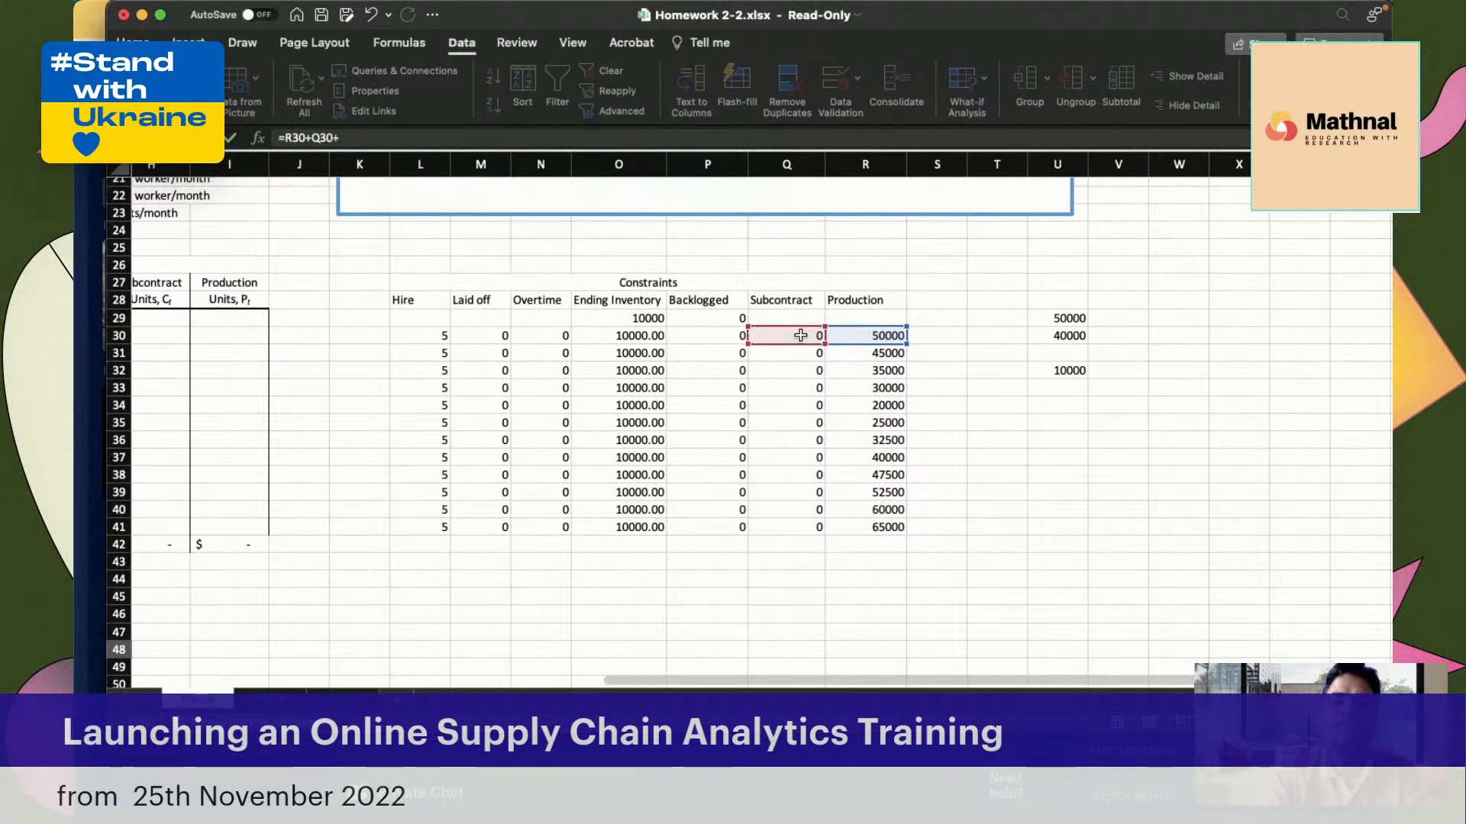
left_click(648, 319)
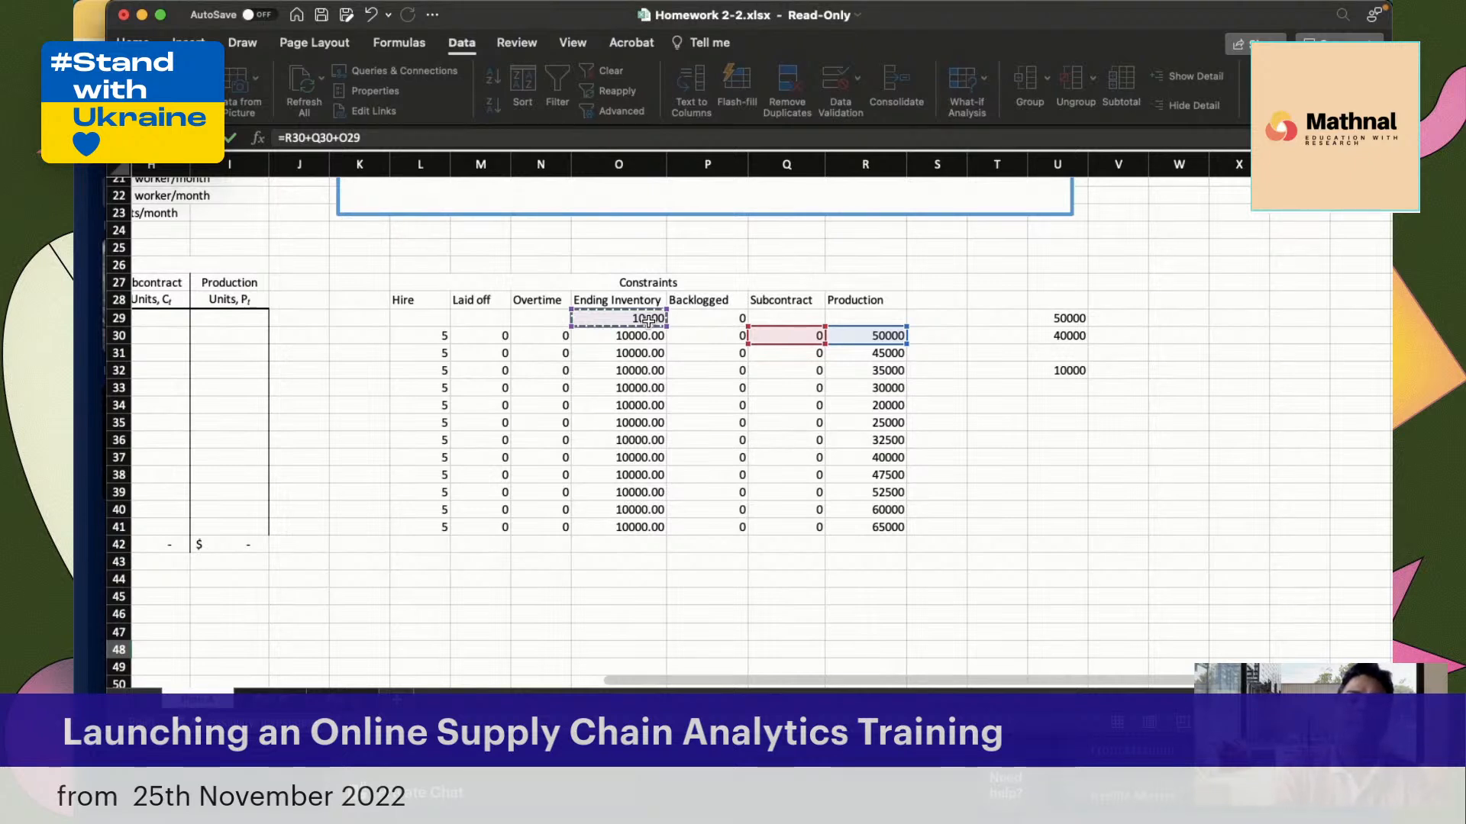
Extend the E48 formula by adding January backlog P30 and subtracting December backlog P29 and January forecasted demand B30
type("+")
left_click(719, 336)
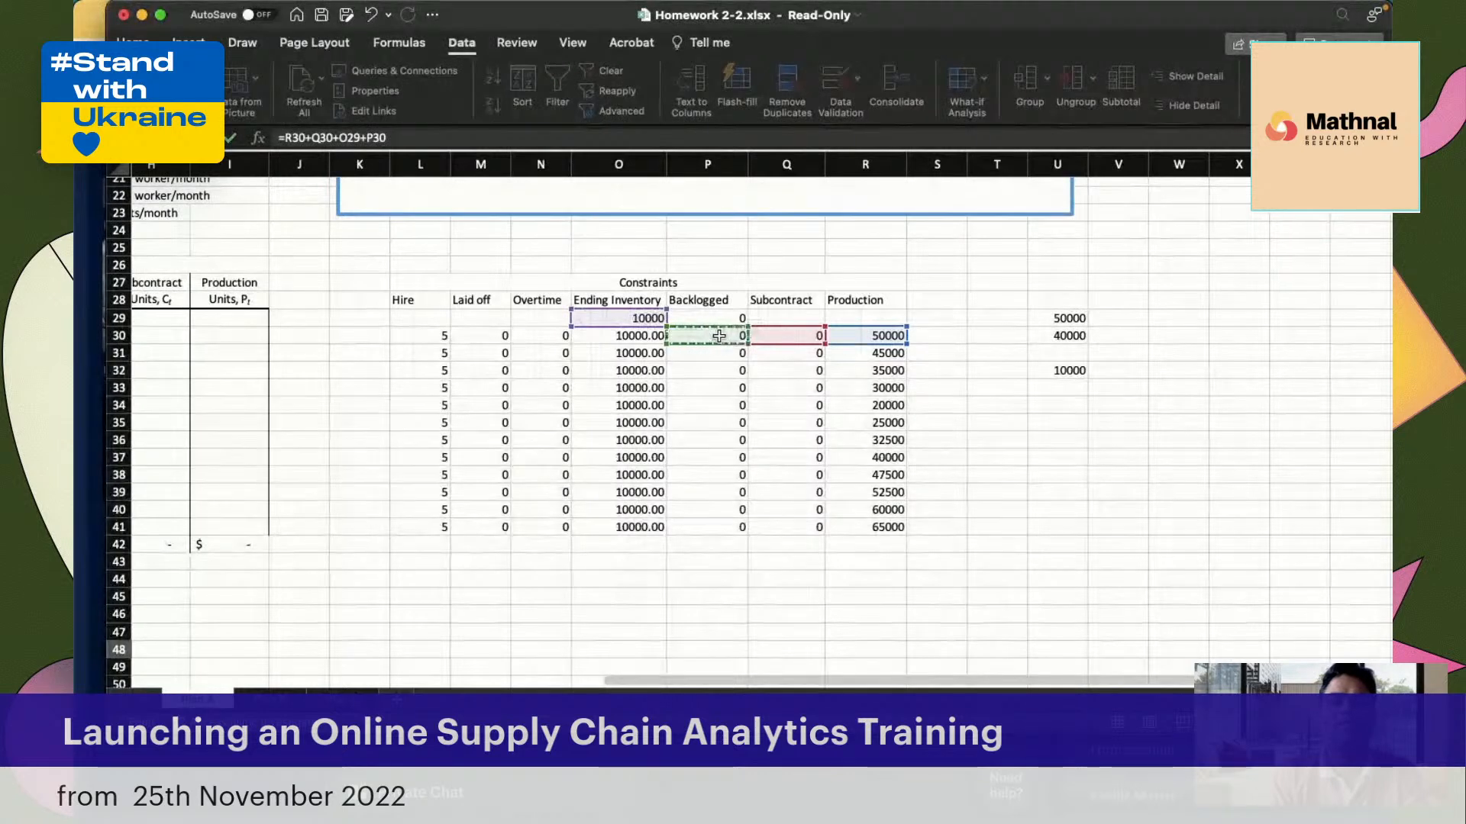
type("-")
left_click(719, 315)
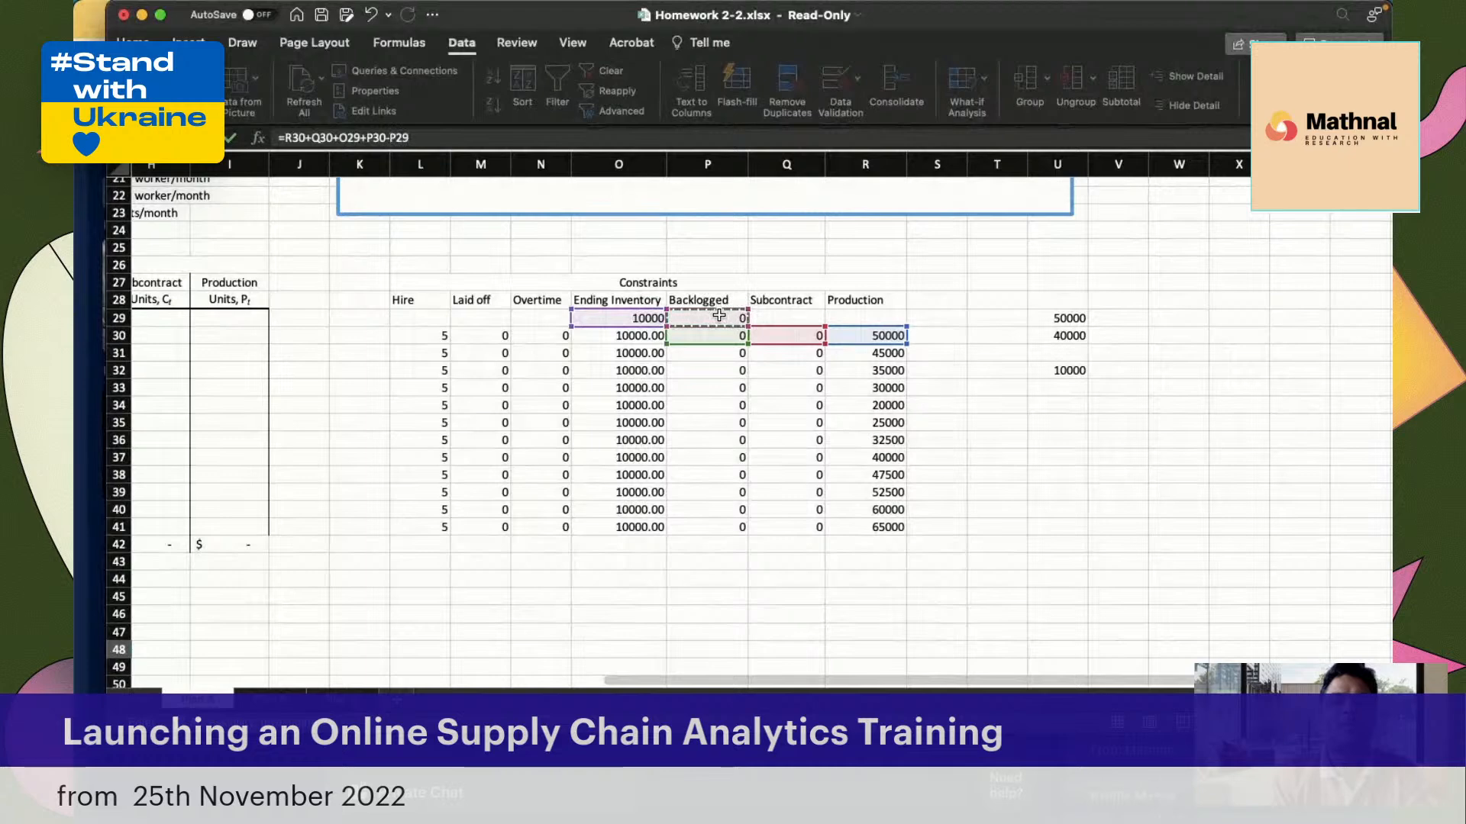
type("-")
scroll(541, 314, "left", 3)
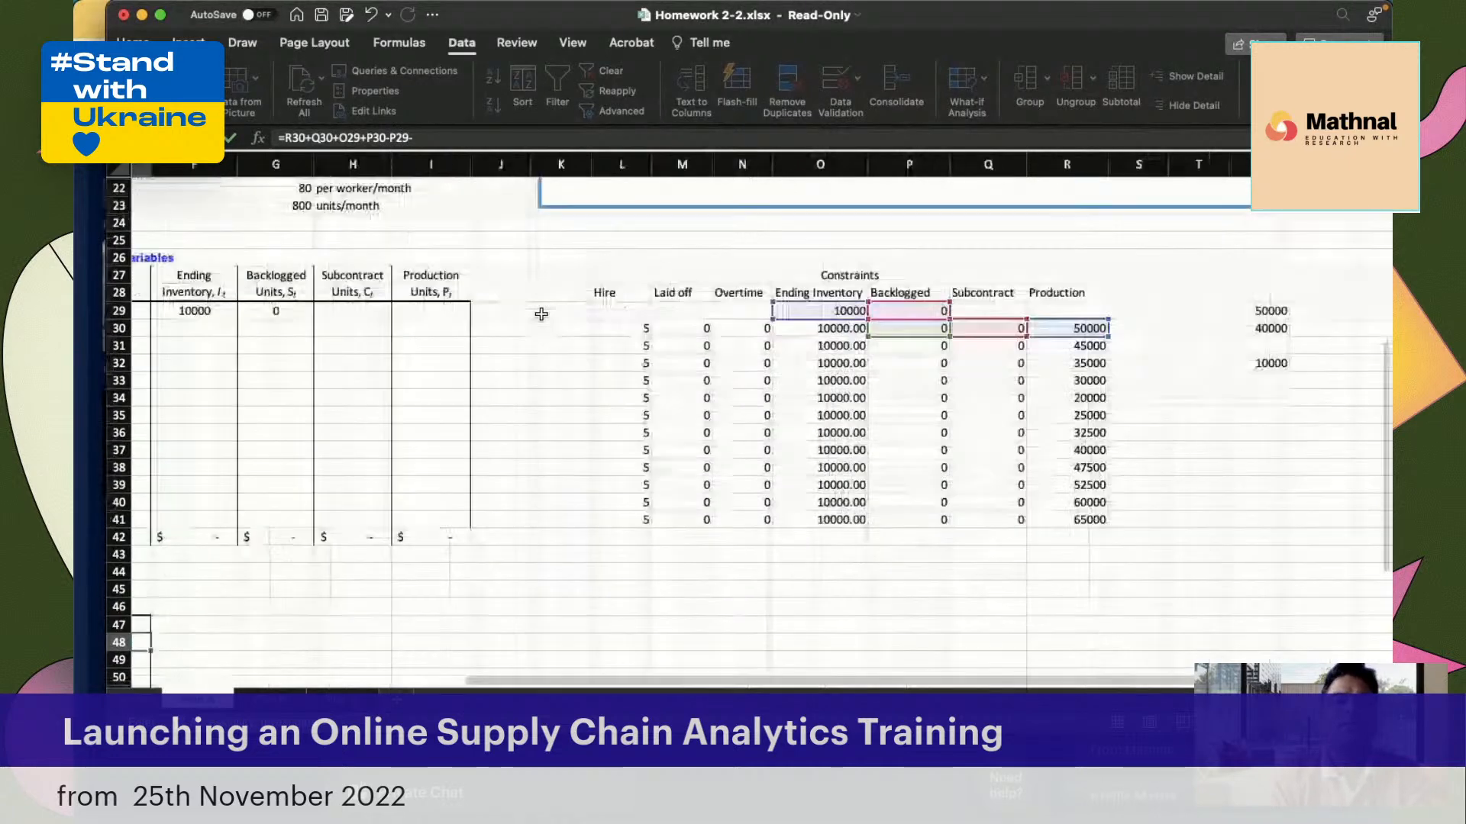
scroll(541, 314, "left", 5)
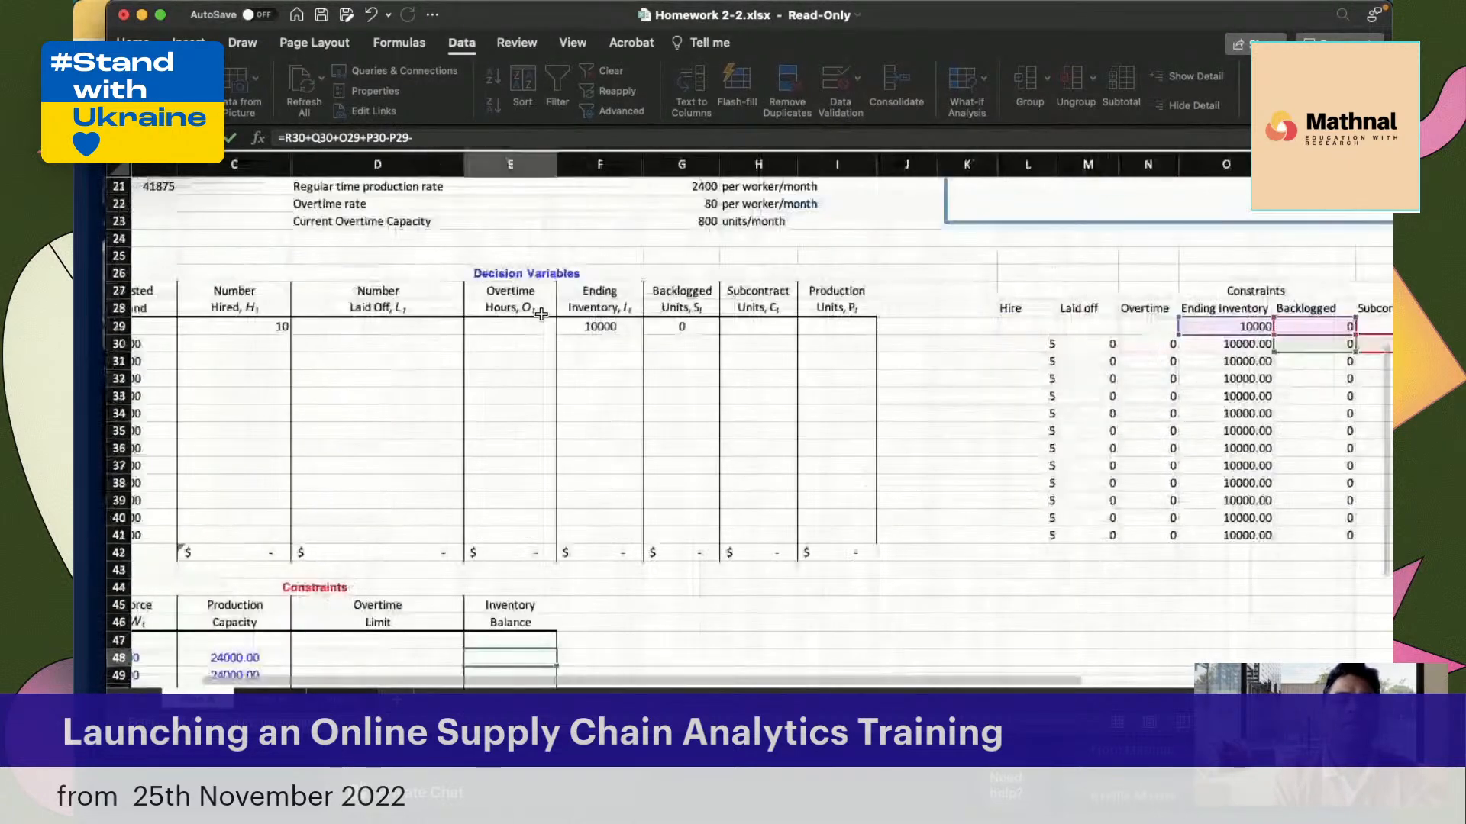
scroll(541, 314, "left", 1)
left_click(277, 350)
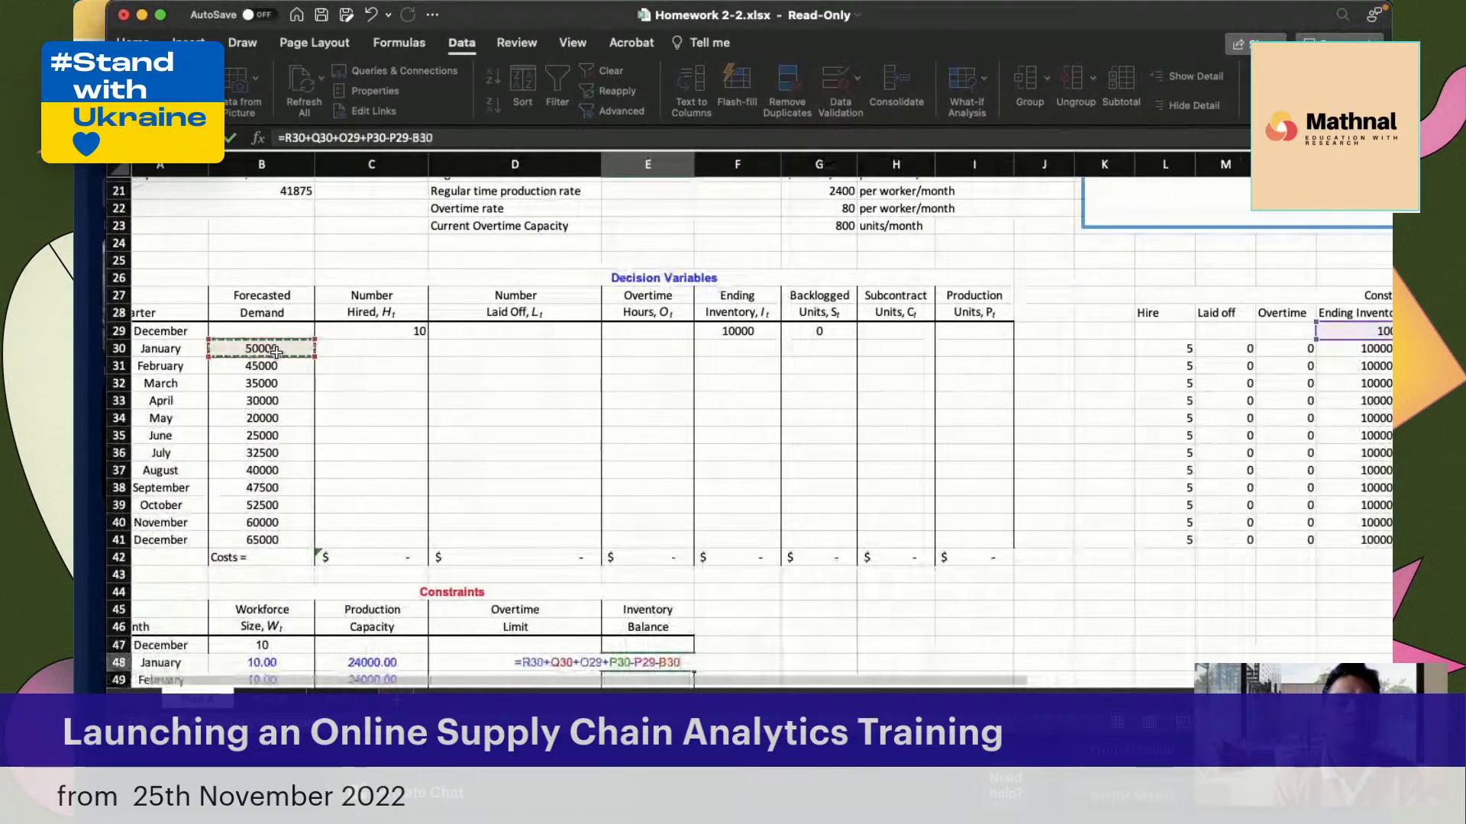
Append +O30, the January ending inventory, to the Inventory Balance formula in E48 and commit it
scroll(672, 534, "right", 3)
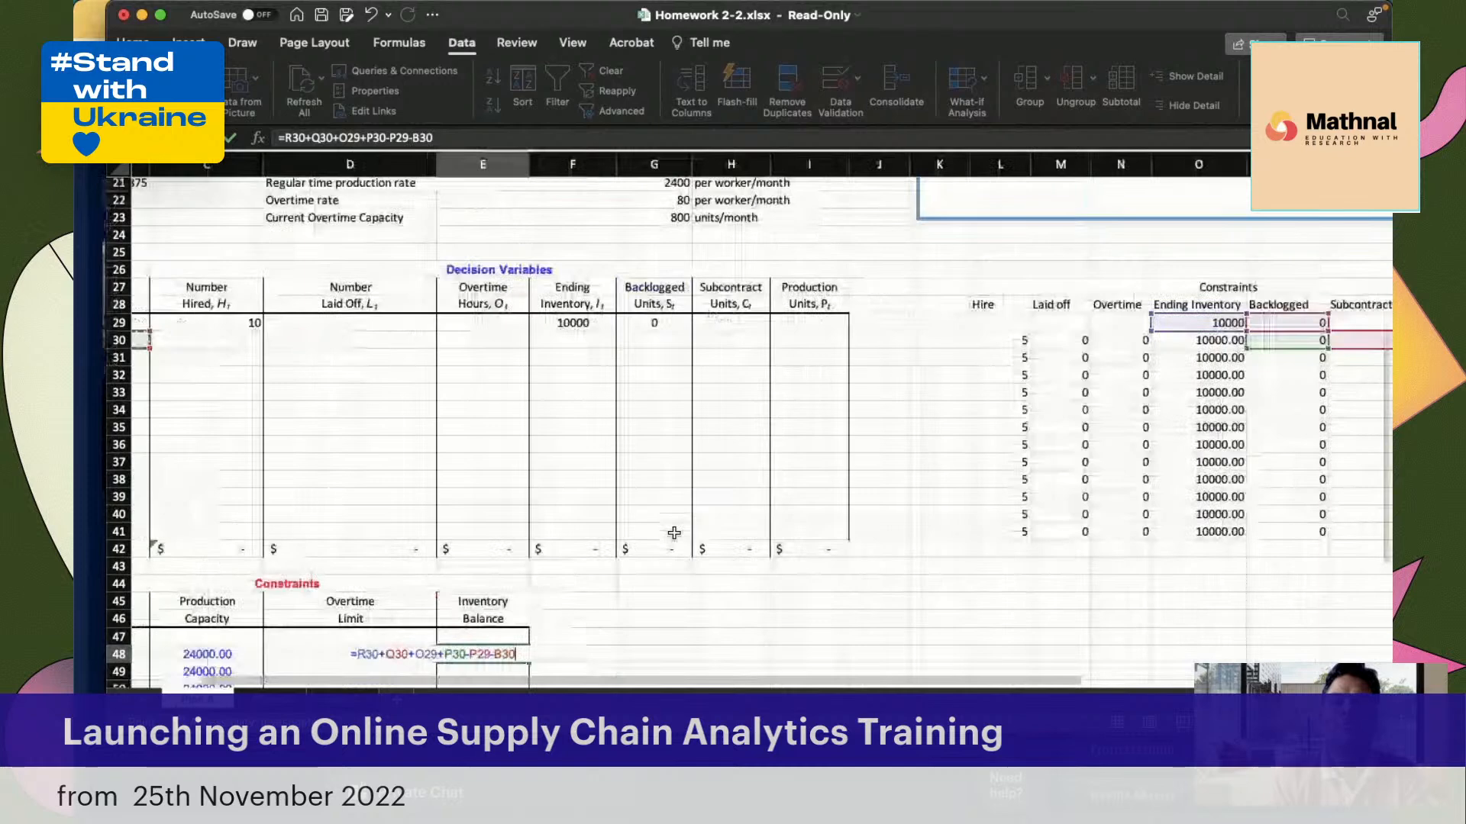
scroll(674, 533, "right", 2)
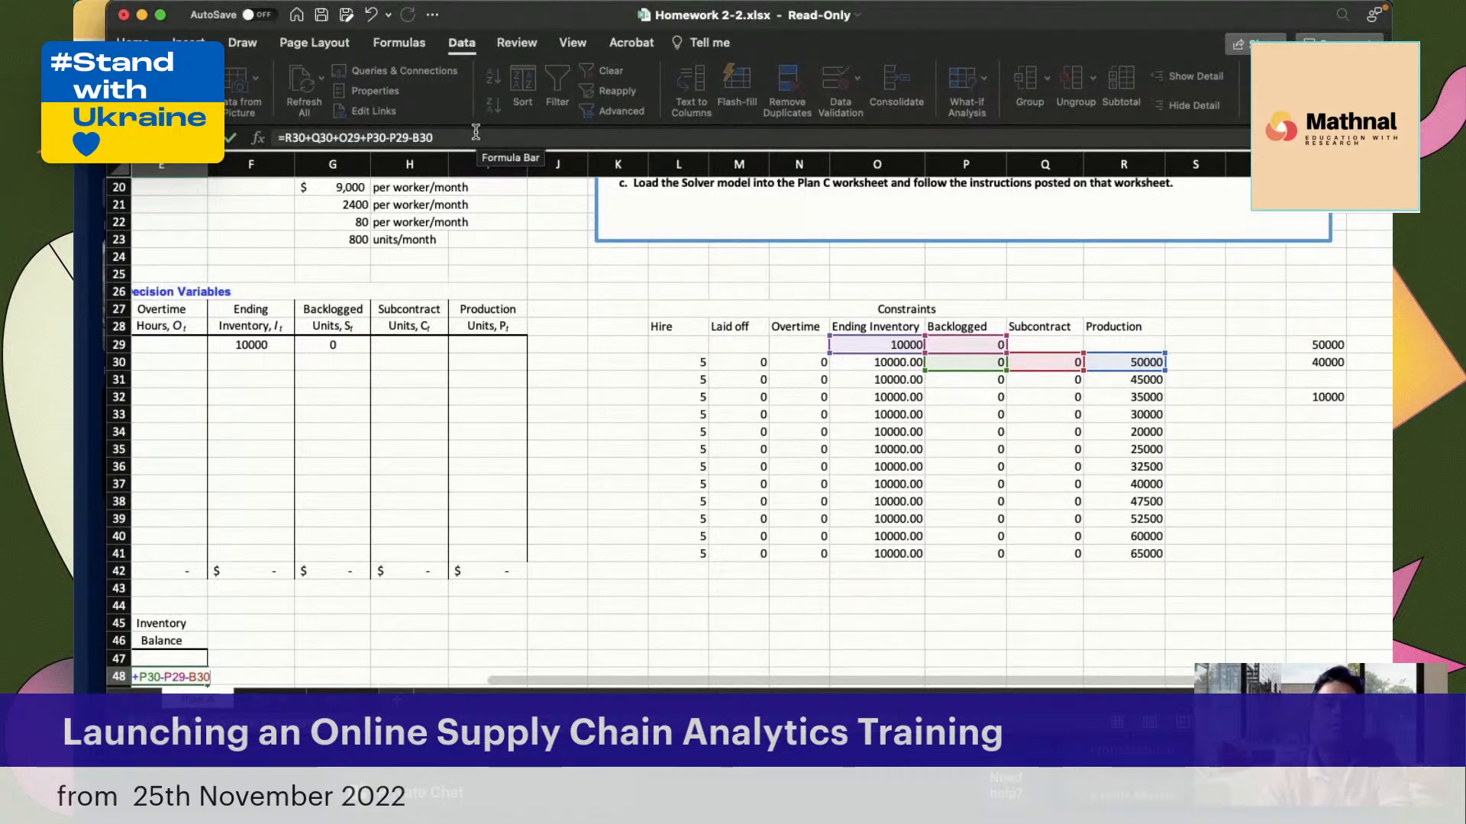
left_click(496, 143)
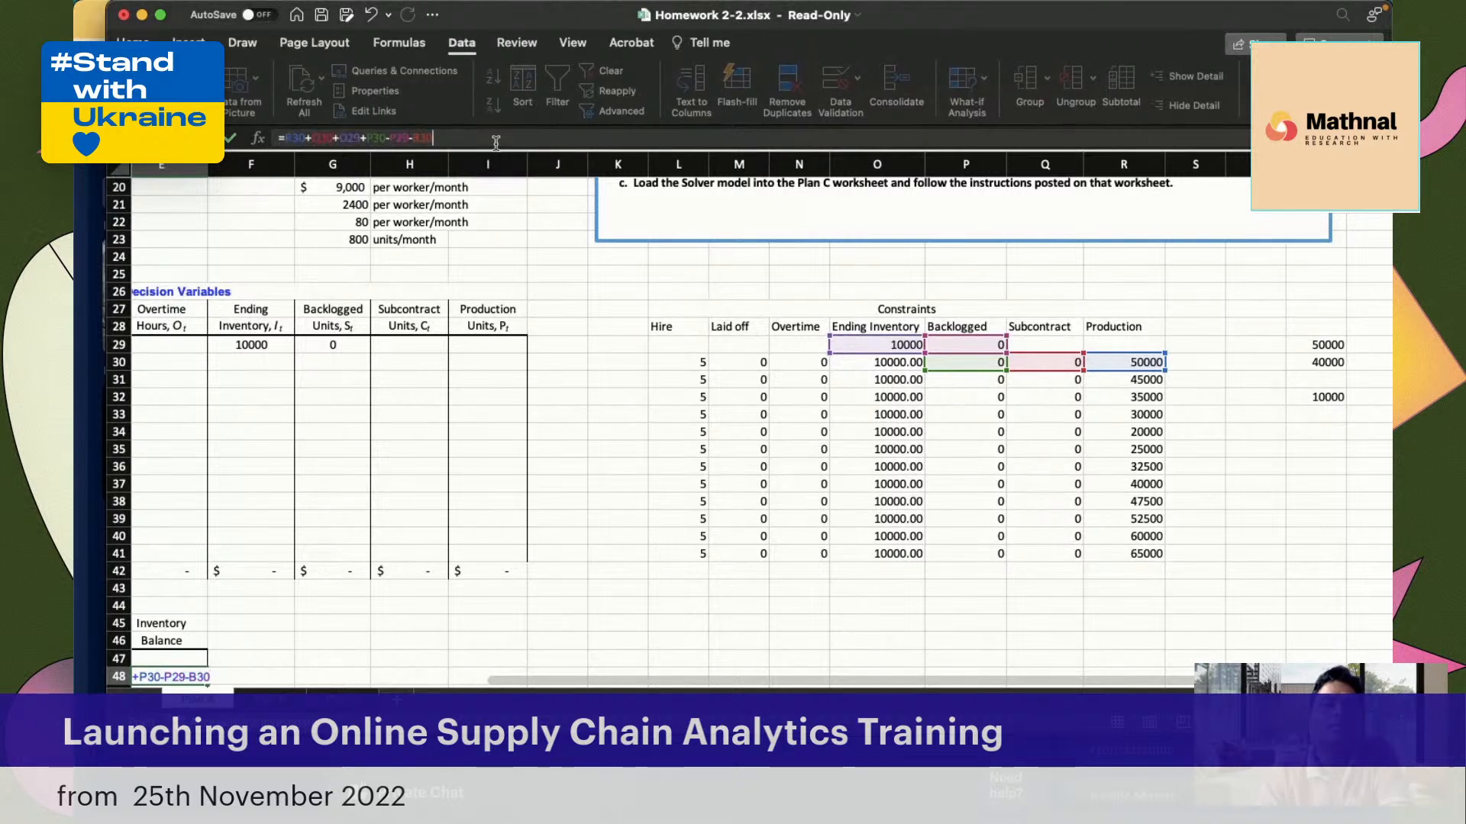
type("+")
left_click(847, 362)
key("Return")
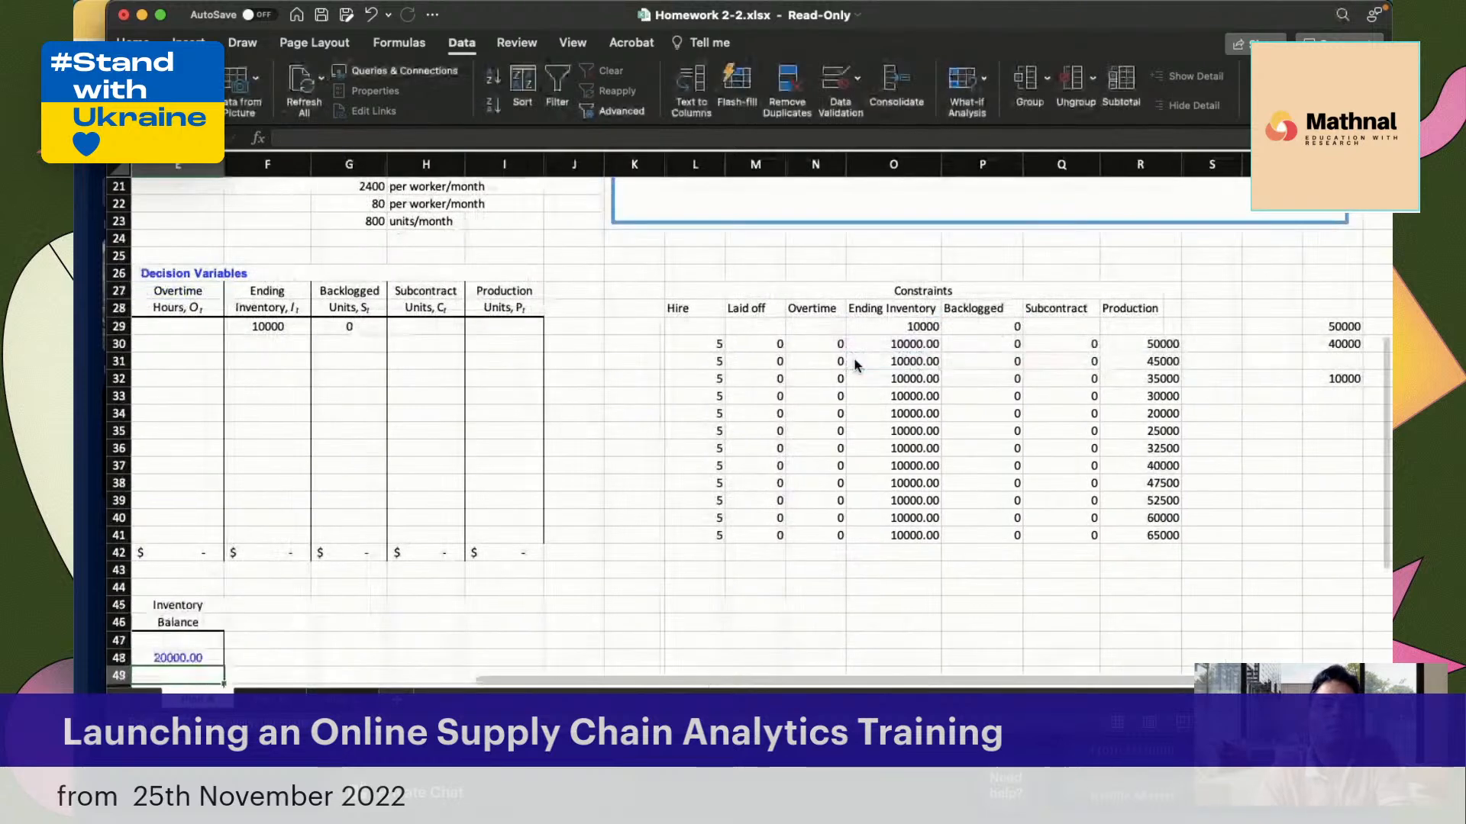
Compare the January Inventory Balance formula in E48 with its counterpart in the completed plan worksheet, then return to the working sheet
scroll(720, 562, "down", 2)
scroll(720, 562, "left", 1)
scroll(721, 565, "down", 4)
scroll(722, 565, "left", 4)
left_click(474, 484)
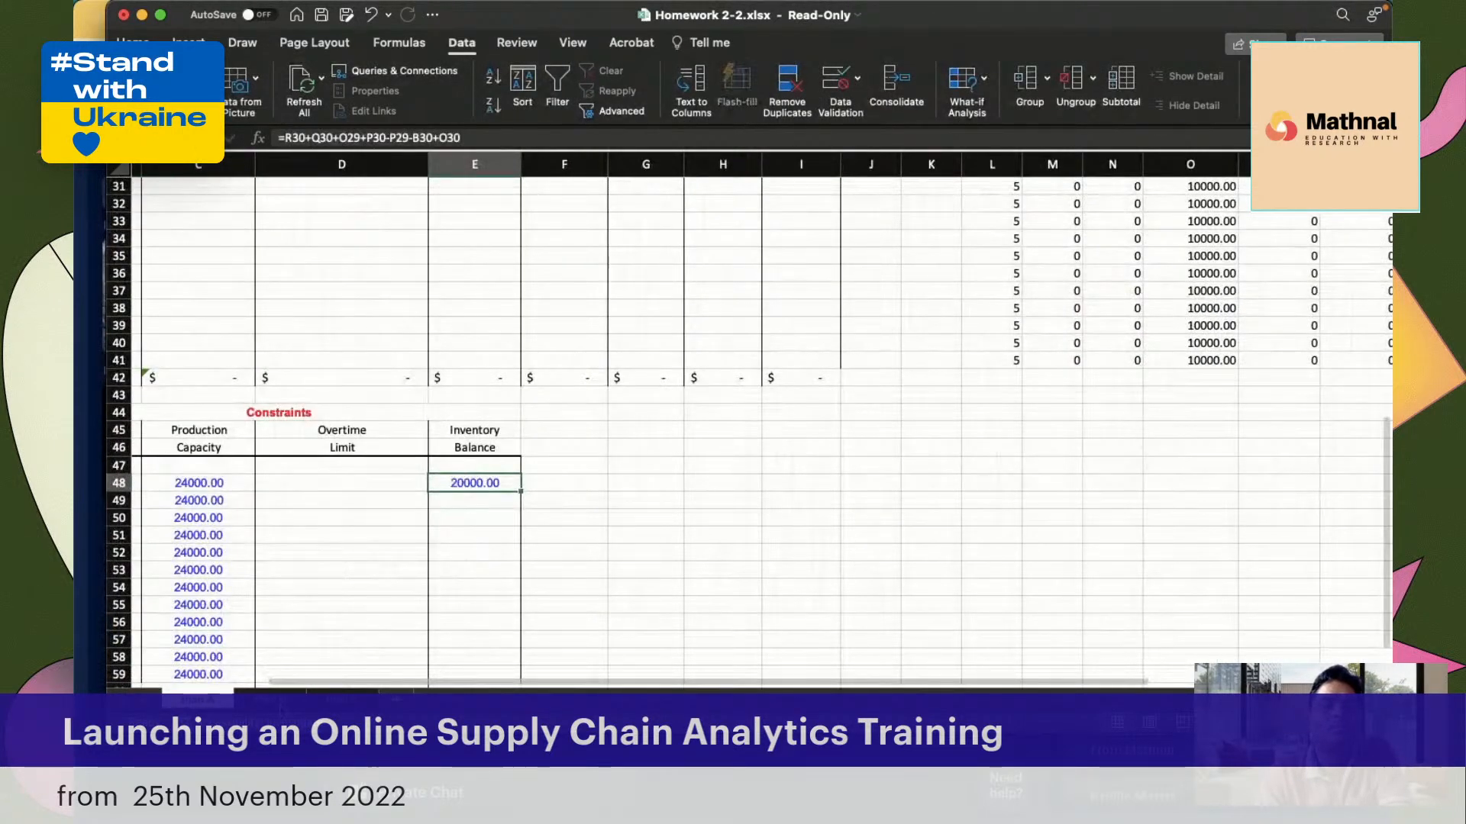
left_click(280, 704)
scroll(769, 385, "up", 2)
left_click(593, 278)
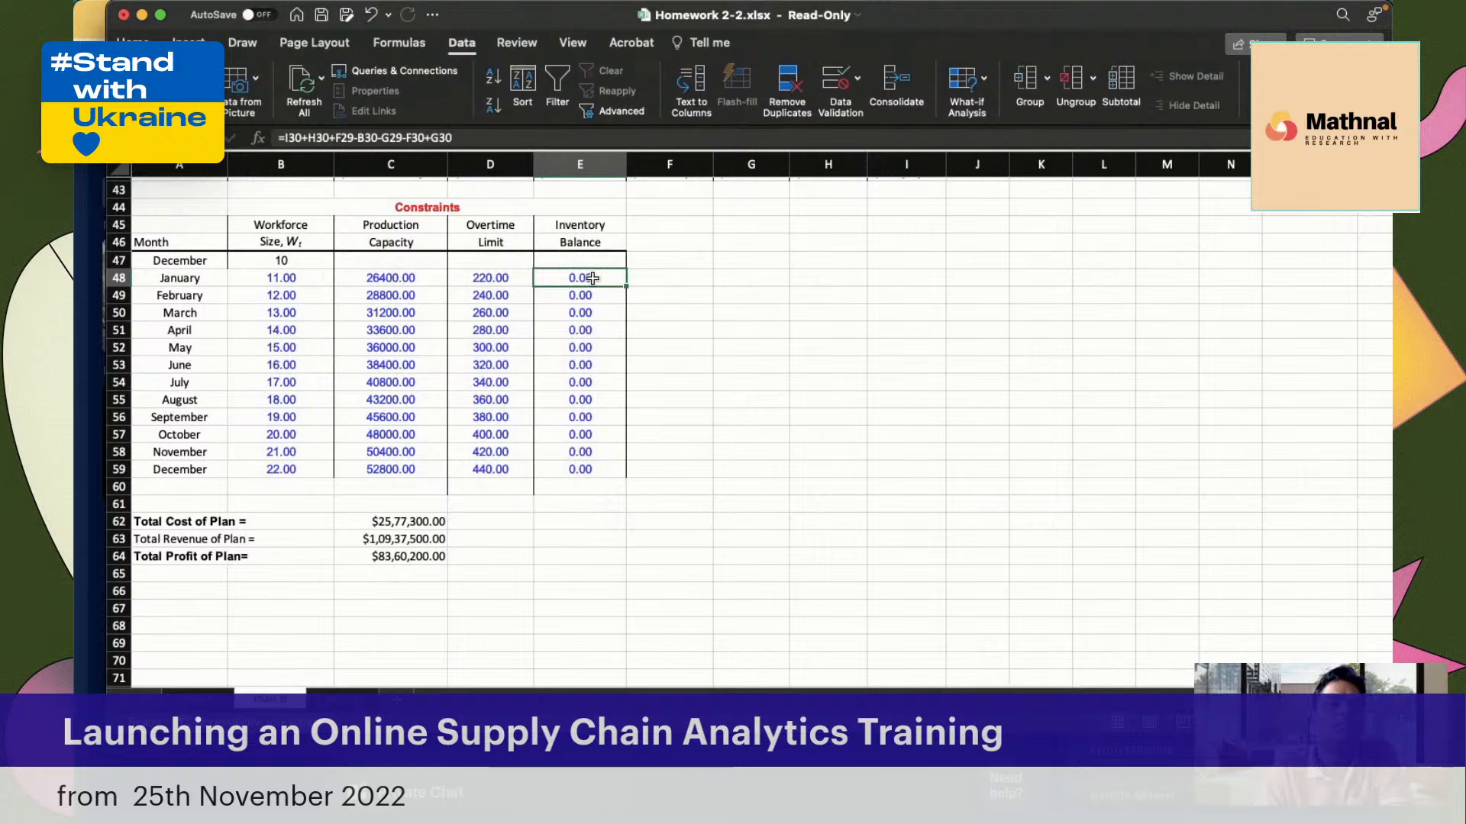
scroll(593, 278, "up", 1)
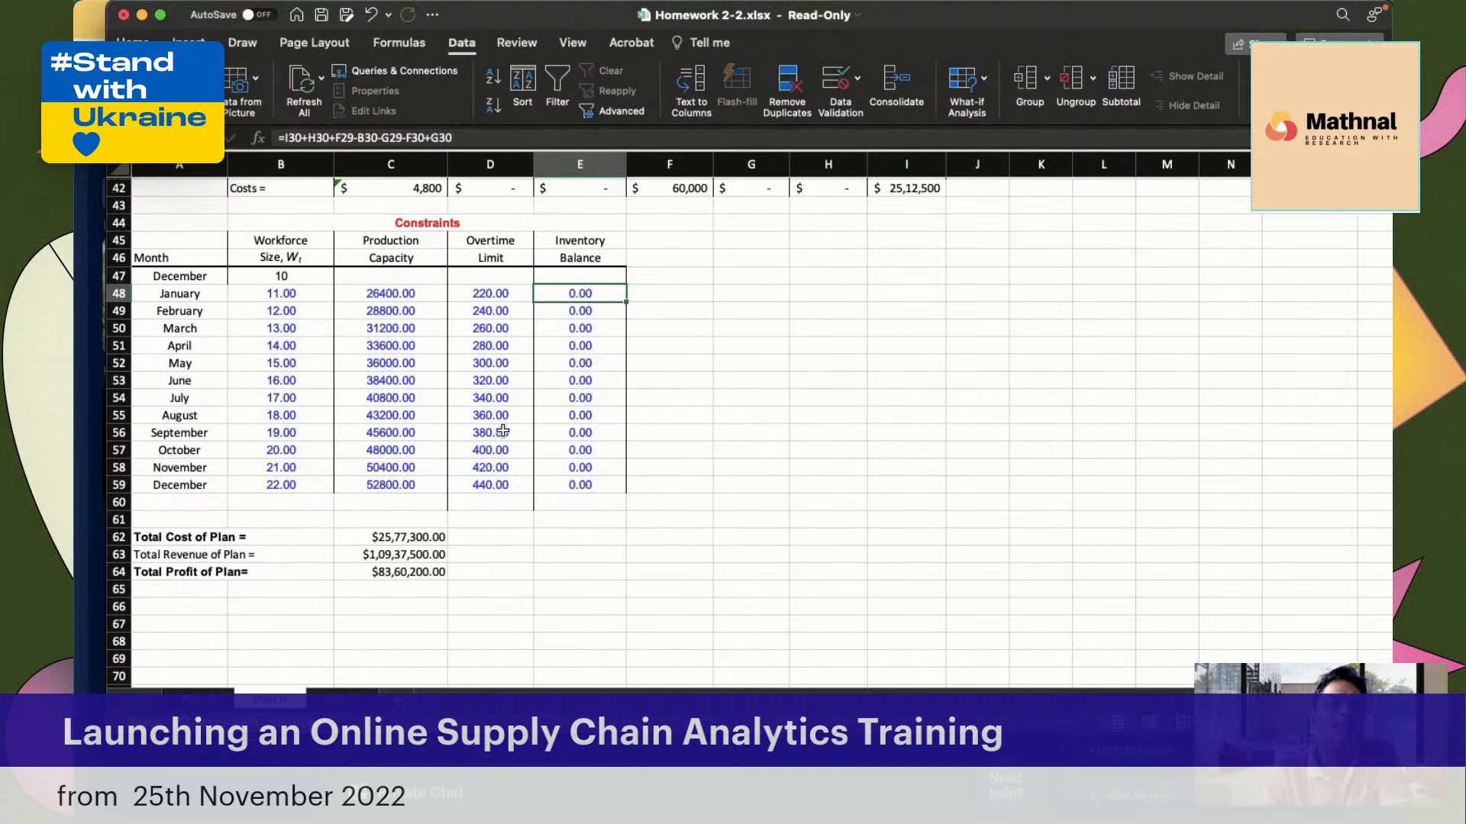
left_click(197, 697)
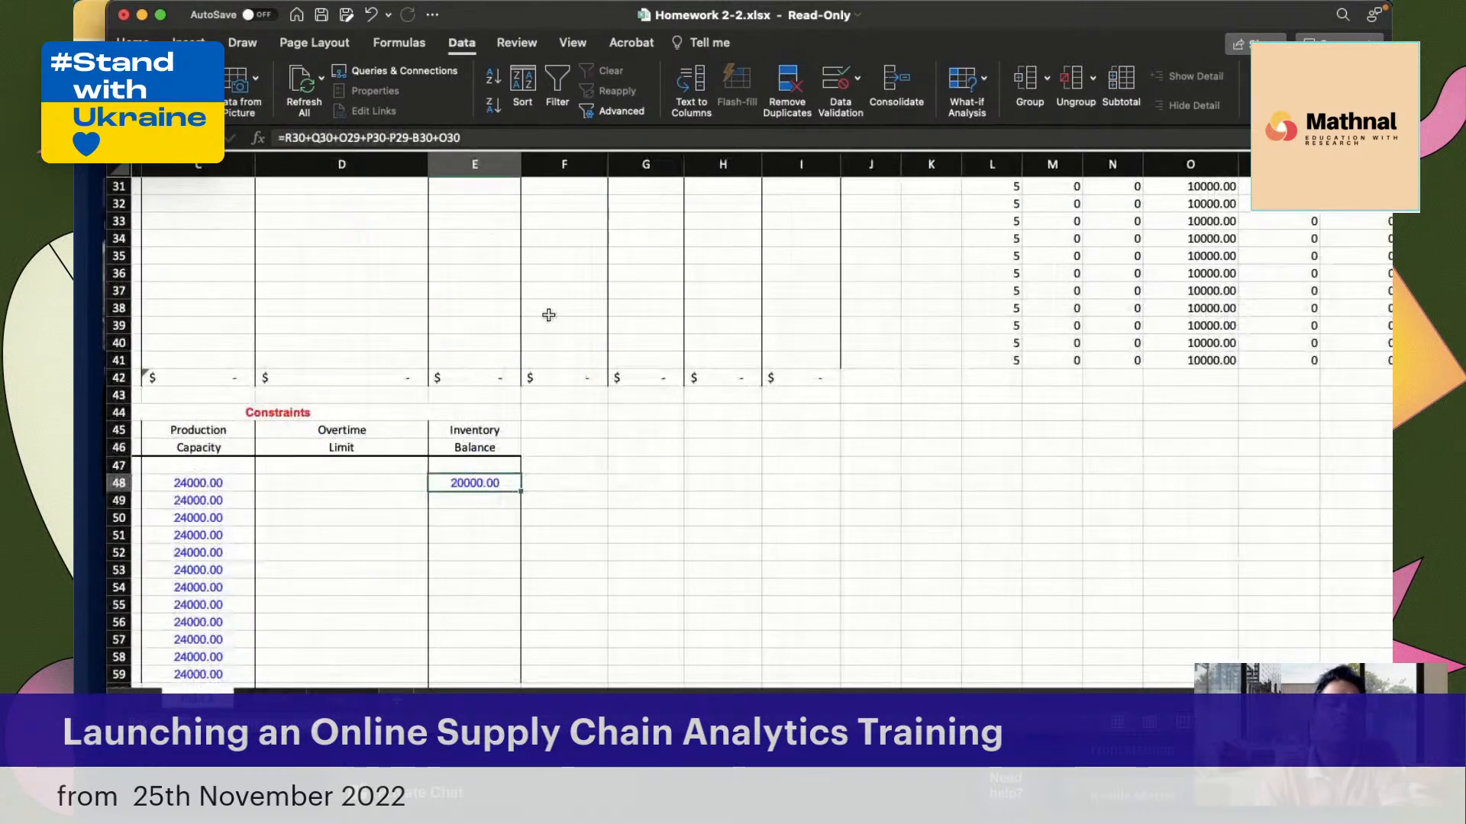
Correct the E48 formula to subtract January ending inventory, making it =R30+Q30+O29+P30-P29-B30-O30
scroll(547, 314, "up", 5)
scroll(599, 366, "right", 1)
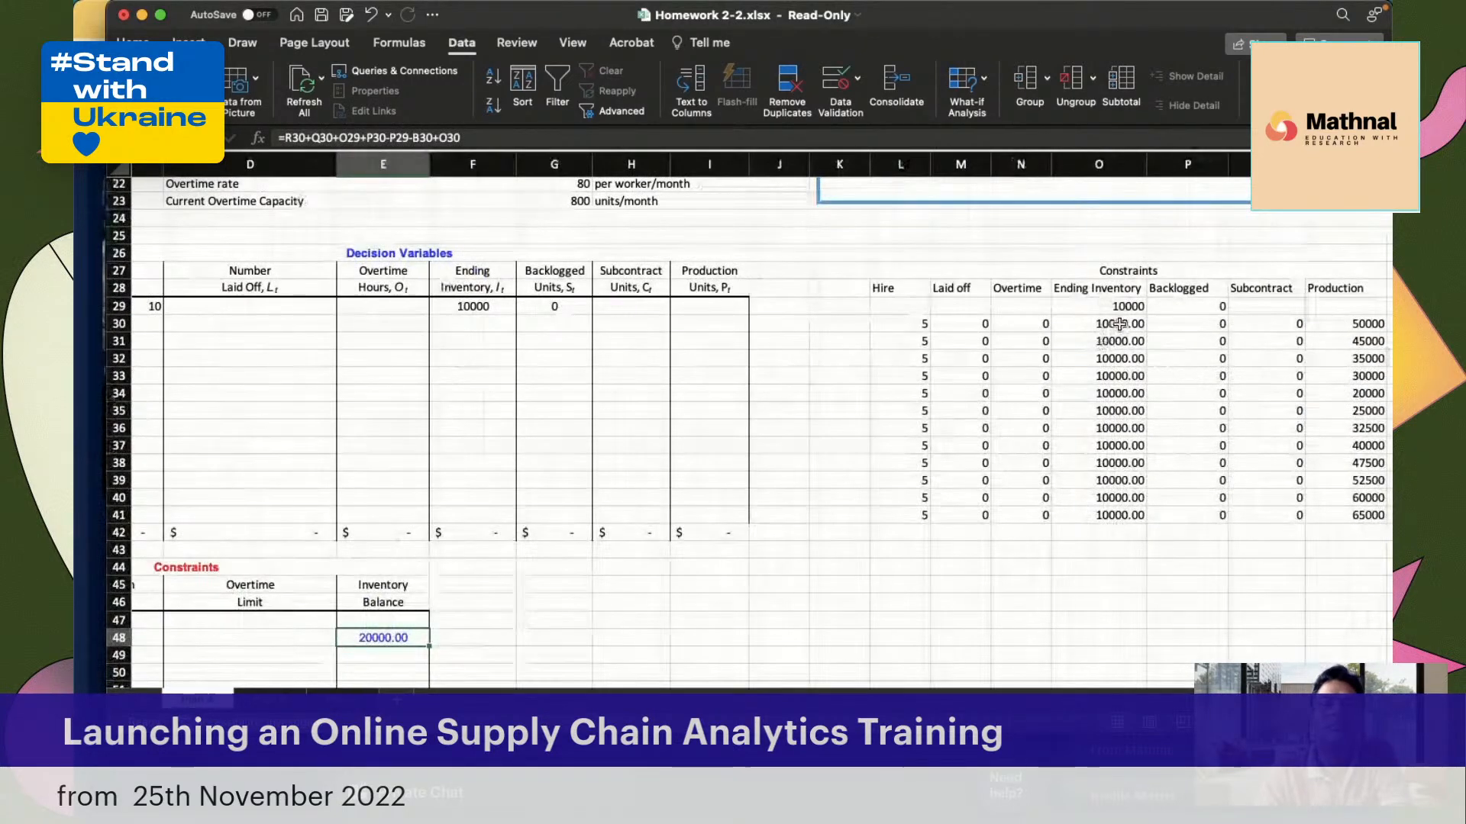
scroll(613, 471, "left", 2)
scroll(612, 471, "down", 1)
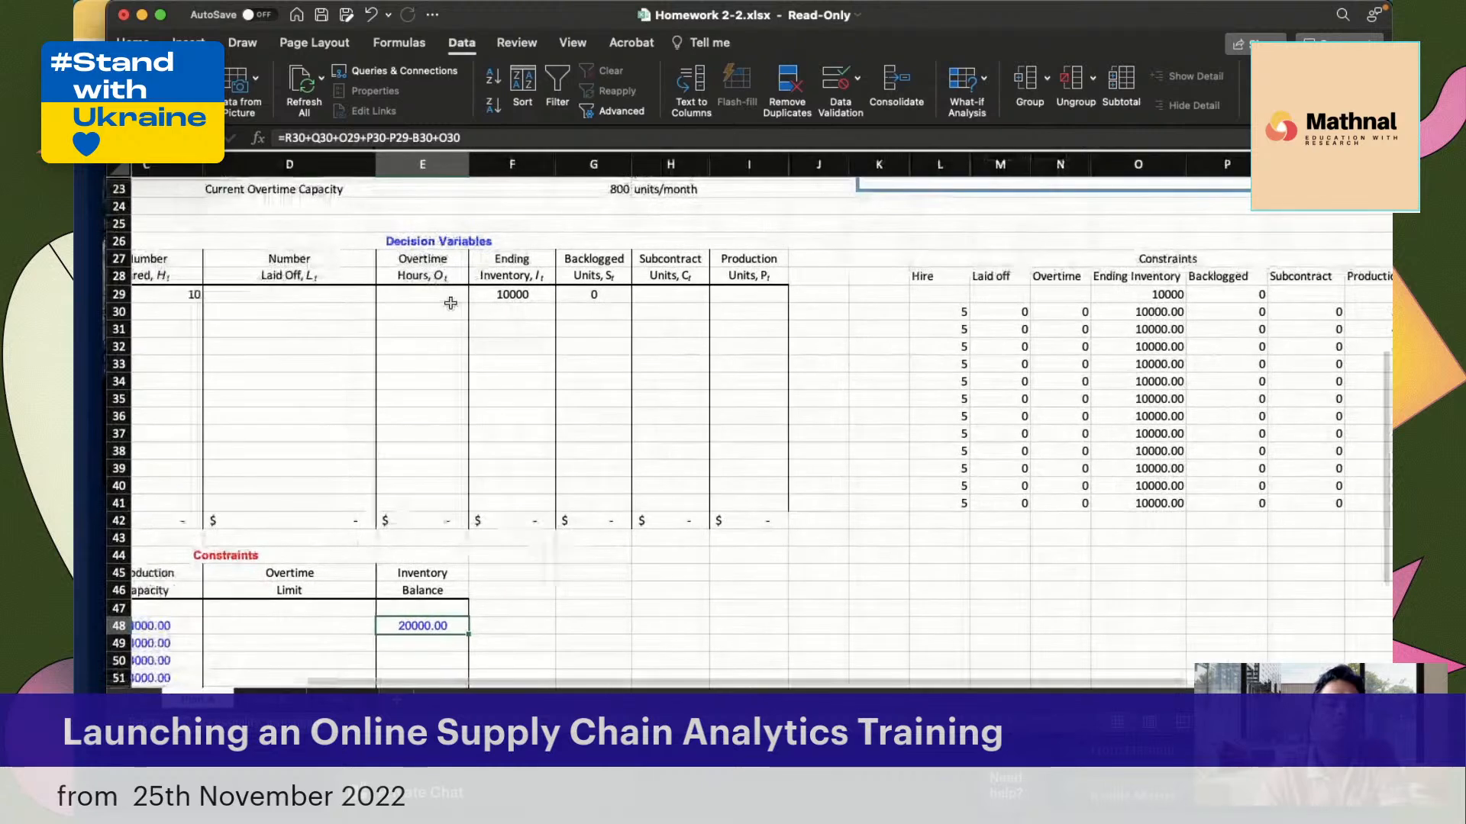
left_click(436, 137)
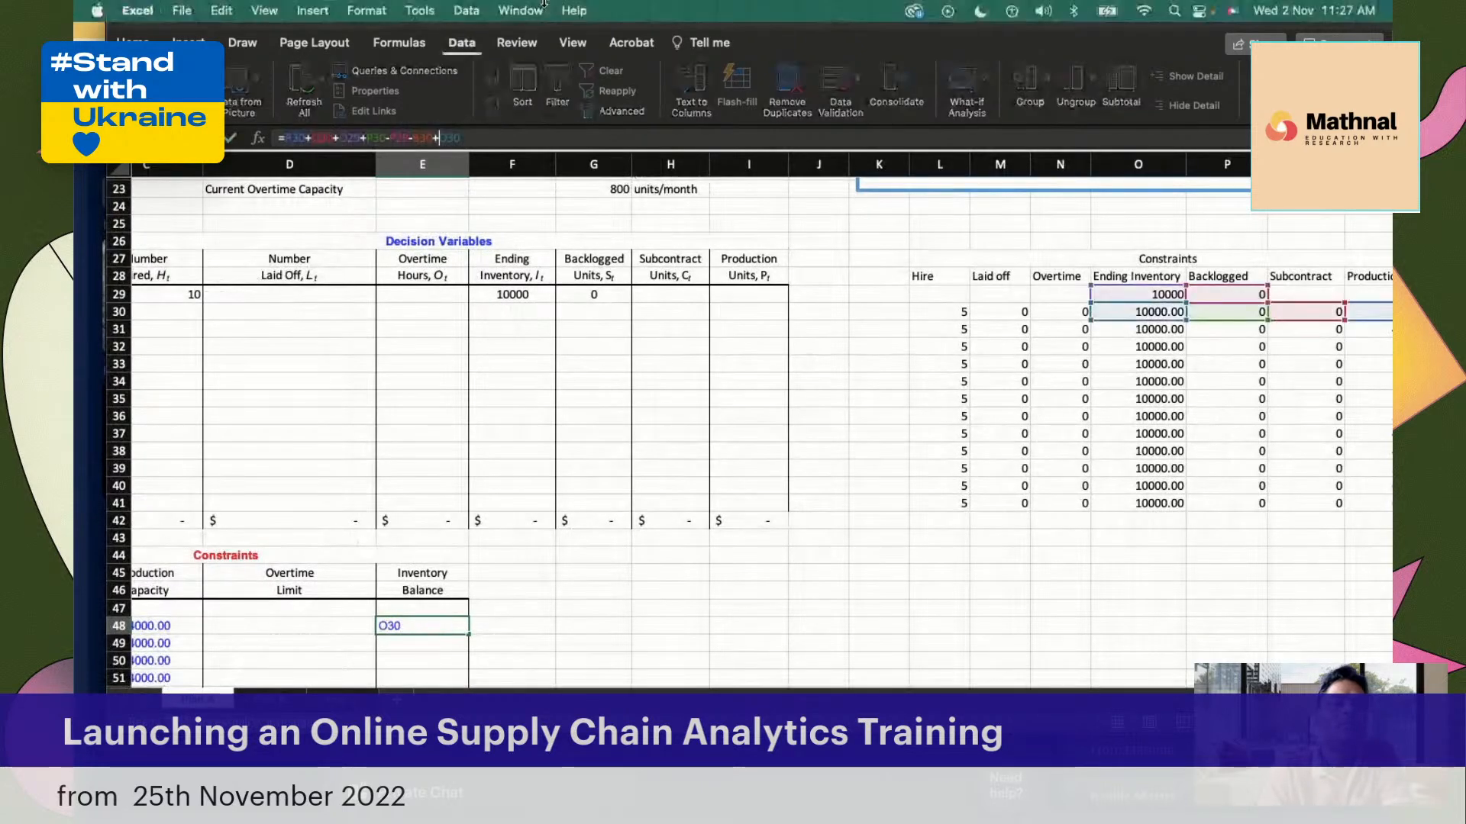
key("Return")
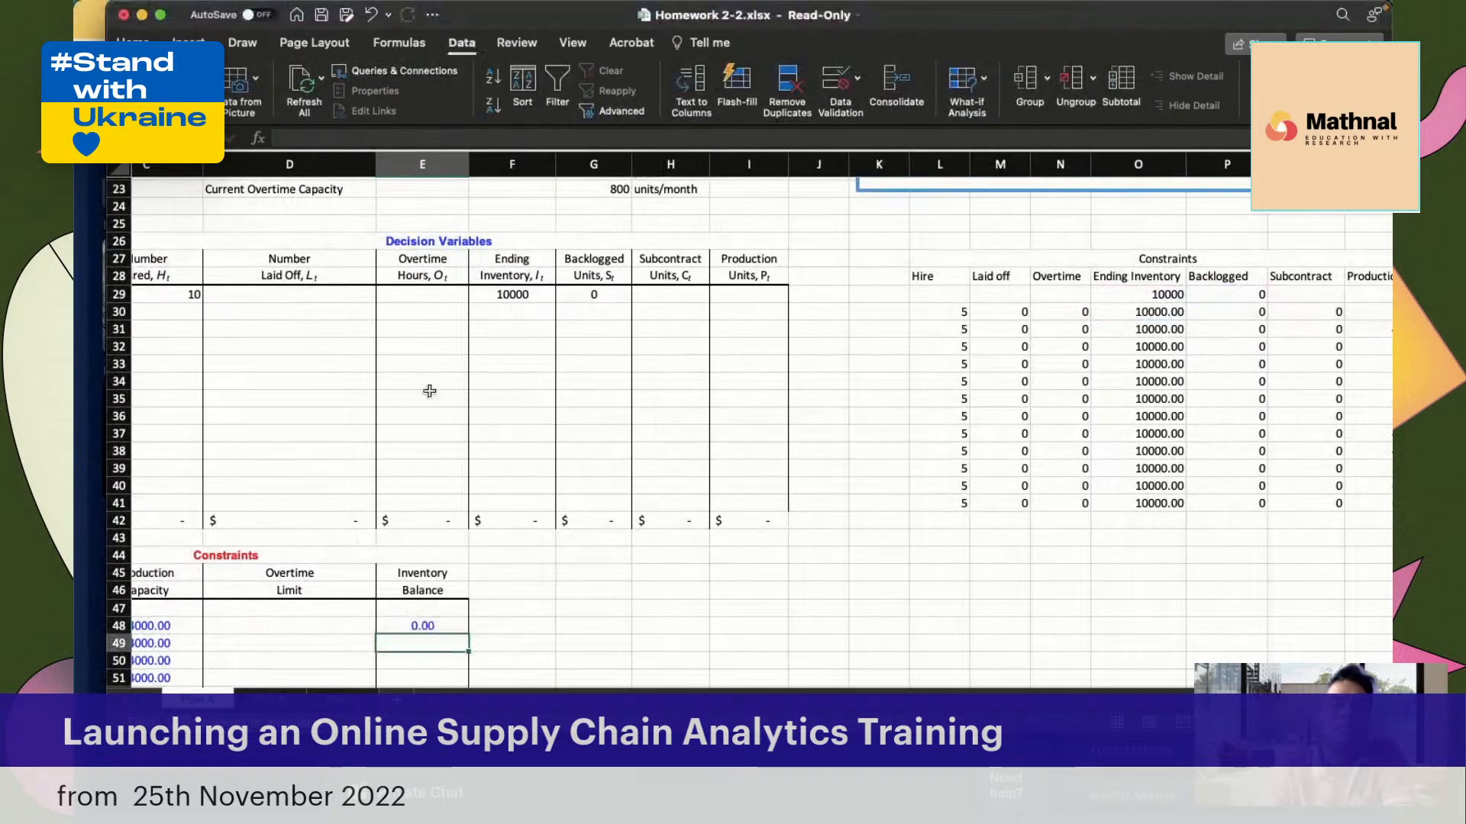
scroll(430, 390, "down", 4)
scroll(429, 391, "left", 1)
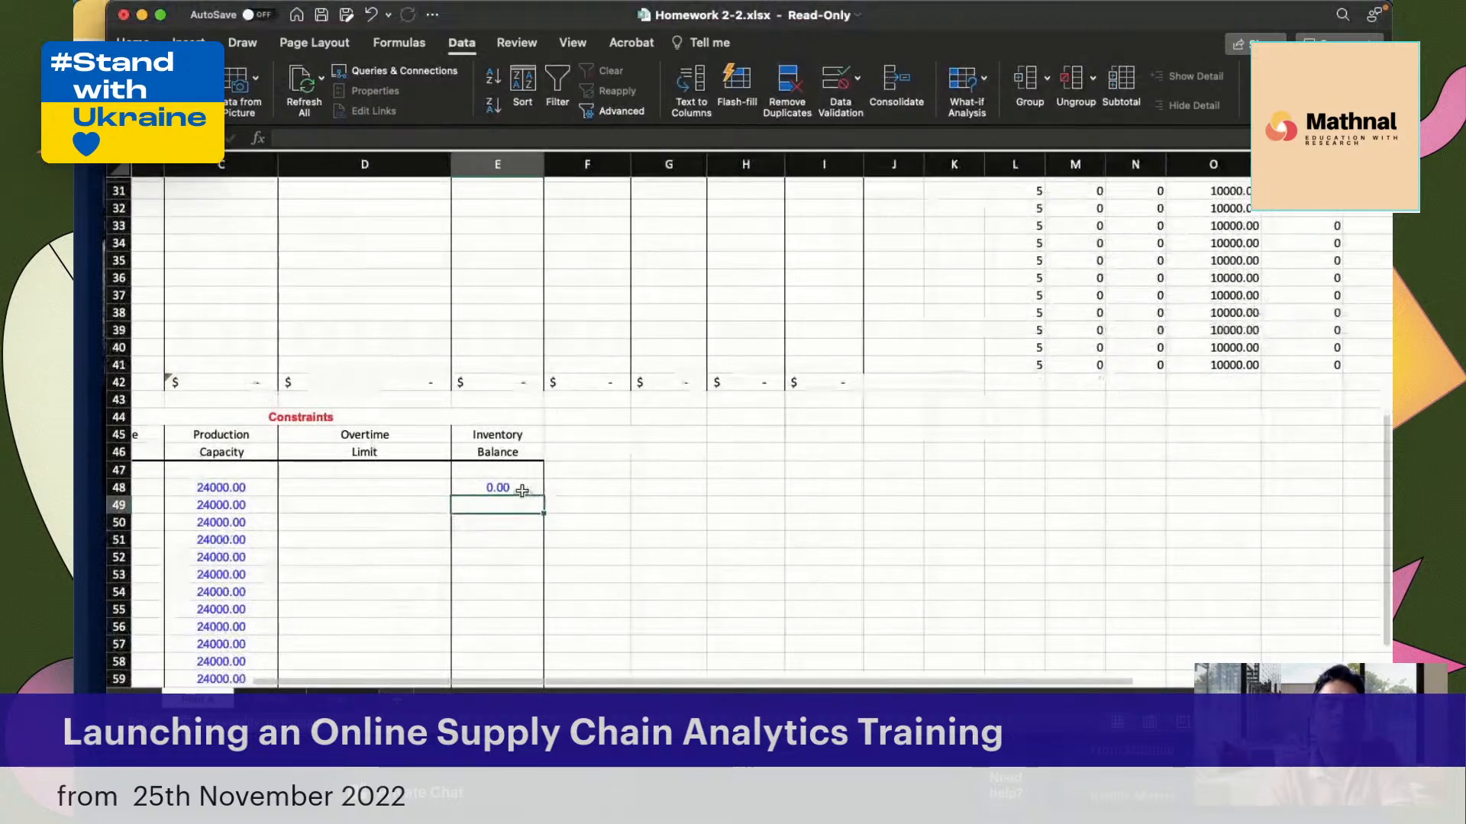
left_click(522, 489)
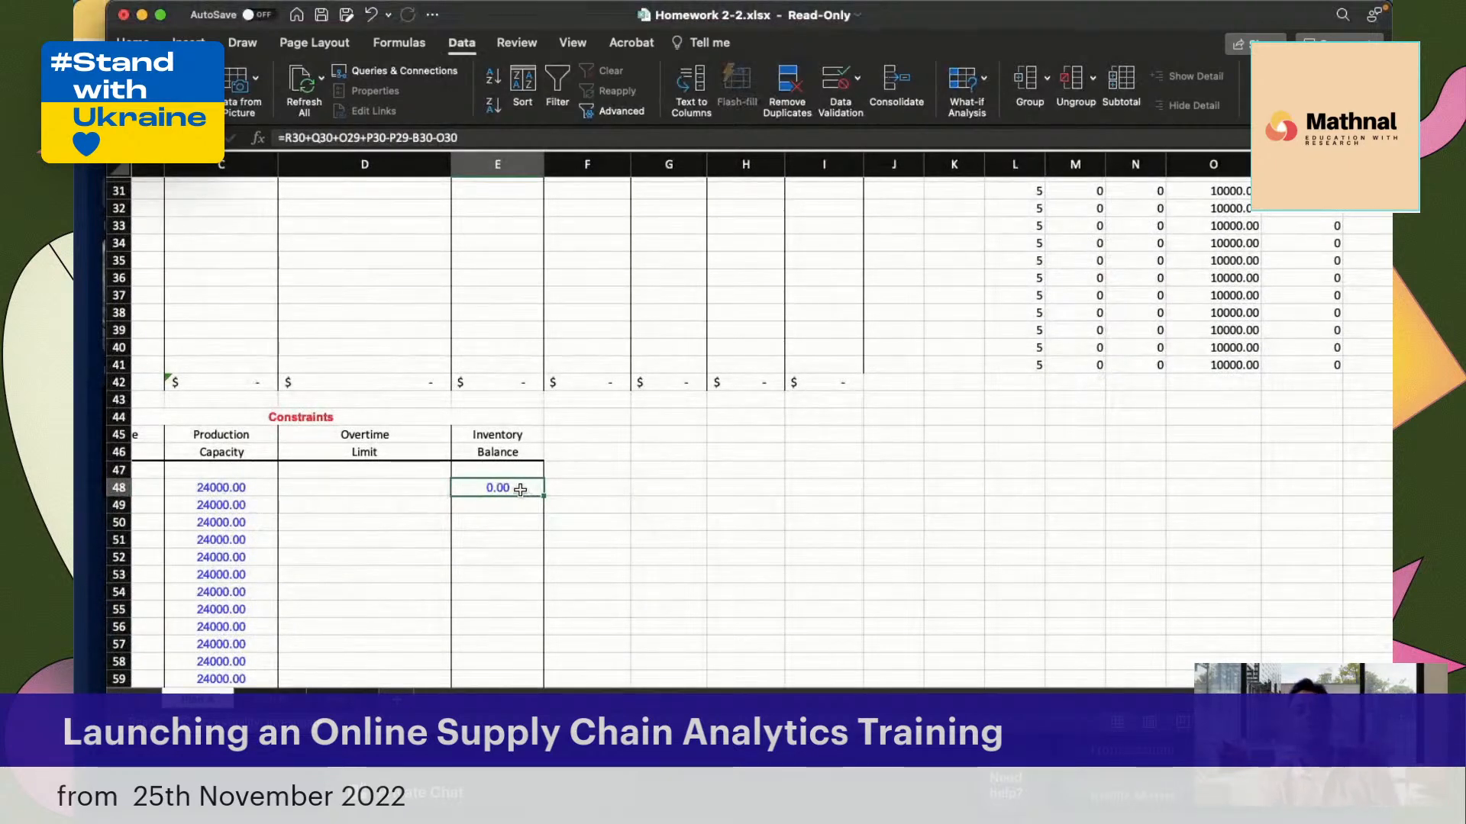
Review the January cells behind the Inventory Balance formula: production, subcontract, December and January backlog, December and January ending inventory, and forecasted demand
scroll(853, 396, "up", 5)
scroll(853, 396, "right", 3)
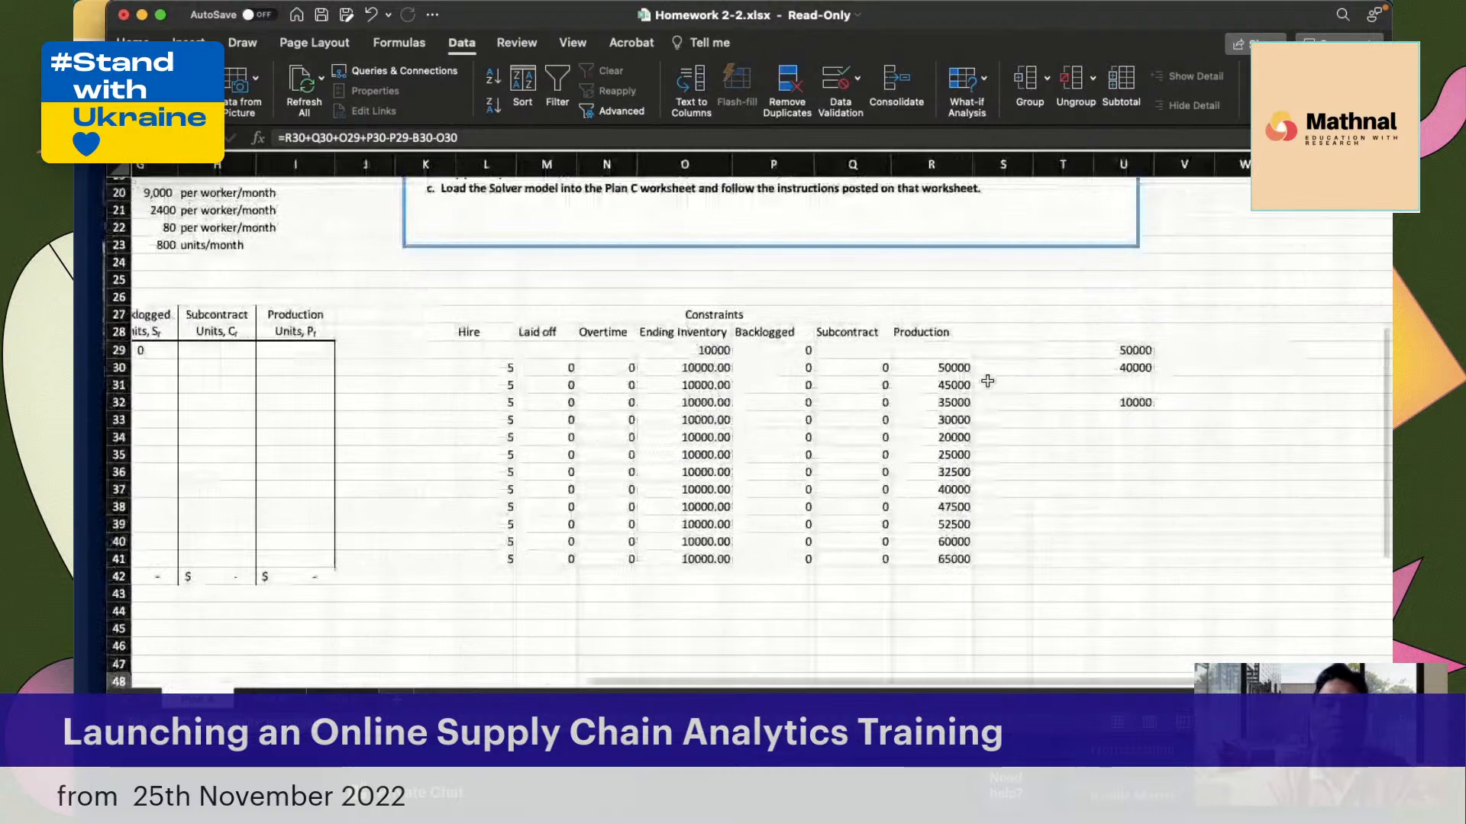
left_click(926, 372)
left_click(875, 371)
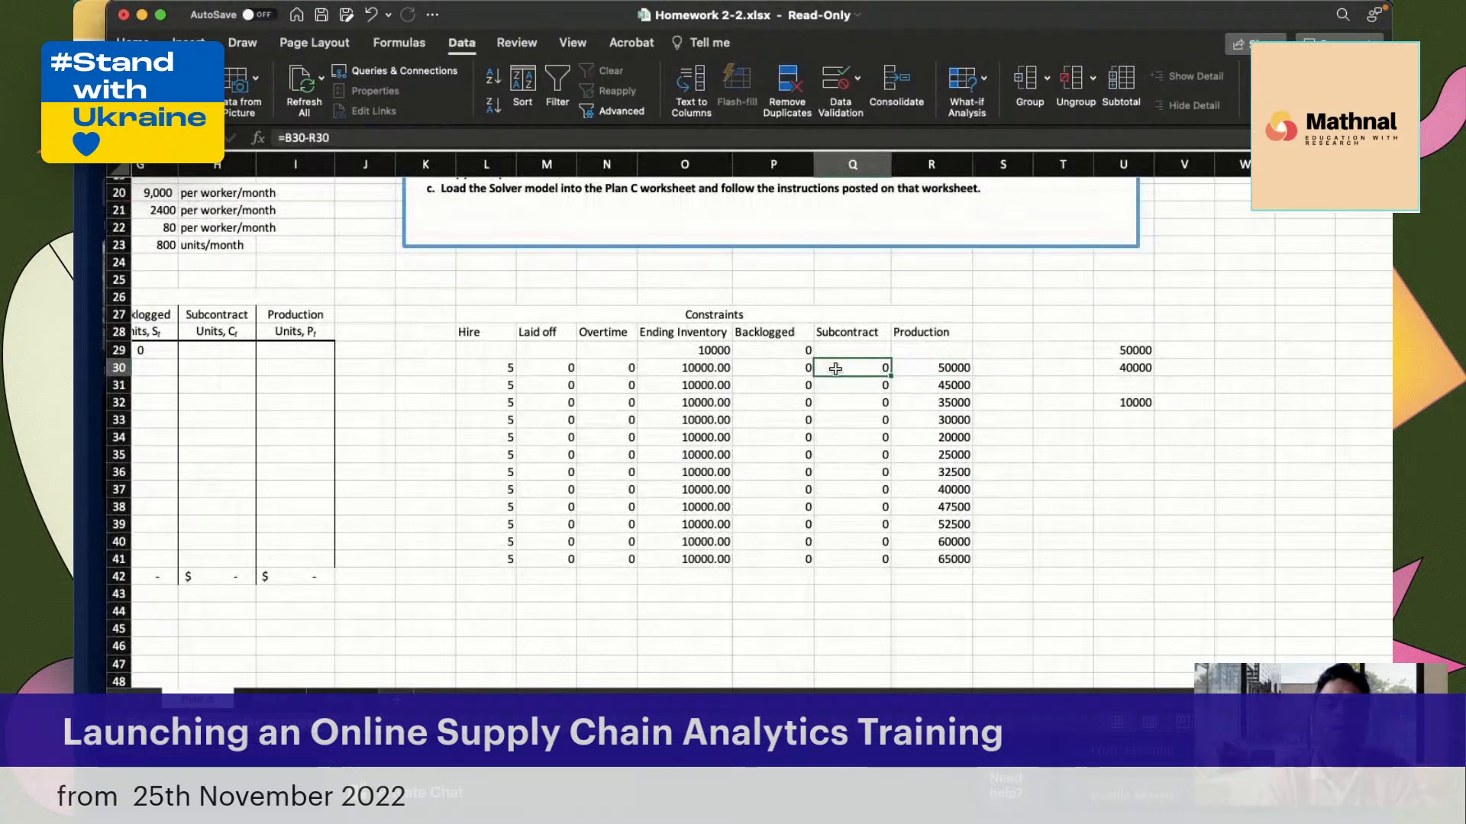
left_click(768, 345)
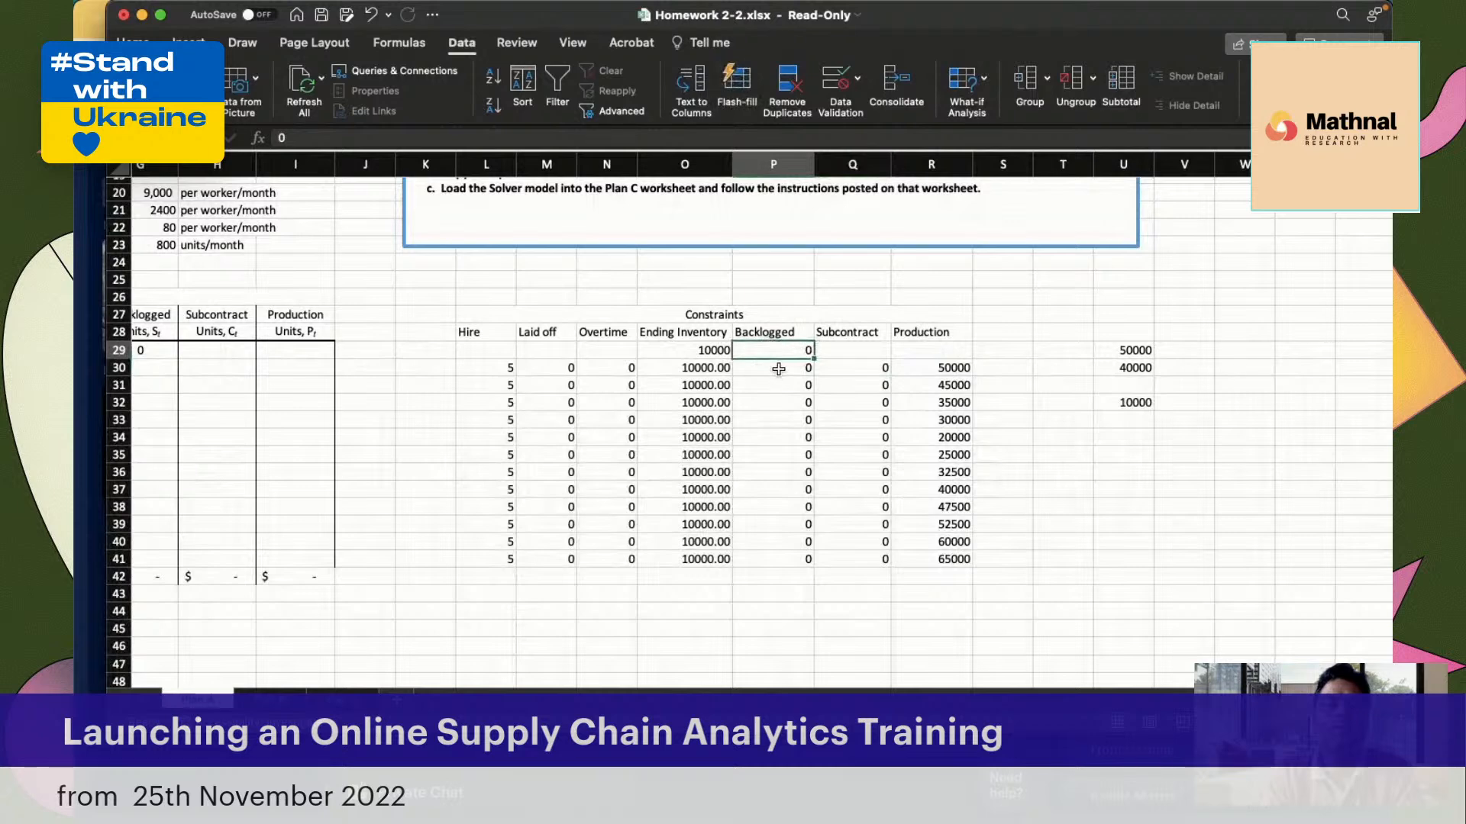
left_click(790, 370)
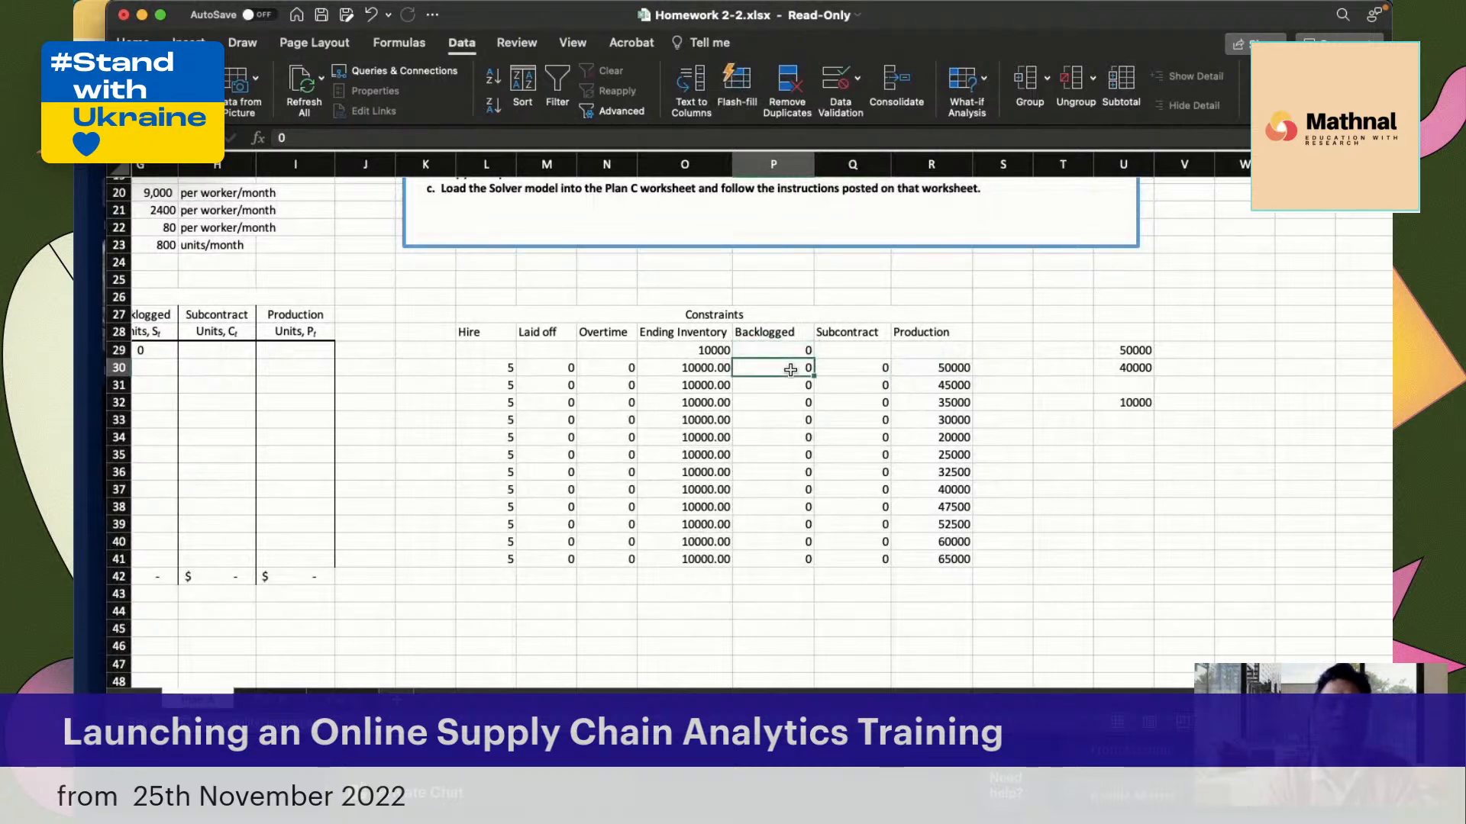
left_click(689, 349)
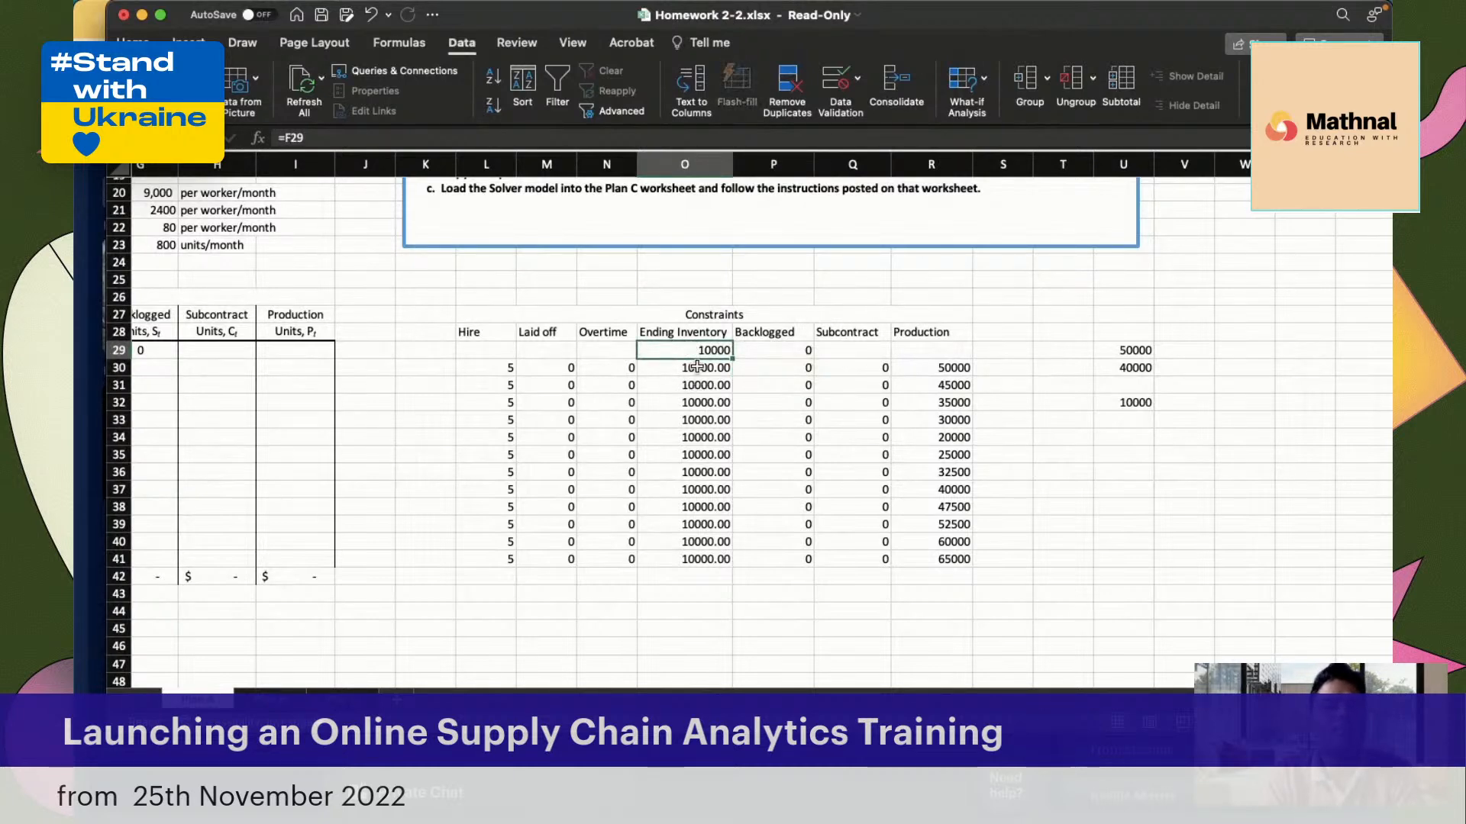
left_click(701, 370)
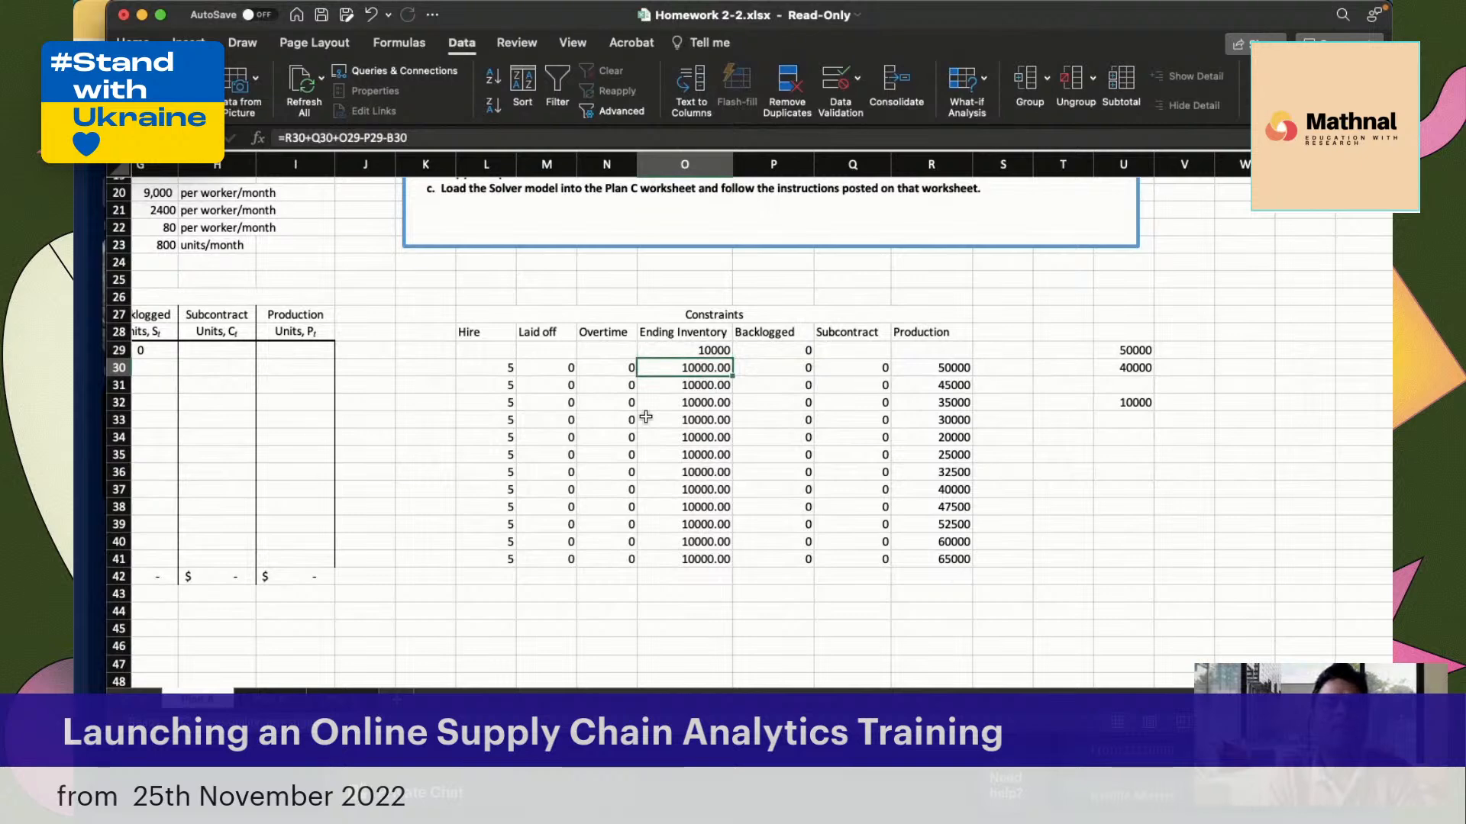
scroll(646, 417, "left", 3)
scroll(640, 421, "left", 5)
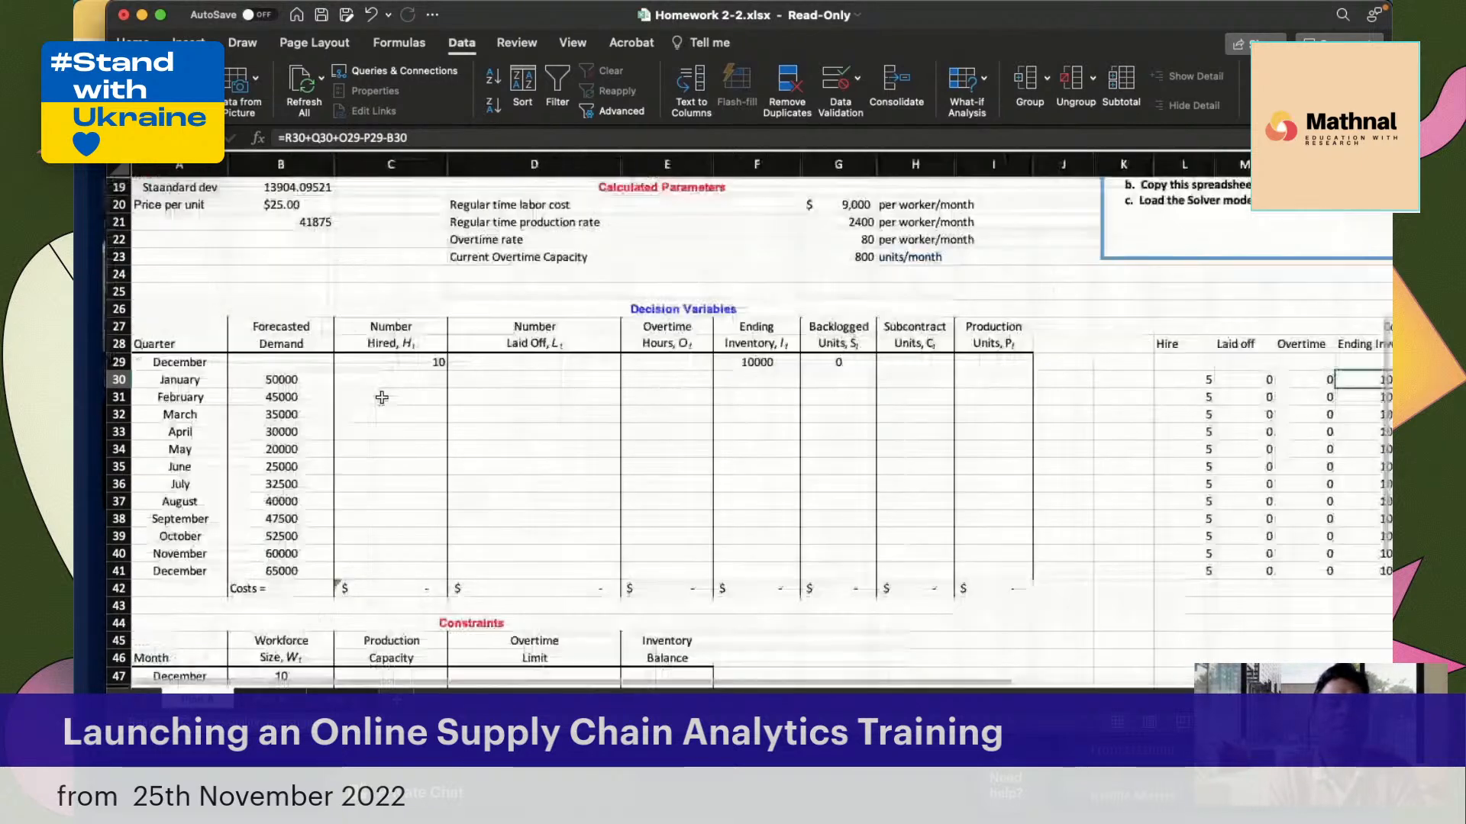
scroll(382, 398, "right", 1)
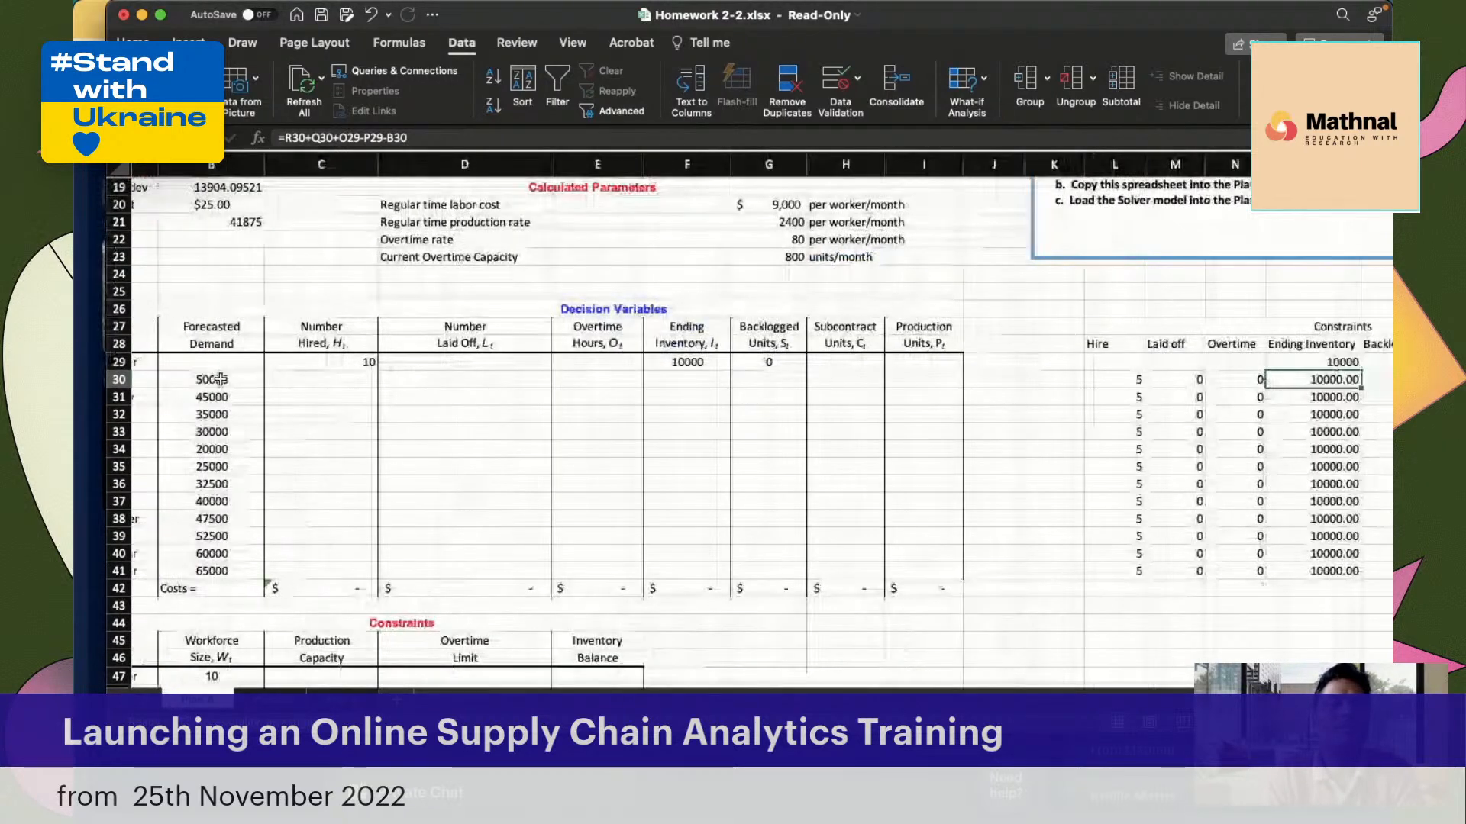
left_click(220, 380)
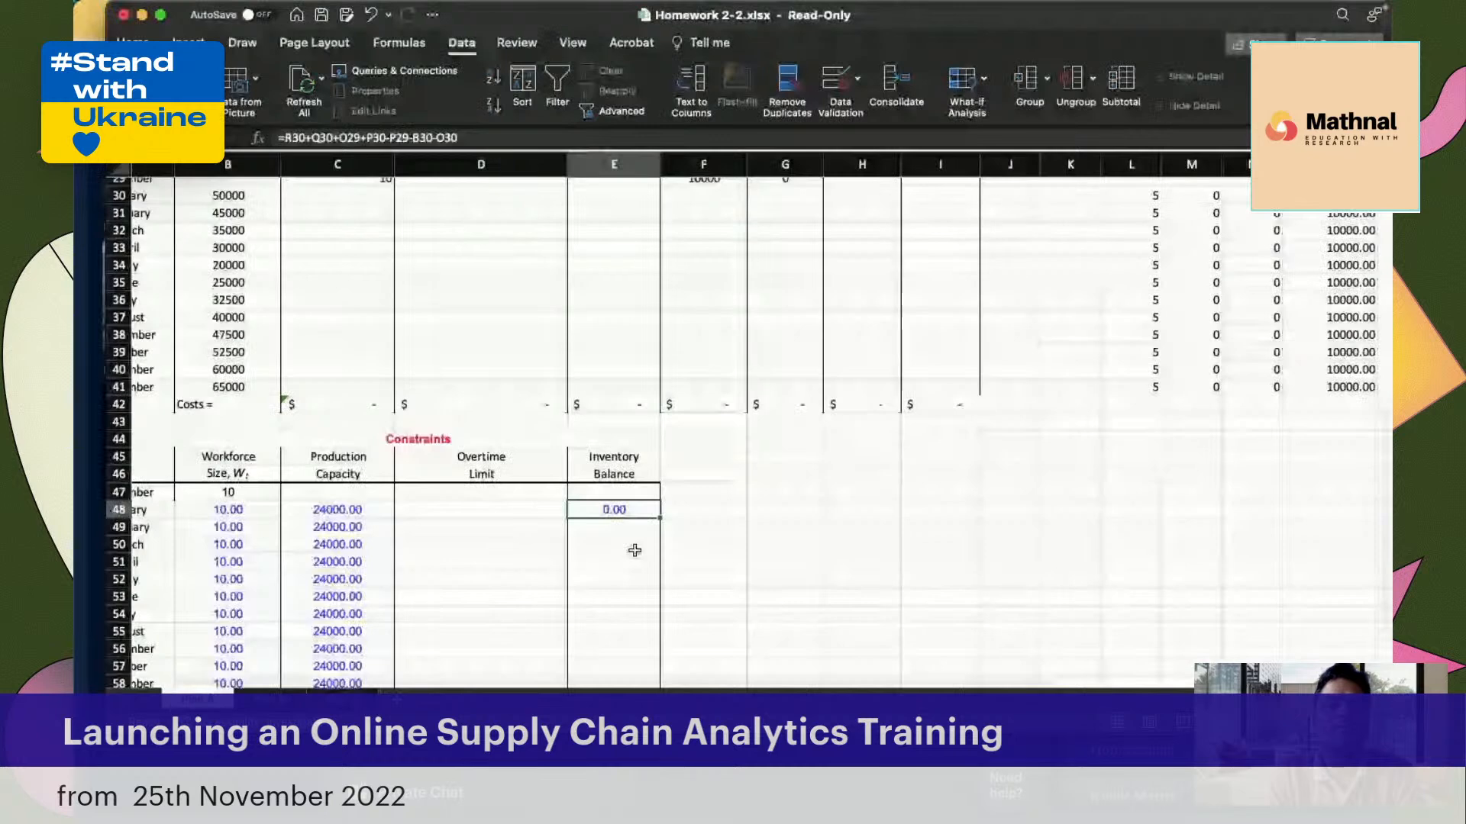
Fill the January Inventory Balance formula from E48 down through December in E59
scroll(634, 550, "down", 1)
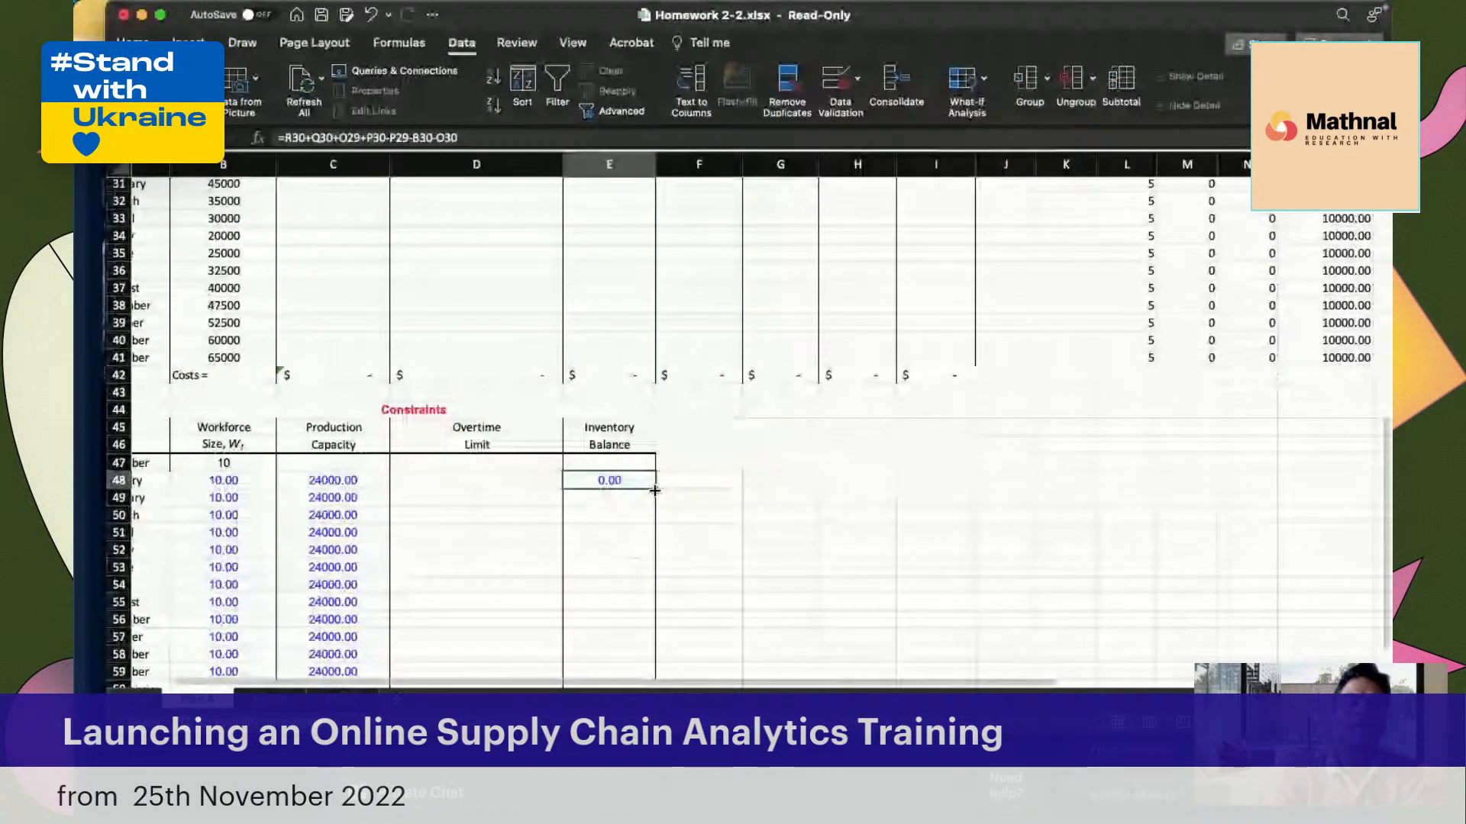
double_click(654, 491)
scroll(536, 422, "down", 2)
Check the January Overtime Limit formula in D48 of the completed plan worksheet and its labor-hours reference, then return to the working sheet
left_click(485, 414)
type("=")
key("BackSpace")
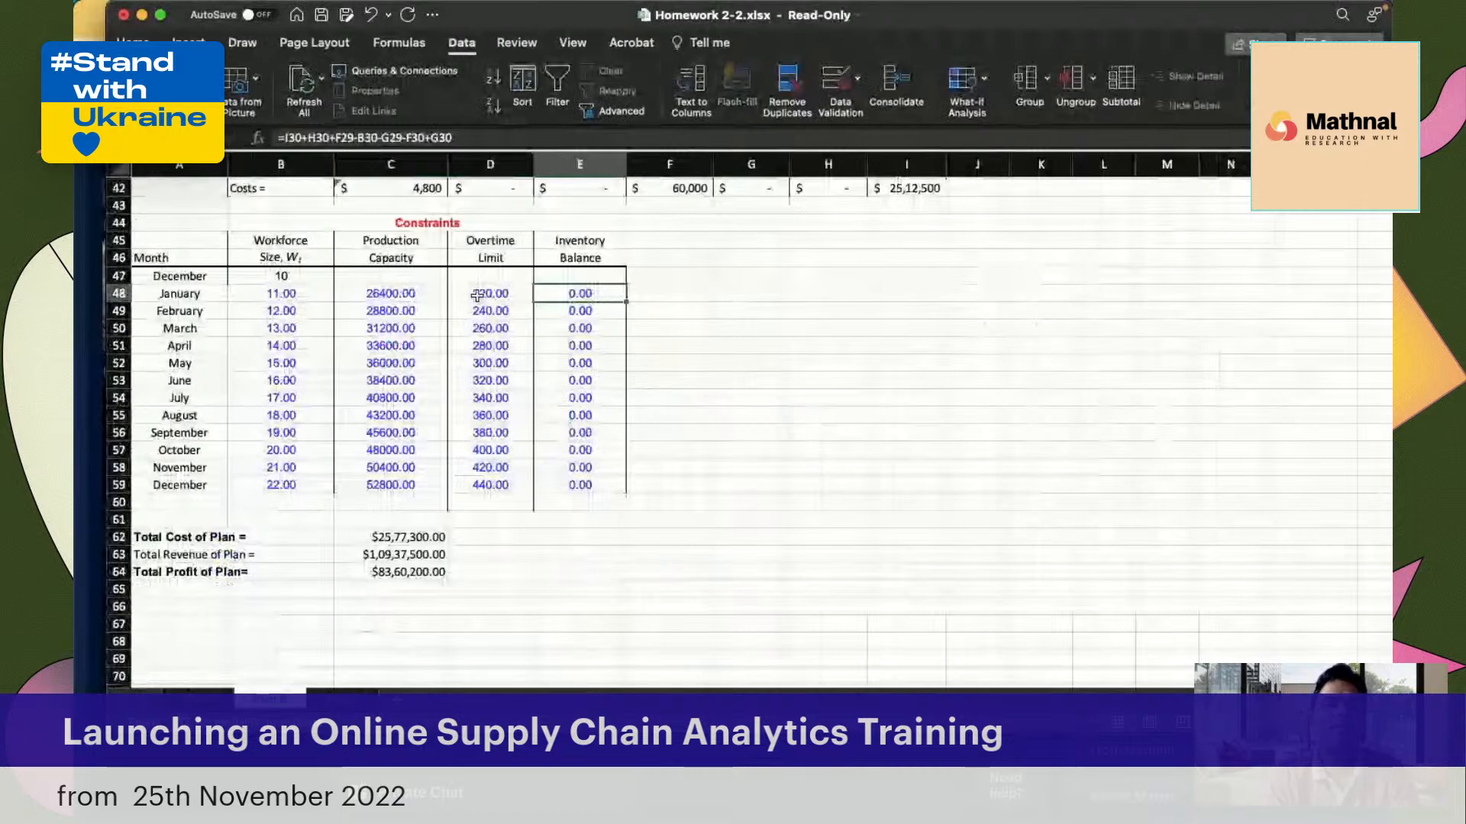
double_click(476, 296)
scroll(726, 469, "up", 1)
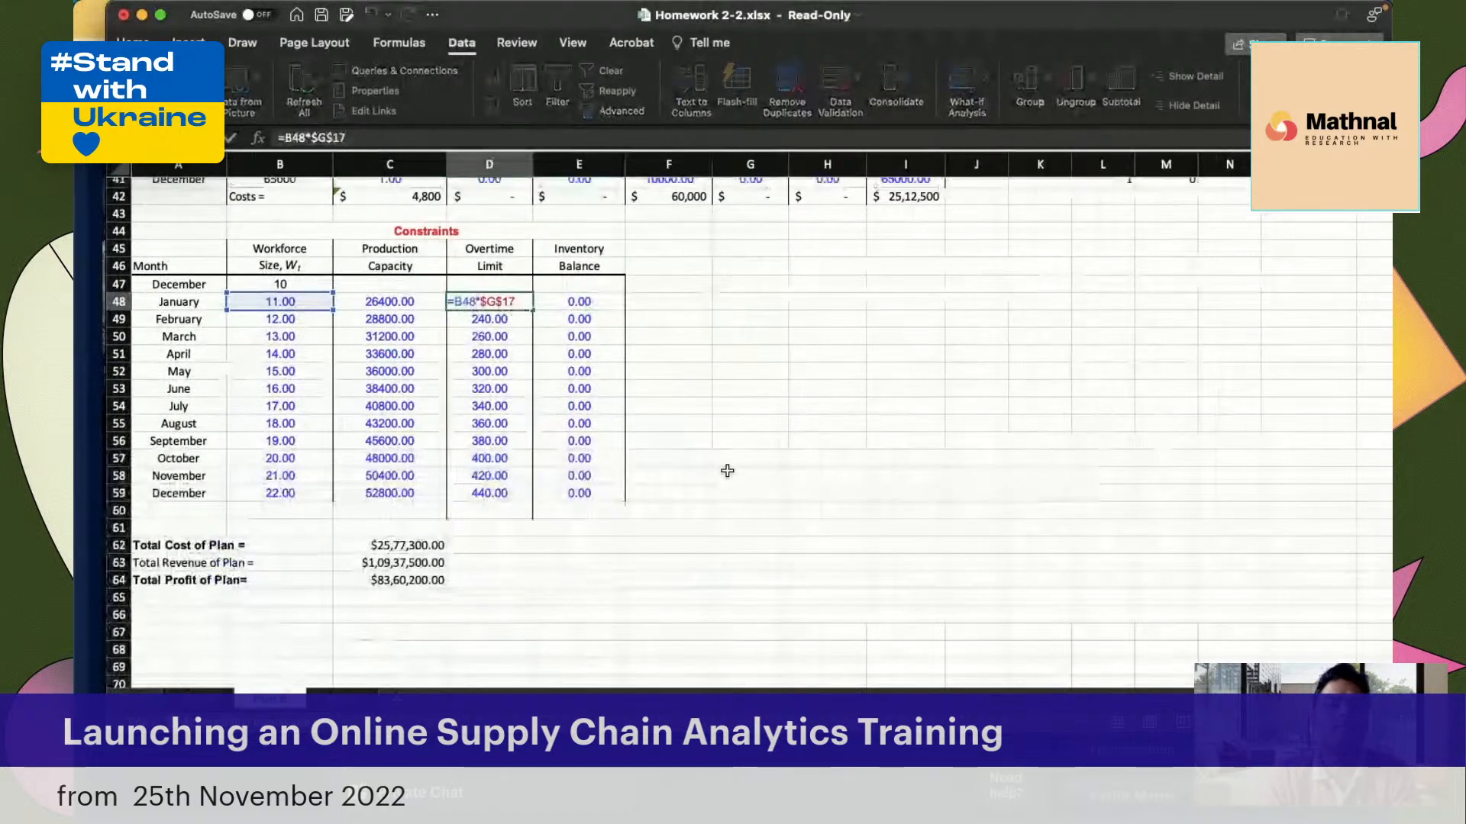
scroll(726, 470, "up", 2)
scroll(727, 470, "up", 10)
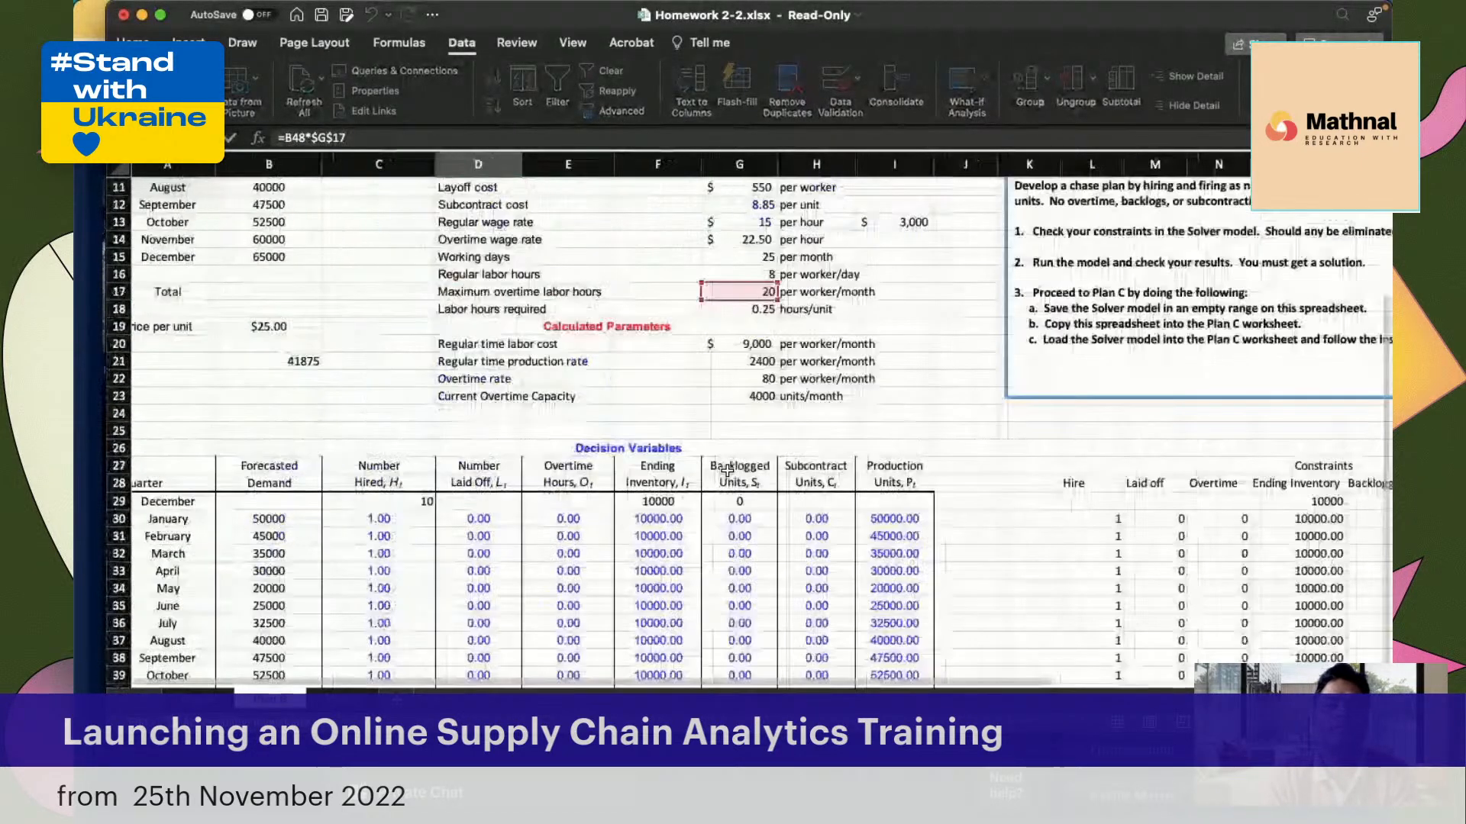
scroll(638, 481, "down", 15)
left_click(118, 651)
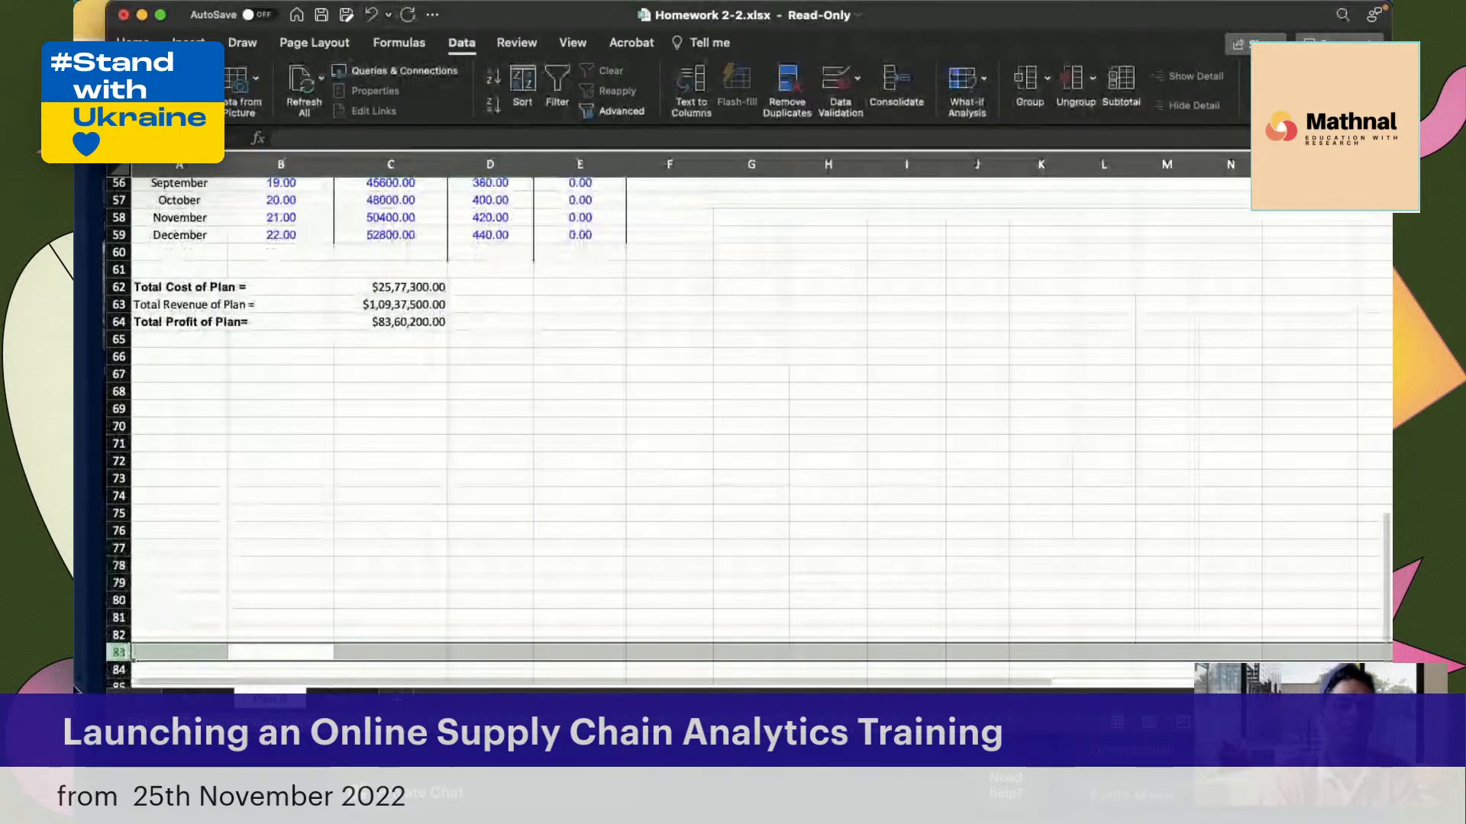
key("Escape")
Enter the January Overtime Limit formula =B48*$G$17 in D48, multiplying workforce size by the maximum overtime labor hours
type("=")
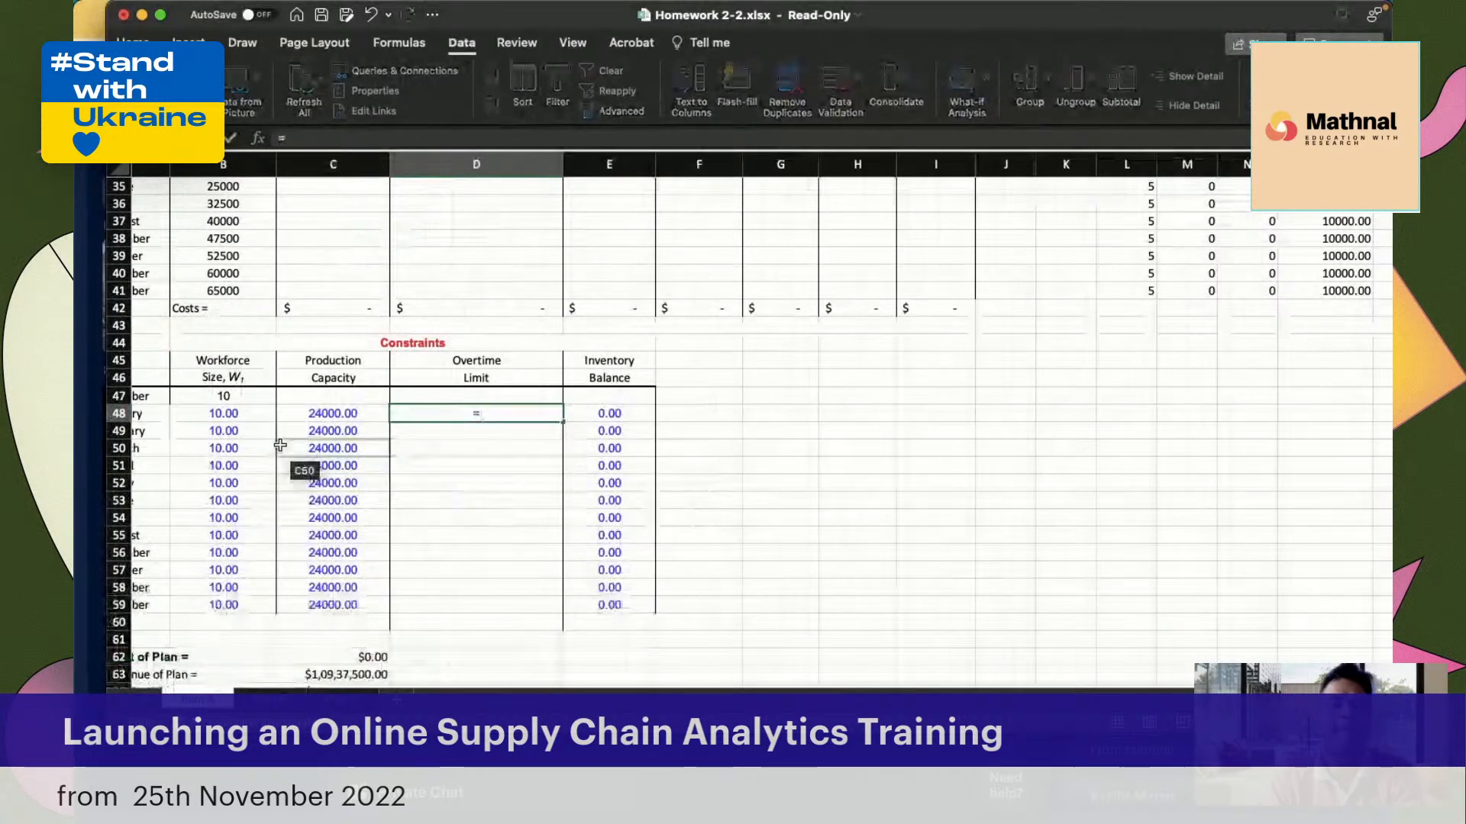
left_click(235, 415)
type("*")
scroll(712, 364, "up", 1)
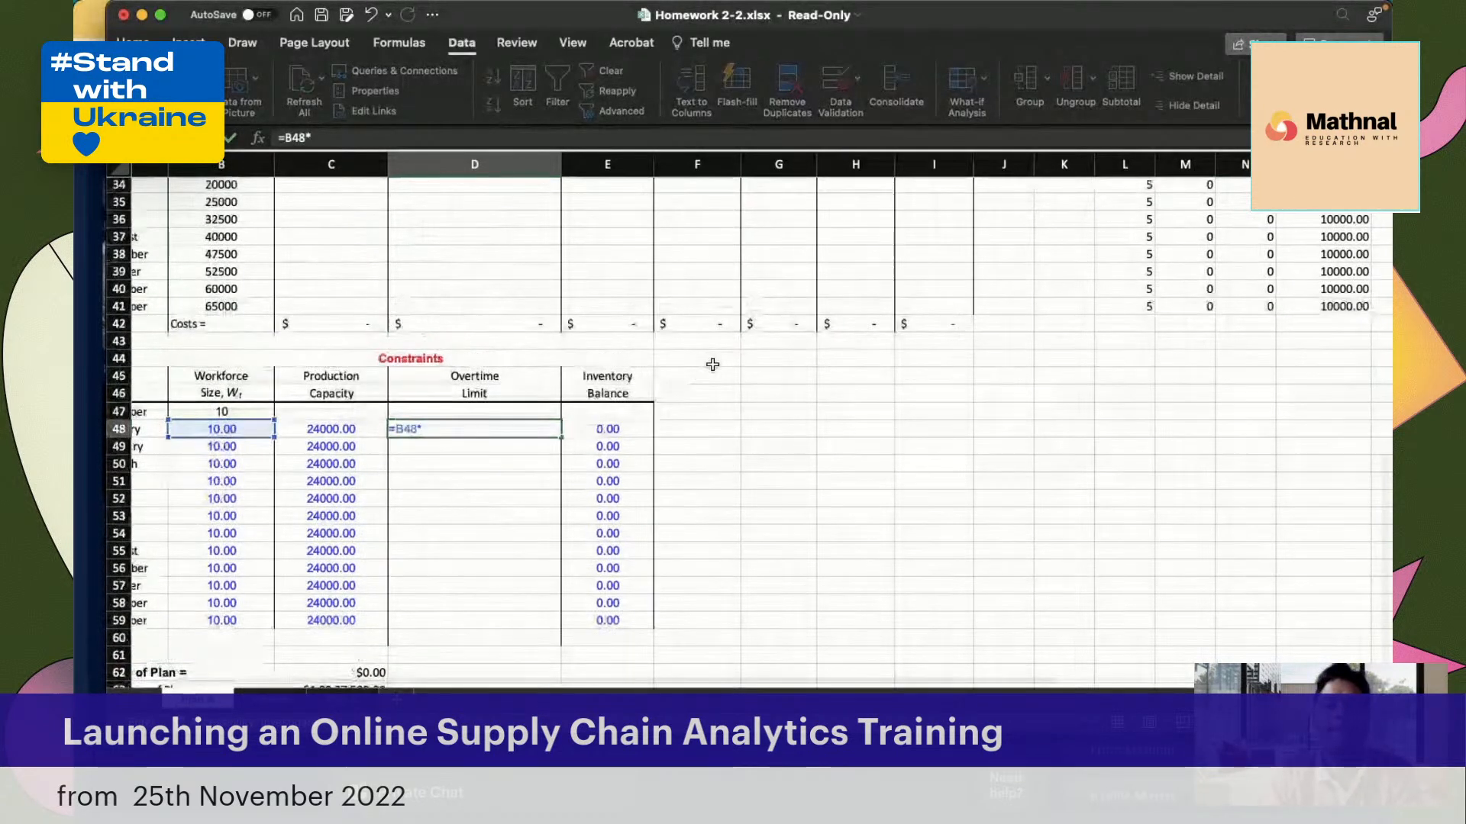
scroll(712, 364, "up", 8)
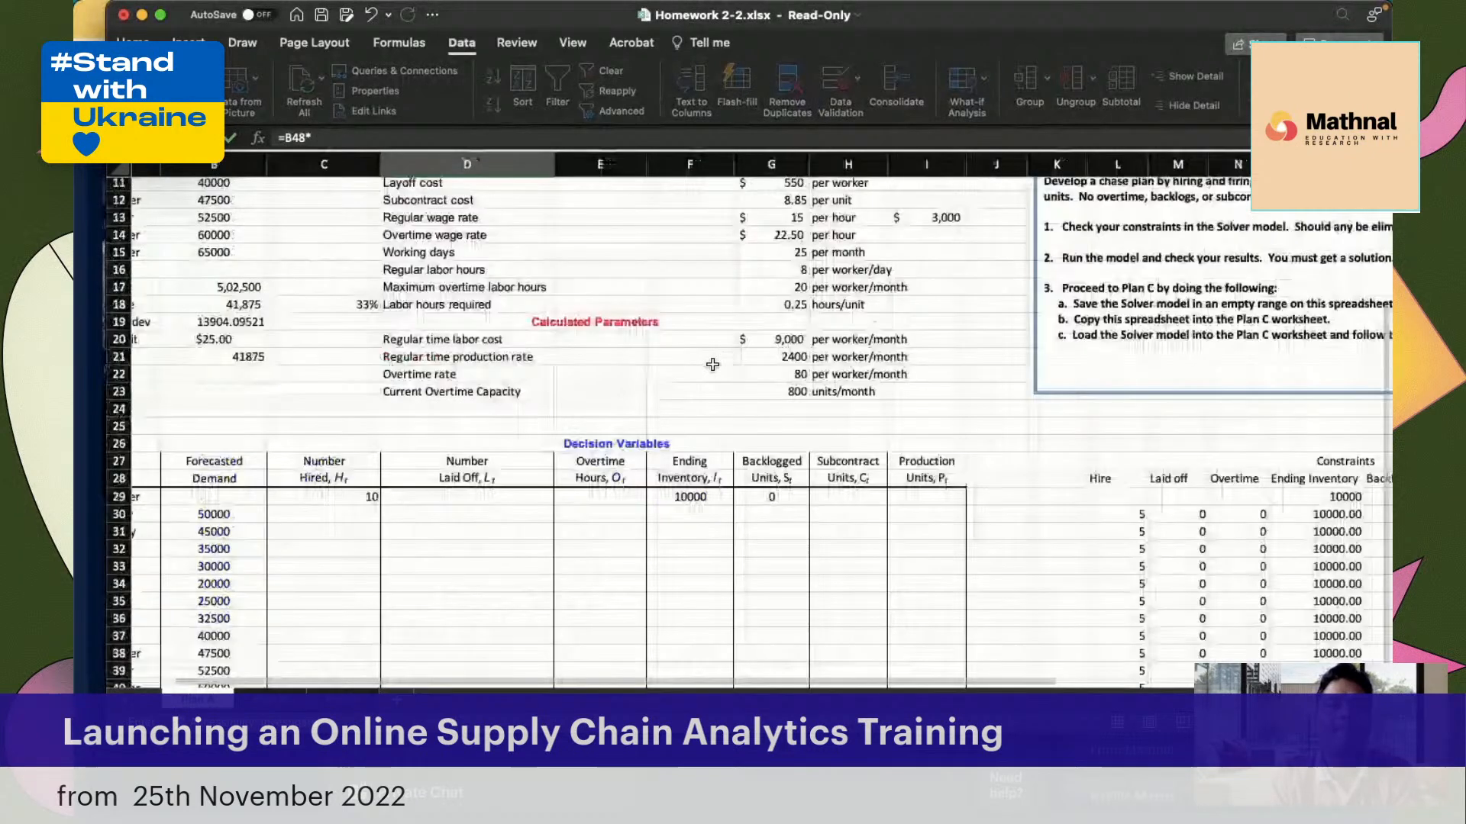
left_click(781, 287)
key("F4")
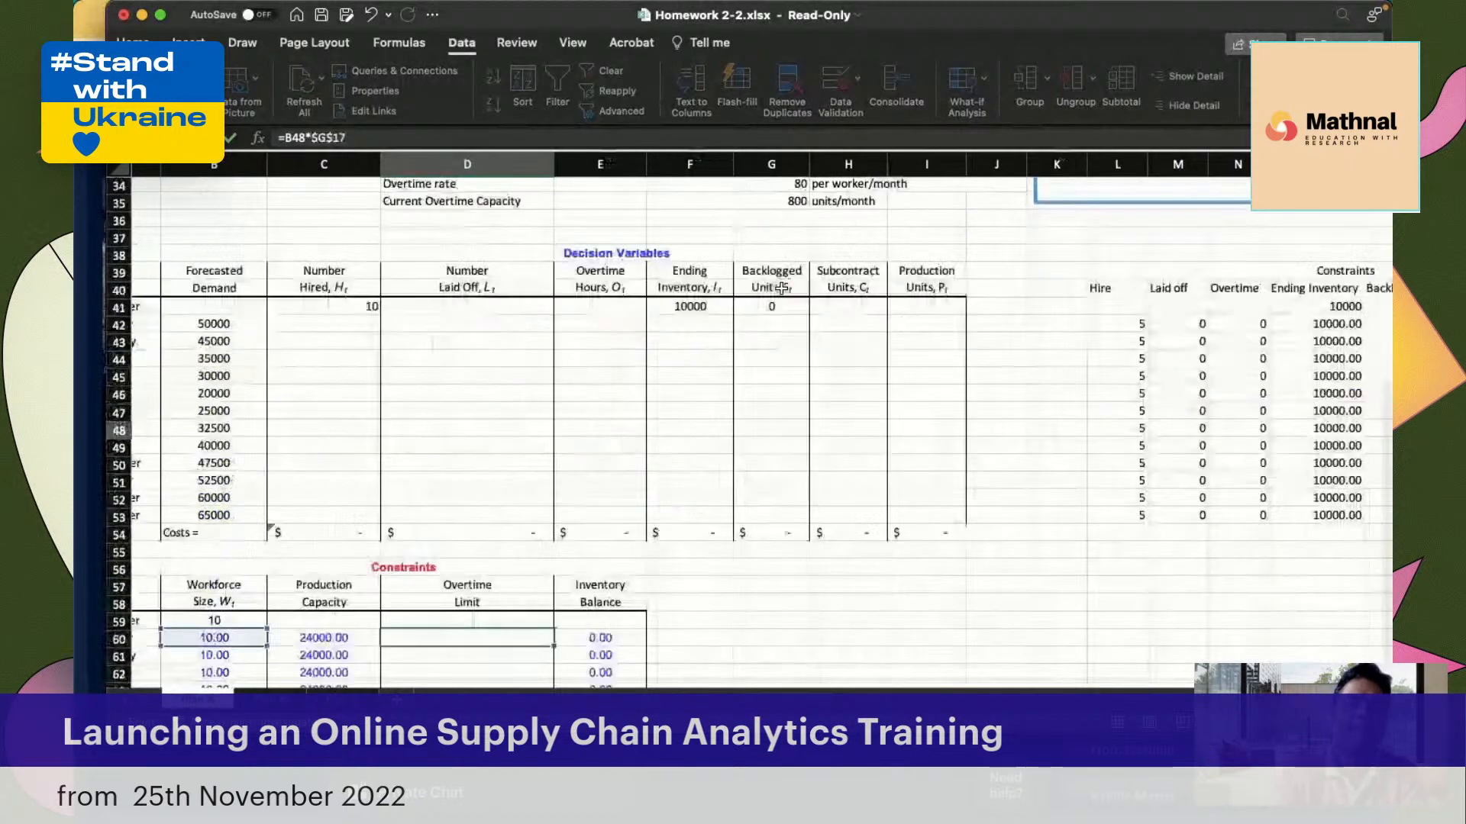
key("Return")
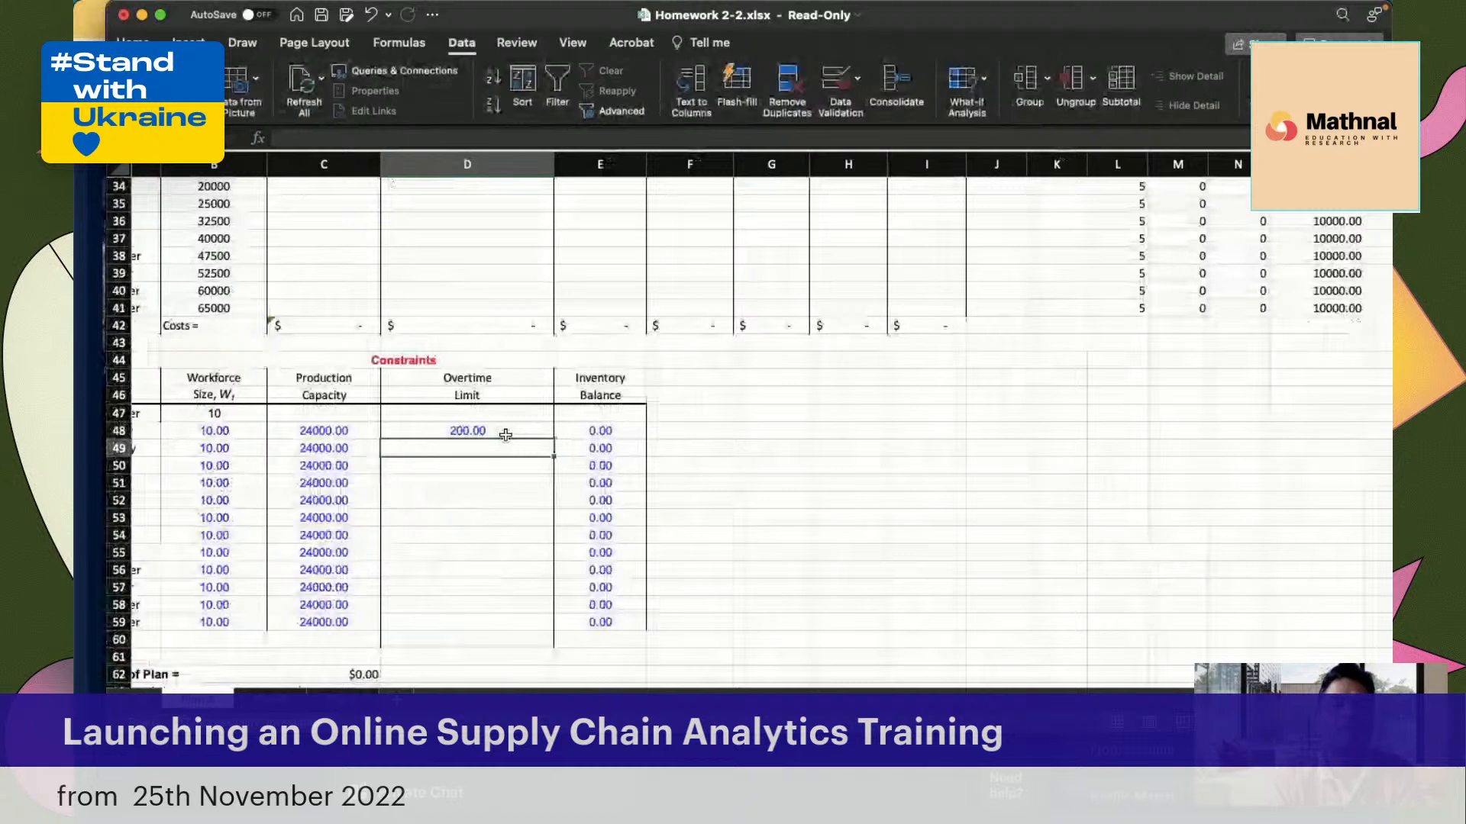
Copy the Overtime Limit formula from D48 down through December in D59
left_click(506, 434)
left_click_drag(553, 438, 519, 624)
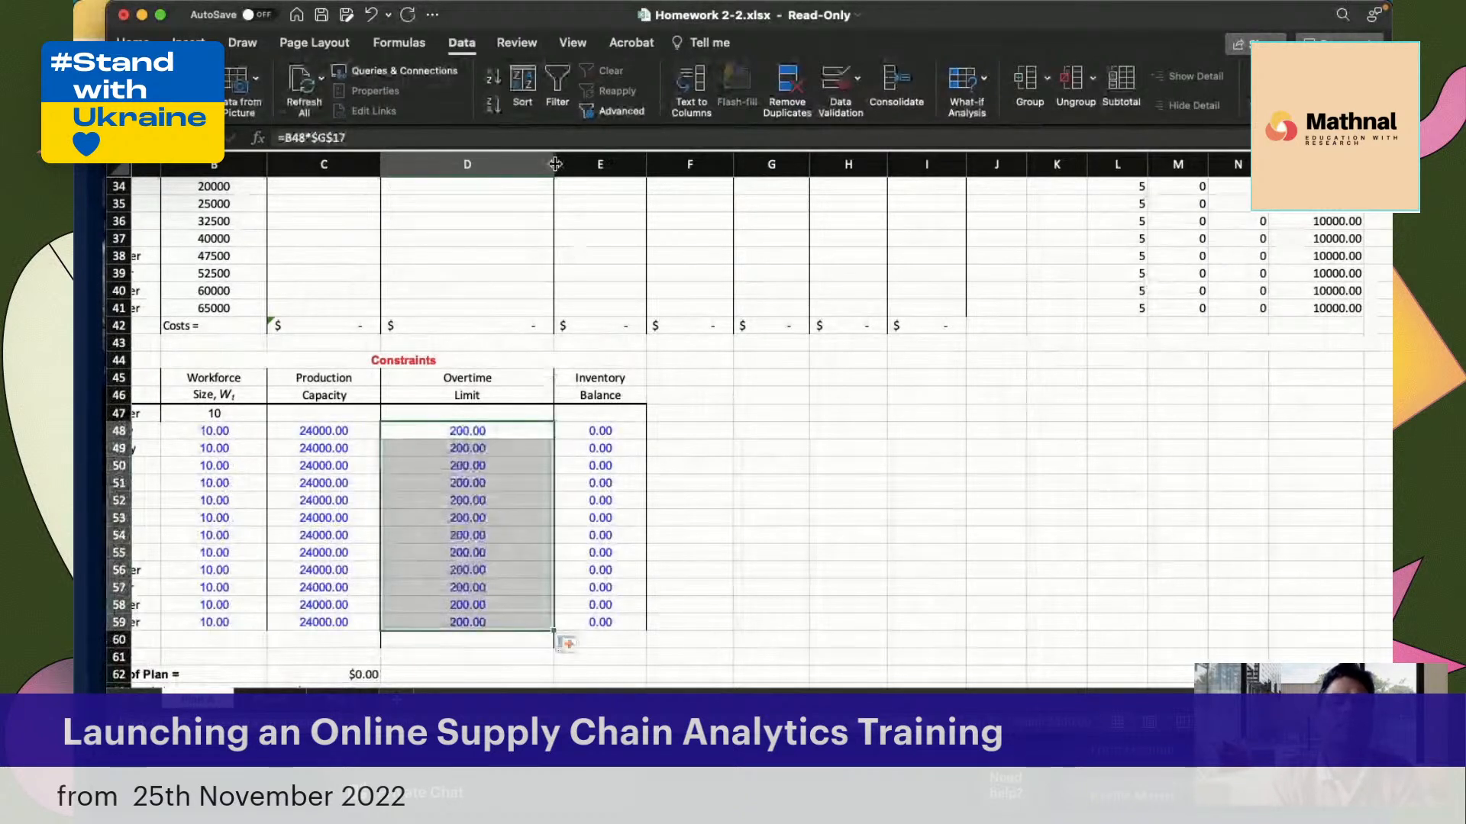
left_click(710, 502)
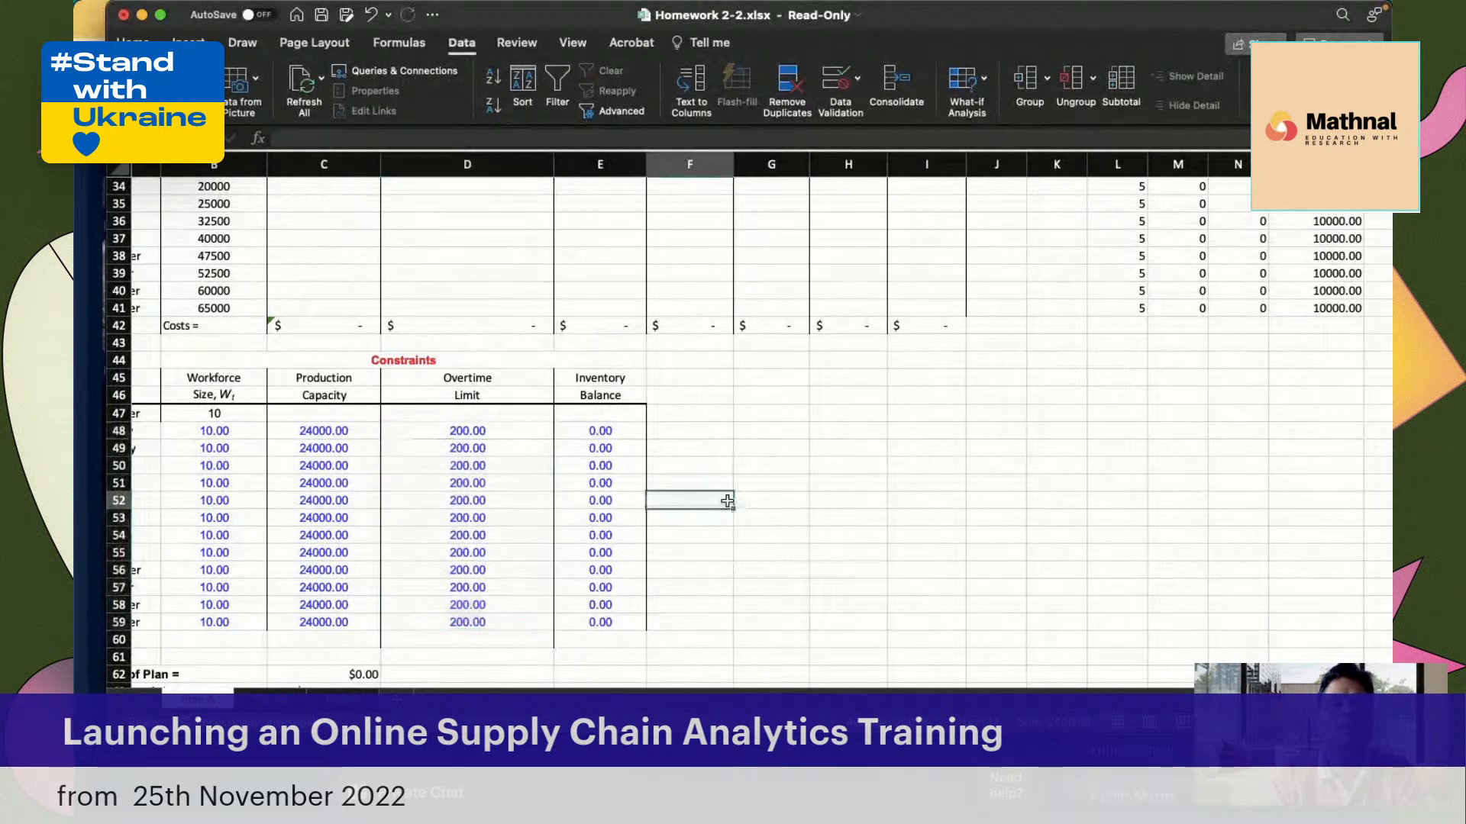
Look over the completed monthly Constraints table, checking the February Production Capacity and January Workforce Size formulas
scroll(896, 467, "up", 3)
scroll(896, 467, "left", 2)
scroll(893, 467, "down", 2)
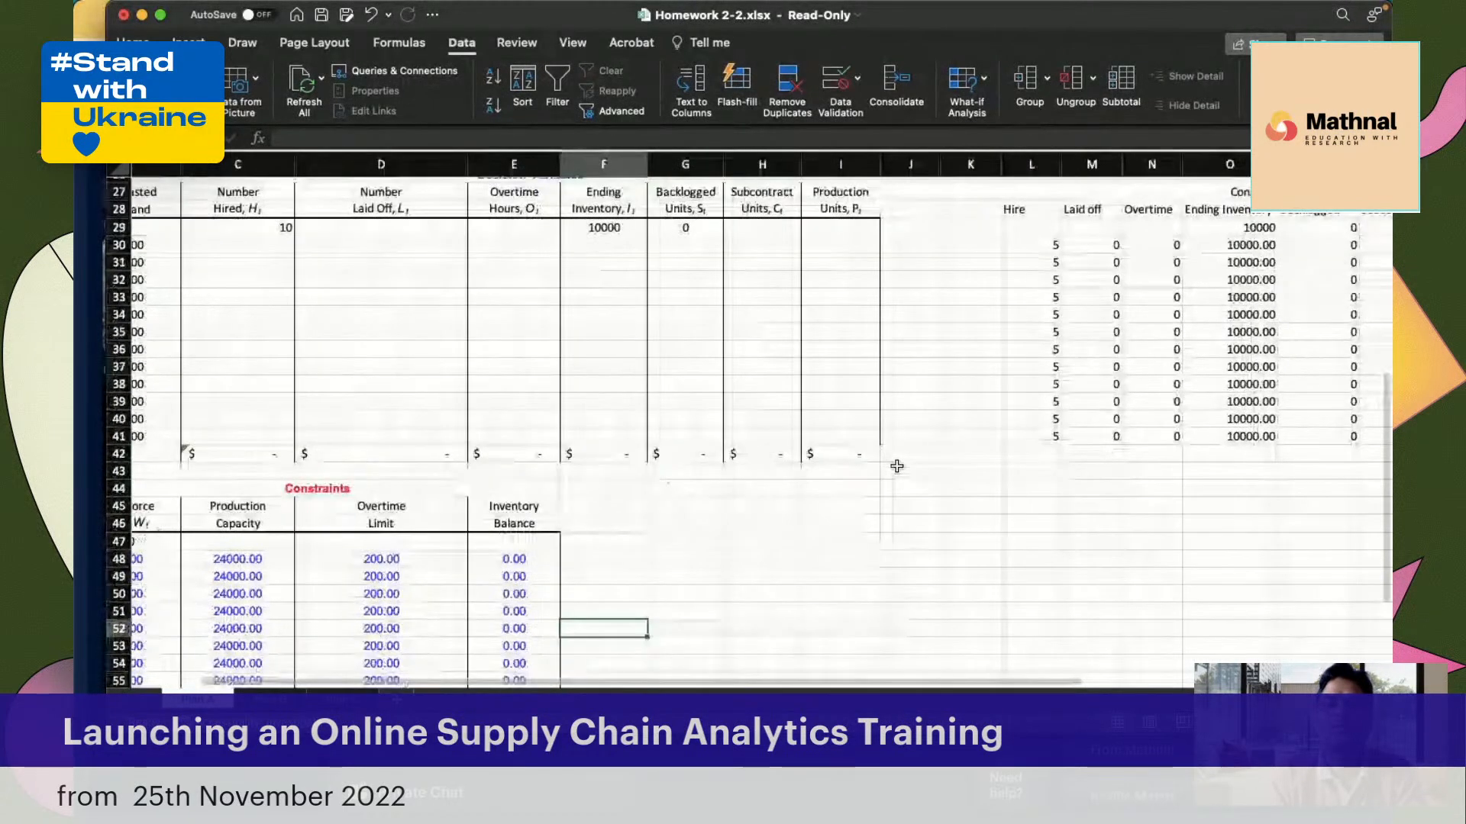
scroll(658, 518, "down", 3)
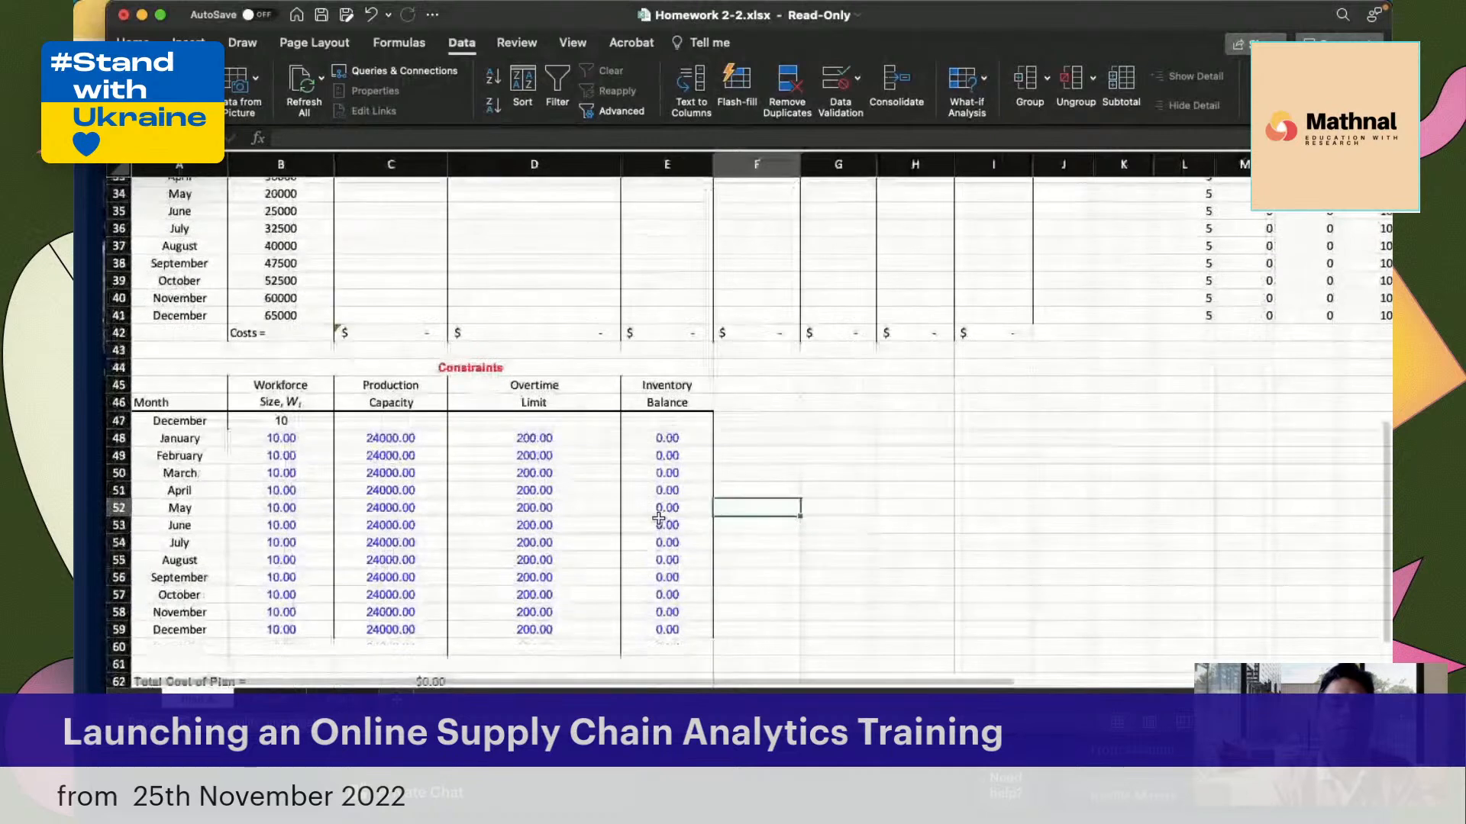
left_click(408, 455)
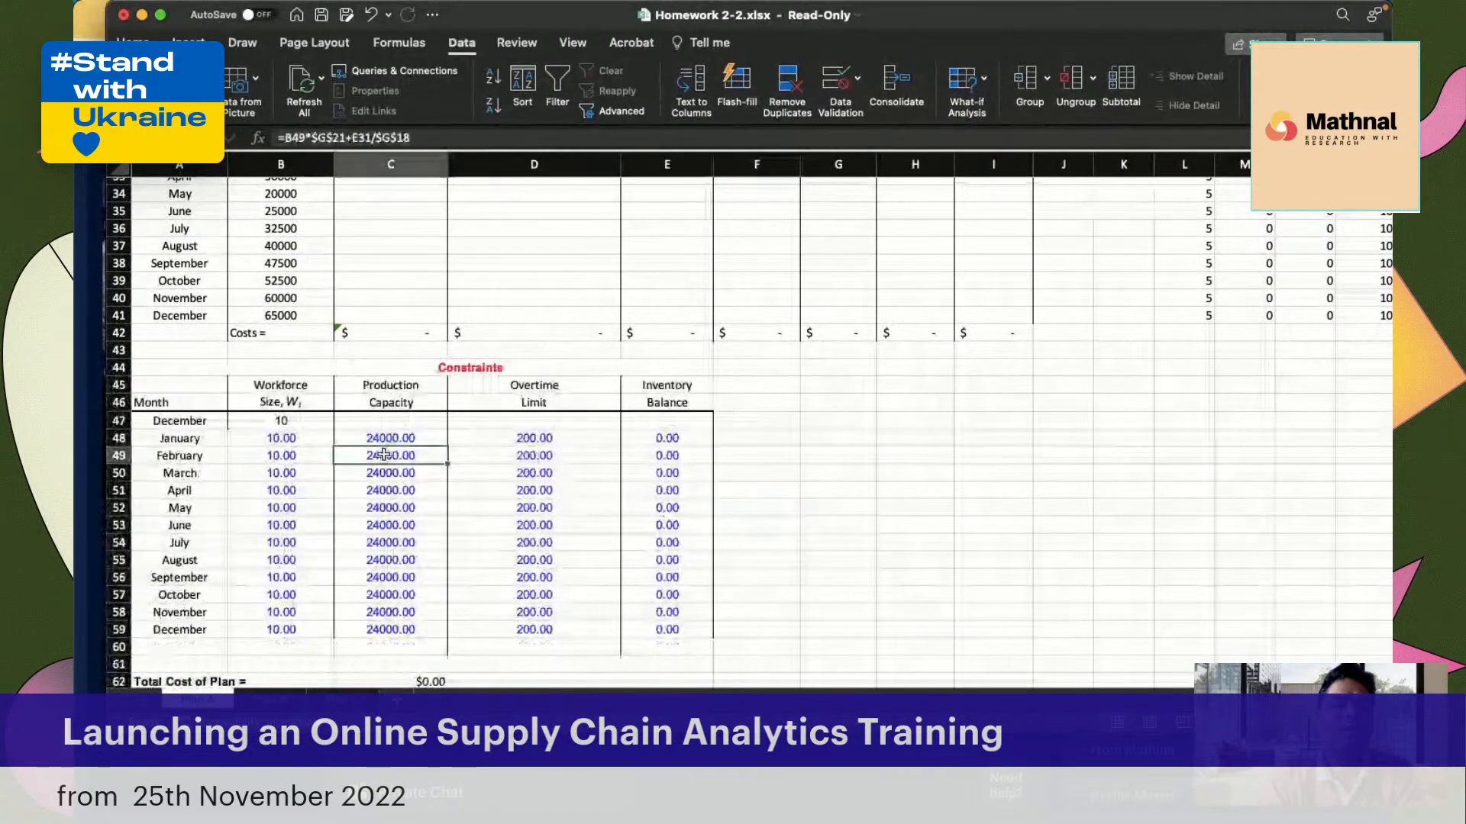
left_click(273, 447)
Review the January formulas in row 30 of the side Constraints table: production, subcontract, laid off, hire and overtime
scroll(717, 465, "up", 5)
scroll(718, 464, "right", 3)
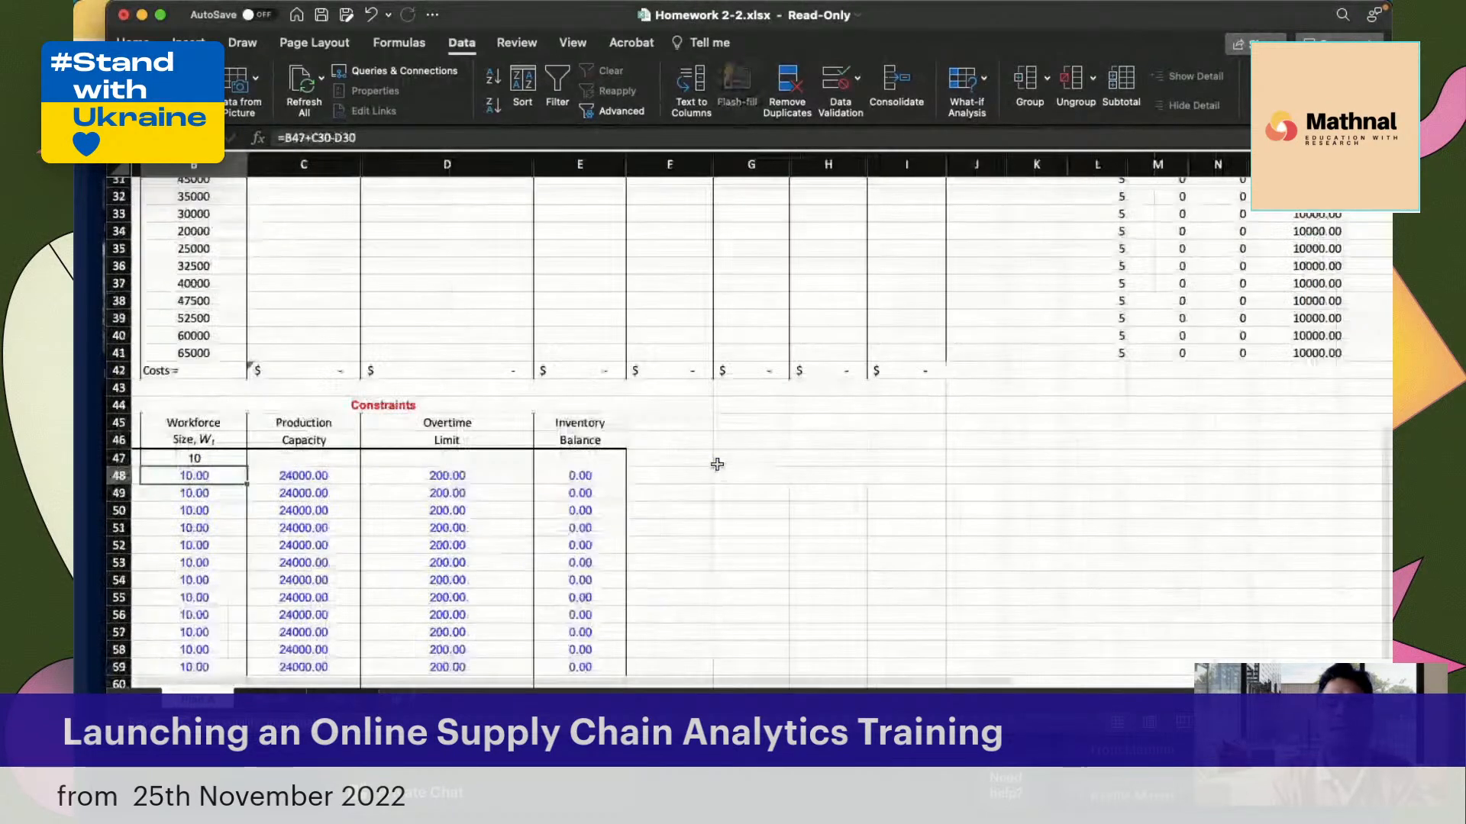
scroll(1083, 305, "right", 1)
left_click(983, 355)
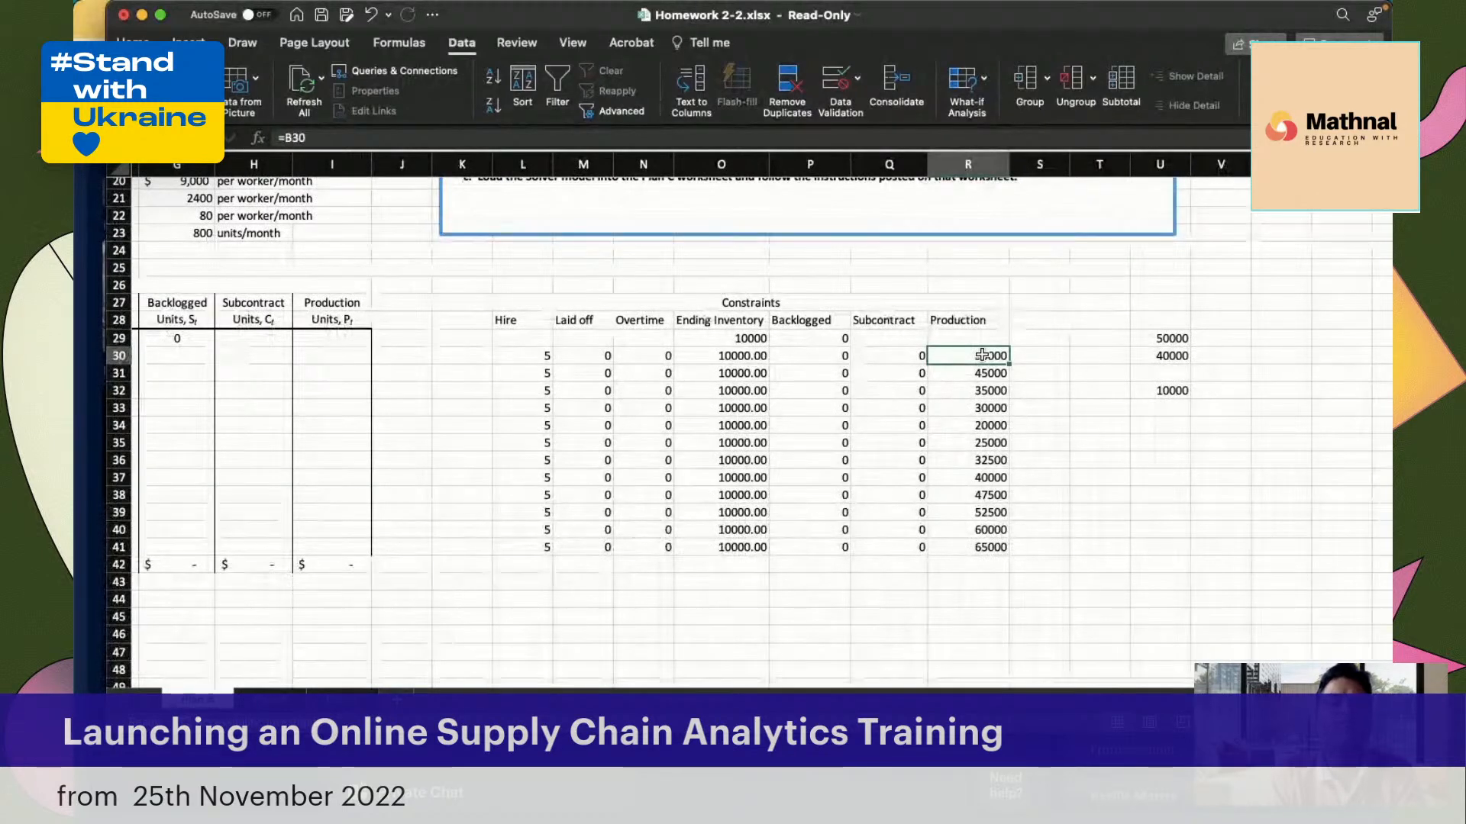
left_click(898, 355)
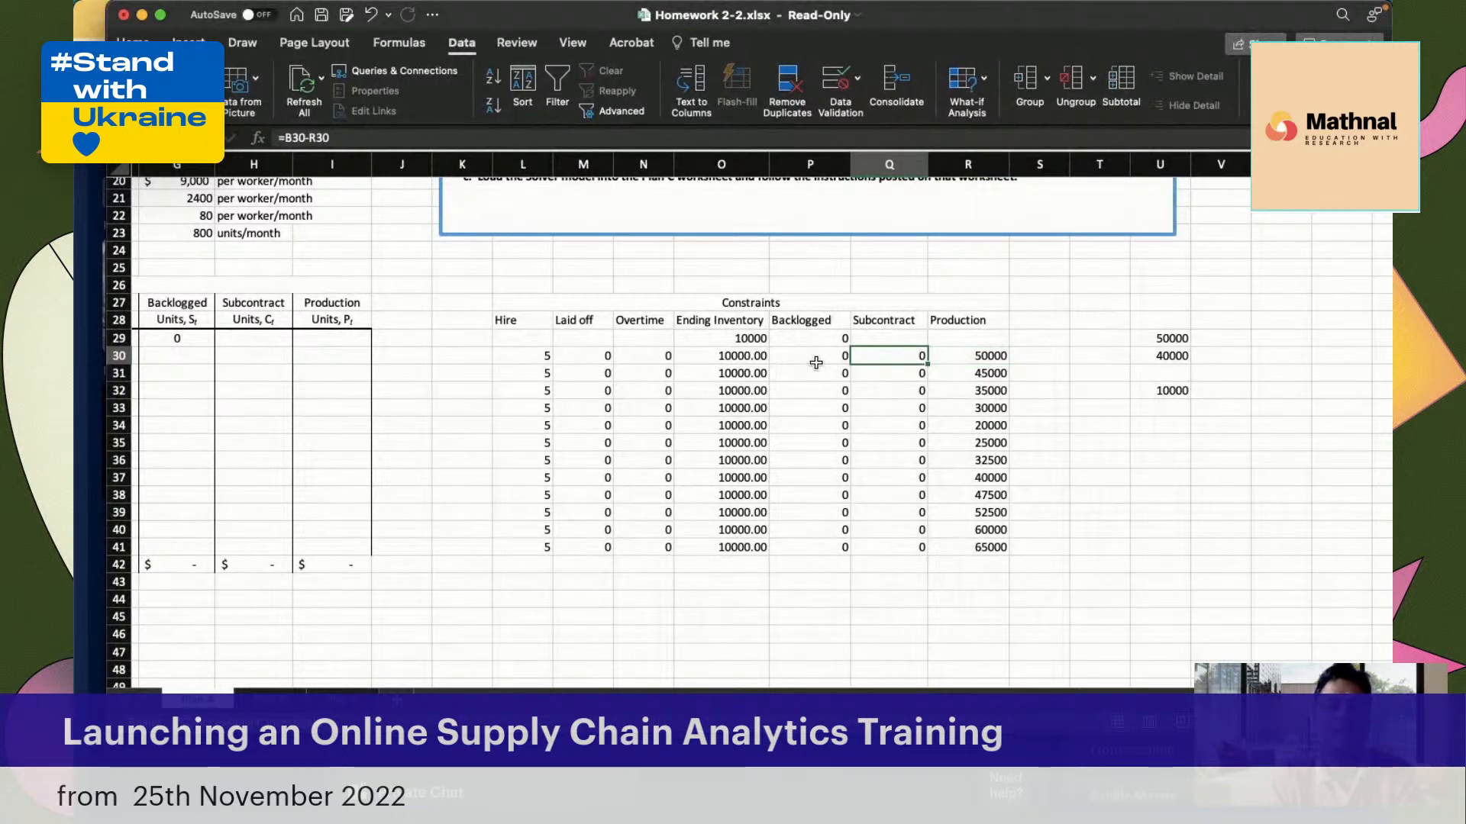
left_click(661, 356)
left_click(574, 362)
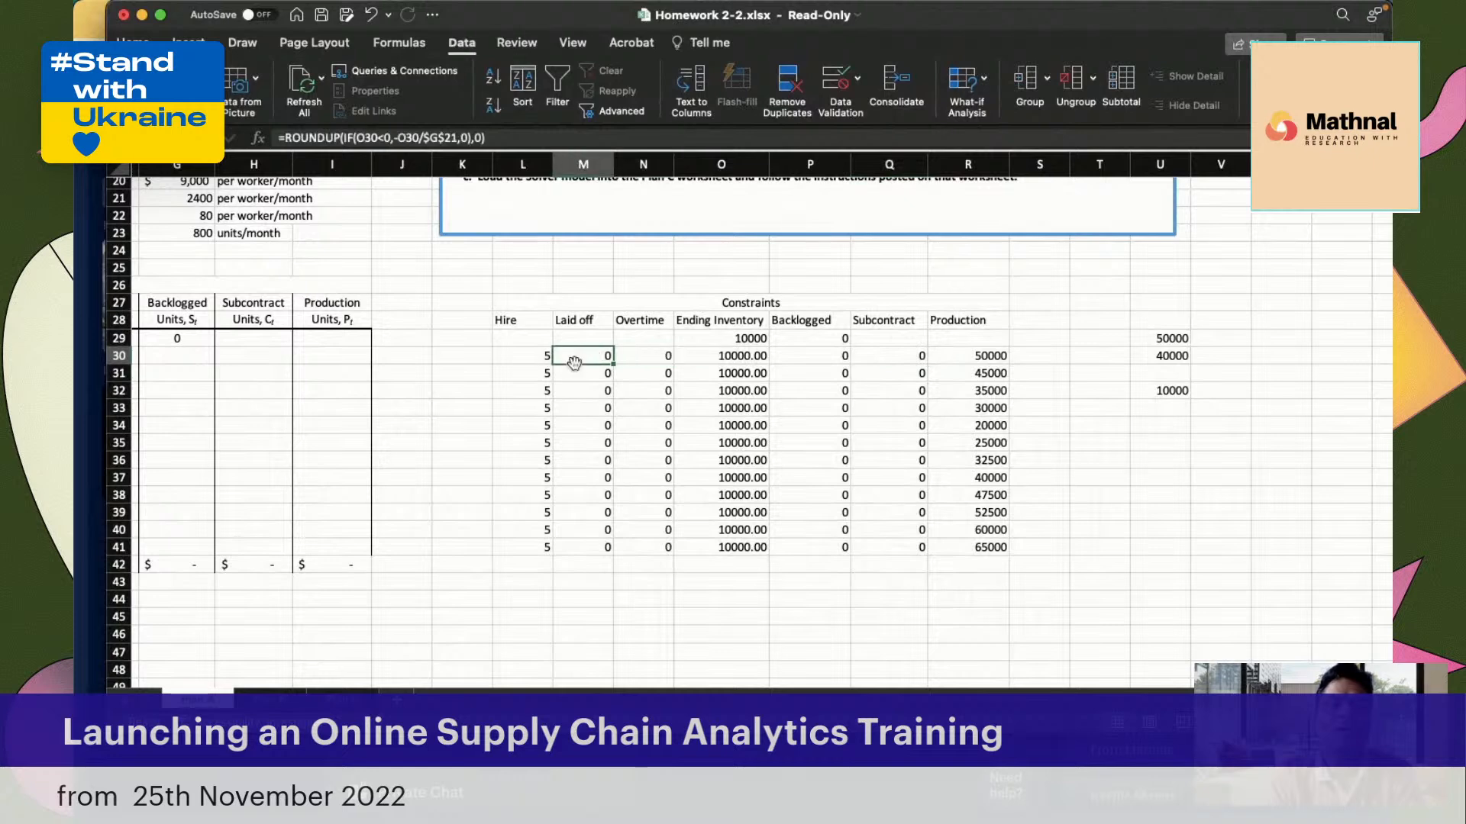
left_click(511, 357)
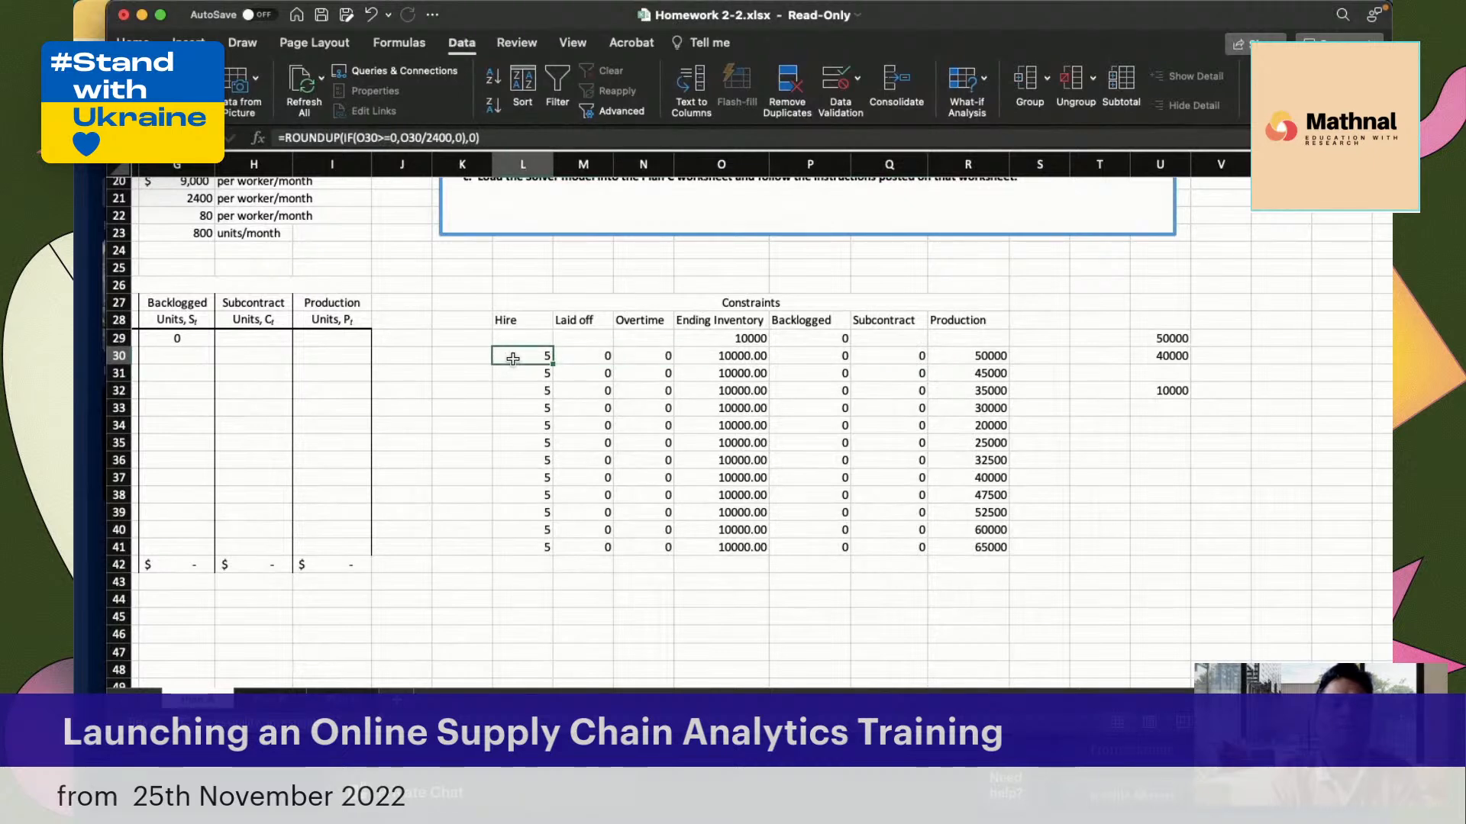
left_click(645, 356)
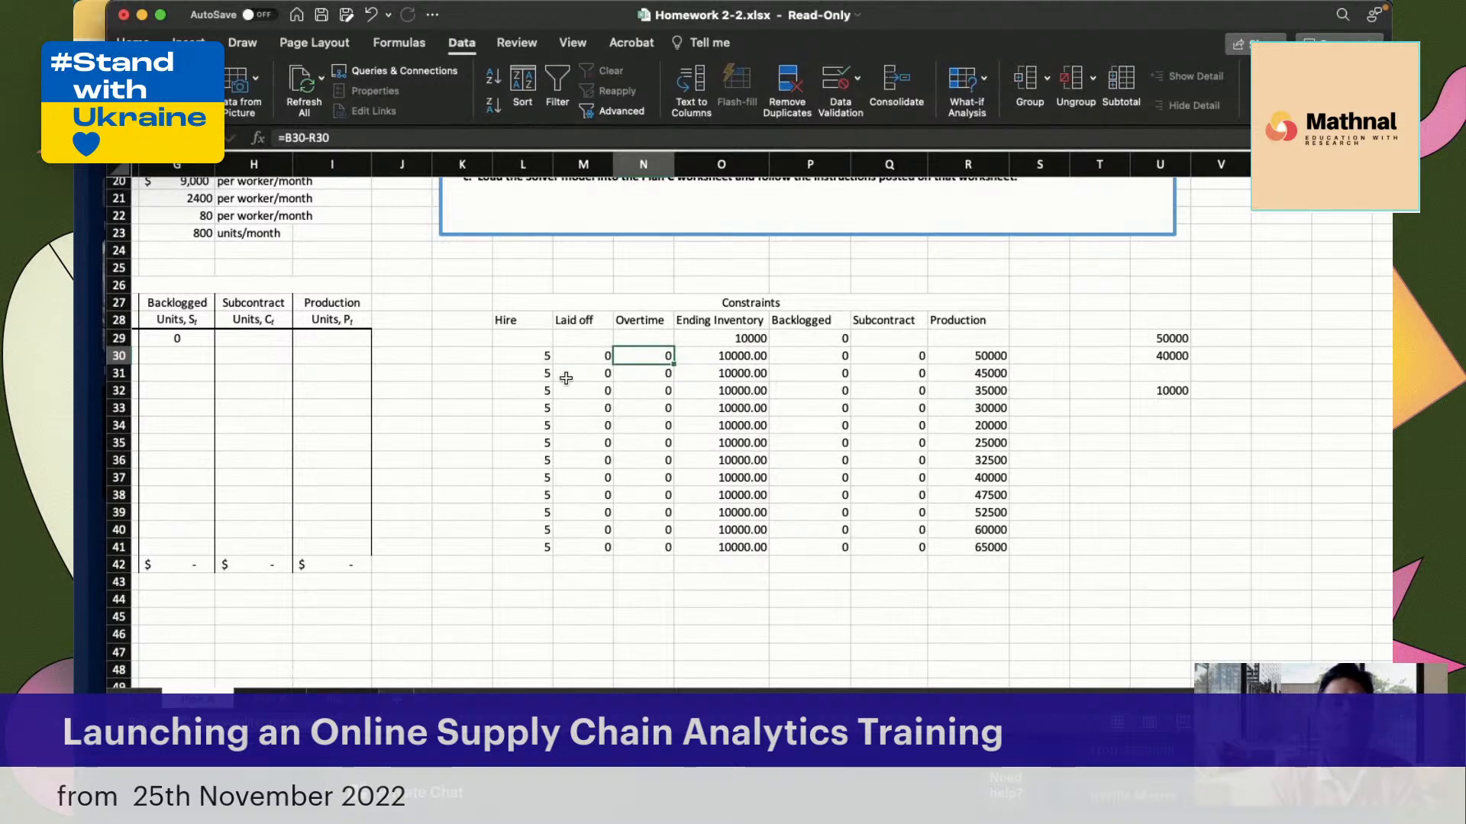
Compare the January Hire formula in L30 with the Laid off formula in M30 and the Ending Inventory formula in O30
left_click(524, 356)
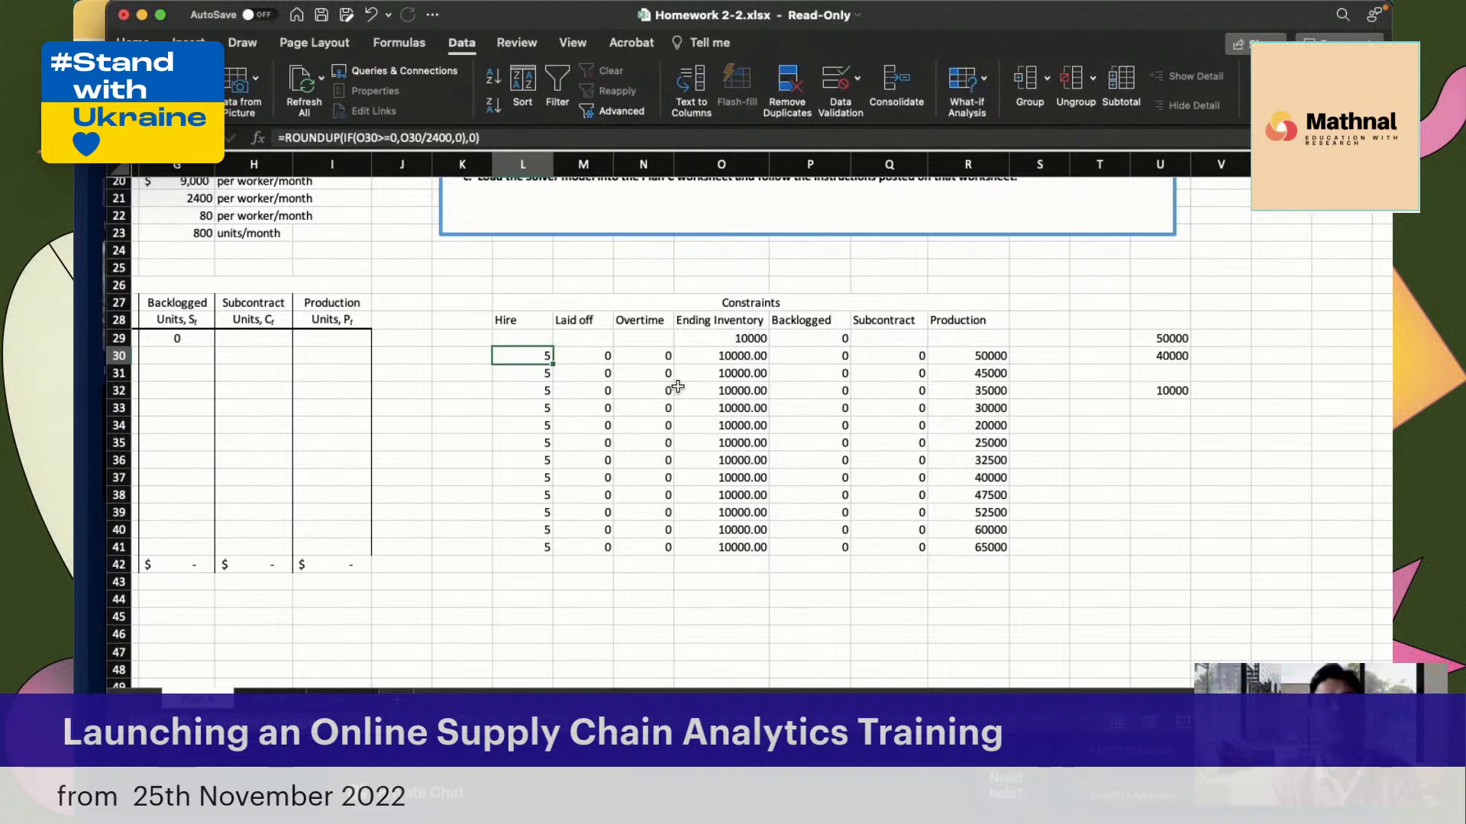
left_click(594, 353)
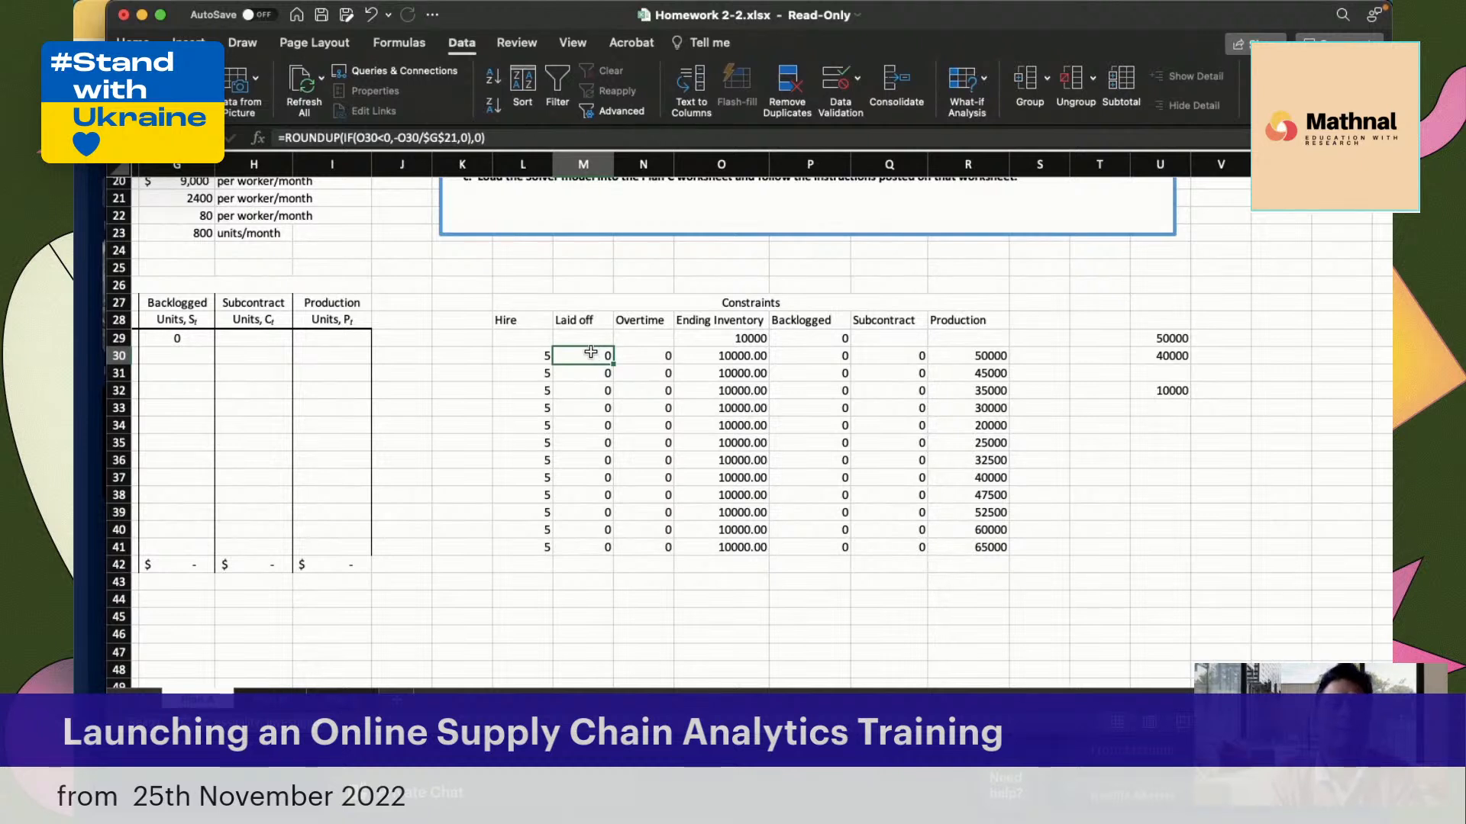
left_click(512, 356)
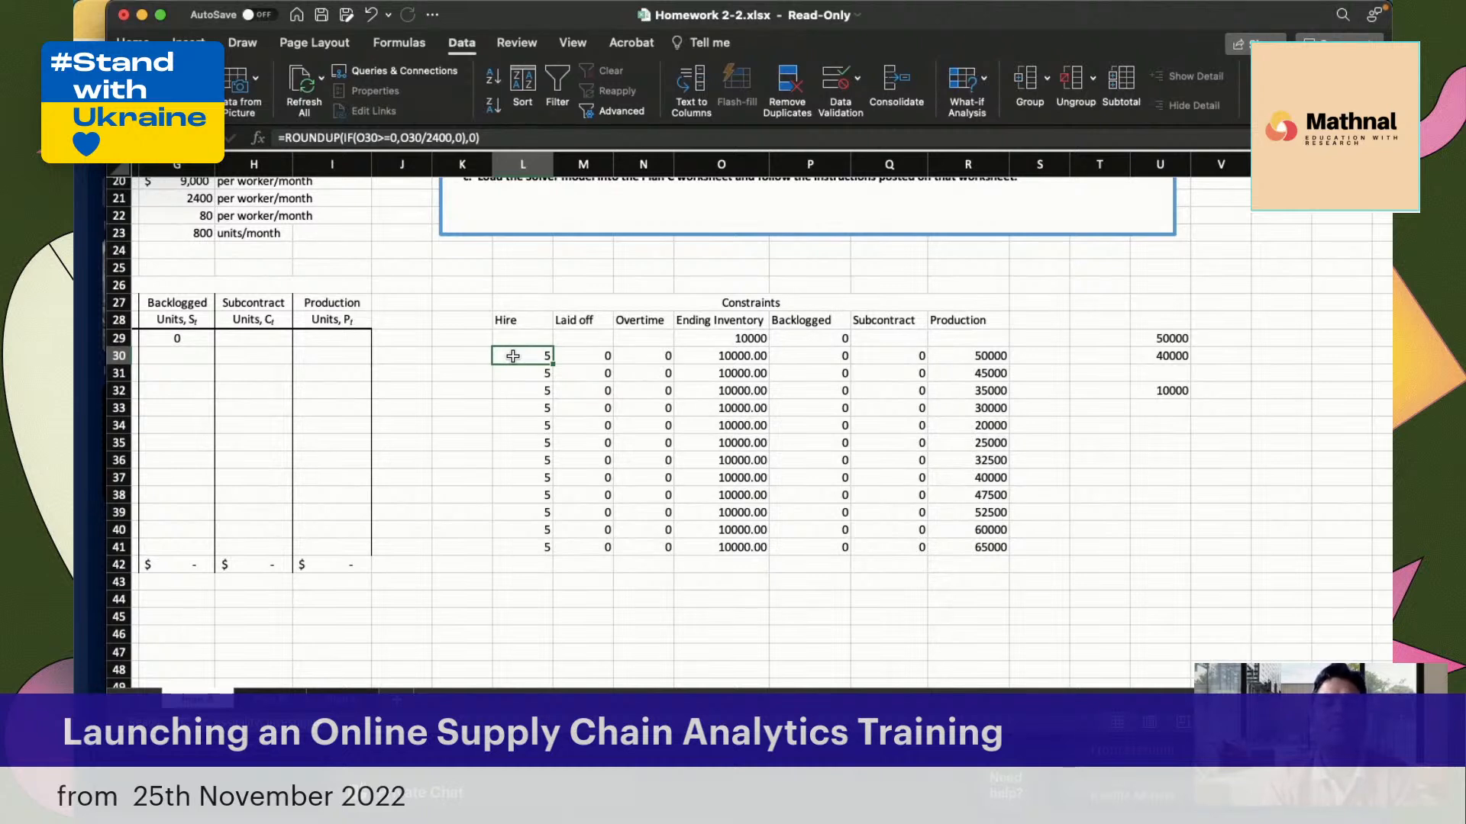
left_click(603, 348)
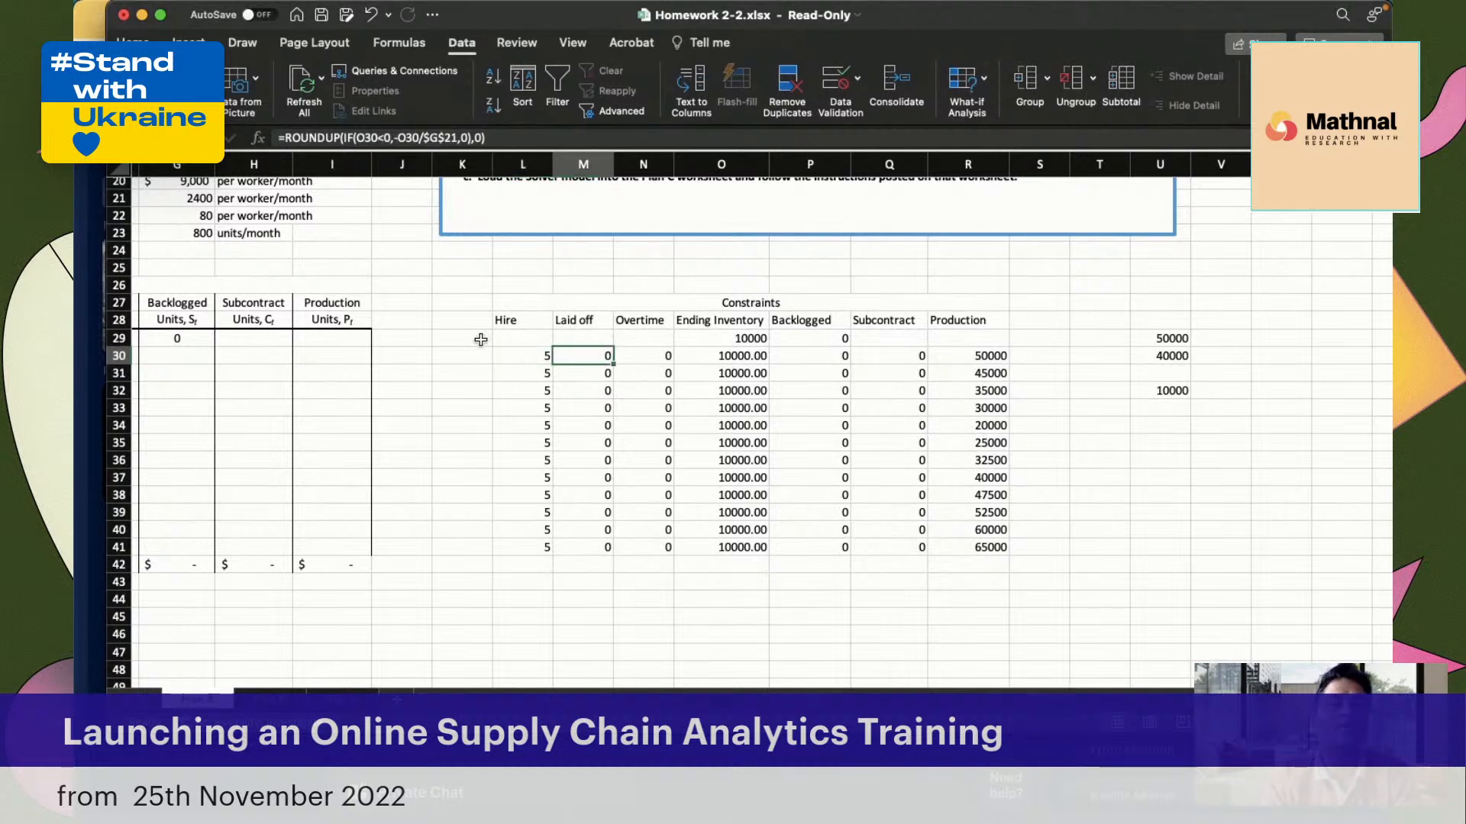
left_click(532, 358)
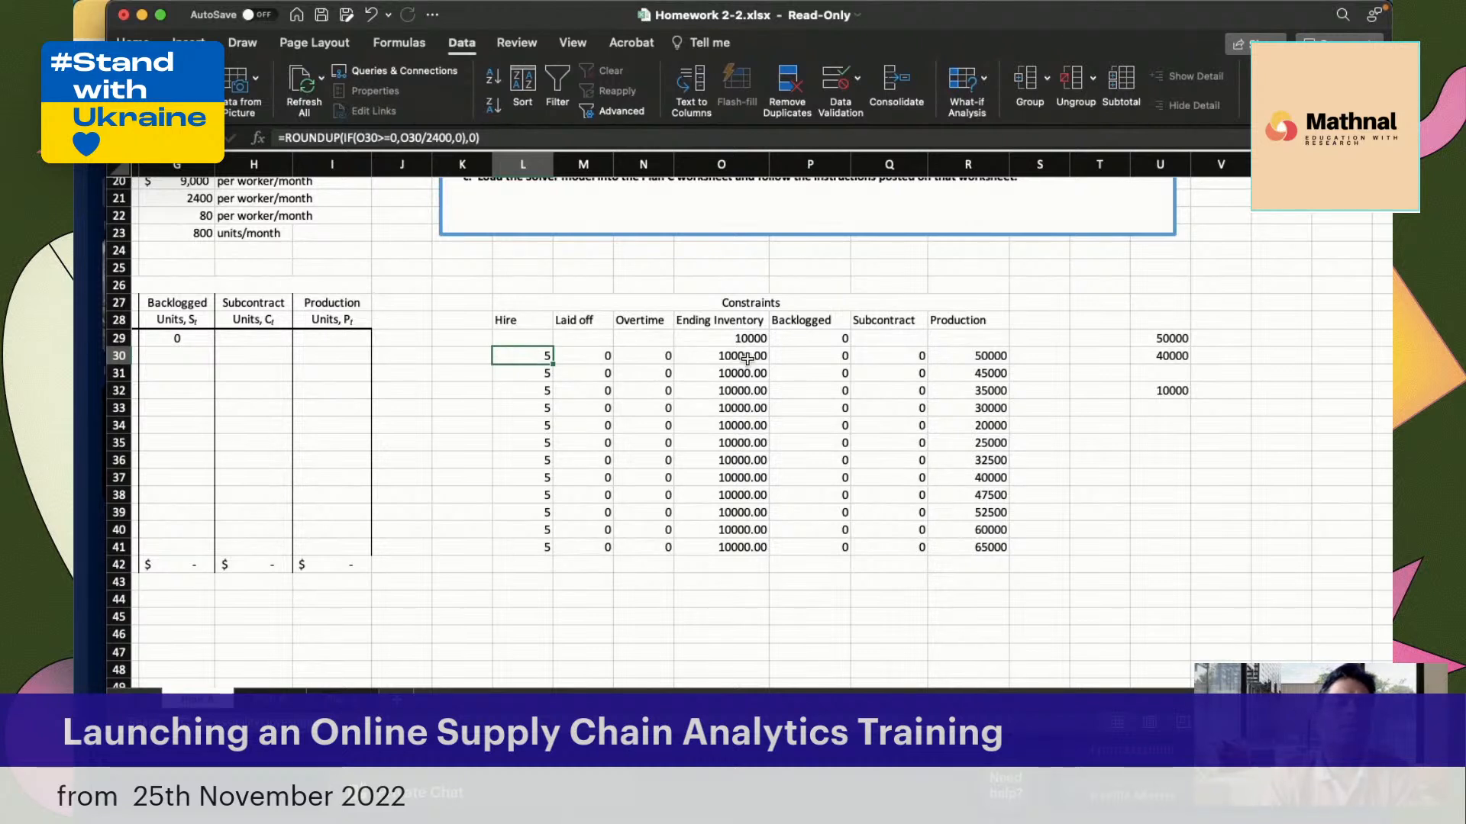
left_click(720, 359)
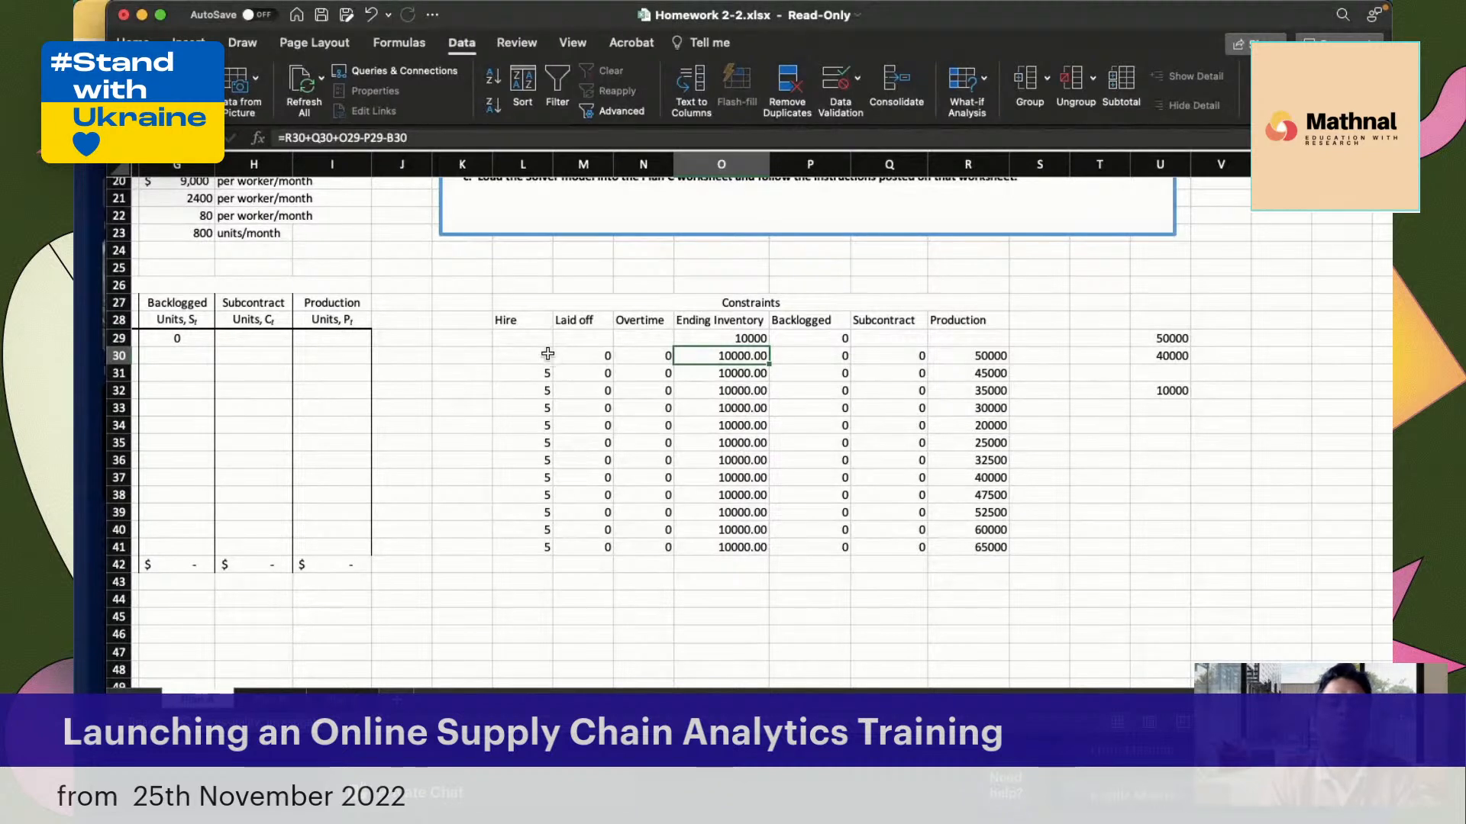
Rework the January Hire formula in L30 so its IF tests O30>0 and returns 0 when true, keeping the ROUNDUP
left_click(524, 355)
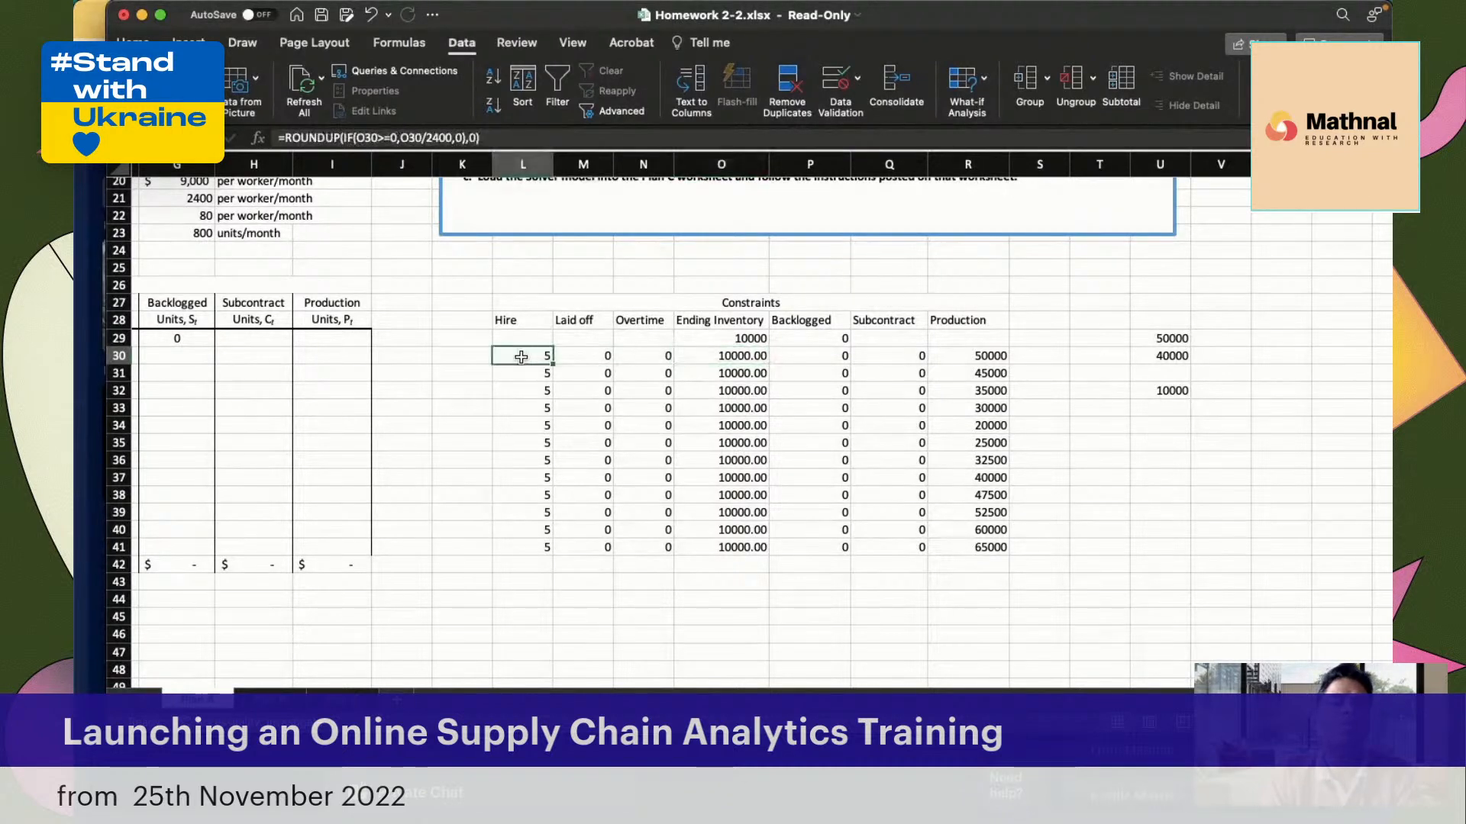
left_click(511, 139)
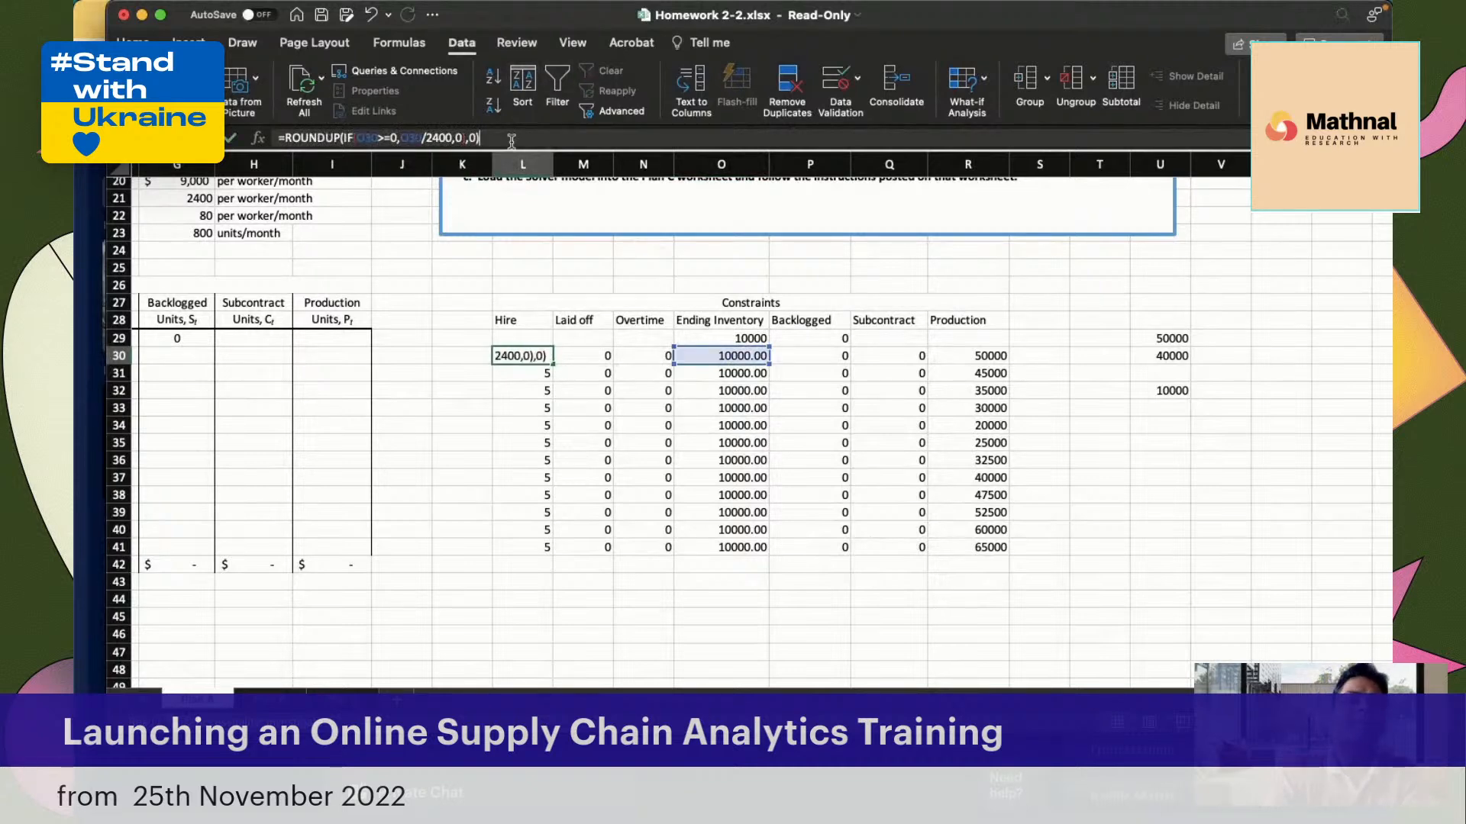
key("BackSpace")
key("BackSpace")
key("BackSpace")
key("BackSpace")
key("BackSpace")
key("BackSpace")
key("BackSpace")
key("BackSpace")
key("BackSpace")
key("BackSpace")
key("BackSpace")
key("BackSpace")
key("BackSpace")
key("BackSpace")
key("BackSpace")
key("BackSpace")
key("BackSpace")
key("BackSpace")
key("BackSpace")
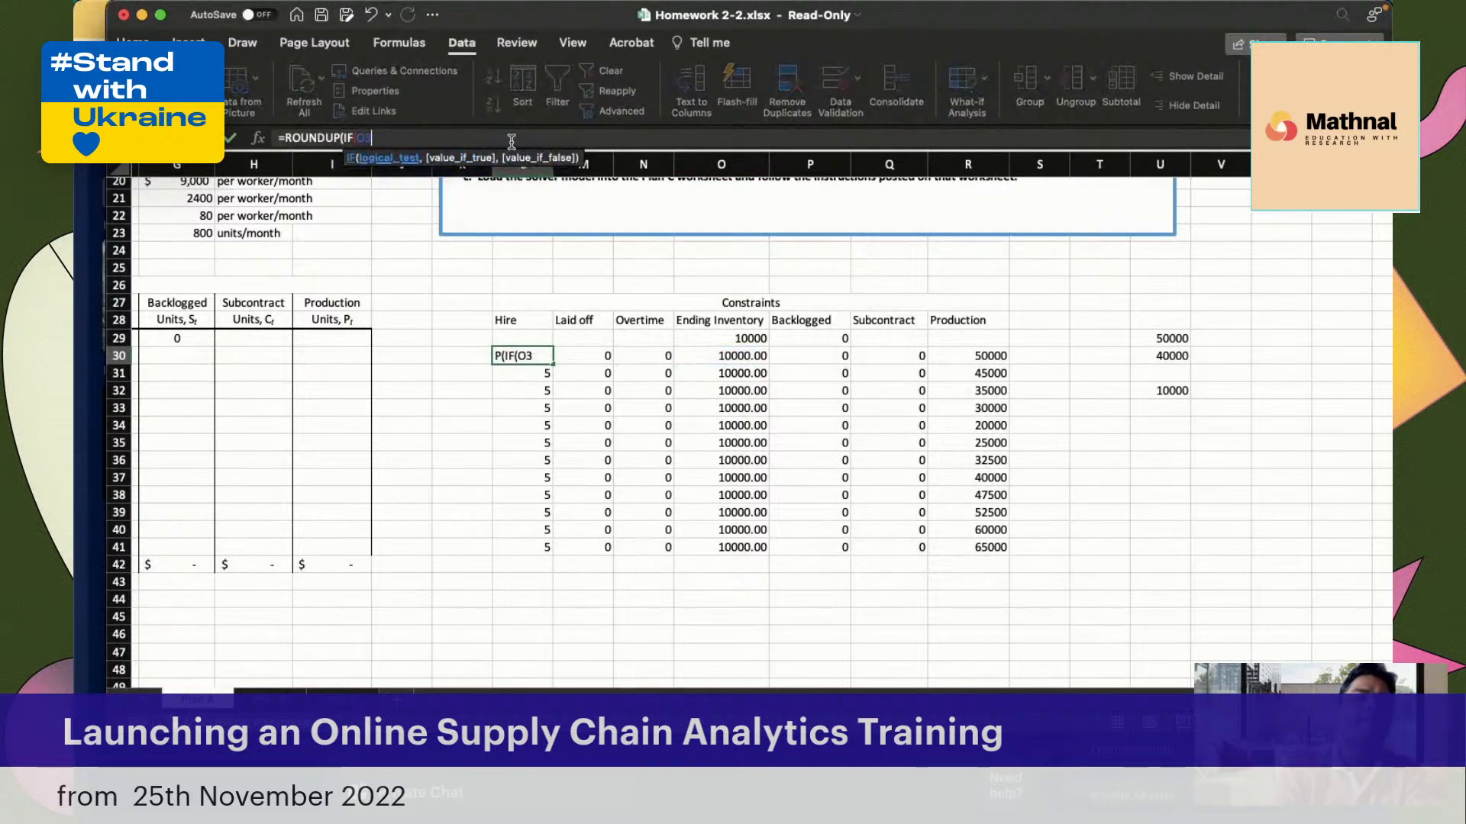
key("BackSpace")
key("BackSpace")
key("BackSpace")
key("BackSpace")
key("BackSpace")
type("if")
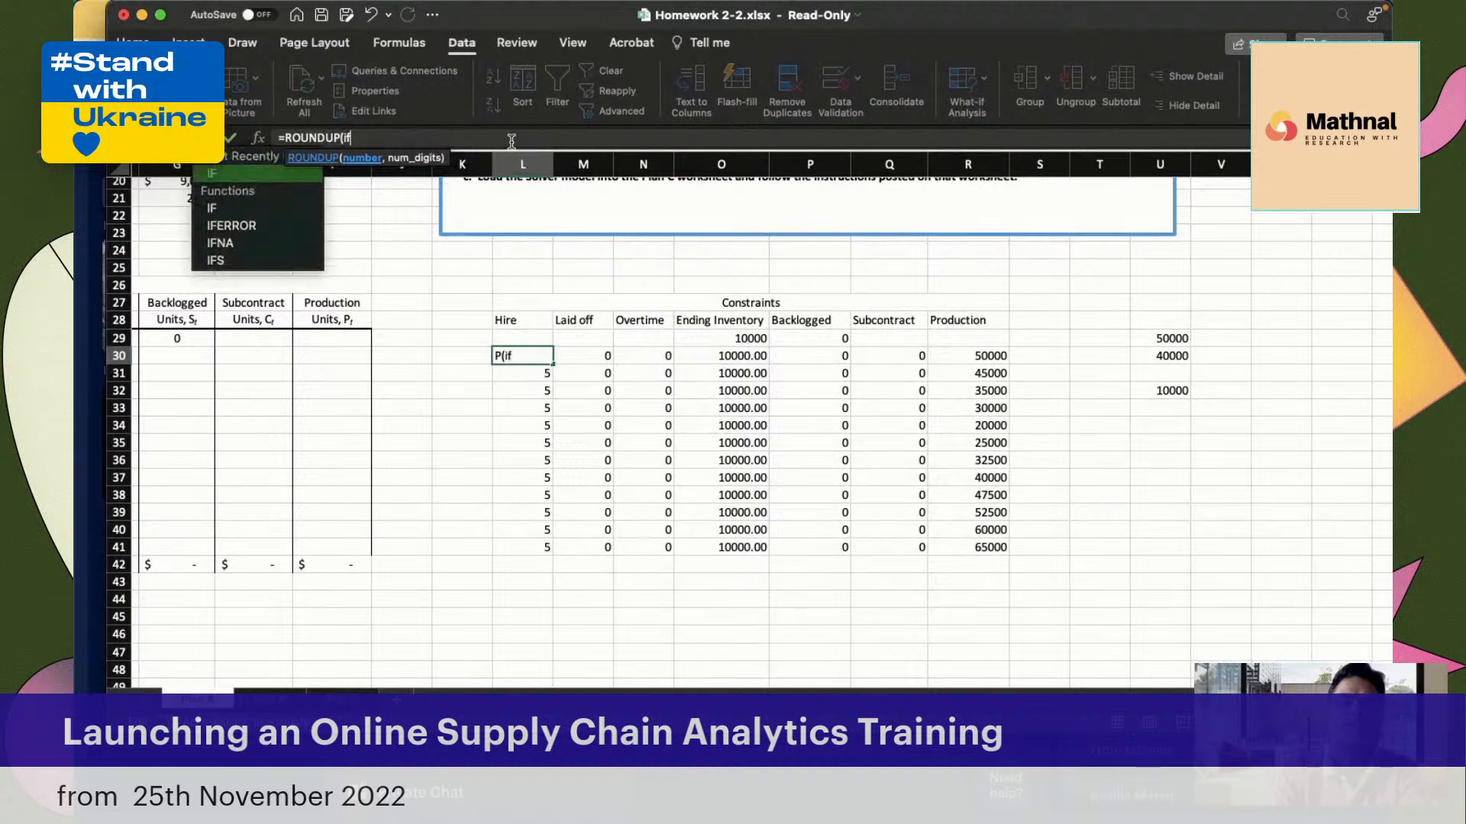
type("(")
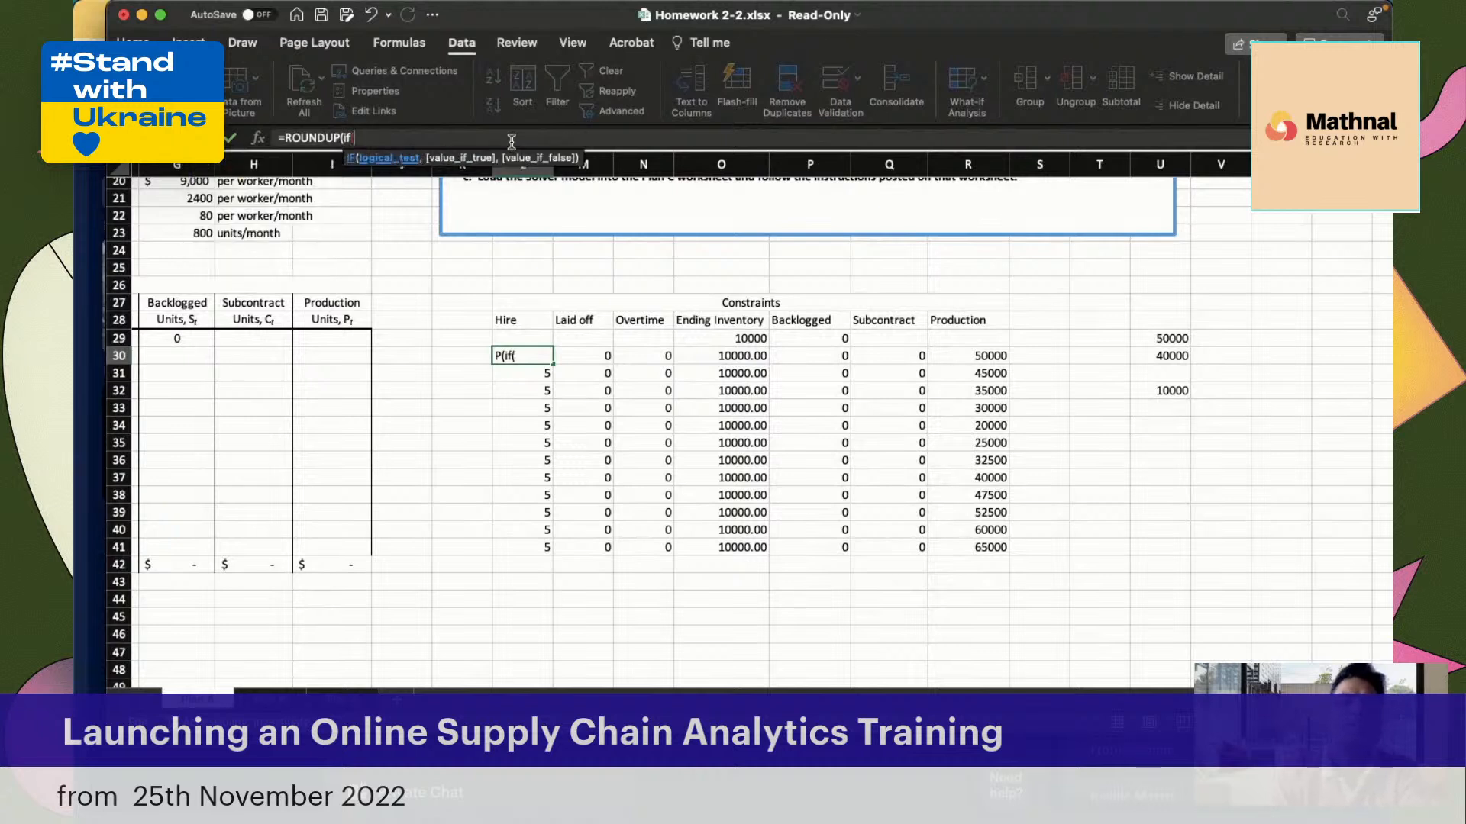
left_click(720, 357)
type(">0")
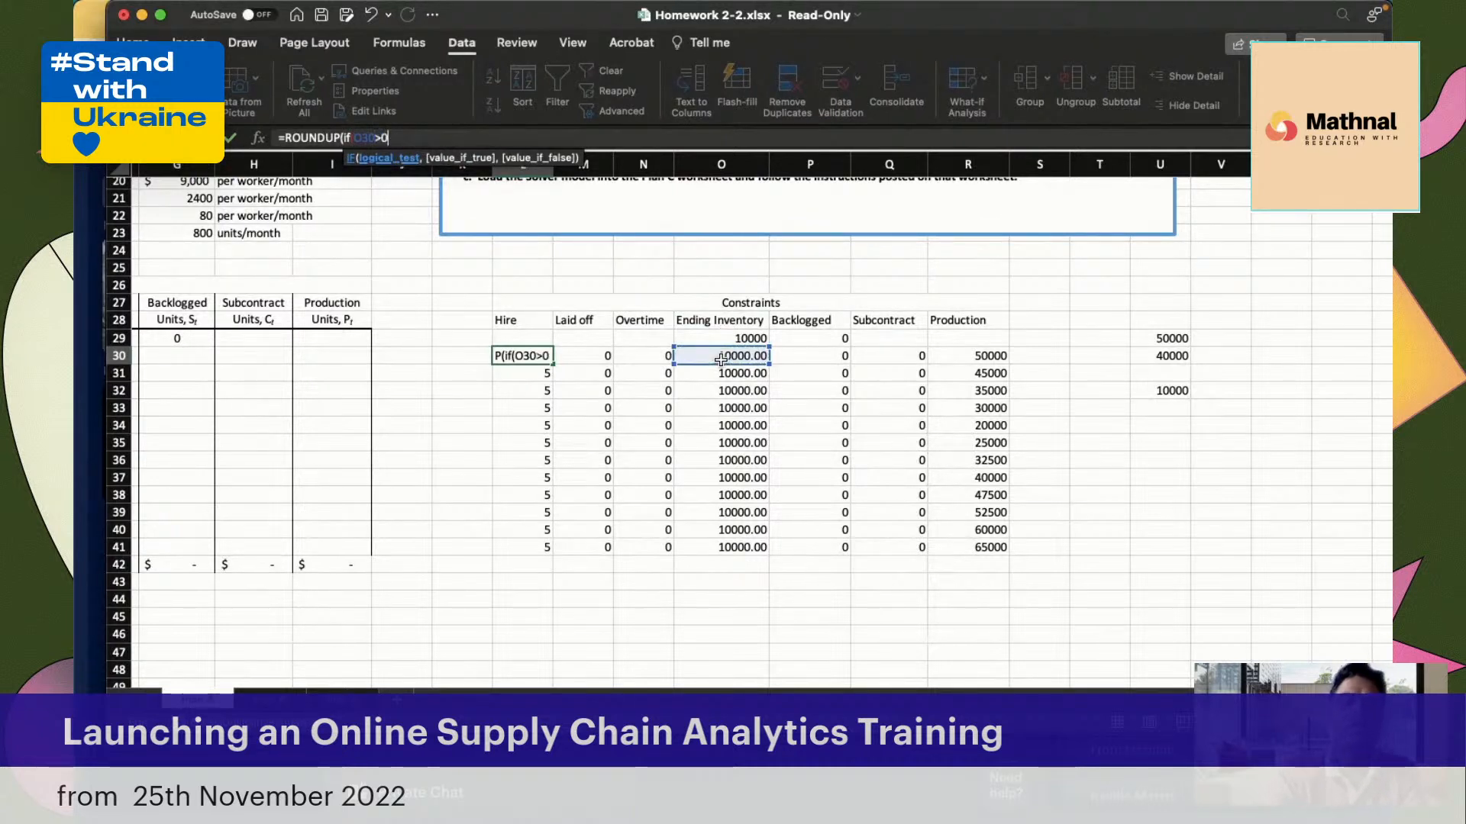
type(",0")
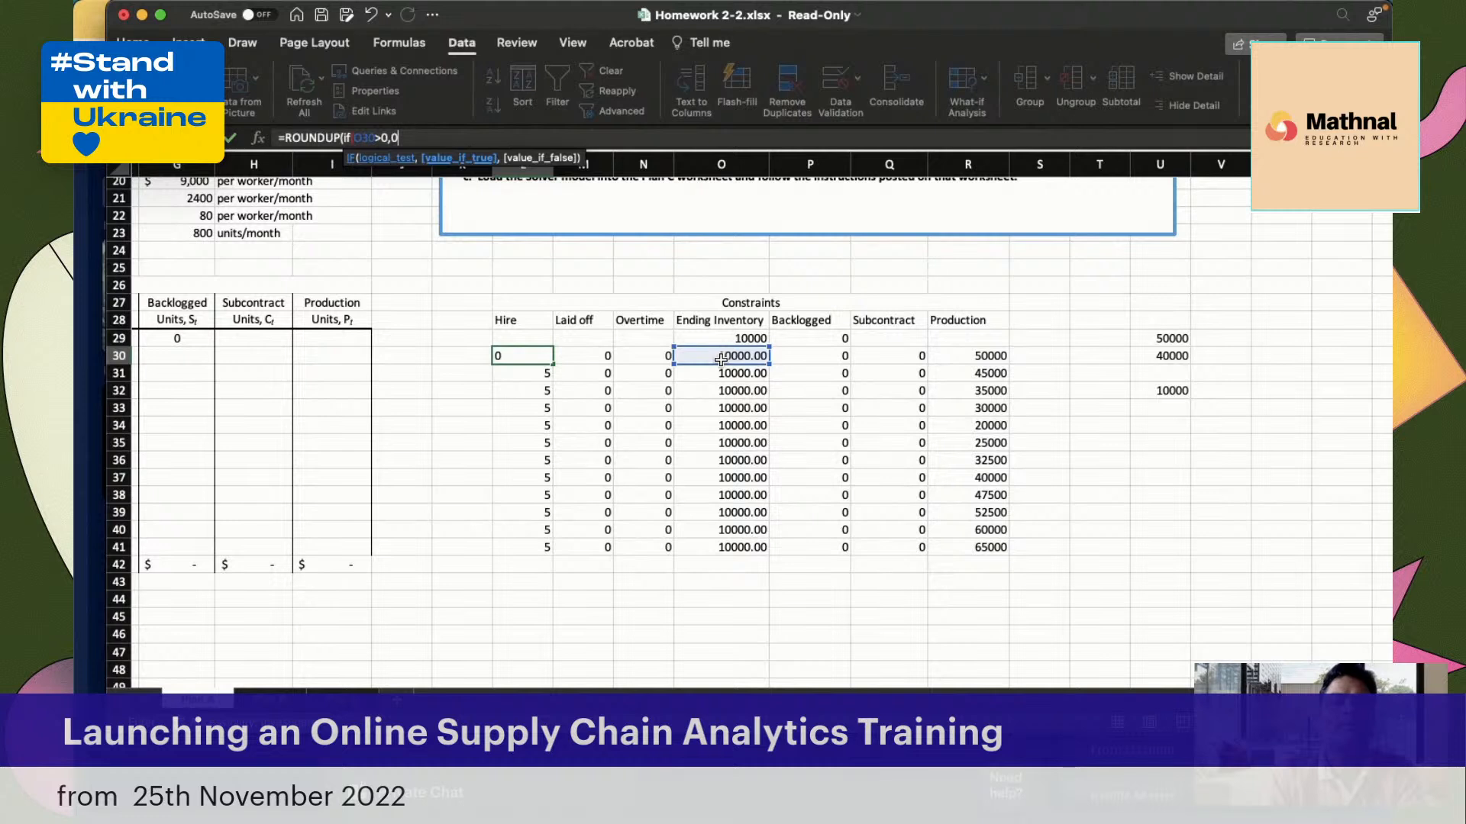
type(",")
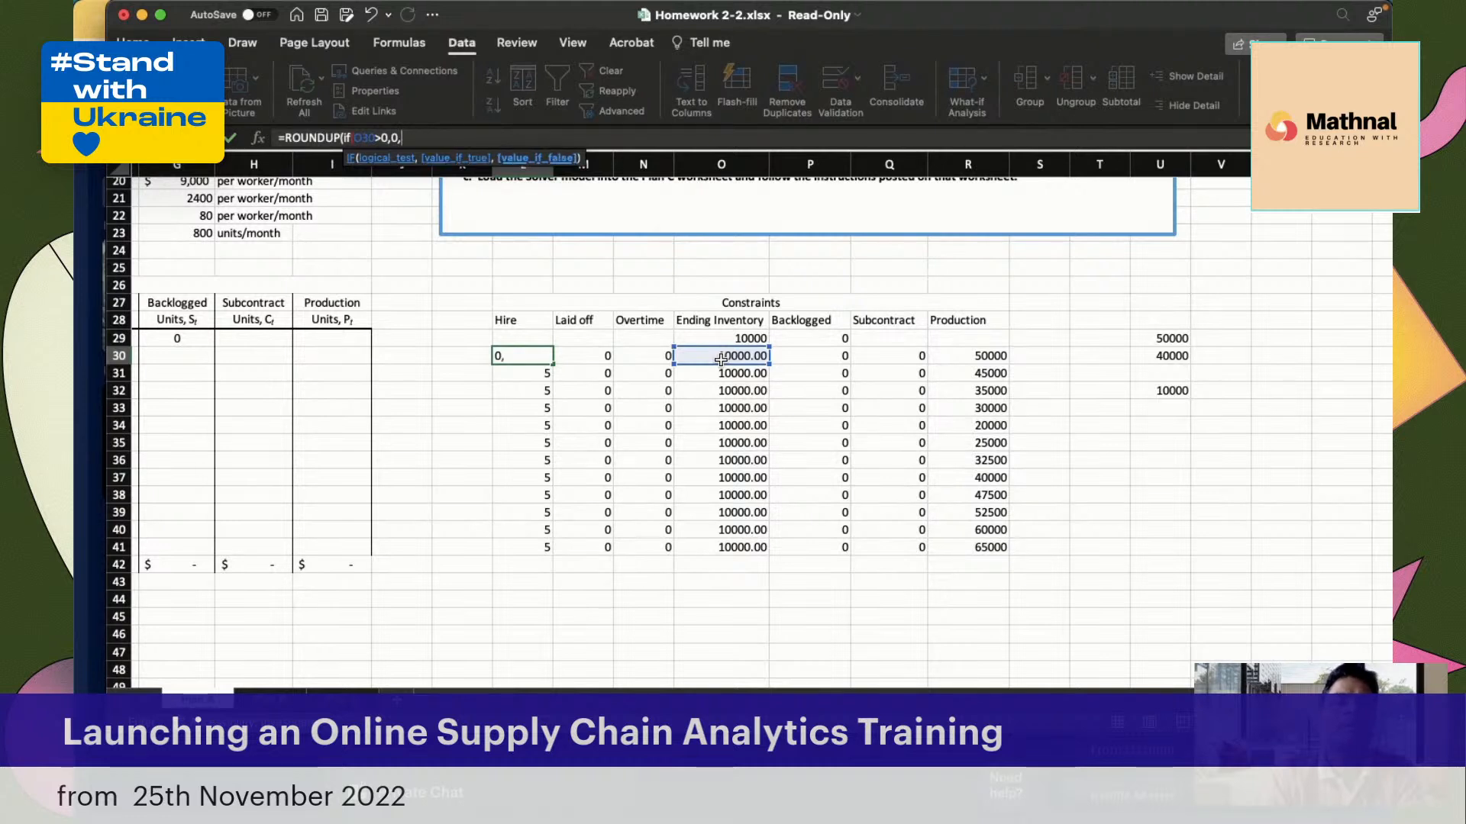
Complete the L30 Hire formula with O30/$G$21 as the false result, rounded up to 0 digits, and copy it down to L41
left_click(729, 358)
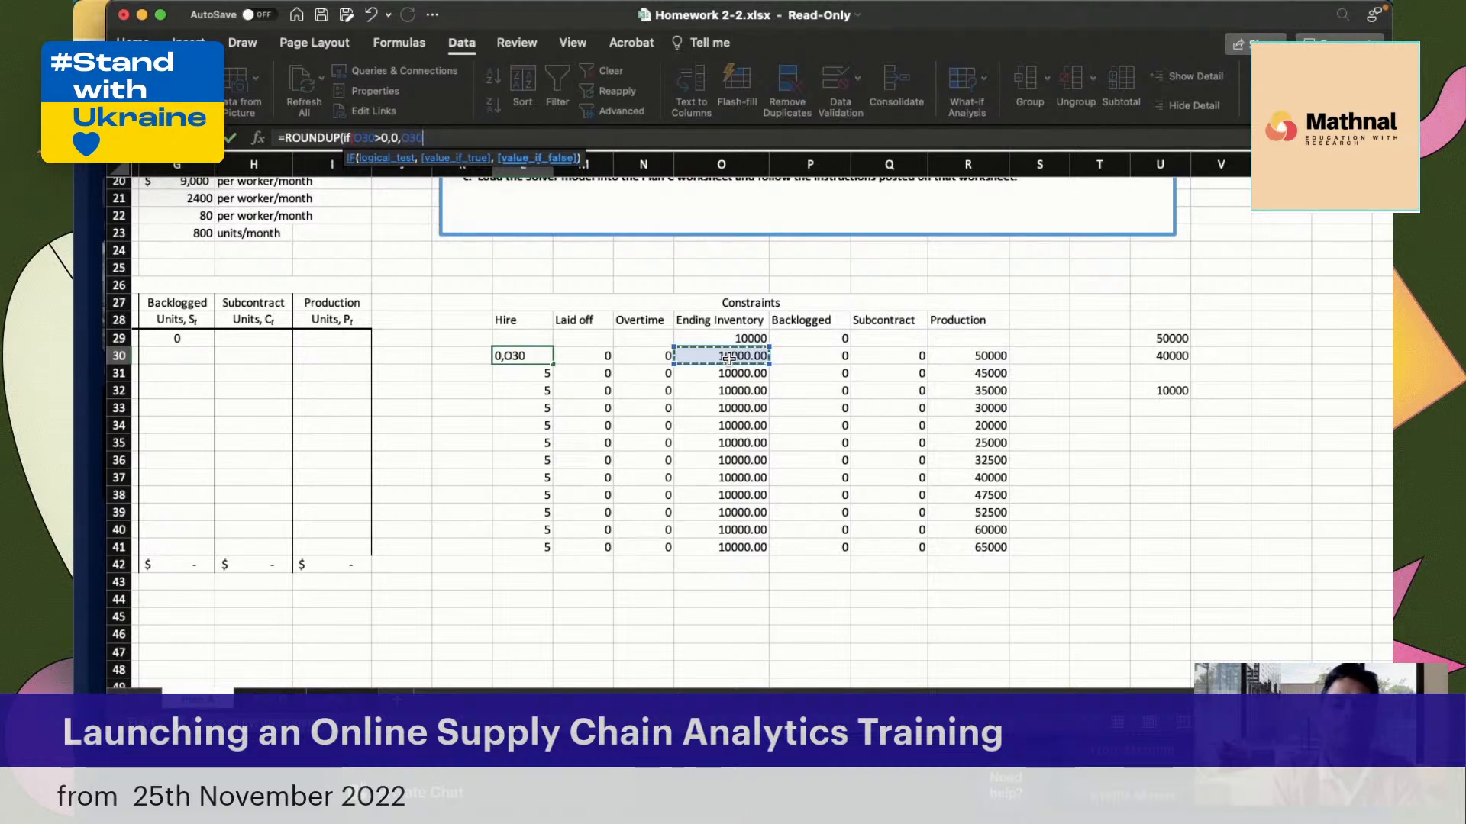
type("/")
scroll(844, 517, "up", 5)
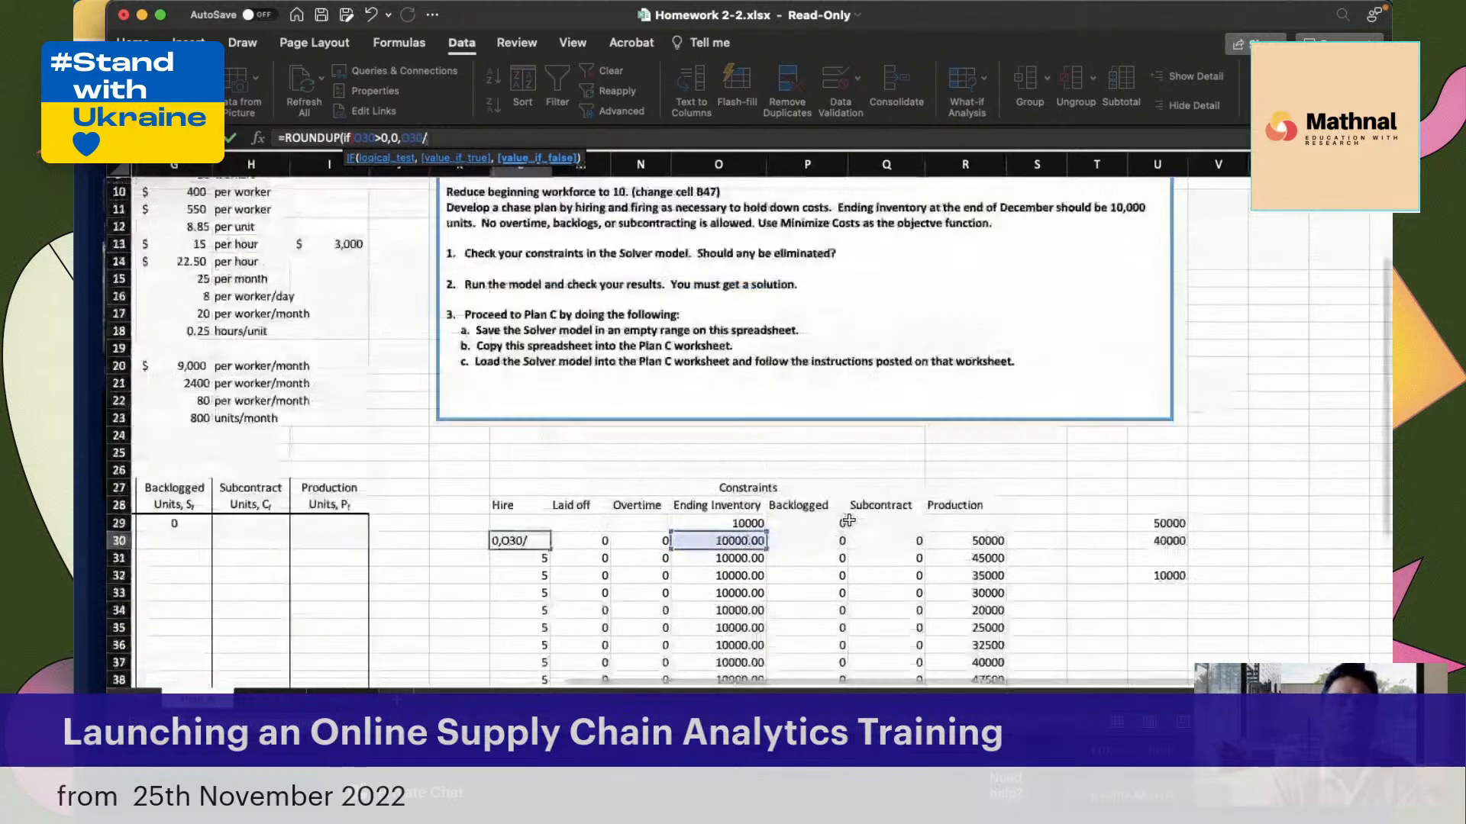
scroll(848, 519, "up", 4)
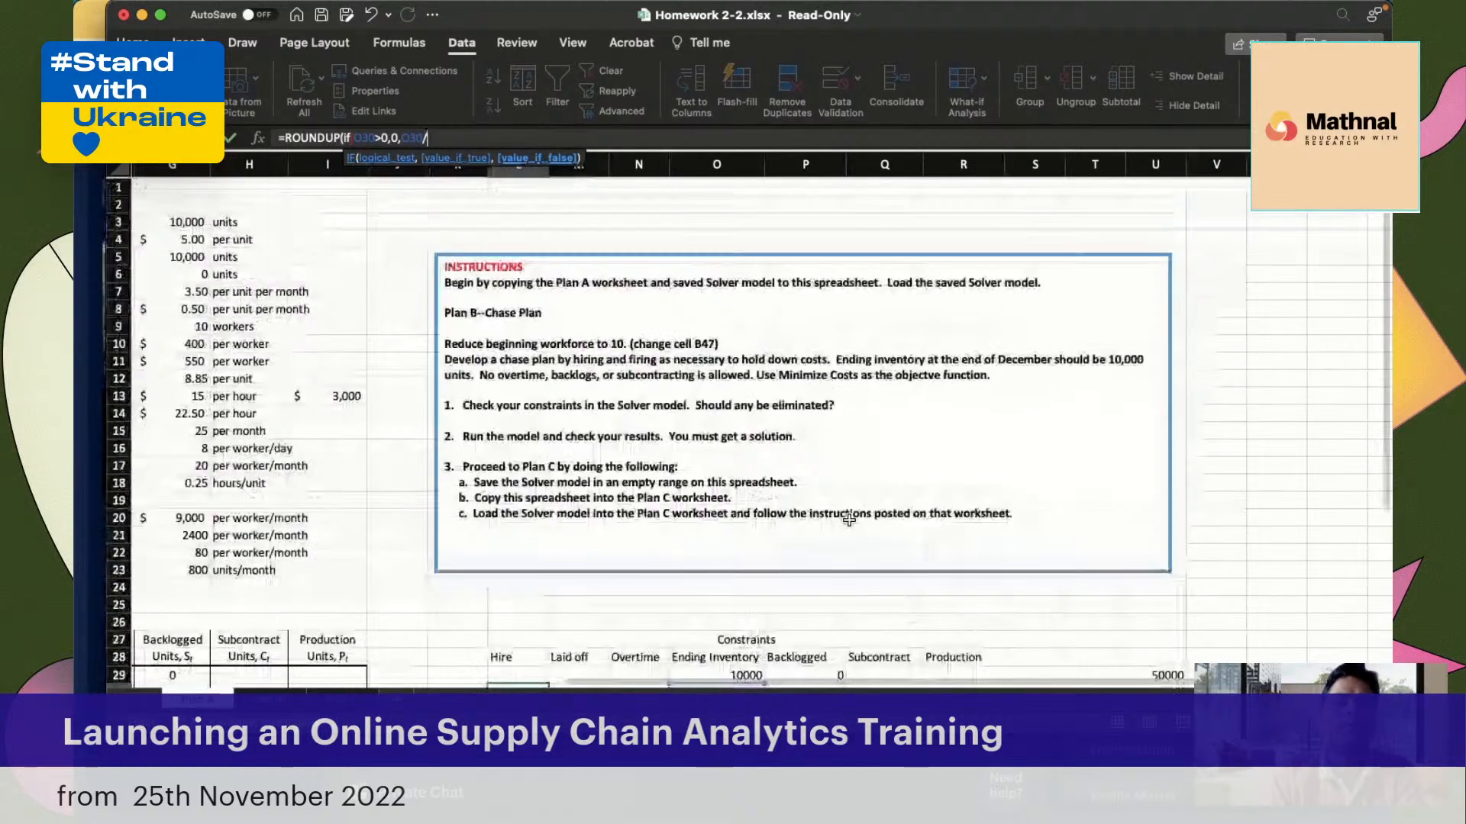
scroll(848, 519, "left", 4)
scroll(470, 452, "down", 3)
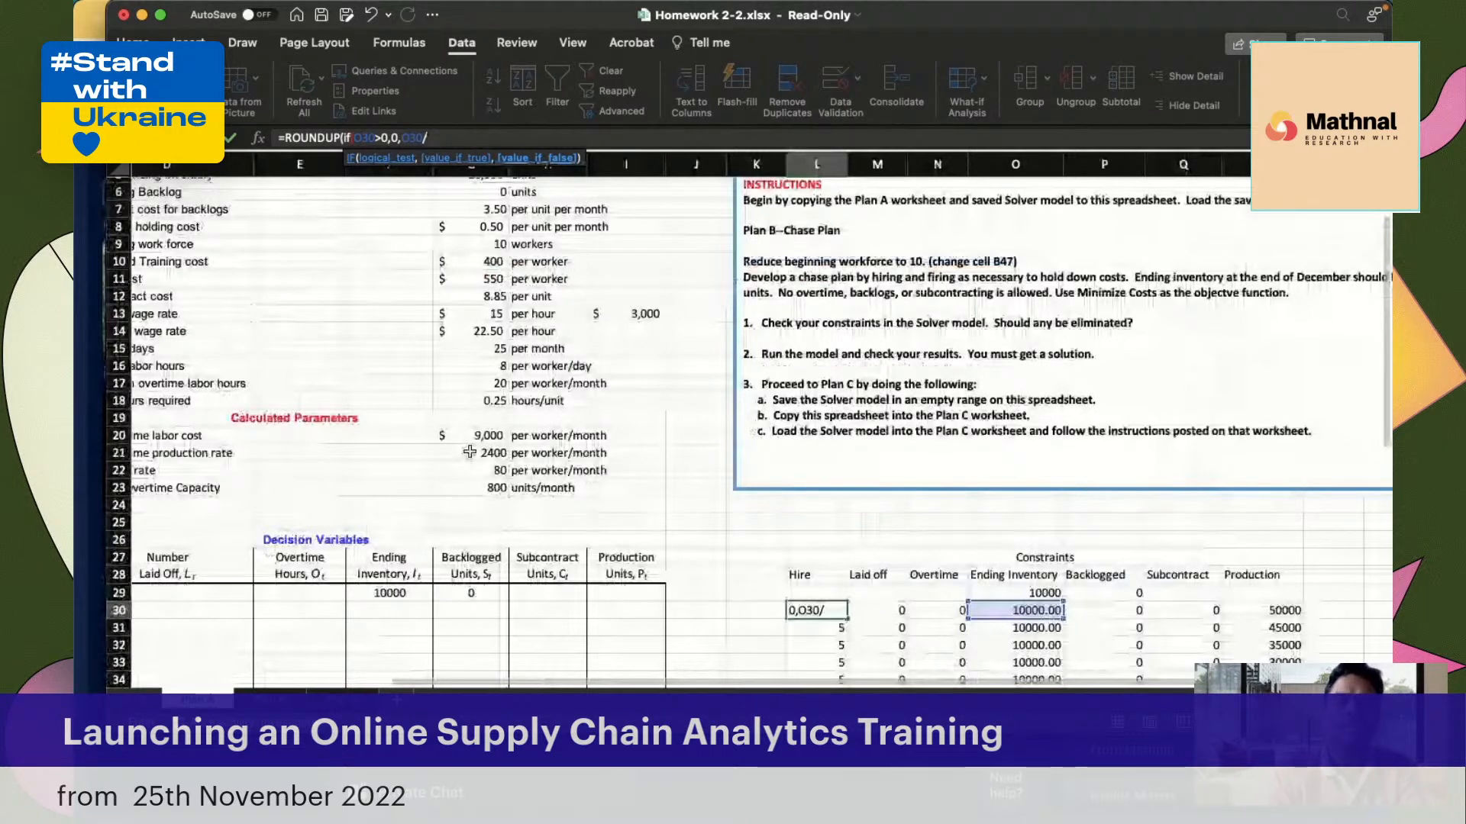
left_click(469, 452)
key("F4")
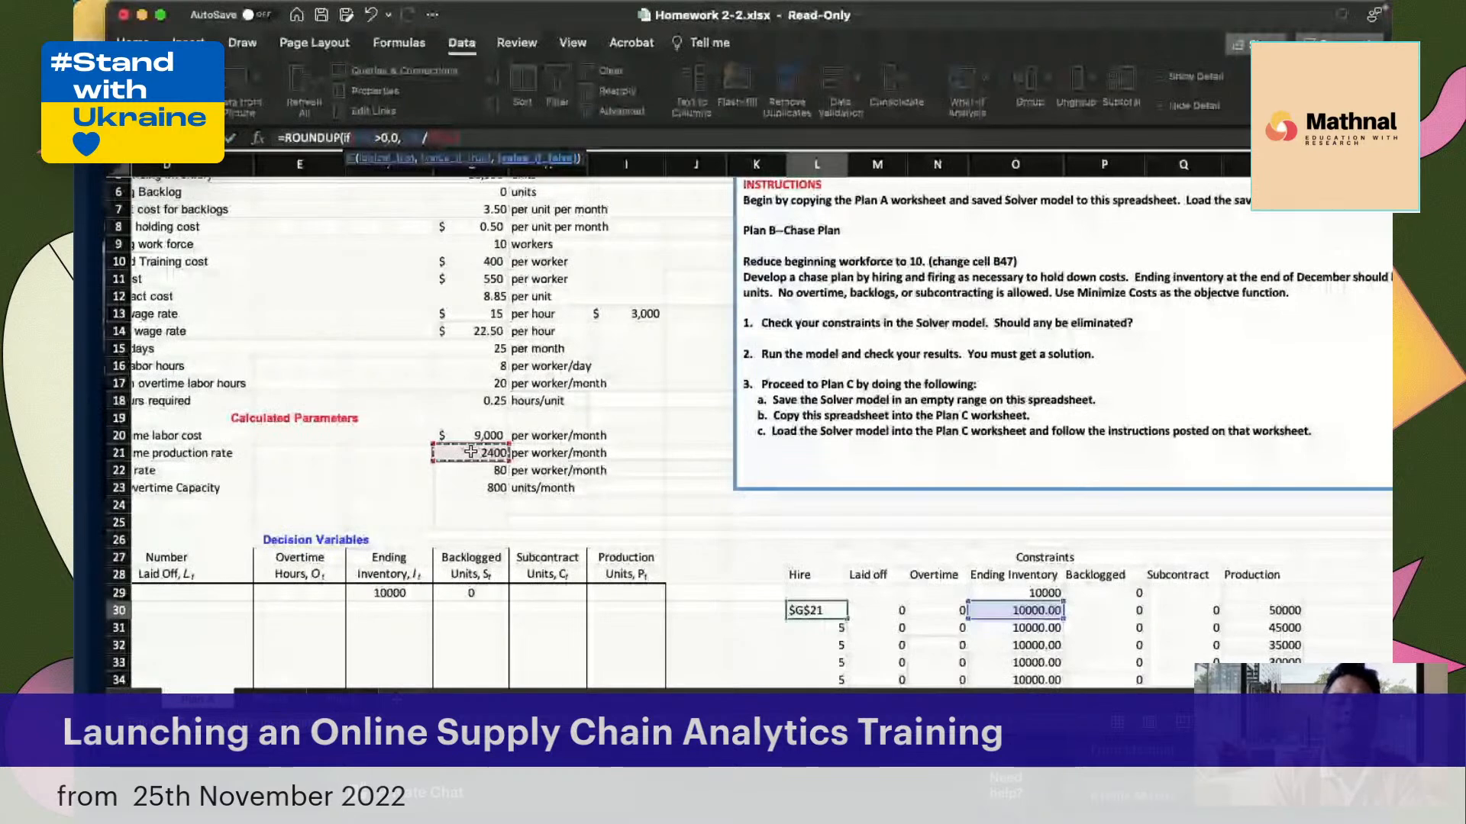
type(")")
key("Return")
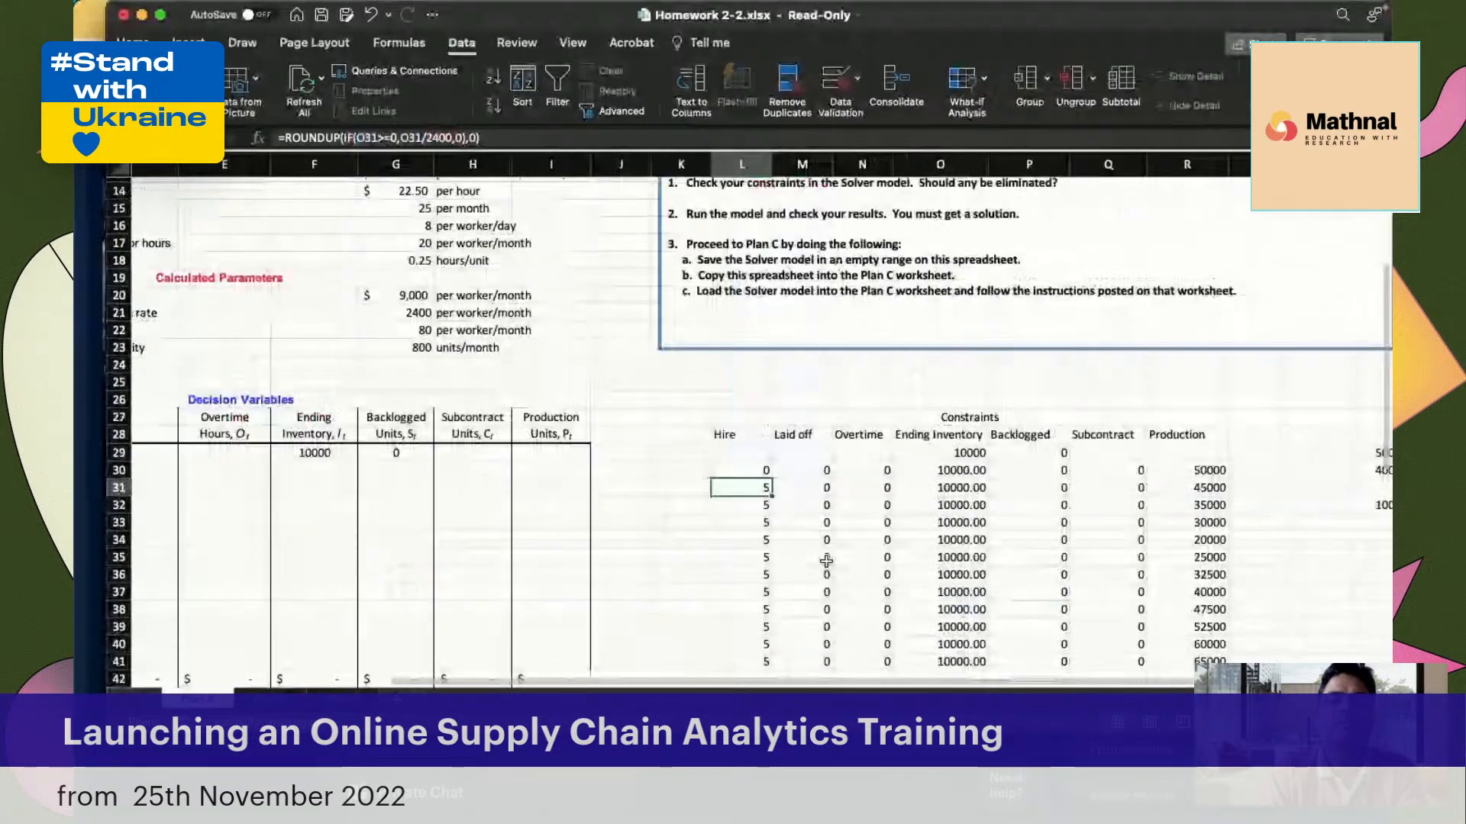
scroll(825, 563, "down", 3)
left_click_drag(726, 377, 719, 569)
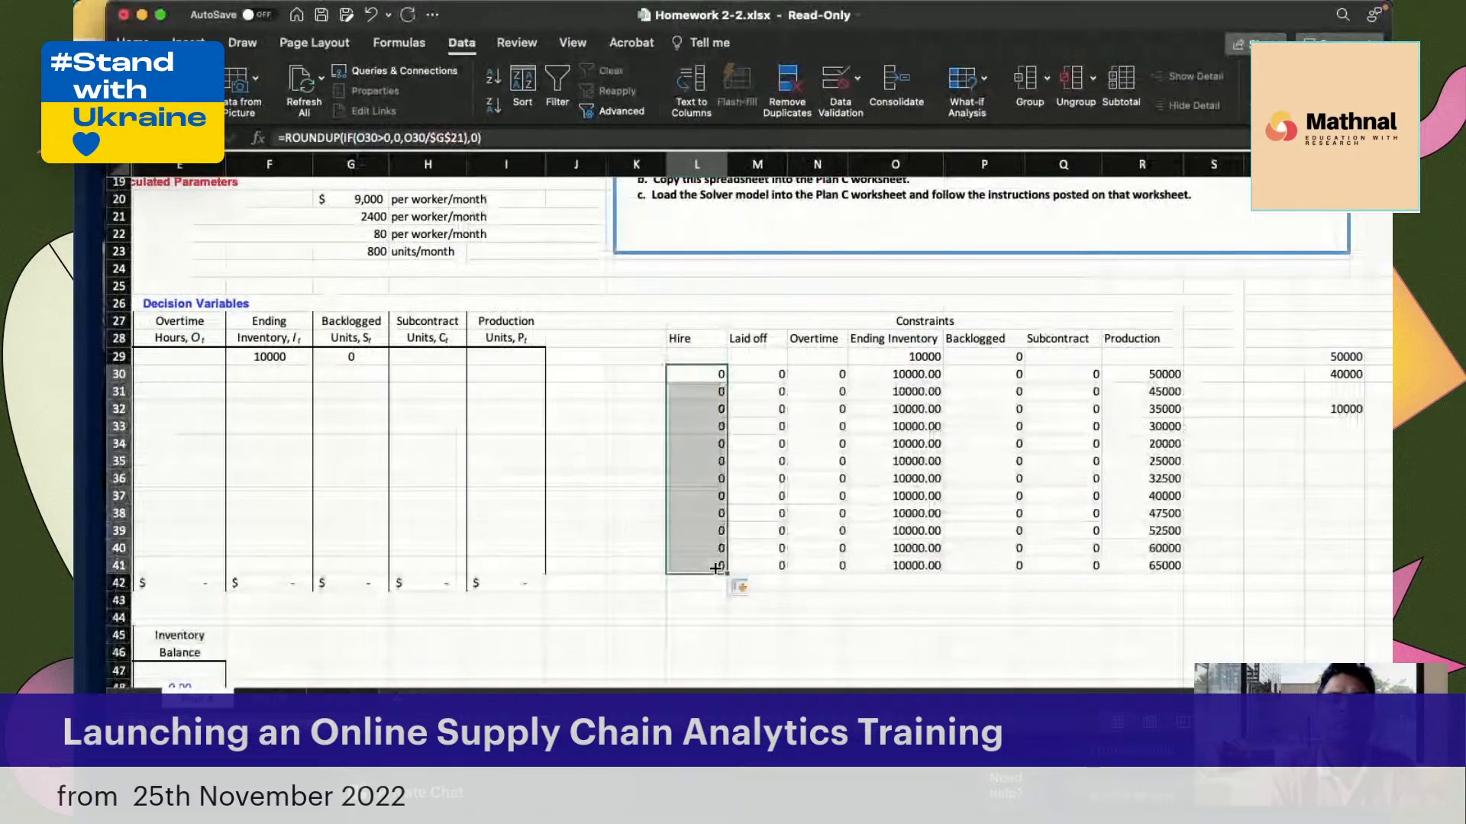
Change the January Laid off formula in M30 to =ROUNDUP(IF(O30>0,O30/$G$21,0),0) and copy it down to M41
left_click(763, 373)
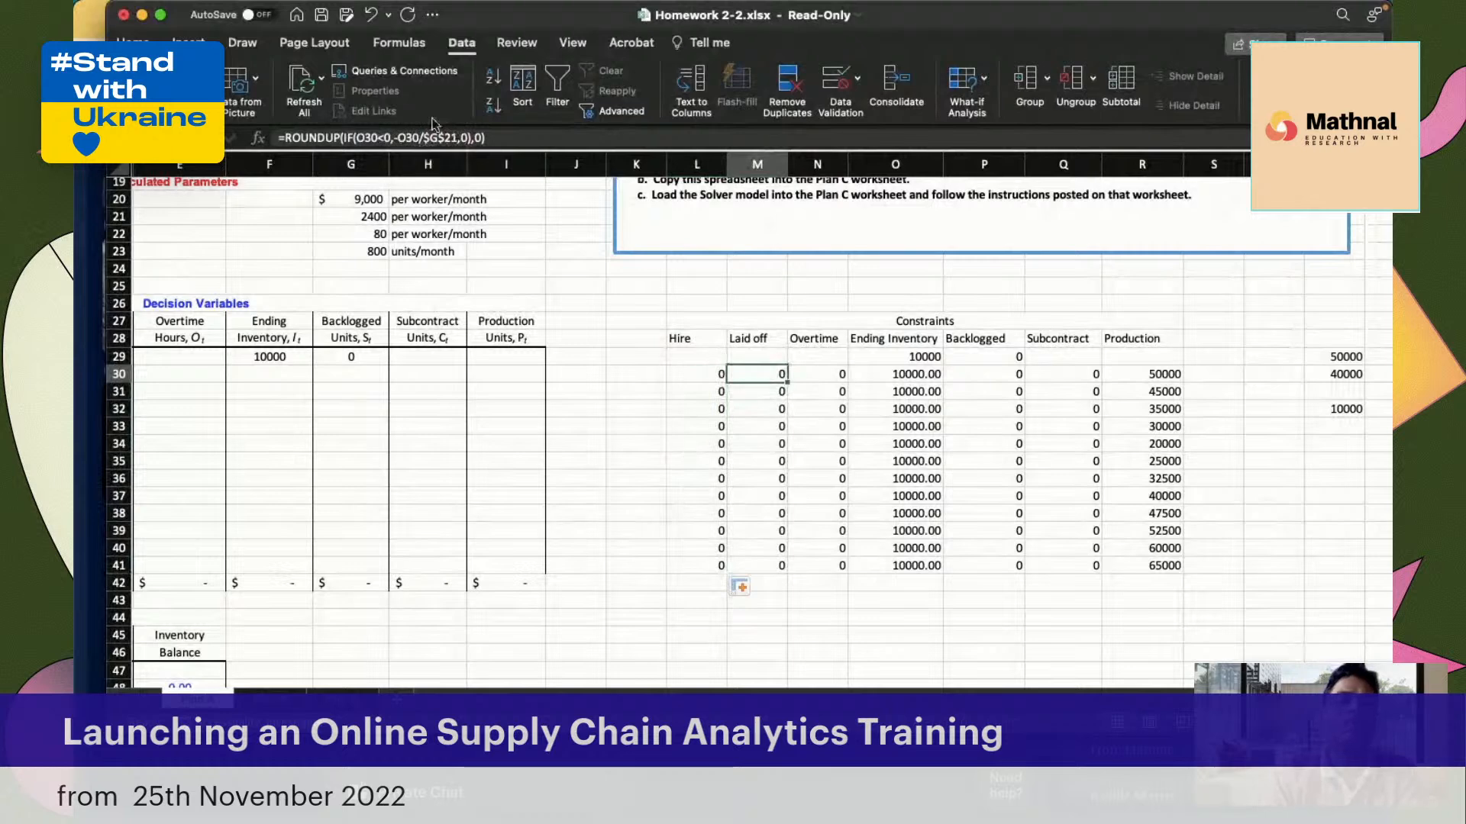
left_click(381, 137)
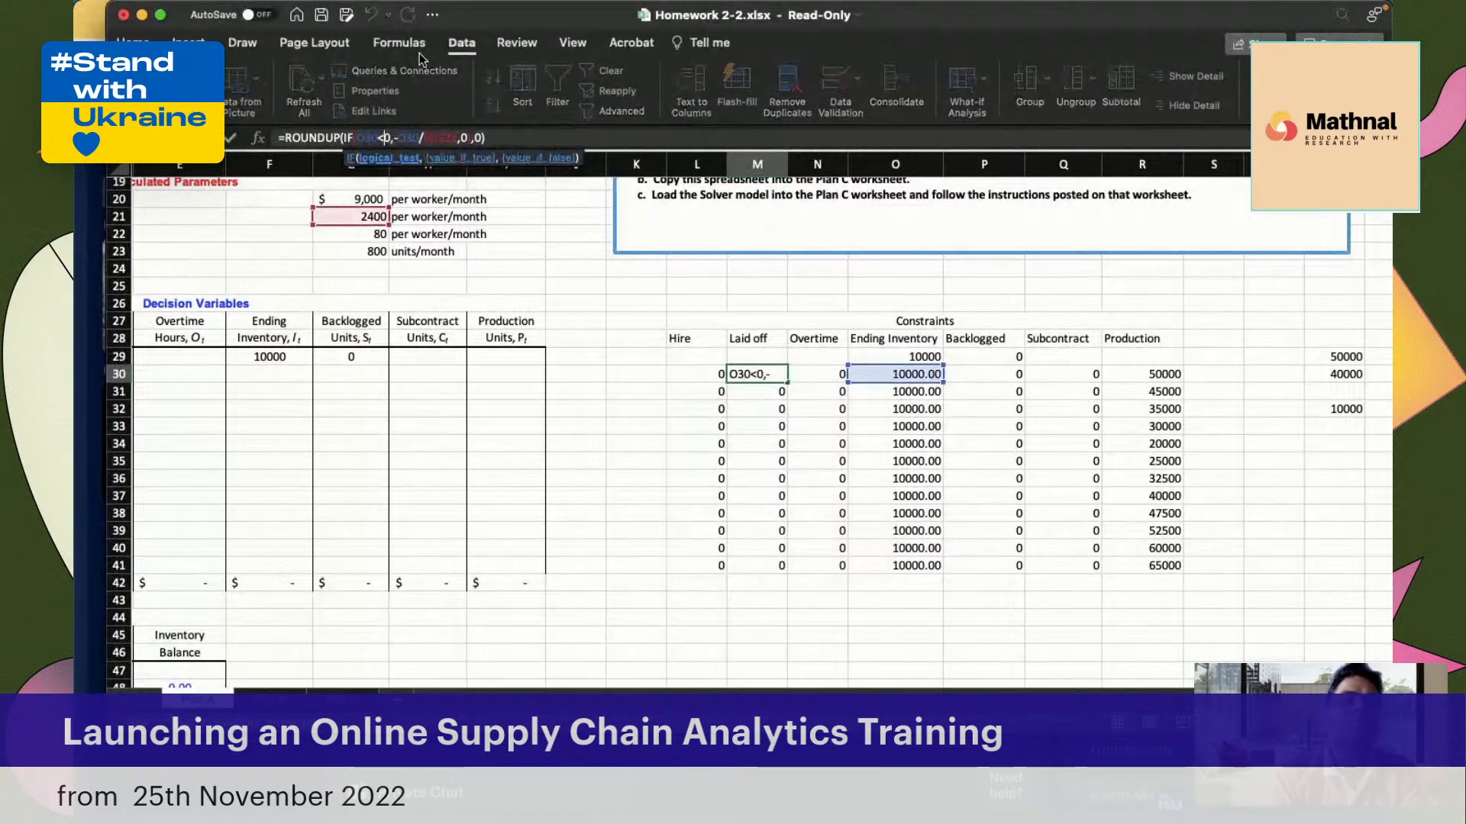
key("BackSpace")
type(">0")
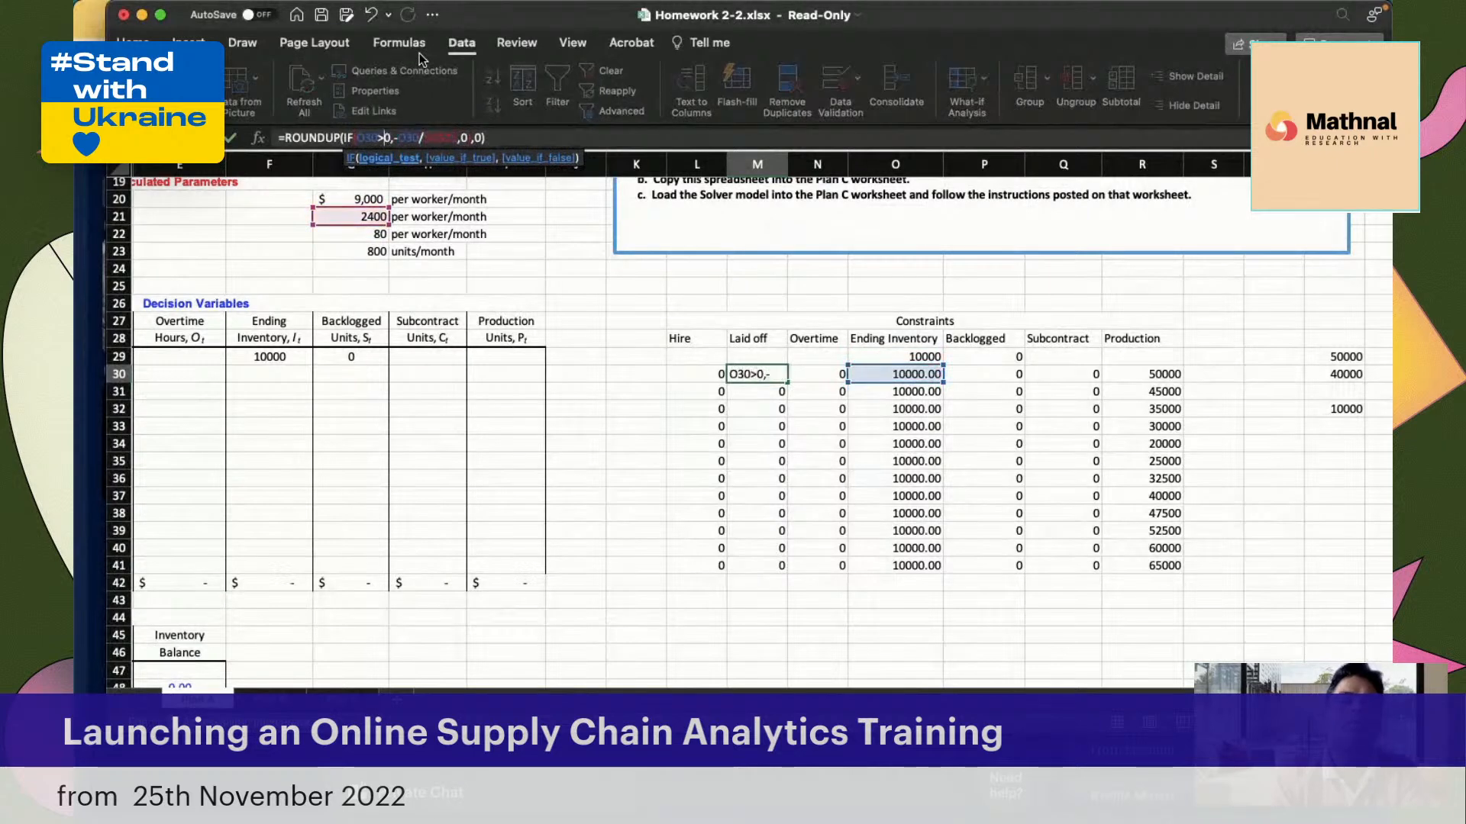
left_click(399, 138)
key("BackSpace")
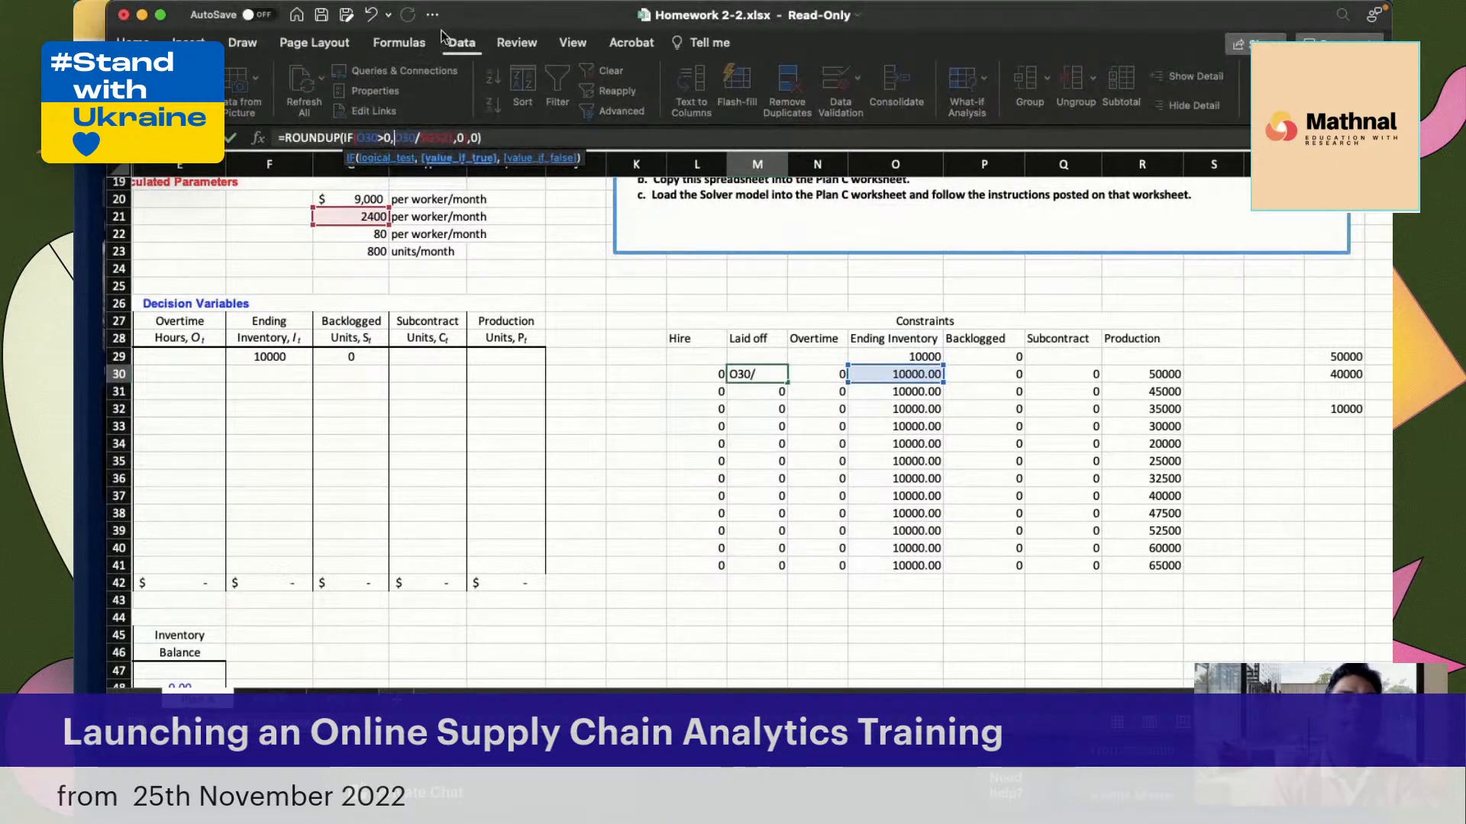
left_click(519, 139)
key("Return")
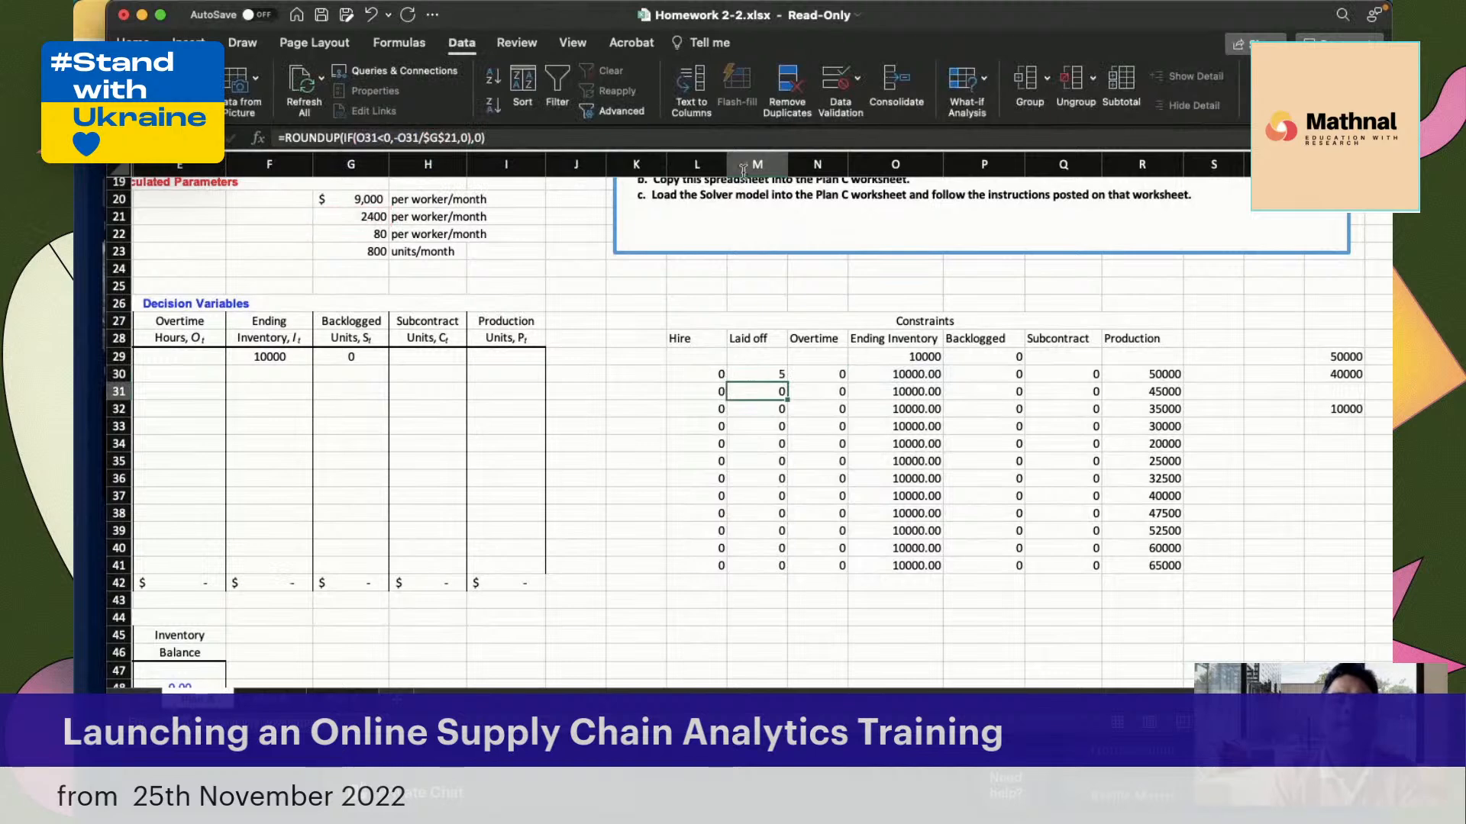
left_click_drag(789, 383, 773, 576)
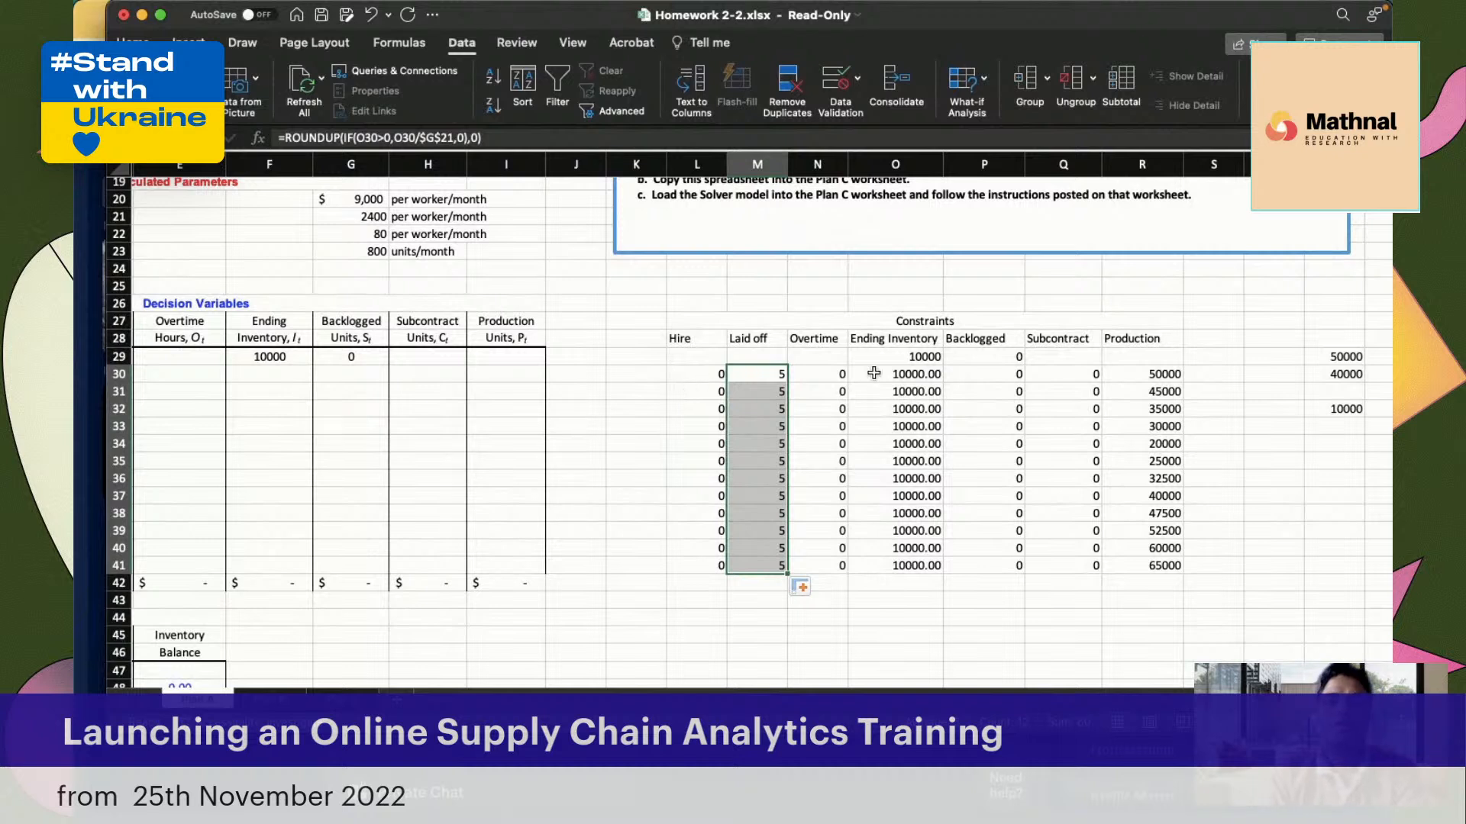
Make the false result of the January Hire formula in L30 negative, as -O30/$G$21, and copy the formula down to L41
left_click(697, 372)
key("shift+Down")
key("shift+Down")
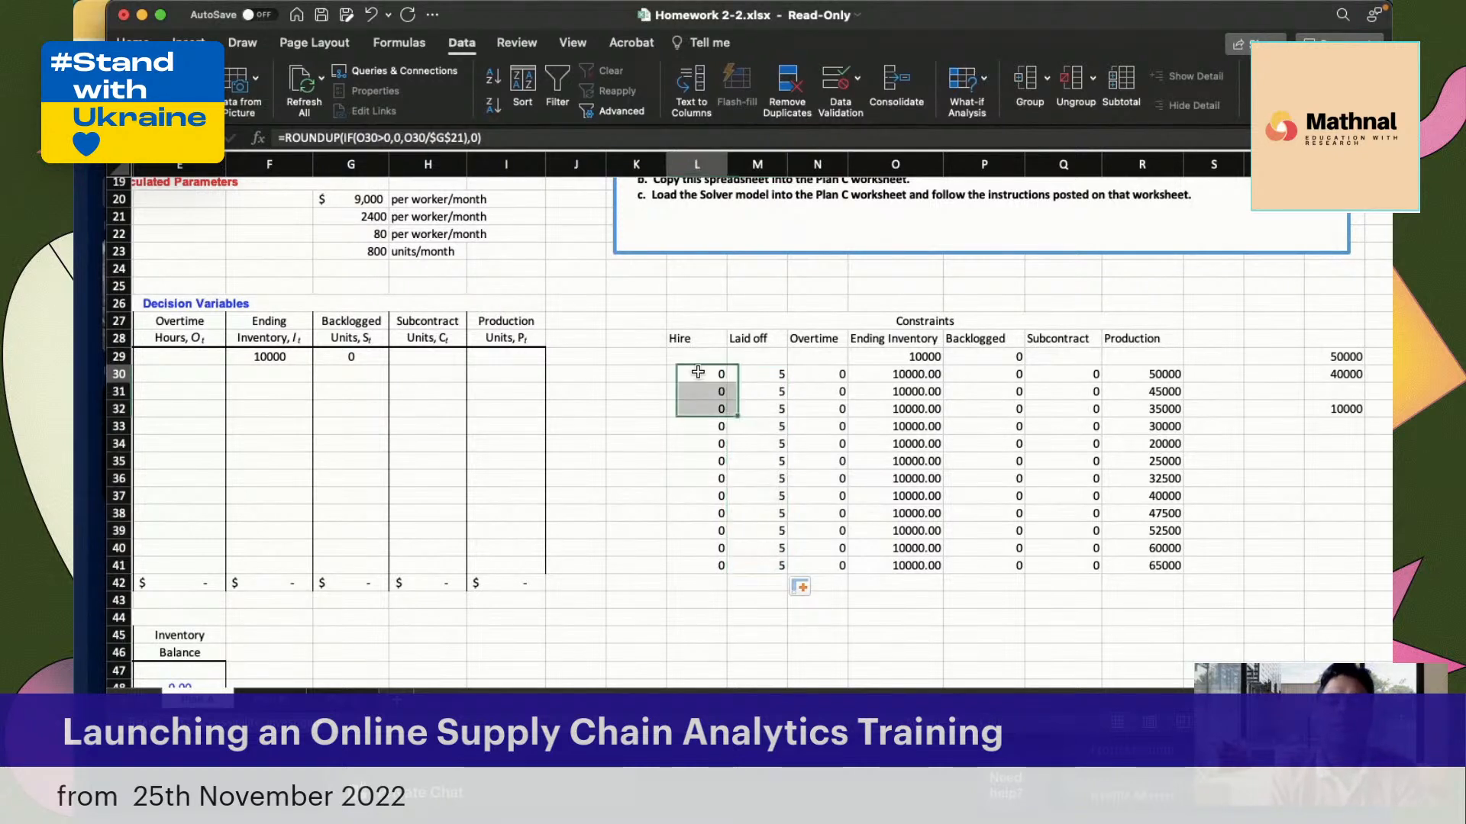
left_click(916, 373)
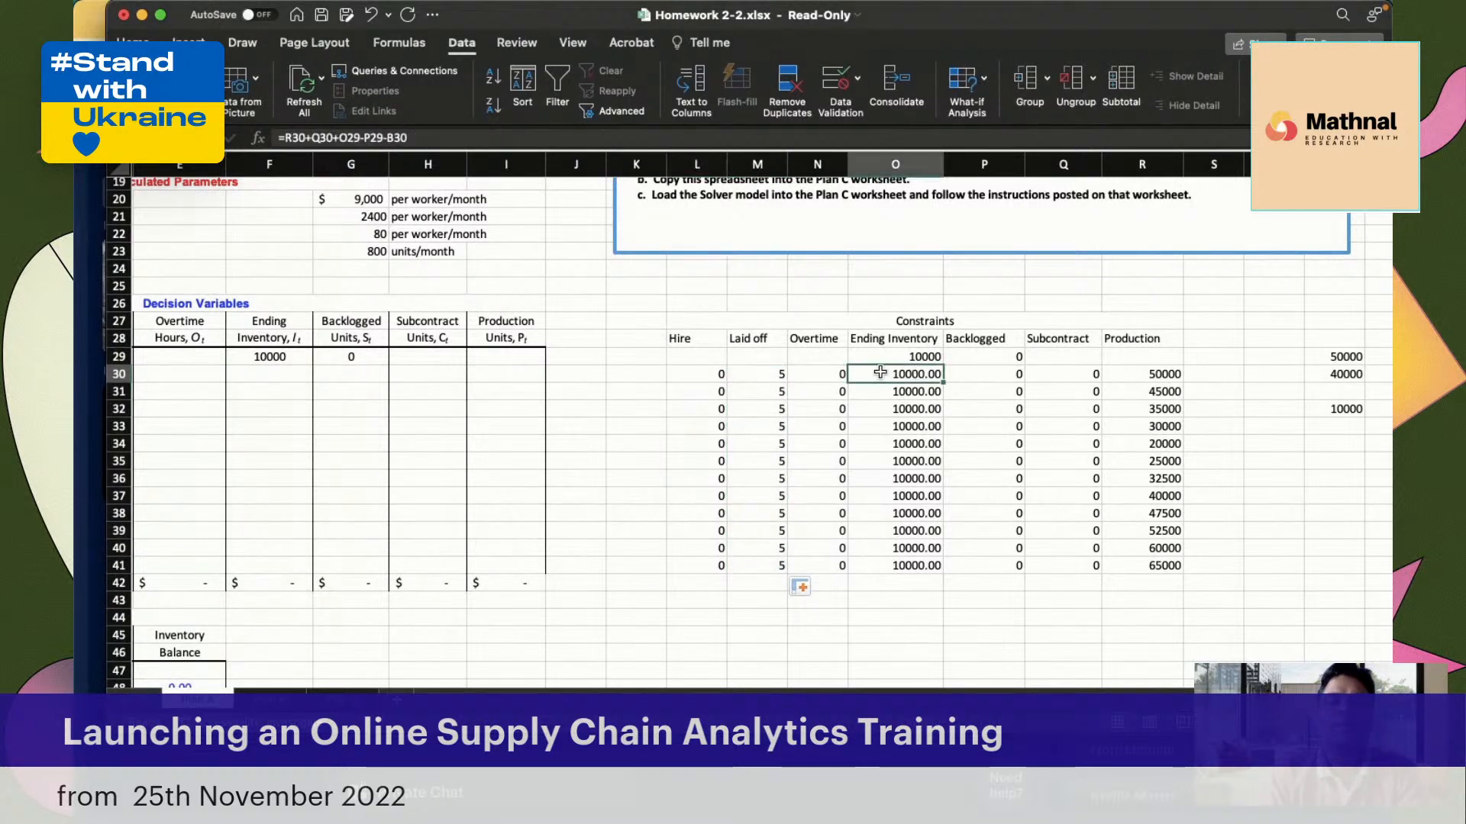
left_click(710, 372)
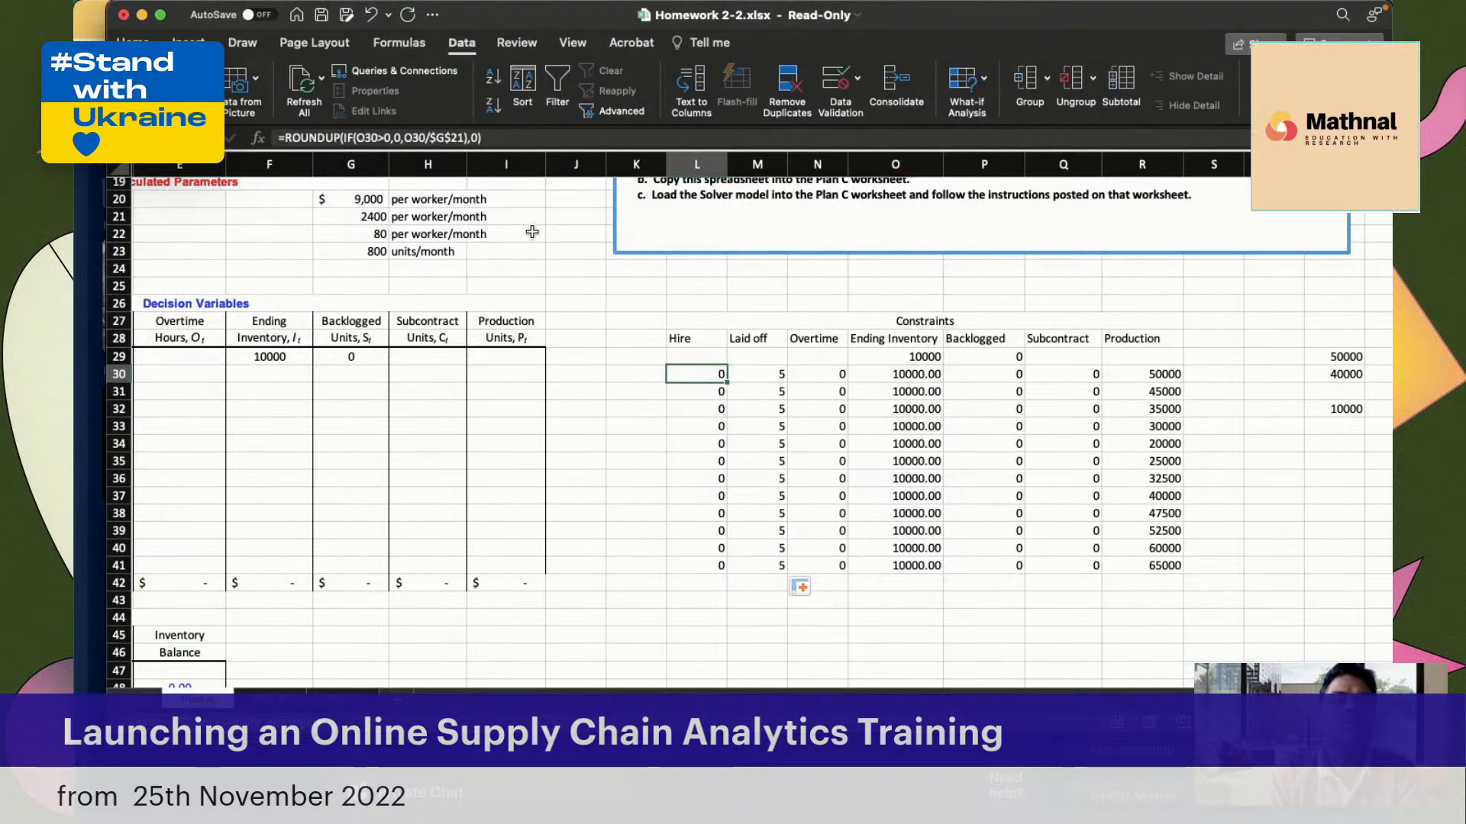
left_click(406, 136)
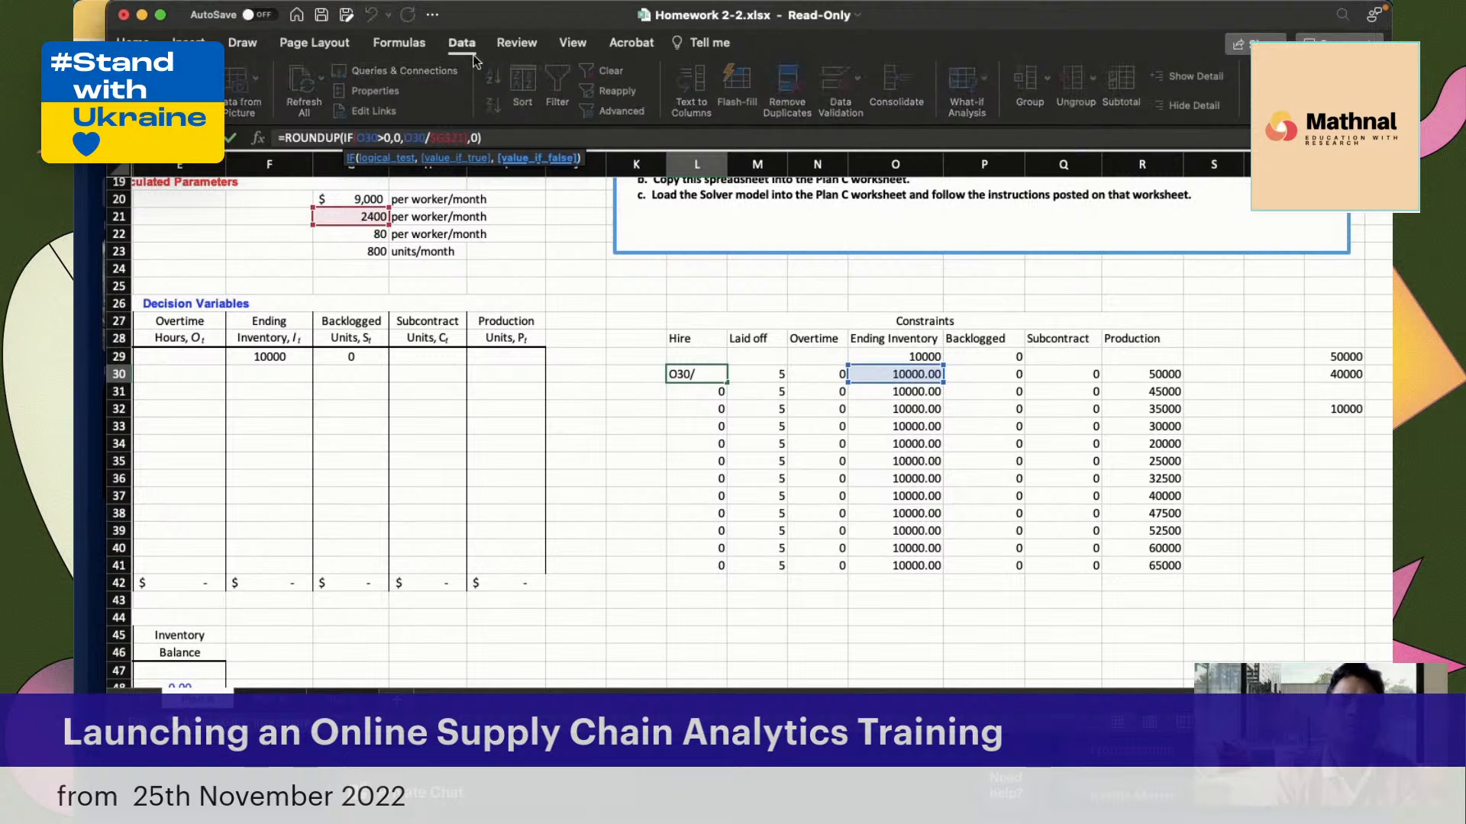
type("-")
key("Return")
left_click(714, 375)
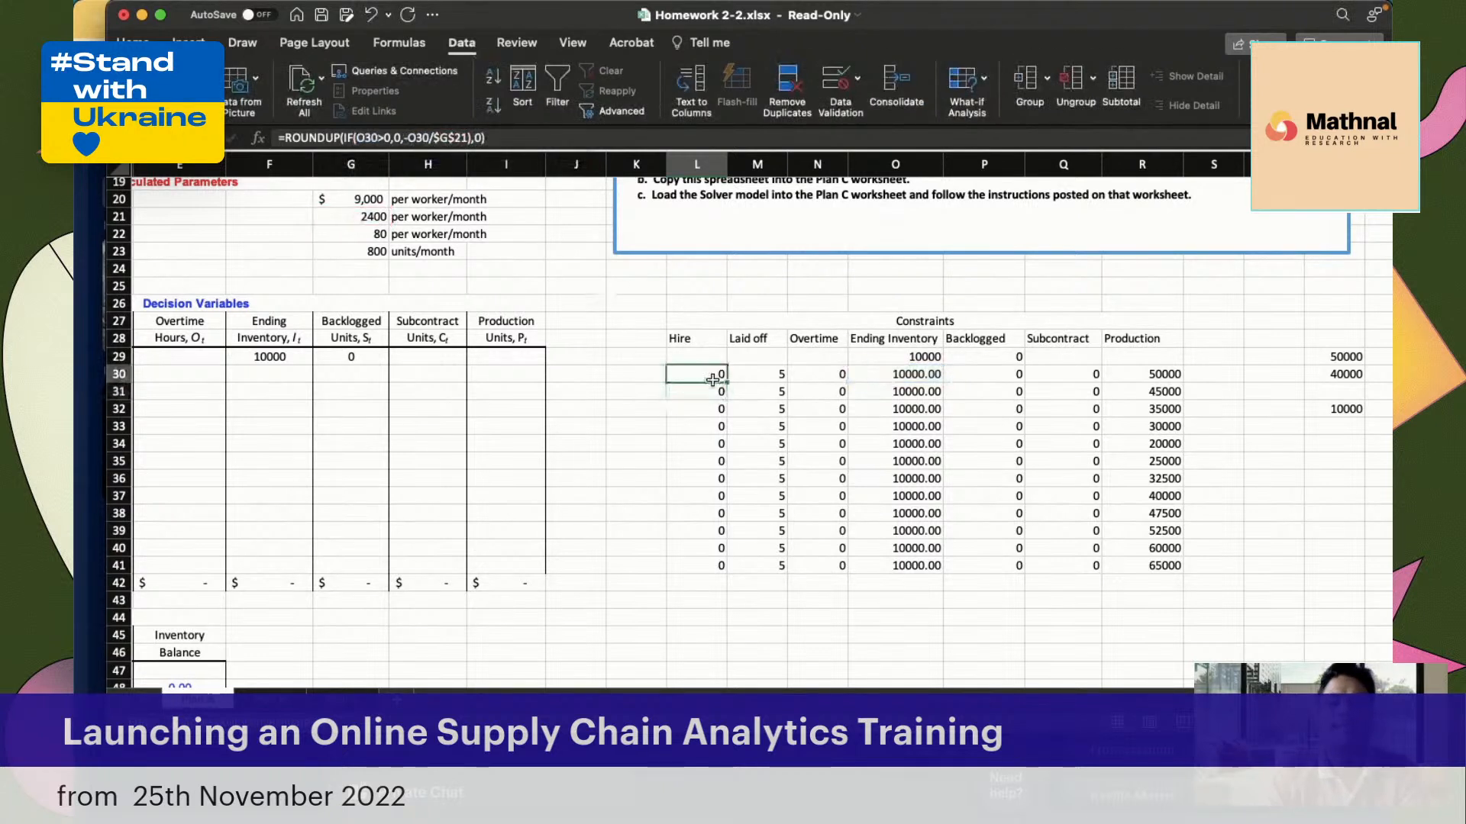
left_click_drag(727, 387, 719, 568)
Check the January Ending Inventory formula in O30 against the Hire formulas in L30, L32 and L35
left_click(917, 376)
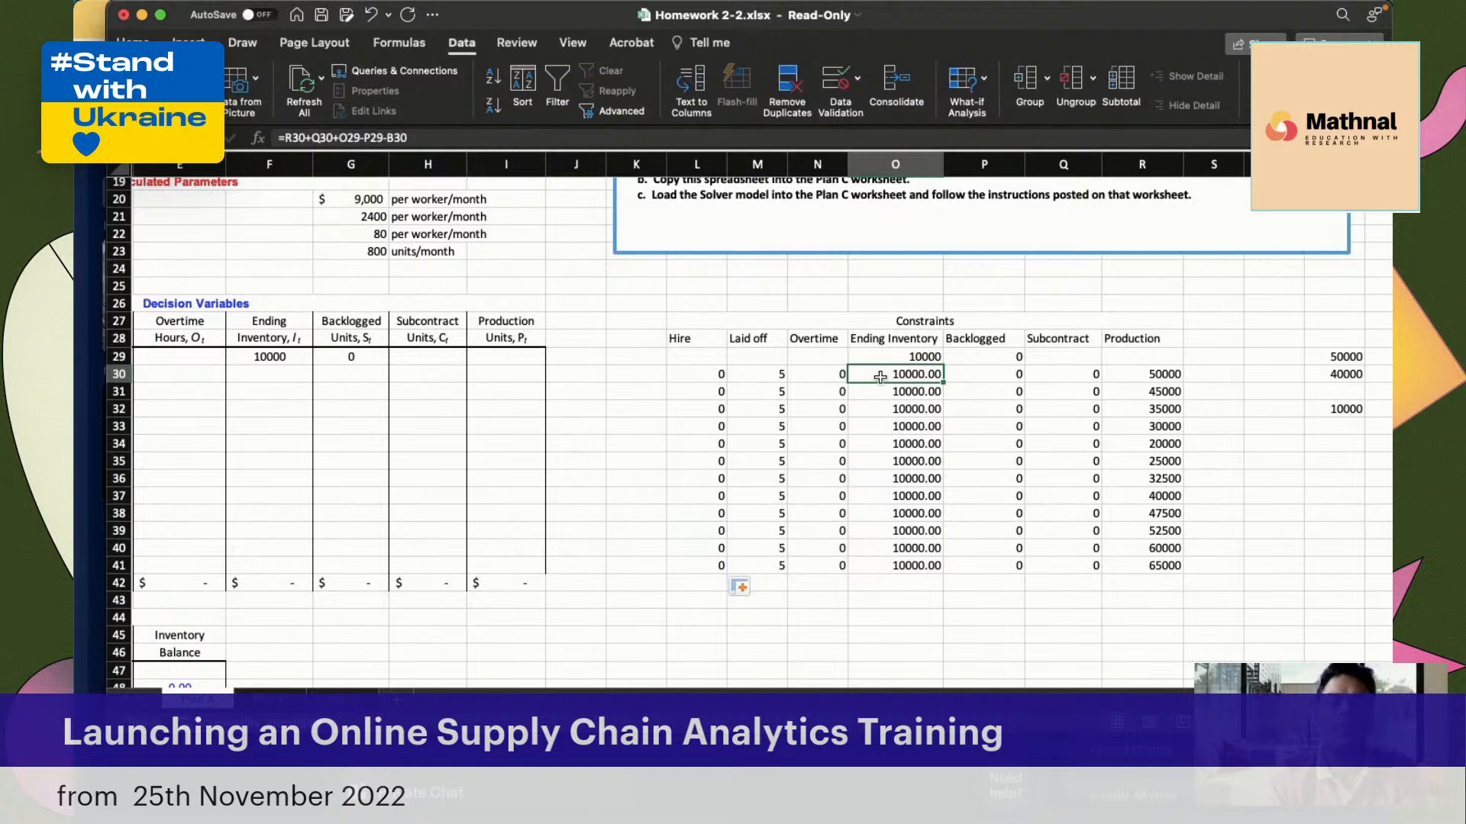
left_click(686, 374)
left_click(686, 408)
left_click(684, 469)
Look over the decision variables and monthly constraints, and open the Solver parameters for the model
scroll(687, 496, "down", 3)
scroll(688, 523, "left", 2)
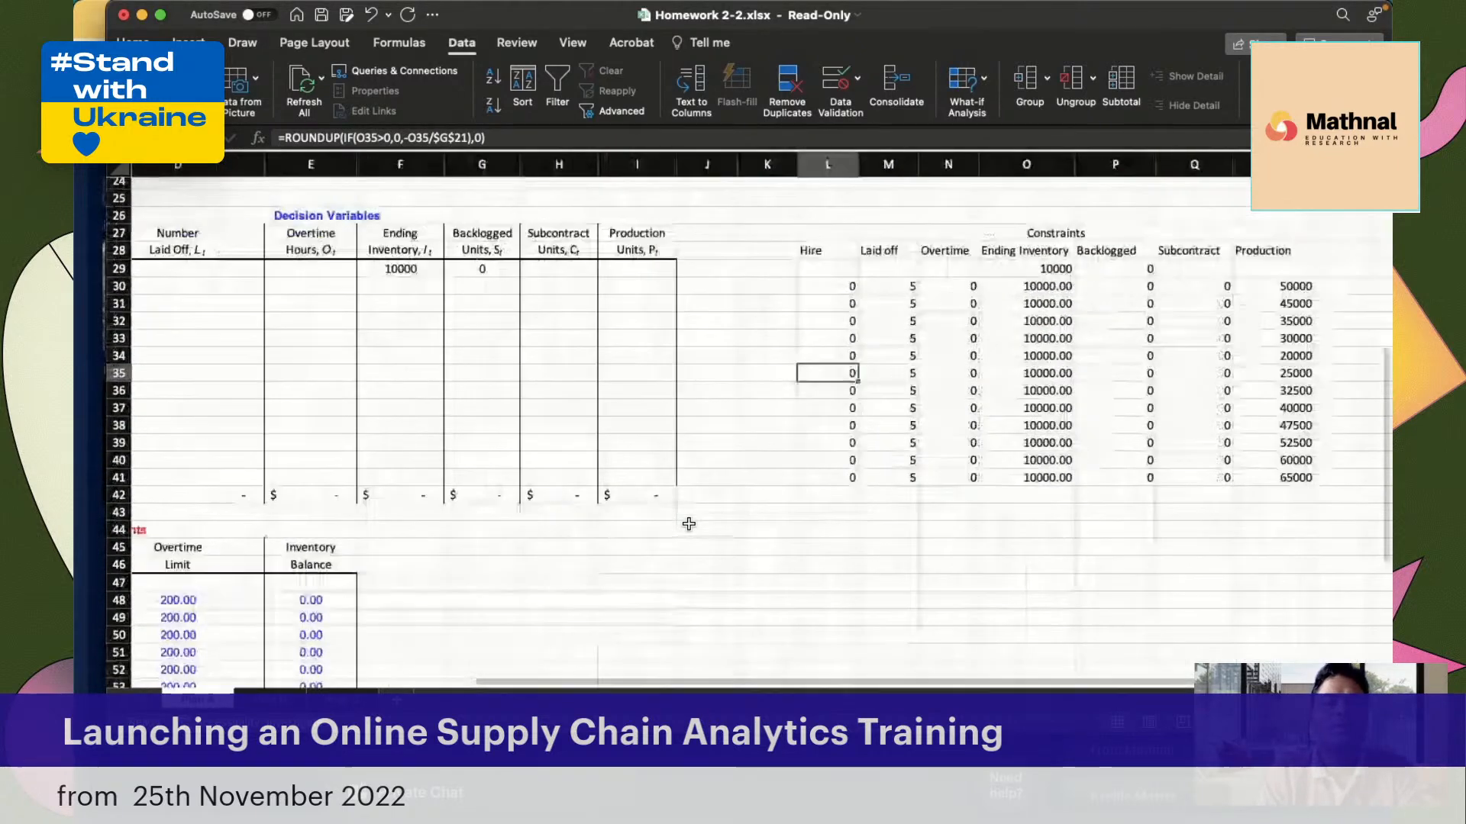
scroll(688, 524, "left", 3)
scroll(689, 523, "down", 2)
scroll(688, 523, "up", 3)
scroll(688, 523, "right", 1)
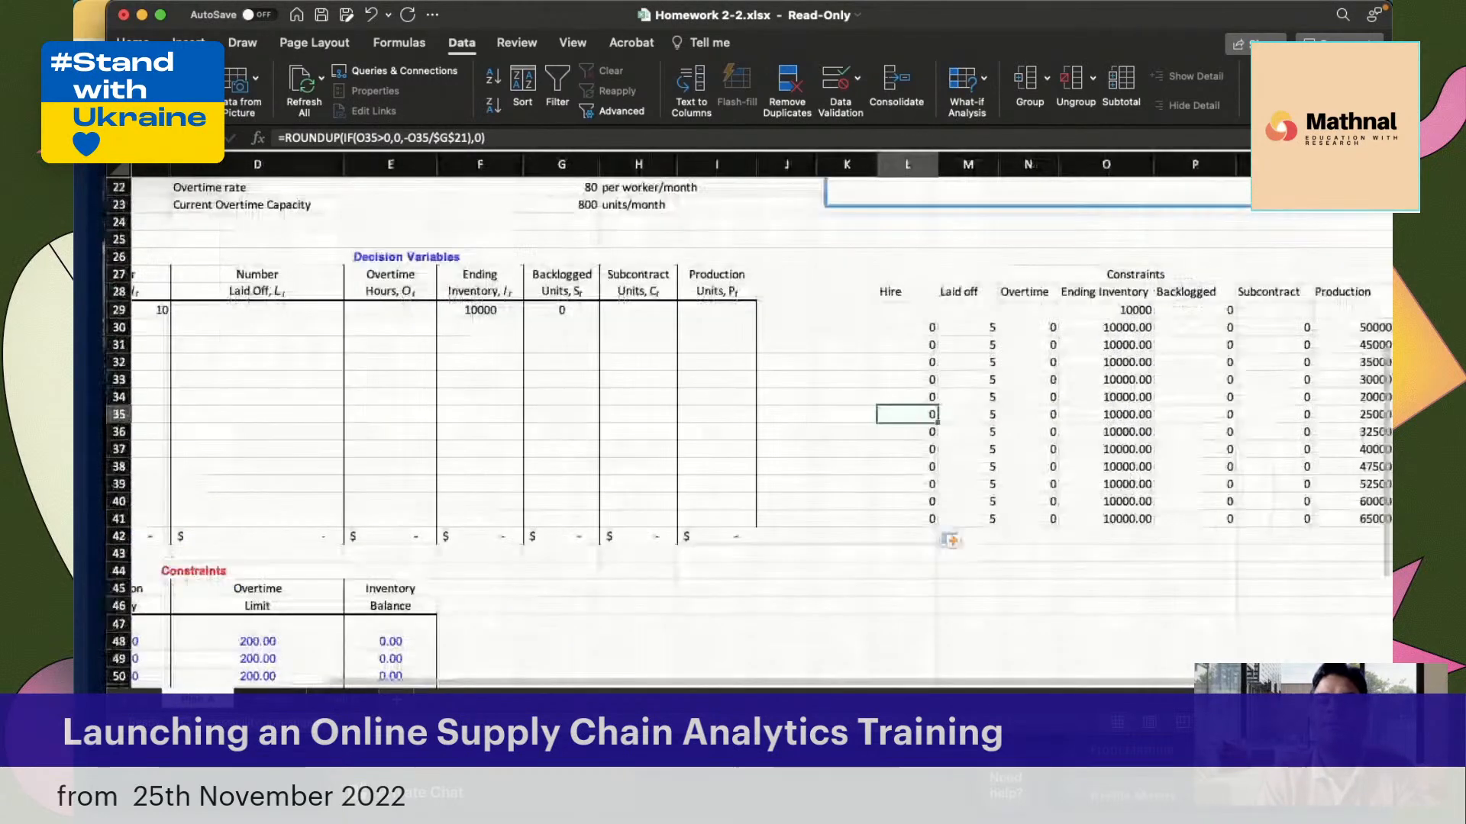
left_click(1290, 92)
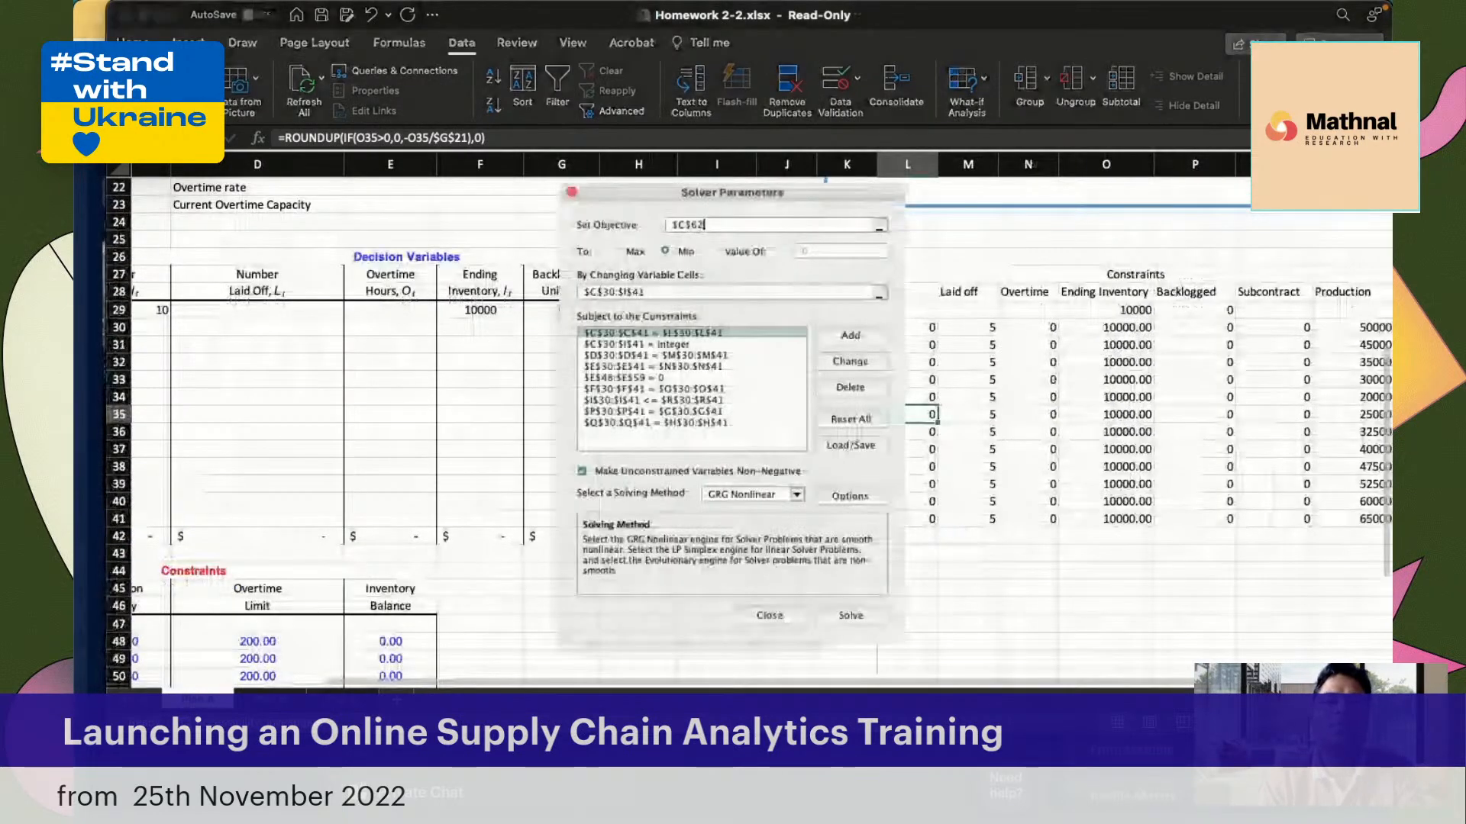
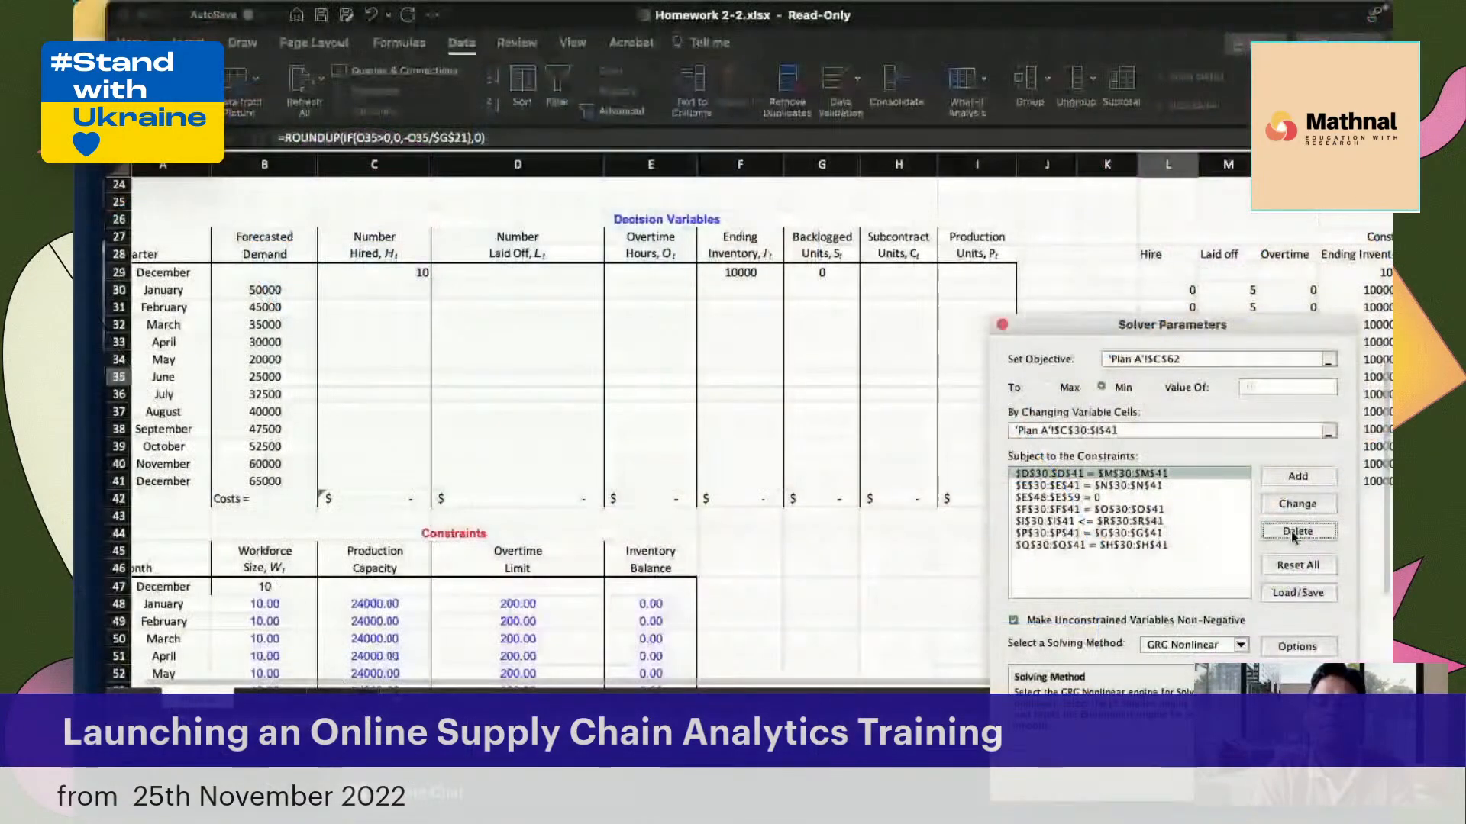
Delete all existing constraints from the Solver model
left_click(1298, 531)
left_click(1298, 531)
left_click(1298, 531)
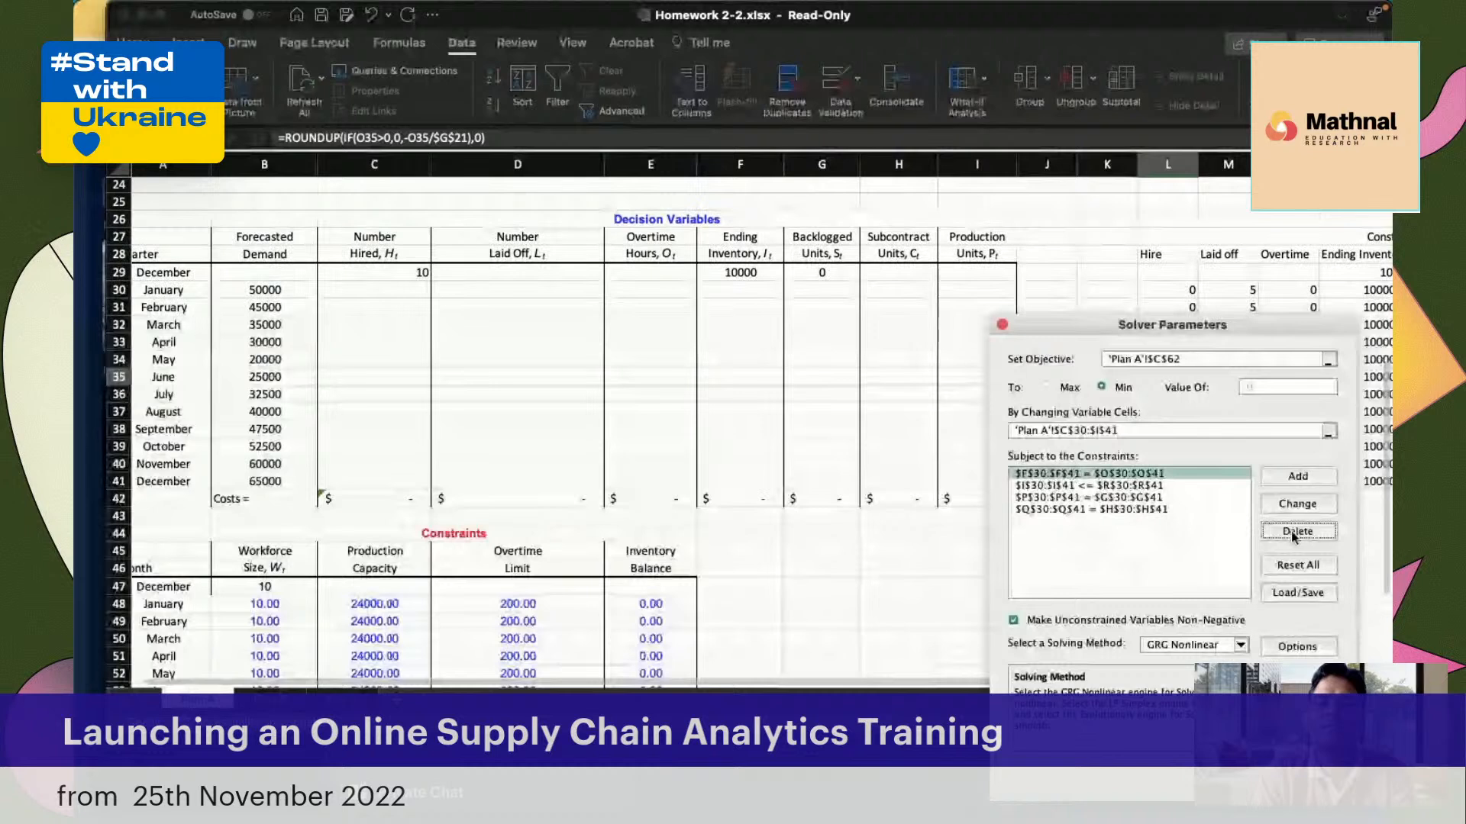
left_click(1298, 531)
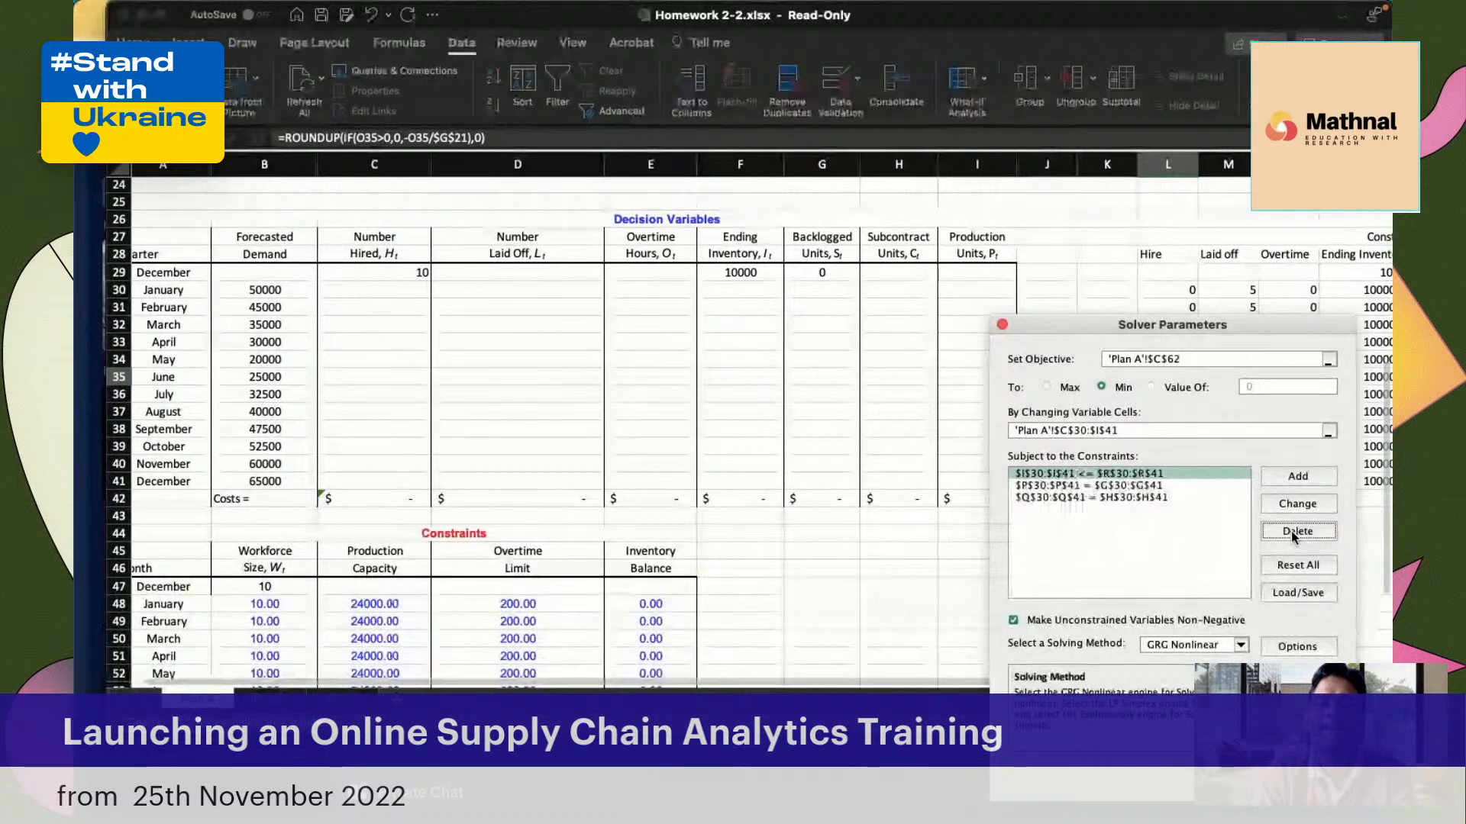
left_click(1292, 533)
left_click(1292, 533)
left_click(1291, 533)
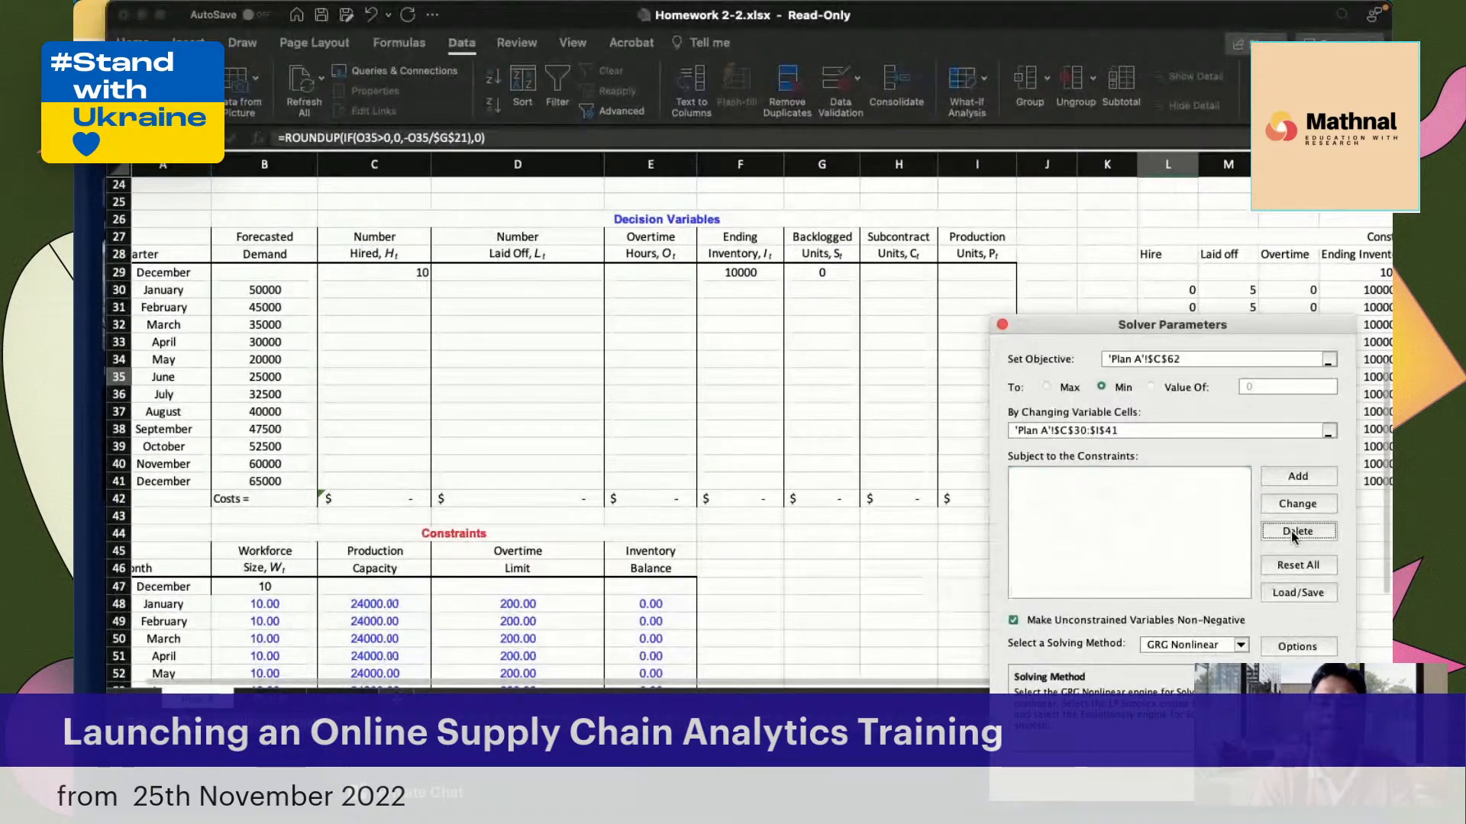
Add a Solver constraint setting the Inventory Balance cells E48:E59 equal to 0
left_click(1304, 475)
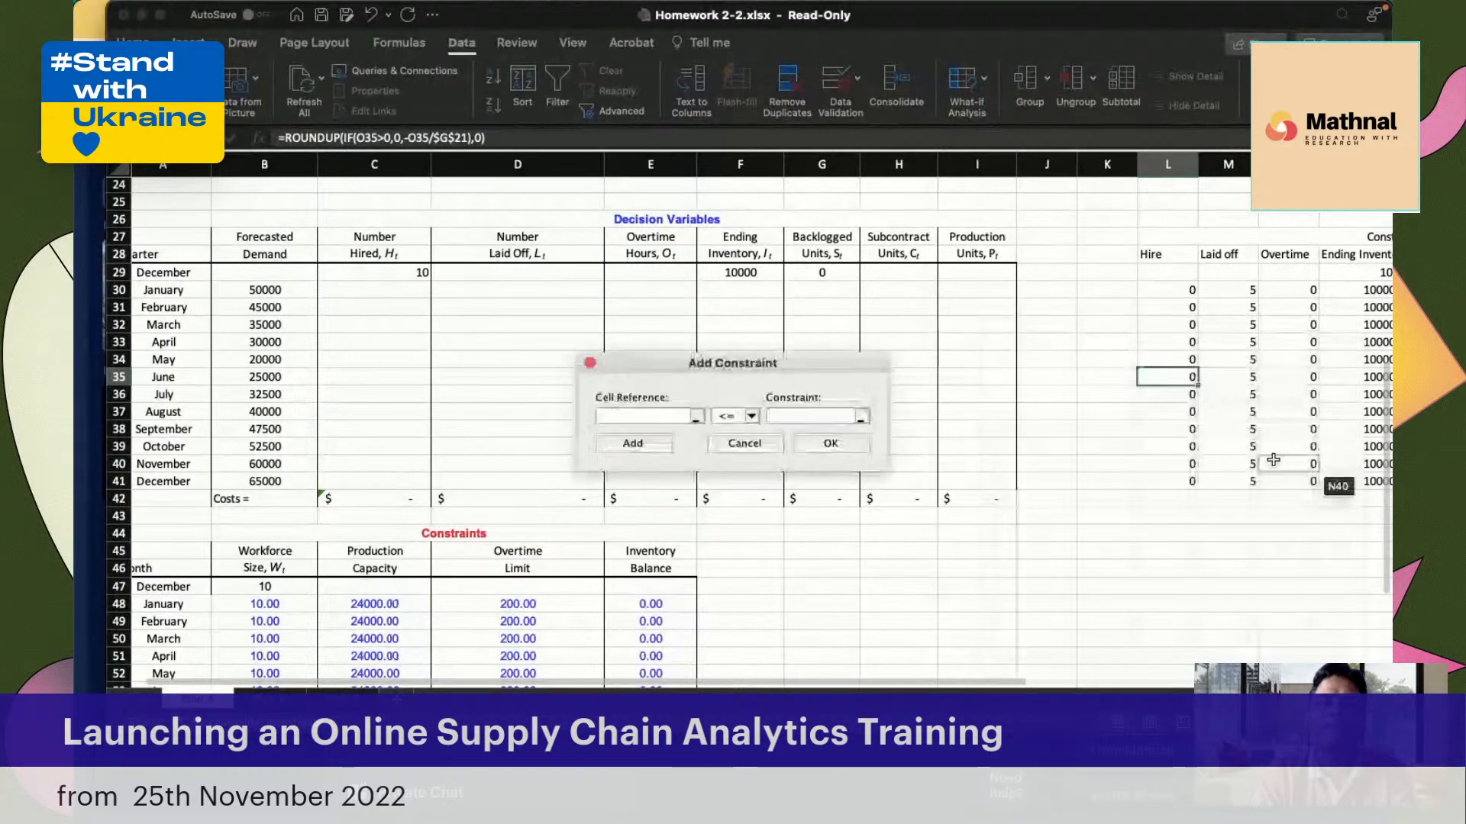
left_click_drag(749, 368, 923, 345)
scroll(672, 497, "down", 4)
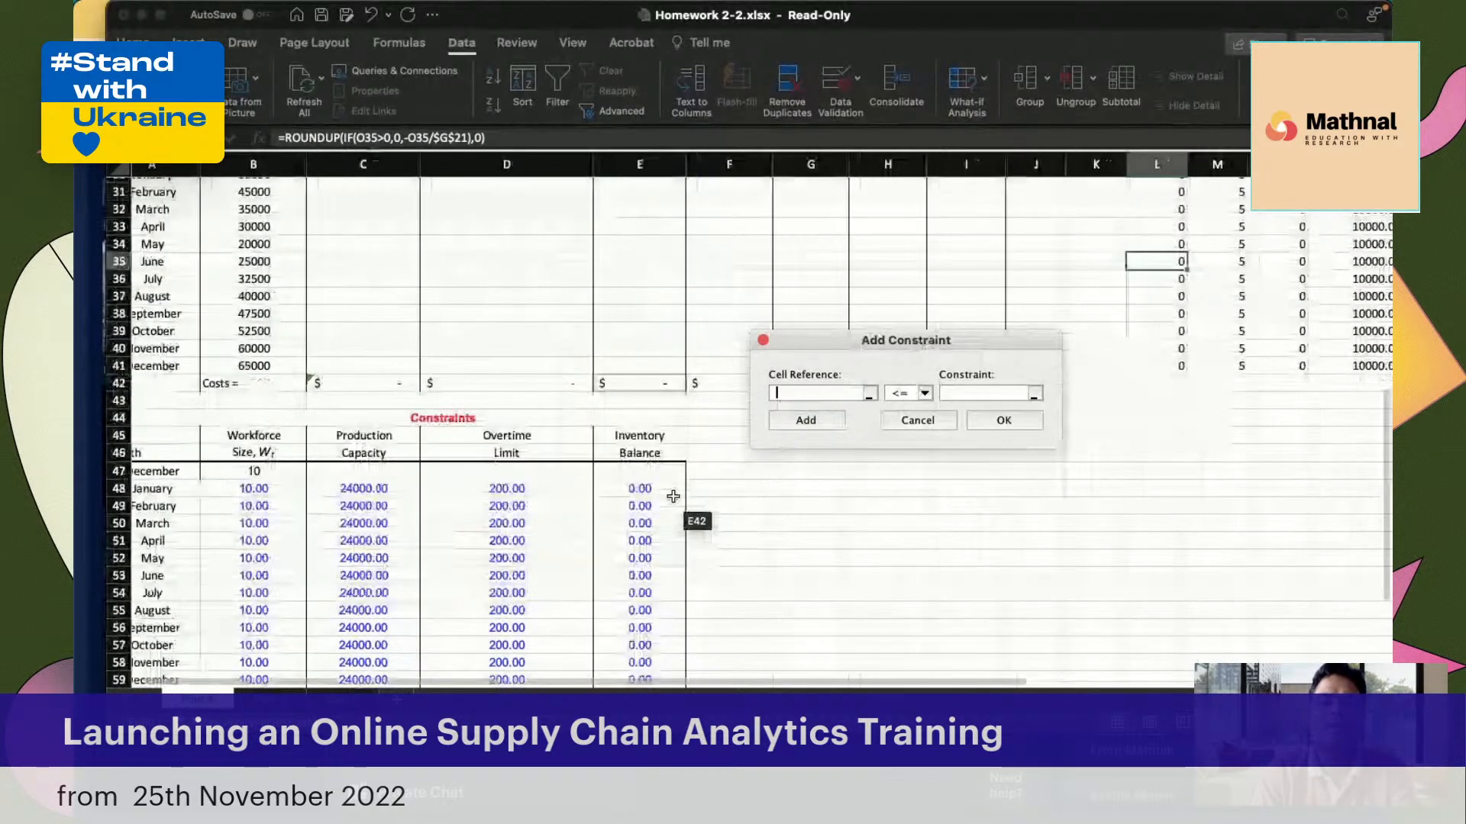
left_click_drag(673, 497, 649, 586)
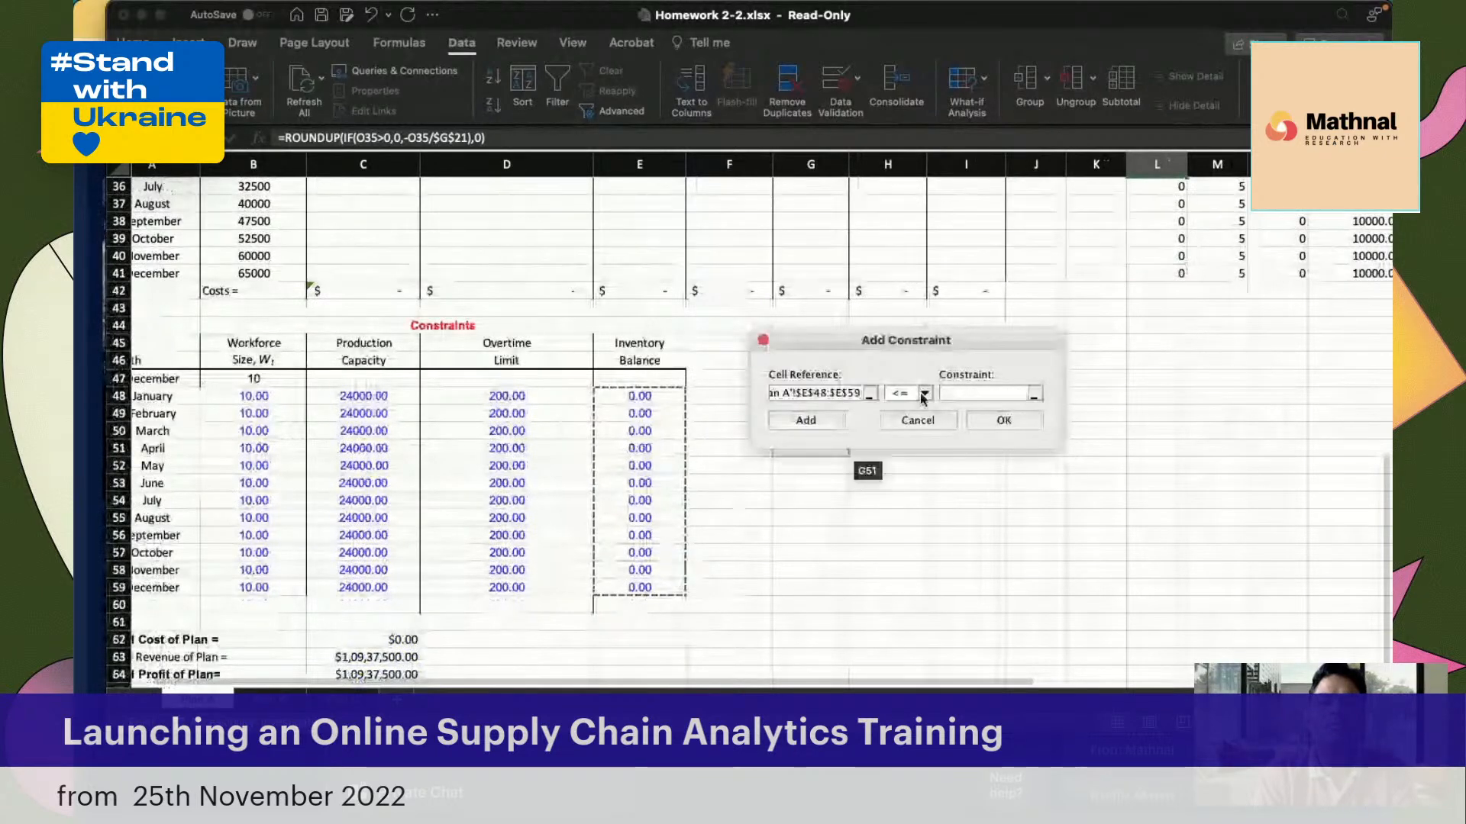
left_click(922, 397)
left_click(900, 426)
left_click(960, 392)
type("0")
left_click(806, 420)
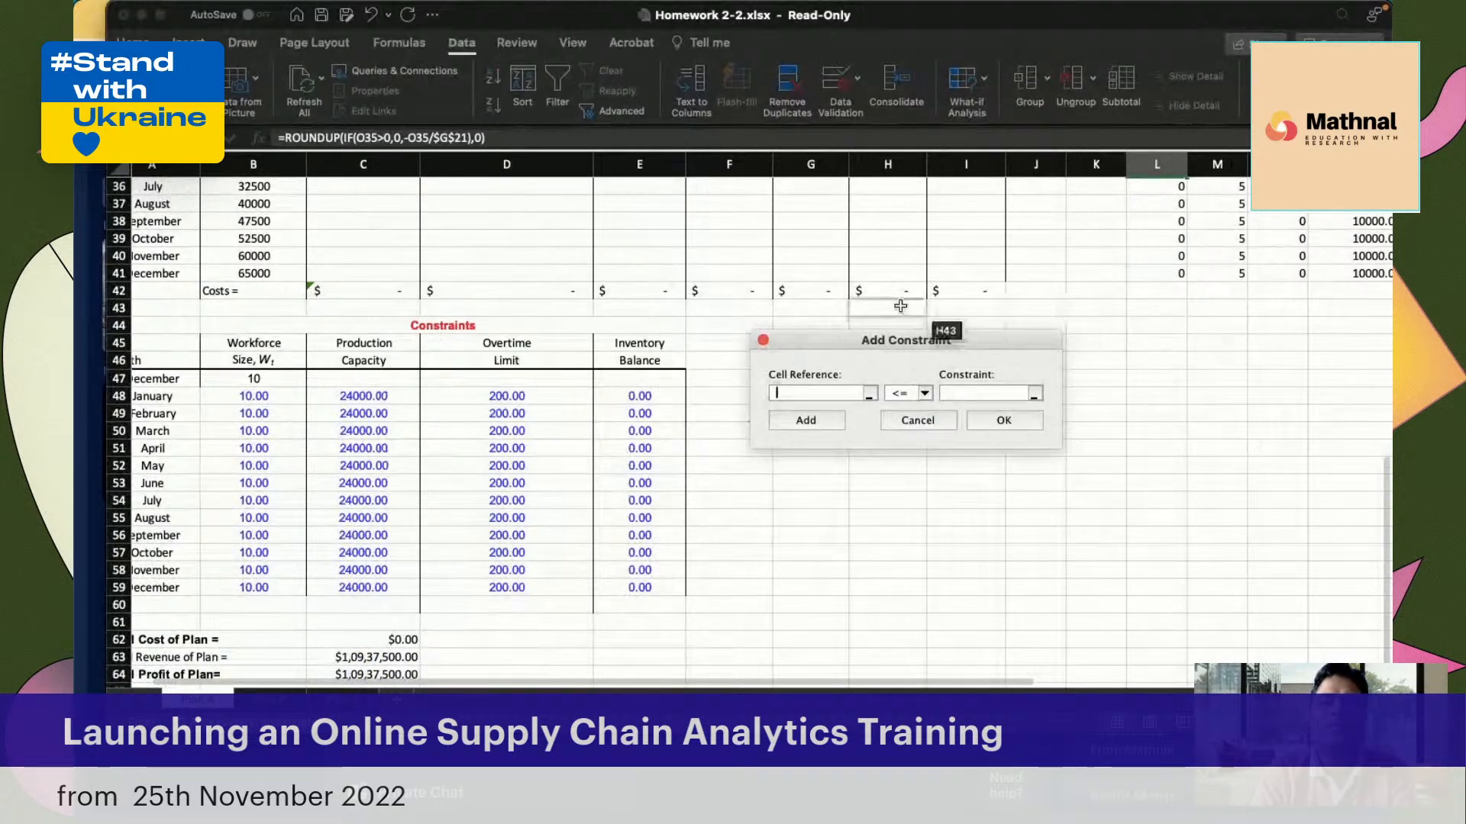
Add a Solver constraint setting the December Ending Inventory in O41 equal to 10000
left_click_drag(870, 342, 931, 435)
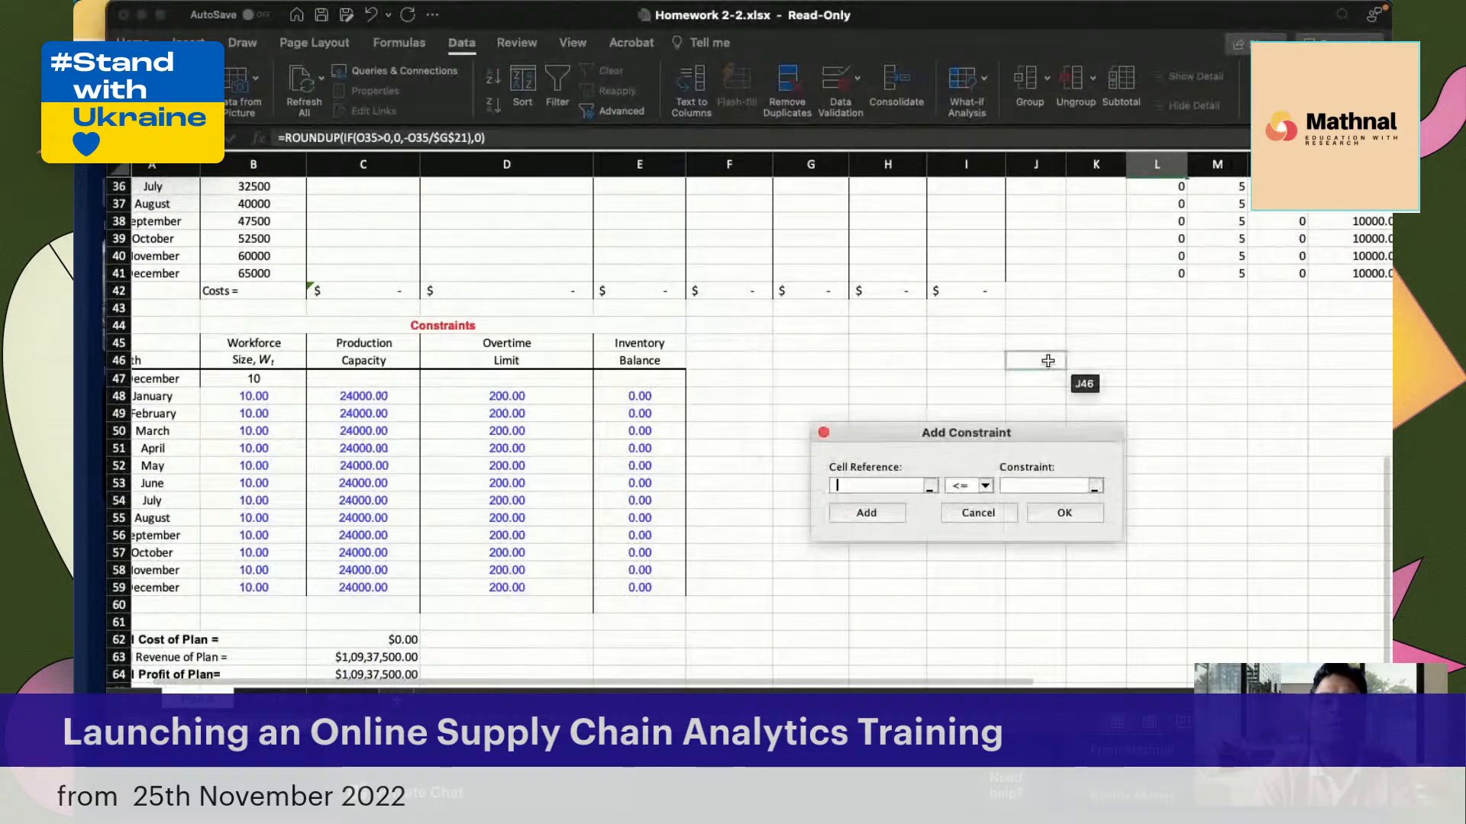
scroll(1047, 360, "right", 10)
scroll(1048, 361, "up", 8)
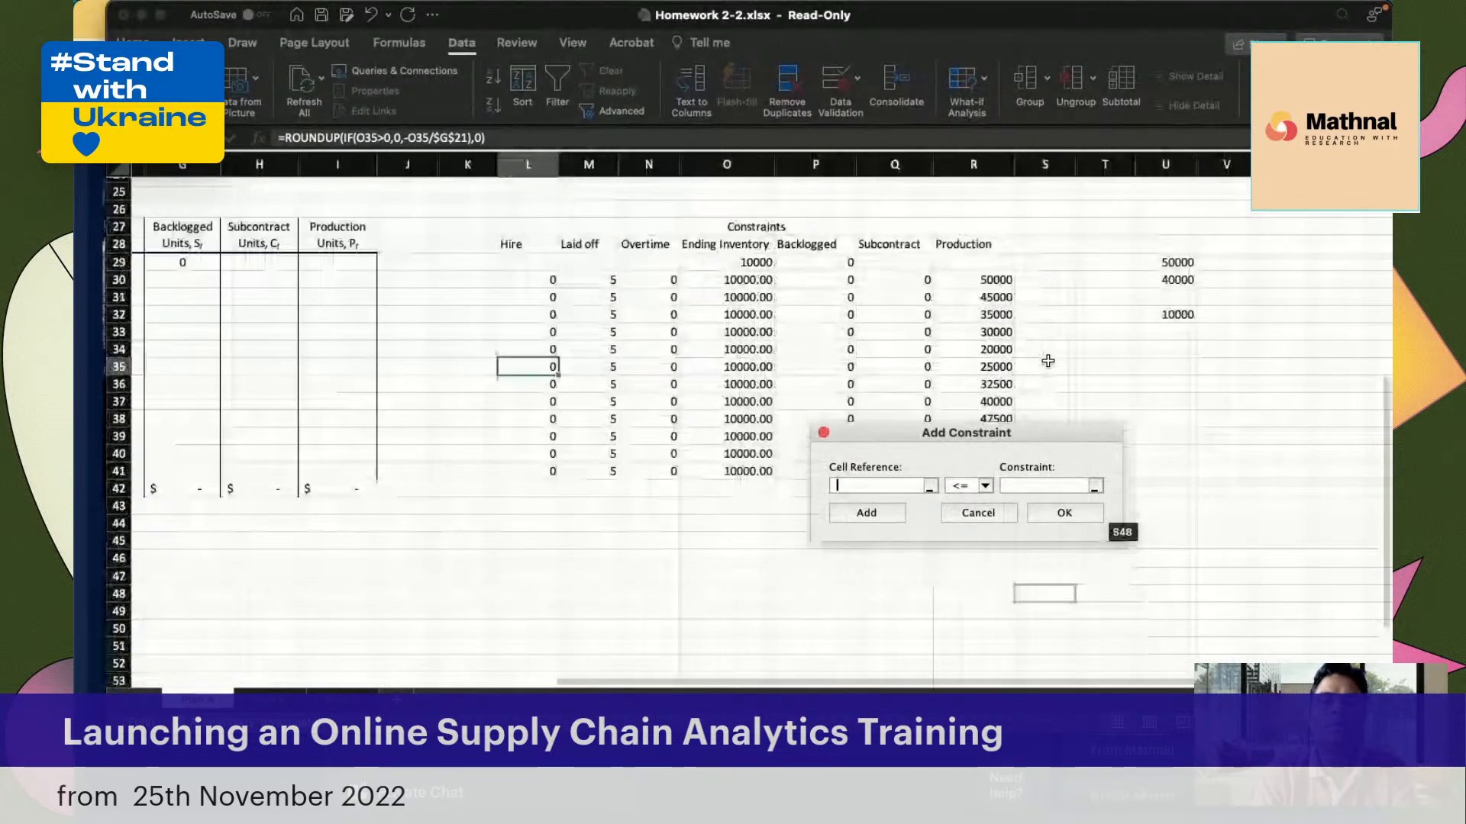
scroll(1047, 361, "down", 4)
left_click(686, 392)
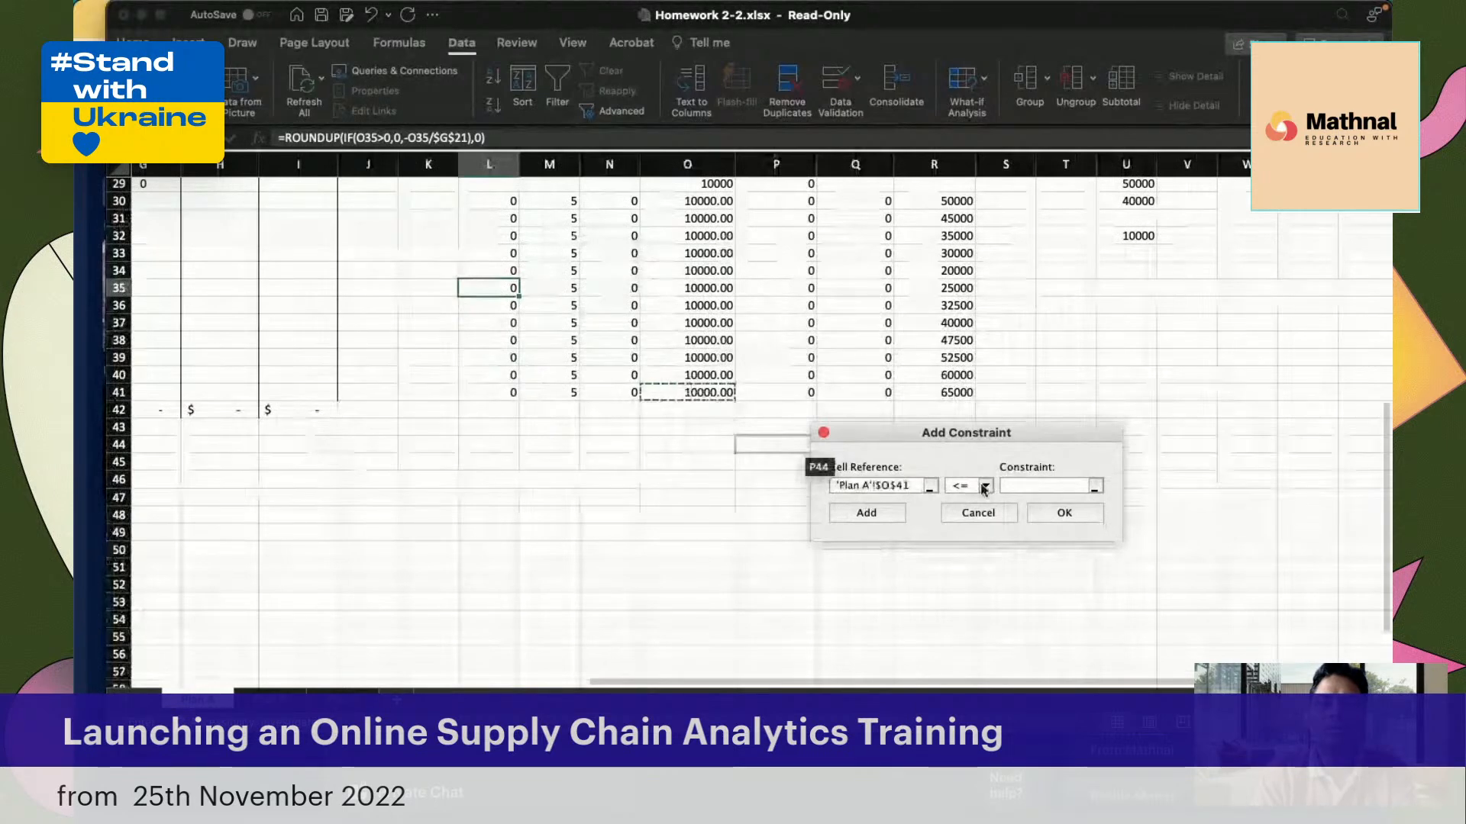
left_click(985, 487)
left_click(963, 524)
left_click(1028, 484)
type("10000")
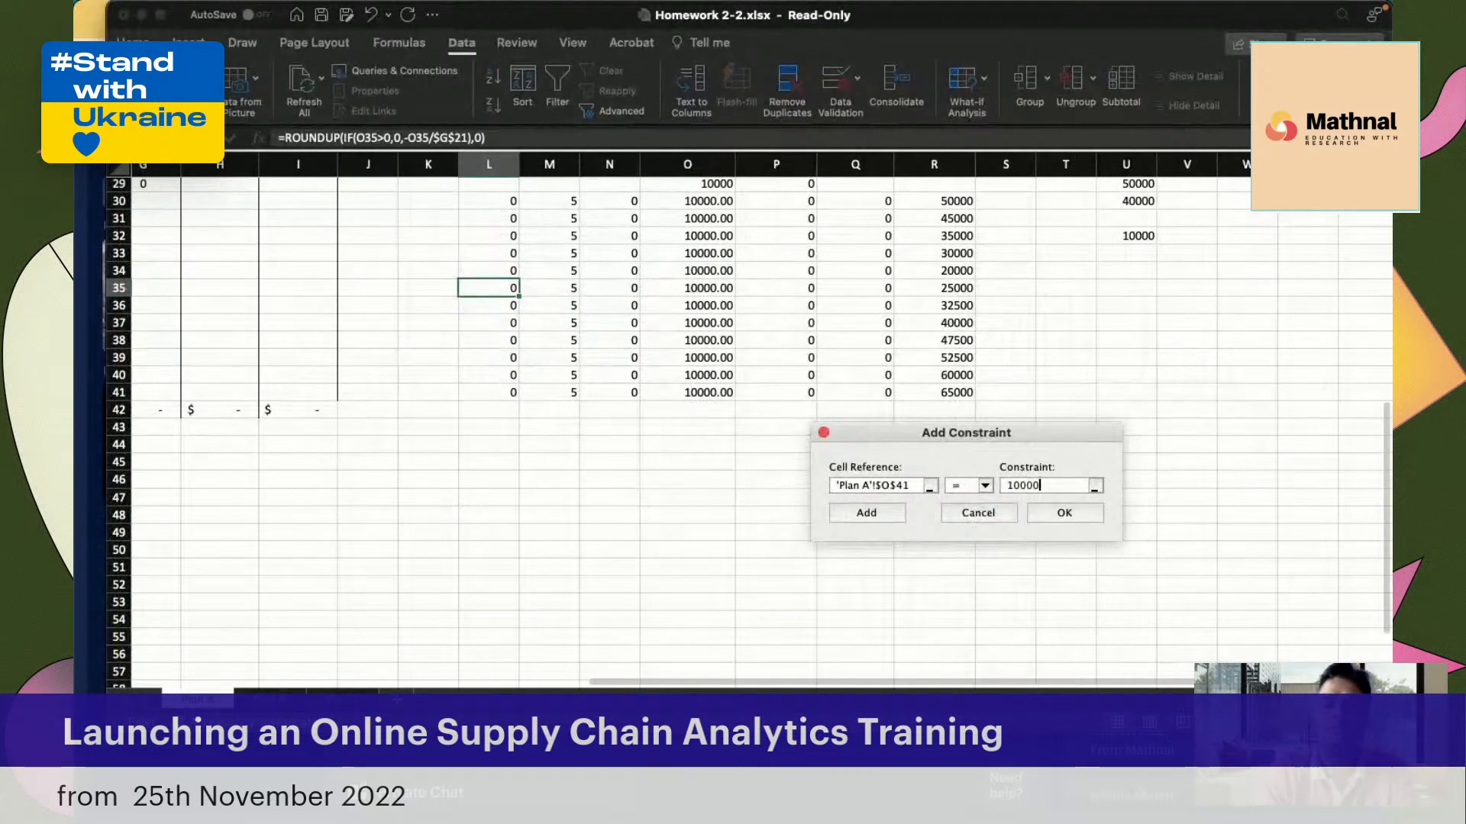
left_click(875, 516)
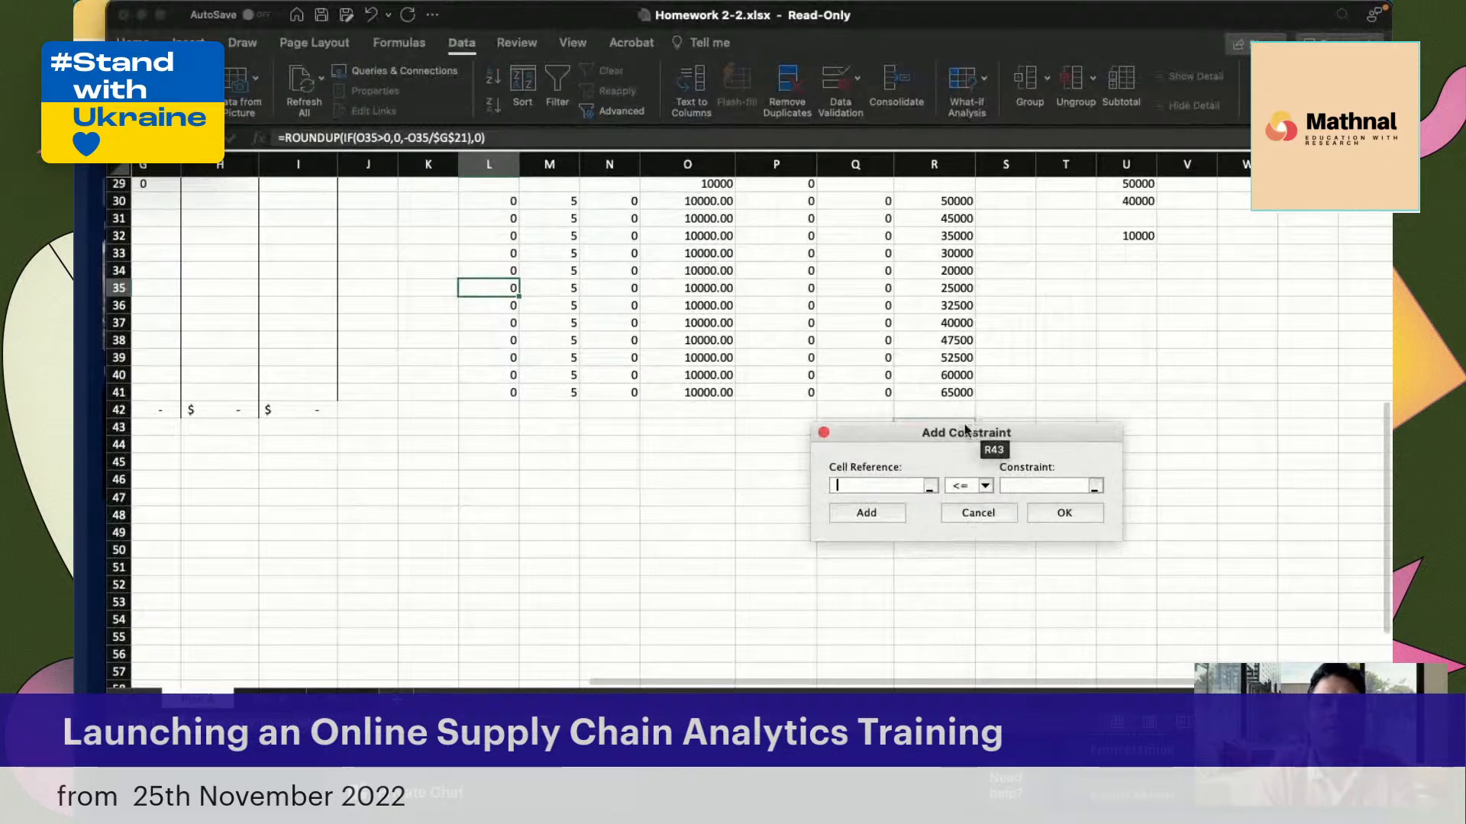
Add a Solver constraint setting the Backlogged and Subcontract cells P30:Q41 equal to 0
left_click_drag(964, 426, 1010, 465)
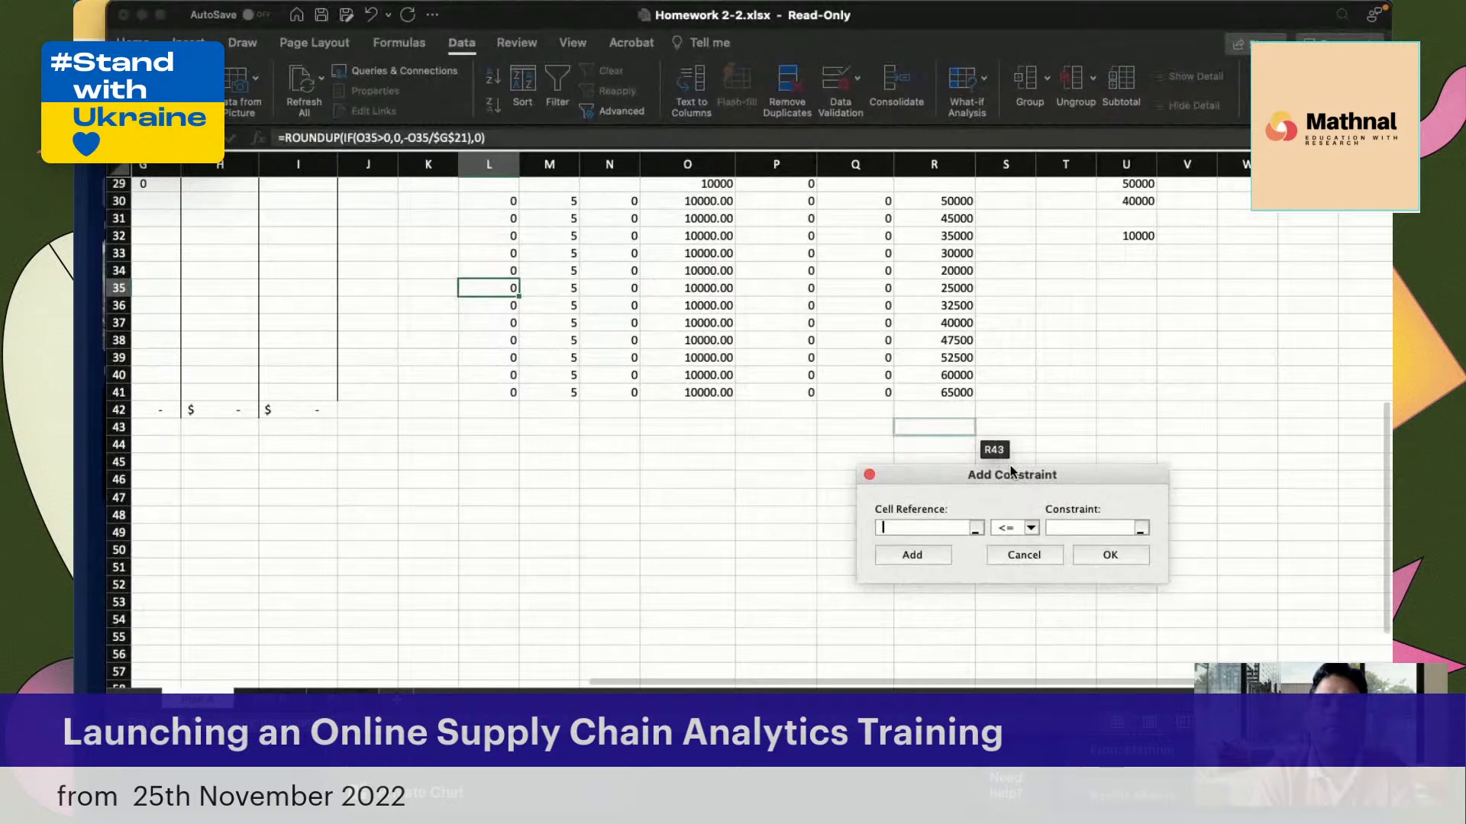
scroll(683, 470, "up", 2)
scroll(683, 471, "right", 2)
scroll(683, 471, "up", 2)
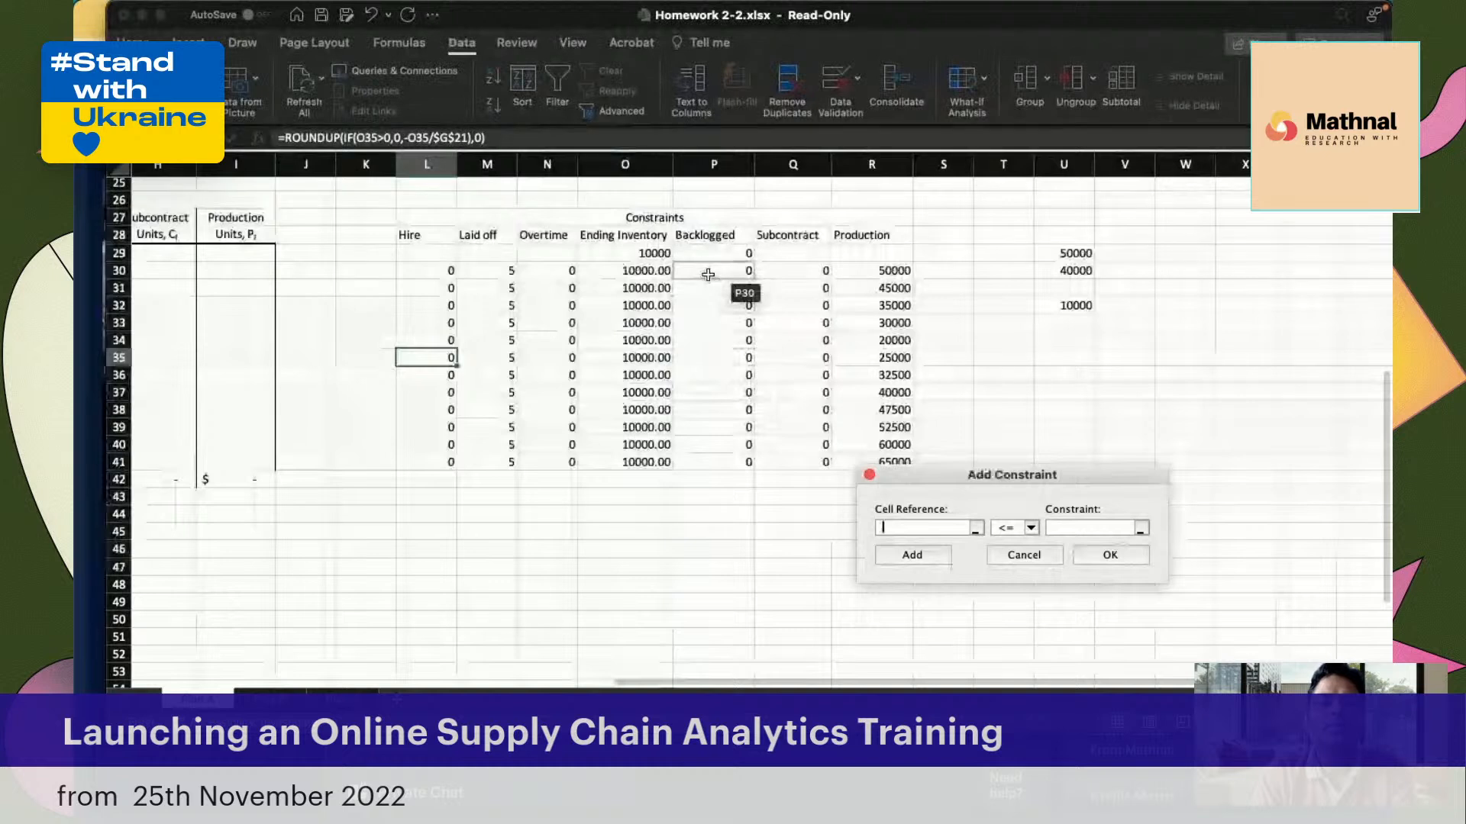
left_click_drag(707, 274, 797, 466)
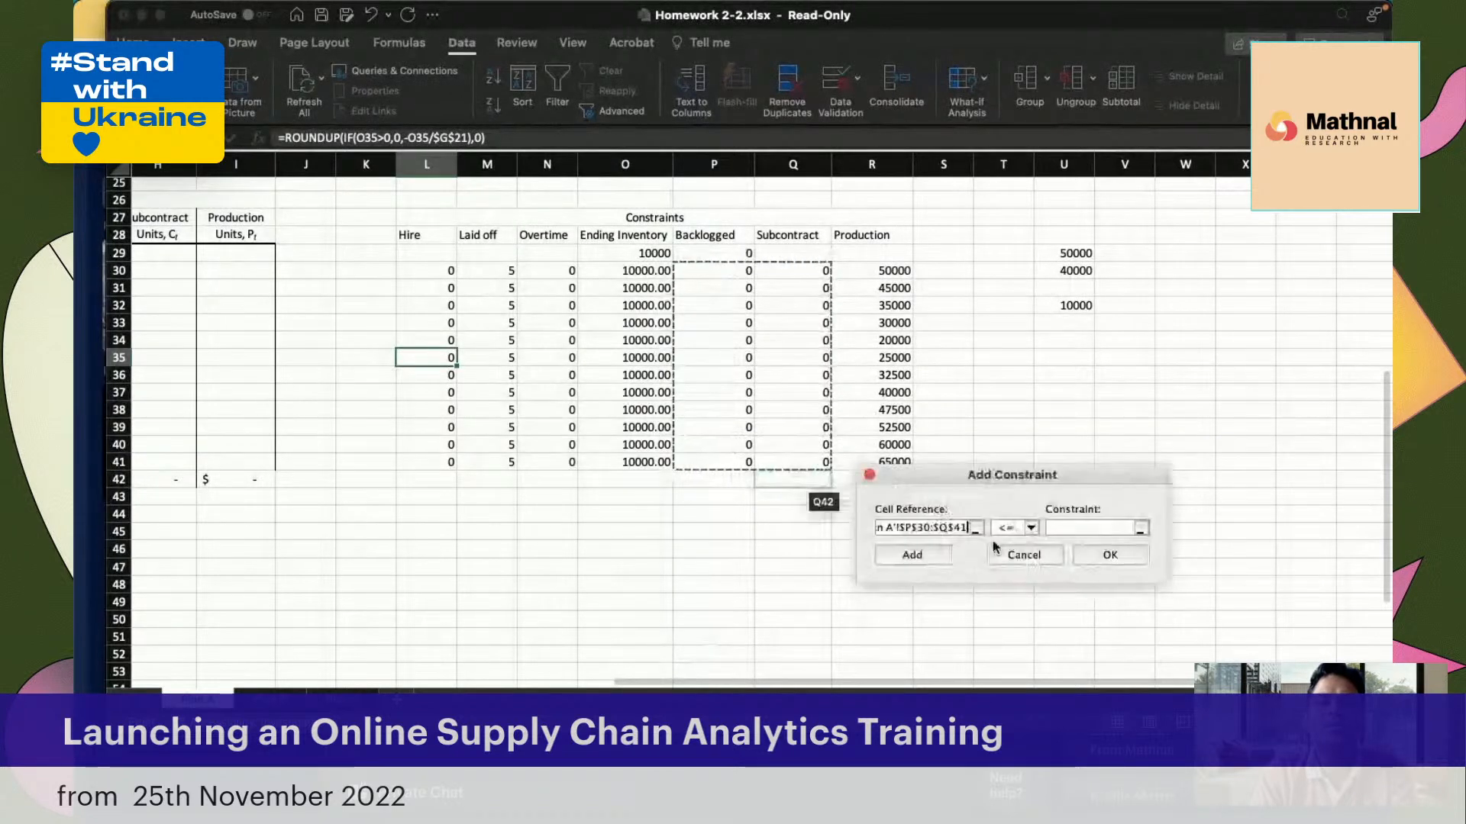
left_click(1031, 531)
left_click(1011, 557)
type("0")
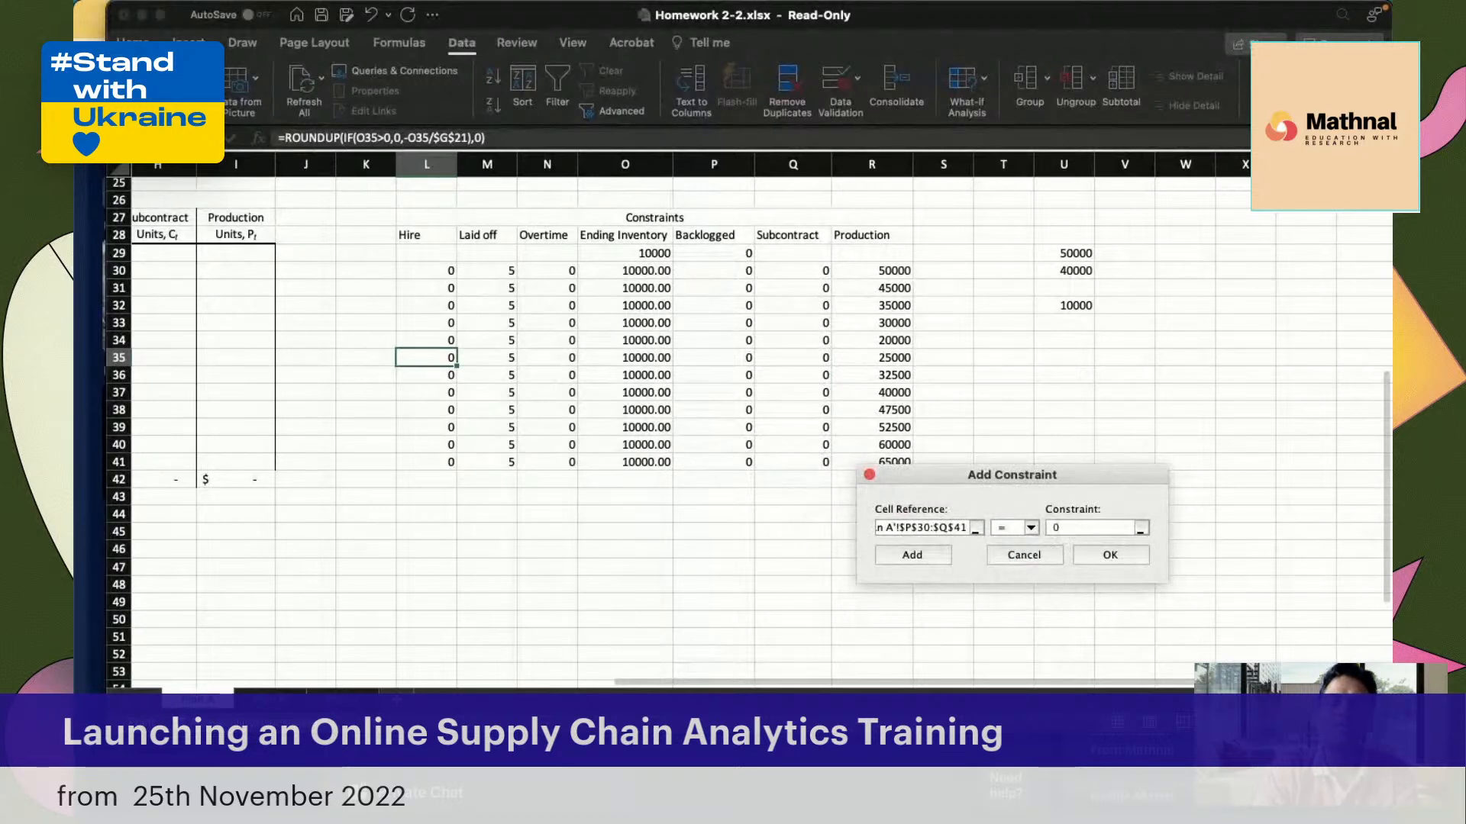
left_click(912, 555)
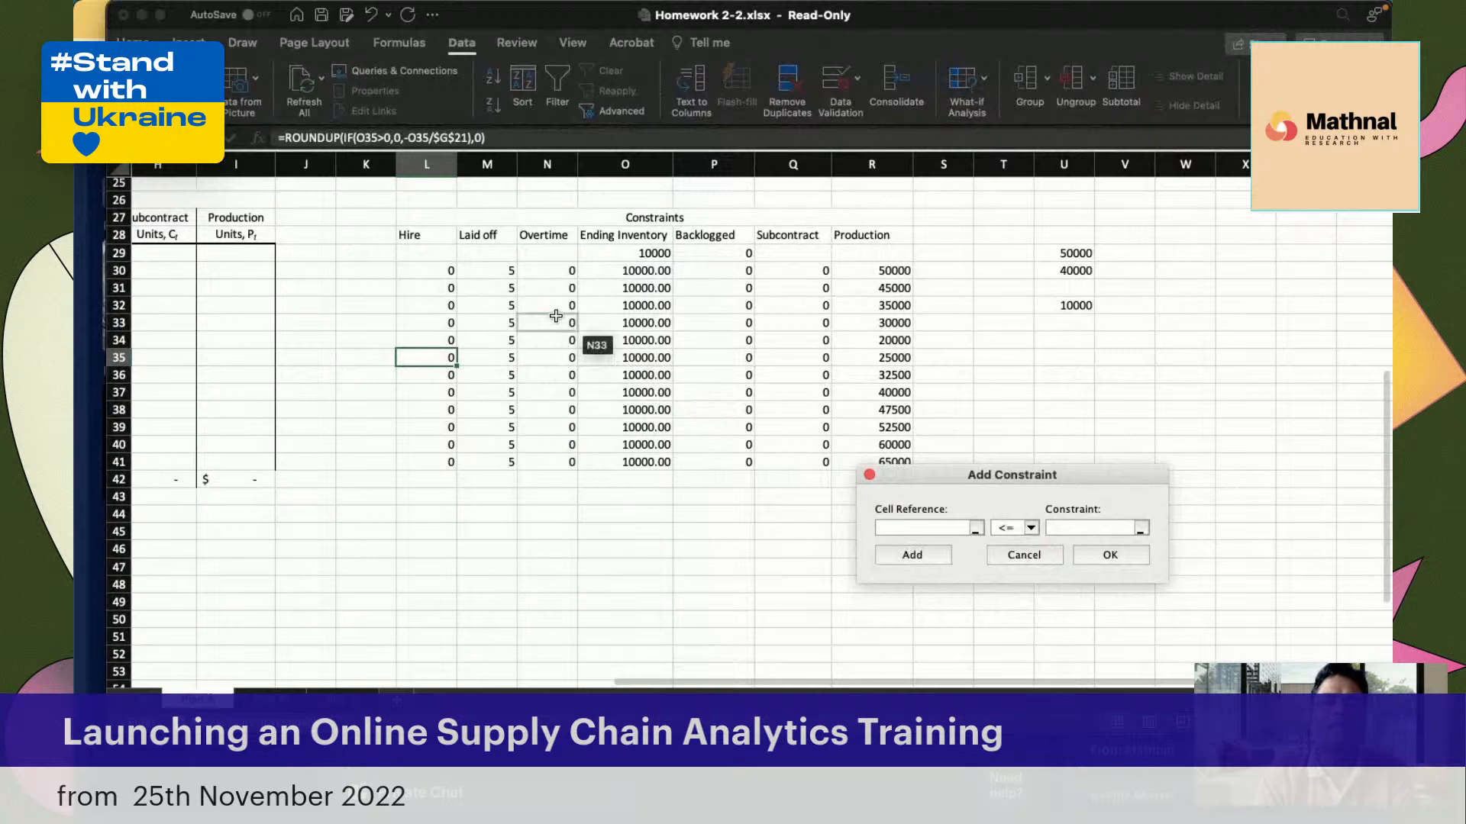
Add a Solver constraint setting the Overtime cells N30:N41 equal to 0
left_click_drag(565, 272, 563, 467)
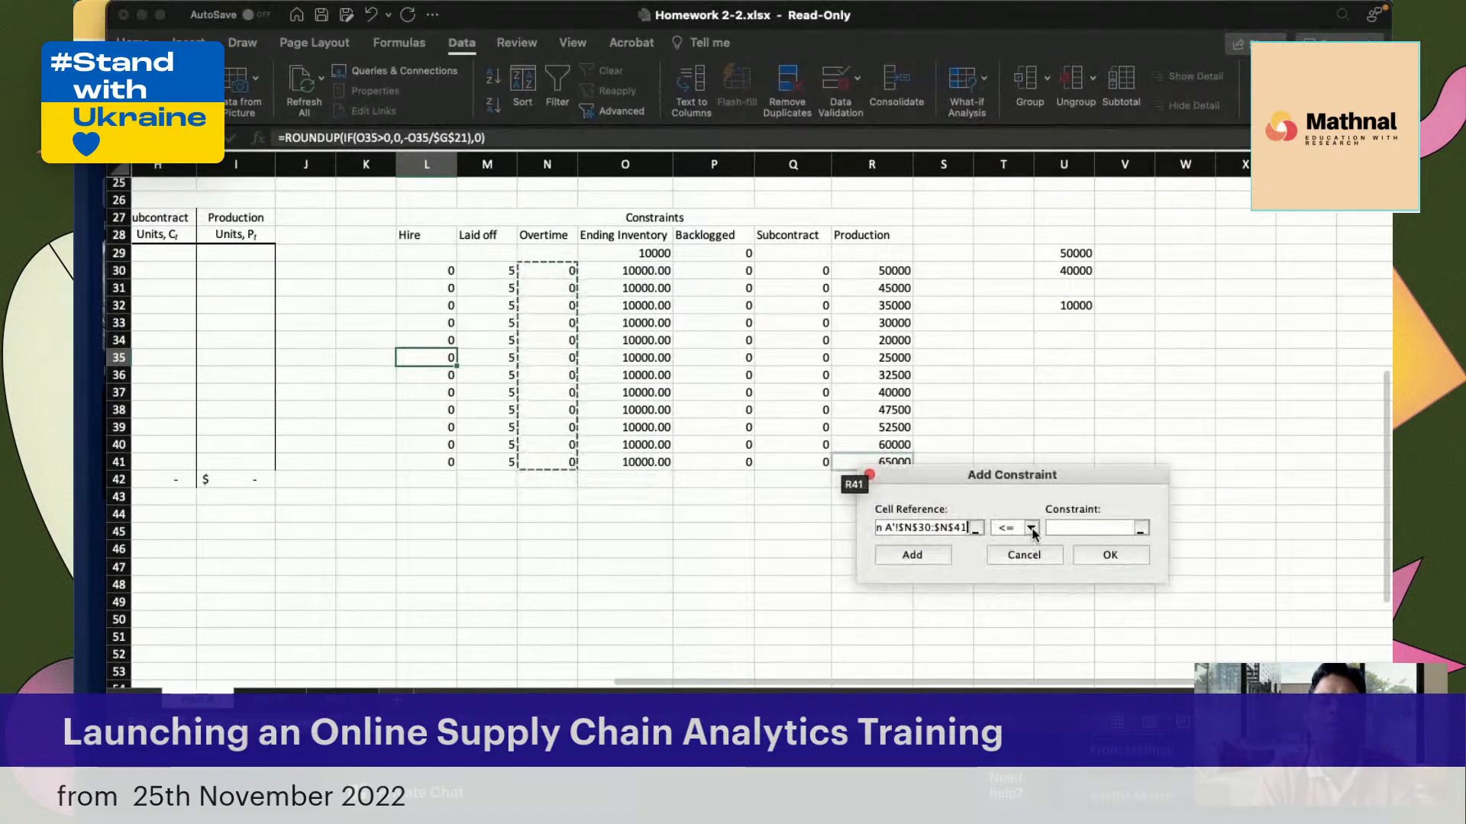
left_click(1005, 528)
left_click(1021, 551)
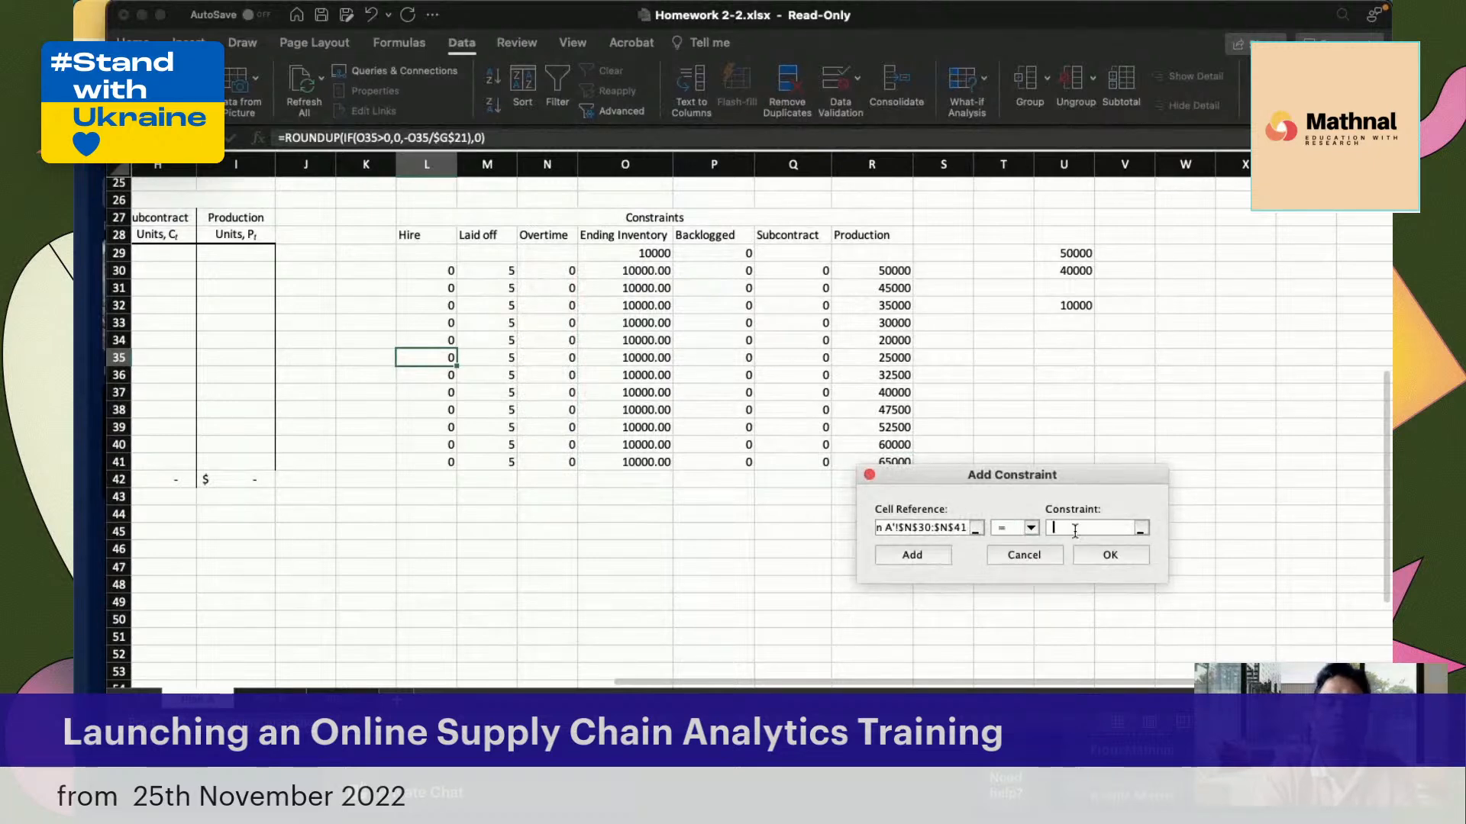
left_click(919, 556)
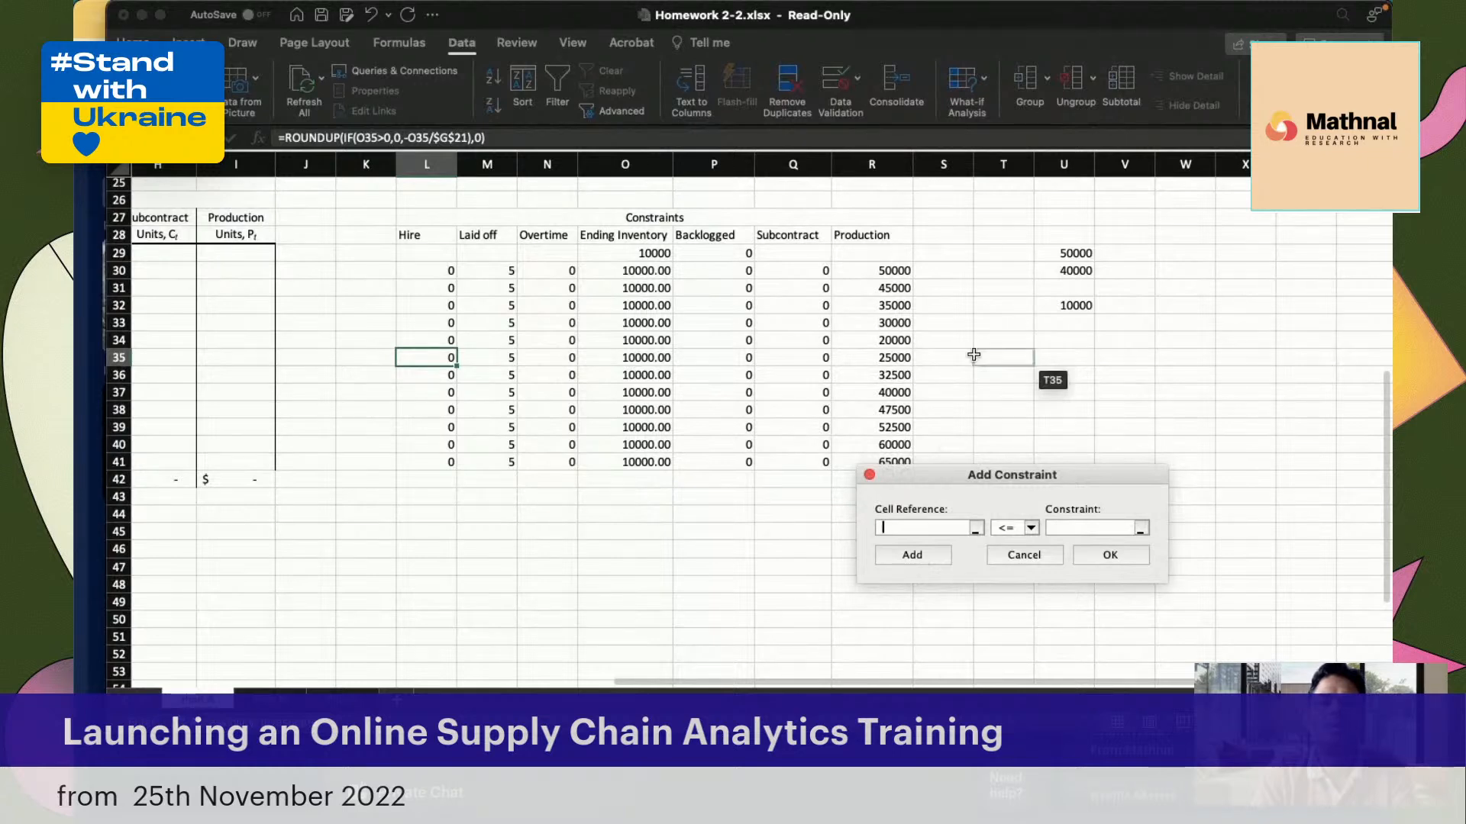
Add a Solver constraint keeping the Production cells R30:R41 less than or equal to the Forecasted Demand in B30:B41
left_click_drag(883, 273, 887, 465)
left_click(1032, 529)
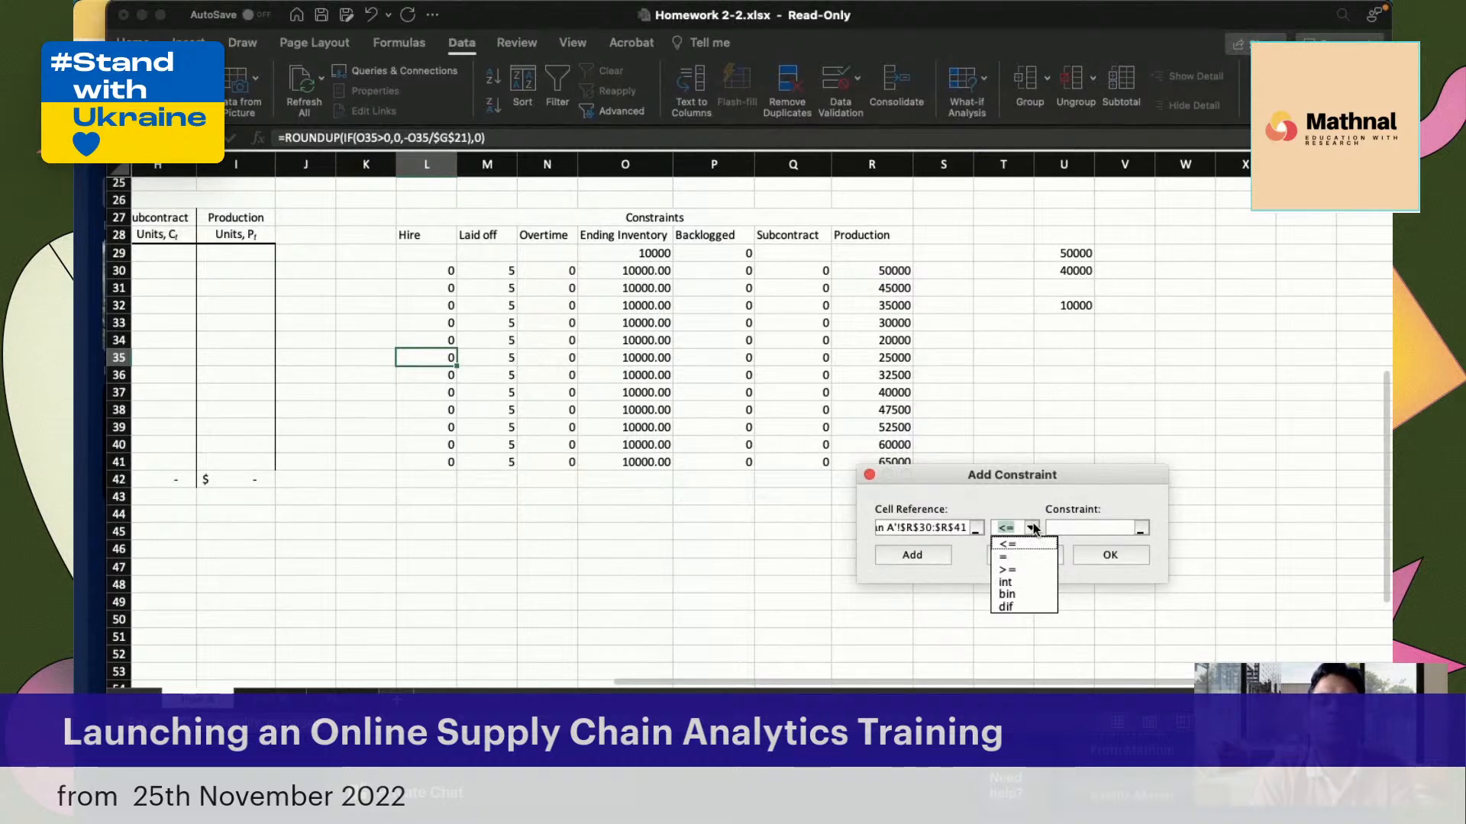
left_click(1069, 528)
scroll(441, 466, "left", 10)
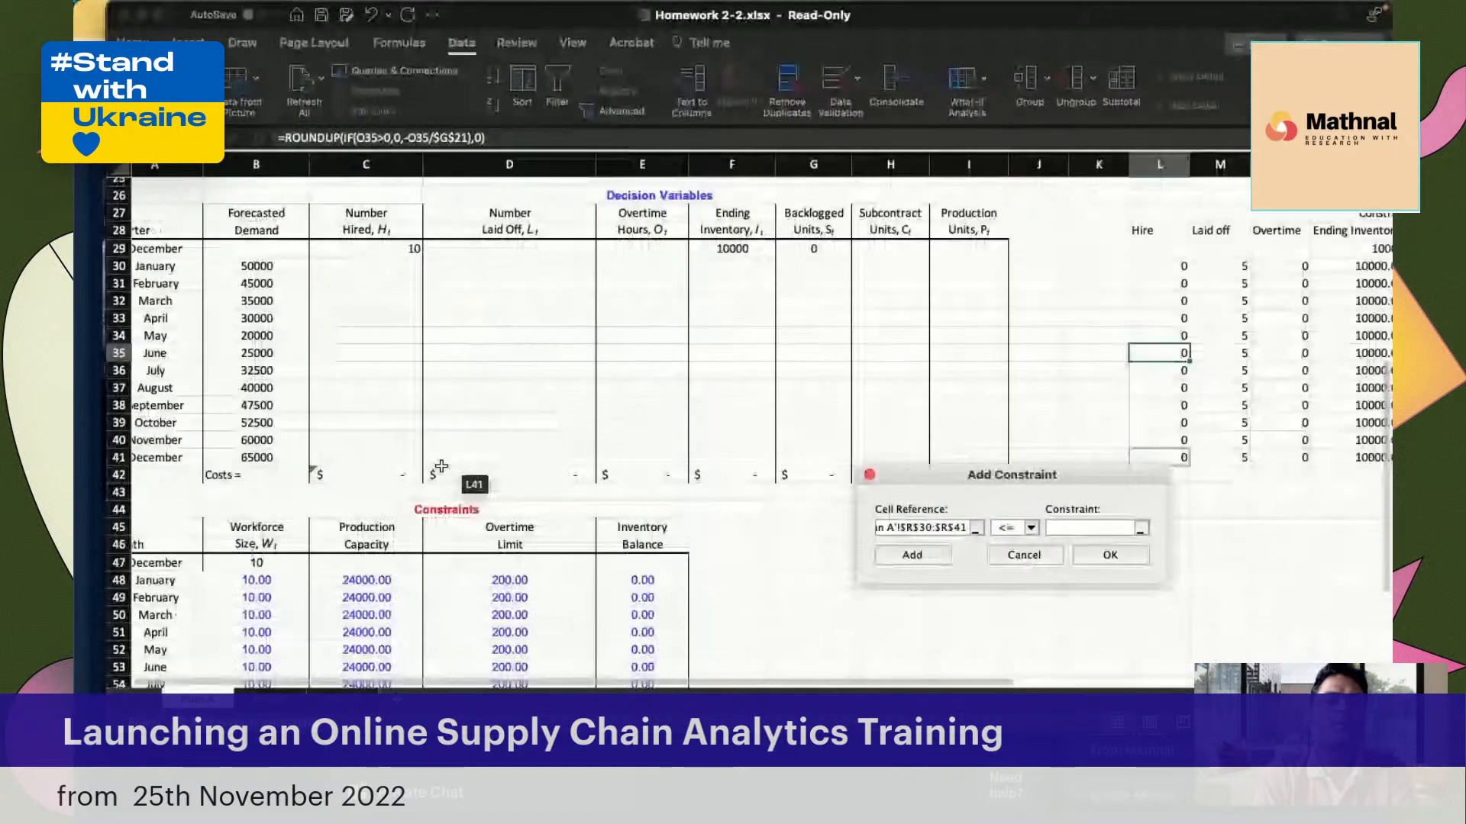
scroll(441, 466, "left", 1)
left_click_drag(268, 269, 276, 464)
left_click(905, 556)
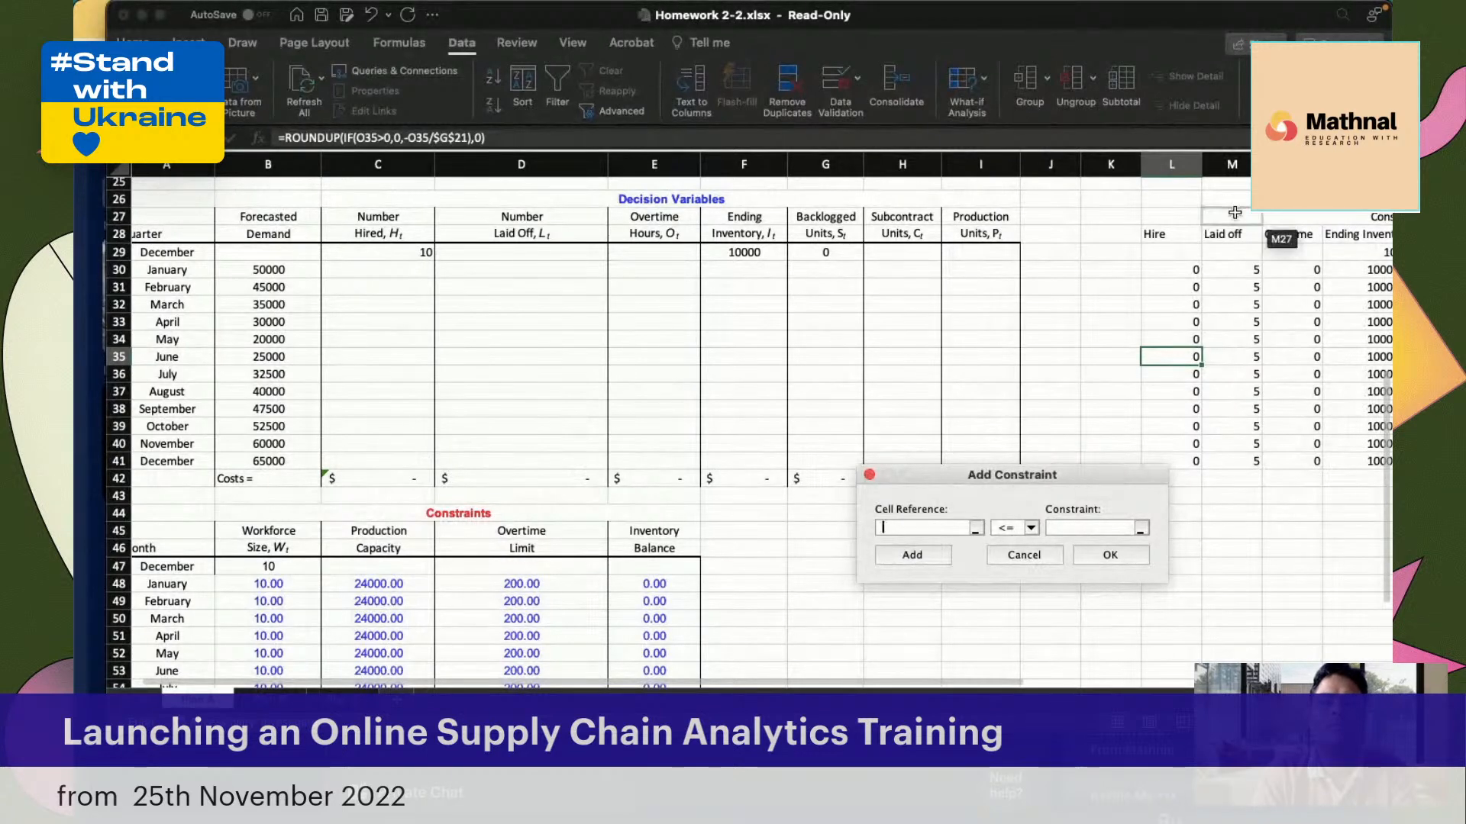
left_click_drag(1161, 270, 1384, 462)
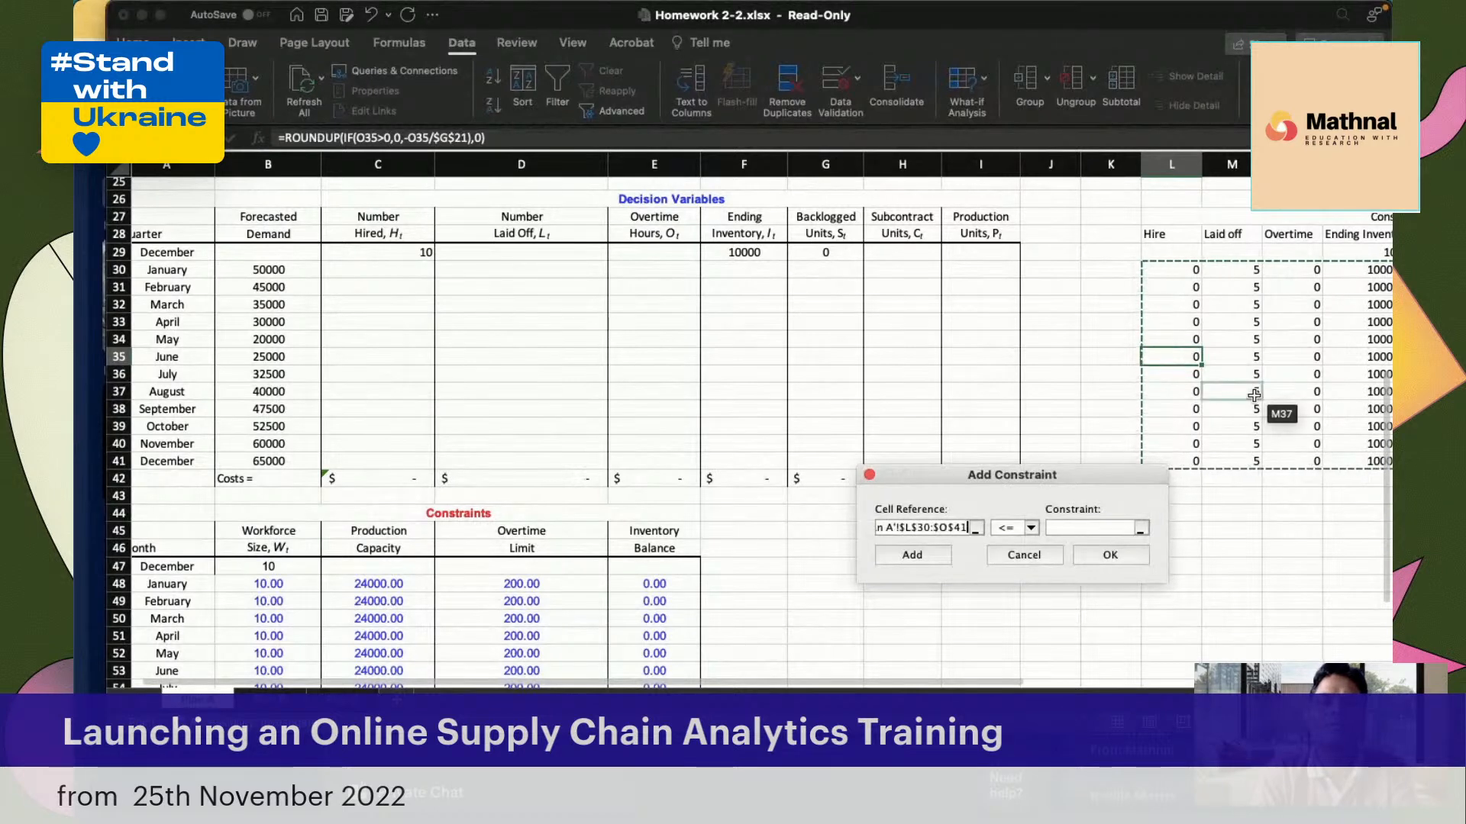
scroll(1255, 396, "right", 3)
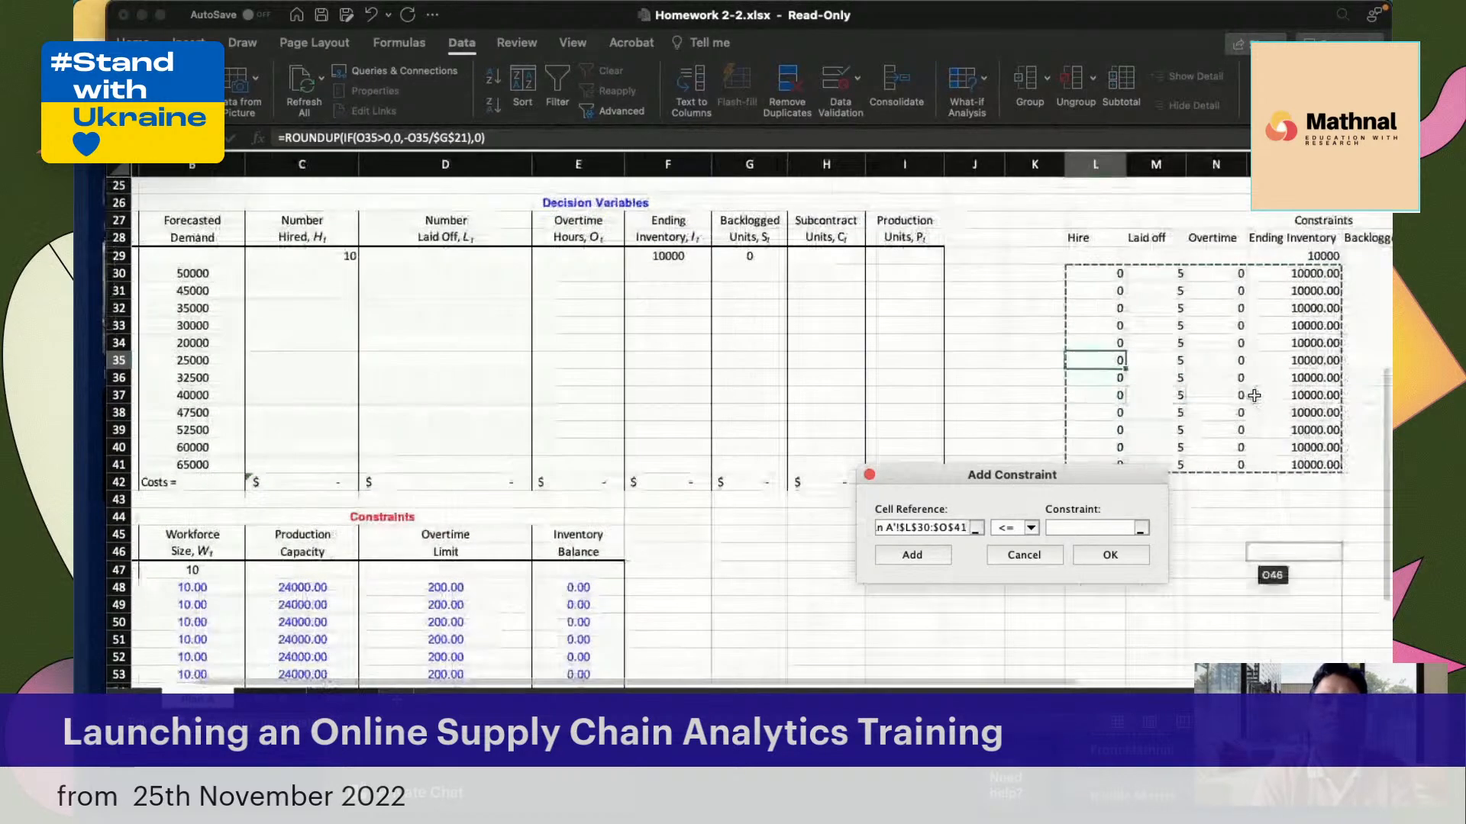
scroll(1254, 395, "right", 1)
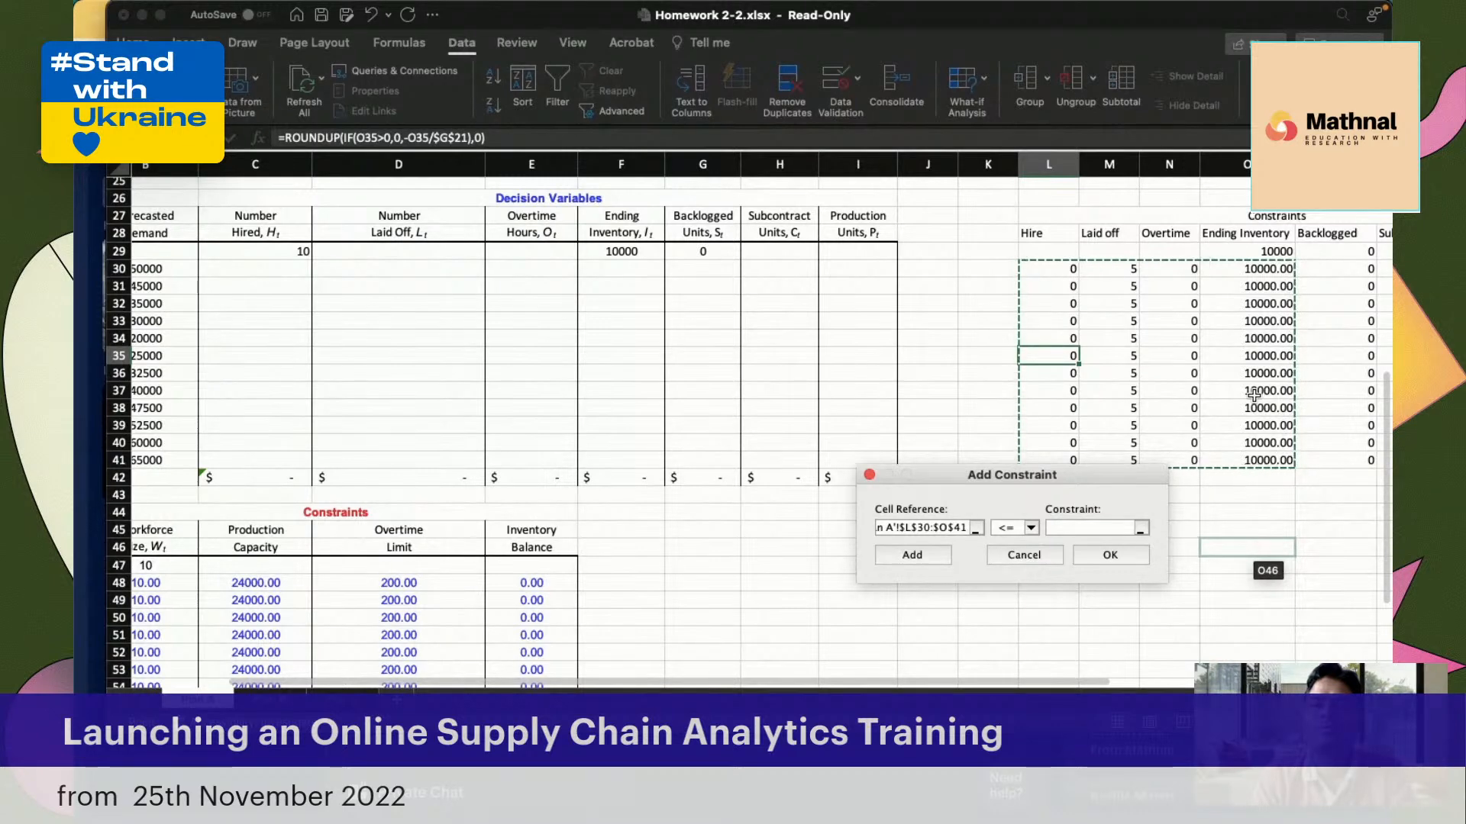
left_click(1023, 554)
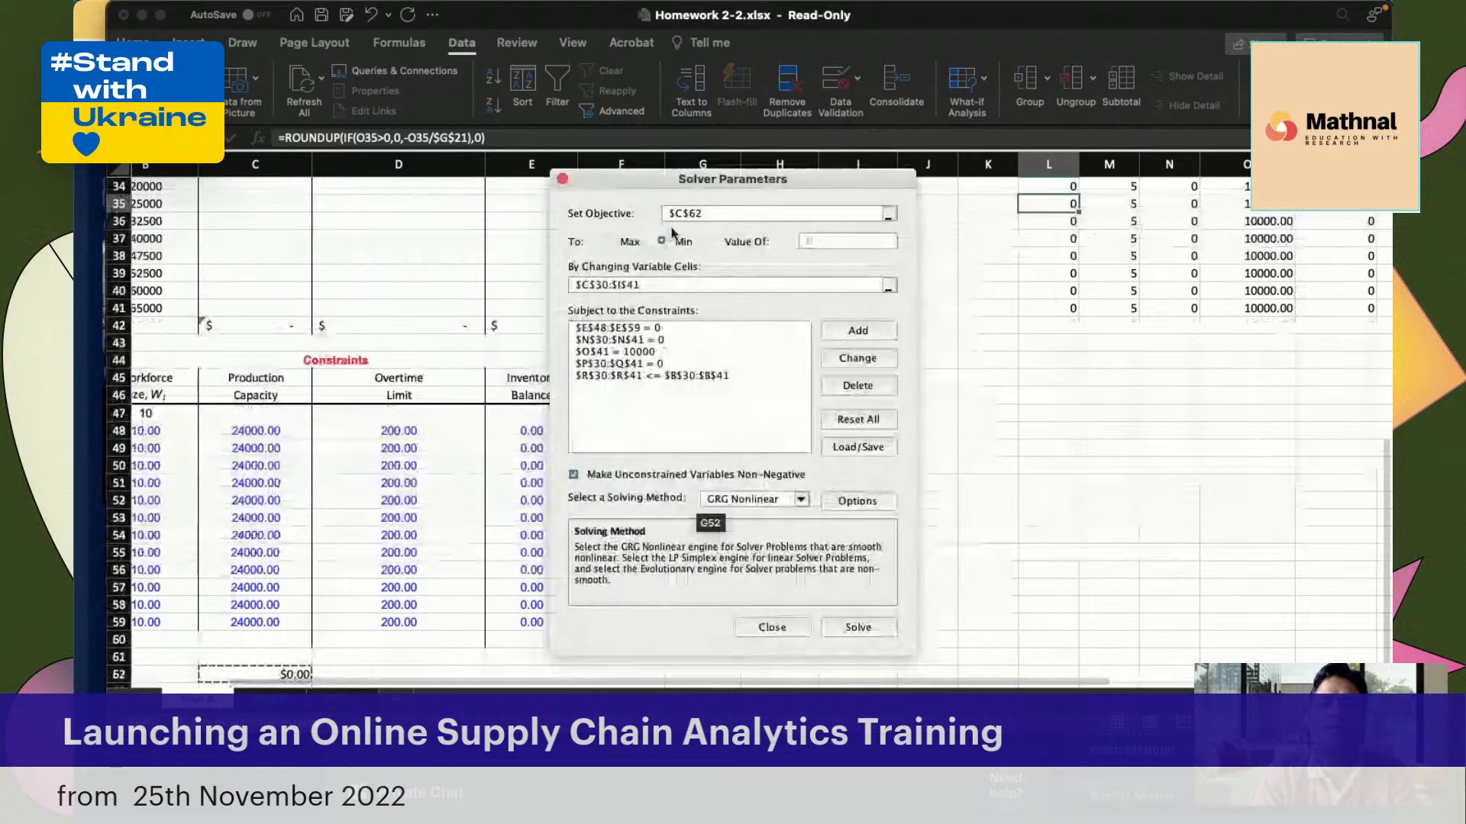
Add an integer constraint on the decision variables C30:I41 and close the Solver parameters
left_click(858, 330)
left_click_drag(720, 371, 975, 371)
scroll(535, 305, "up", 5)
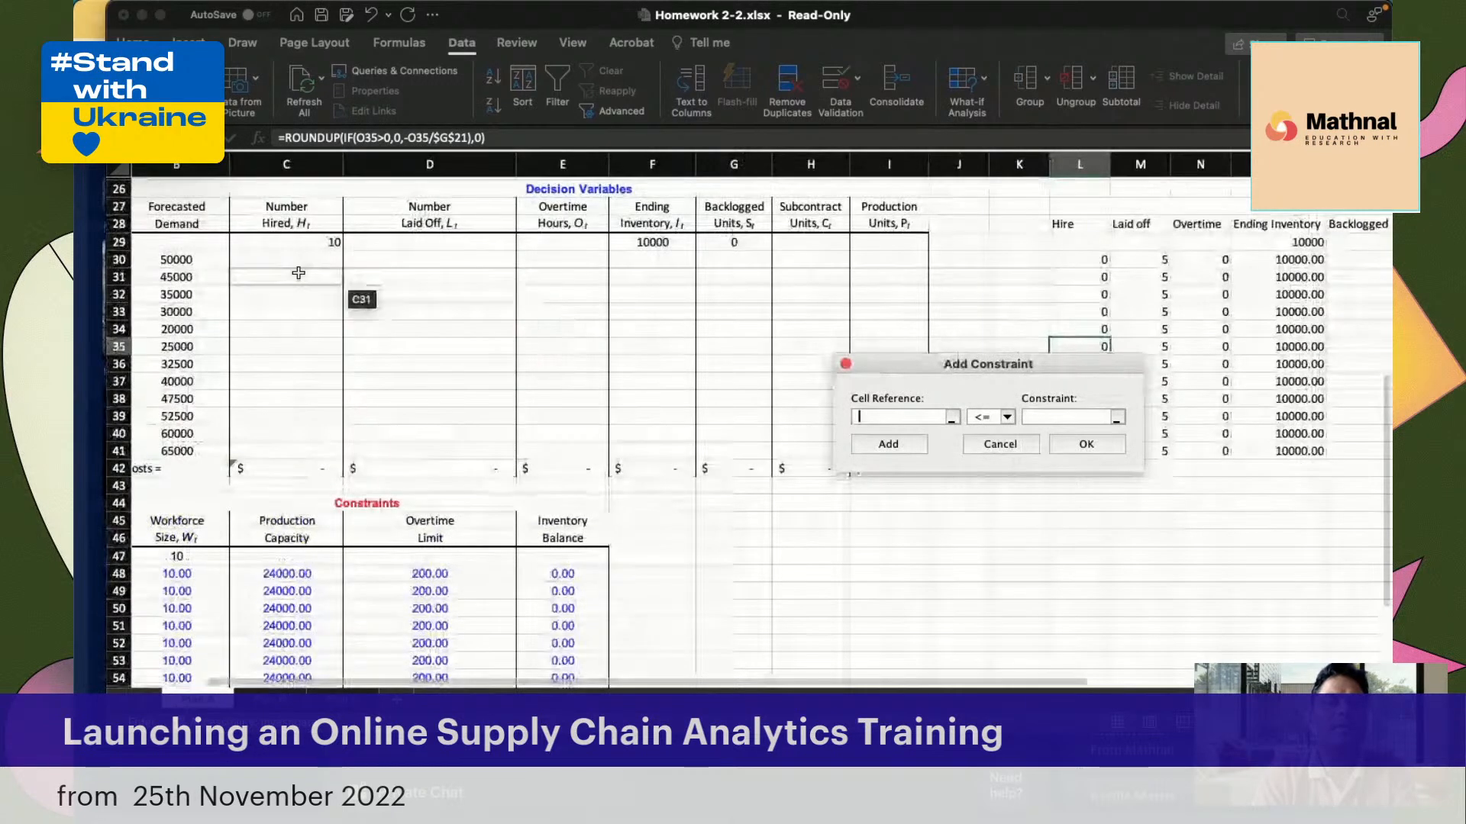
left_click_drag(290, 264, 872, 452)
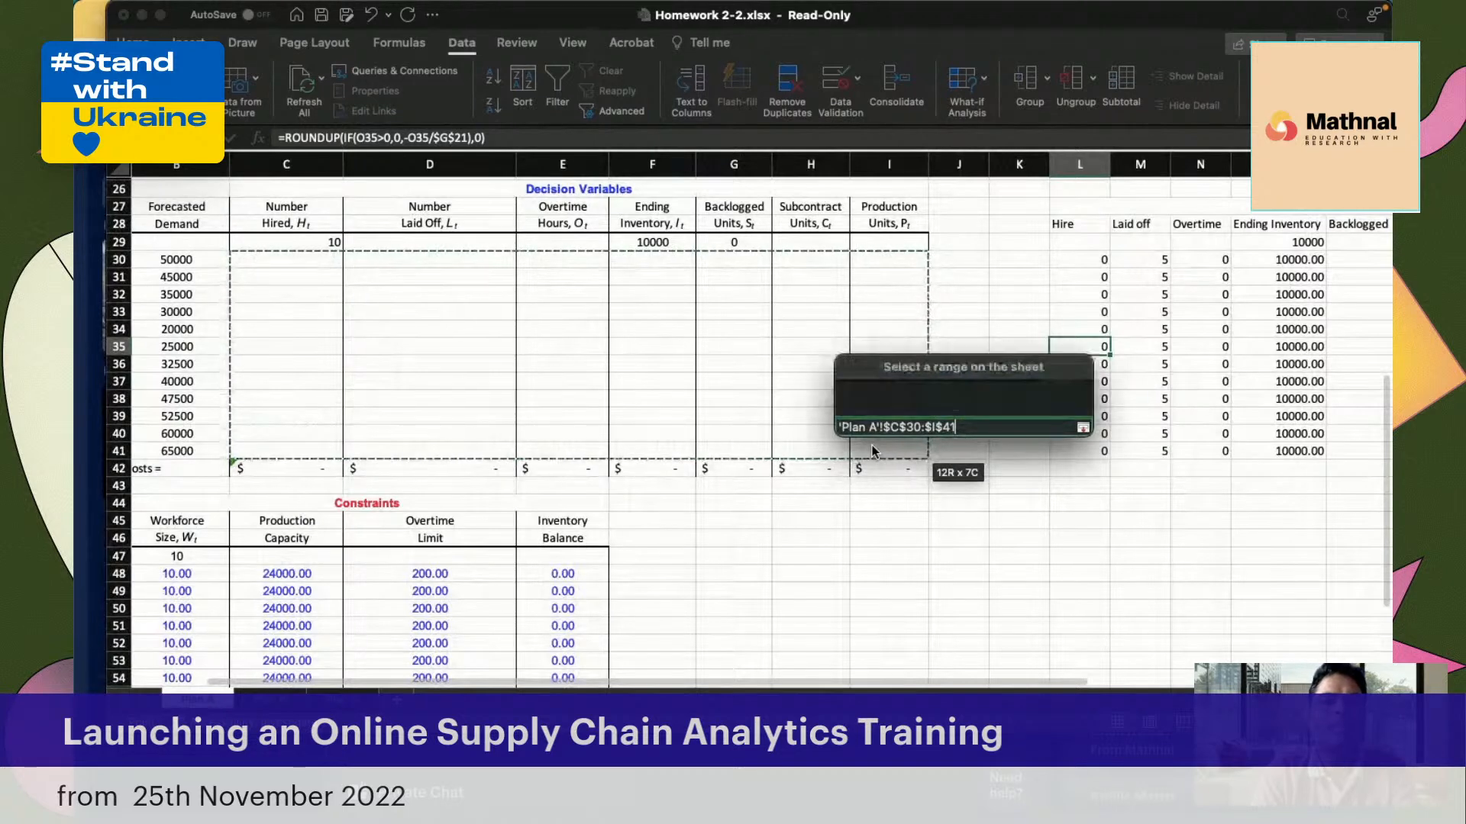
left_click(1007, 417)
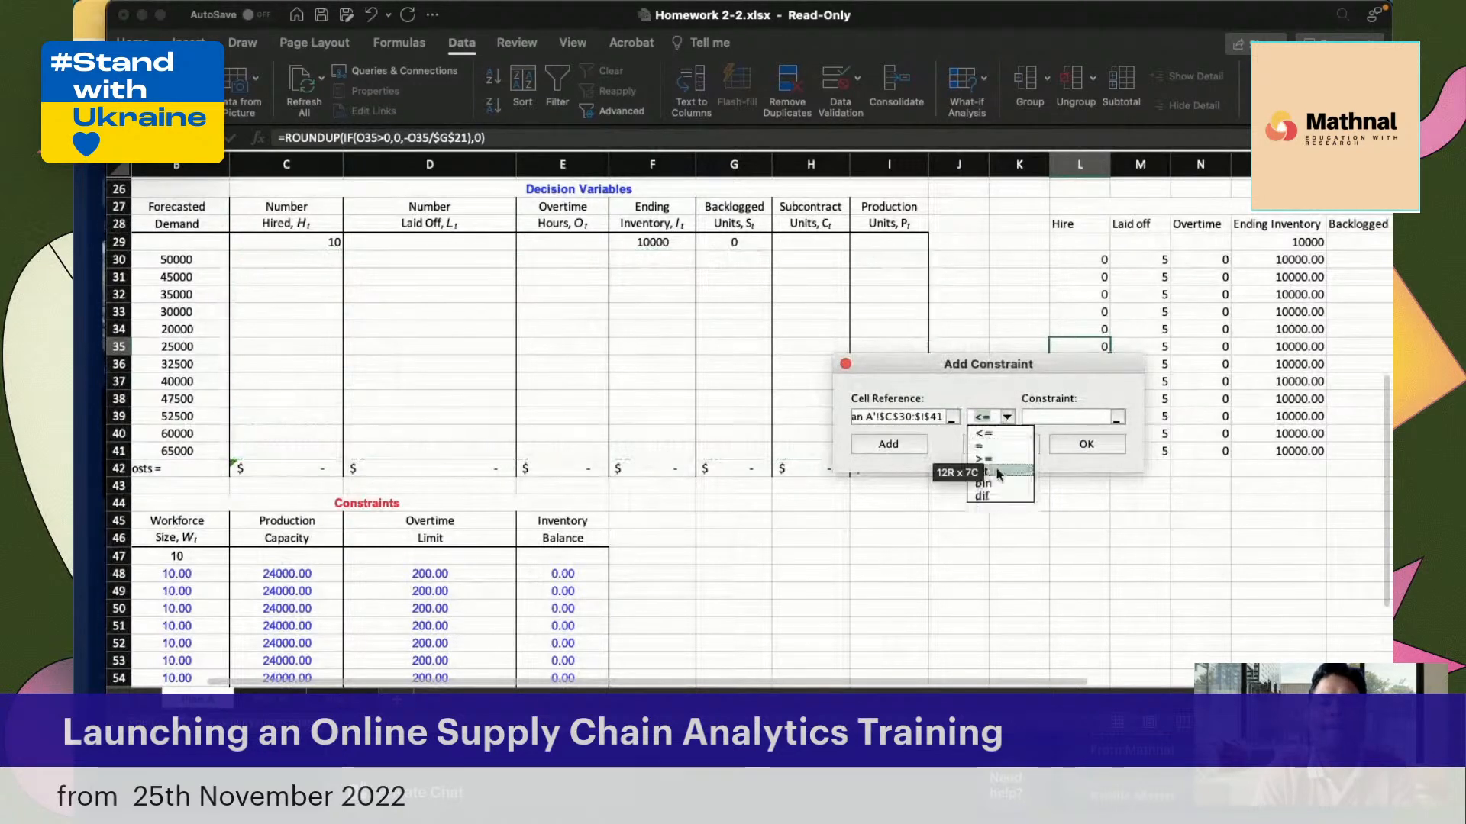
left_click(1001, 481)
left_click(906, 445)
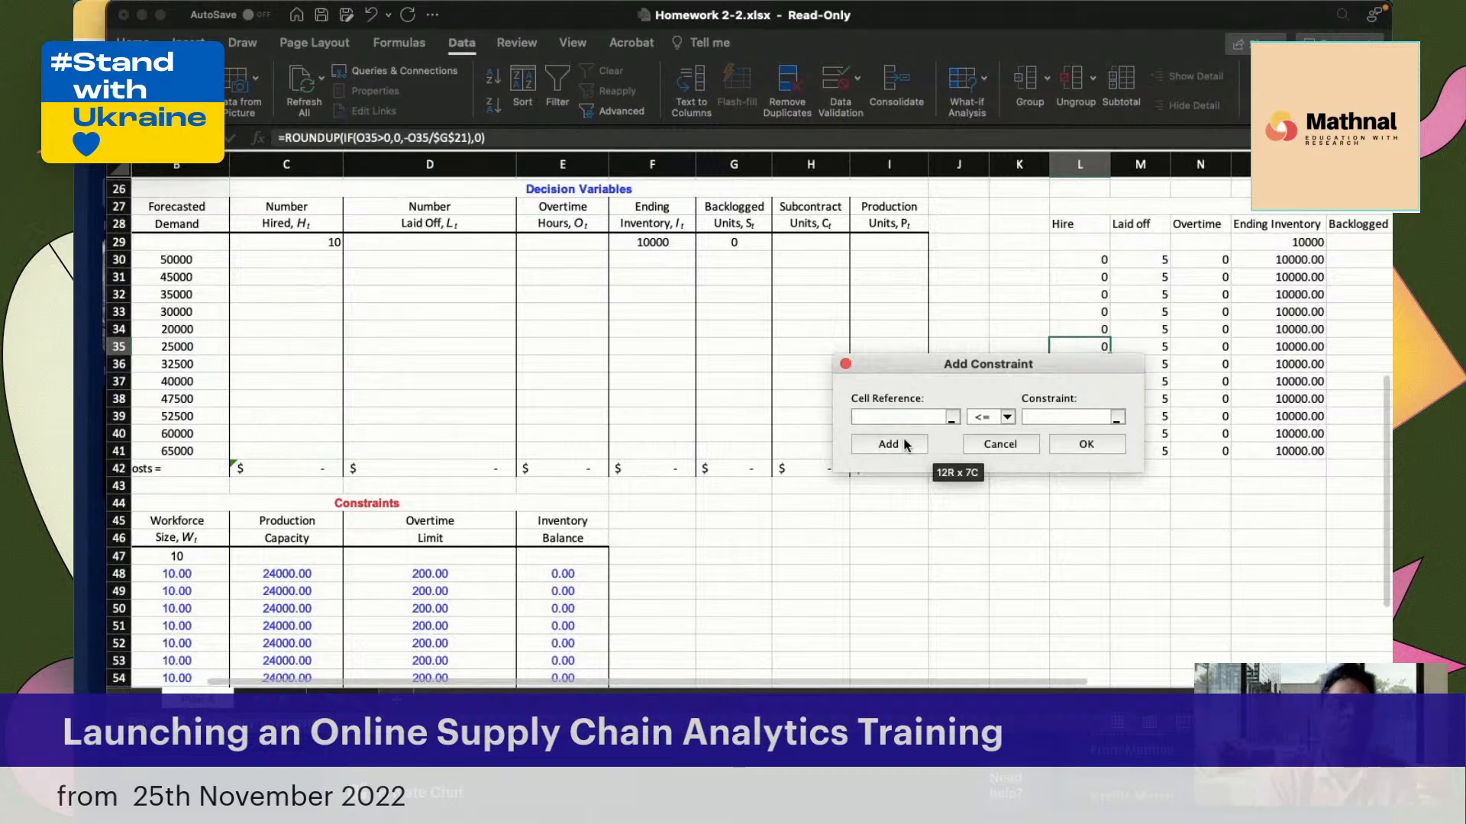
left_click_drag(973, 368, 1002, 480)
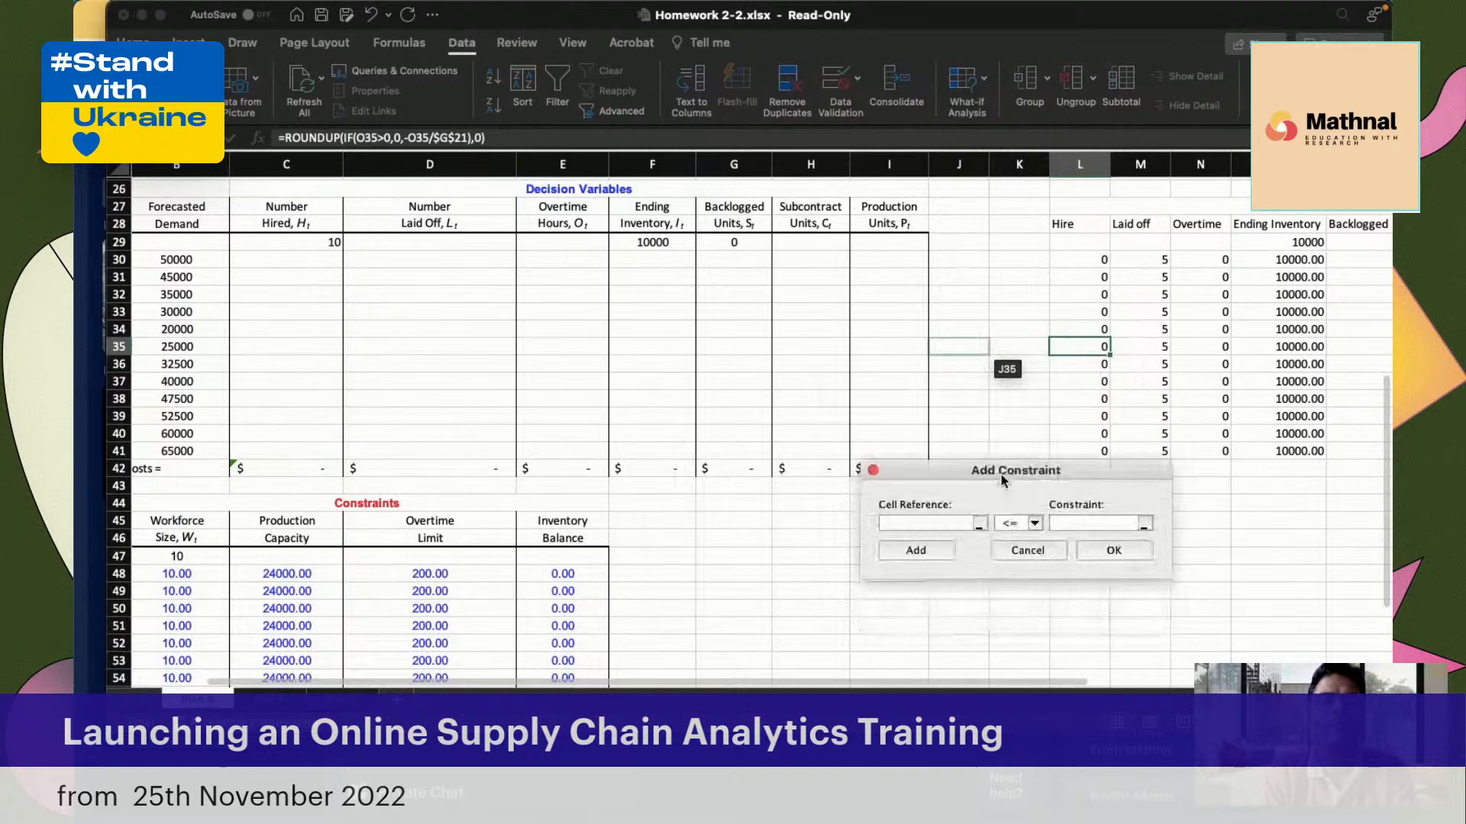
left_click(1025, 550)
left_click(791, 629)
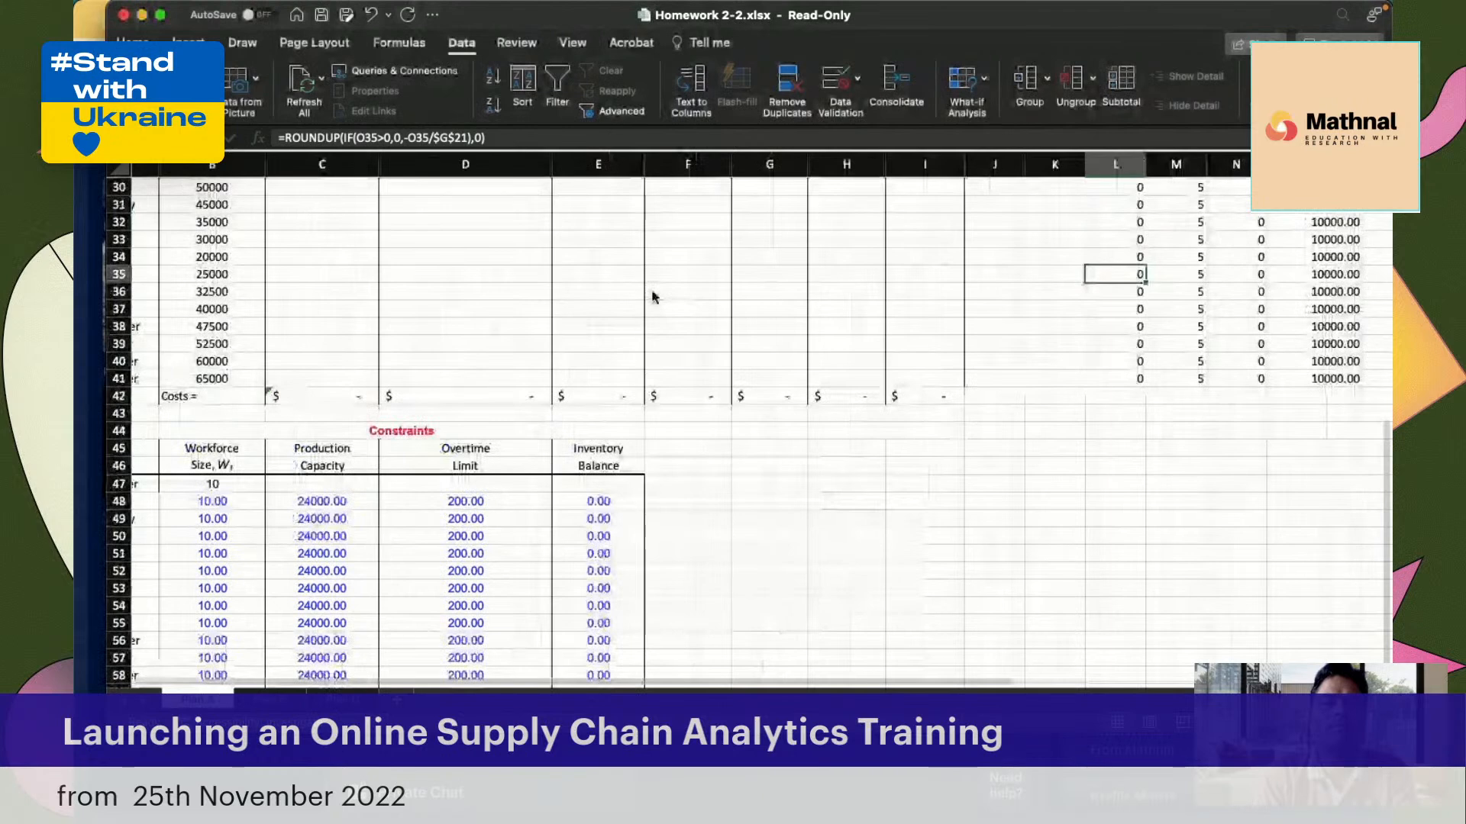
left_click(495, 425)
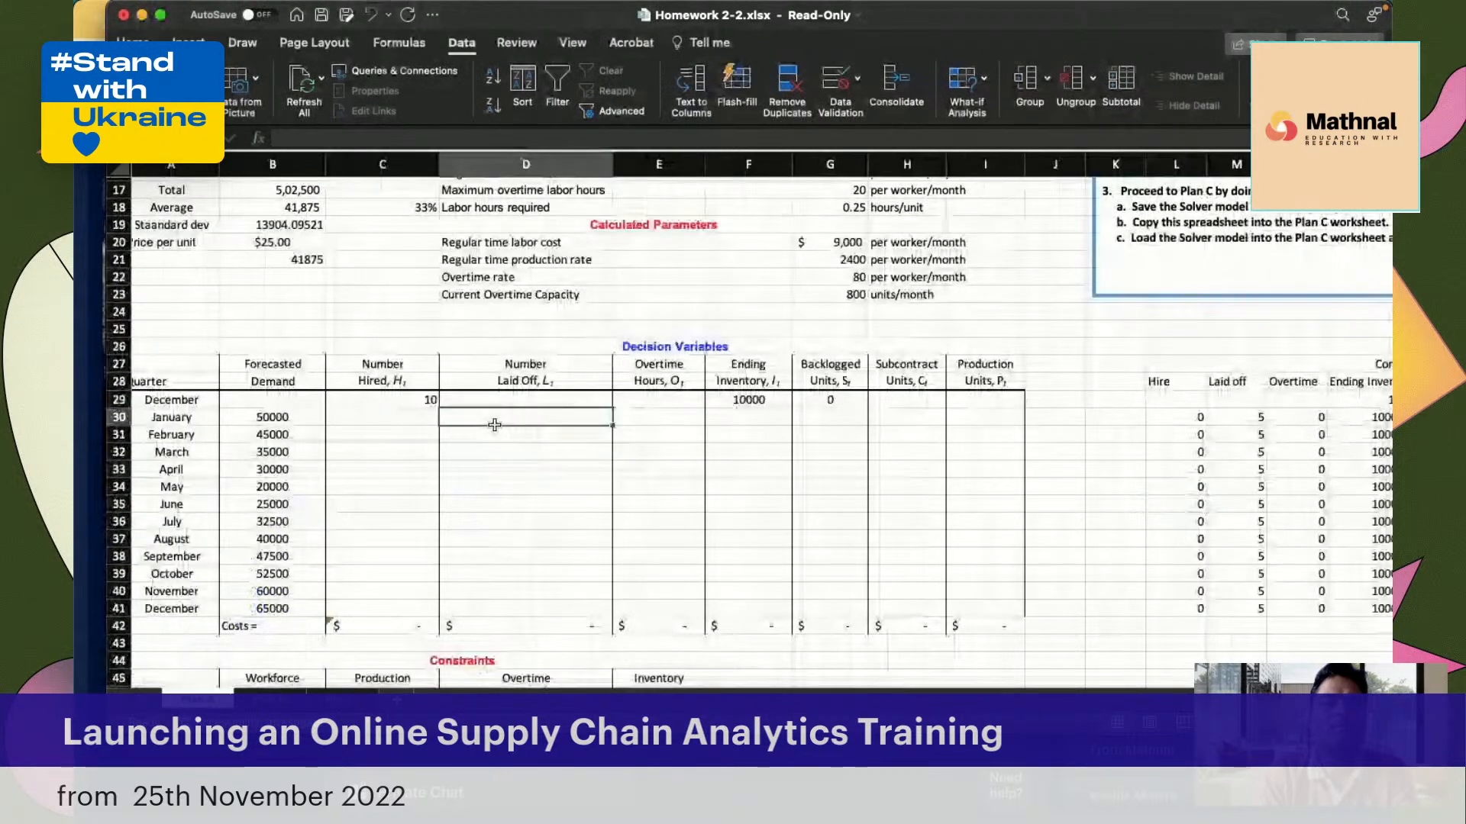
left_click(933, 433)
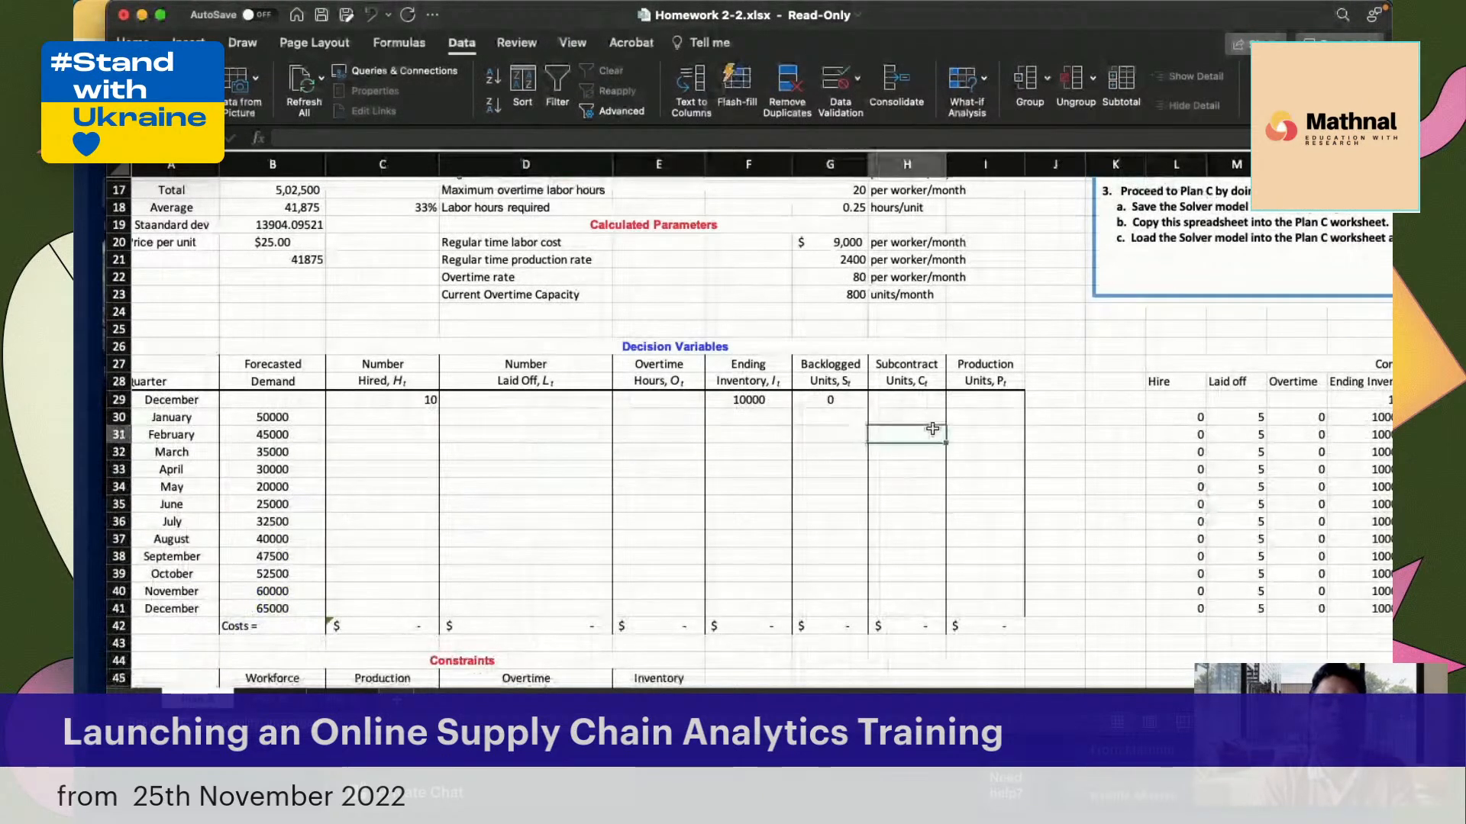
Link decision variable cell C30 to the Hire cell with =L30 and fill the formula across and down through I41
scroll(605, 461, "down", 2)
scroll(605, 462, "right", 1)
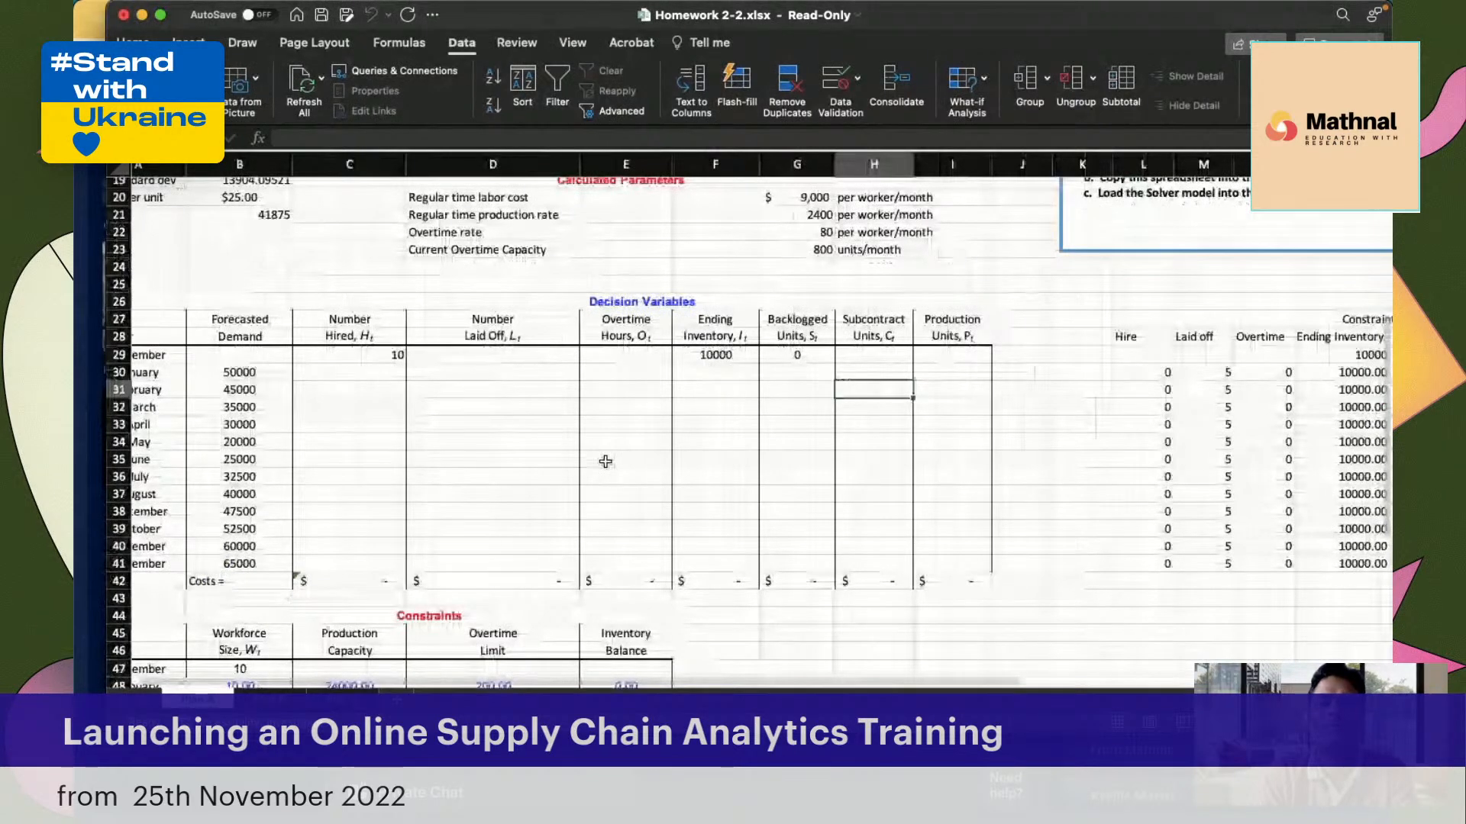
scroll(495, 398, "down", 2)
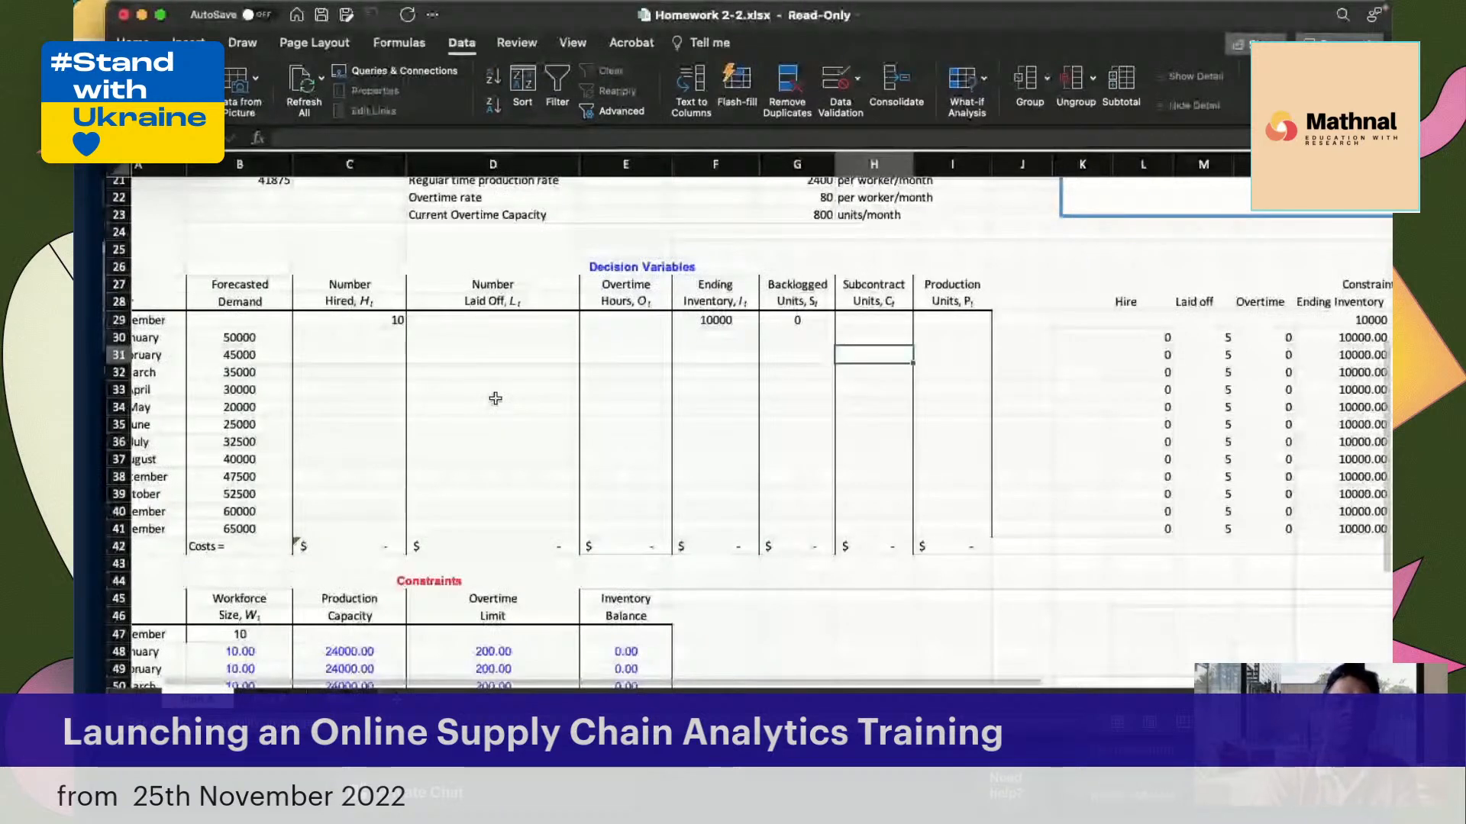
left_click(351, 337)
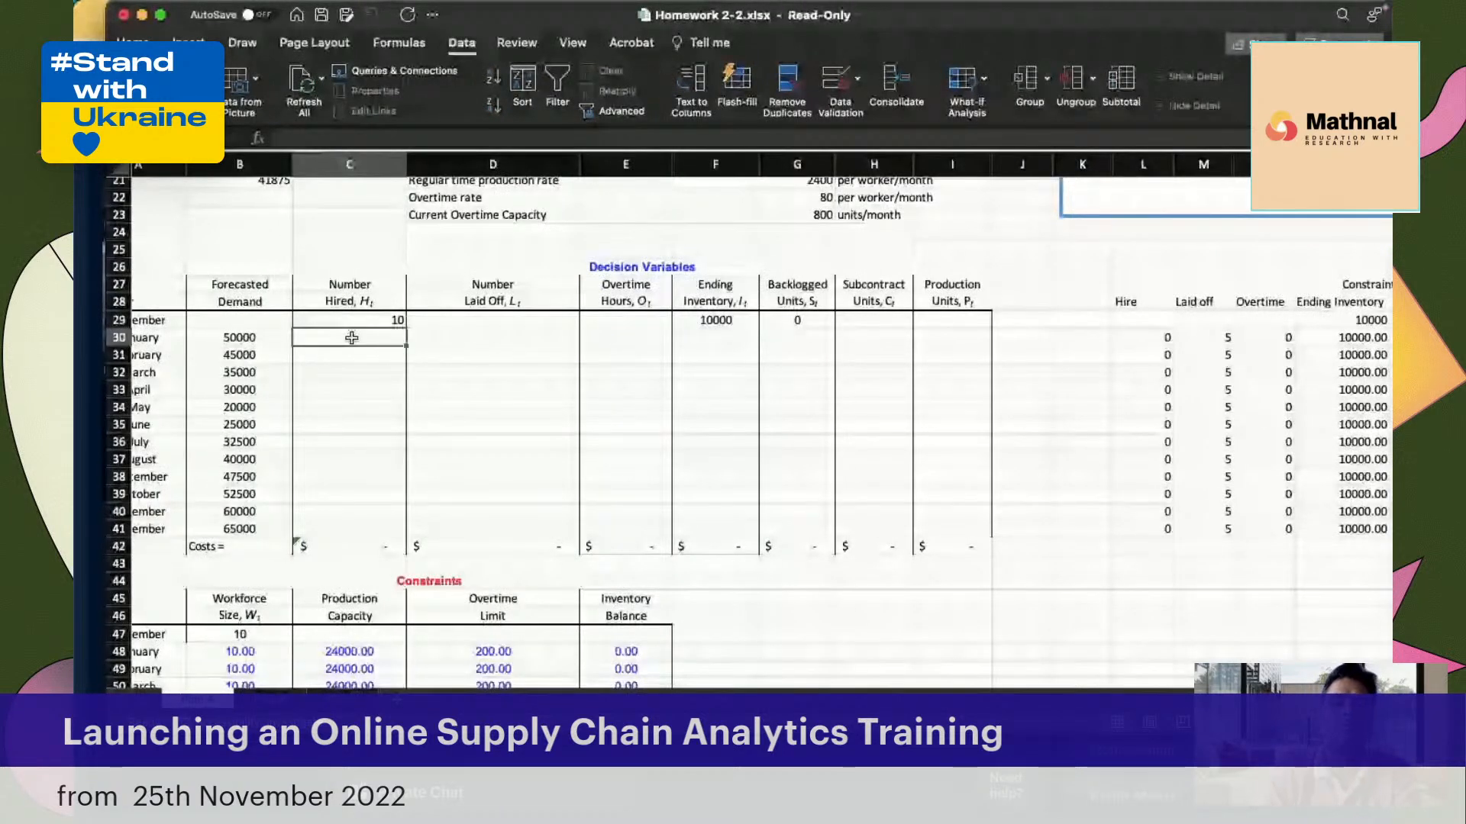
type("=")
left_click(1154, 338)
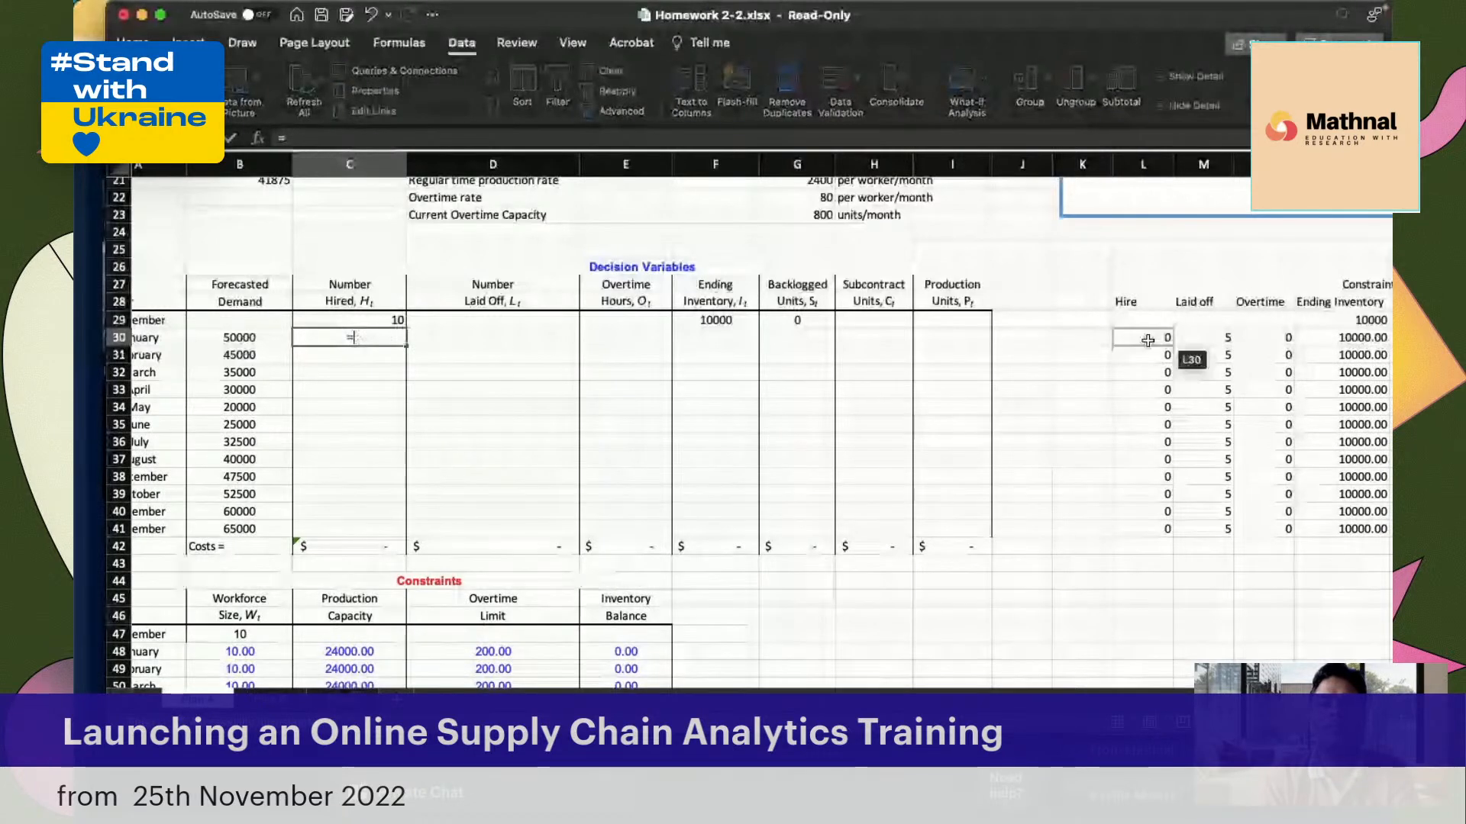
key("Return")
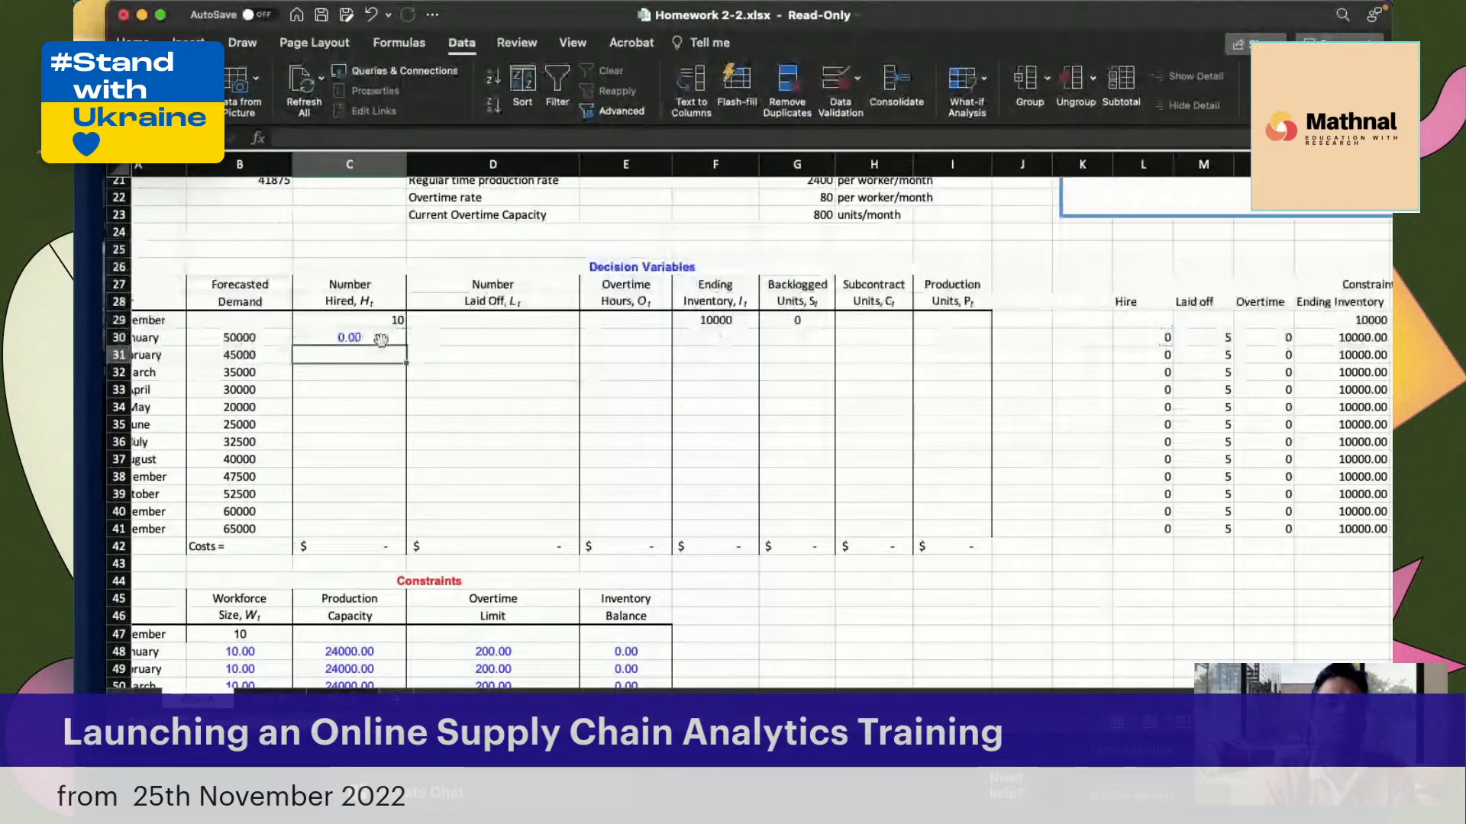
left_click(388, 339)
left_click_drag(404, 345, 990, 500)
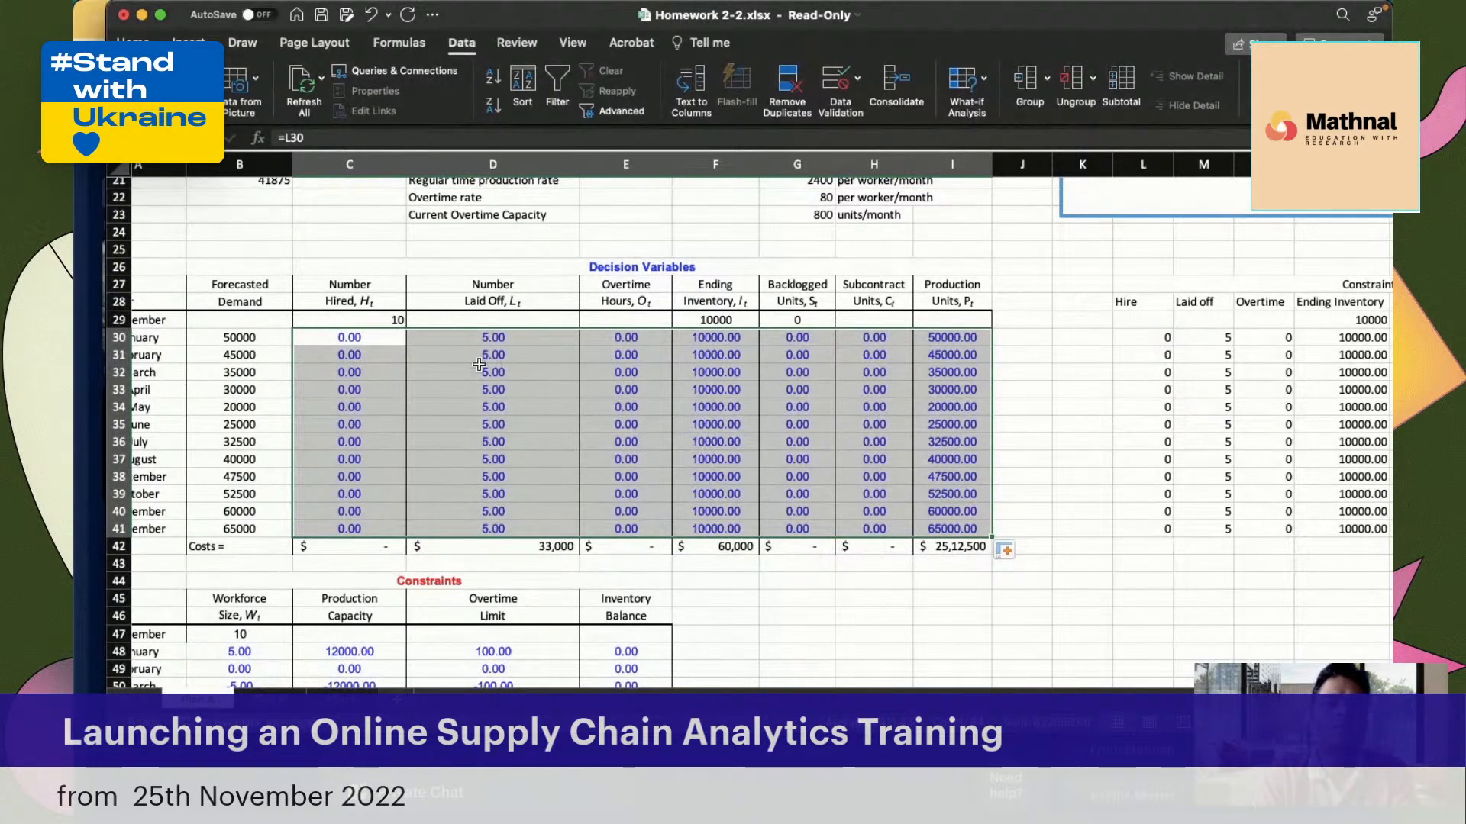
Examine the linked Laid Off, Overtime and Ending Inventory cells and their source formulas in the constraints table
left_click(517, 338)
left_click(510, 457)
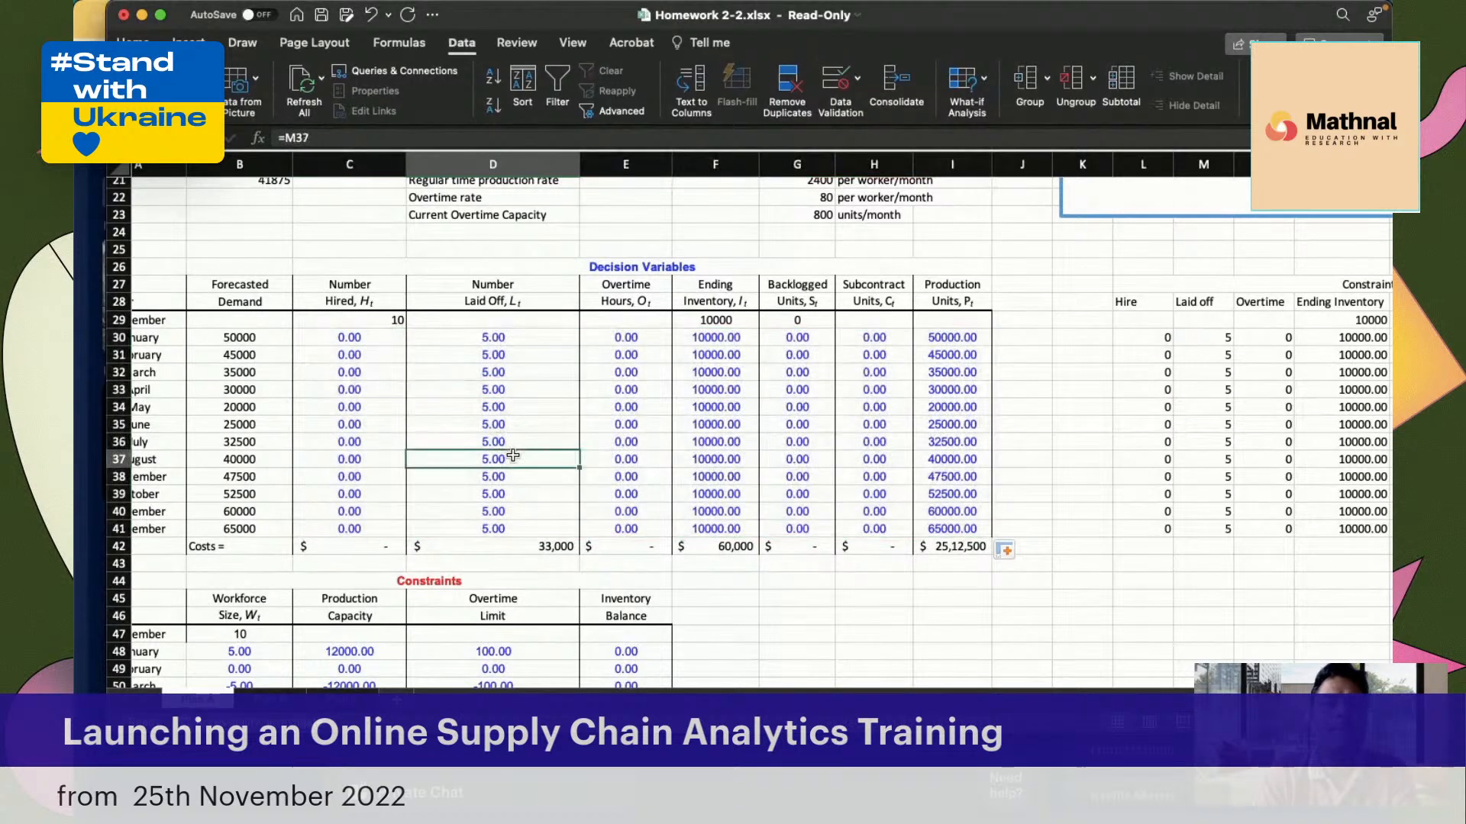
left_click(716, 360)
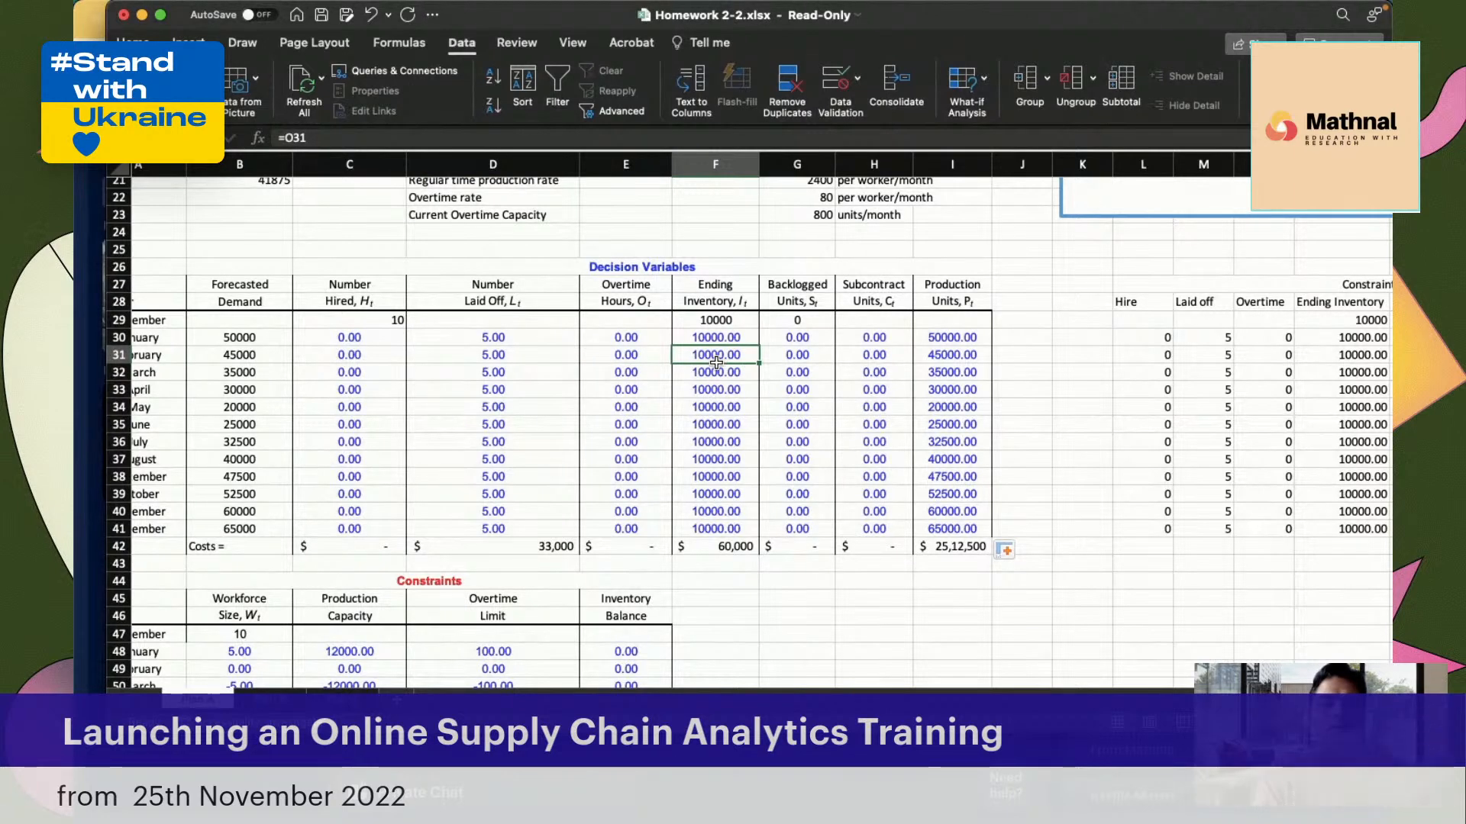
left_click(608, 385)
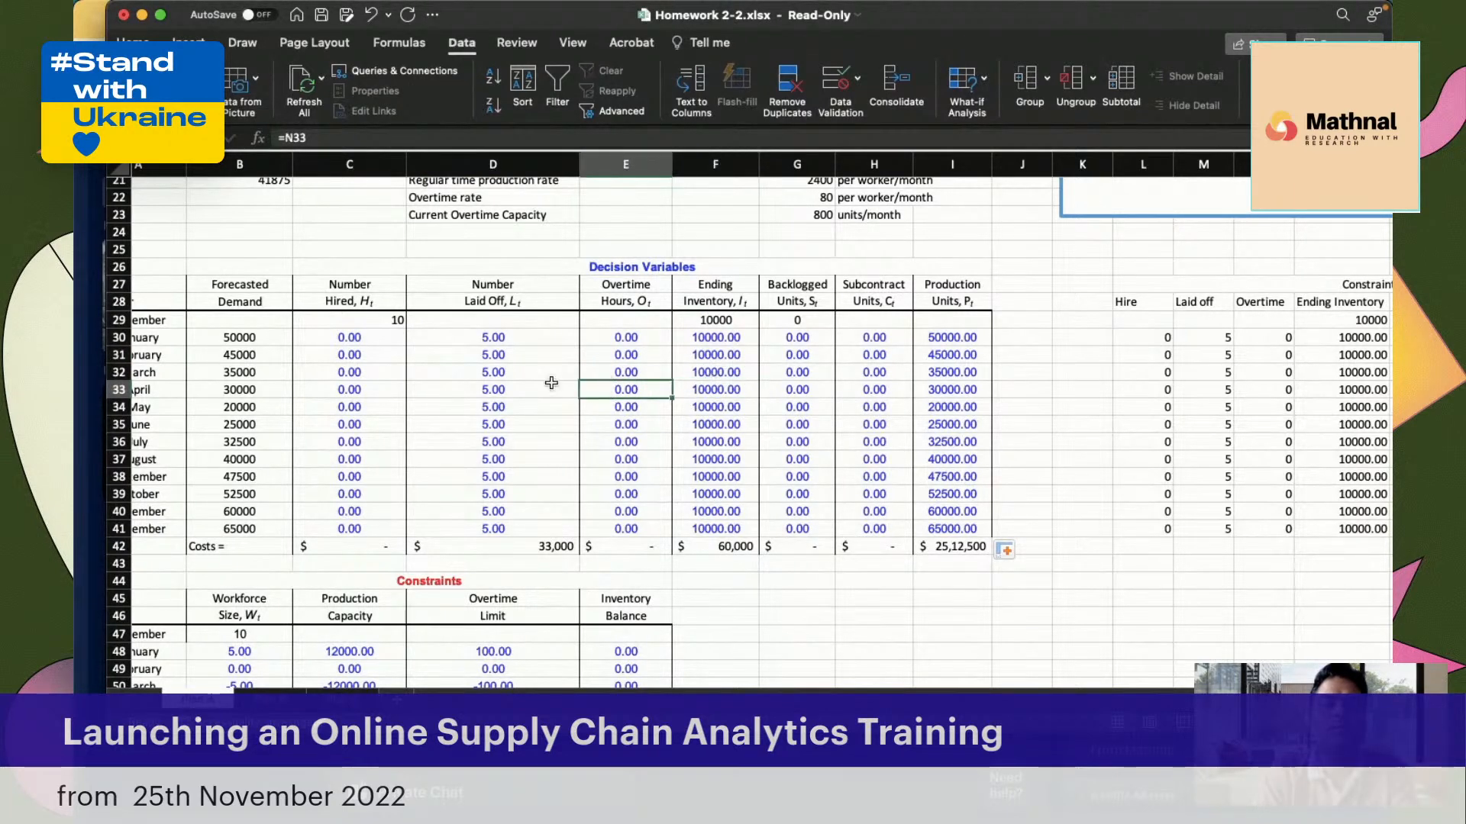
left_click(681, 352)
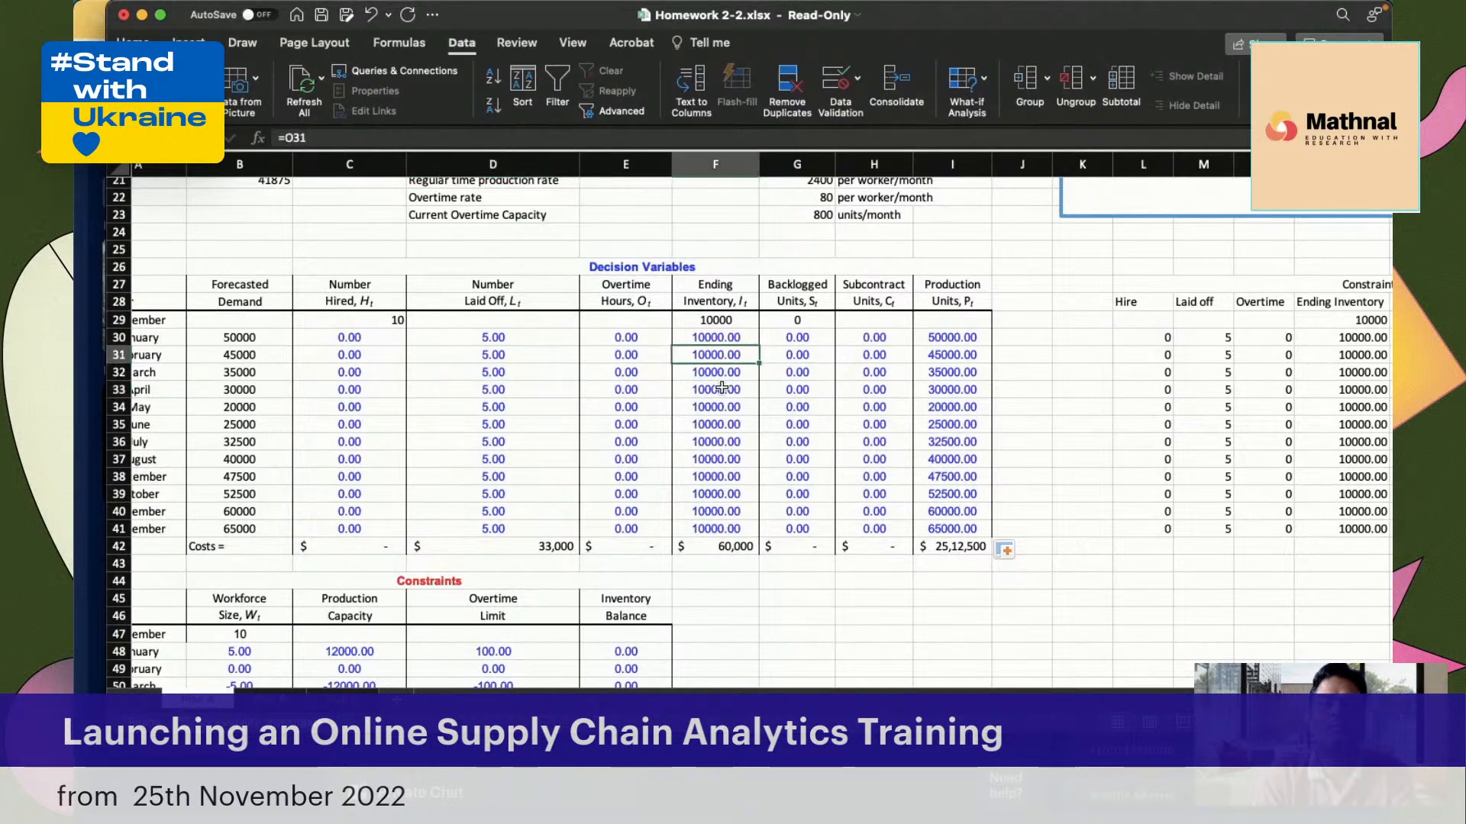
scroll(652, 425, "right", 6)
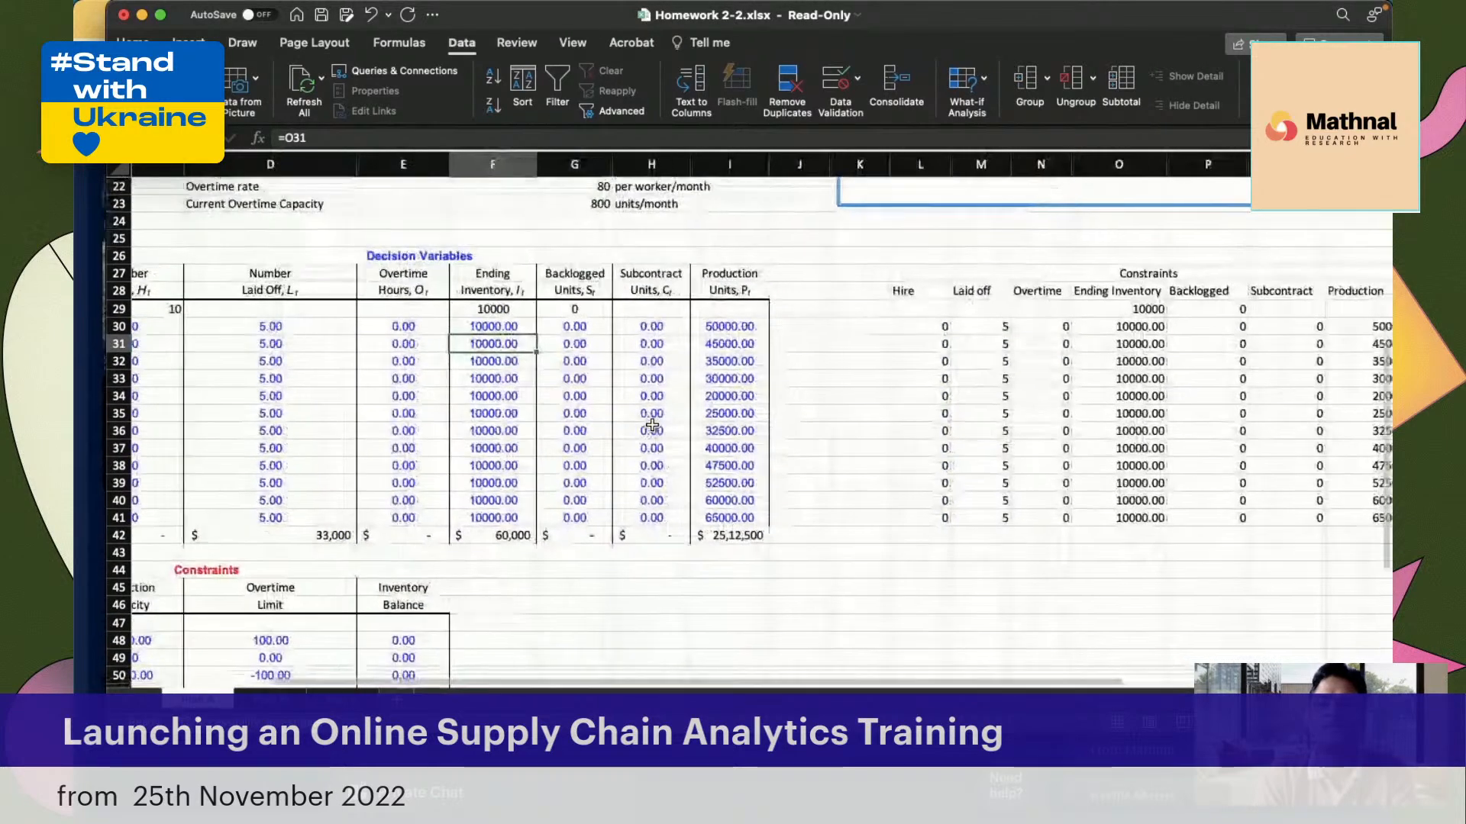
scroll(651, 424, "right", 1)
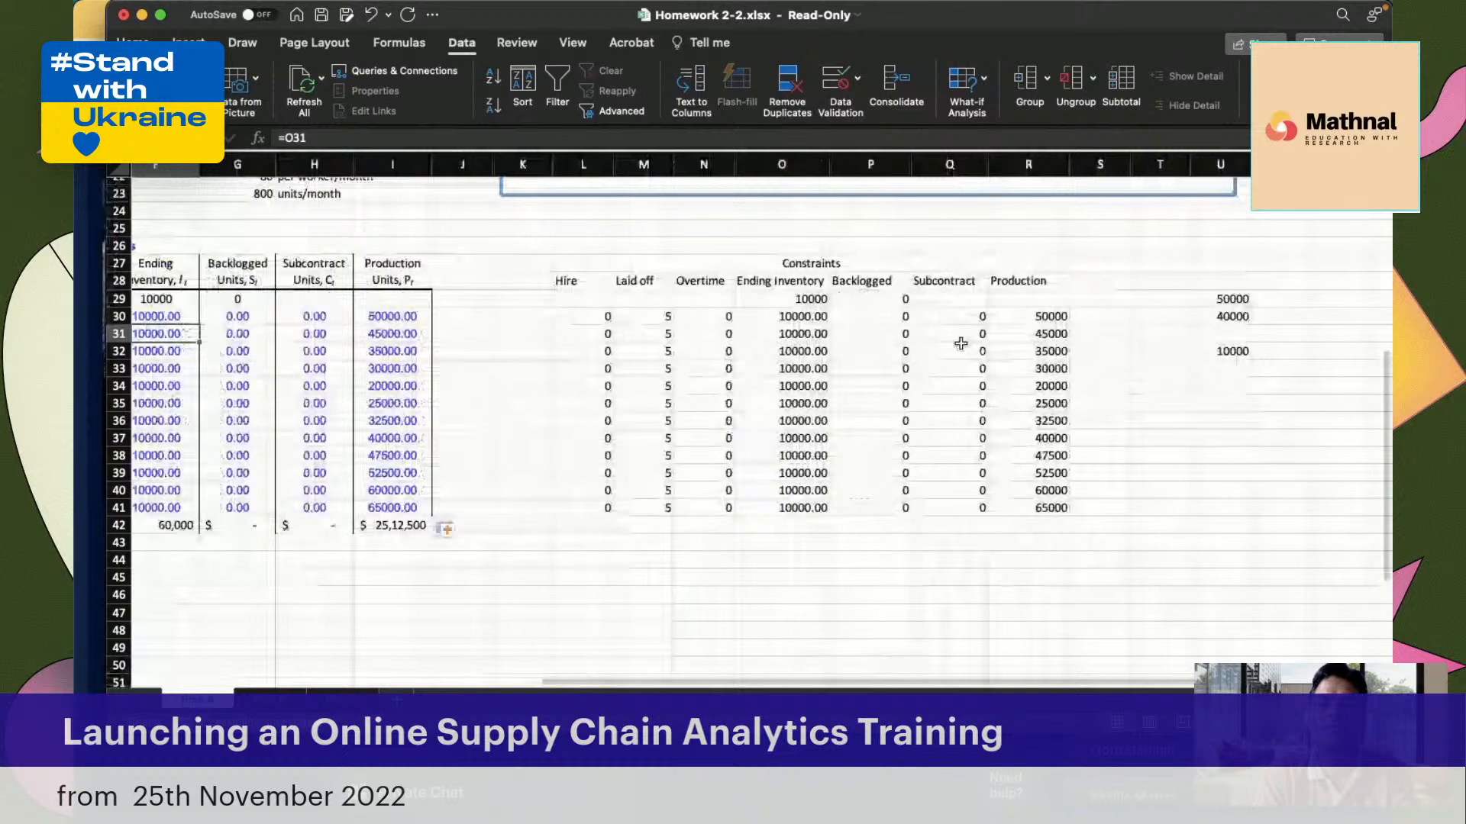
left_click(855, 331)
left_click(794, 313)
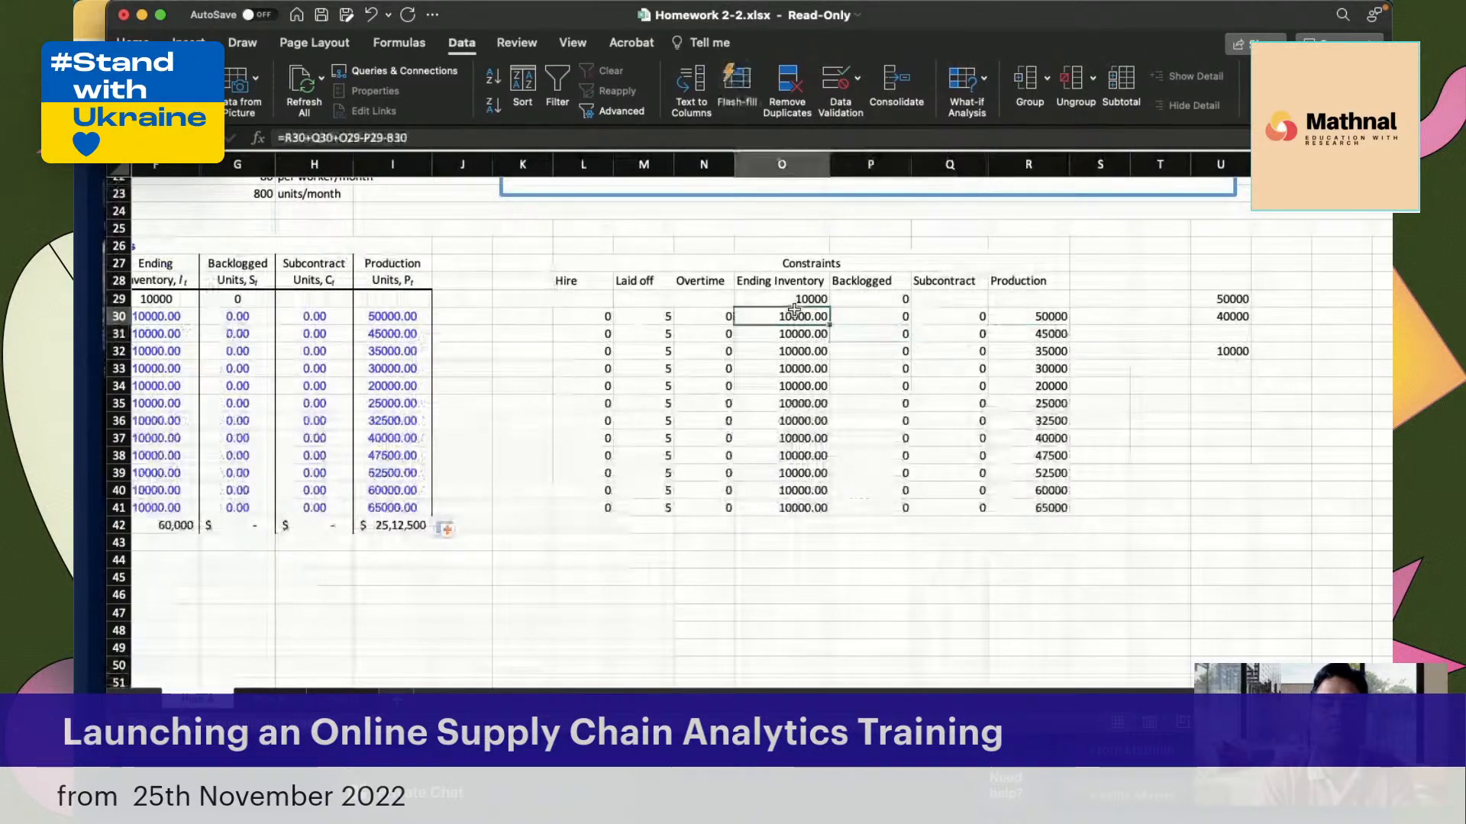
left_click(657, 368)
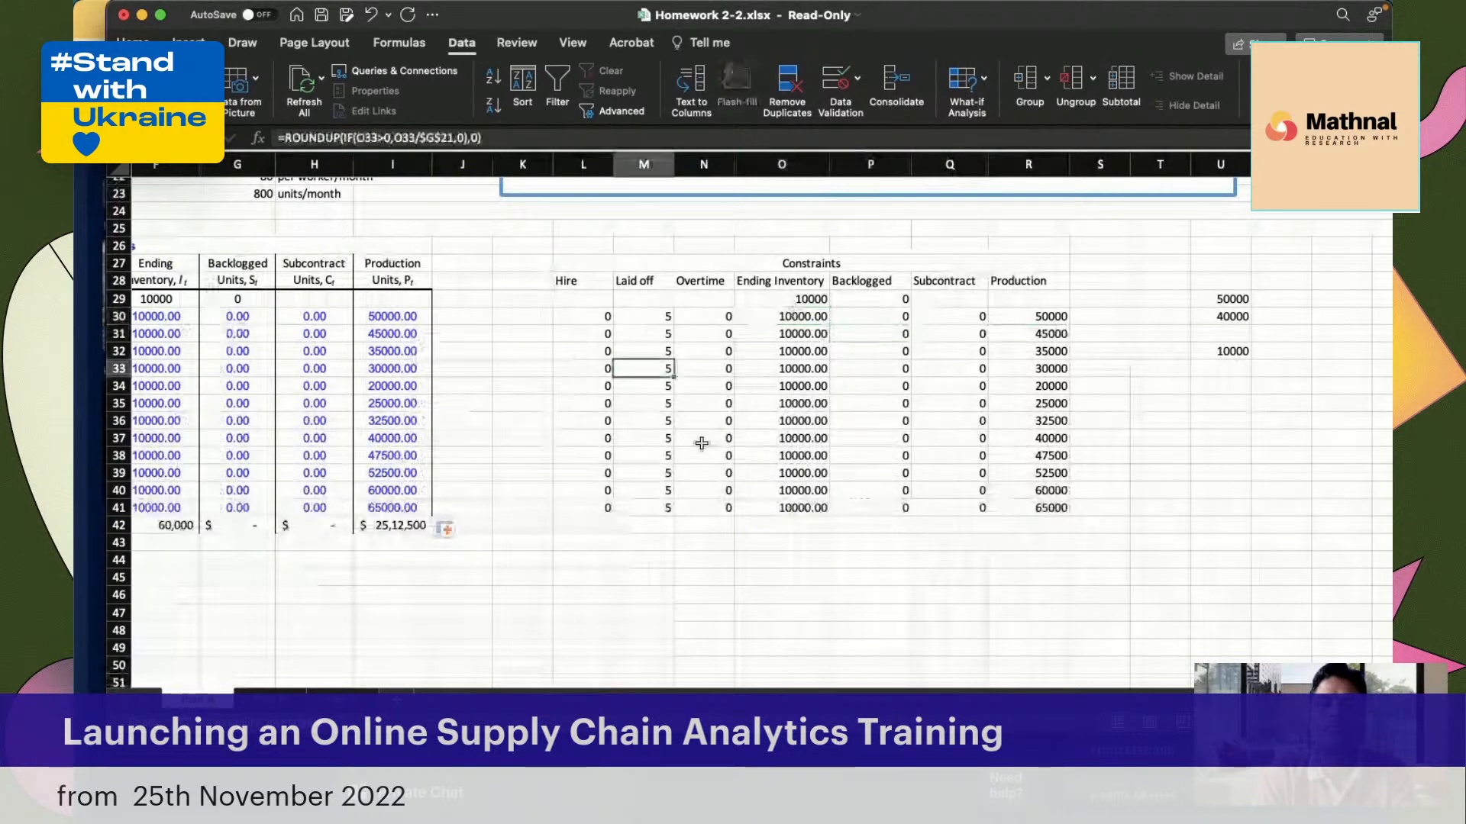
Run Solver to minimize C62 by changing C30:I41 with the GRG Nonlinear method and the listed constraints
scroll(700, 443, "left", 1)
scroll(701, 443, "down", 1)
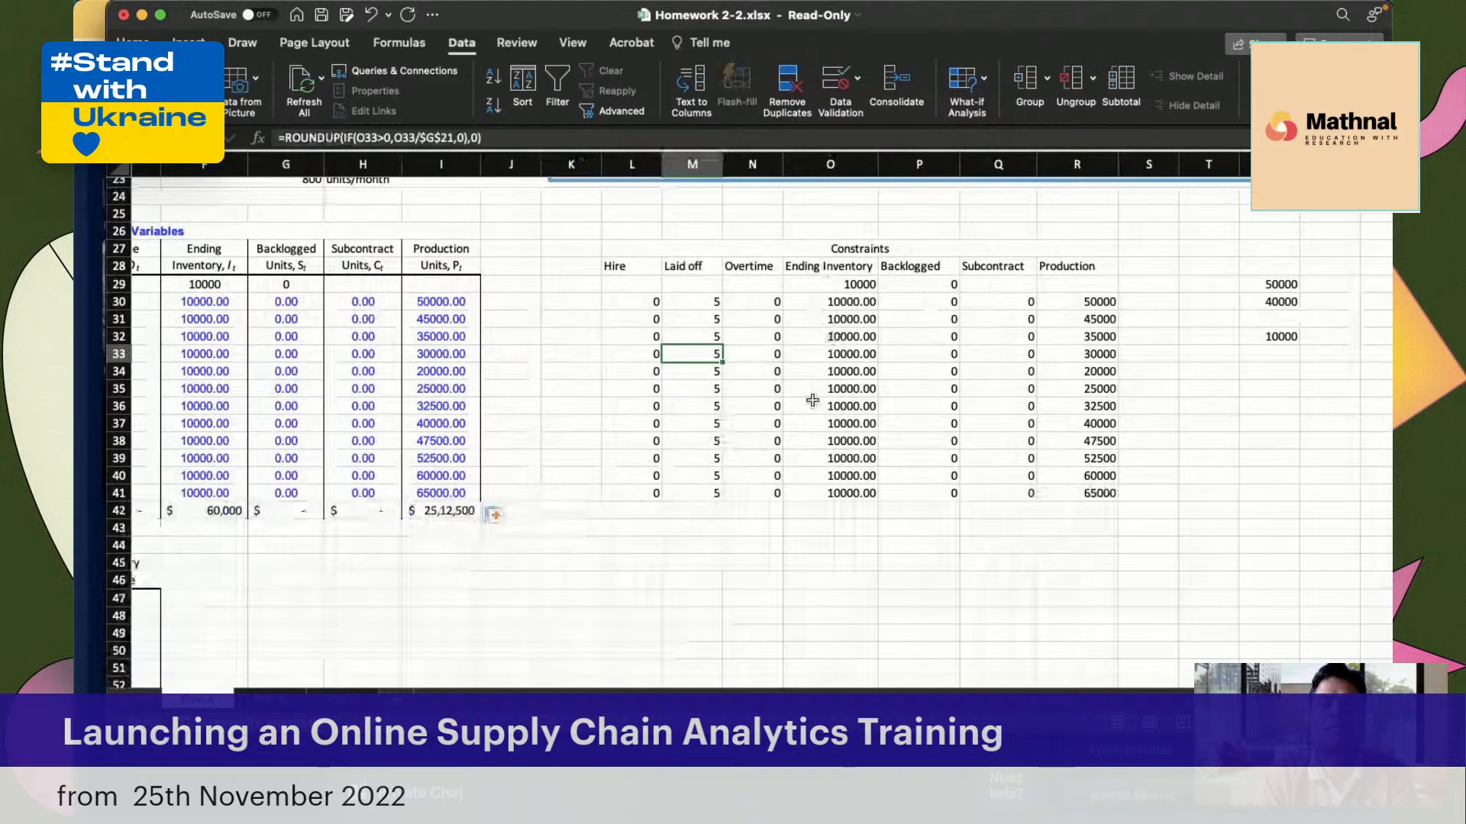
left_click(1282, 86)
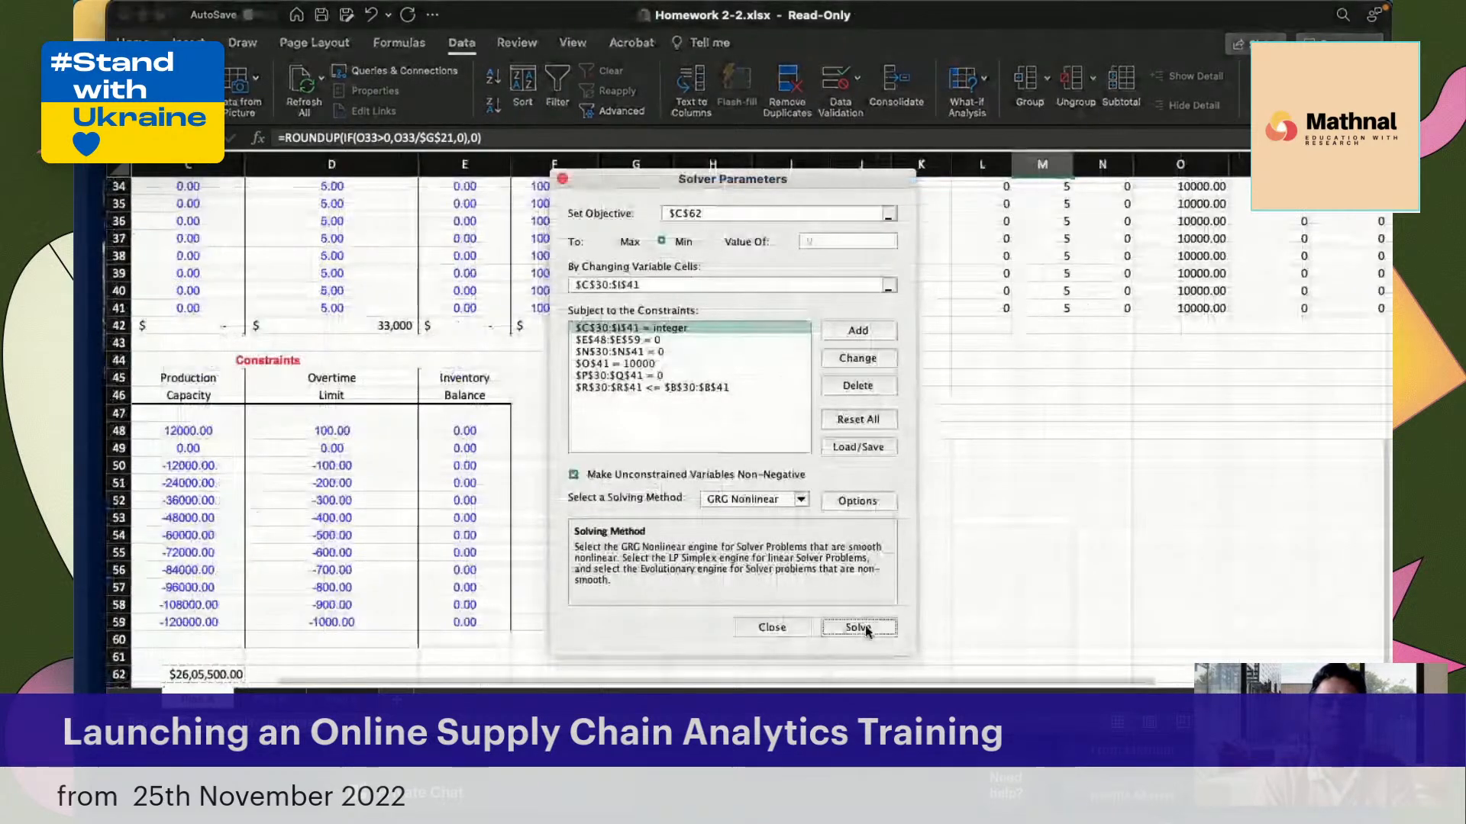
left_click(857, 627)
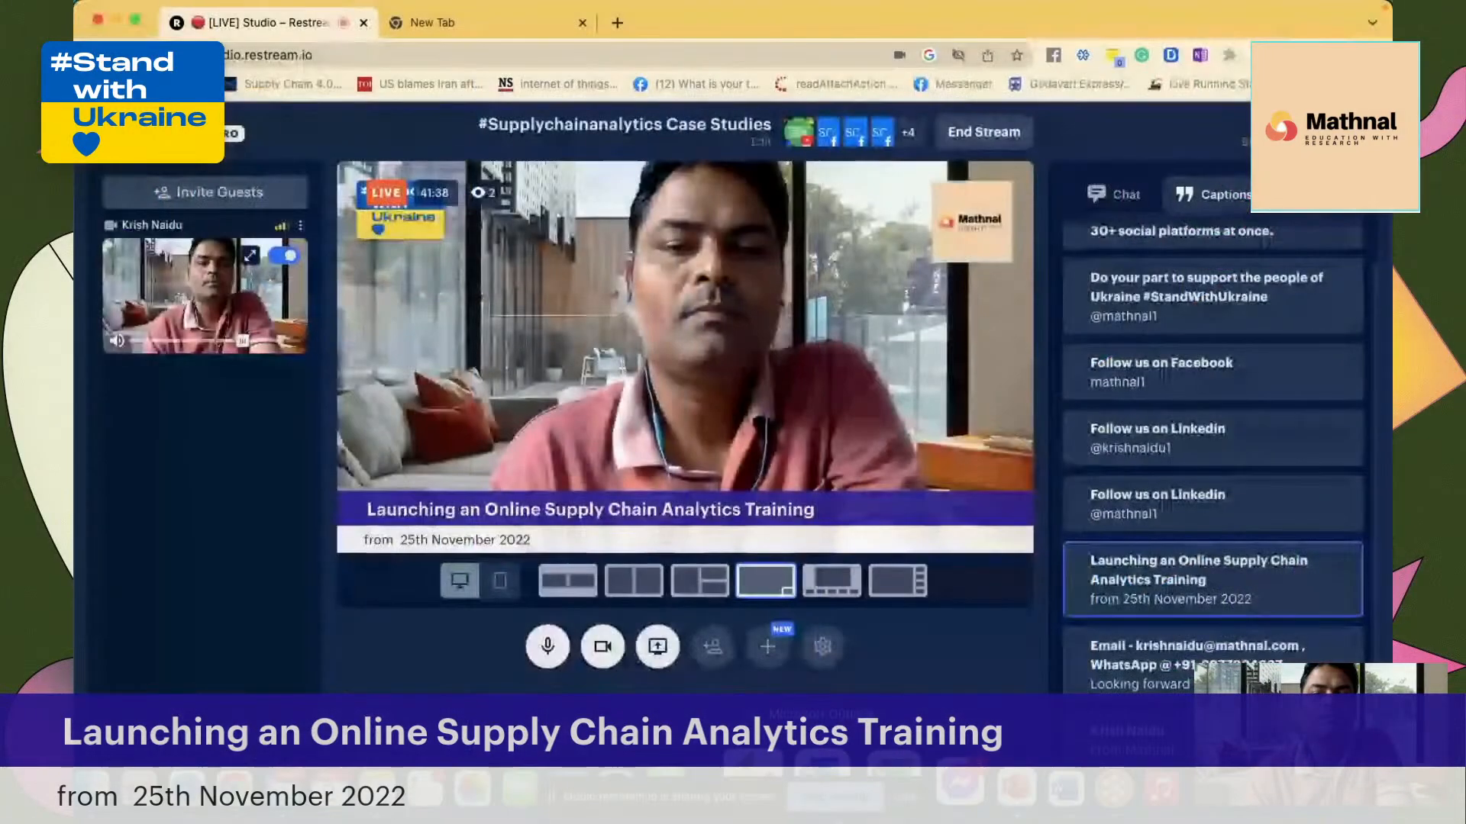
Switch back to the Homework 2-2 workbook in Excel and examine the Inventory Balance formulas for January, April and July
left_click(874, 775)
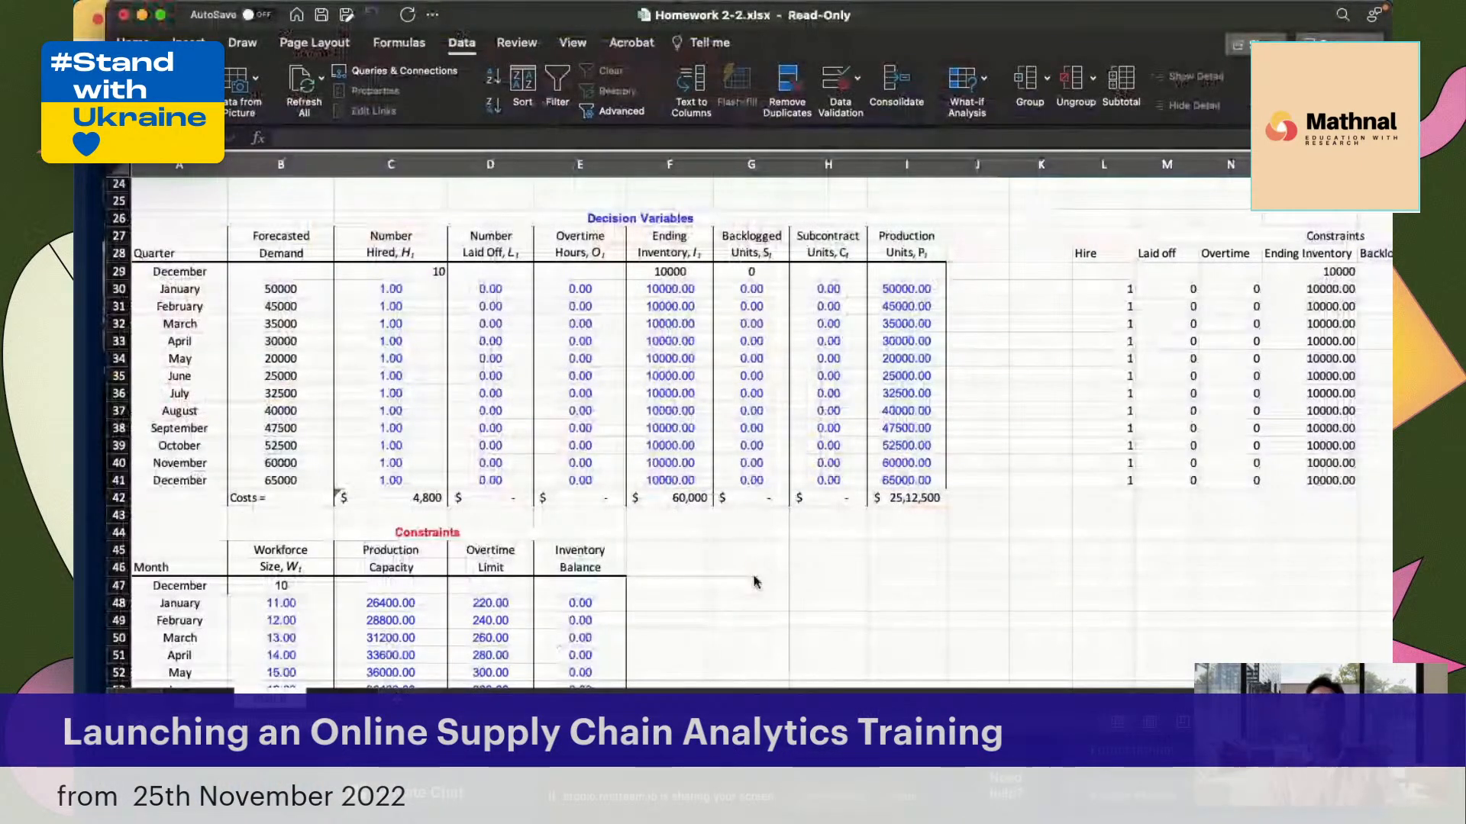
scroll(859, 557, "right", 1)
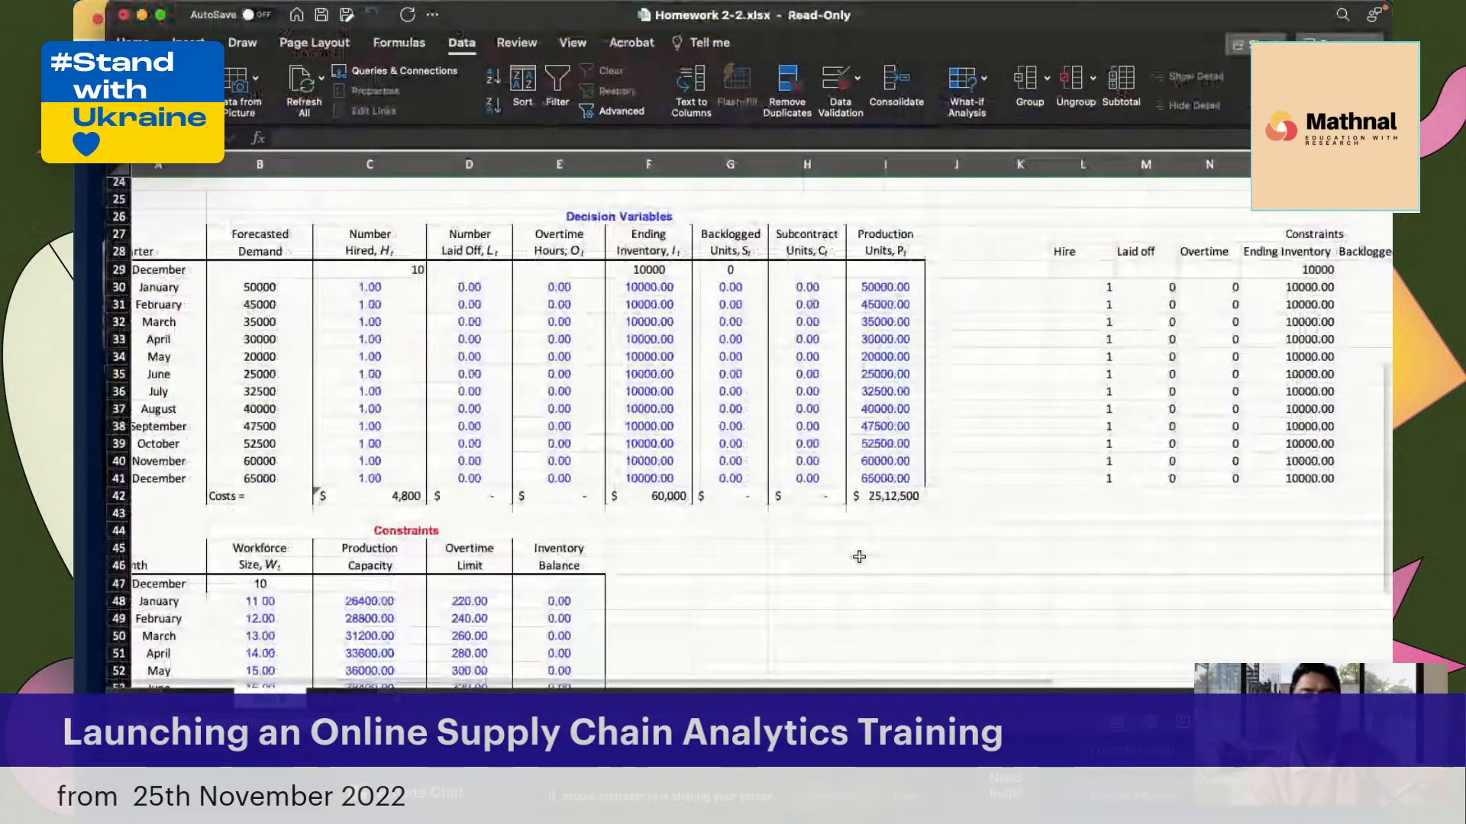
scroll(859, 557, "down", 6)
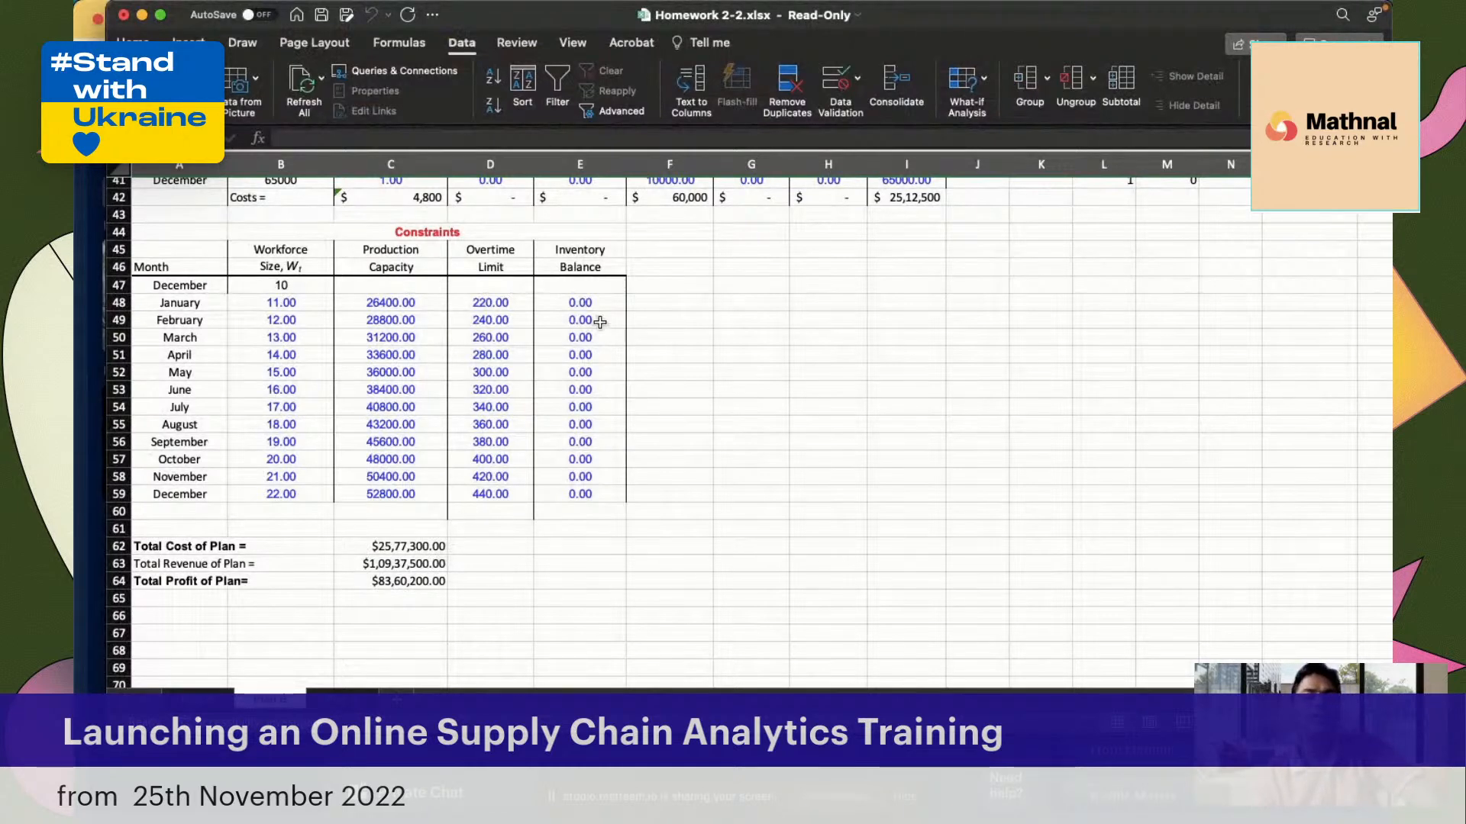
left_click(582, 304)
left_click(585, 351)
left_click(582, 408)
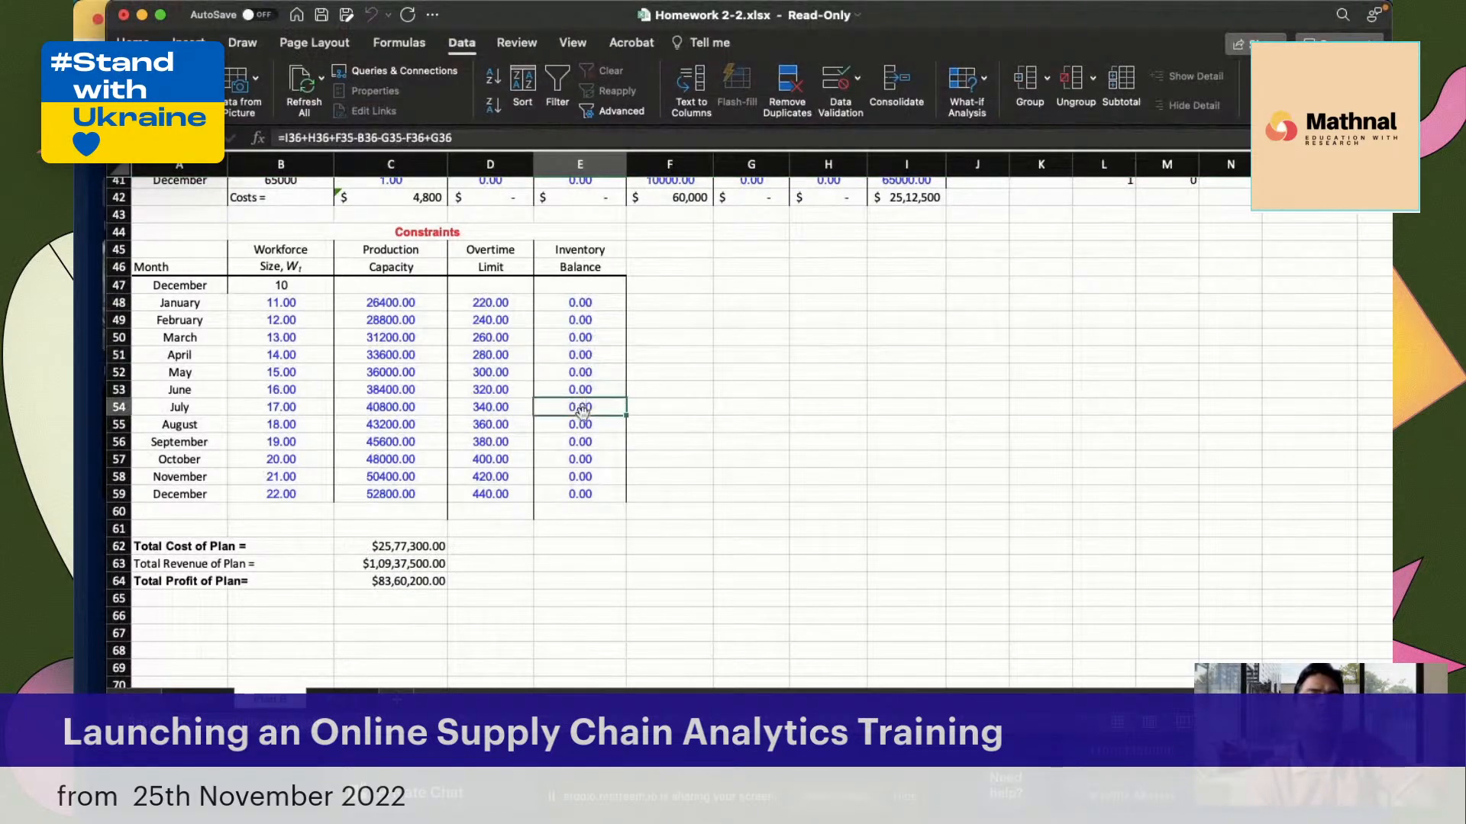
Review the production cost formula in I42 and the Total Profit of Plan formula in C64
scroll(572, 439, "up", 3)
scroll(572, 442, "up", 4)
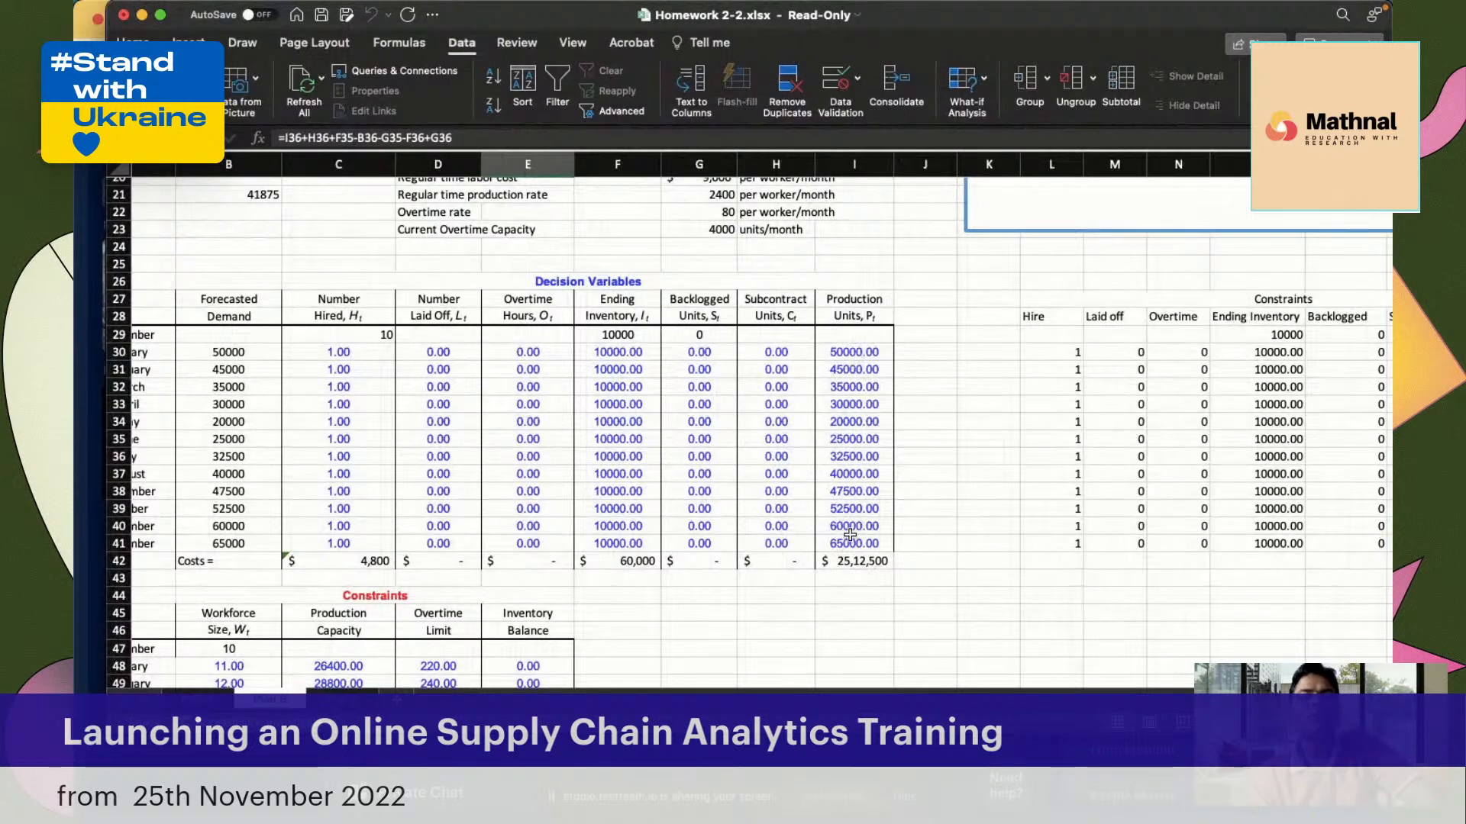
left_click(859, 566)
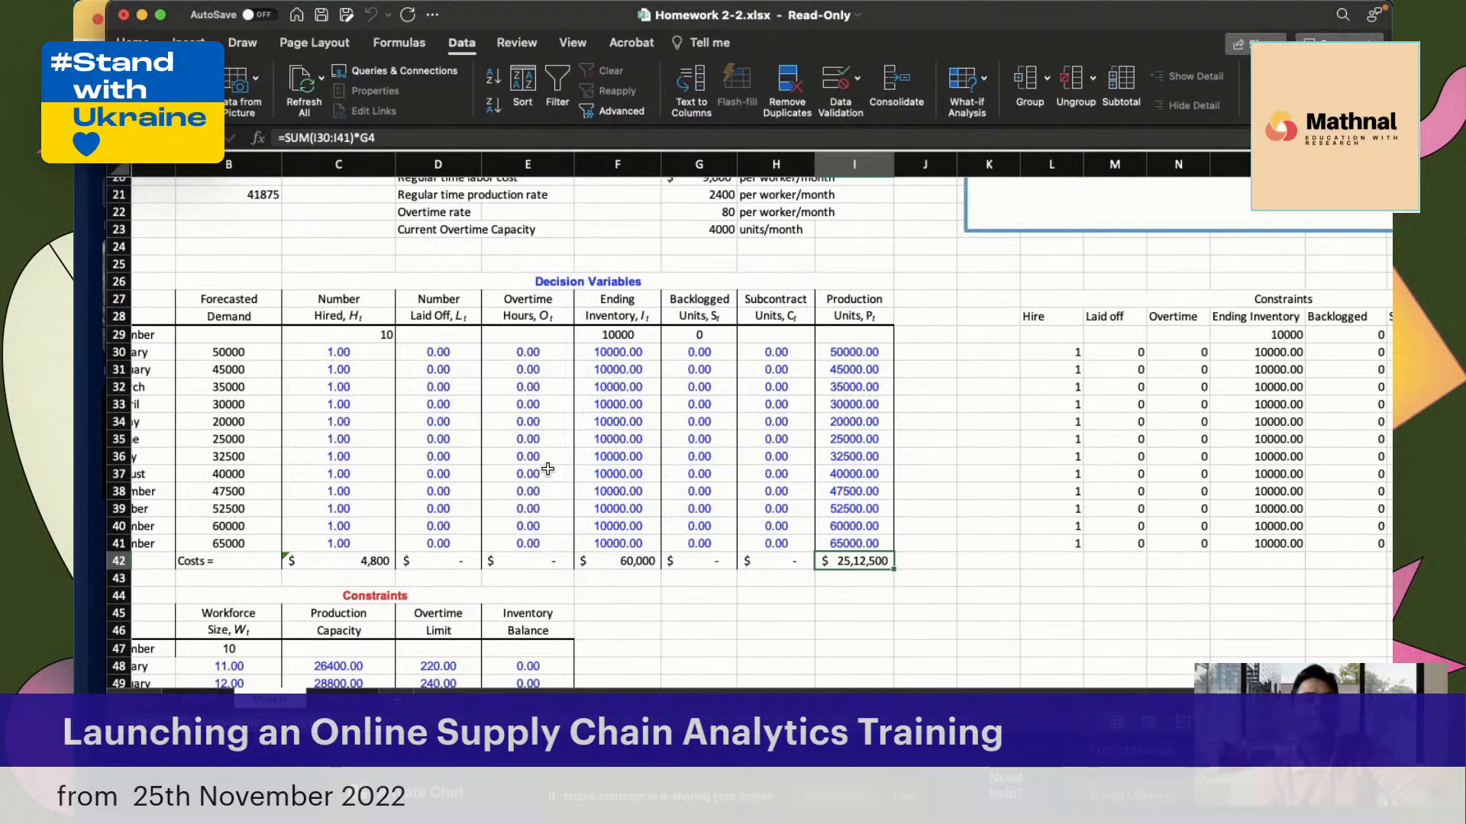
scroll(548, 469, "right", 5)
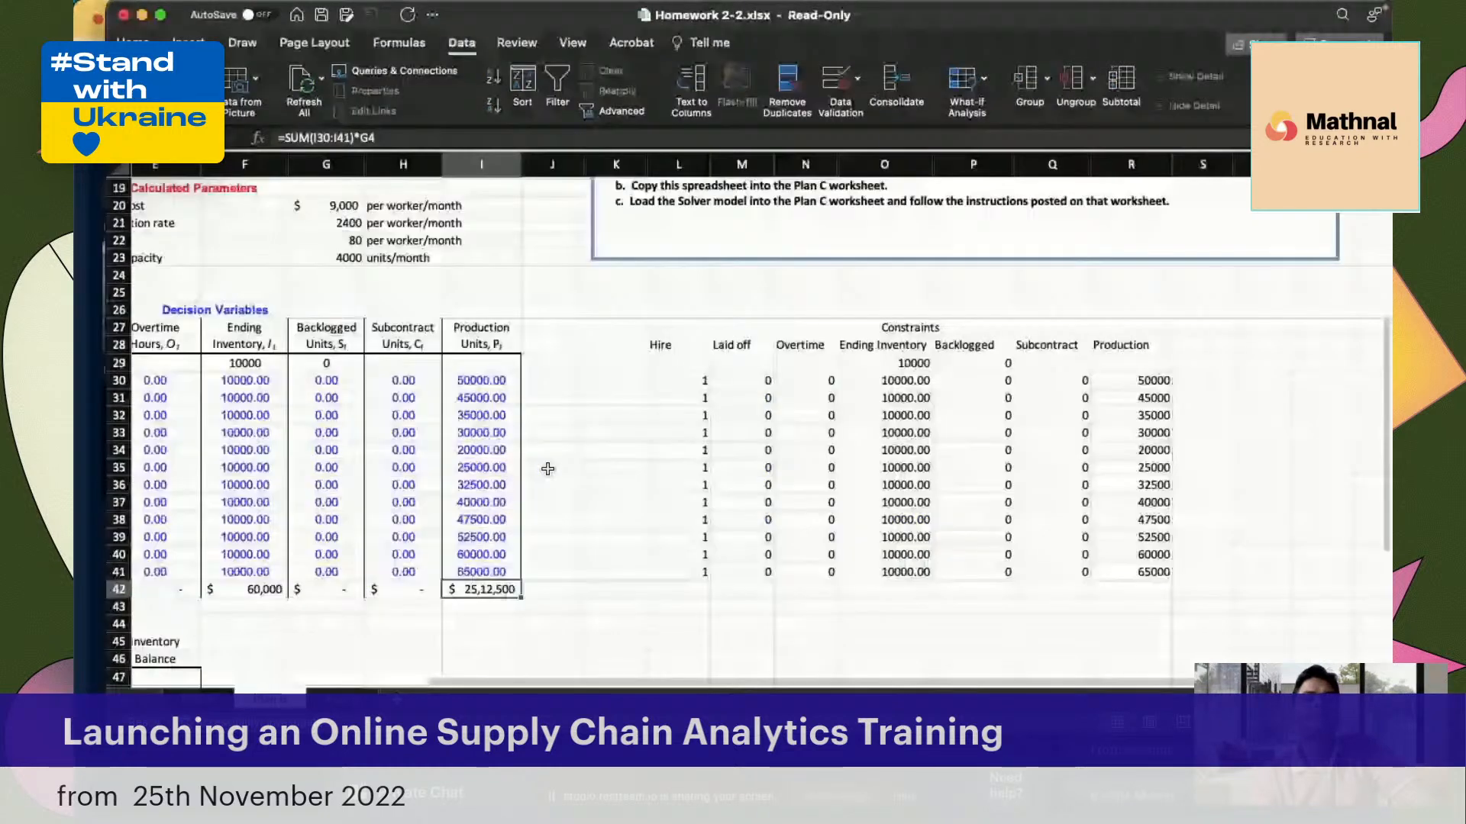
scroll(547, 468, "left", 3)
scroll(547, 469, "left", 2)
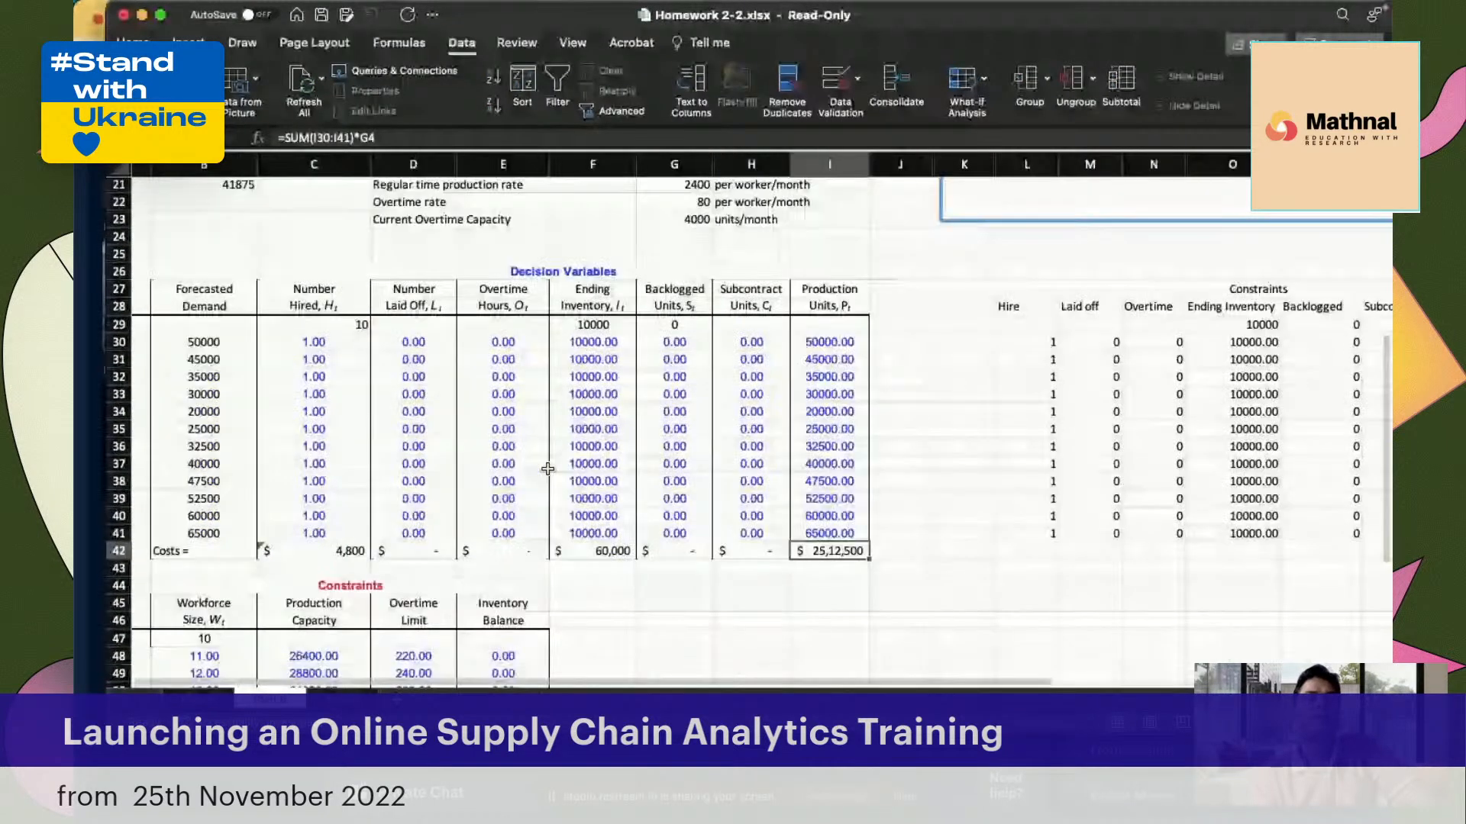
scroll(547, 469, "down", 6)
scroll(548, 468, "left", 1)
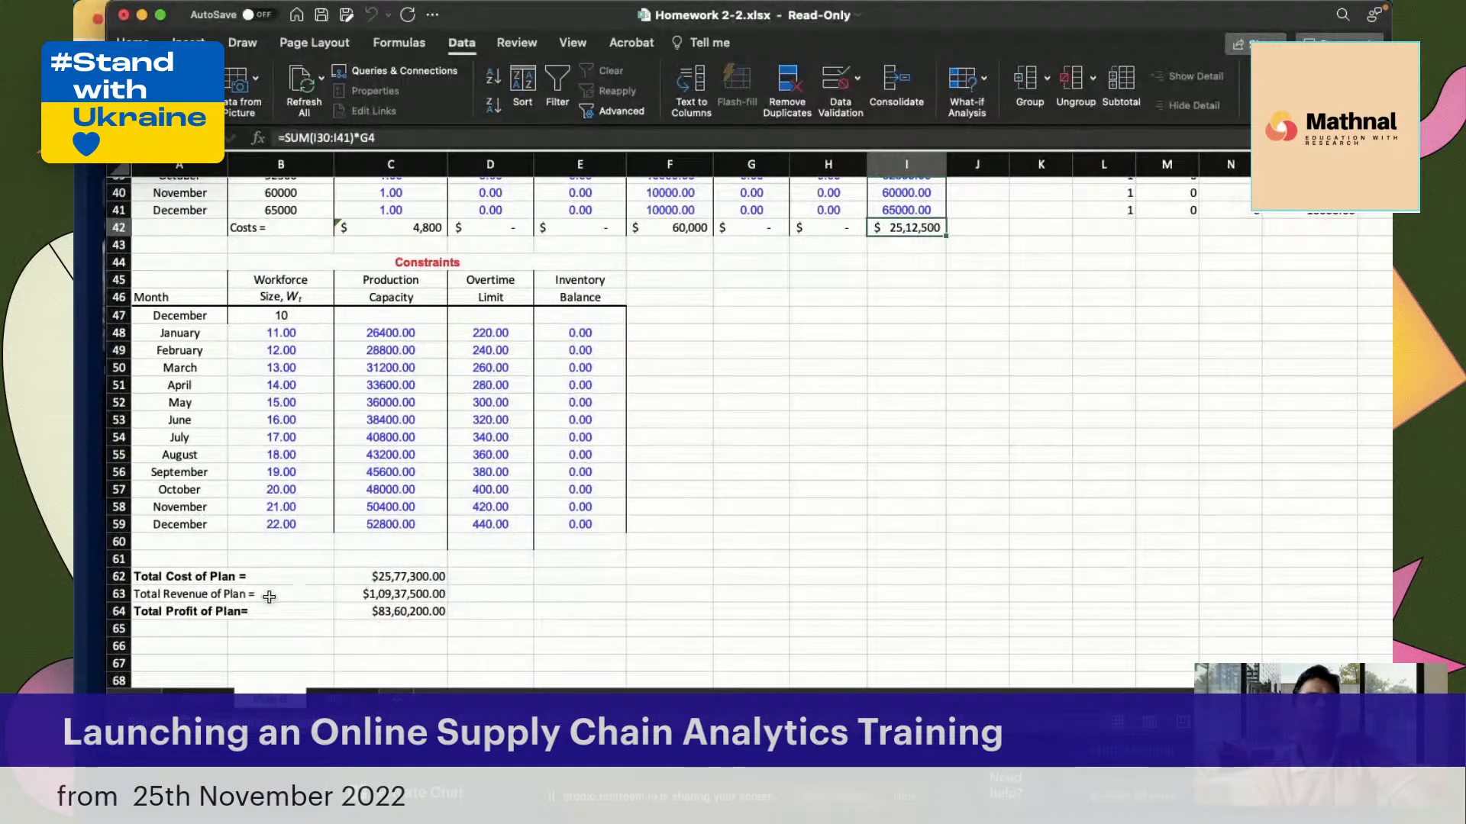
left_click(409, 615)
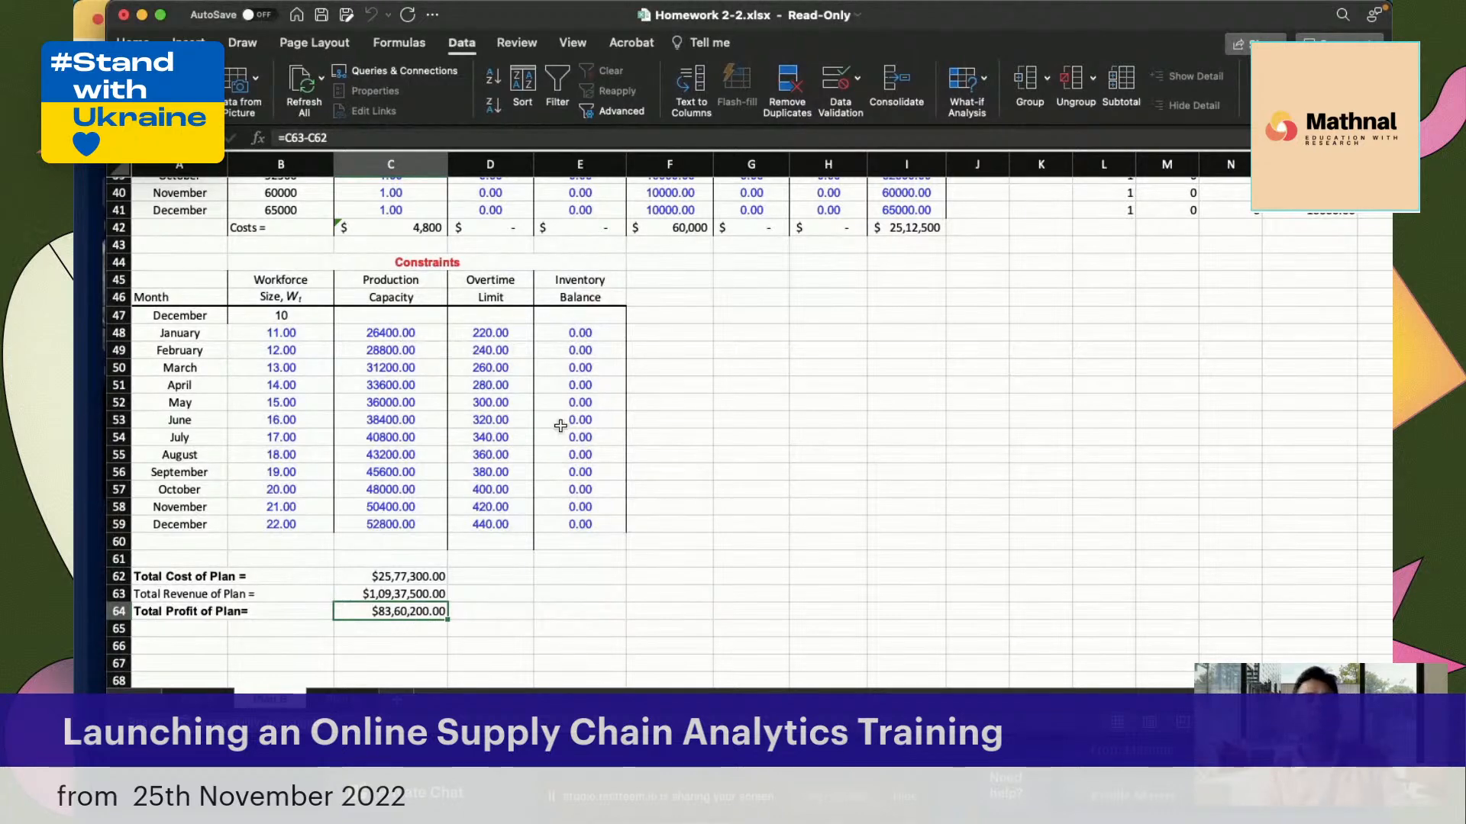
Recheck the monthly Inventory Balance formulas in E48:E59 against the decision variables, workforce size and production capacity
scroll(713, 448, "up", 5)
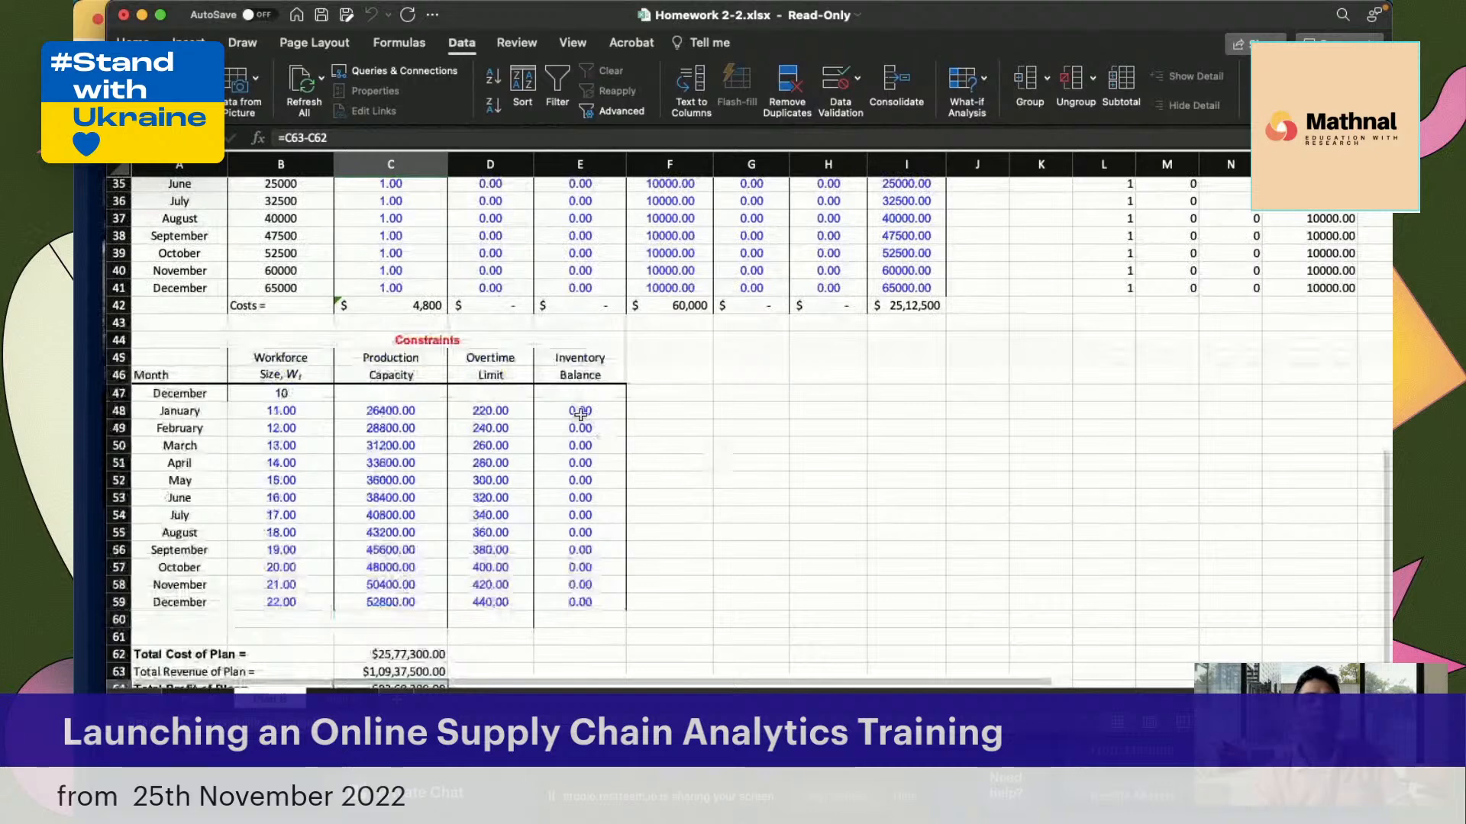
left_click(580, 413)
key("Down")
key("Down")
key("Down")
key("Down")
key("Down")
key("Down")
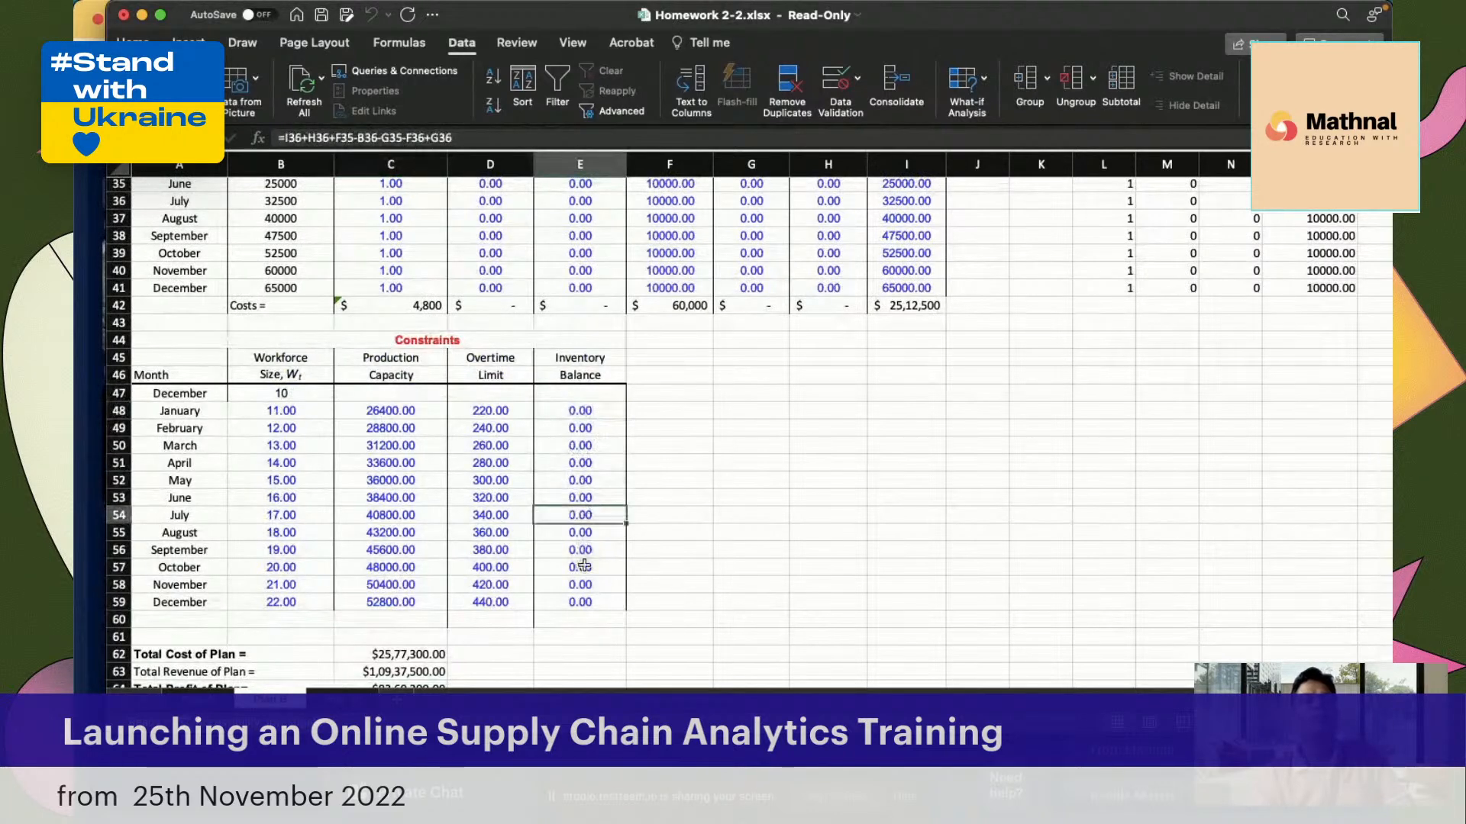
left_click(584, 565)
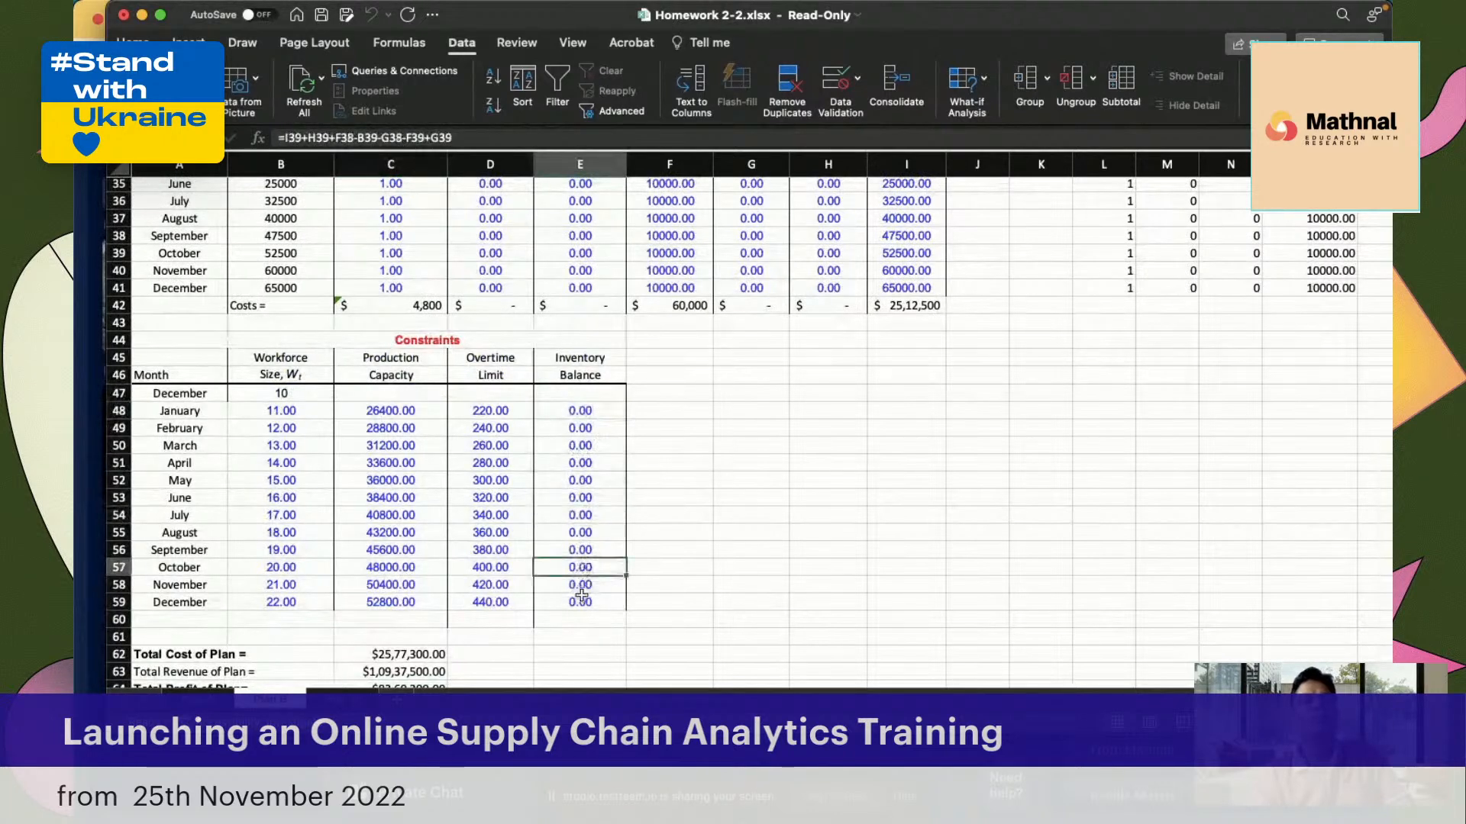
left_click(580, 412)
left_click(580, 475)
left_click(577, 513)
left_click(574, 534)
scroll(589, 522, "up", 5)
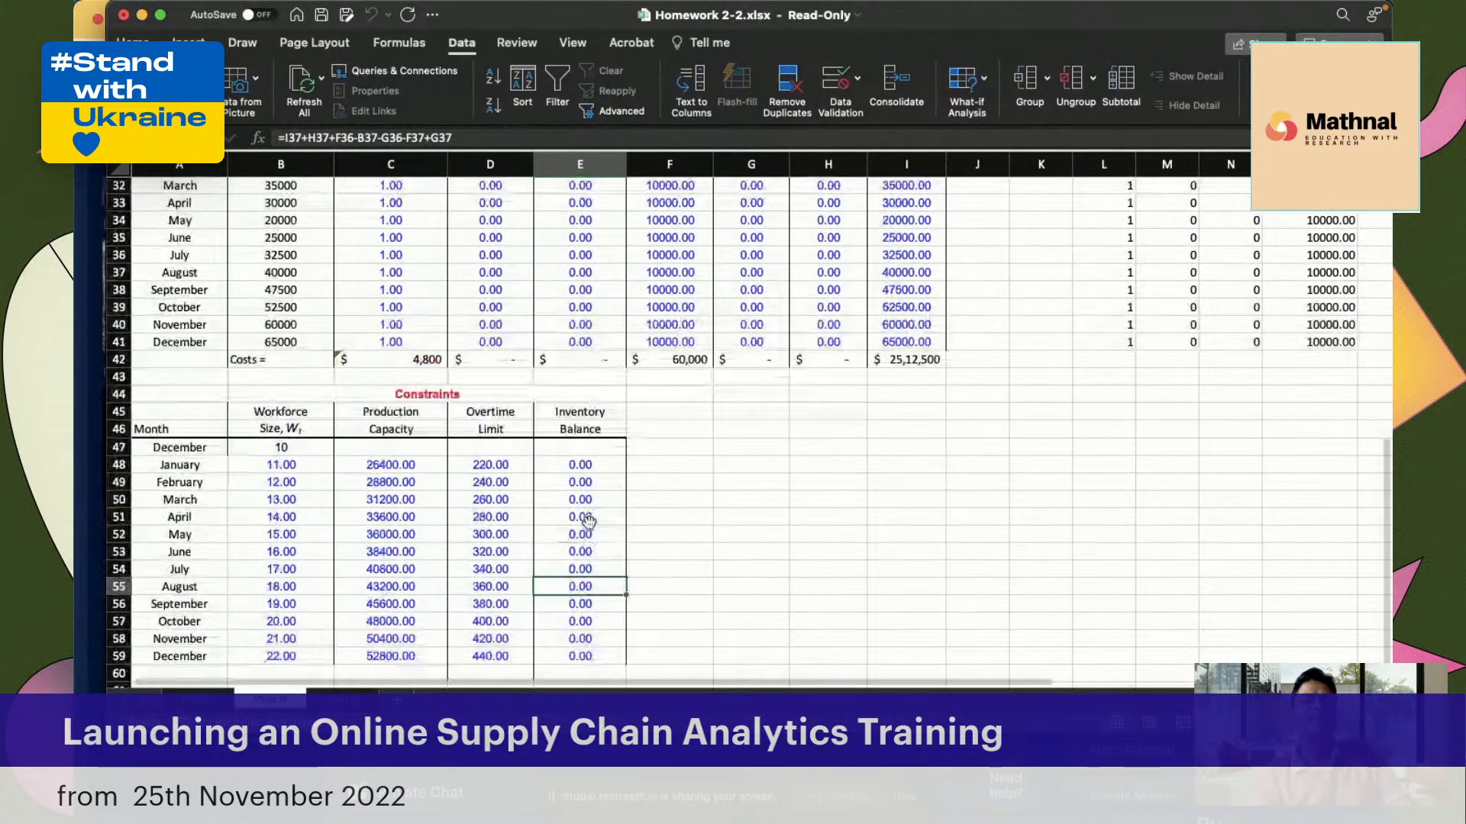
scroll(589, 522, "down", 2)
left_click(581, 578)
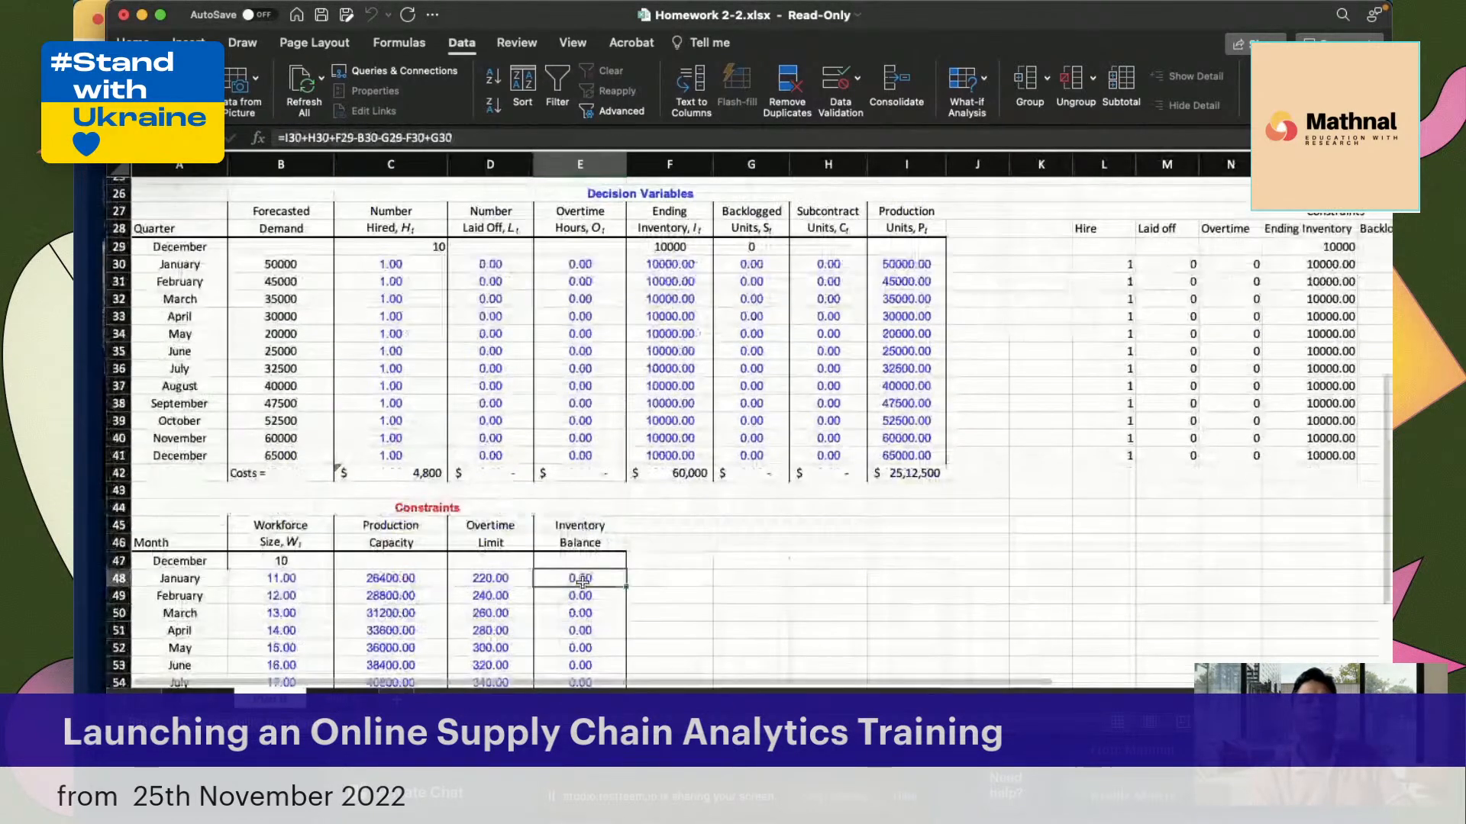
left_click(589, 611)
scroll(589, 611, "down", 2)
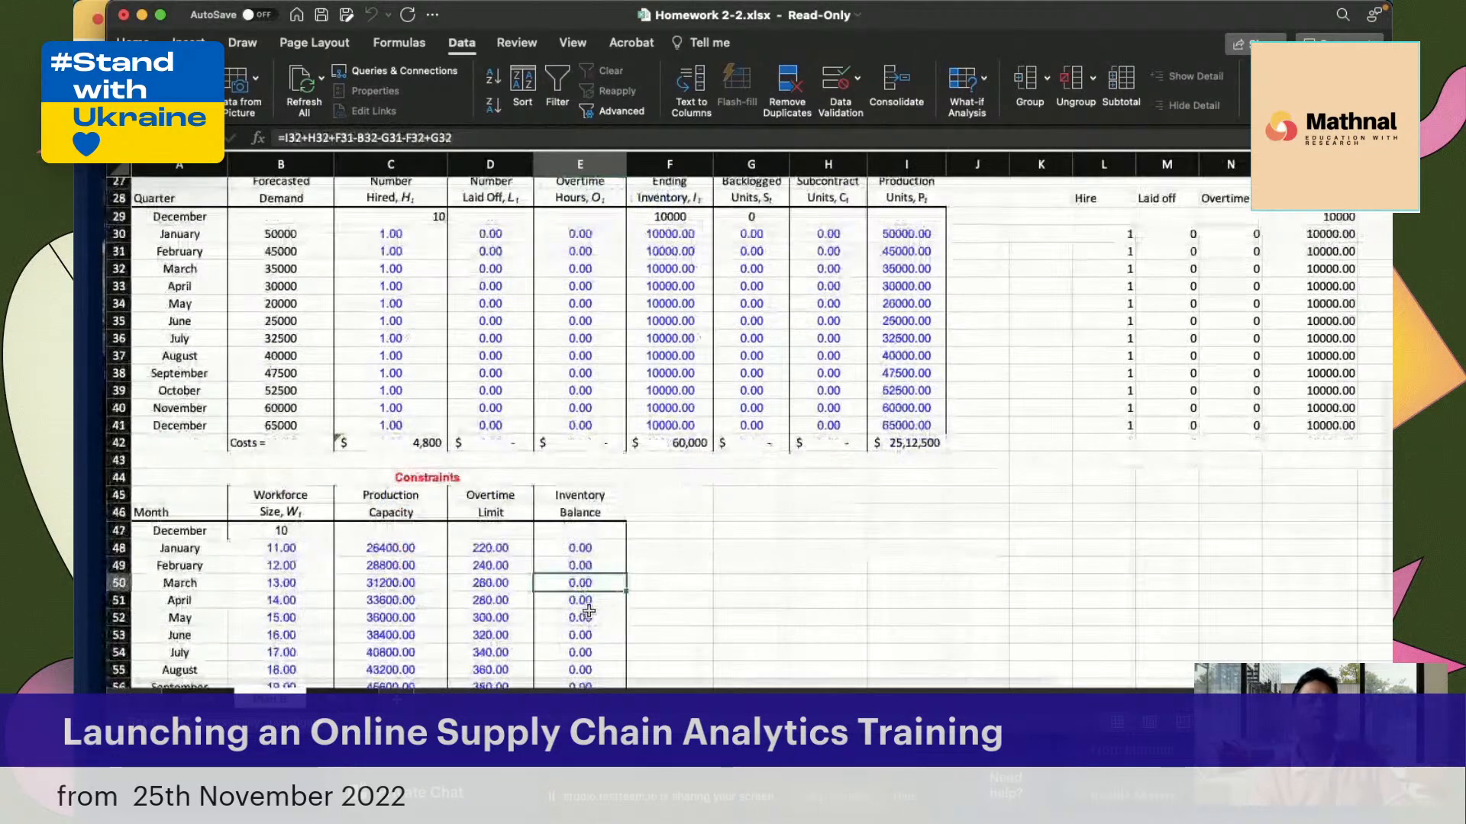
scroll(589, 610, "down", 2)
scroll(589, 611, "down", 3)
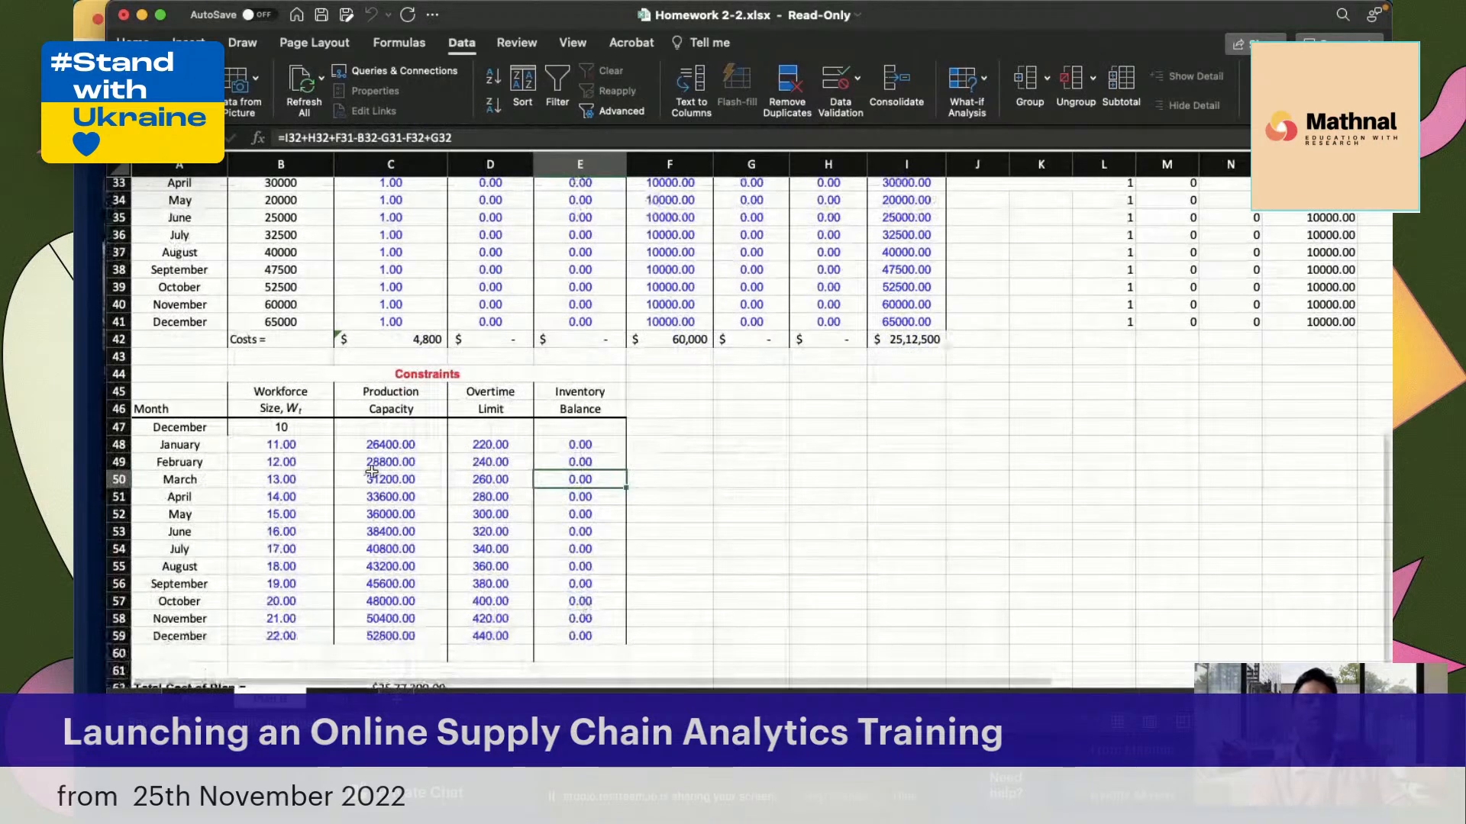
scroll(371, 472, "up", 1)
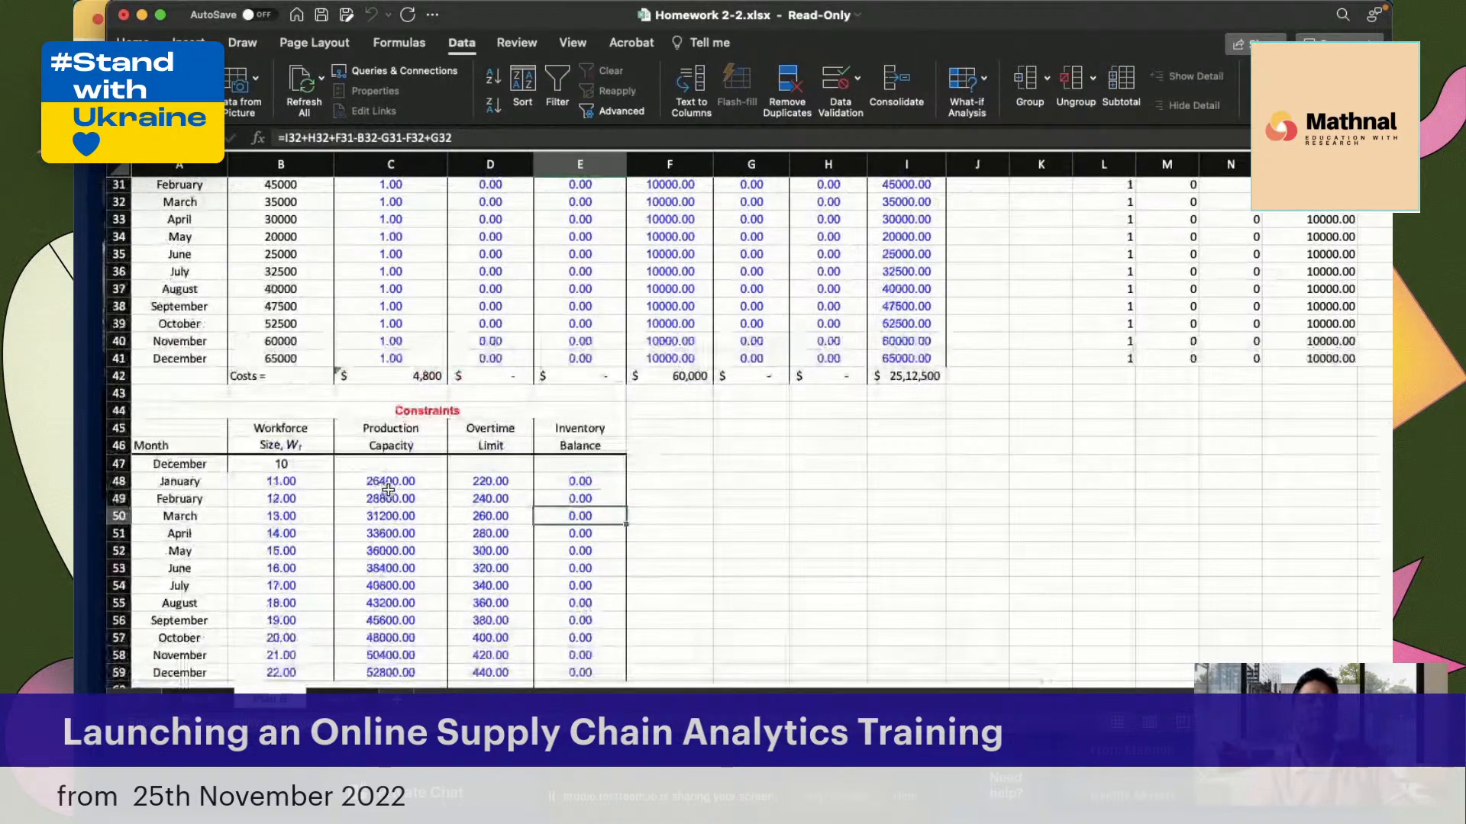
Check January's Production Capacity formula in C48 against the decision variables
left_click(390, 497)
left_click(405, 478)
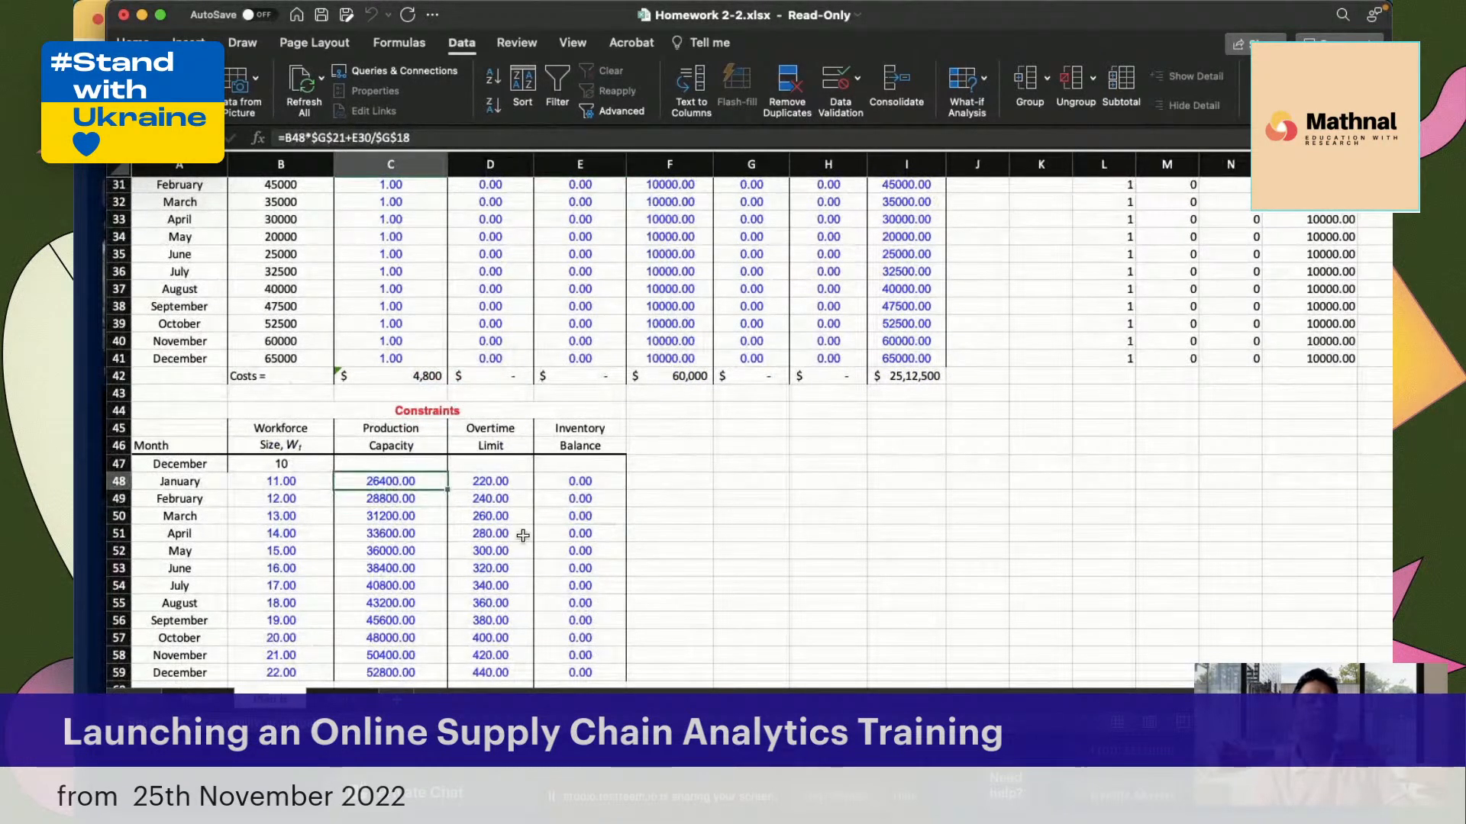
scroll(829, 349, "up", 5)
scroll(829, 349, "down", 1)
scroll(829, 349, "left", 1)
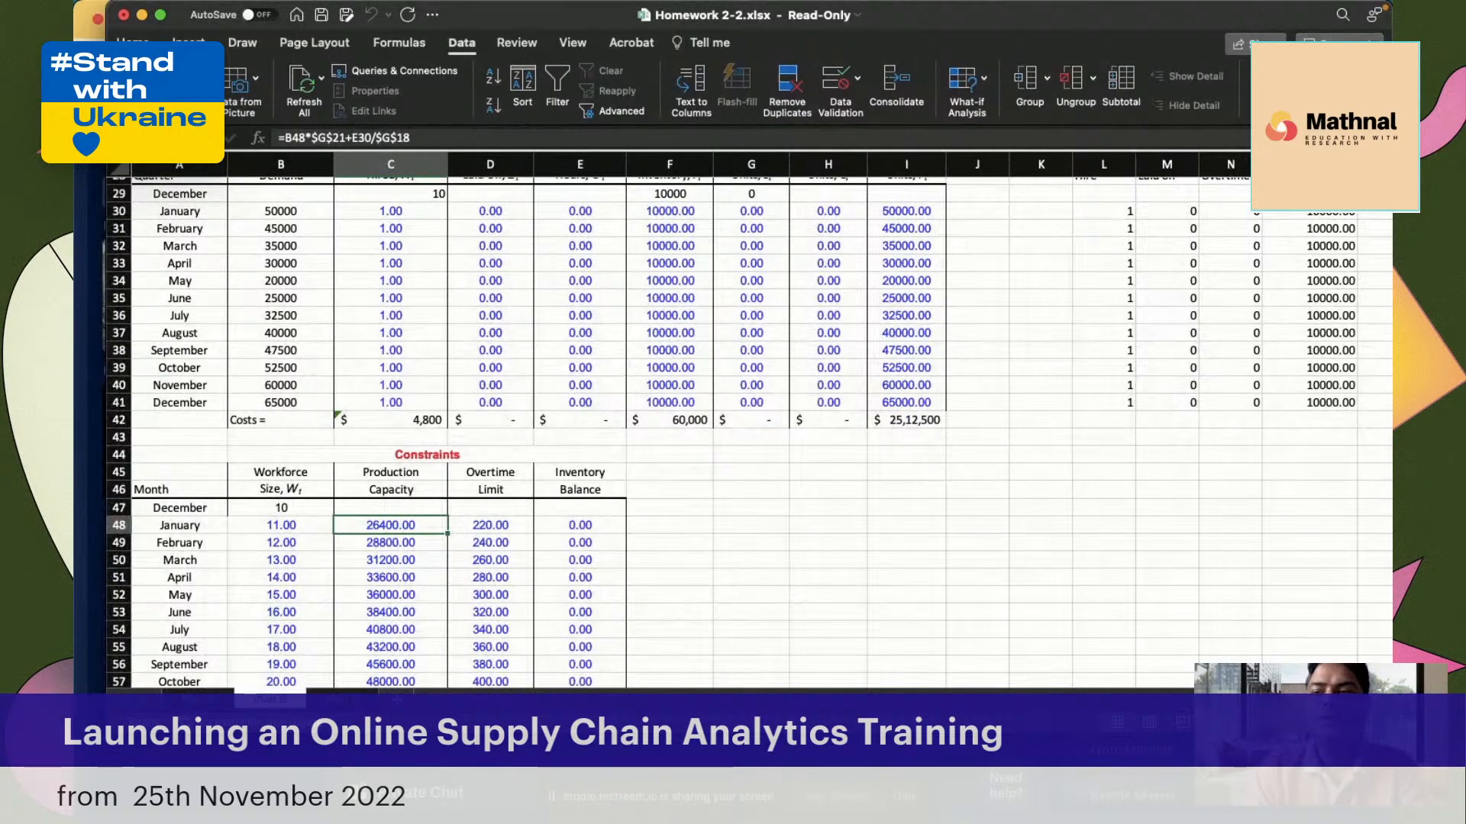
Start a new Solver constraint with the Production cells R30:R41 as its cell reference
left_click(1284, 101)
left_click(867, 329)
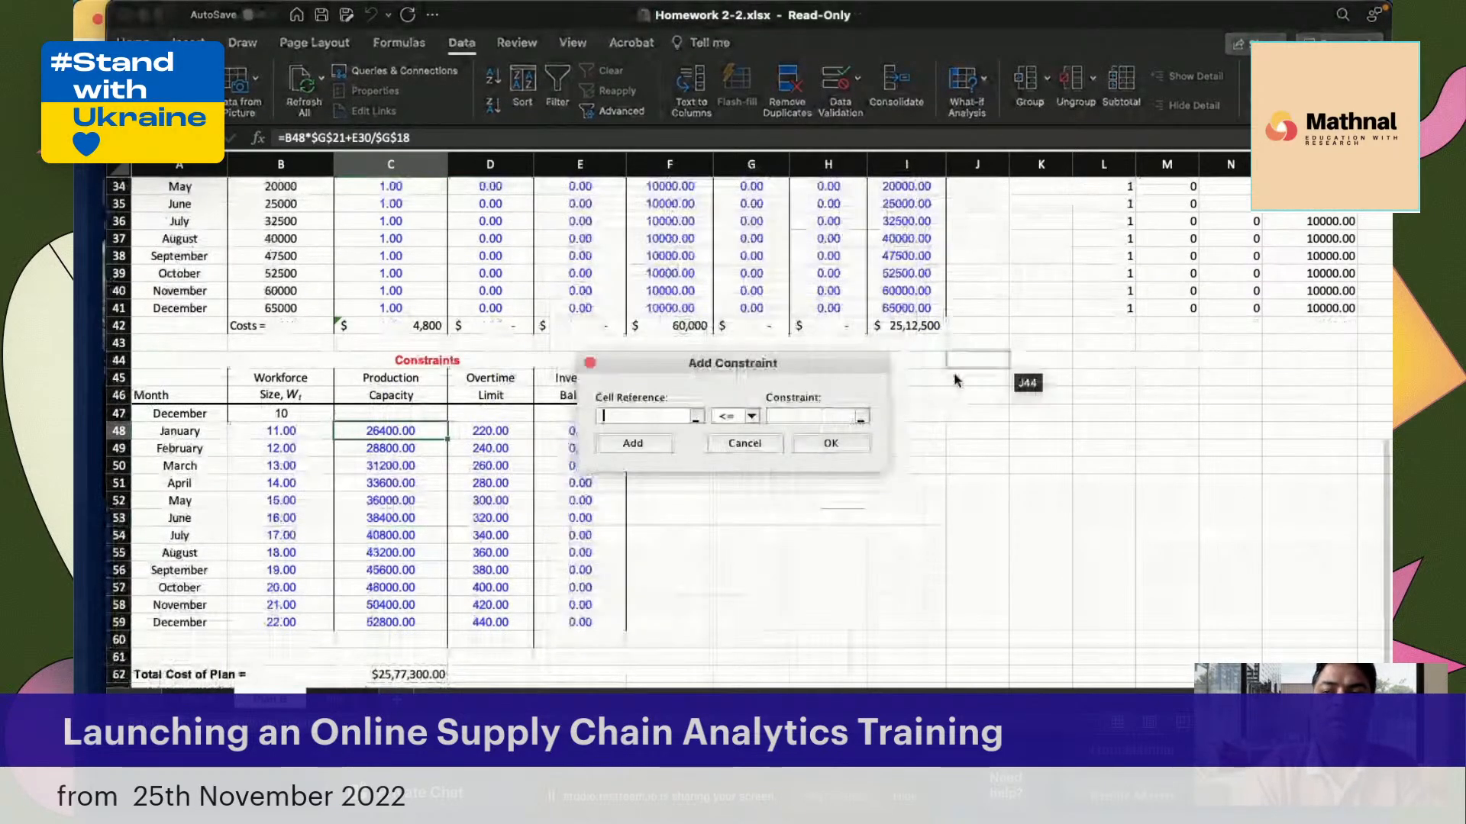
scroll(954, 379, "right", 3)
scroll(954, 379, "up", 1)
scroll(1030, 359, "up", 4)
scroll(1030, 359, "right", 2)
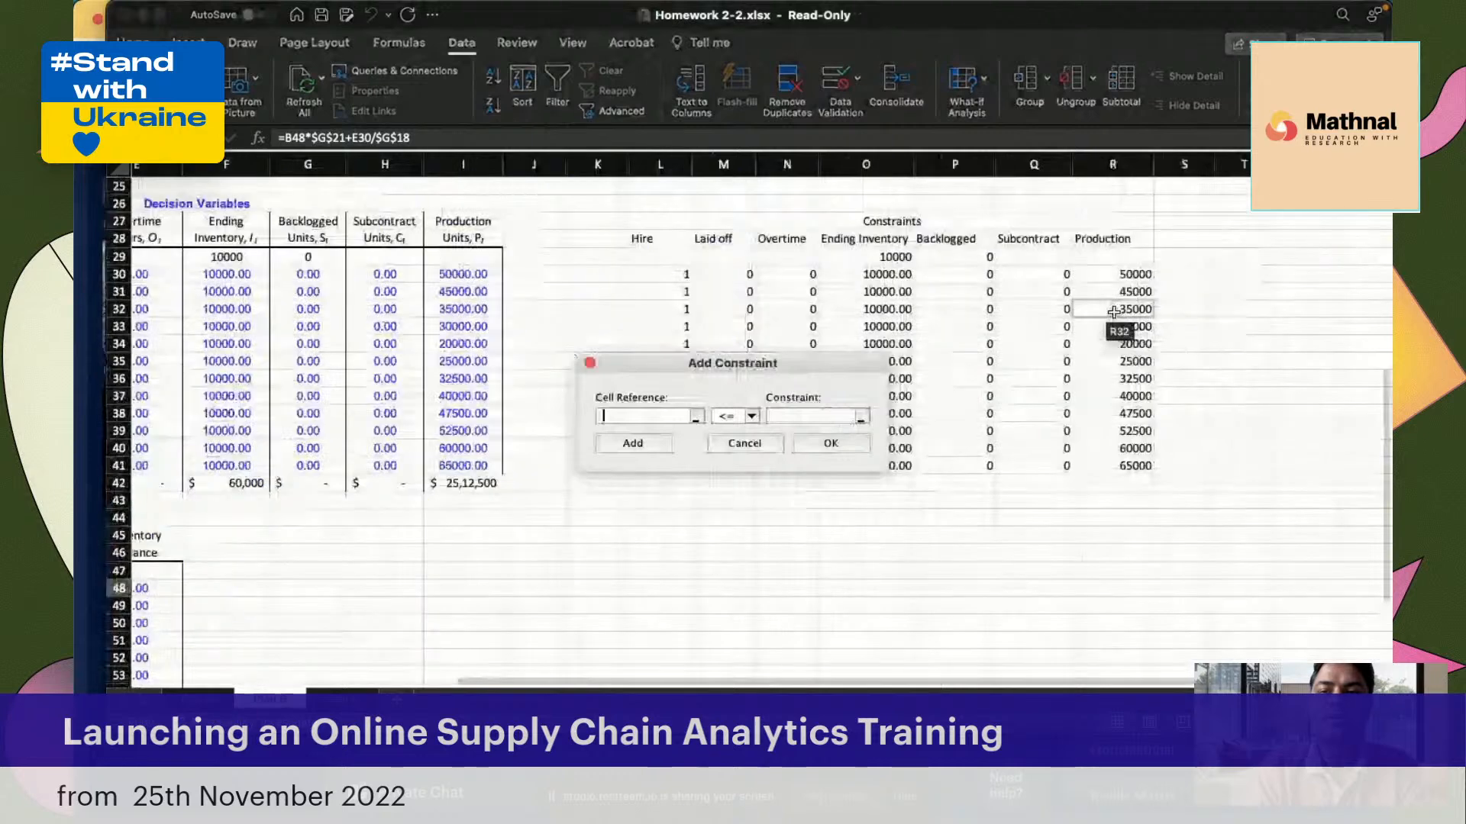
left_click_drag(1132, 276, 1118, 468)
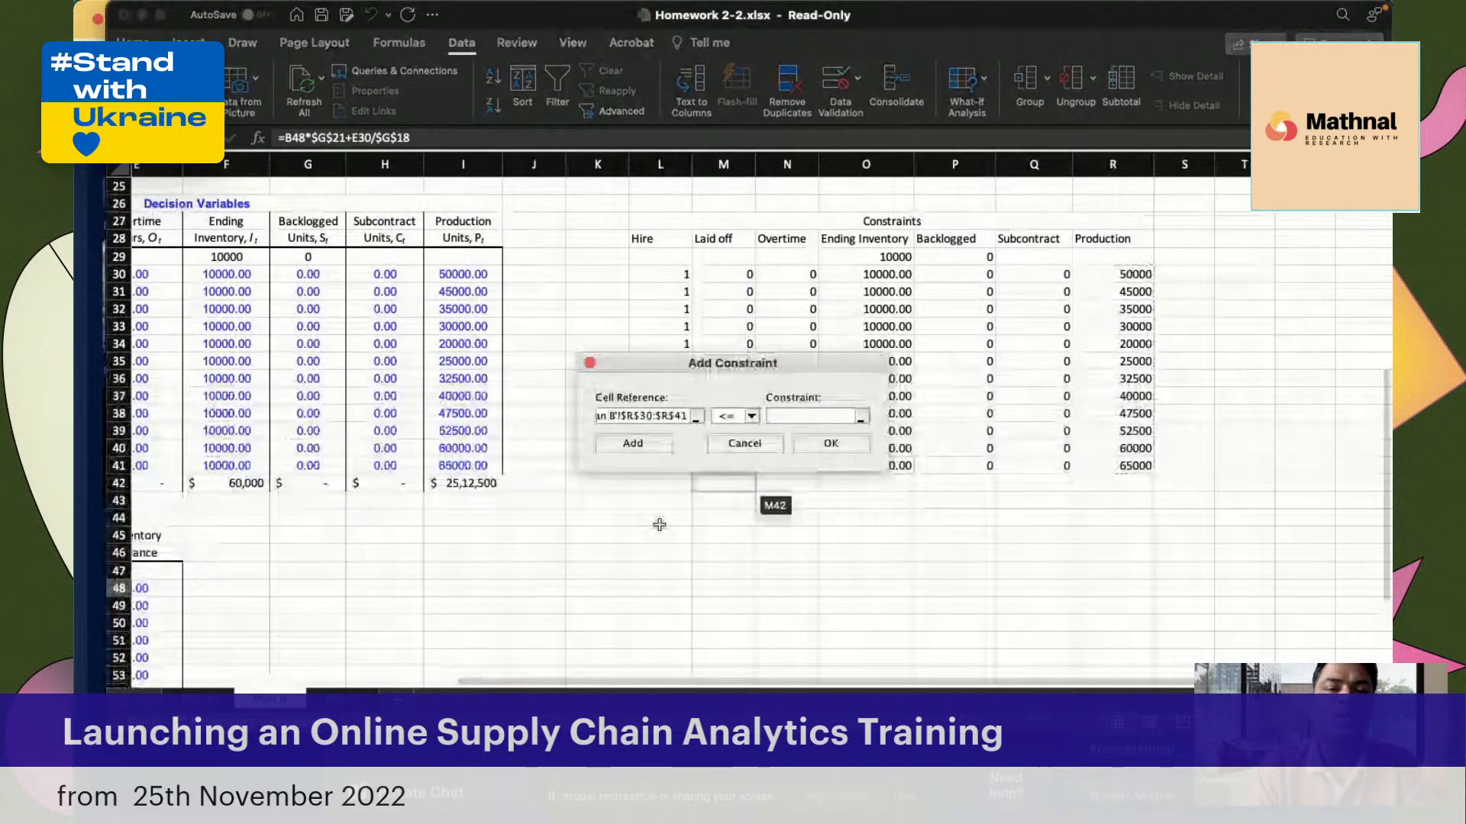
Limit the new constraint to <= the Production Capacity cells C48:C59 and add it to the Solver model
scroll(660, 525, "down", 3)
scroll(659, 524, "left", 1)
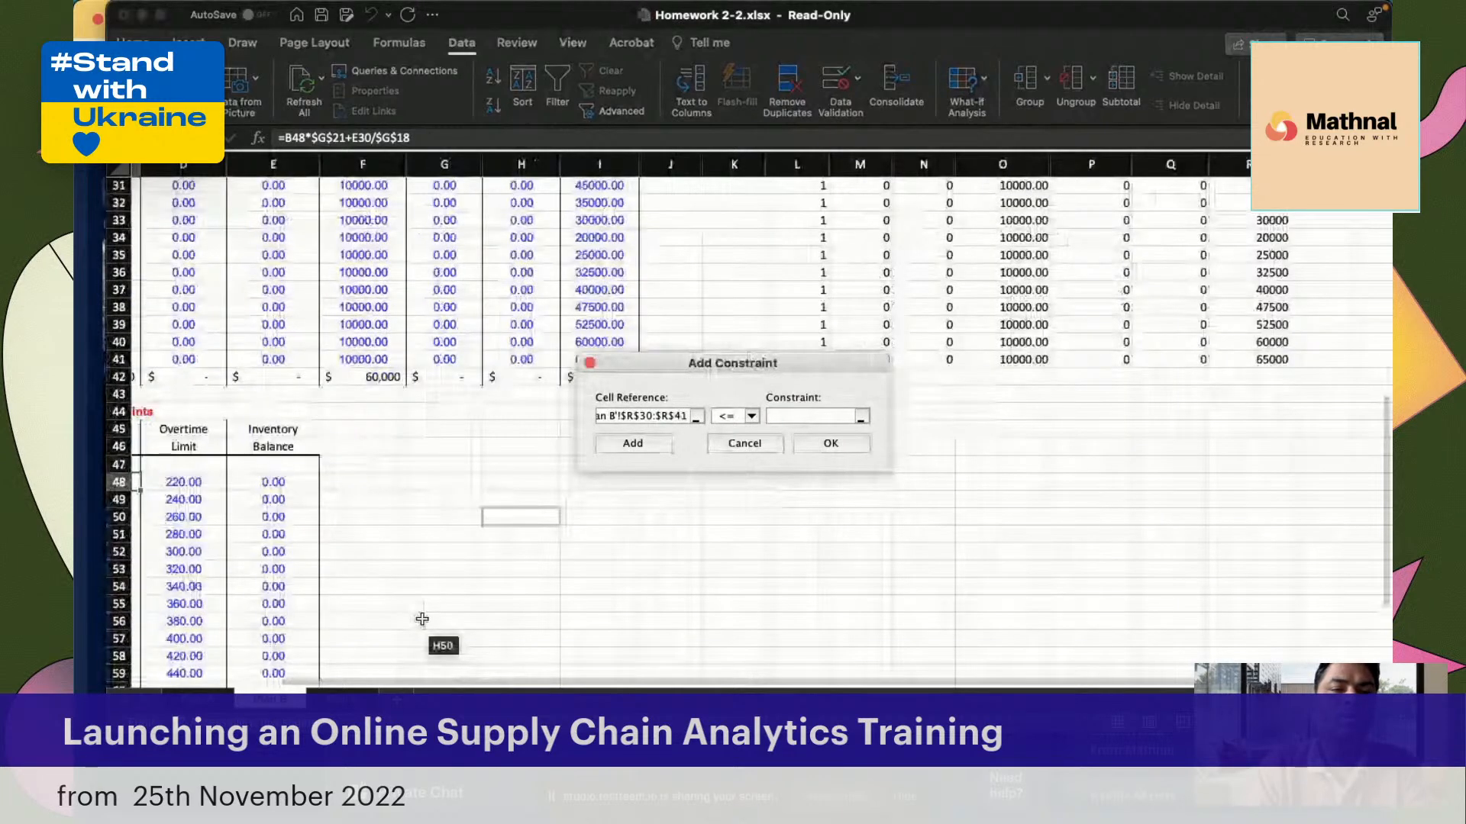
scroll(422, 619, "down", 3)
scroll(422, 619, "left", 1)
left_click_drag(221, 356, 231, 546)
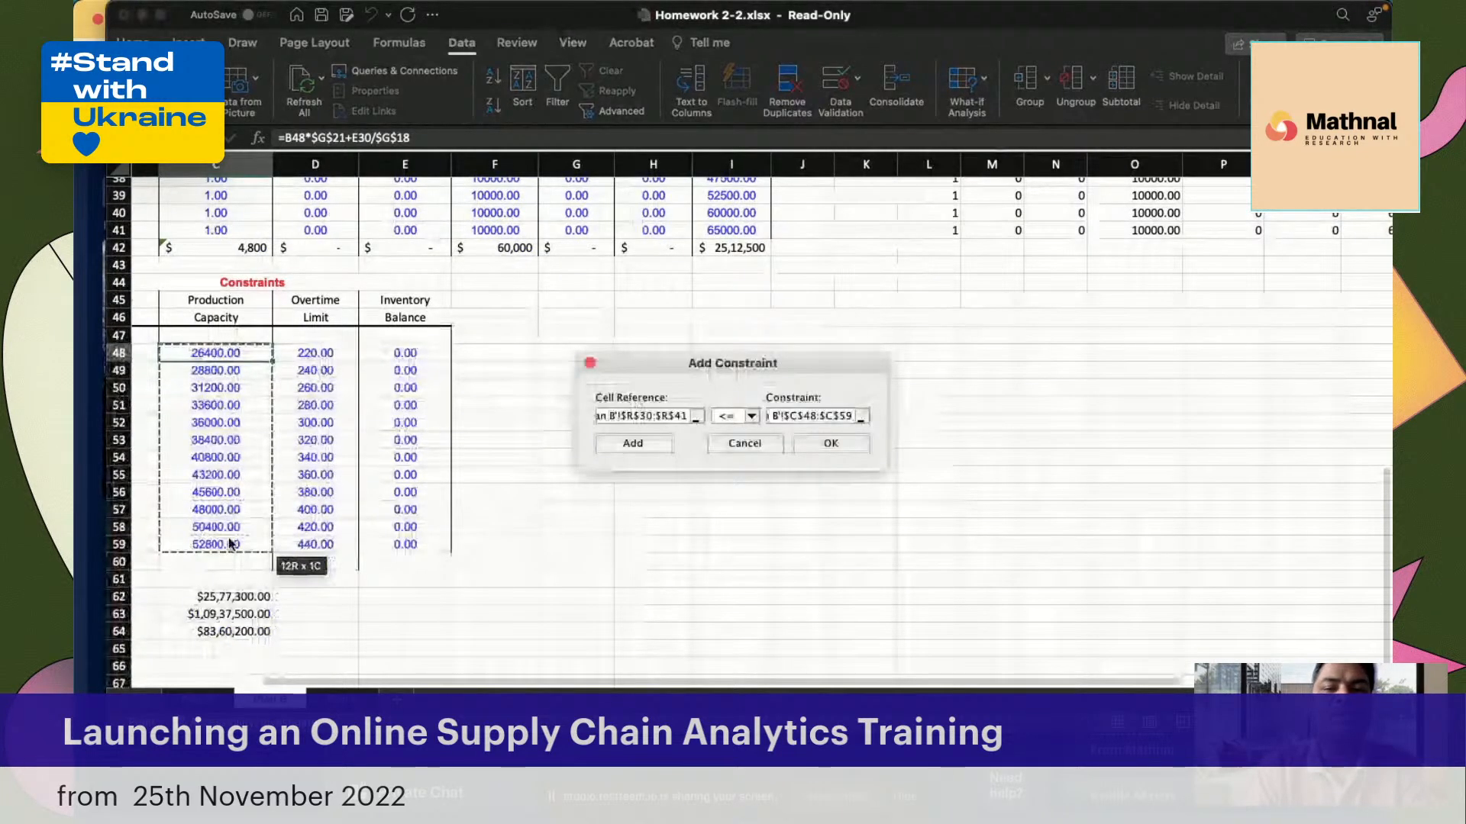
left_click(627, 450)
left_click(744, 443)
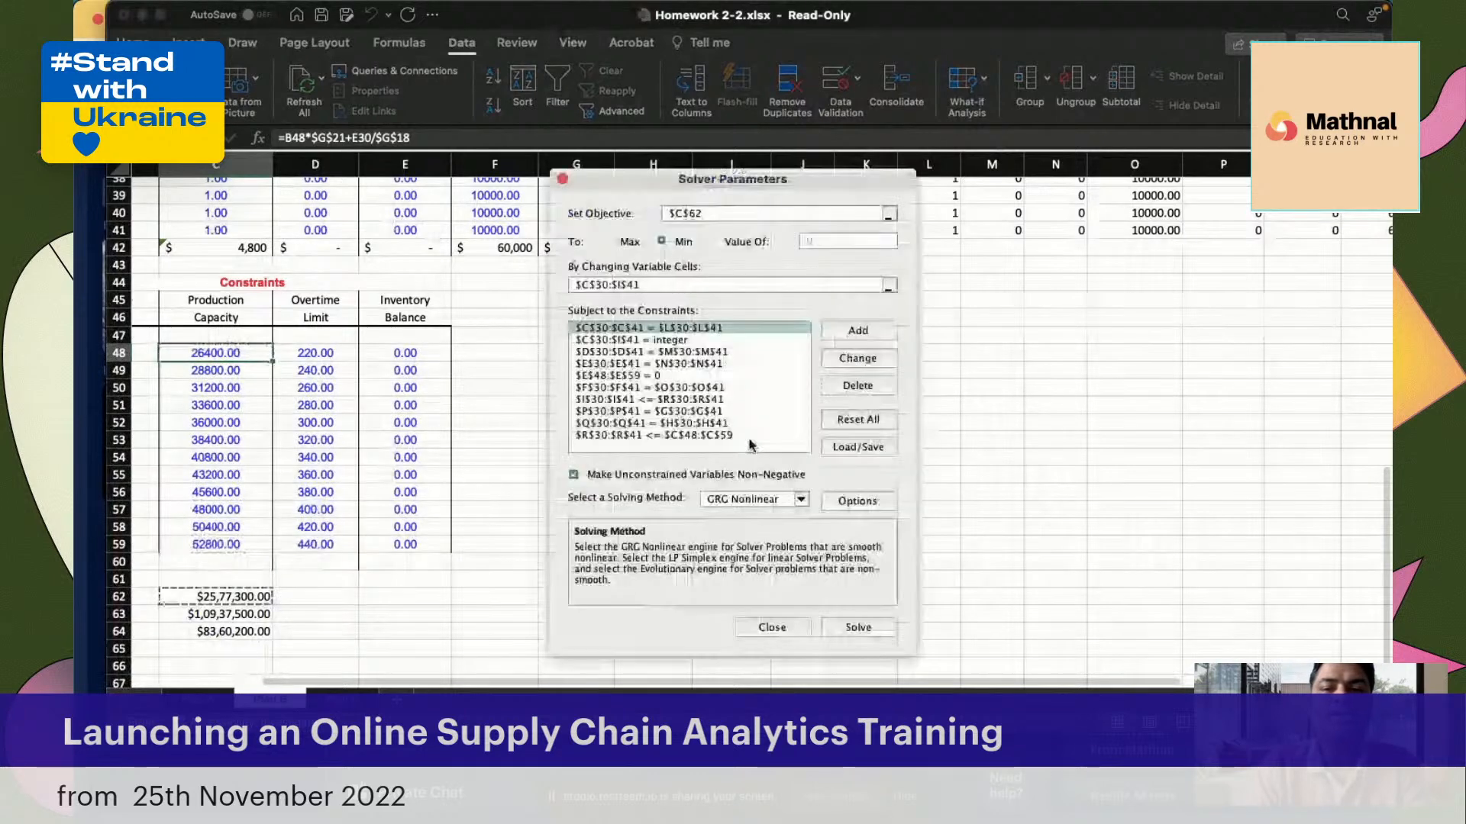
Solve the model with the GRG Nonlinear method and keep the Solver solution
left_click(858, 628)
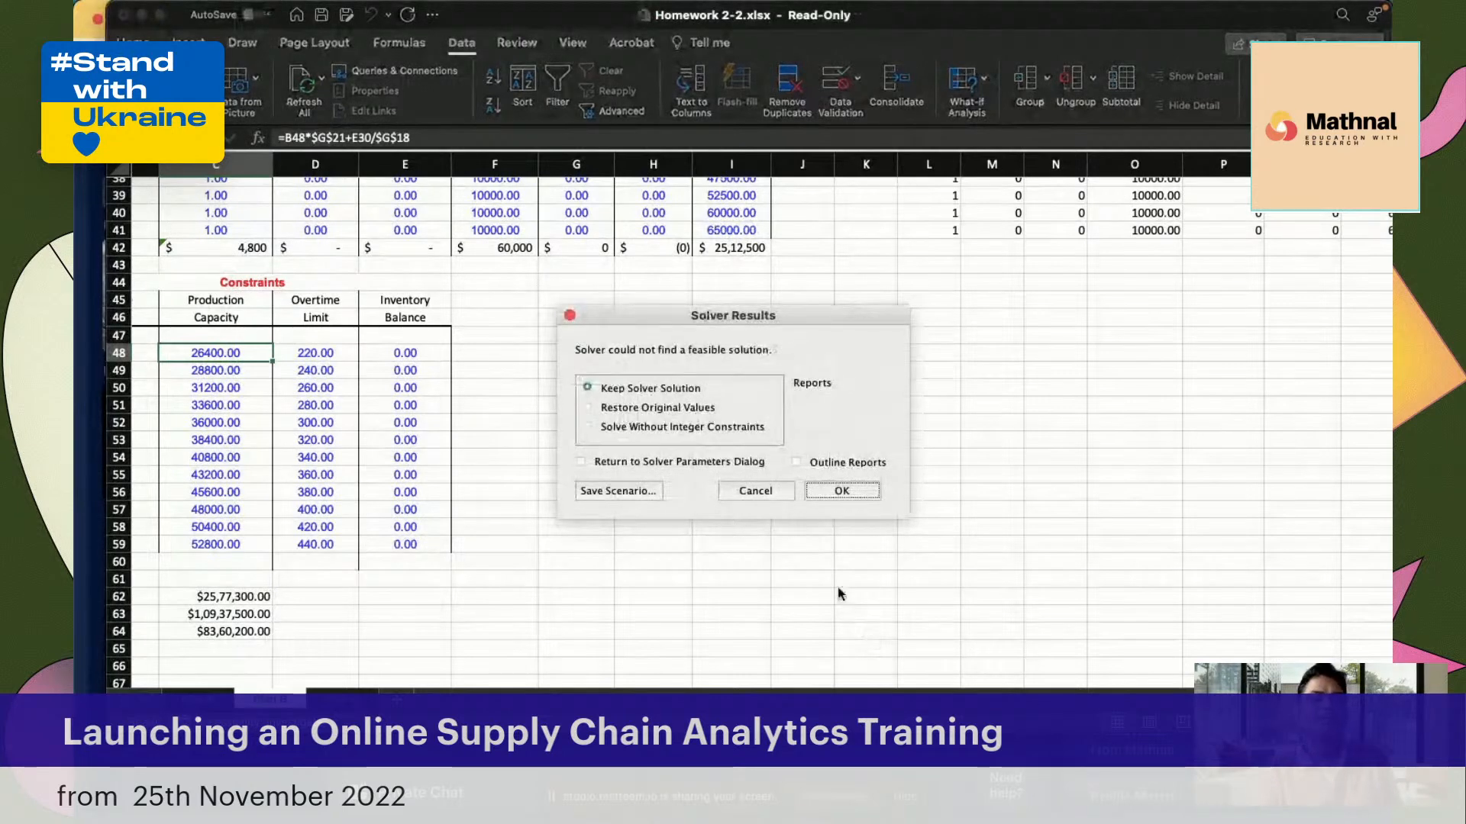
left_click(852, 491)
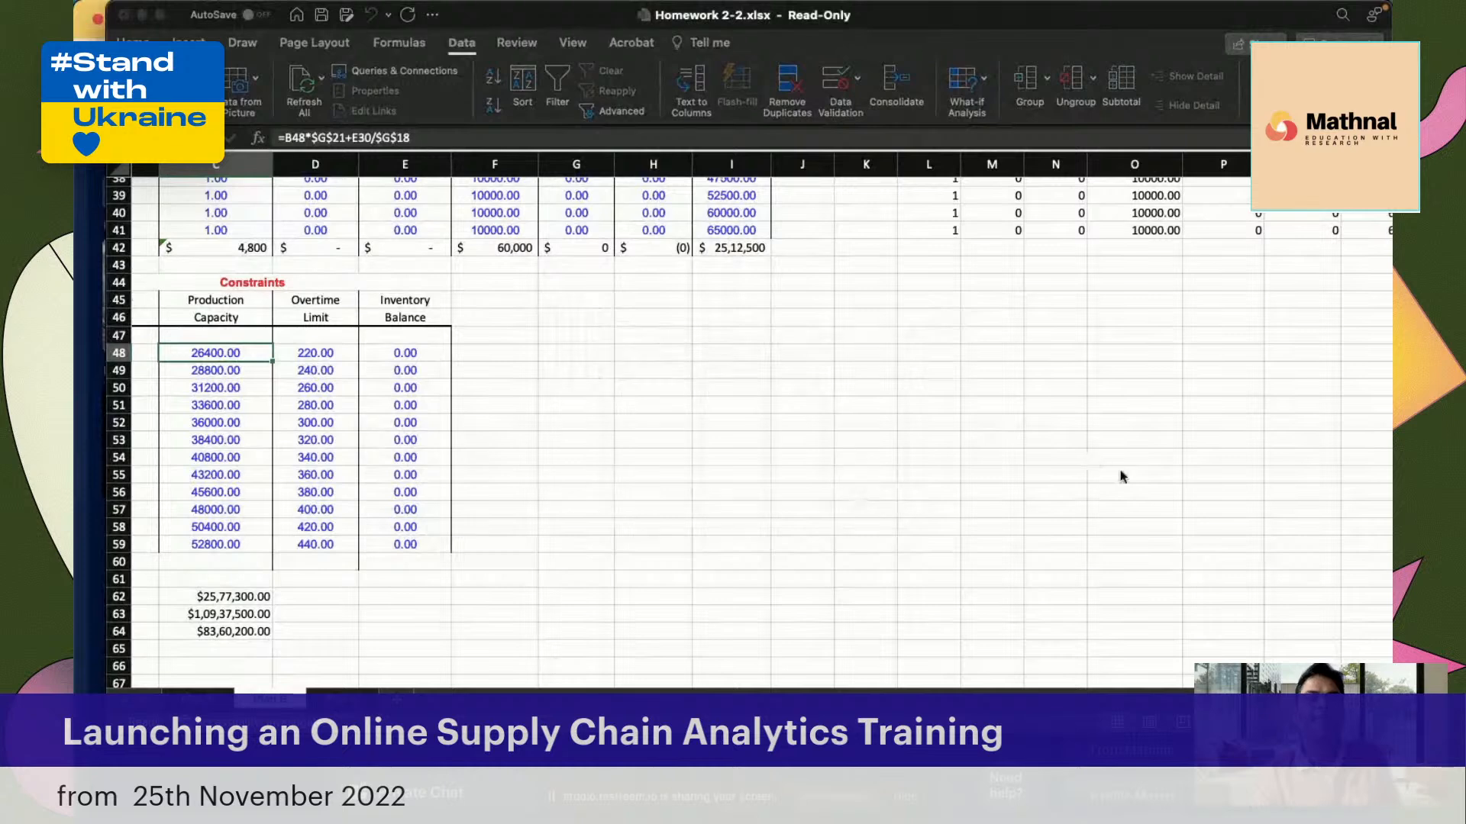
Review the decision variables, linked constraint values and plan totals, and inspect May's Production Capacity formula in C52
scroll(1120, 477, "up", 3)
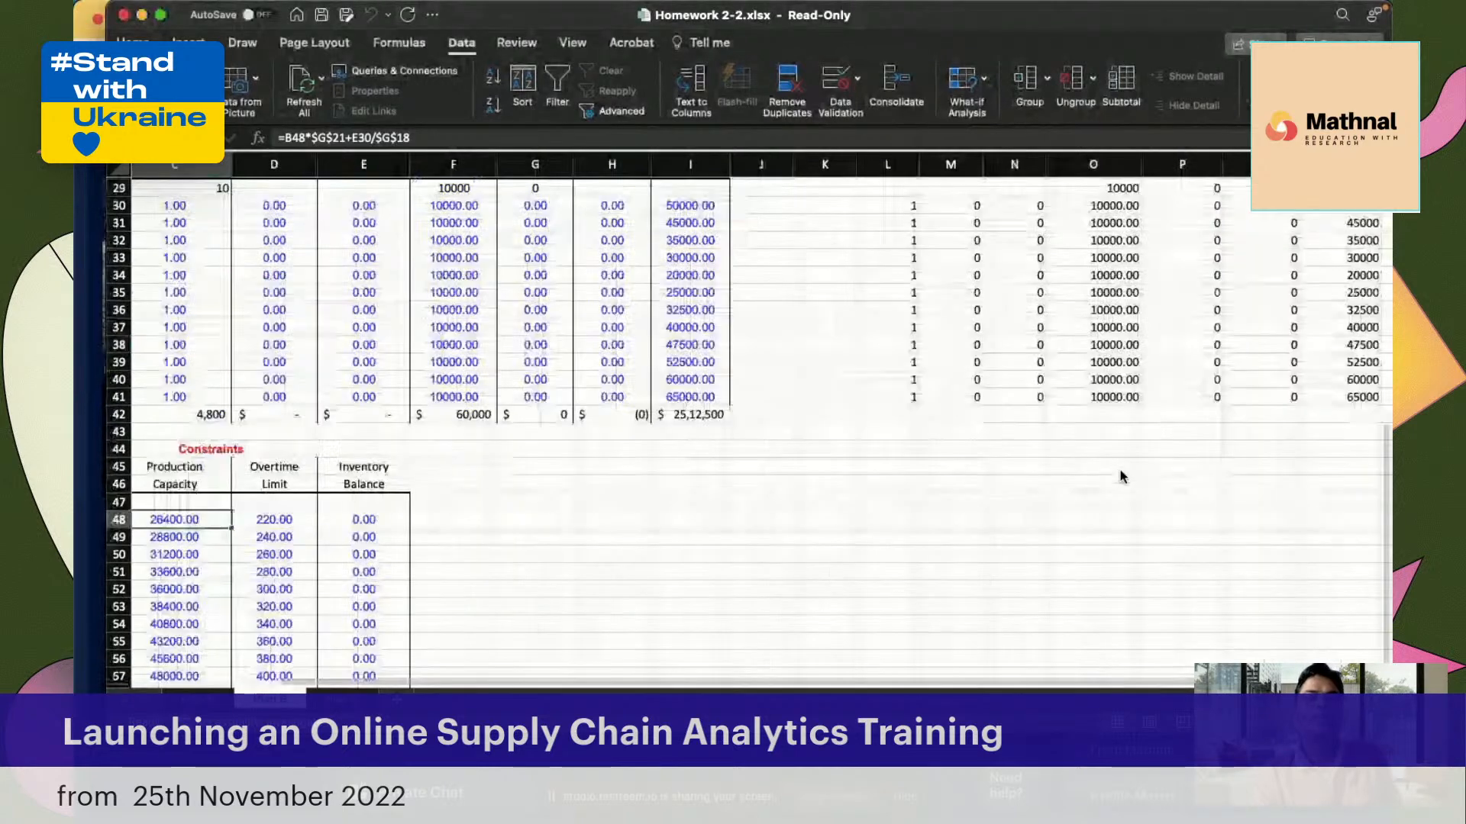
scroll(1121, 477, "right", 2)
scroll(1120, 468, "left", 3)
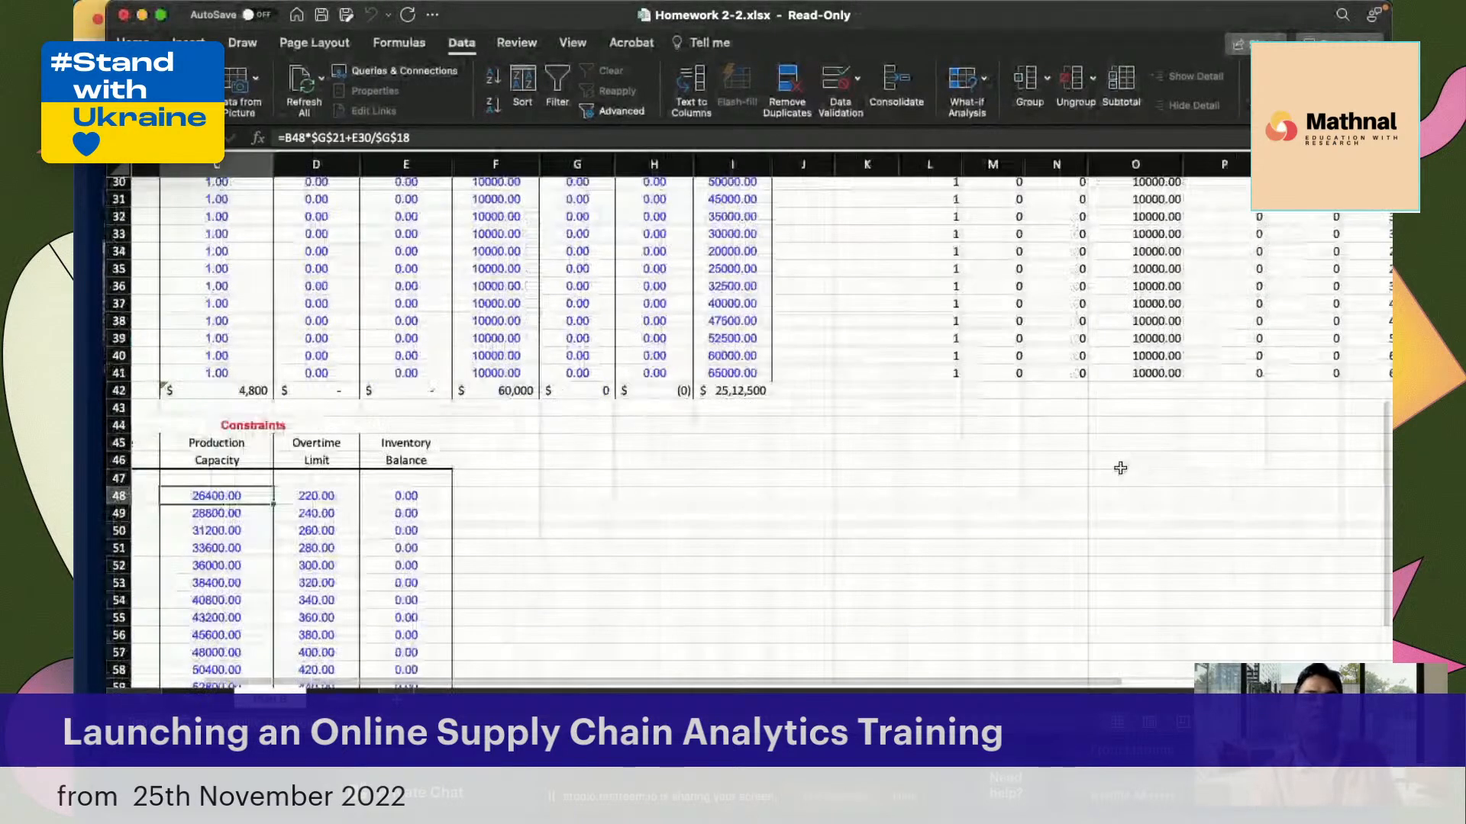
scroll(1120, 468, "down", 4)
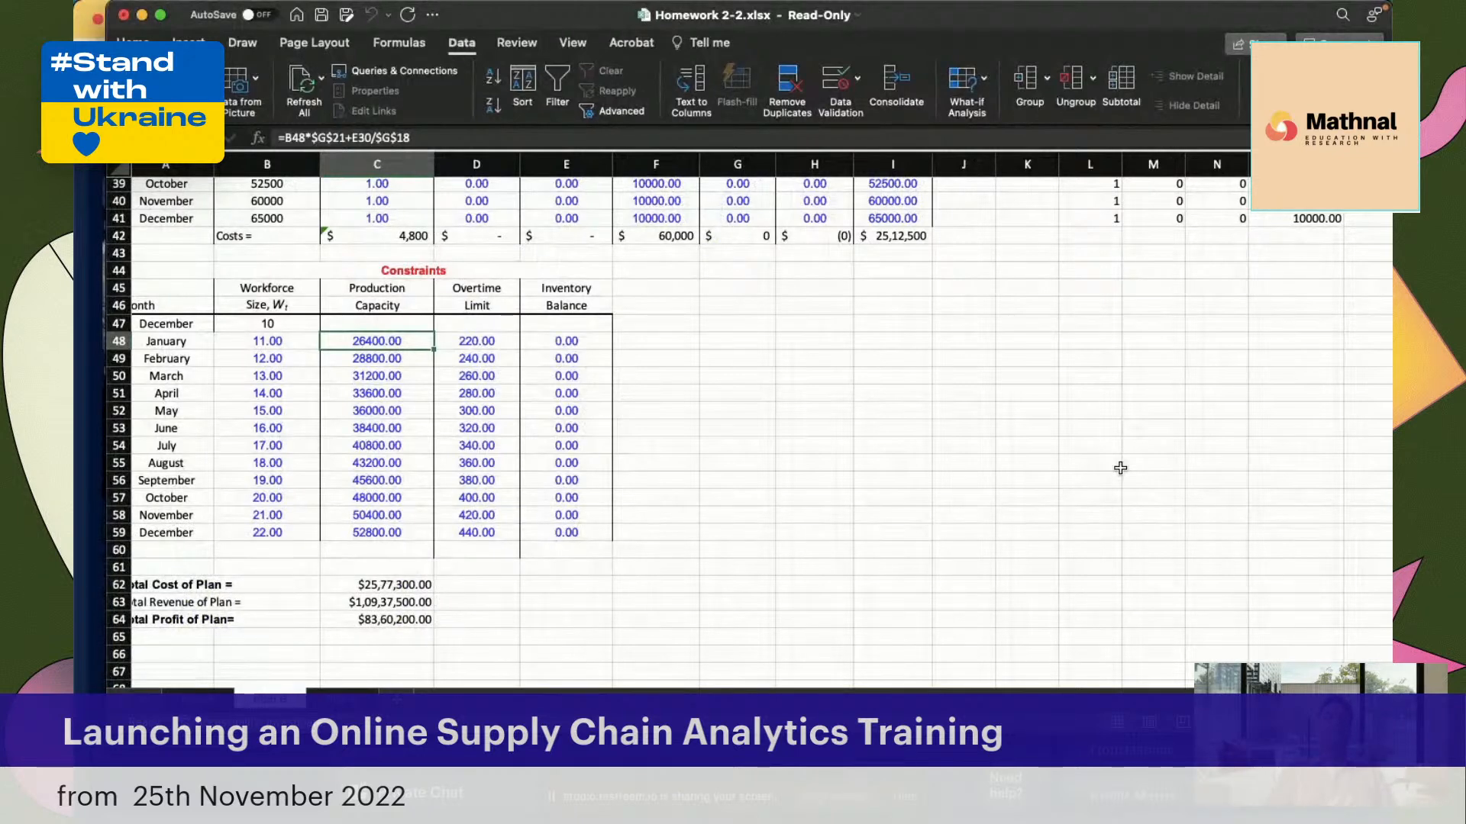
left_click(348, 410)
scroll(435, 438, "up", 2)
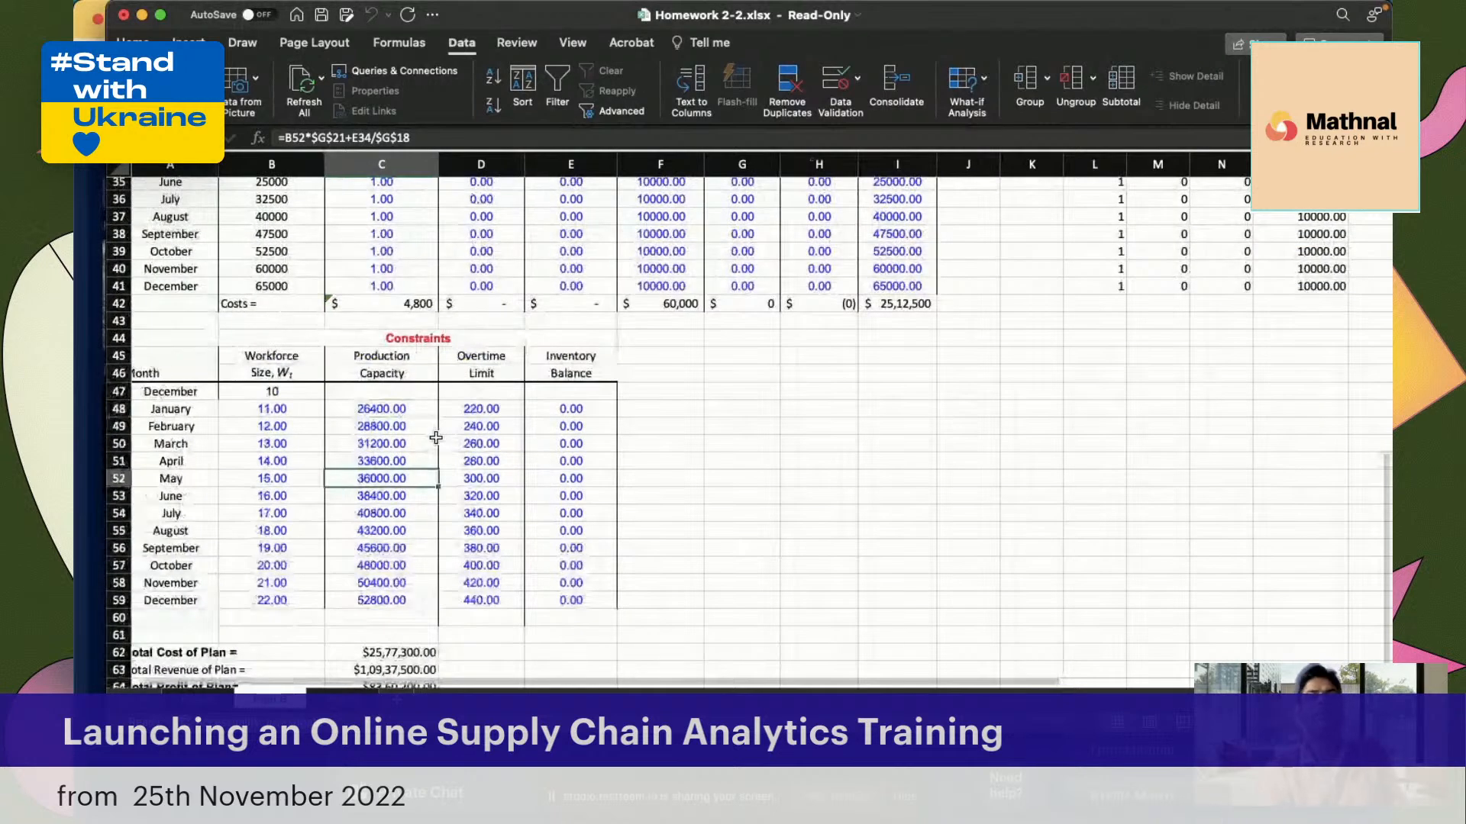